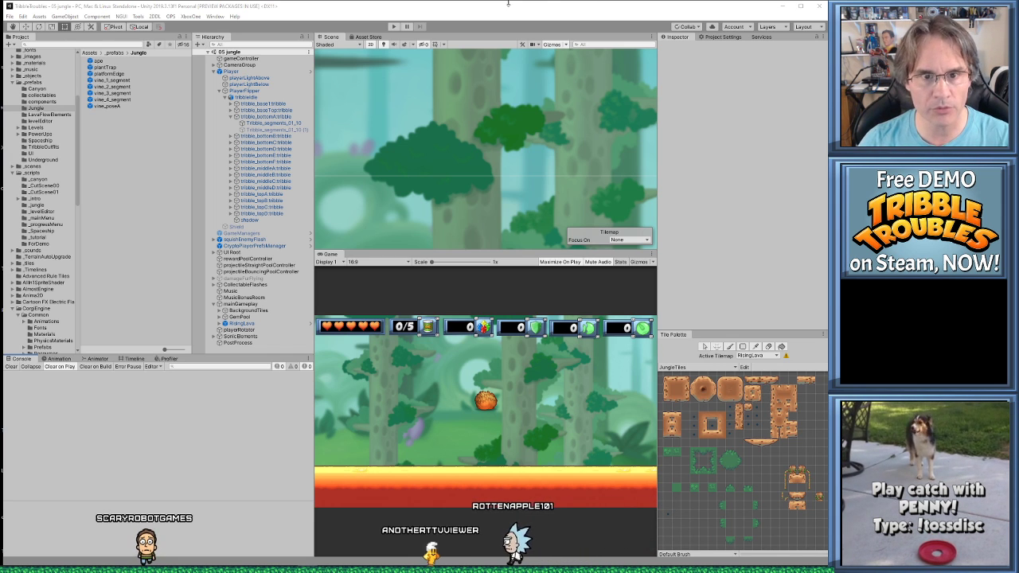
- Playtest the jungle scene, moving the tribble around the upper ledges to make the ape chase it up the vines
{"action": "left_click", "coordinate": [395, 26]}
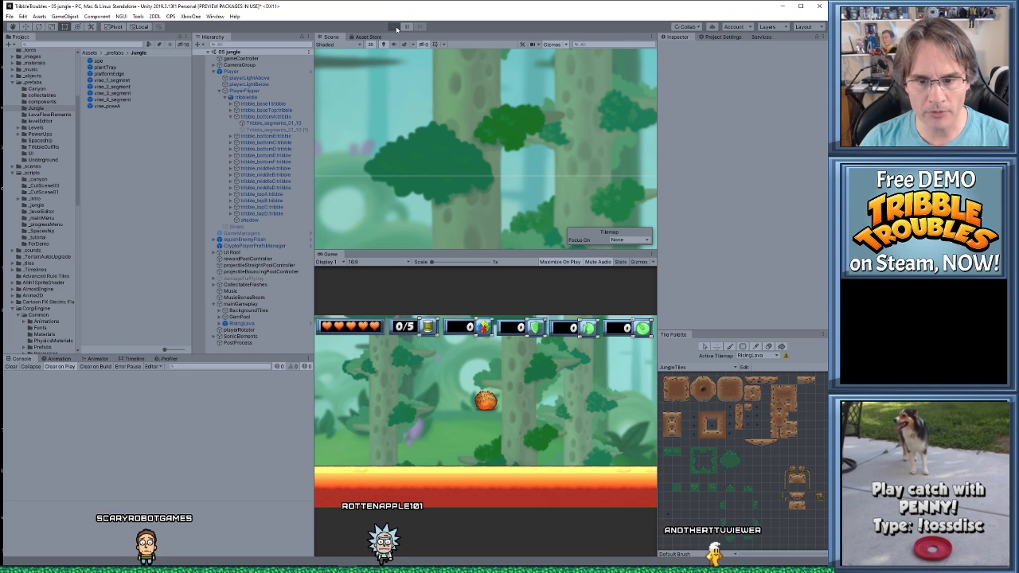
{"action": "left_click", "coordinate": [395, 28]}
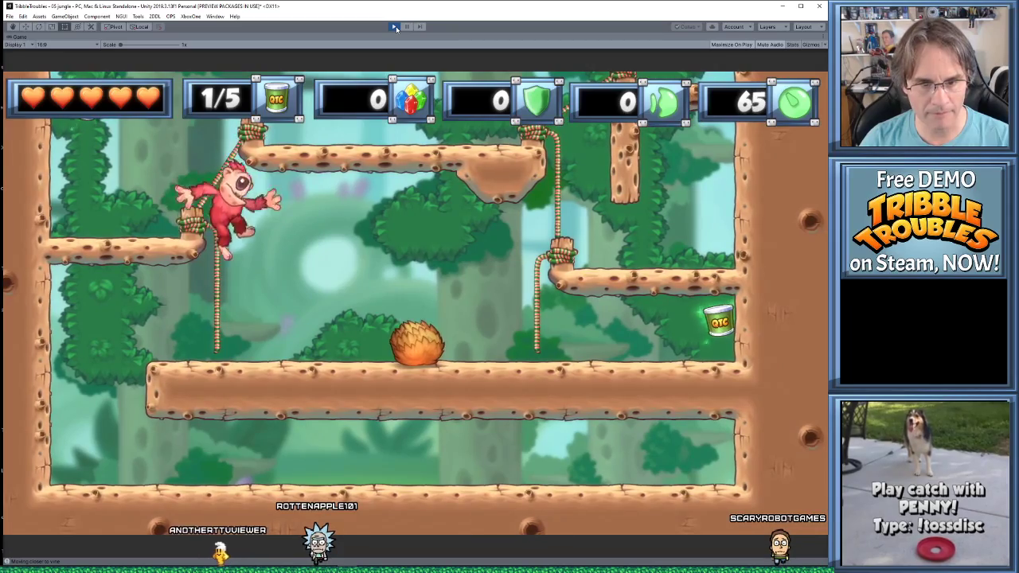
{"action": "key", "text": "Right"}
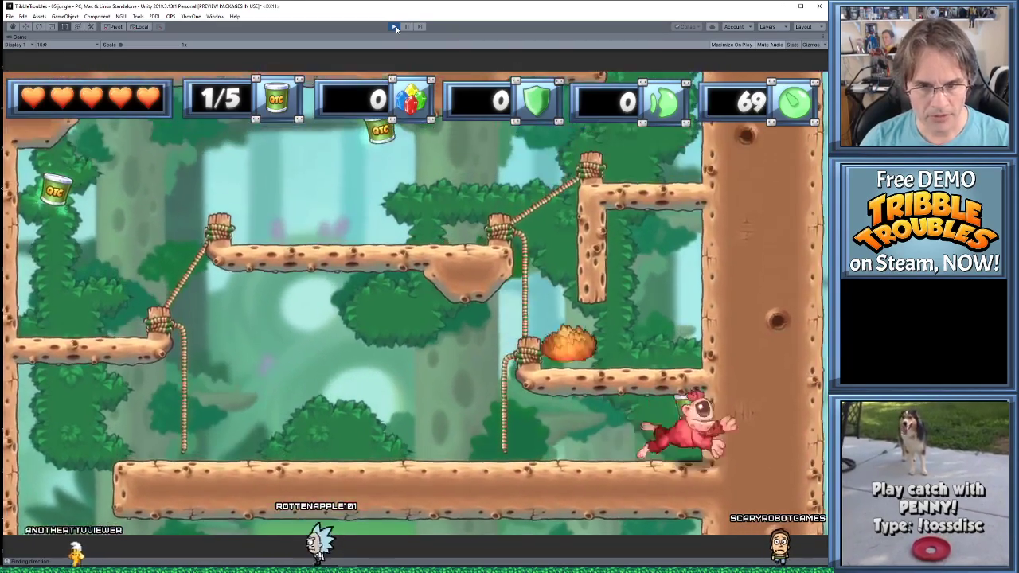
{"action": "key", "text": "Left"}
{"action": "key", "text": "Up"}
{"action": "key", "text": "Up"}
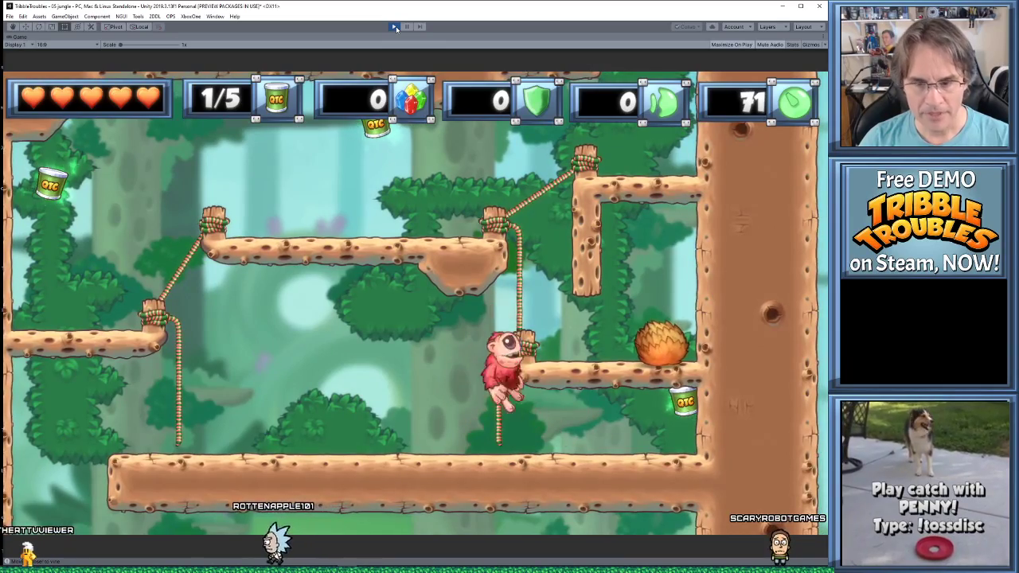
{"action": "key", "text": "Right"}
{"action": "key", "text": "Up"}
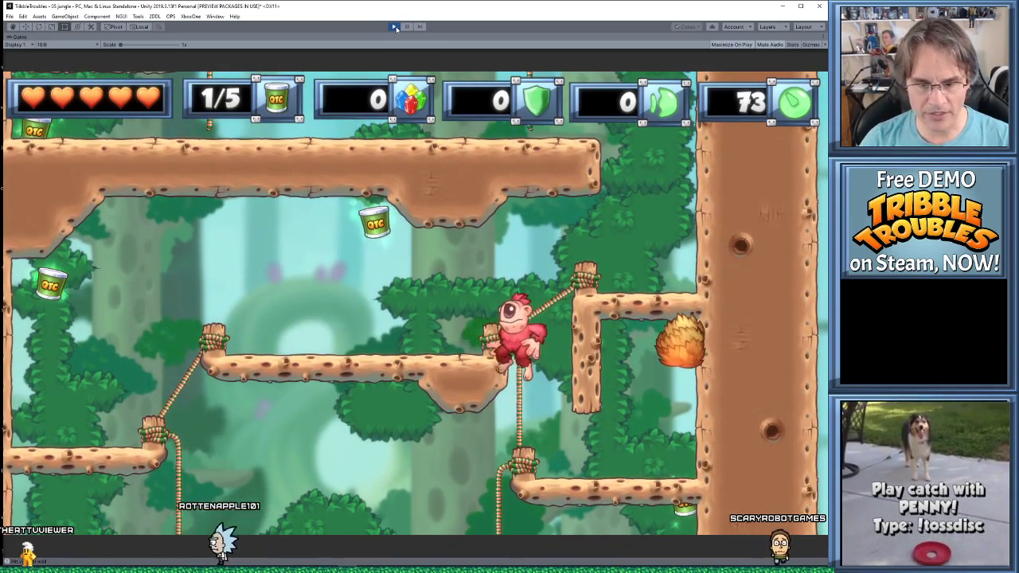
- Pause the playtest, inspect the platform waypoints around the ape in the scene view, and end play mode
{"action": "left_click", "coordinate": [396, 28]}
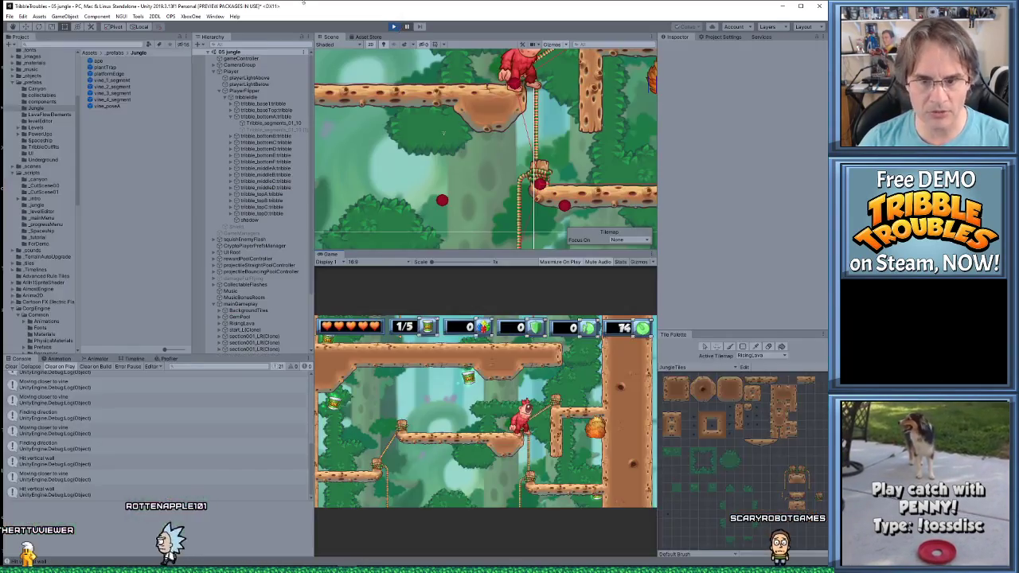
{"action": "scroll", "coordinate": [575, 168], "scroll_direction": "down", "scroll_amount": 6}
{"action": "middle_click_drag", "start_coordinate": [560, 166], "coordinate": [530, 130]}
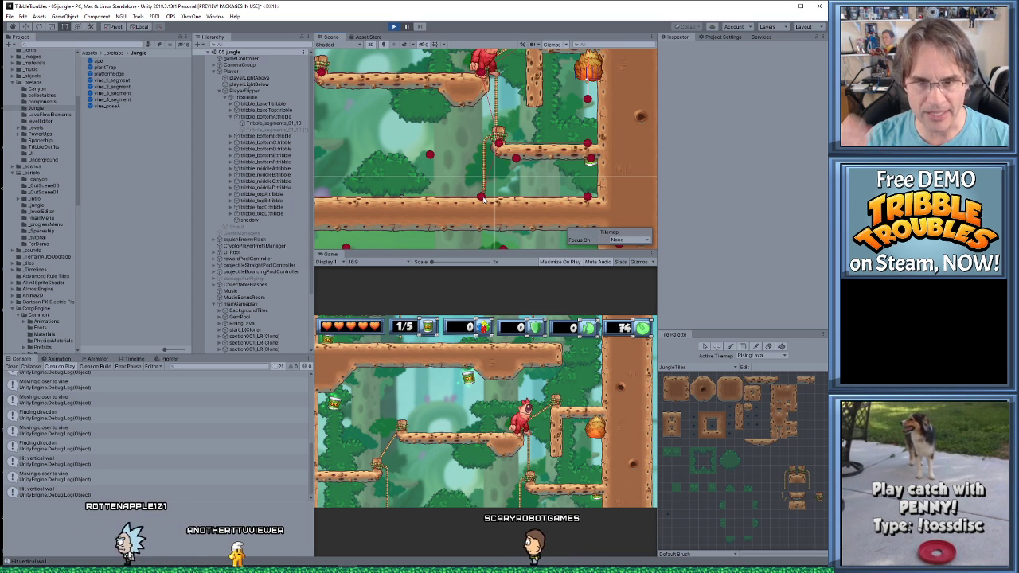
{"action": "left_click", "coordinate": [394, 27]}
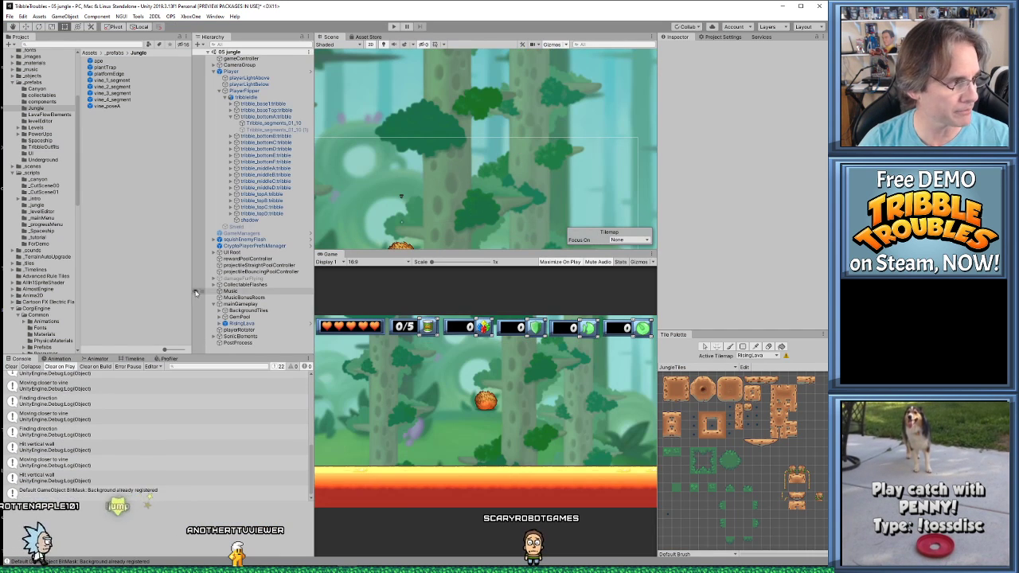
- Open the source line of the "Finding direction" console message and comment out the "Hit vertical wall" log call in ApeEdgeDetector.cs
{"action": "left_click", "coordinate": [77, 430]}
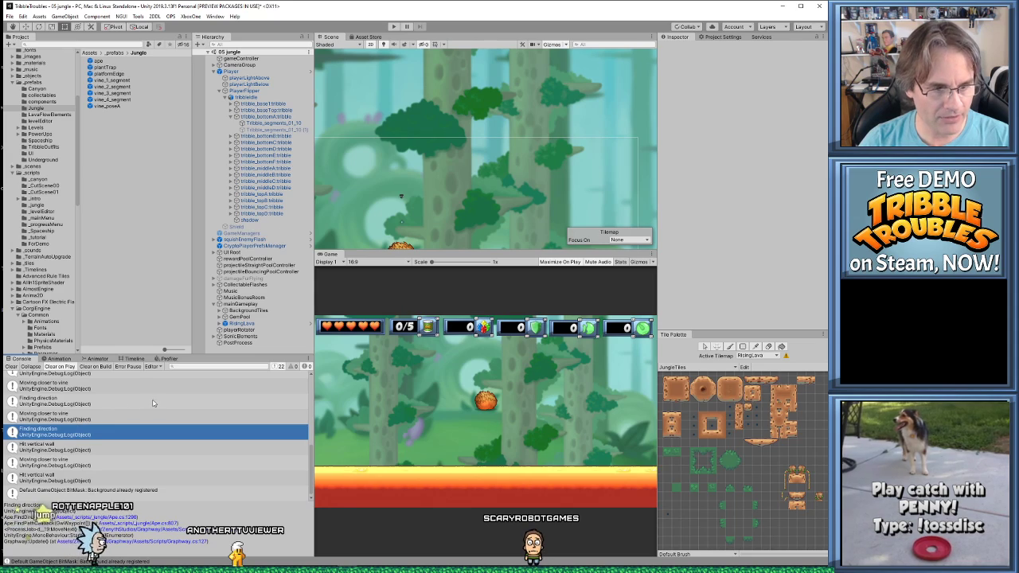
{"action": "double_click", "coordinate": [78, 430]}
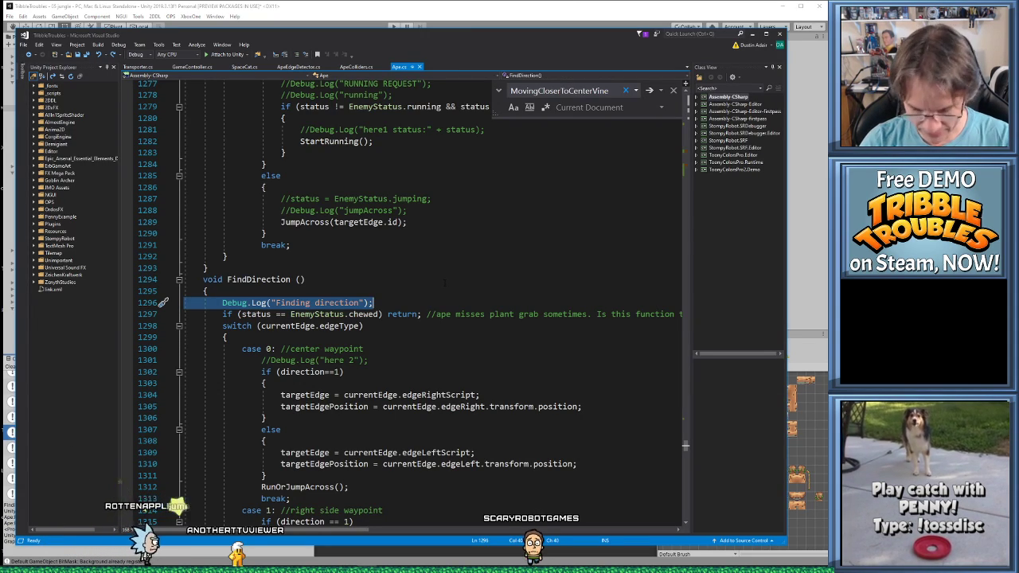
{"action": "key", "text": "alt+Tab"}
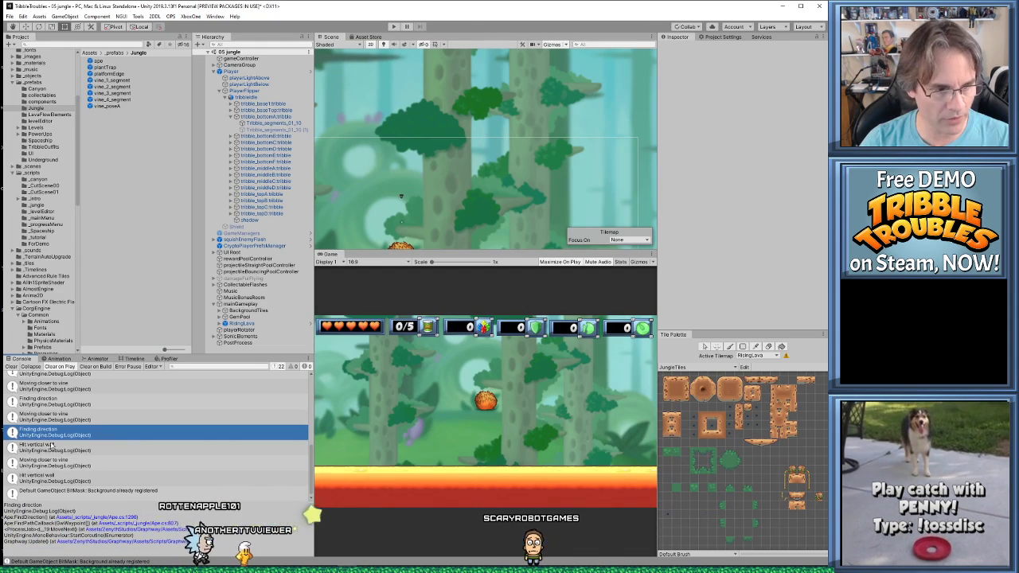
{"action": "double_click", "coordinate": [48, 446]}
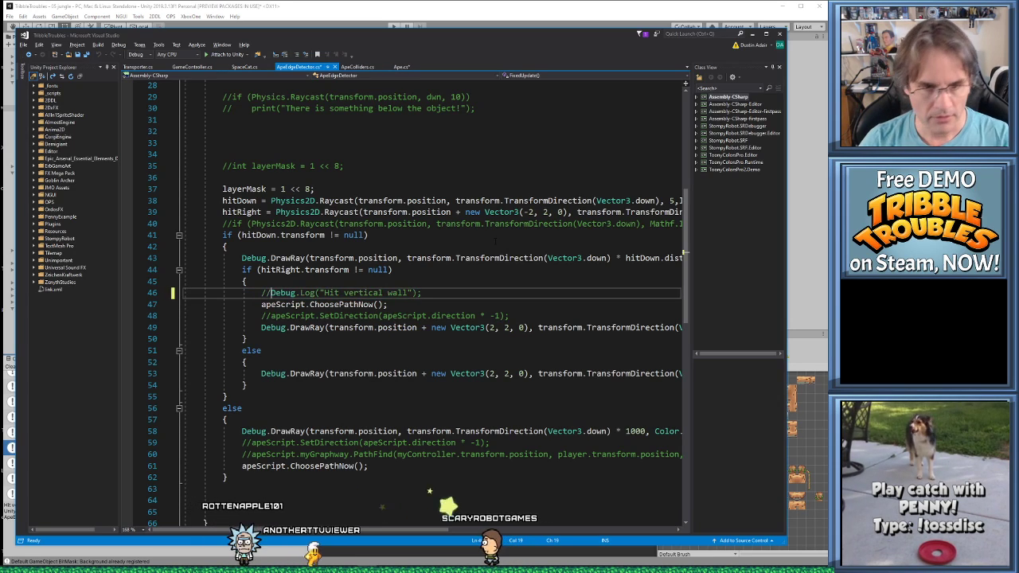
{"action": "key", "text": "alt+Tab"}
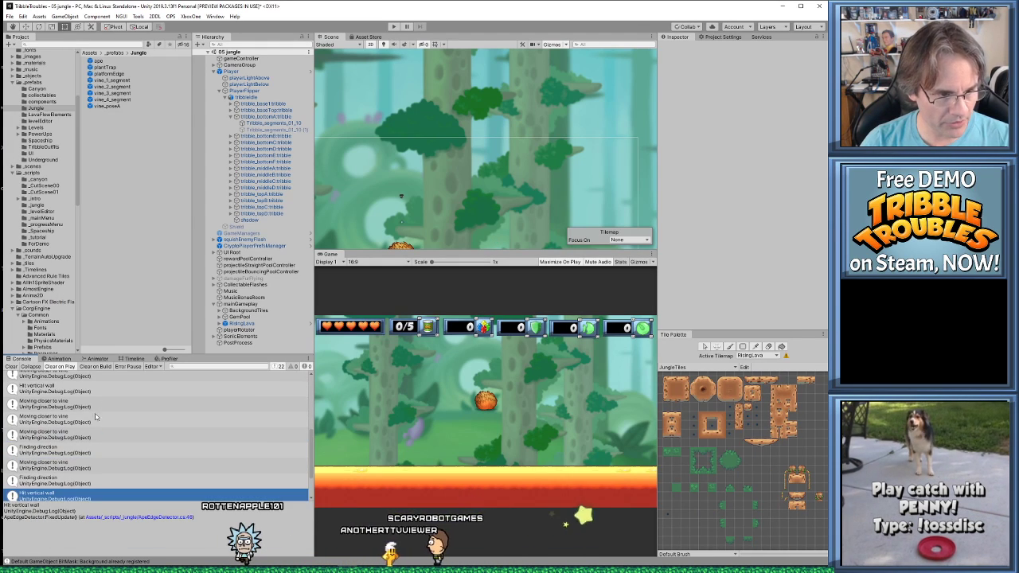
- Open the source of the "Moving closer to vine" message and comment out its Debug.Log line in the MovingCloserToCenterVine coroutine
{"action": "double_click", "coordinate": [69, 403]}
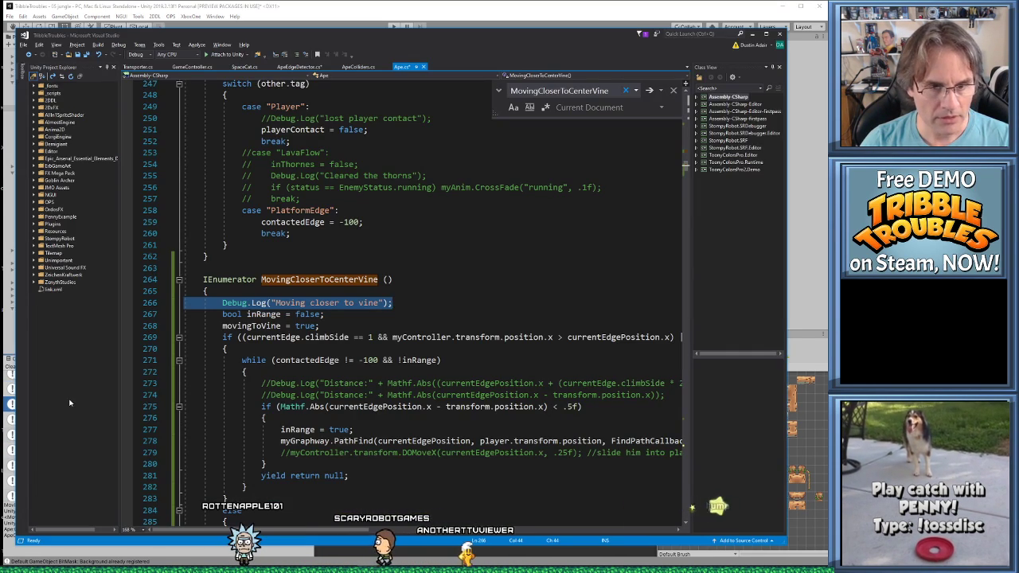
{"action": "key", "text": "Home"}
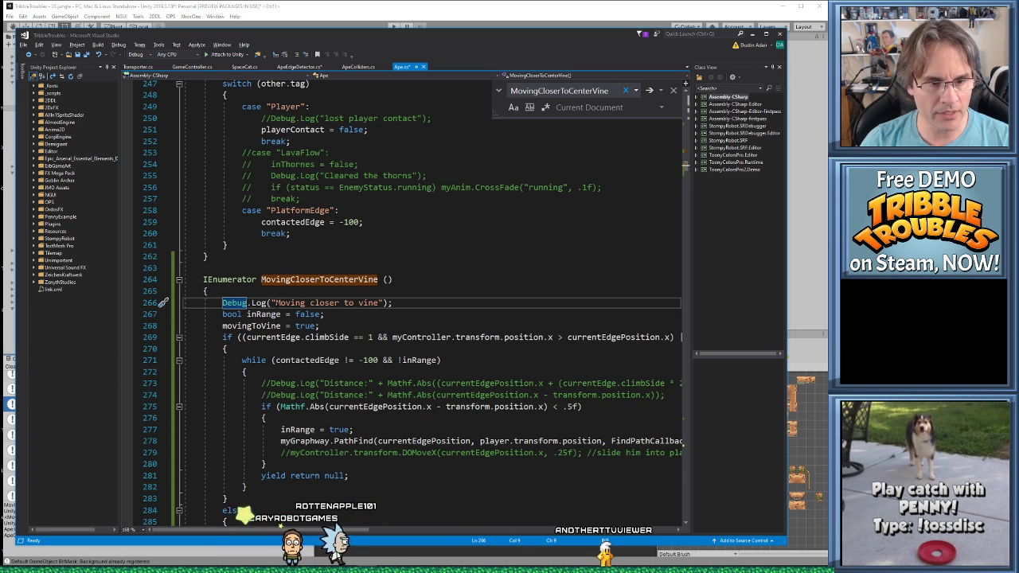
{"action": "scroll", "coordinate": [374, 220], "scroll_direction": "up", "scroll_amount": 1}
{"action": "scroll", "coordinate": [375, 221], "scroll_direction": "down", "scroll_amount": 3}
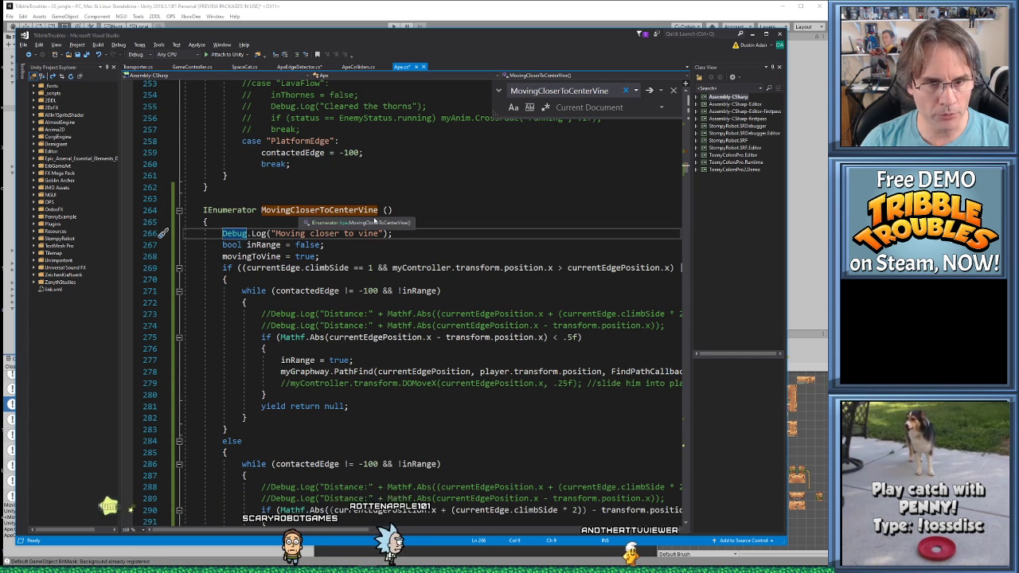
{"action": "left_click", "coordinate": [319, 257]}
{"action": "left_click", "coordinate": [389, 234]}
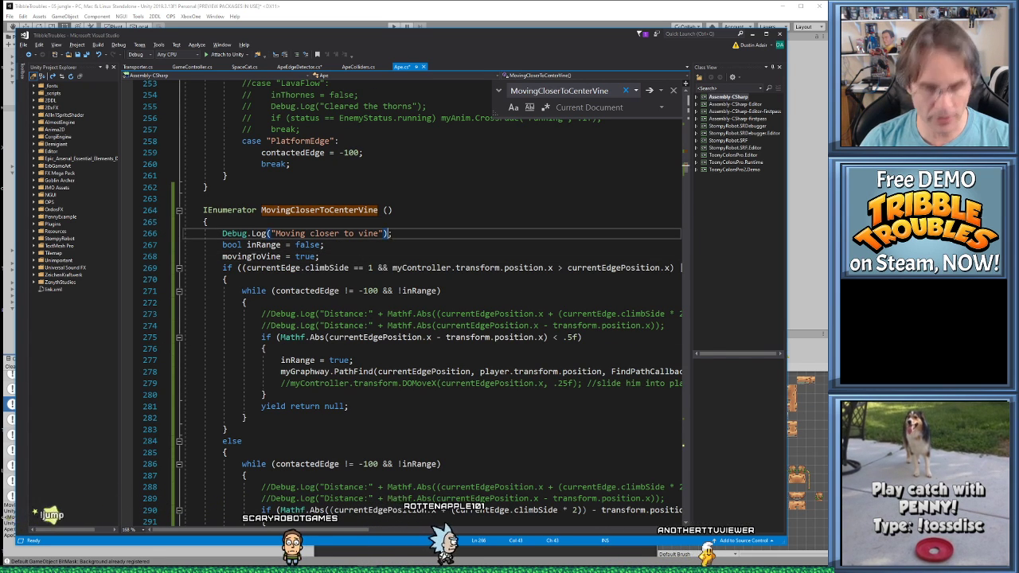
{"action": "key", "text": "shift+Home"}
{"action": "key", "text": "ctrl+k"}
{"action": "key", "text": "ctrl+c"}
- Review the MovingCloserToCenterVine branches, examining the contactedEdge loop conditions and the climbSide offset in the distance check
{"action": "scroll", "coordinate": [430, 303], "scroll_direction": "down", "scroll_amount": 2}
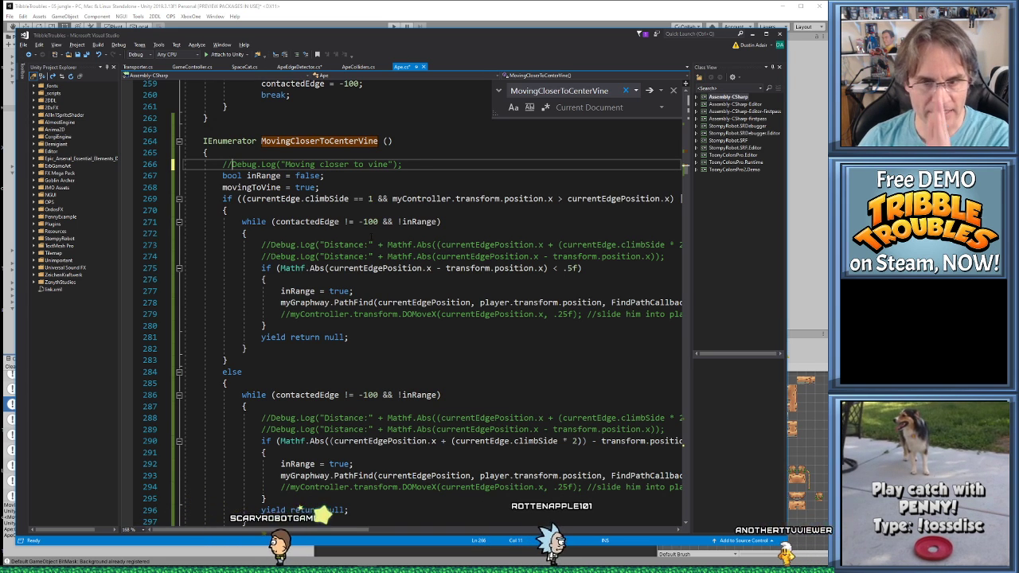
{"action": "left_click_drag", "start_coordinate": [564, 269], "coordinate": [575, 268]}
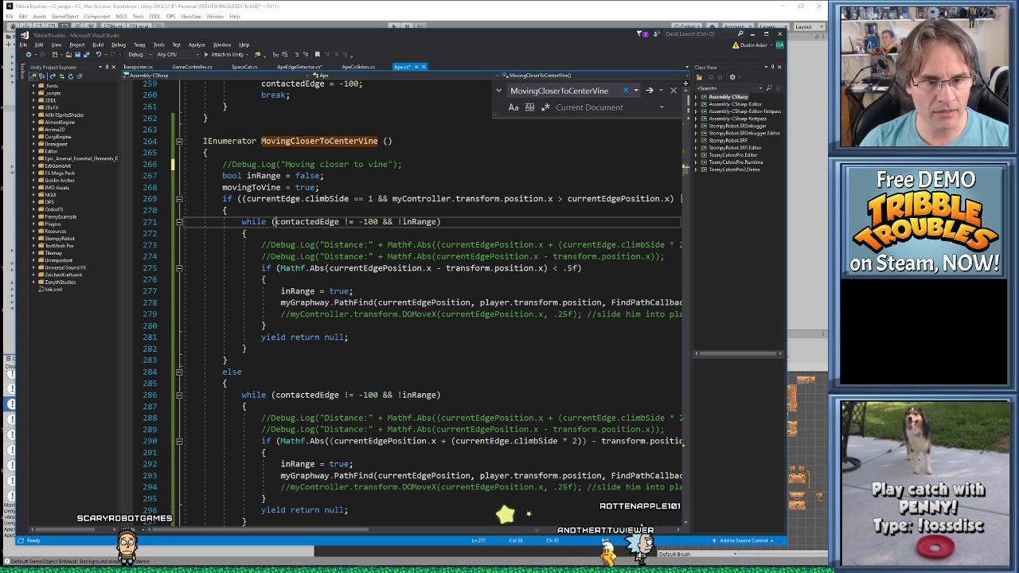
{"action": "double_click", "coordinate": [308, 222]}
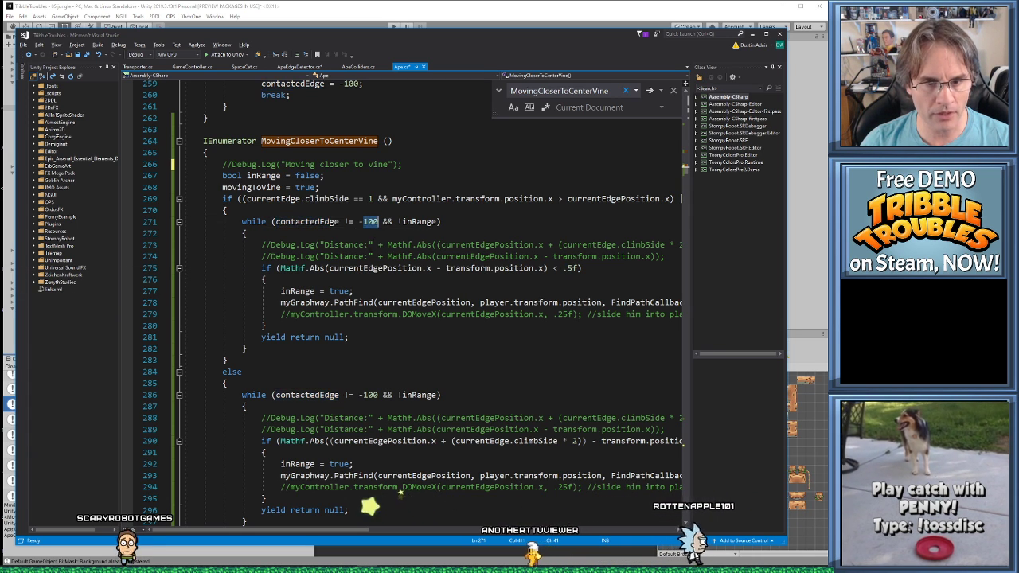
{"action": "left_click", "coordinate": [369, 245]}
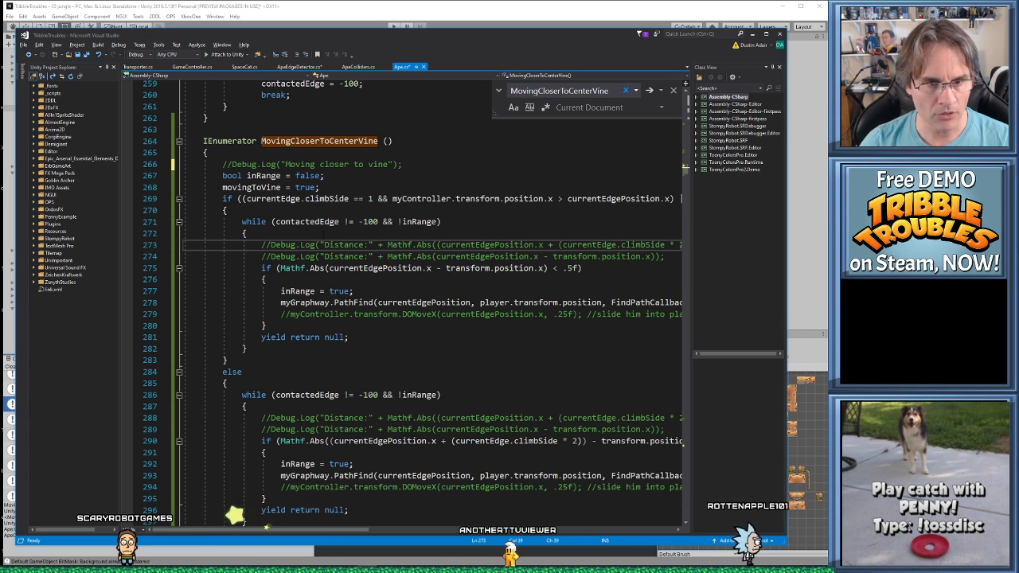
{"action": "scroll", "coordinate": [398, 318], "scroll_direction": "down", "scroll_amount": 3}
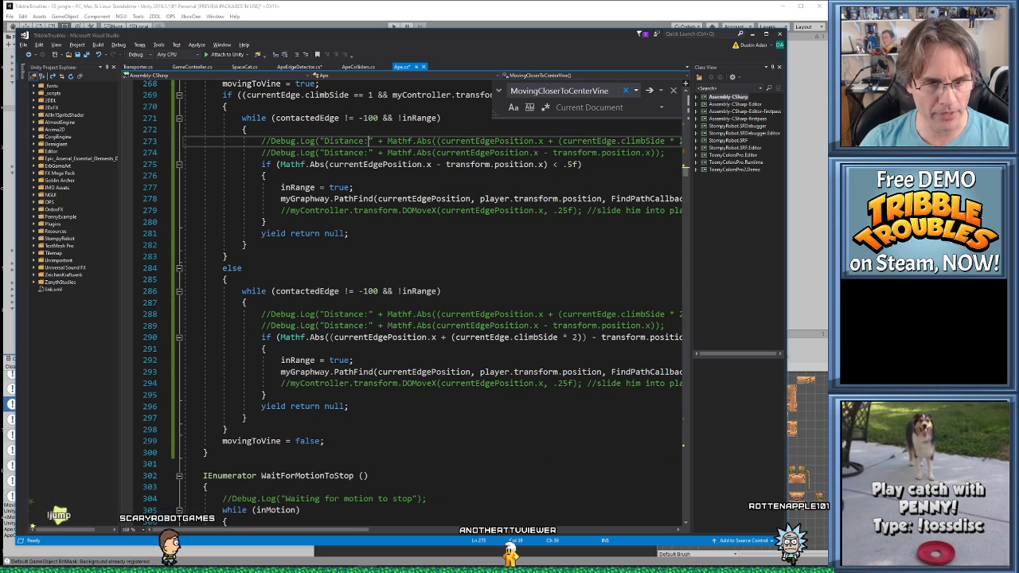
{"action": "scroll", "coordinate": [263, 335], "scroll_direction": "up", "scroll_amount": 4}
{"action": "scroll", "coordinate": [275, 331], "scroll_direction": "down", "scroll_amount": 1}
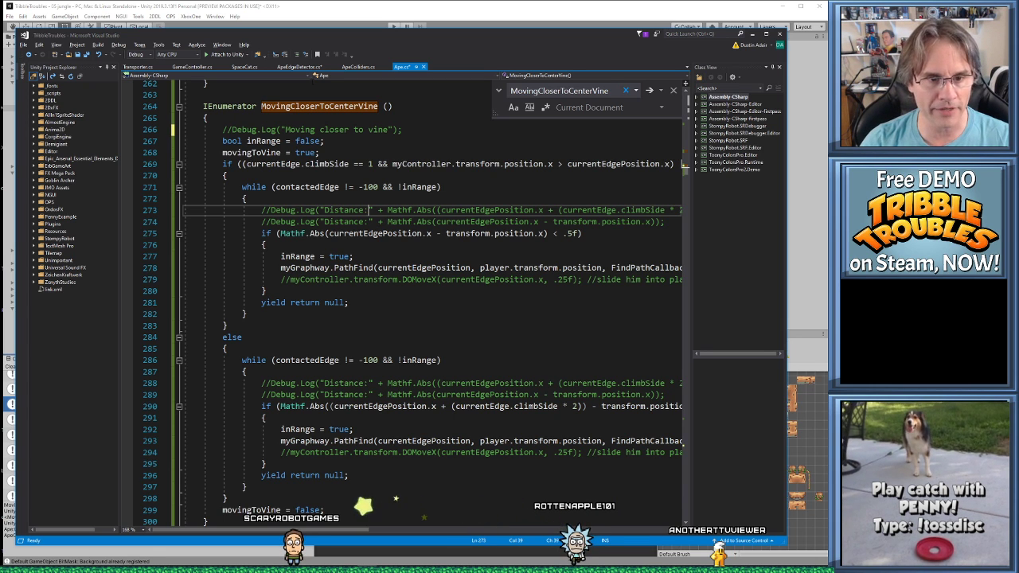
{"action": "scroll", "coordinate": [342, 271], "scroll_direction": "down", "scroll_amount": 2}
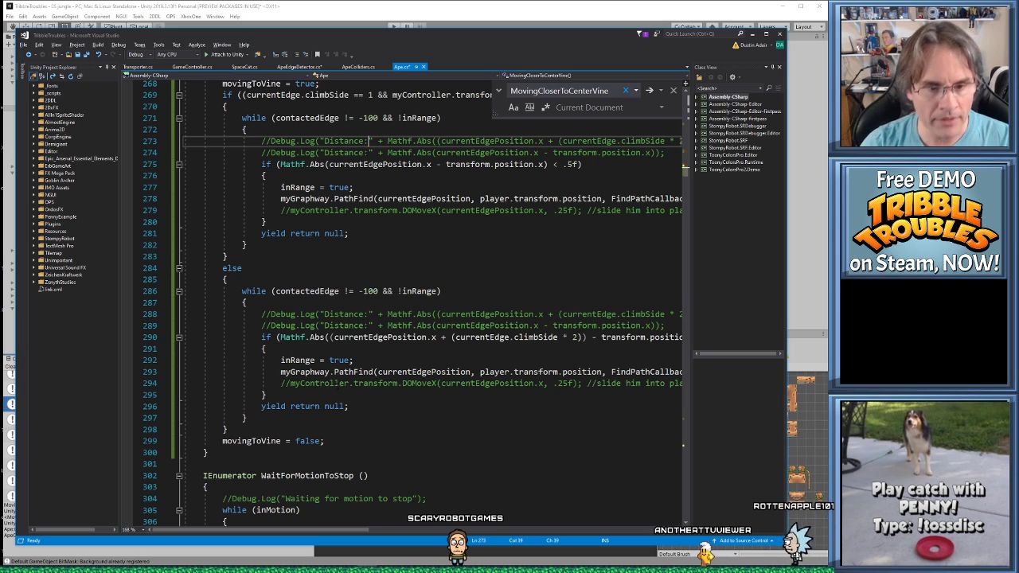
{"action": "scroll", "coordinate": [319, 231], "scroll_direction": "up", "scroll_amount": 1}
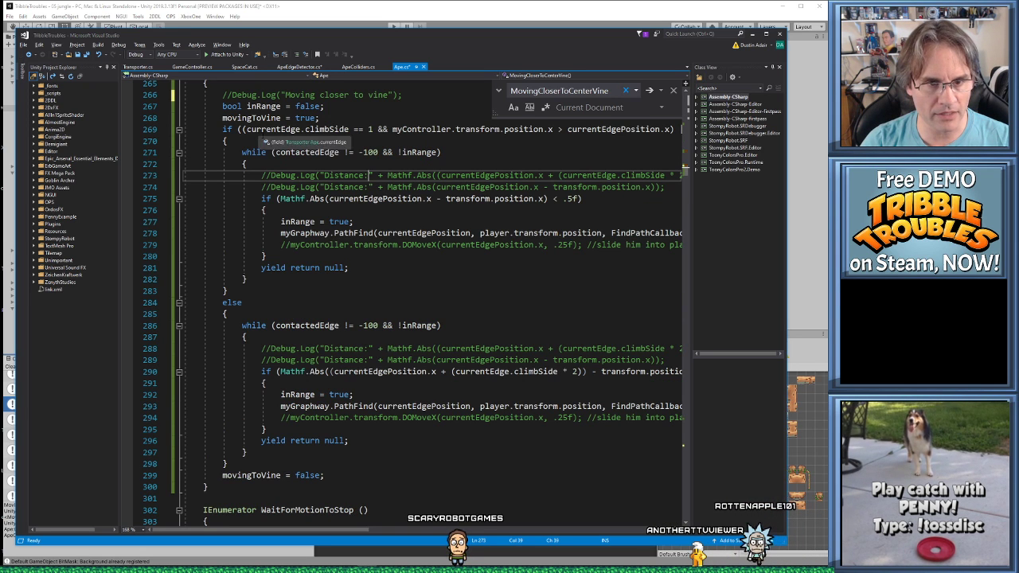
{"action": "left_click_drag", "start_coordinate": [231, 141], "coordinate": [250, 164]}
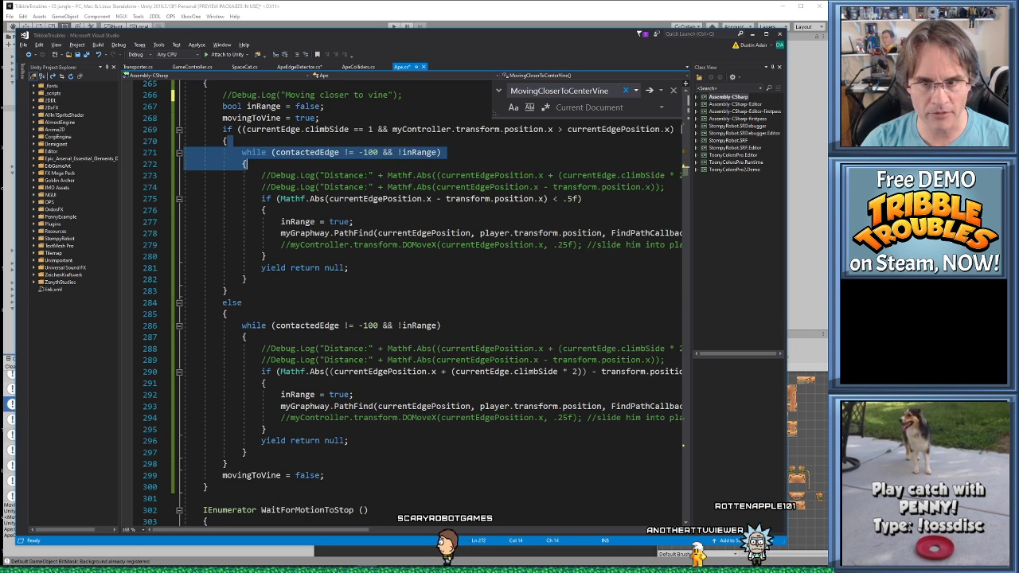
{"action": "left_click", "coordinate": [446, 152]}
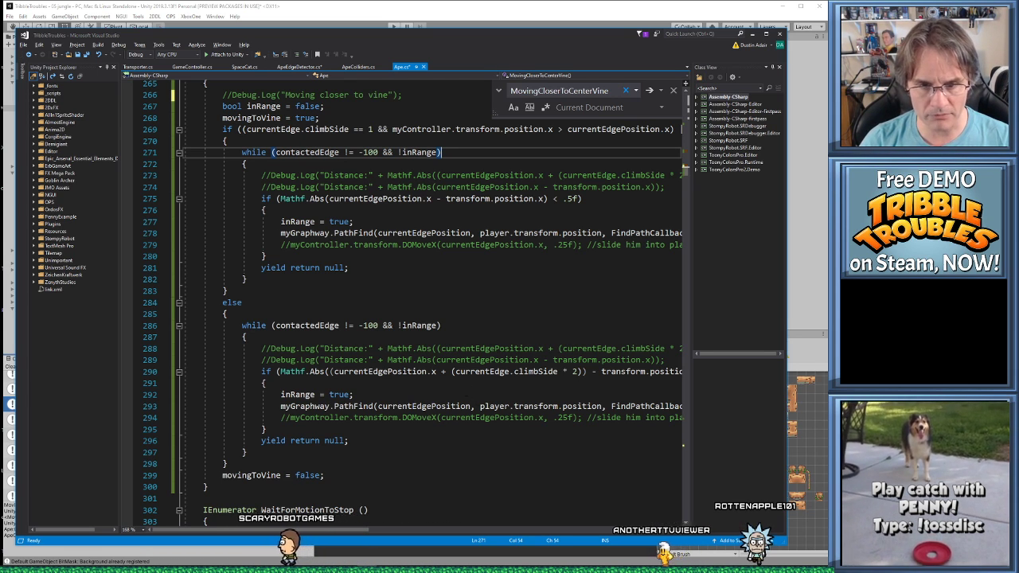
{"action": "left_click_drag", "start_coordinate": [441, 372], "coordinate": [587, 372]}
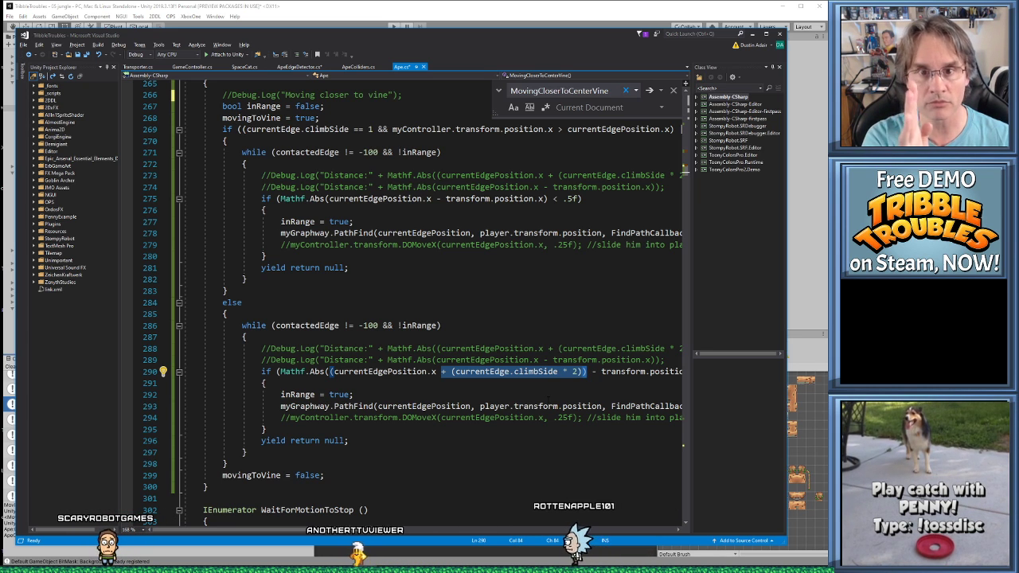
{"action": "left_click", "coordinate": [482, 372]}
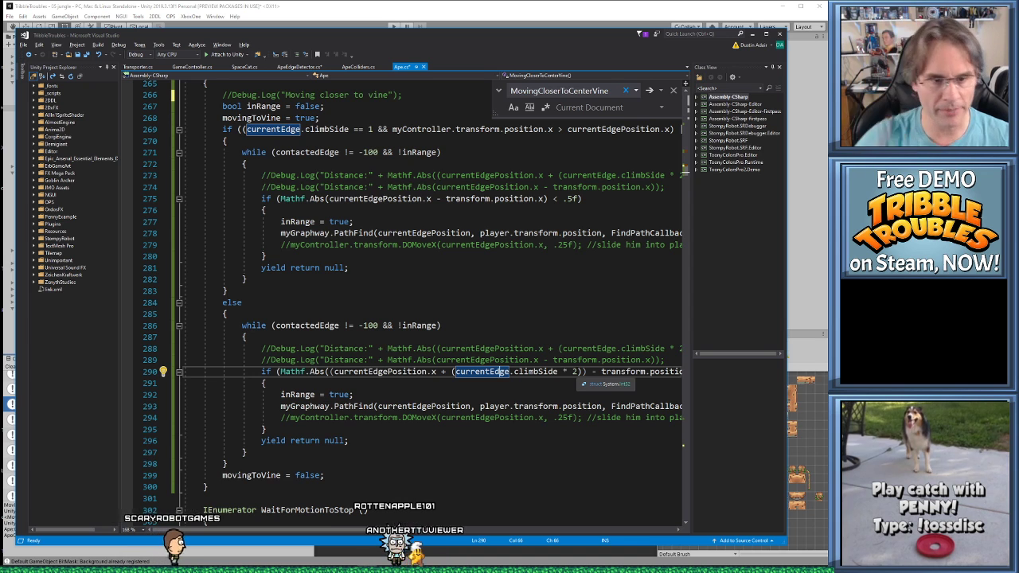
- Save Ape.cs, bring up ApeEdgeDetector.cs, and switch back to Unity
{"action": "key", "text": "ctrl+s"}
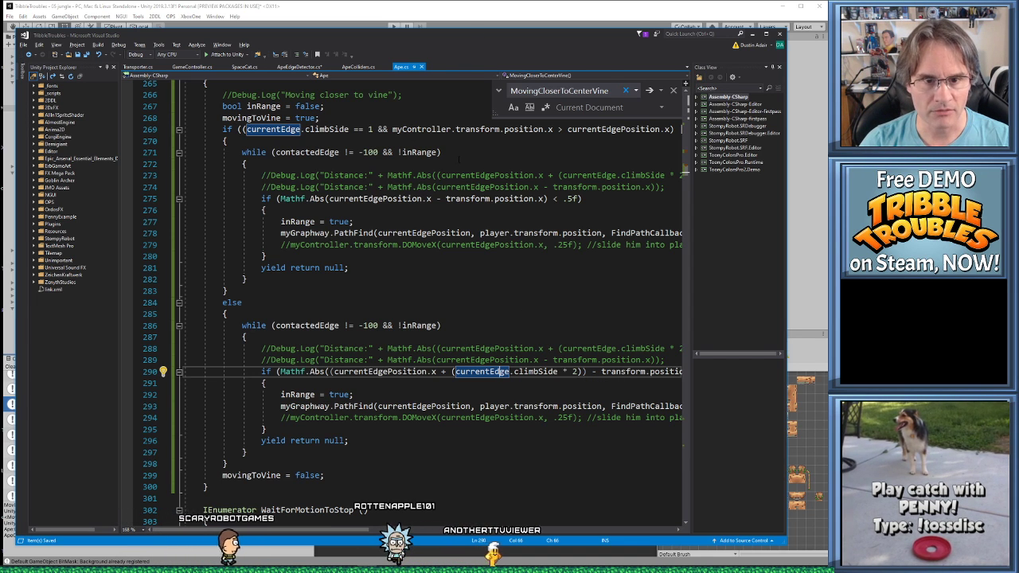
{"action": "left_click", "coordinate": [299, 66]}
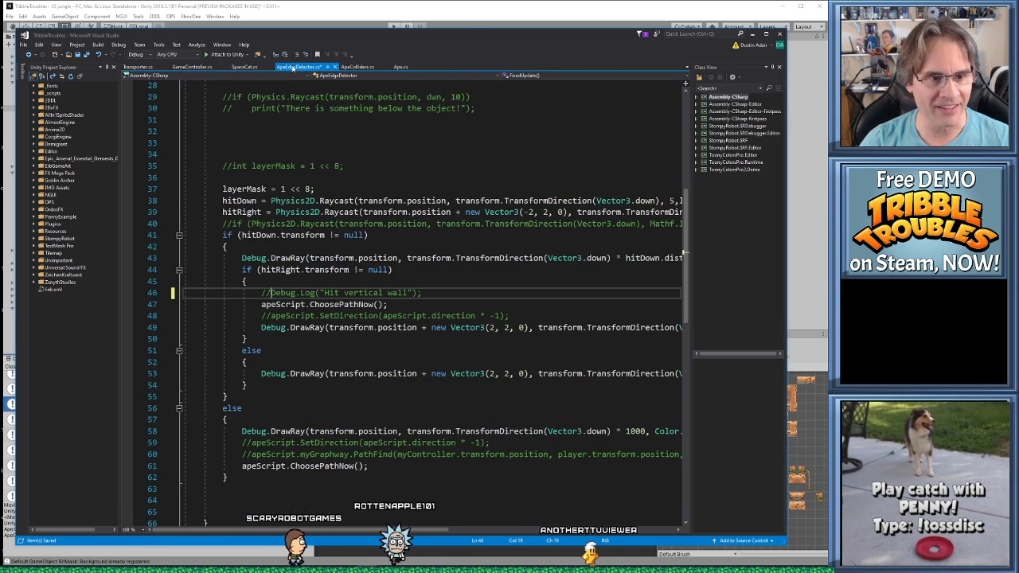
{"action": "left_click", "coordinate": [406, 6]}
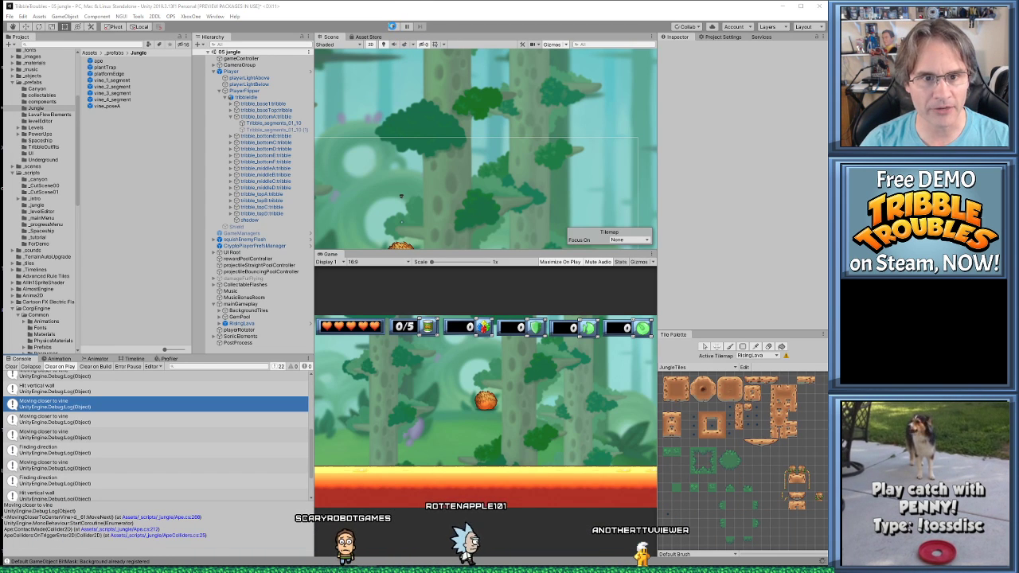
- Restart the jungle level playtest and lead the ape up the vines and across the middle platform to observe how it follows
{"action": "left_click", "coordinate": [392, 26]}
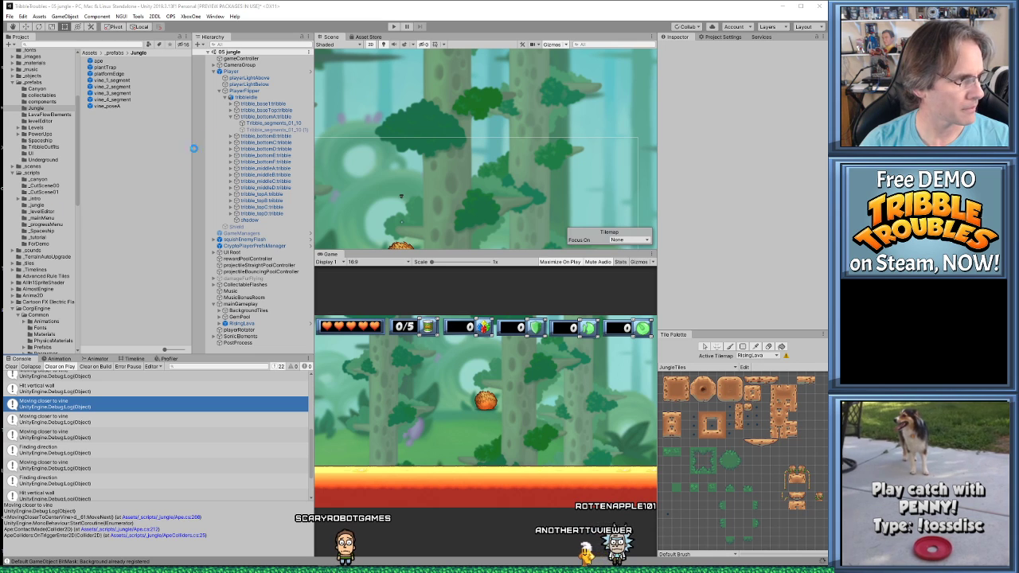
{"action": "left_click", "coordinate": [393, 27]}
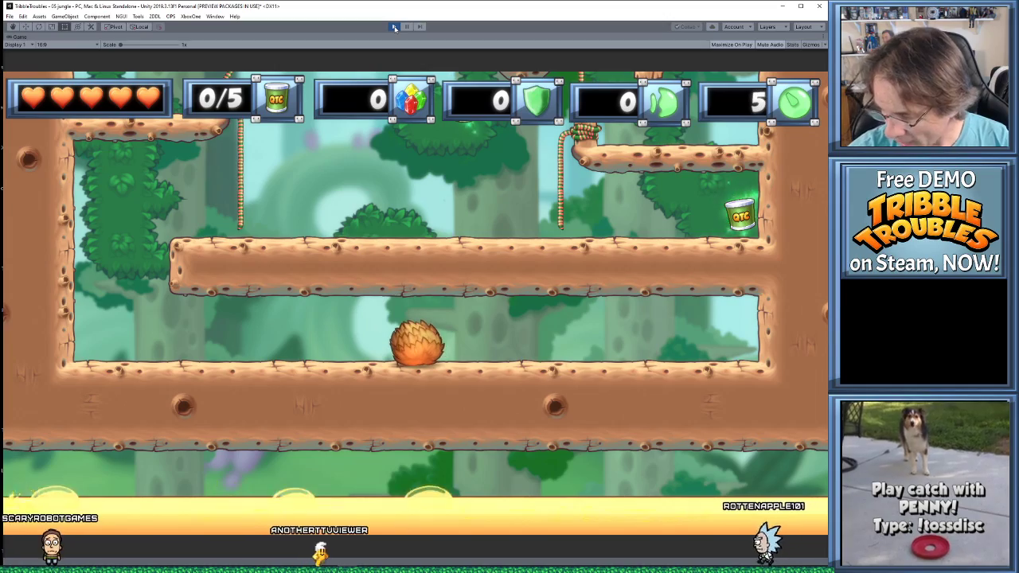
{"action": "key", "text": "Left"}
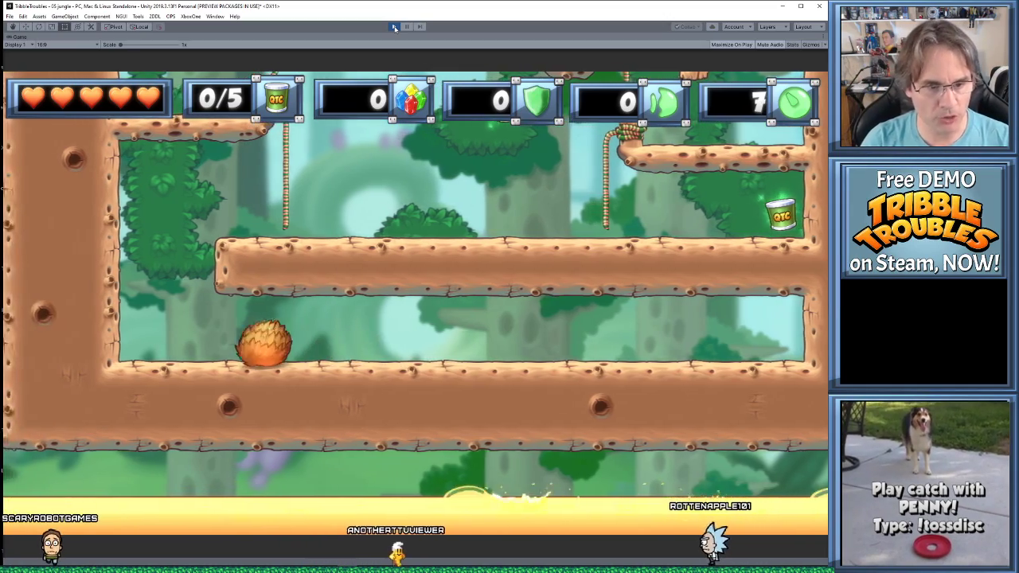
{"action": "key", "text": "Left"}
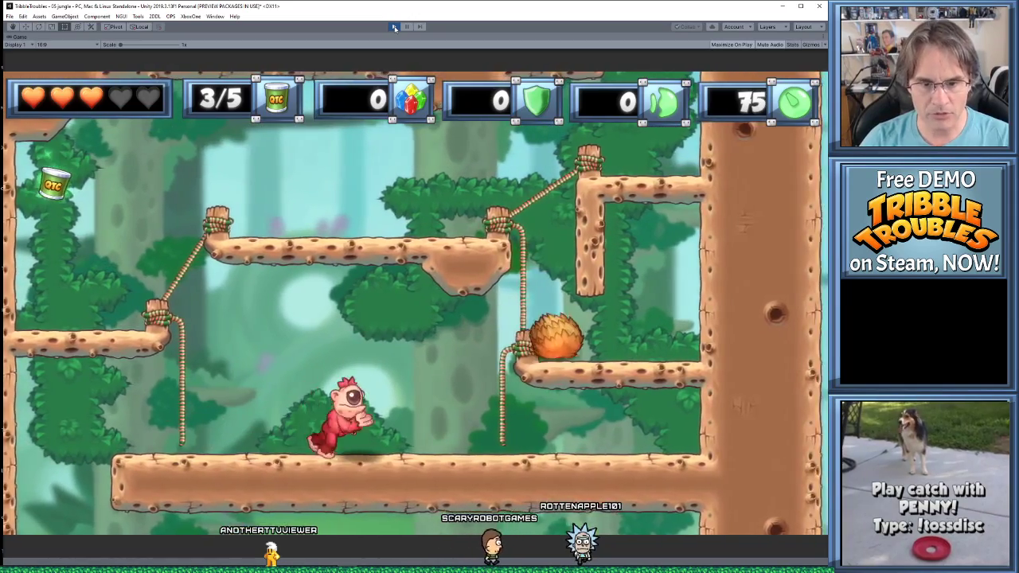
{"action": "key", "text": "Left"}
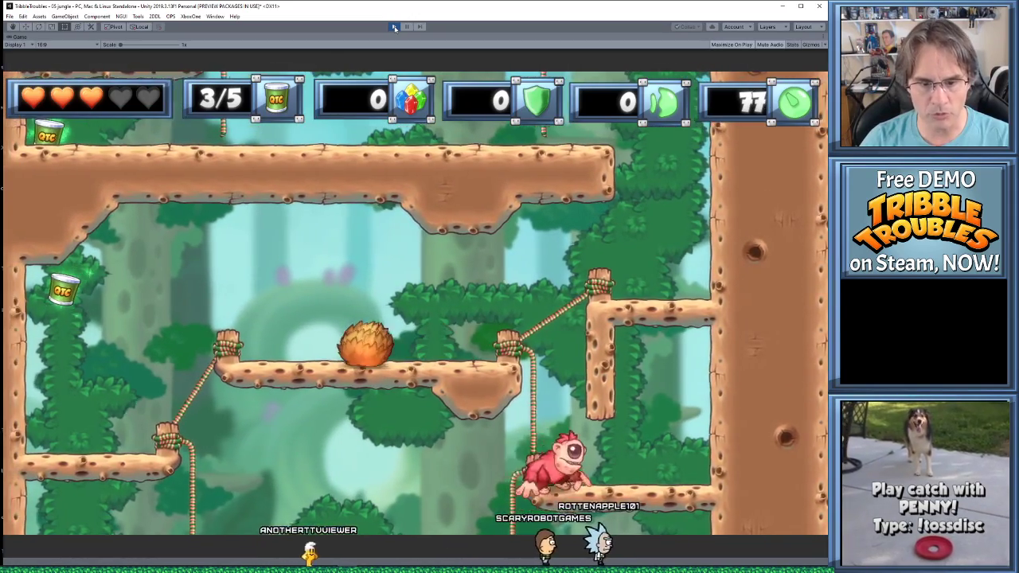
{"action": "key", "text": "Left"}
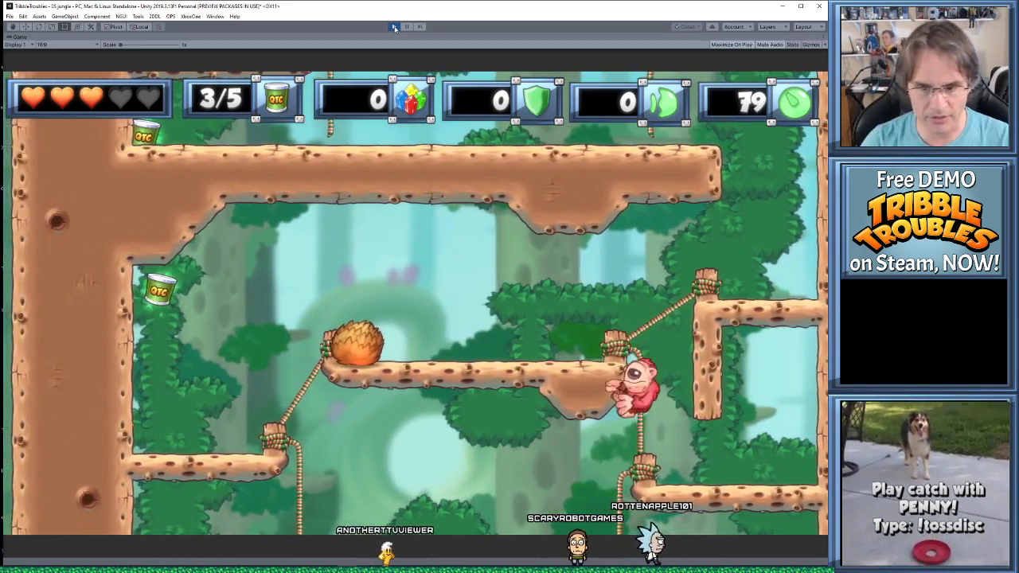
{"action": "key", "text": "Left"}
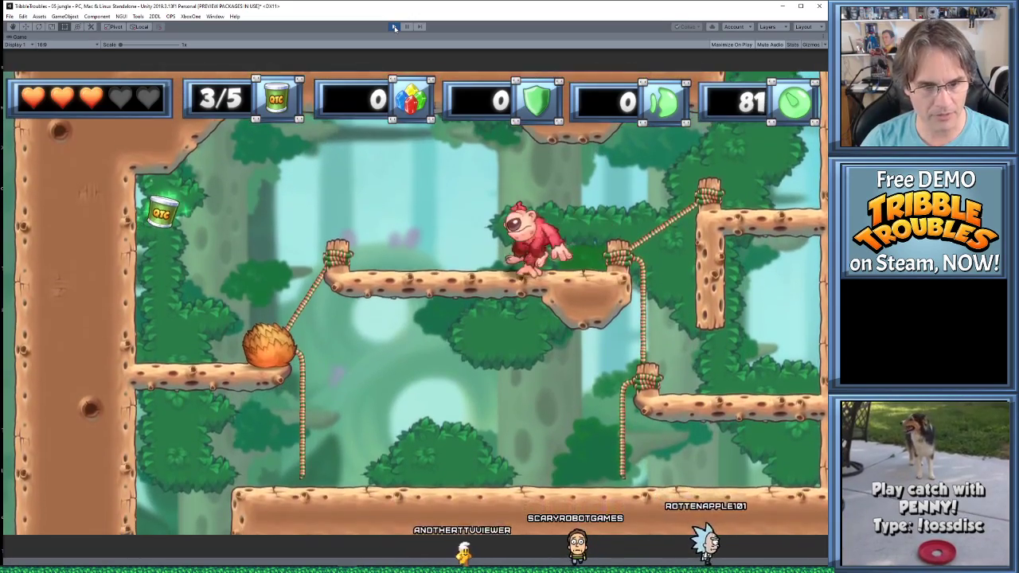
- Lead the ape down to the long lower platform and back up the vine to check its path-finding, and end the playtest
{"action": "key", "text": "Right"}
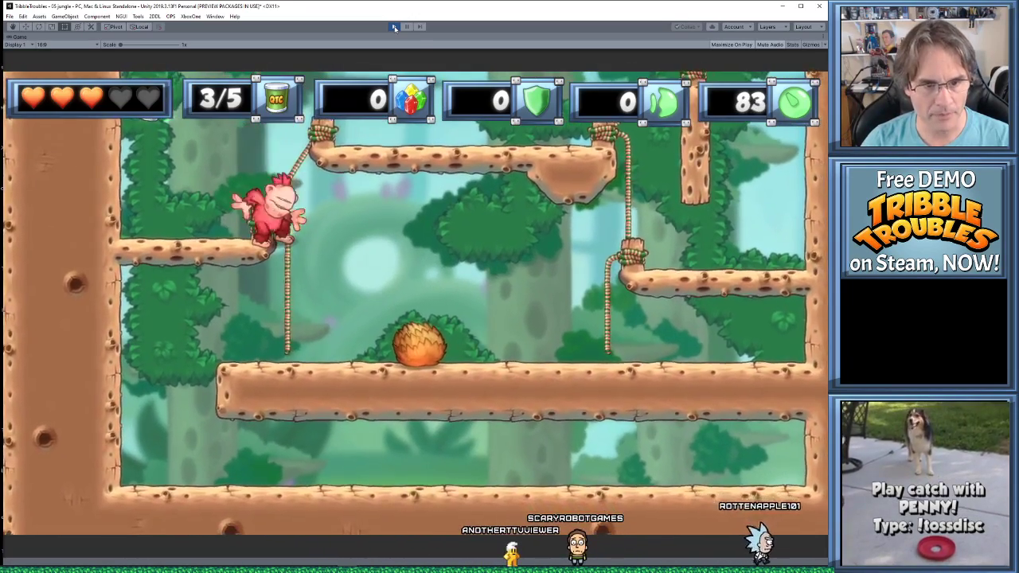
{"action": "key", "text": "Right"}
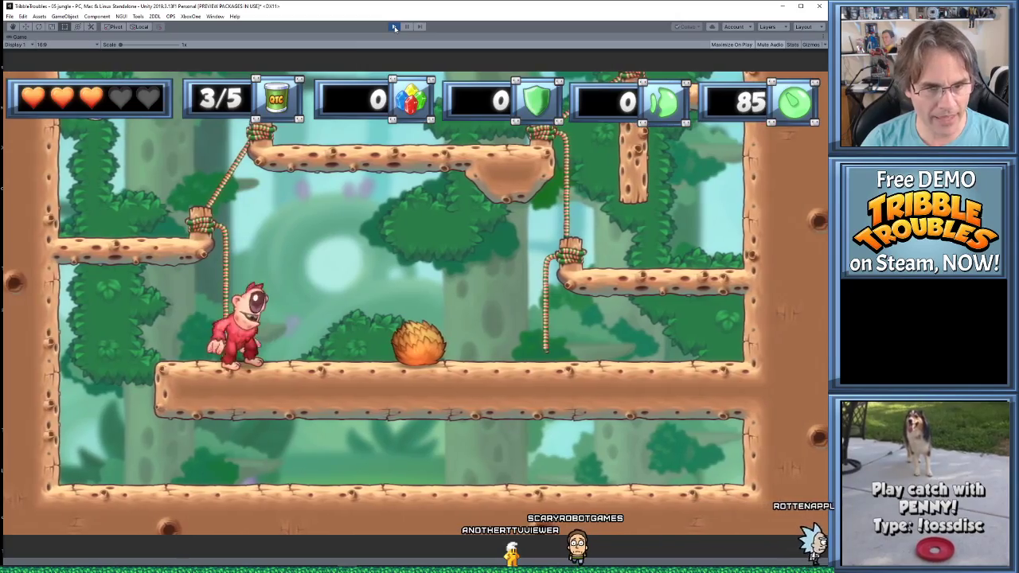
{"action": "key", "text": "Right"}
{"action": "key", "text": "space"}
{"action": "key", "text": "space"}
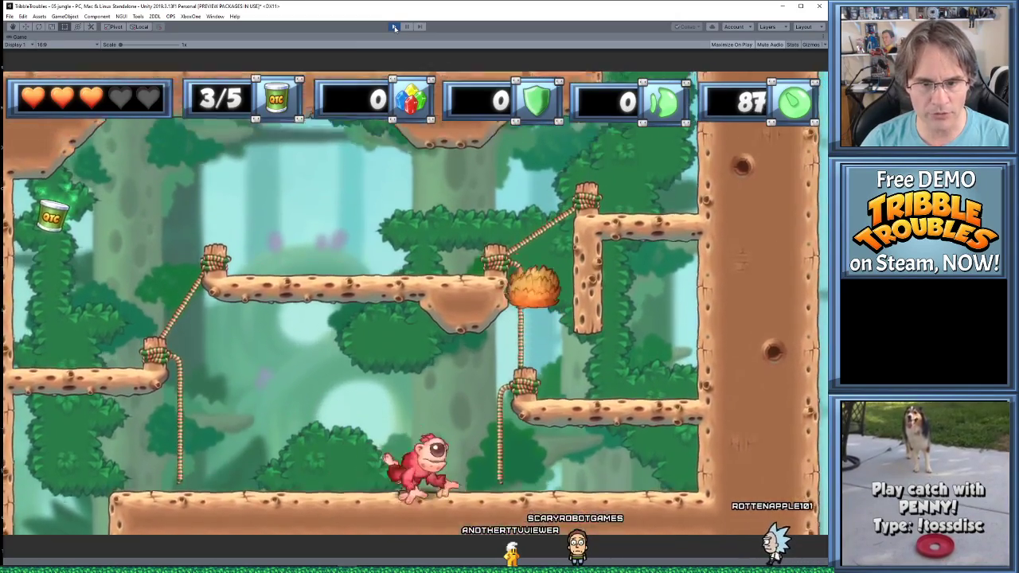
{"action": "key", "text": "Left"}
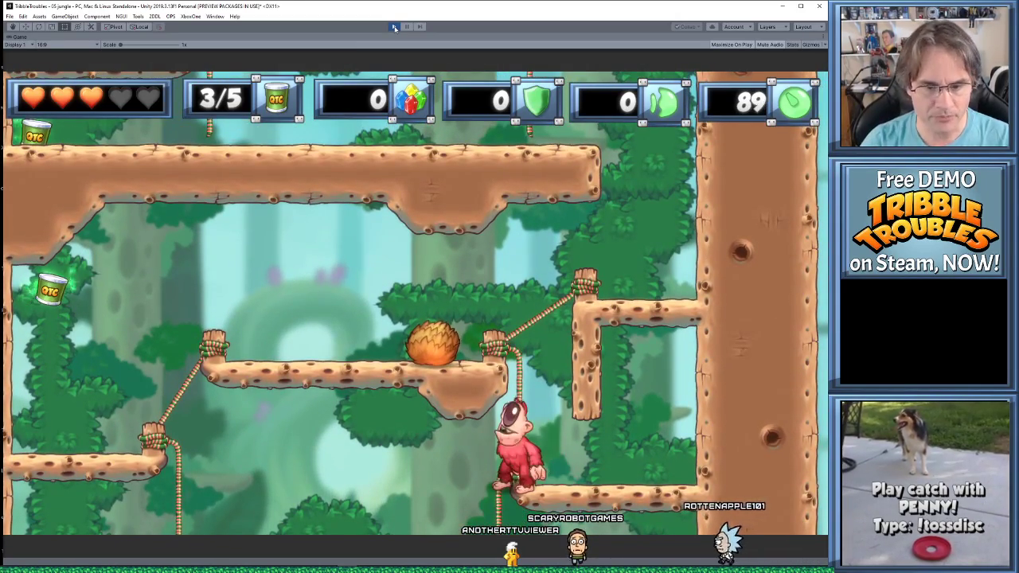
{"action": "key", "text": "Left"}
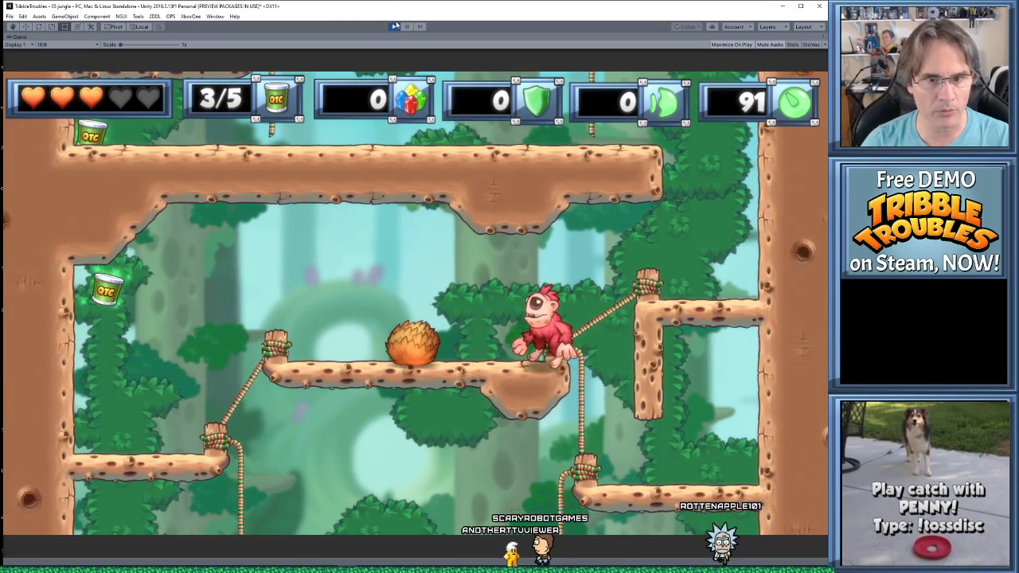
{"action": "left_click", "coordinate": [395, 26]}
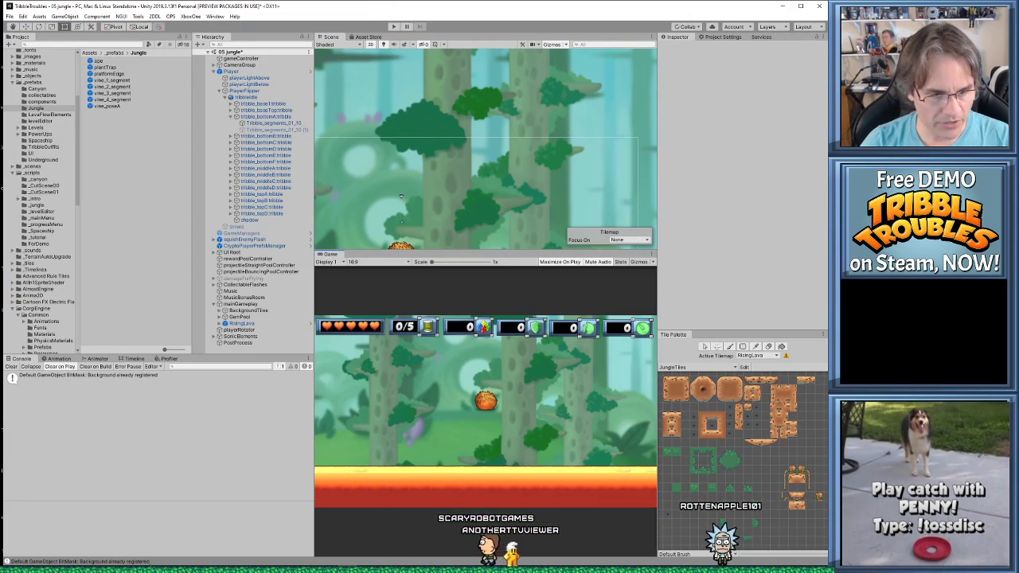
- Switch to Maya and review the ape's jump-down animation by scrubbing the timeline and playing it back
{"action": "left_click", "coordinate": [194, 547]}
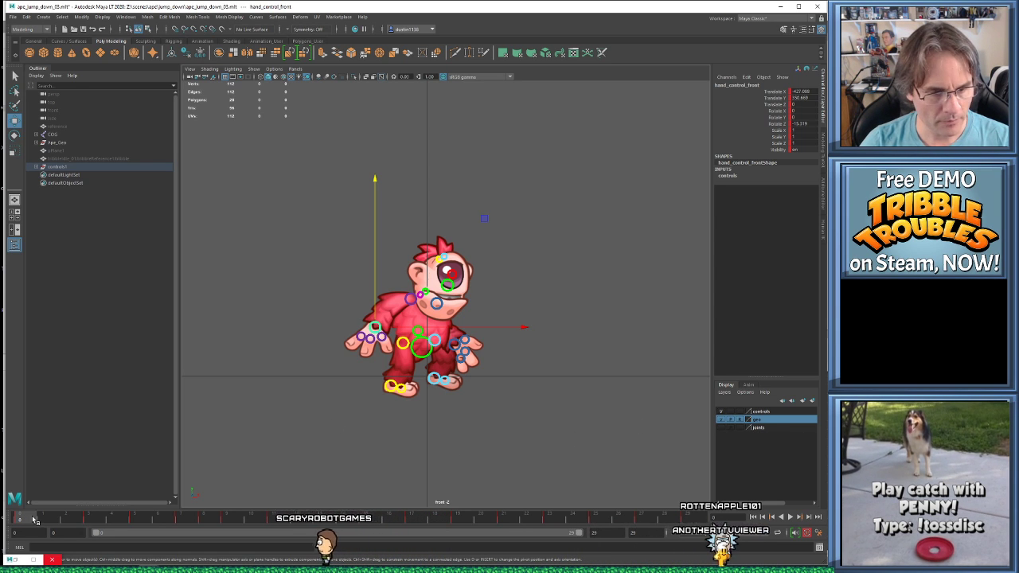
{"action": "left_click_drag", "start_coordinate": [56, 518], "coordinate": [90, 519]}
{"action": "left_click_drag", "start_coordinate": [17, 519], "coordinate": [274, 513]}
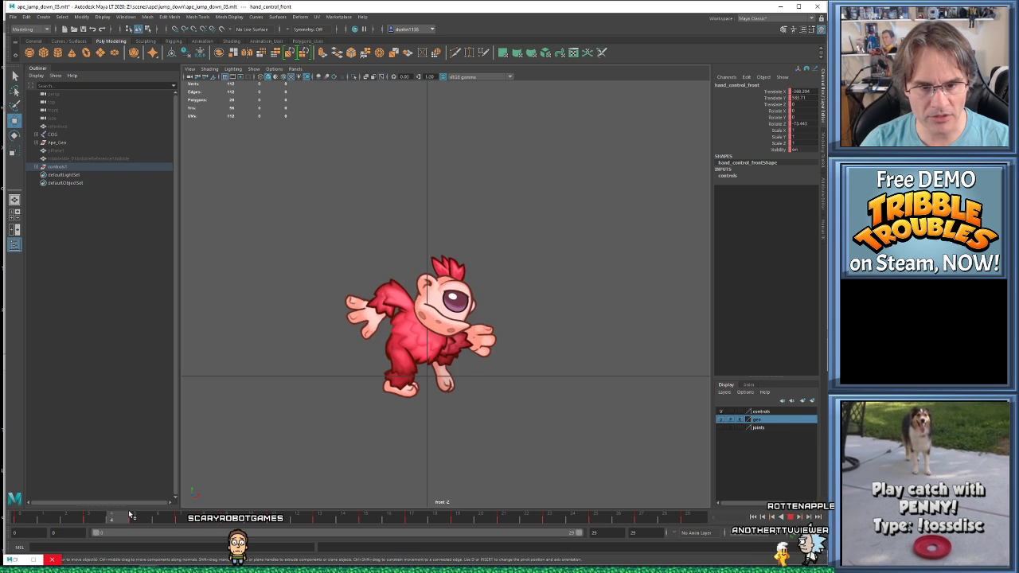
{"action": "left_click_drag", "start_coordinate": [237, 523], "coordinate": [275, 525]}
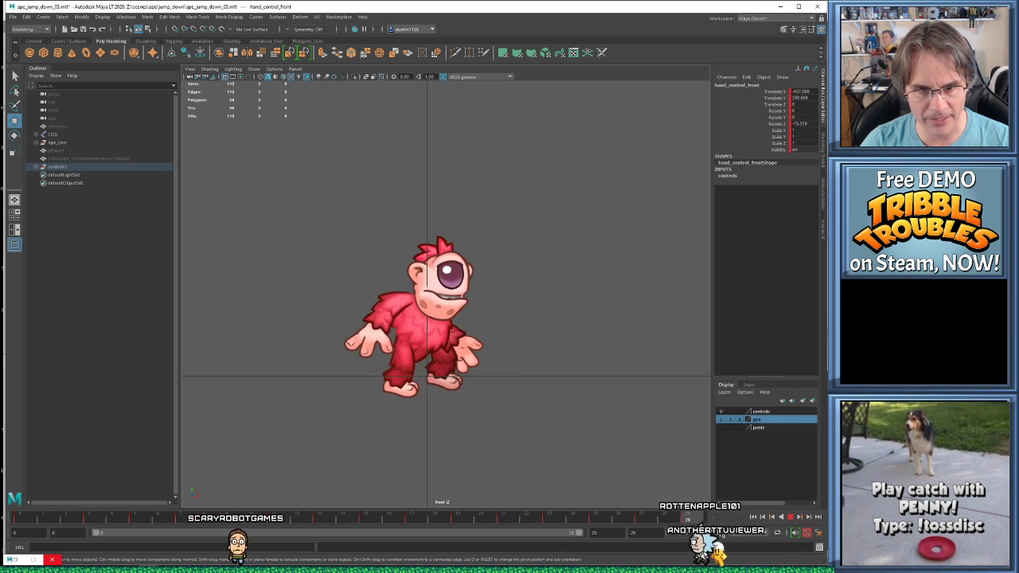
{"action": "left_click", "coordinate": [456, 514]}
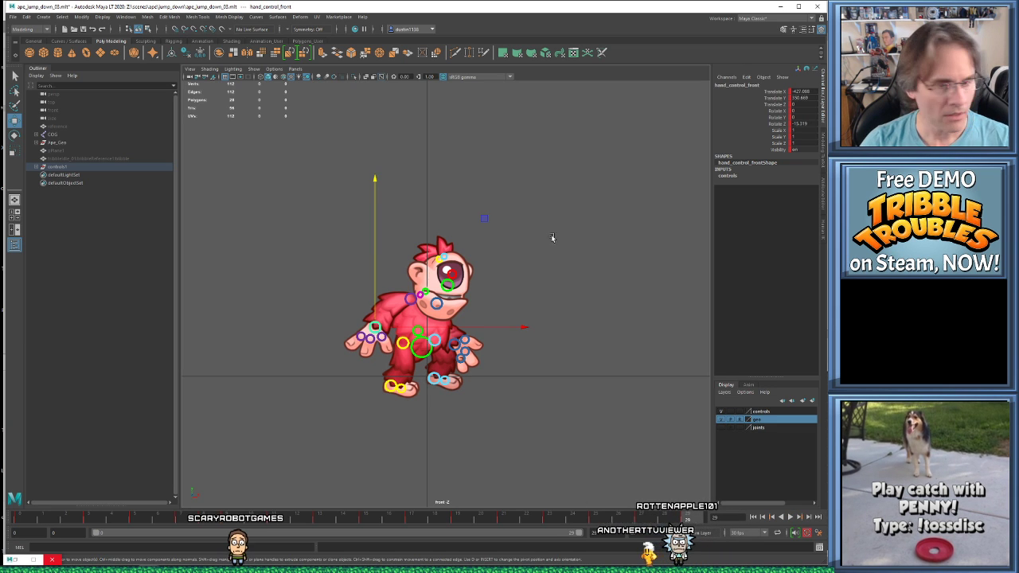
- Select the COG and Ape_Geo nodes and save the ape jump-down scene
{"action": "left_click", "coordinate": [64, 127]}
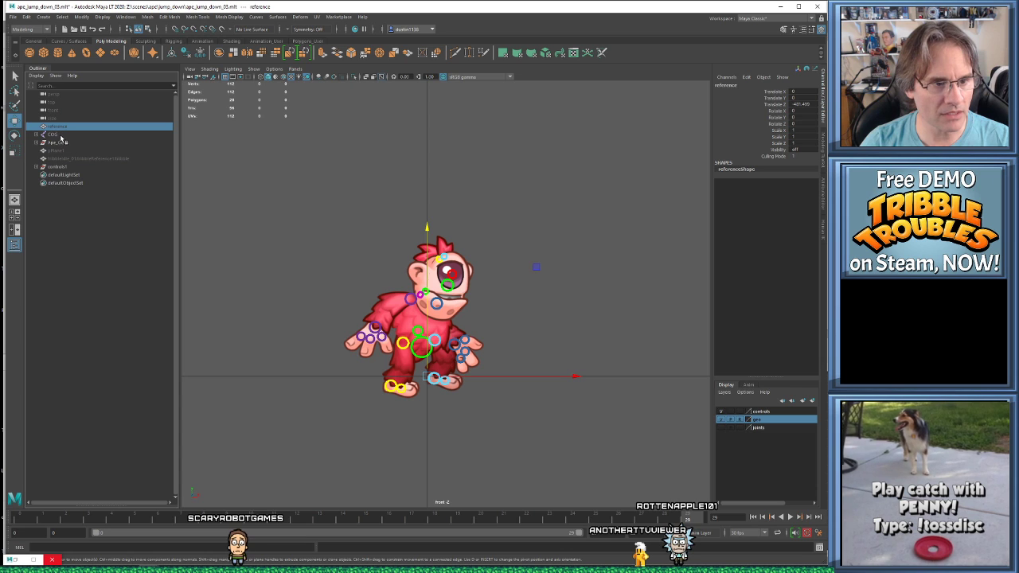
{"action": "left_click", "coordinate": [53, 134]}
{"action": "left_click", "coordinate": [59, 141], "text": "shift"}
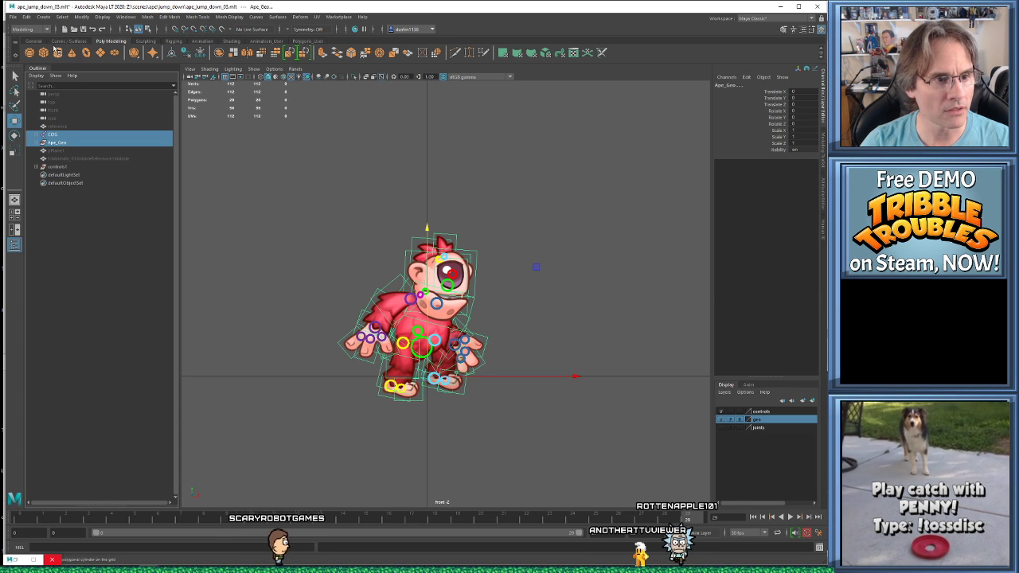
{"action": "key", "text": "ctrl+s"}
- Export the selected nodes as FBX to TribbleTroubles/Assets/_animation/Ape, overwriting jump_down.fbx
{"action": "left_click", "coordinate": [13, 18]}
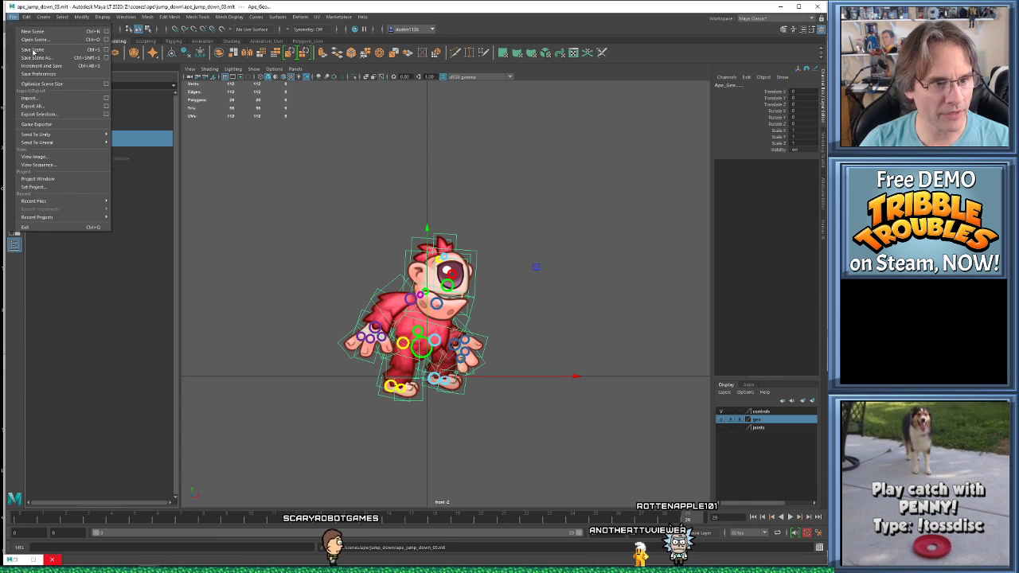
{"action": "left_click", "coordinate": [43, 115]}
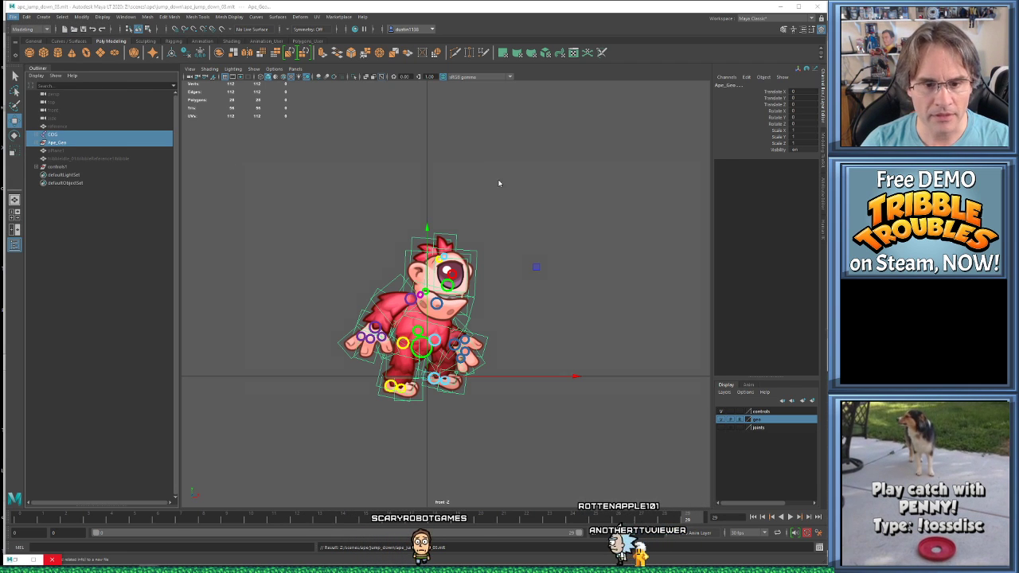
{"action": "left_click", "coordinate": [266, 206]}
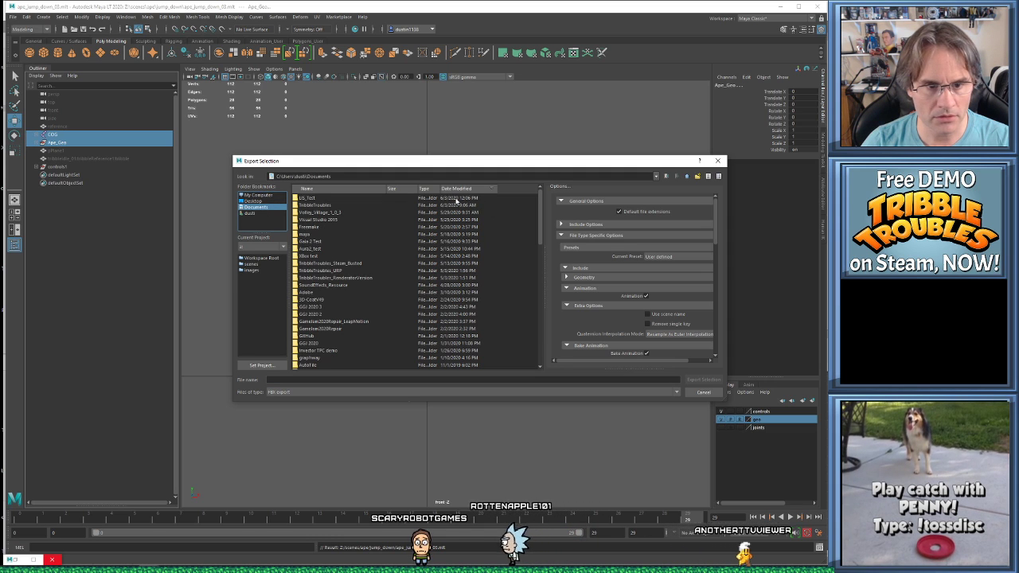
{"action": "double_click", "coordinate": [308, 205]}
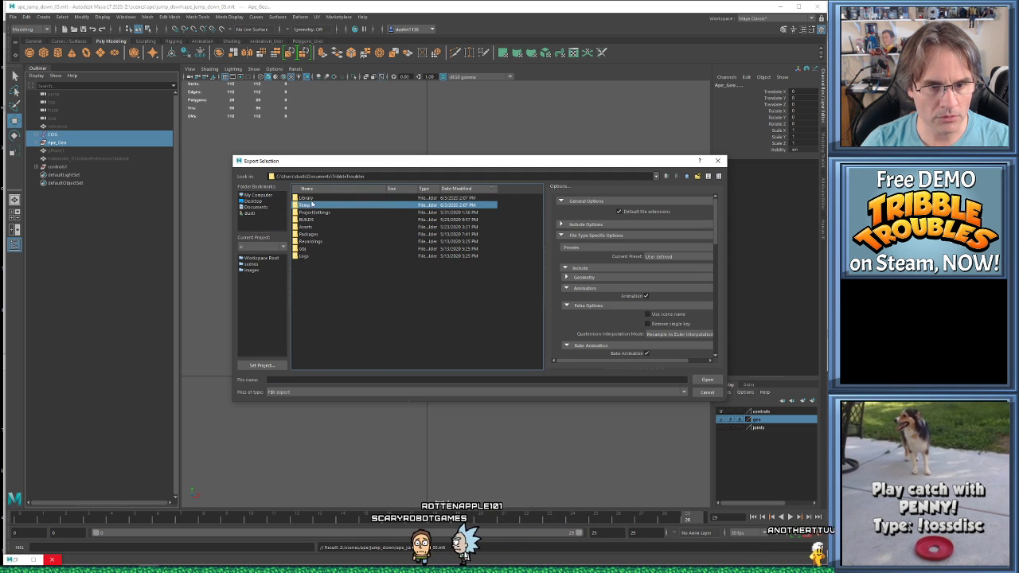
{"action": "double_click", "coordinate": [309, 226]}
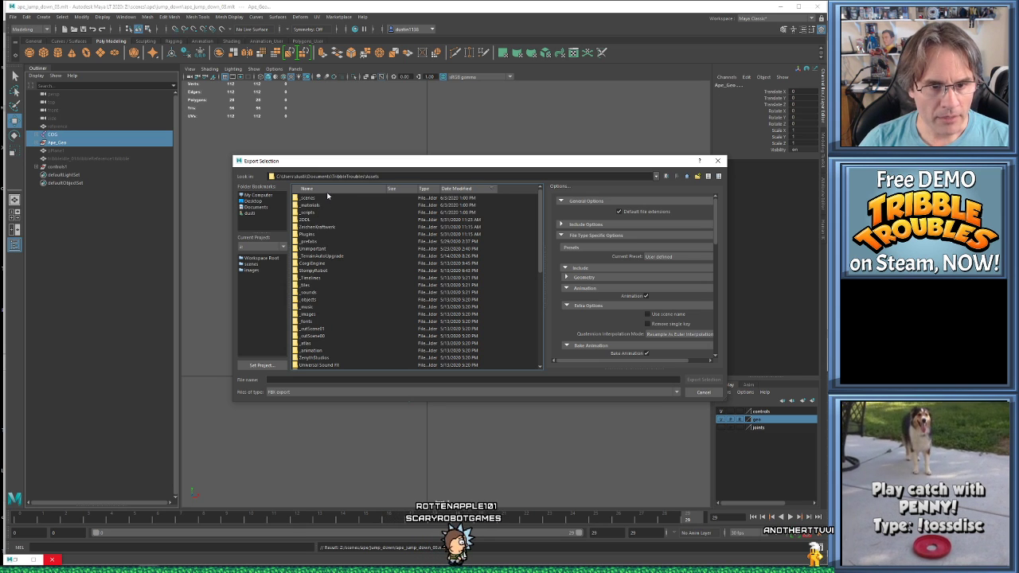
{"action": "double_click", "coordinate": [313, 220]}
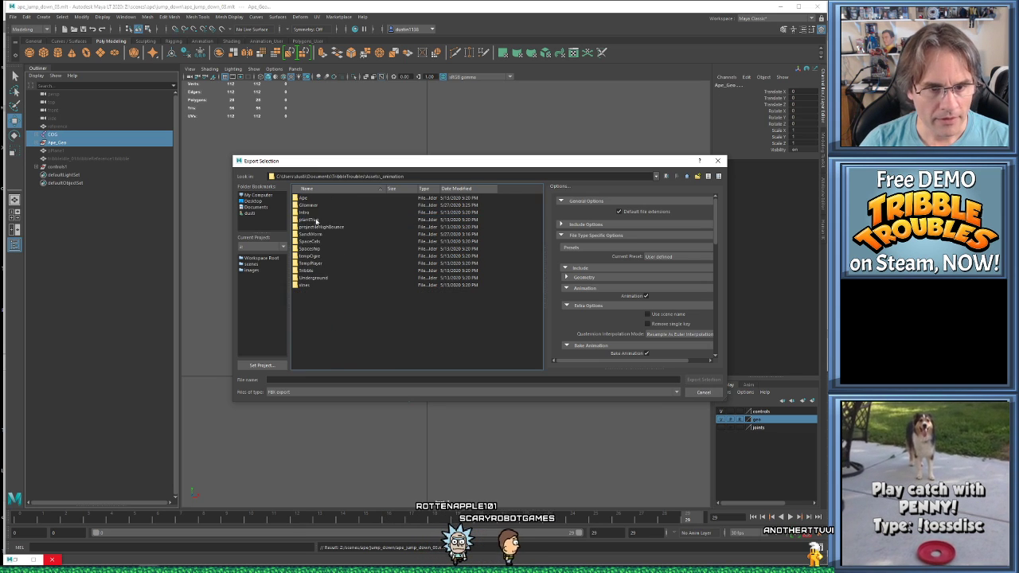
{"action": "double_click", "coordinate": [310, 198]}
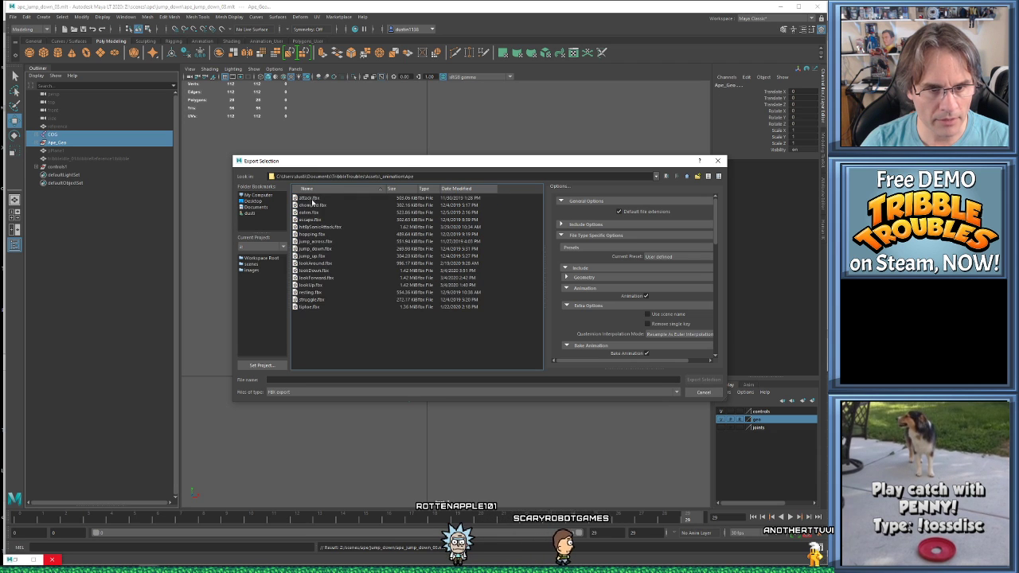
{"action": "double_click", "coordinate": [315, 249]}
{"action": "left_click", "coordinate": [465, 293]}
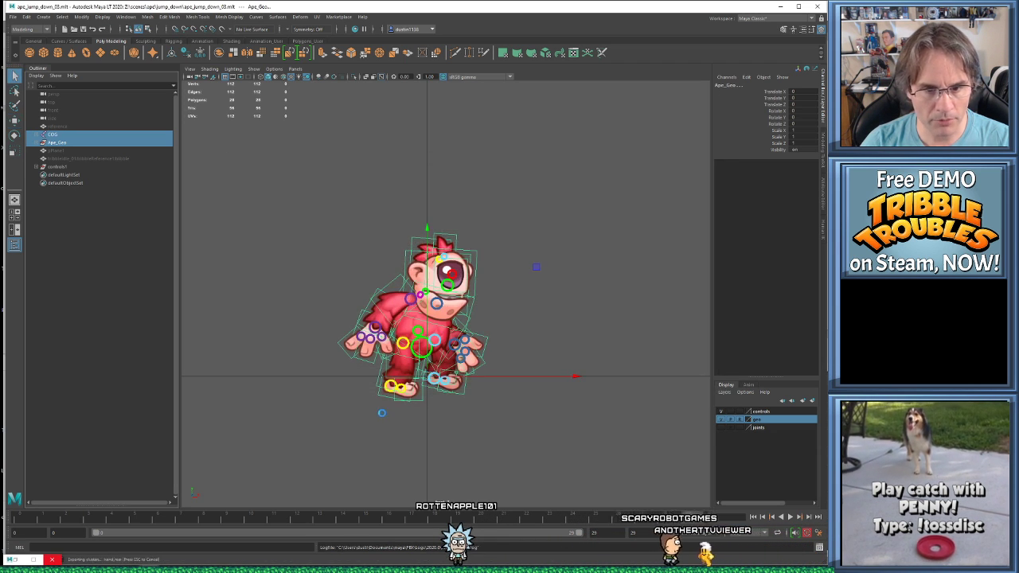
{"action": "left_click", "coordinate": [654, 396]}
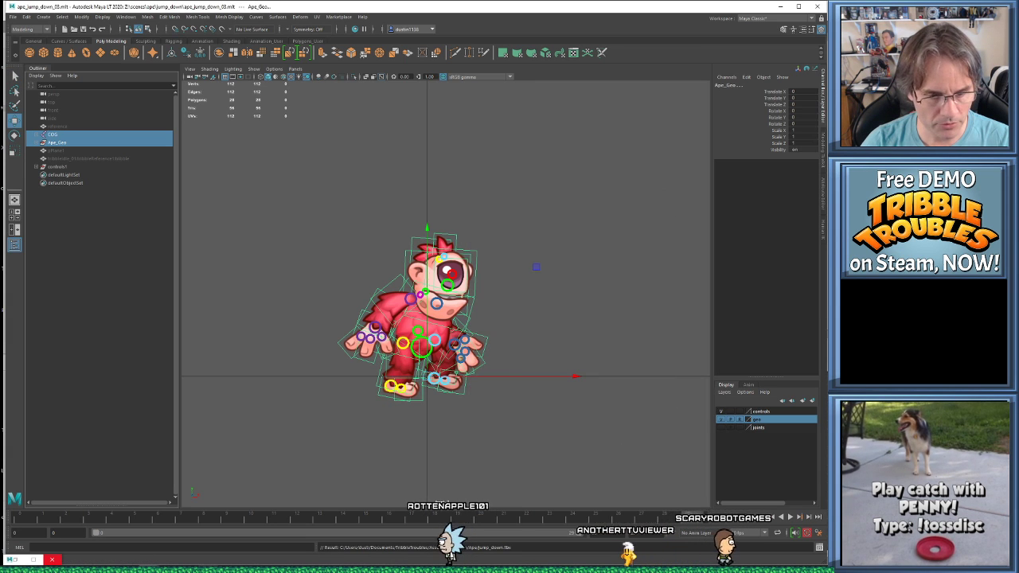
- Switch back to Unity and display the animator controller of the apeComponents prefab from the _objects/Ape folder
{"action": "left_click", "coordinate": [347, 546]}
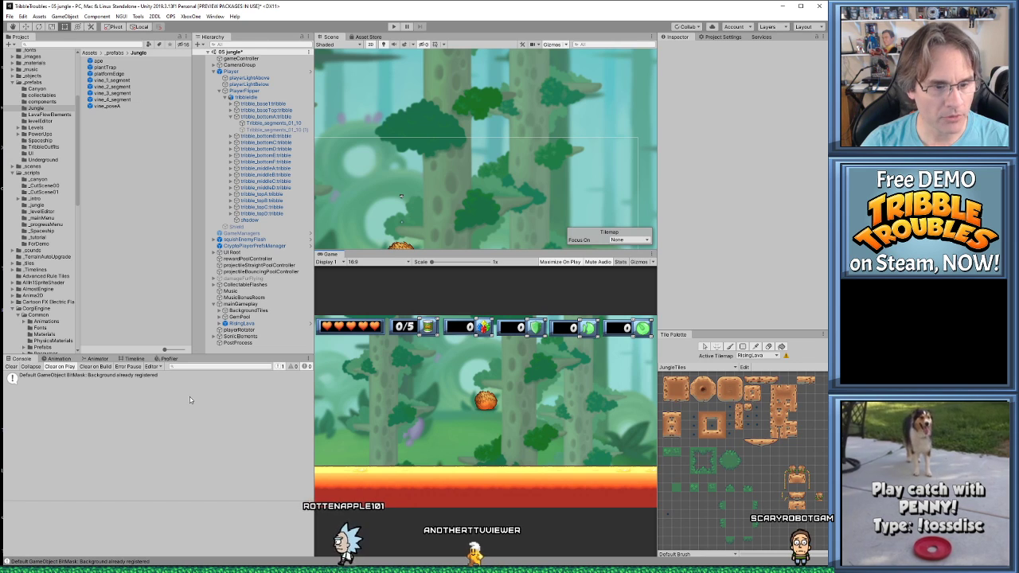
{"action": "left_click", "coordinate": [100, 61]}
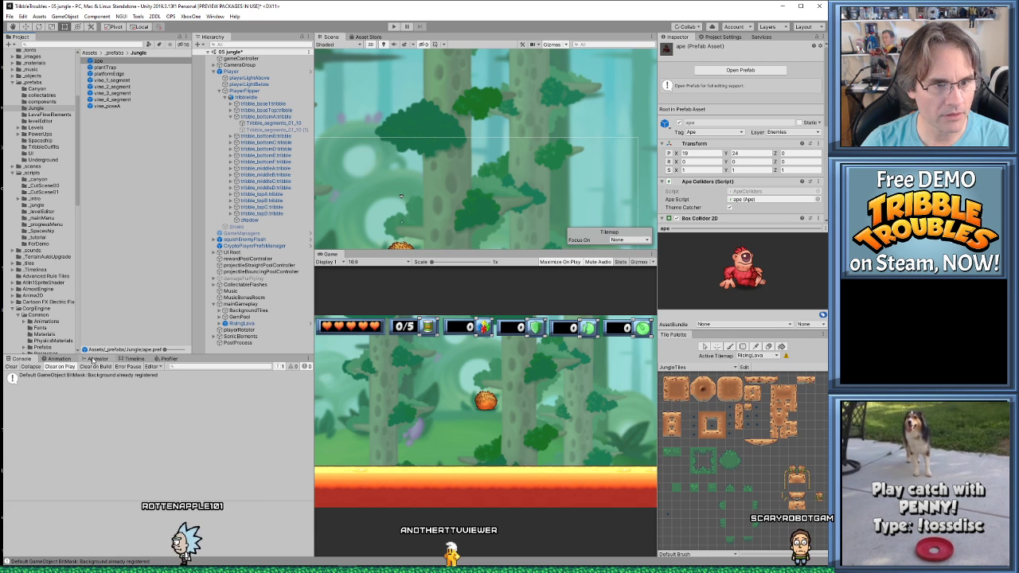
{"action": "left_click", "coordinate": [96, 359]}
{"action": "scroll", "coordinate": [35, 86], "scroll_direction": "up", "scroll_amount": 5}
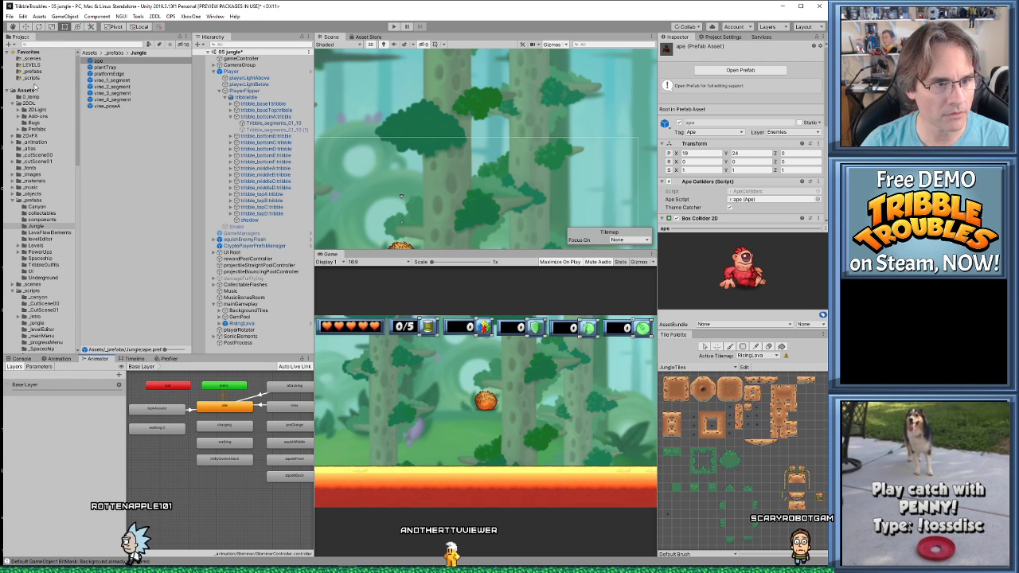
{"action": "left_click", "coordinate": [32, 193]}
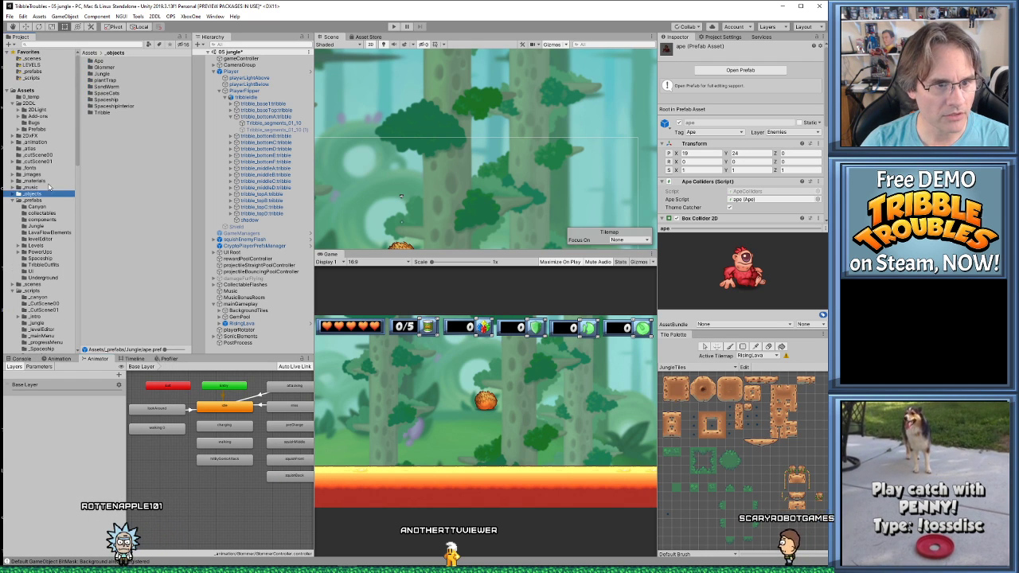
{"action": "double_click", "coordinate": [98, 60]}
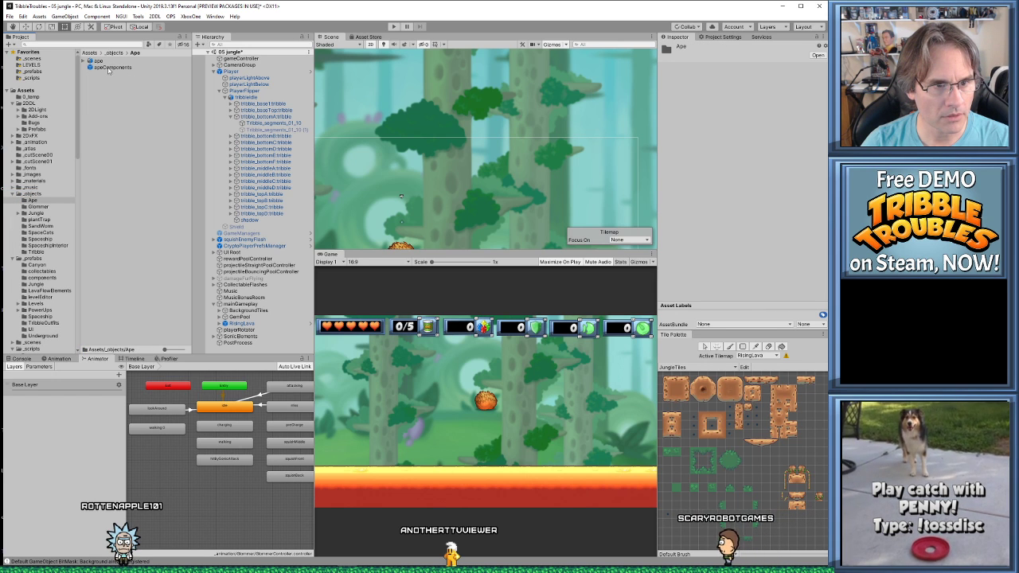
{"action": "left_click", "coordinate": [101, 66]}
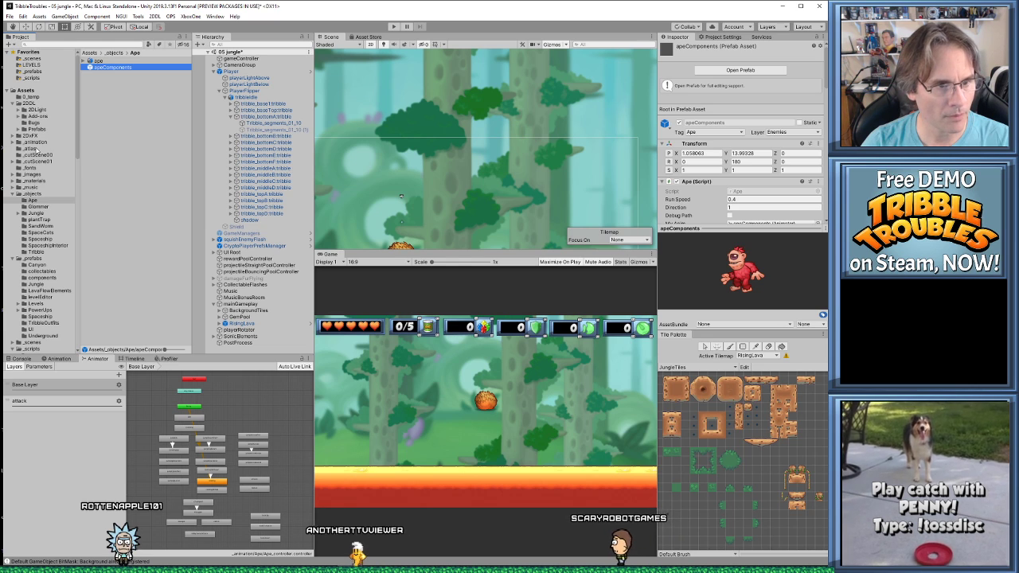
- Open the _animation/Ape folder and select the Ape_controller asset
{"action": "left_click", "coordinate": [36, 142]}
{"action": "double_click", "coordinate": [99, 61]}
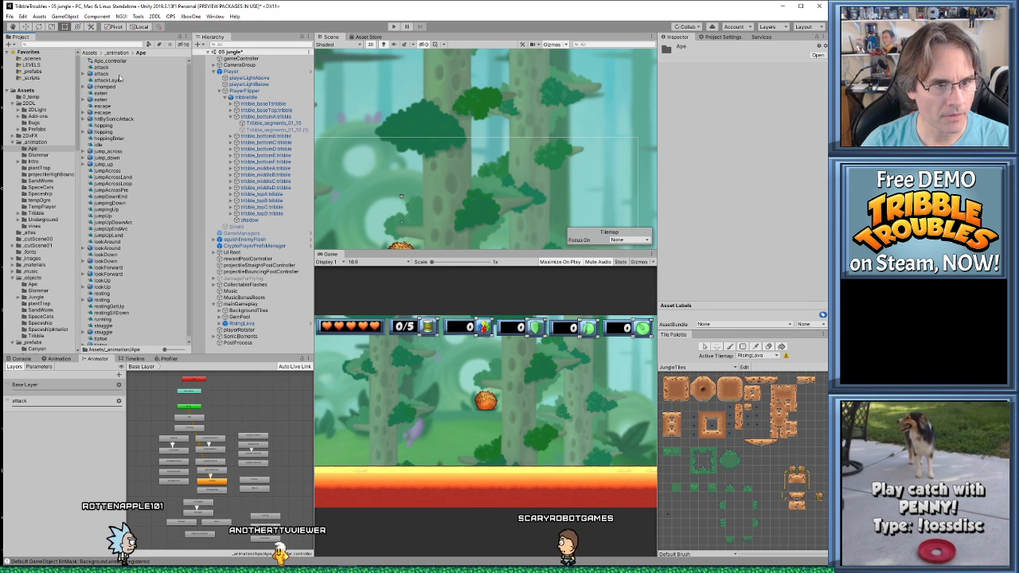
{"action": "left_click", "coordinate": [109, 60]}
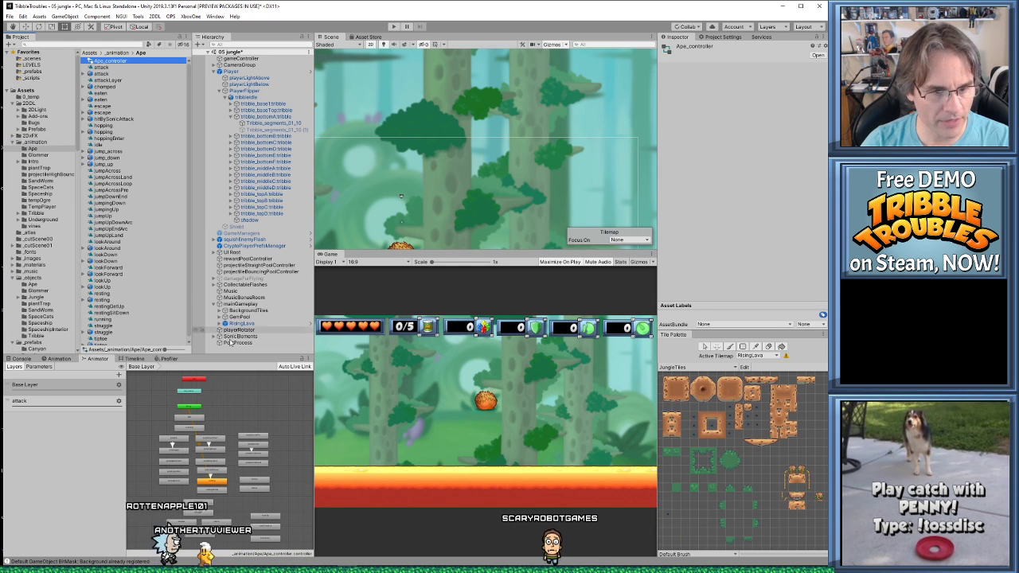
- Examine the ape's state graph in the enlarged Animator view and inspect the jumpDownStart state's settings
{"action": "scroll", "coordinate": [266, 478], "scroll_direction": "up", "scroll_amount": 5}
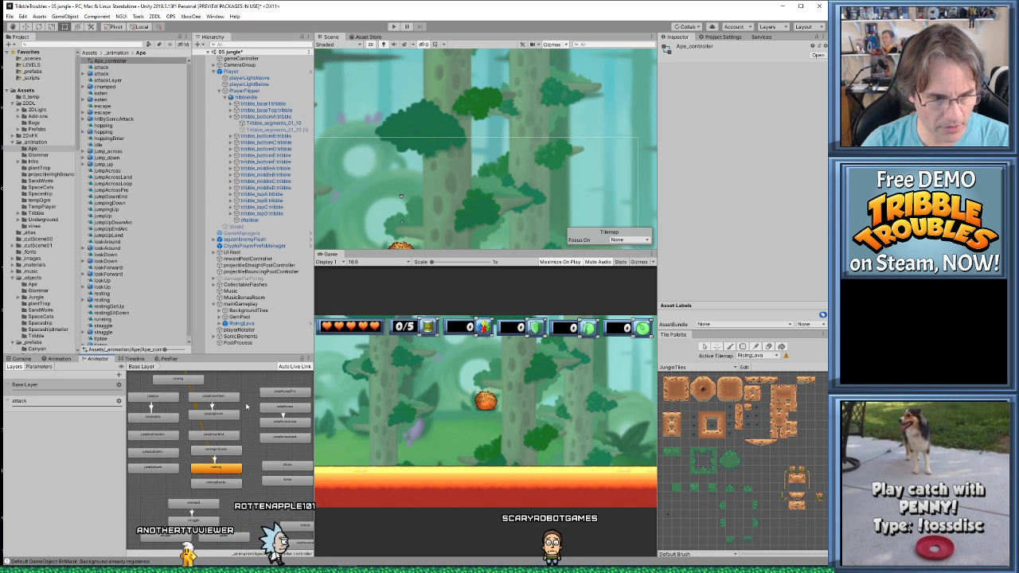
{"action": "key", "text": "shift+space"}
{"action": "middle_click_drag", "start_coordinate": [382, 157], "coordinate": [493, 306]}
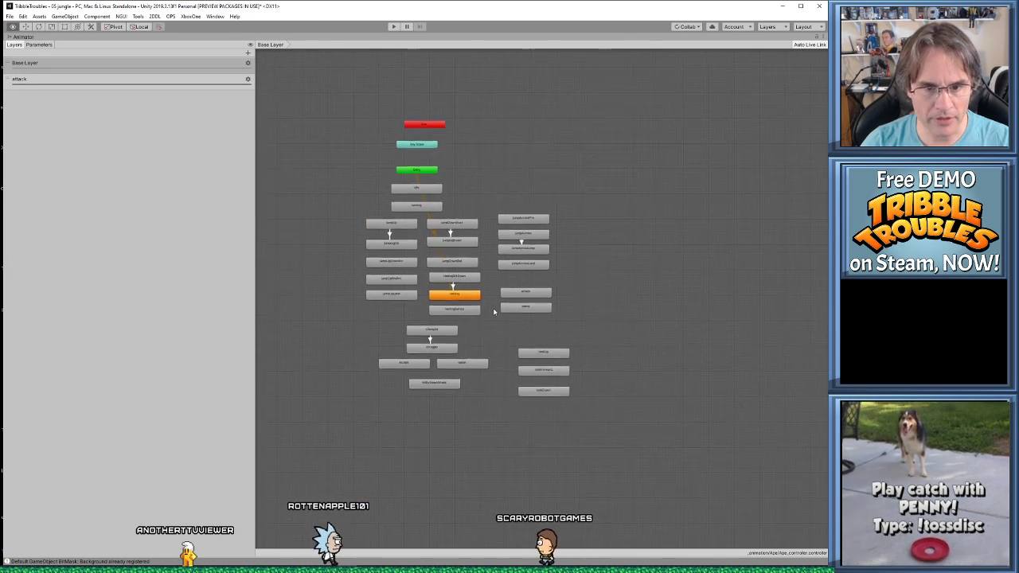
{"action": "scroll", "coordinate": [493, 306], "scroll_direction": "up", "scroll_amount": 5}
{"action": "scroll", "coordinate": [491, 304], "scroll_direction": "down", "scroll_amount": 3}
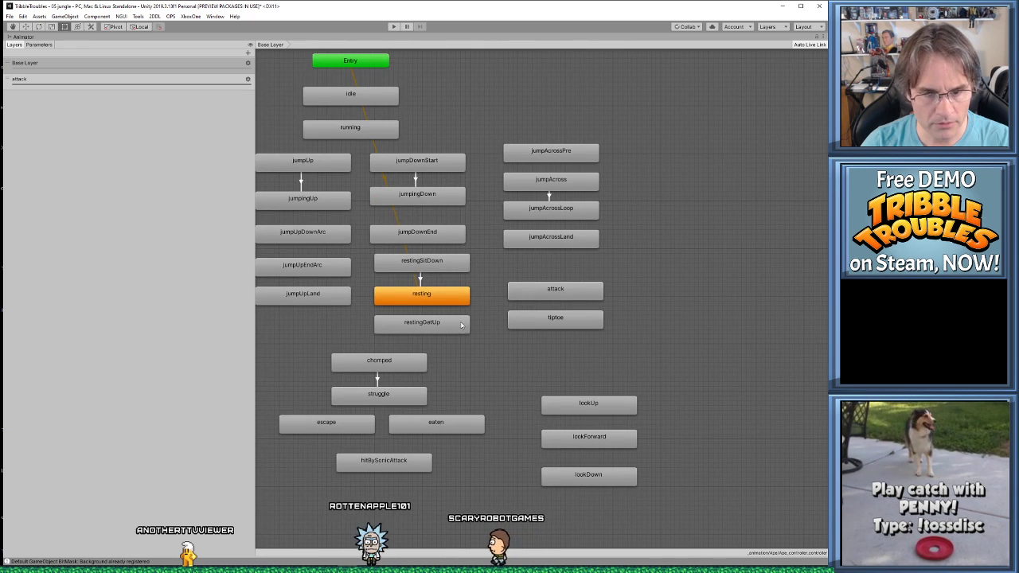
{"action": "key", "text": "a"}
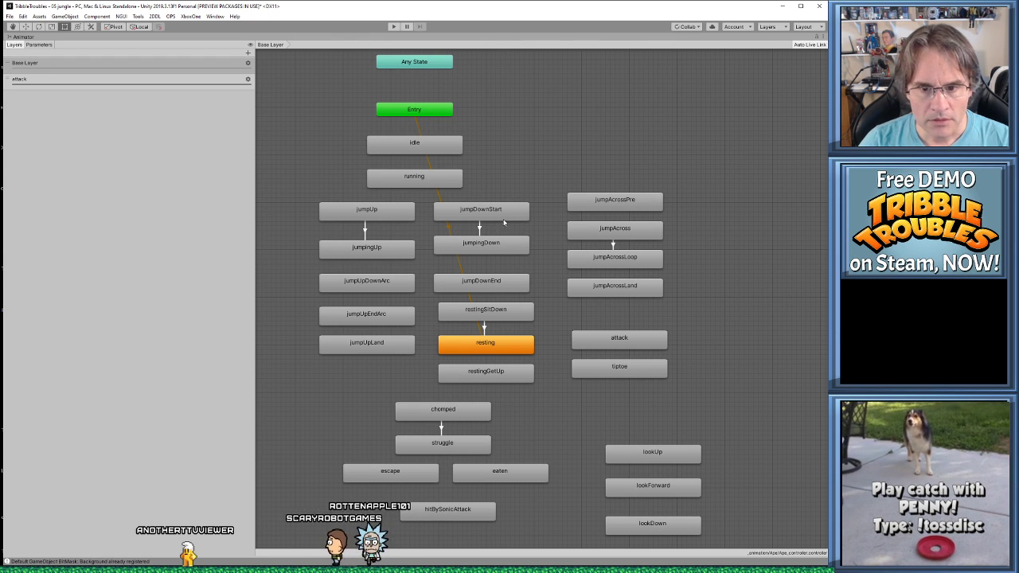
{"action": "left_click", "coordinate": [477, 210]}
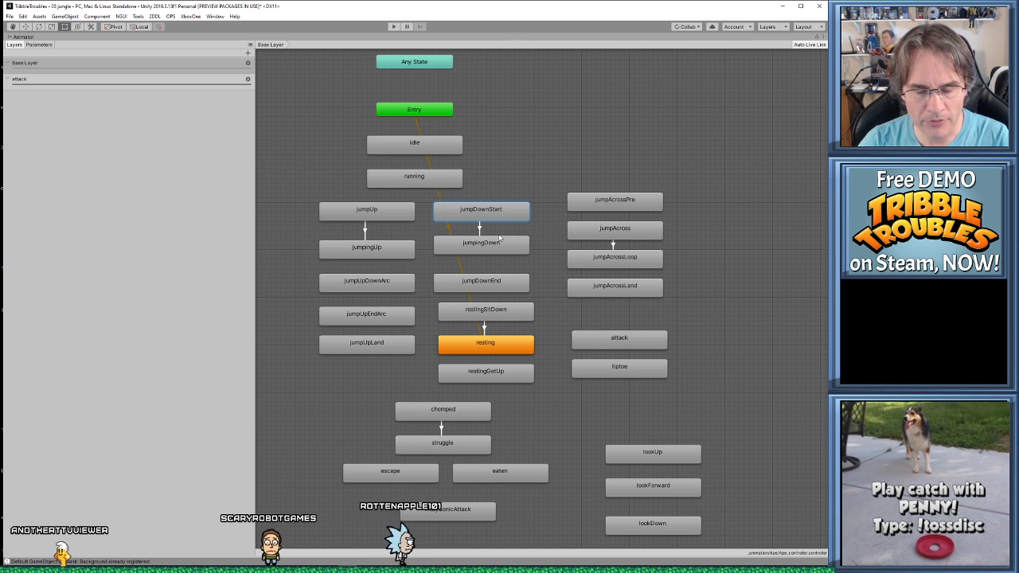
{"action": "key", "text": "shift+space"}
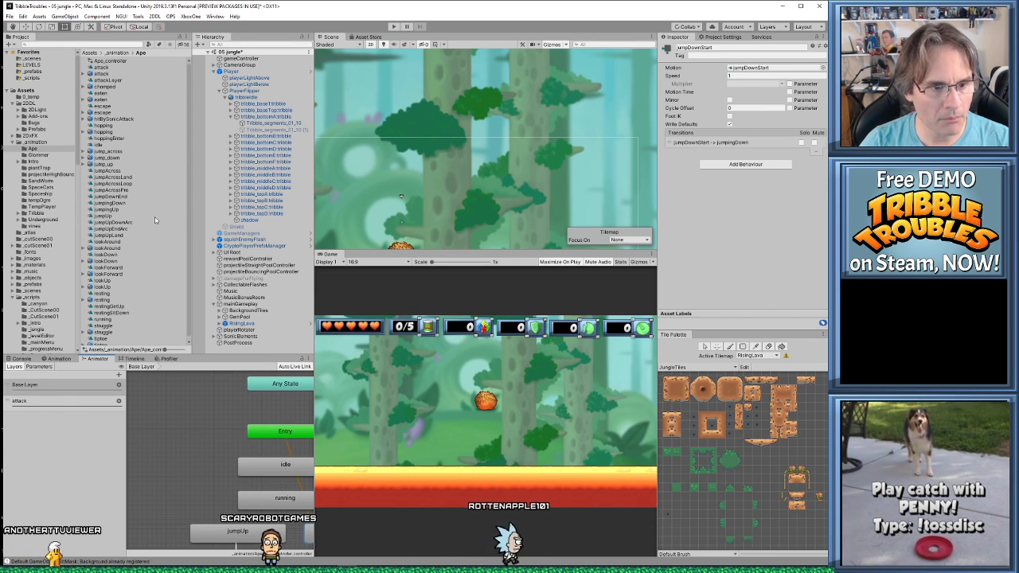
- Inspect the contents and animation import settings of the jump_down model in the Ape folder
{"action": "scroll", "coordinate": [137, 222], "scroll_direction": "down", "scroll_amount": 1}
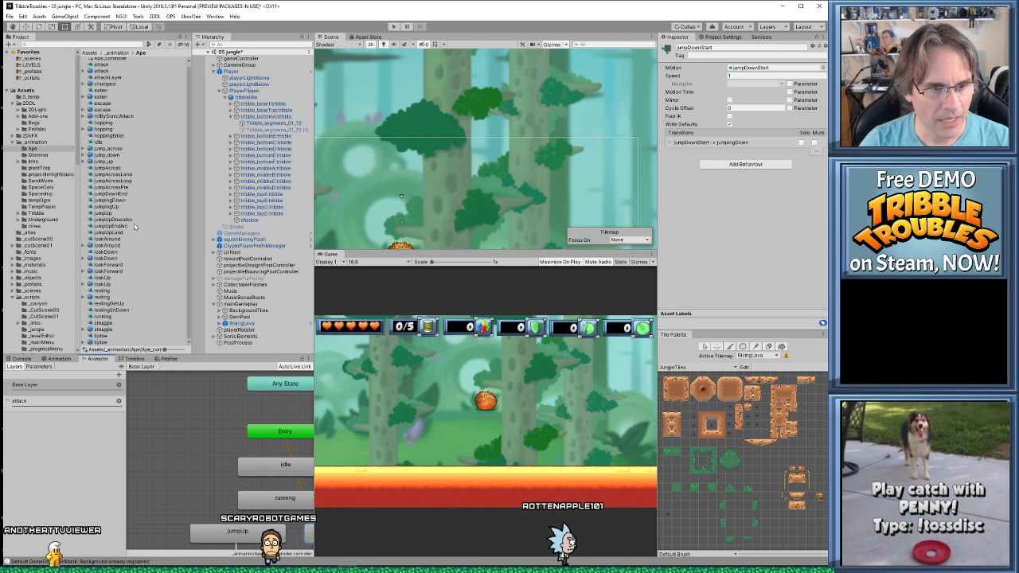
{"action": "scroll", "coordinate": [134, 226], "scroll_direction": "up", "scroll_amount": 1}
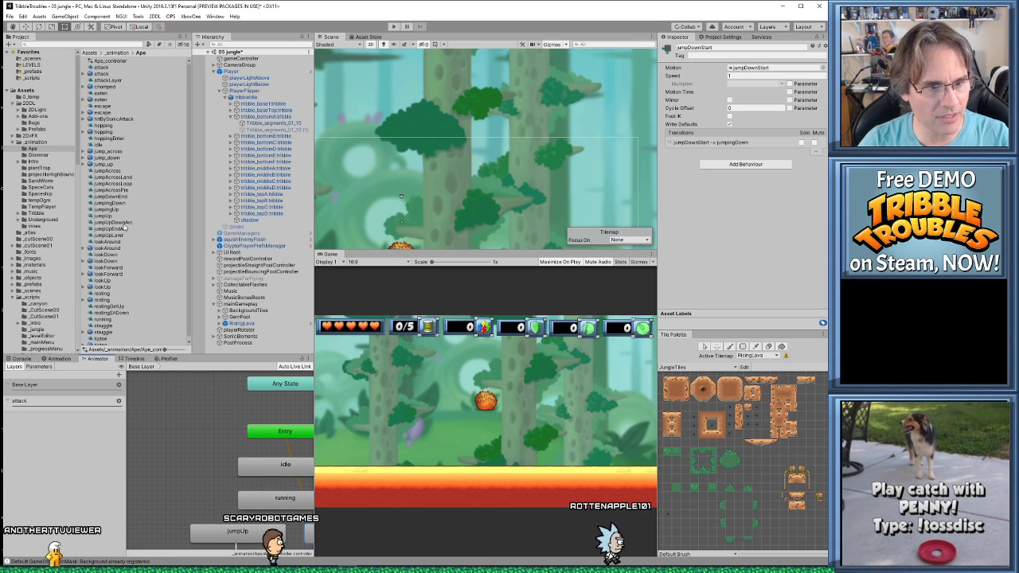
{"action": "left_click", "coordinate": [84, 159]}
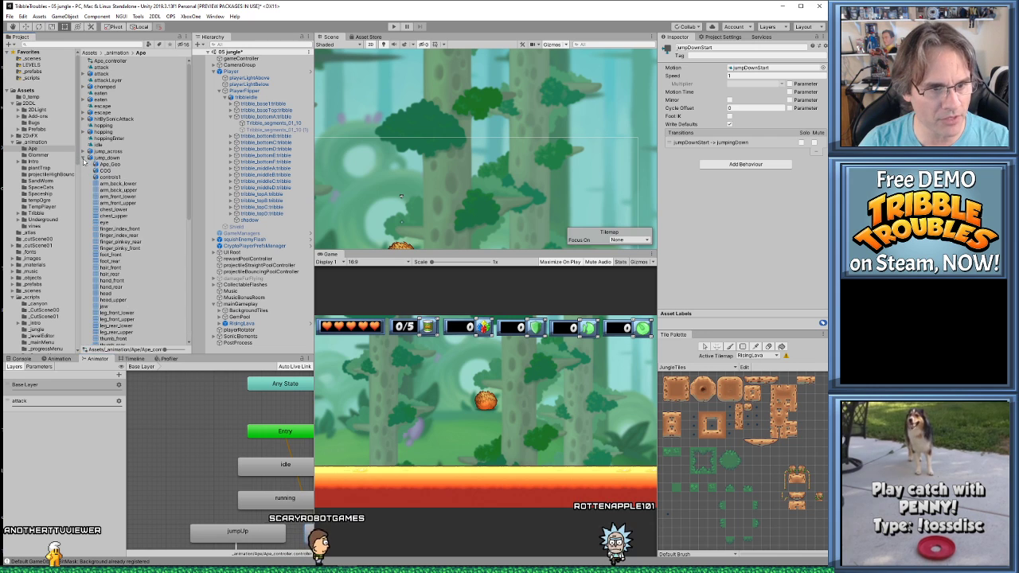
{"action": "left_click", "coordinate": [109, 159]}
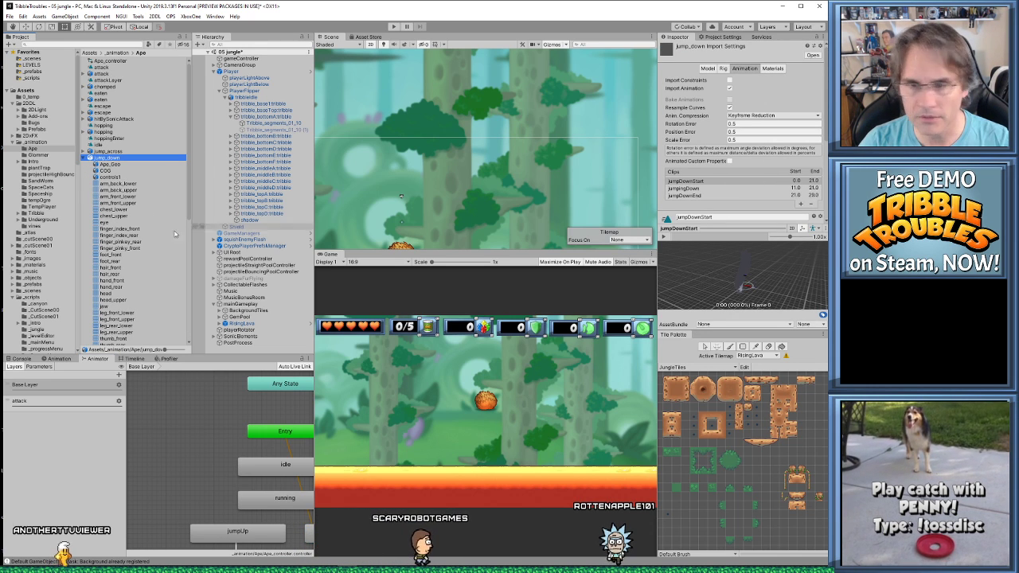
{"action": "left_click", "coordinate": [84, 159]}
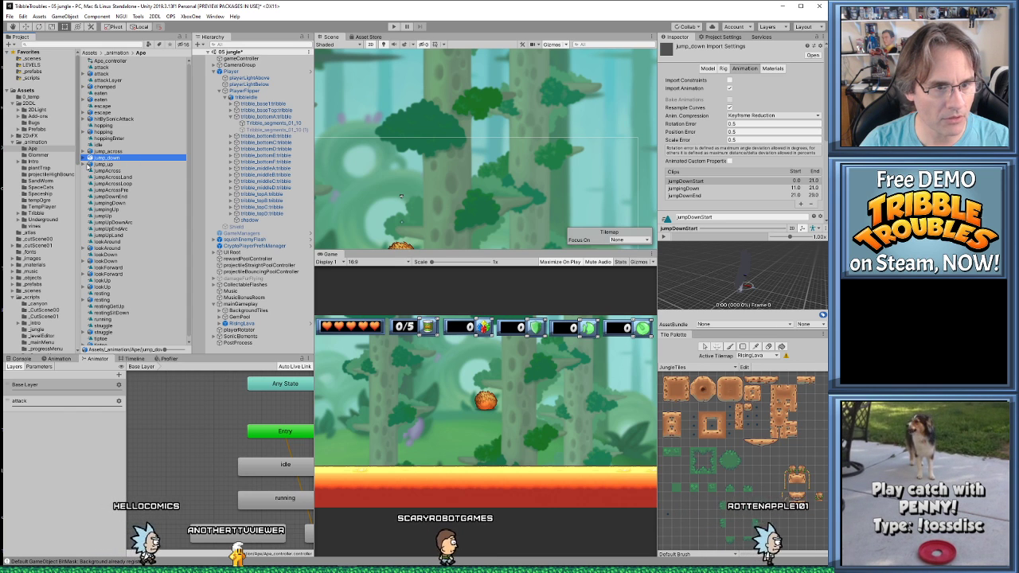
- Check the Animator states against the animation clips contained in the jump_down model
{"action": "scroll", "coordinate": [121, 239], "scroll_direction": "down", "scroll_amount": 1}
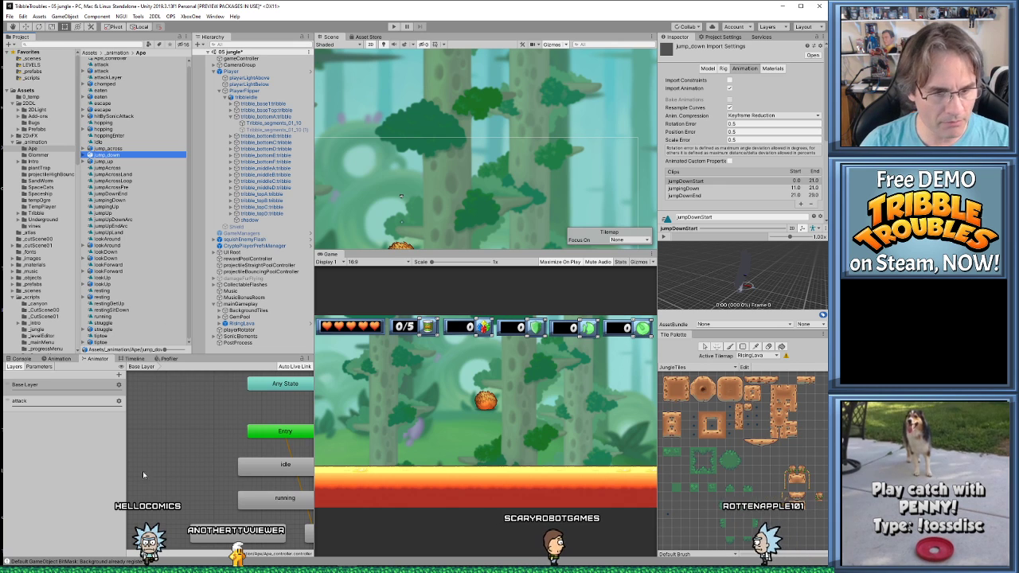
{"action": "scroll", "coordinate": [202, 457], "scroll_direction": "down", "scroll_amount": 5}
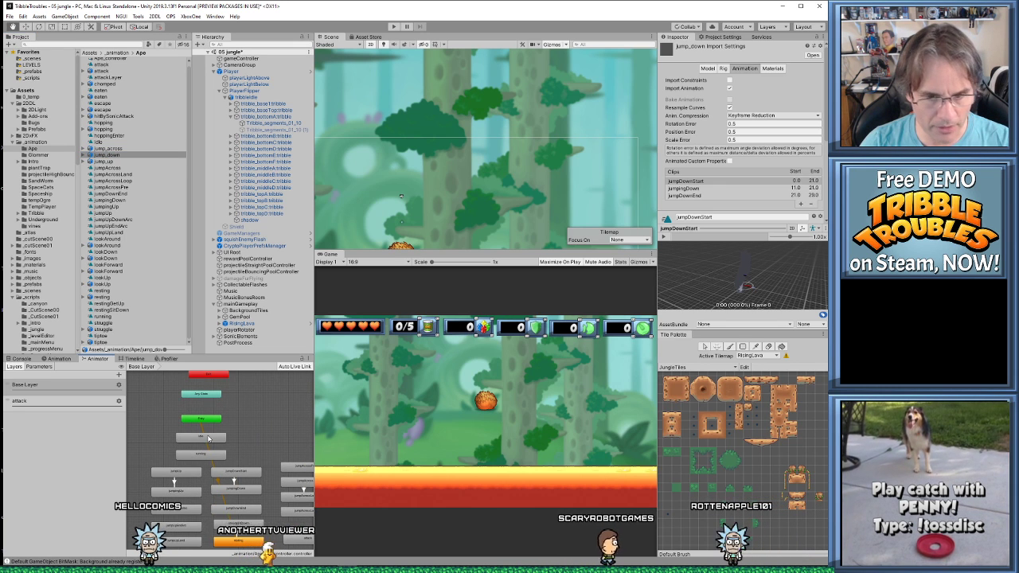
{"action": "scroll", "coordinate": [195, 446], "scroll_direction": "up", "scroll_amount": 5}
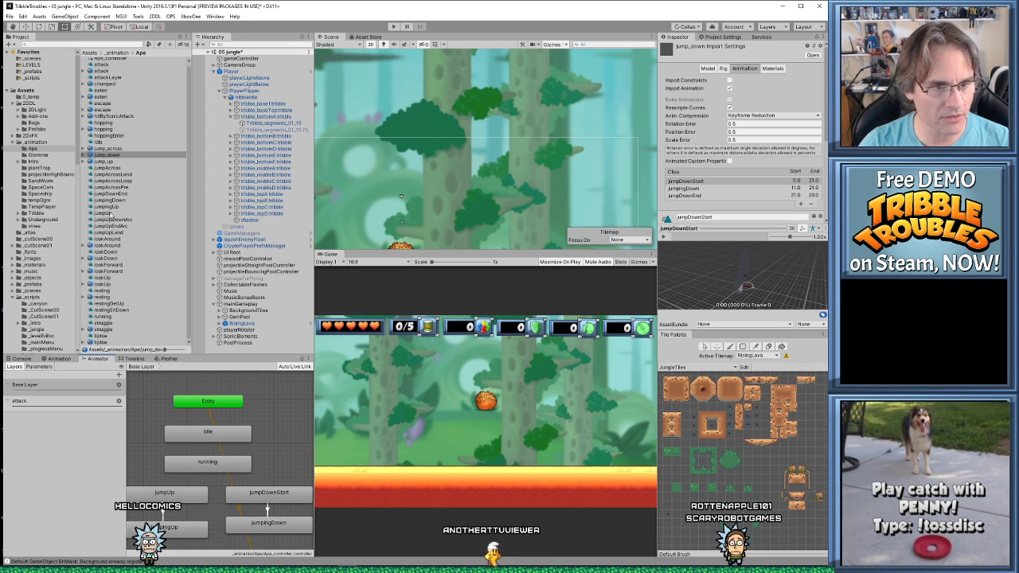
{"action": "left_click", "coordinate": [84, 156]}
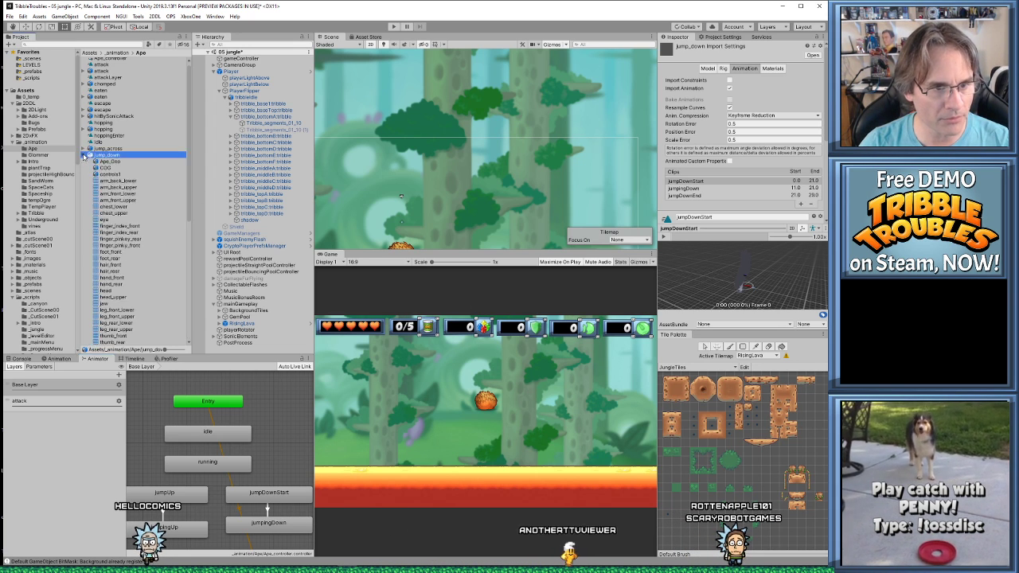
{"action": "scroll", "coordinate": [140, 275], "scroll_direction": "down", "scroll_amount": 3}
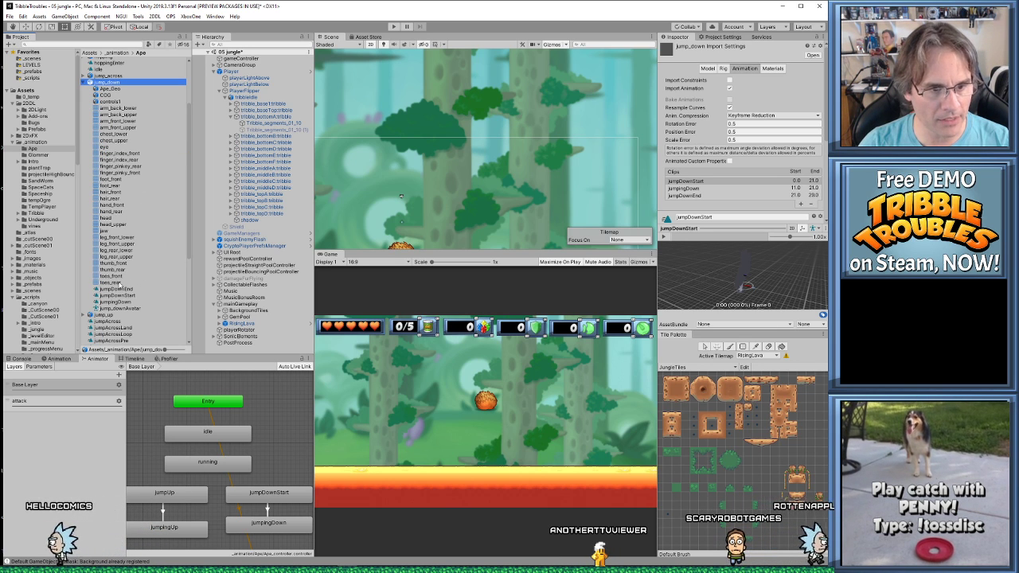
- Play-test the jungle level, moving the tribble between platforms so the ape follows, to watch its jump-down animation
{"action": "left_click", "coordinate": [393, 27]}
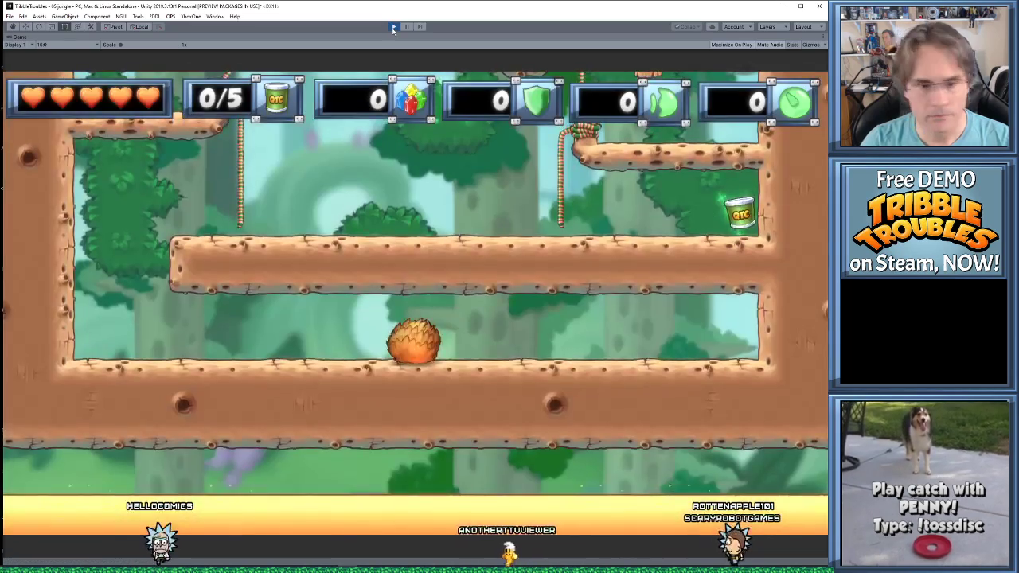
{"action": "key", "text": "space"}
{"action": "key", "text": "Right"}
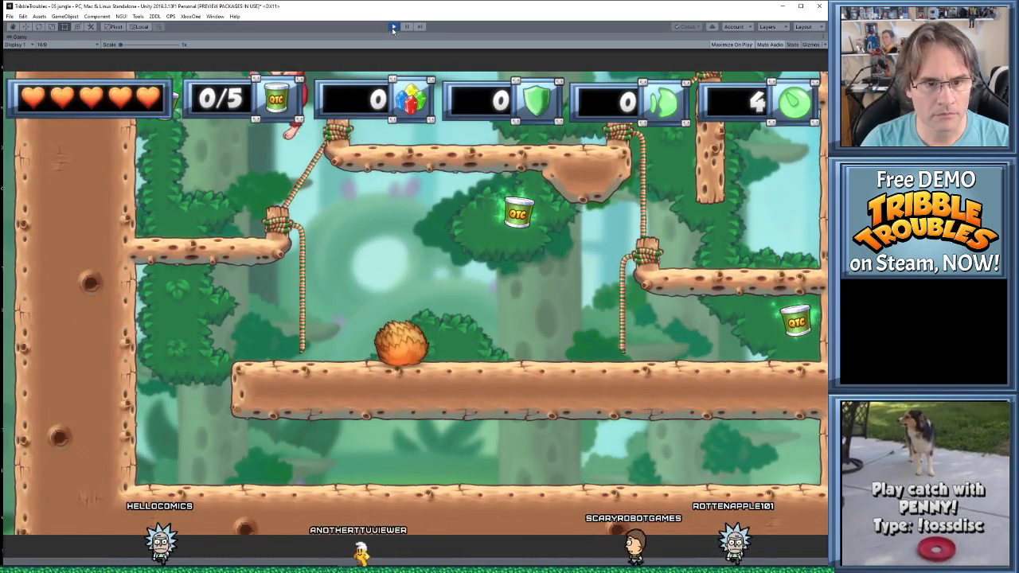
{"action": "key", "text": "Right"}
{"action": "key", "text": "Right"}
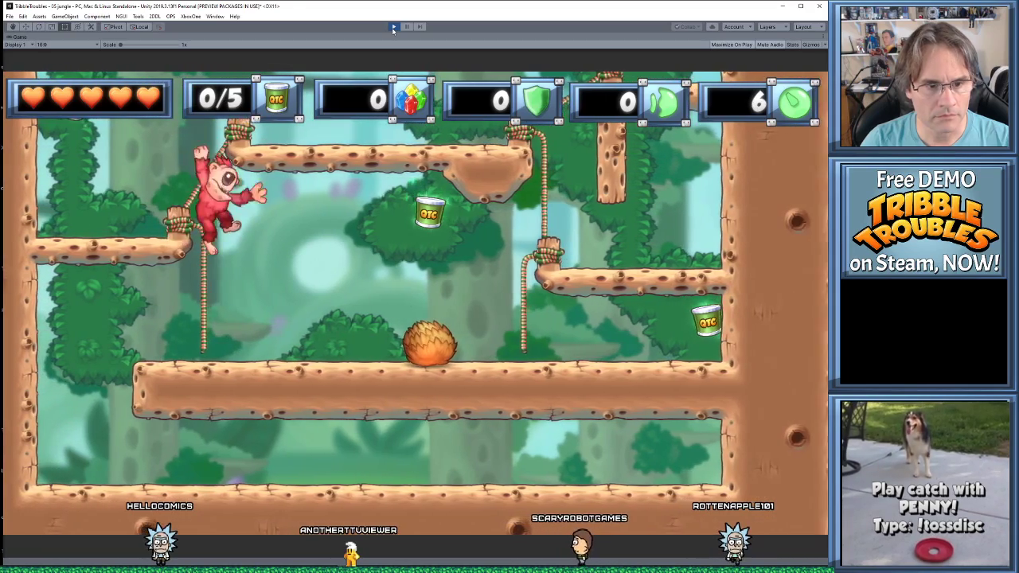
{"action": "key", "text": "Right"}
{"action": "key", "text": "space"}
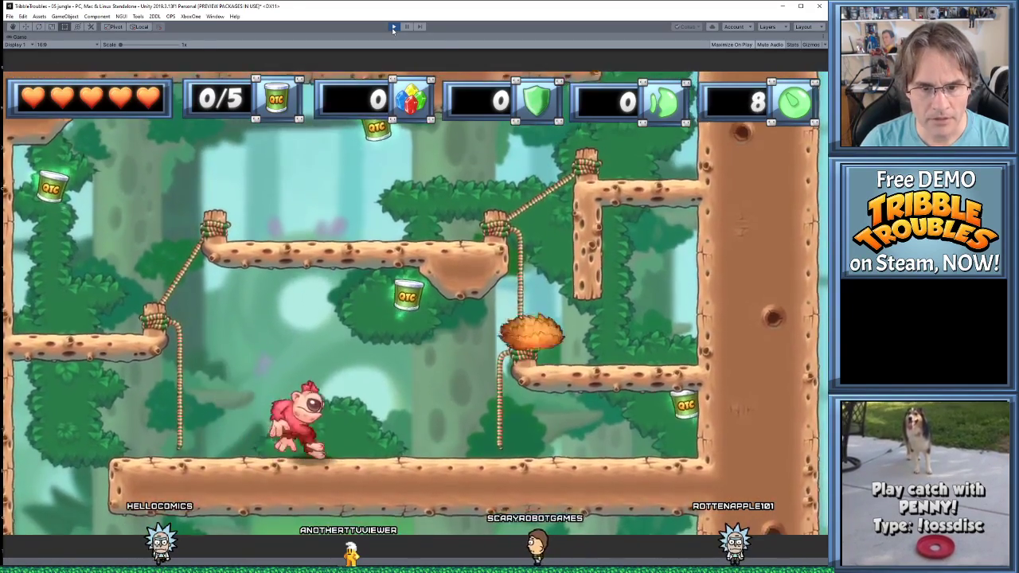
{"action": "key", "text": "space"}
{"action": "key", "text": "Left"}
{"action": "key", "text": "Left"}
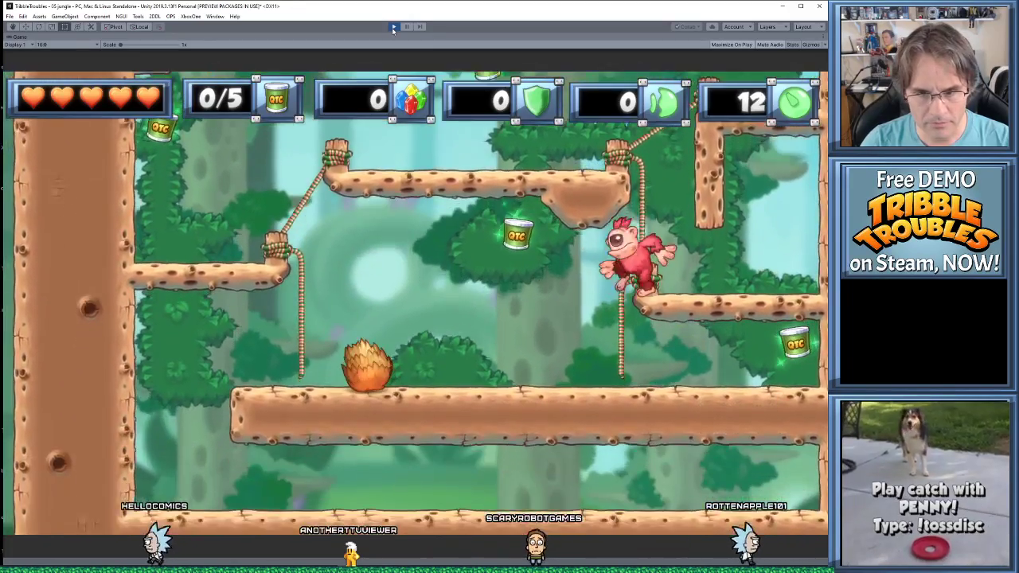
{"action": "left_click", "coordinate": [394, 29]}
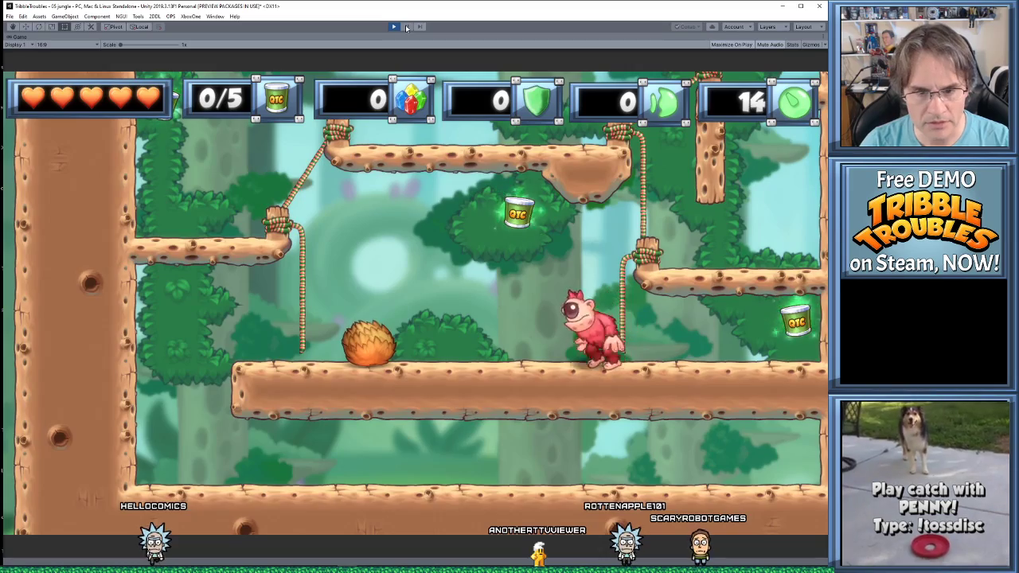
- Move the tribble up and back to the lower platform to lure the ape down, and pause the game during its jump
{"action": "key", "text": "Left"}
{"action": "key", "text": "space"}
{"action": "key", "text": "Right"}
{"action": "key", "text": "space"}
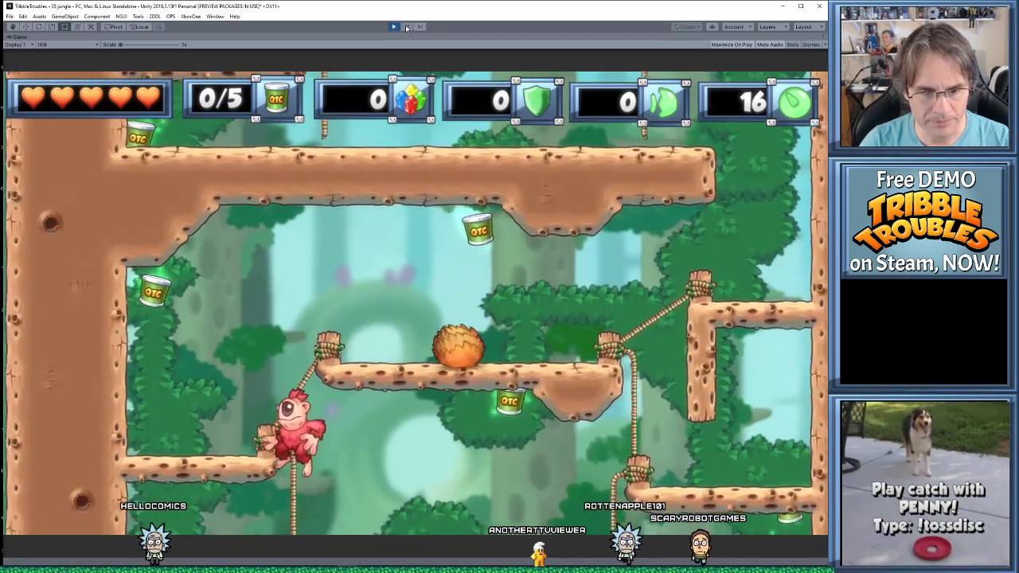
{"action": "key", "text": "Right"}
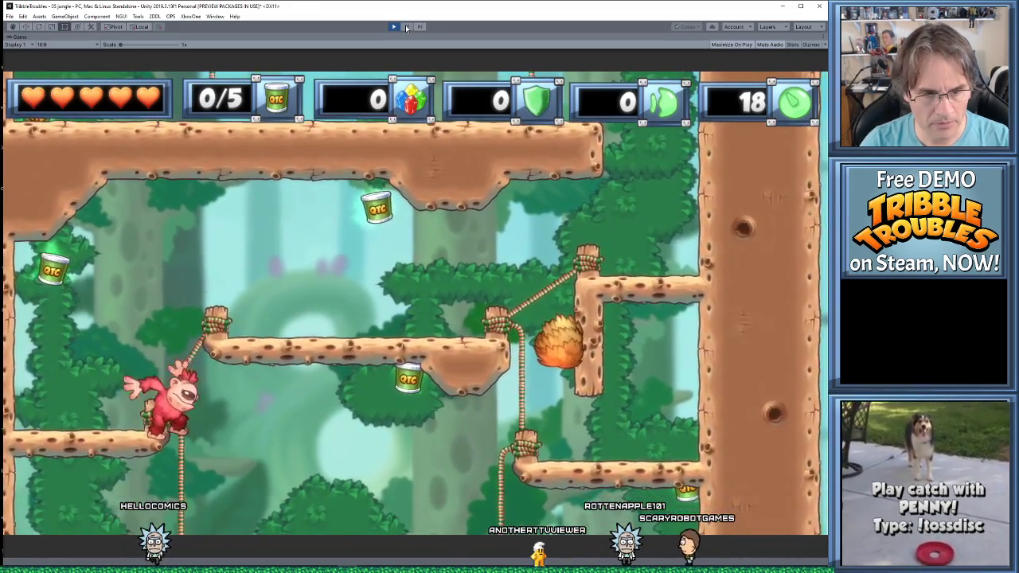
{"action": "key", "text": "Left"}
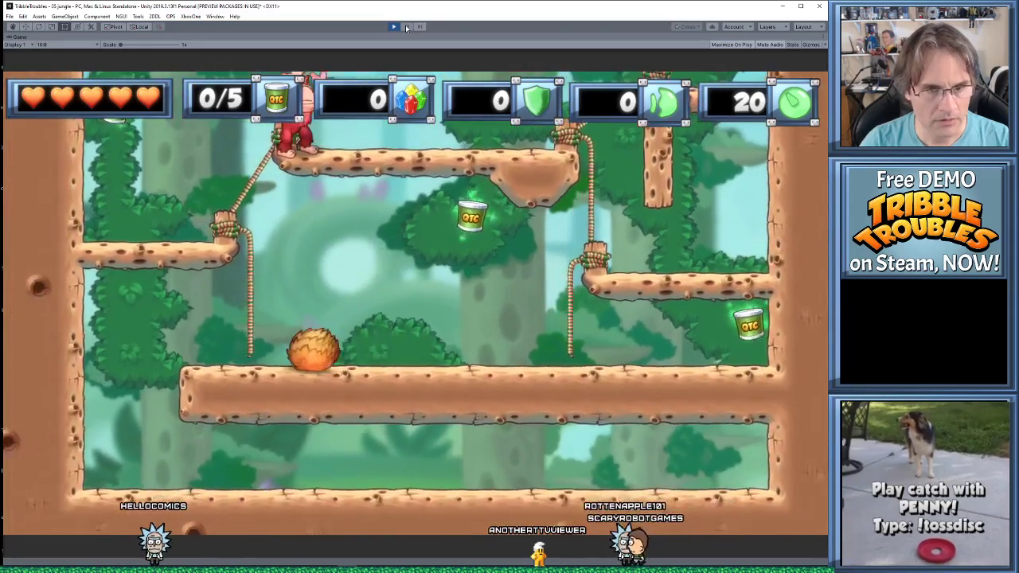
{"action": "key", "text": "Right"}
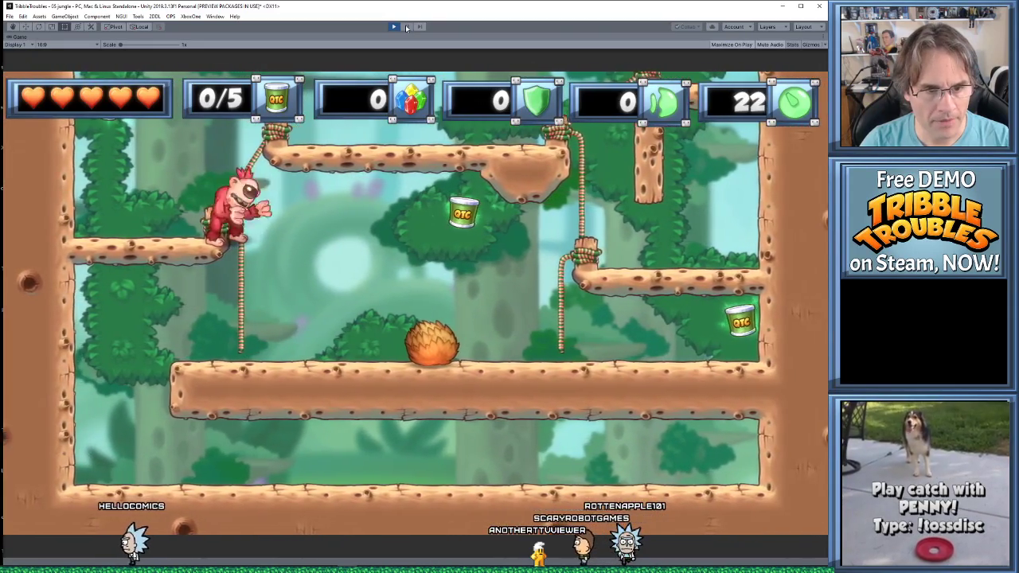
{"action": "left_click", "coordinate": [406, 27]}
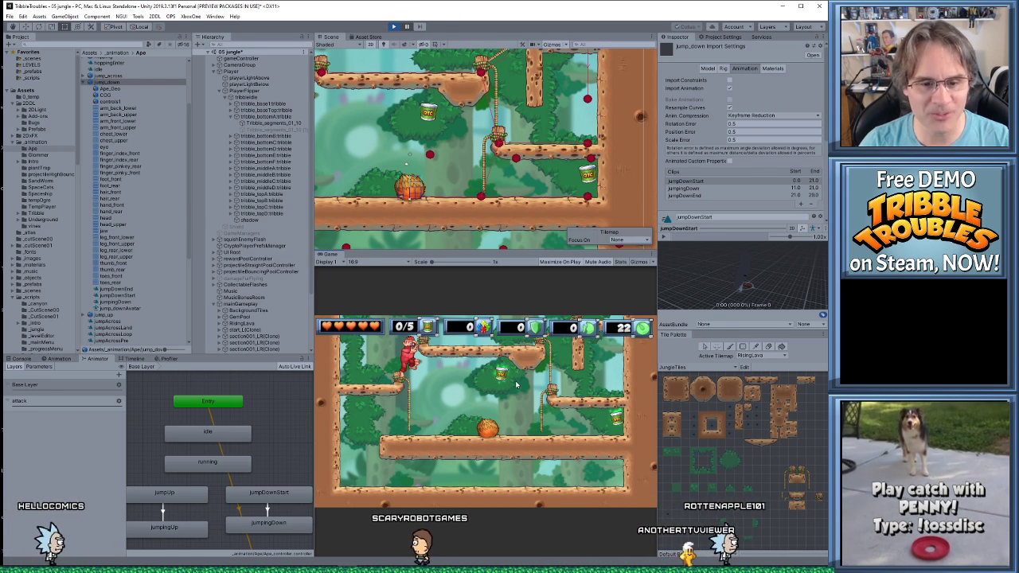
- Maximize the Game view and step the paused game frame by frame through the ape's jump down to its landing
{"action": "key", "text": "shift+space"}
{"action": "left_click", "coordinate": [422, 28]}
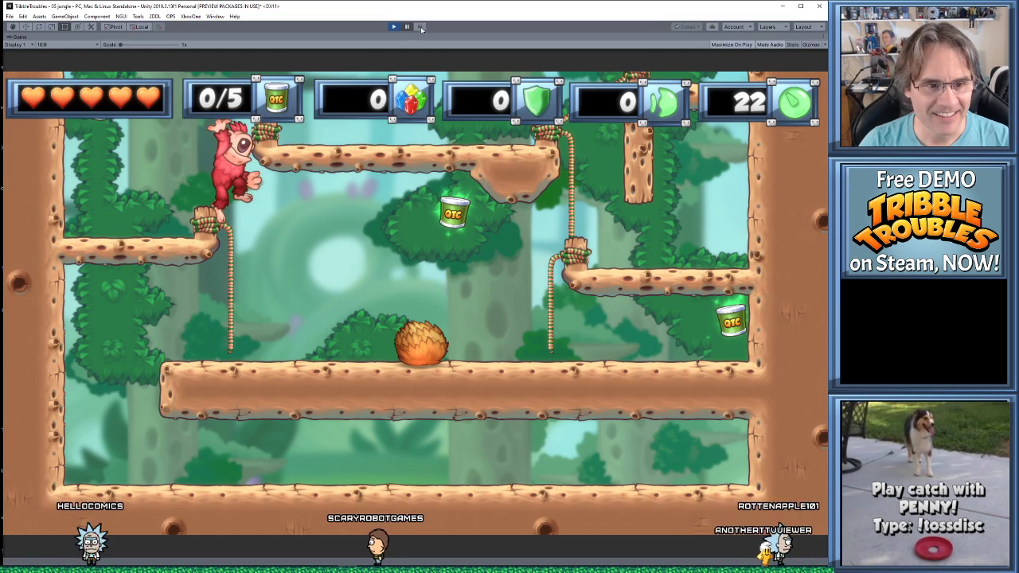
{"action": "left_click", "coordinate": [422, 29]}
{"action": "left_click", "coordinate": [422, 29]}
{"action": "left_click", "coordinate": [422, 29]}
{"action": "left_click", "coordinate": [422, 28]}
{"action": "left_click", "coordinate": [421, 29]}
{"action": "left_click", "coordinate": [421, 30]}
{"action": "left_click", "coordinate": [422, 29]}
{"action": "left_click", "coordinate": [422, 28]}
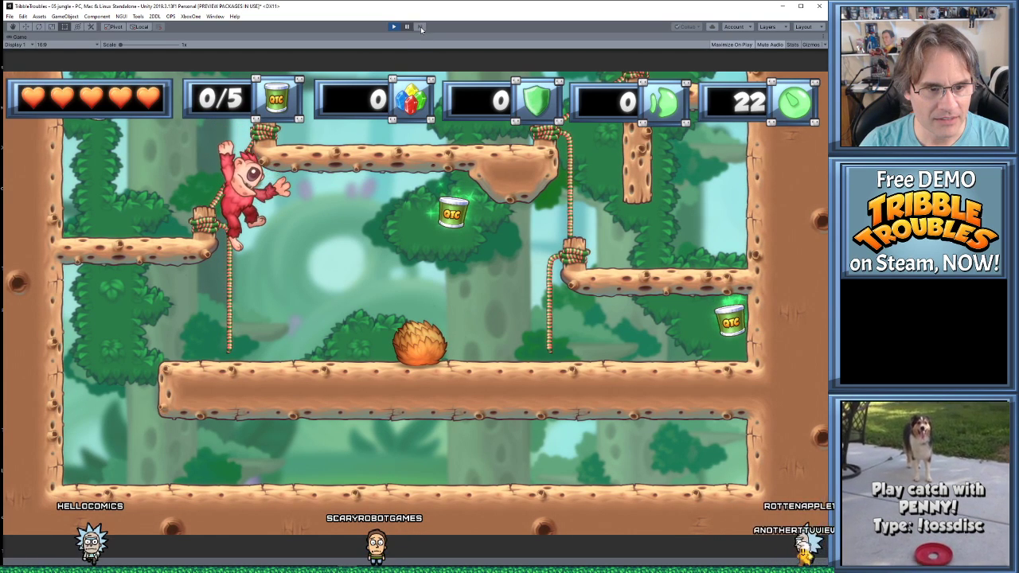
{"action": "left_click", "coordinate": [422, 29]}
{"action": "left_click", "coordinate": [422, 29]}
{"action": "left_click", "coordinate": [422, 29]}
{"action": "left_click", "coordinate": [422, 29]}
{"action": "left_click", "coordinate": [422, 29]}
{"action": "left_click", "coordinate": [422, 29]}
{"action": "left_click", "coordinate": [422, 28]}
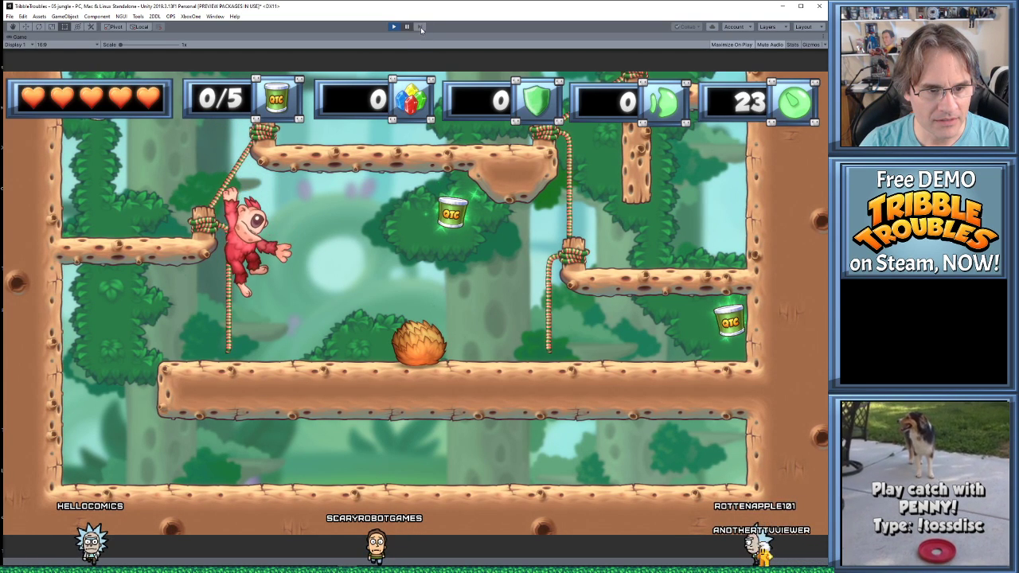
{"action": "left_click", "coordinate": [422, 29]}
{"action": "left_click", "coordinate": [423, 29]}
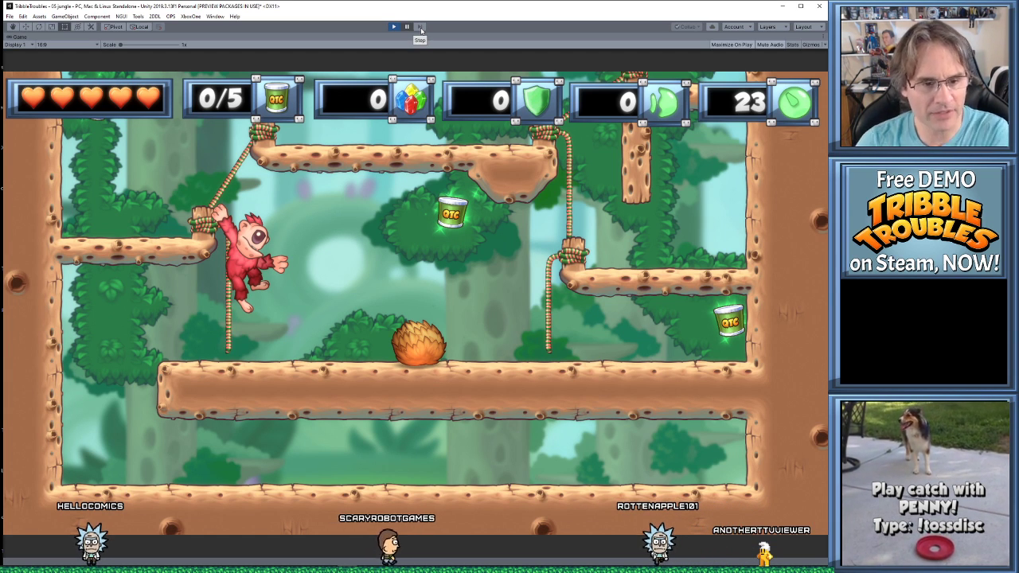
{"action": "left_click", "coordinate": [422, 28]}
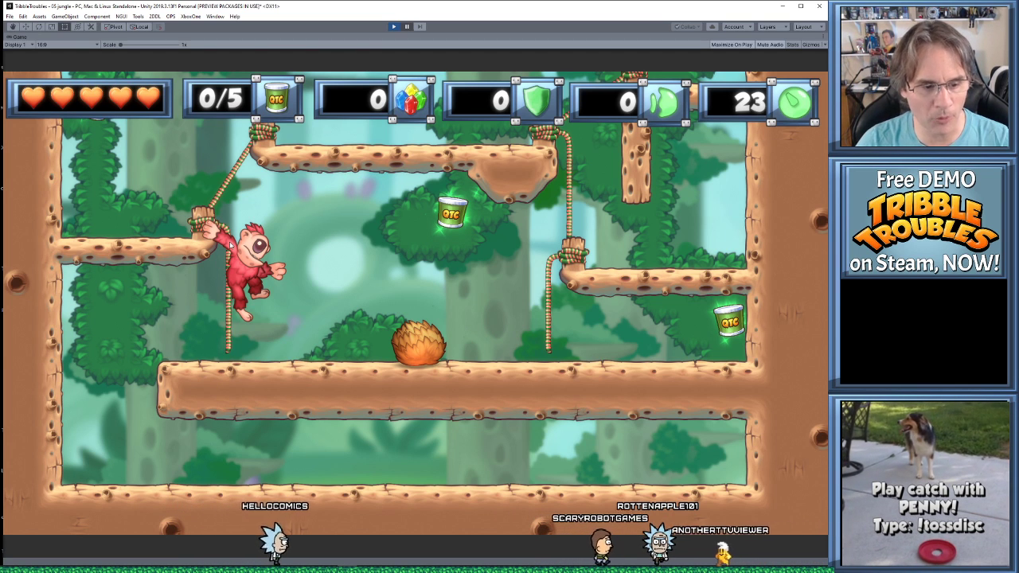
{"action": "left_click", "coordinate": [420, 28]}
{"action": "left_click", "coordinate": [420, 28]}
{"action": "left_click", "coordinate": [420, 29]}
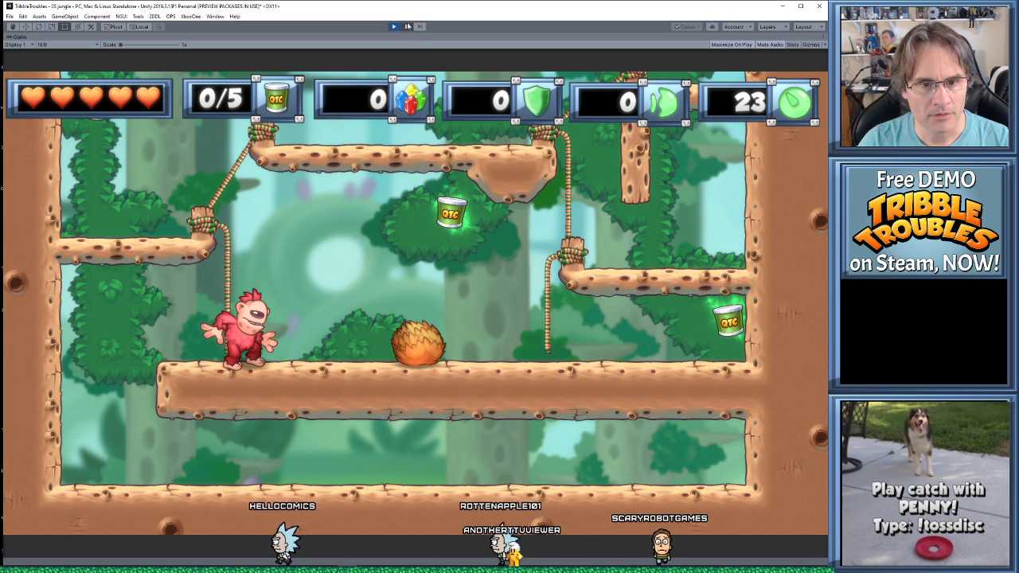
- Stop the play test, switch to Maya and select the ape's front hand control in the jump_down scene
{"action": "left_click", "coordinate": [395, 26]}
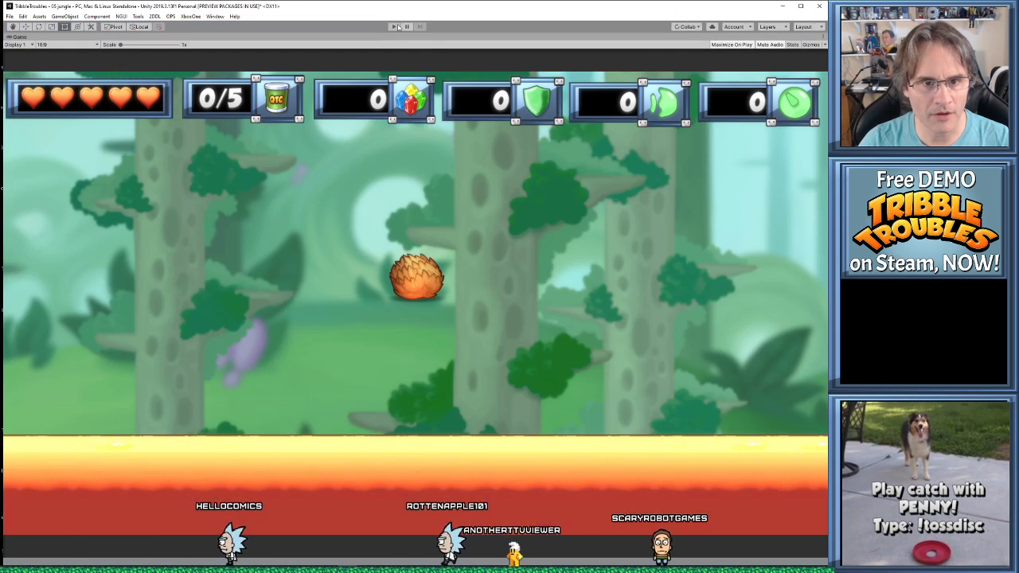
{"action": "key", "text": "alt+Tab"}
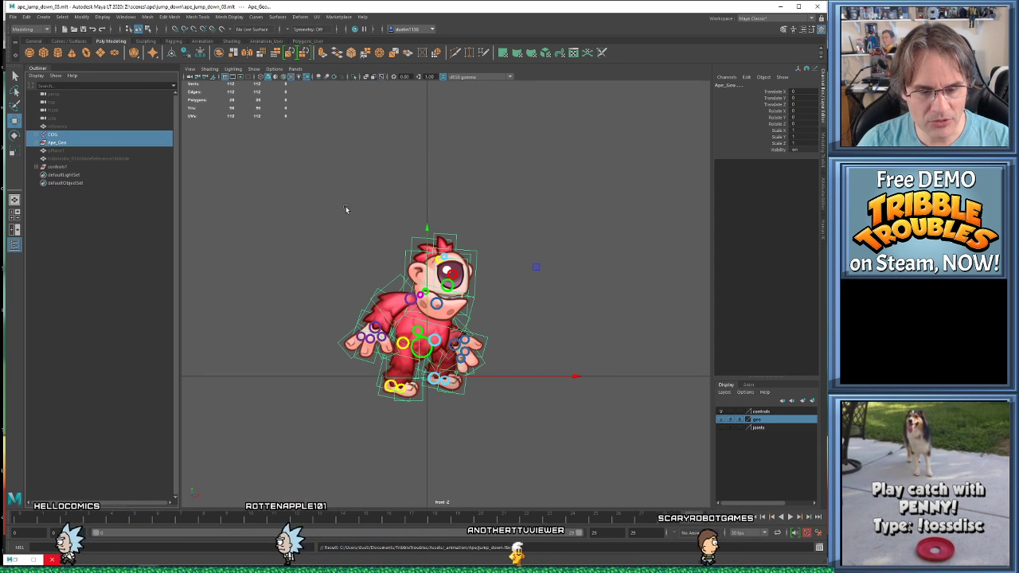
{"action": "left_click", "coordinate": [368, 328]}
{"action": "left_click", "coordinate": [371, 329]}
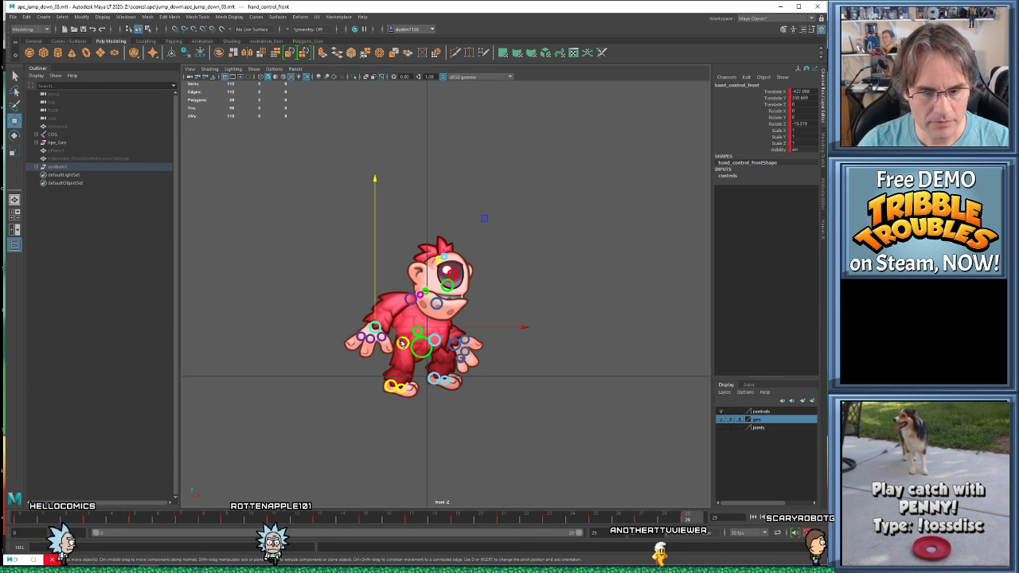
- At frame 11, lower the raised front hand beside the ape's hip and rotate it to point downward
{"action": "key", "text": "alt+v"}
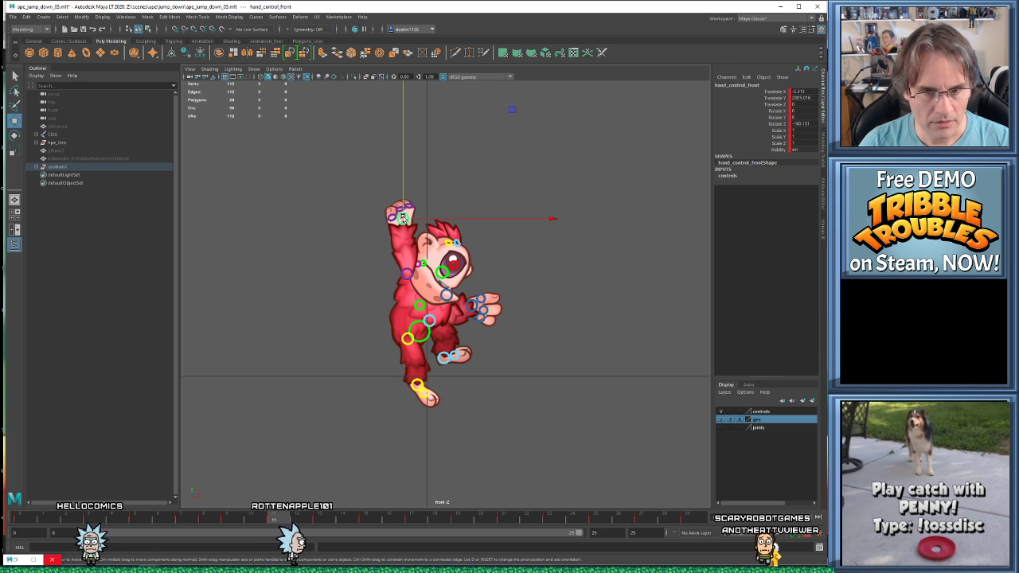
{"action": "left_click_drag", "start_coordinate": [403, 217], "coordinate": [382, 310]}
{"action": "key", "text": "e"}
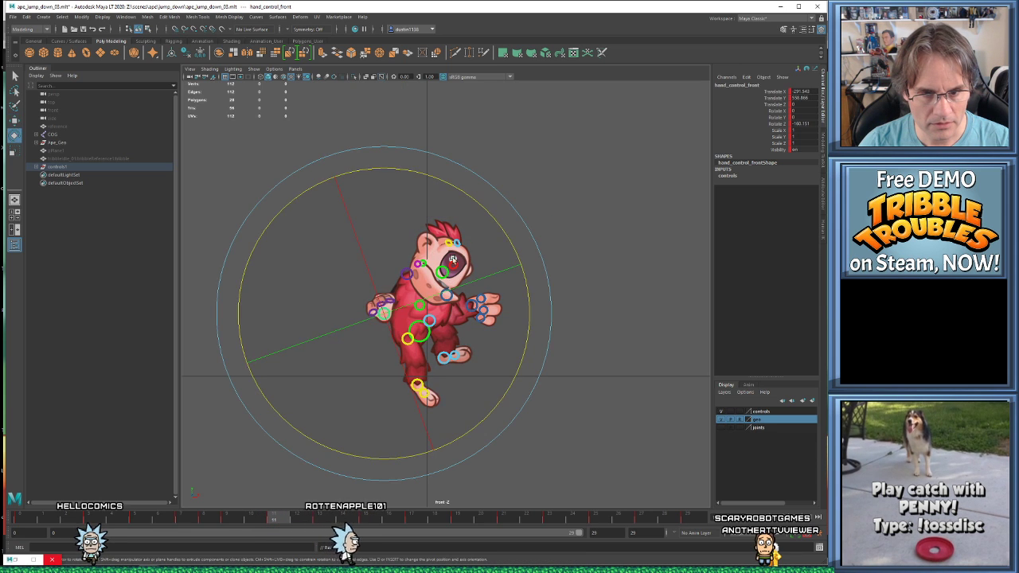
{"action": "left_click_drag", "start_coordinate": [477, 212], "coordinate": [405, 441]}
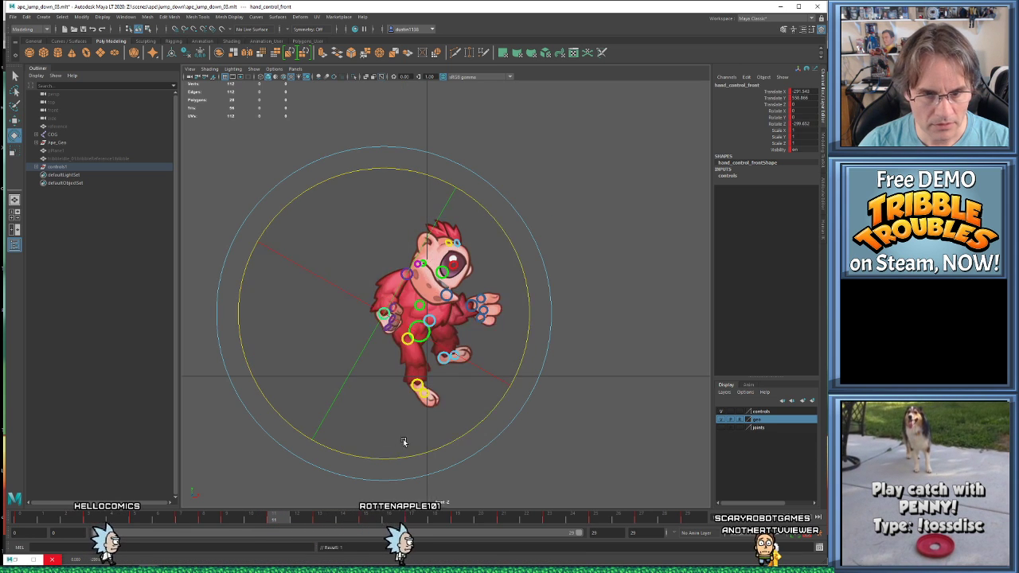
{"action": "key", "text": "."}
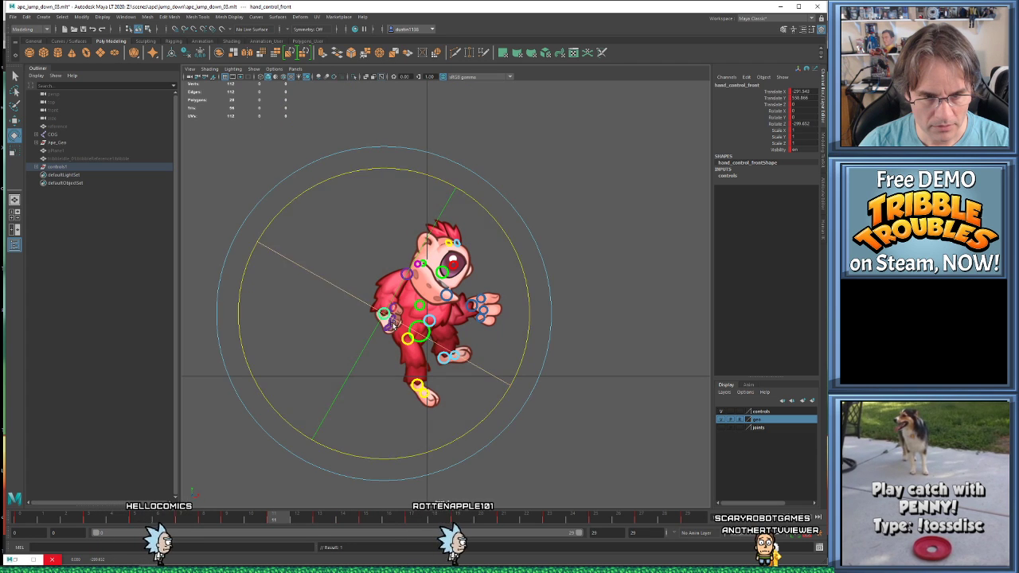
{"action": "key", "text": "w"}
{"action": "left_click_drag", "start_coordinate": [386, 319], "coordinate": [391, 317]}
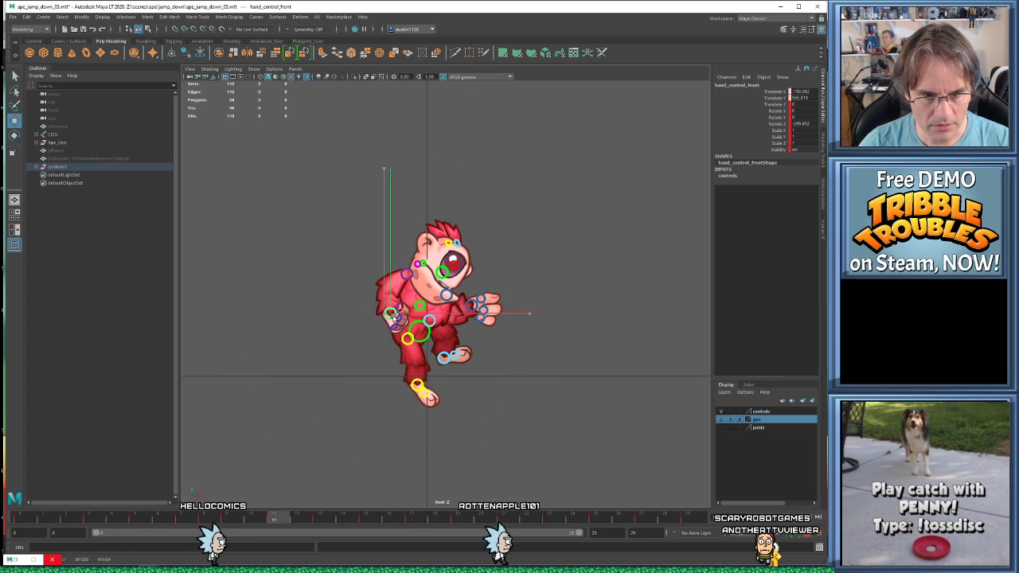
{"action": "key", "text": "e"}
{"action": "left_click_drag", "start_coordinate": [534, 325], "coordinate": [530, 303]}
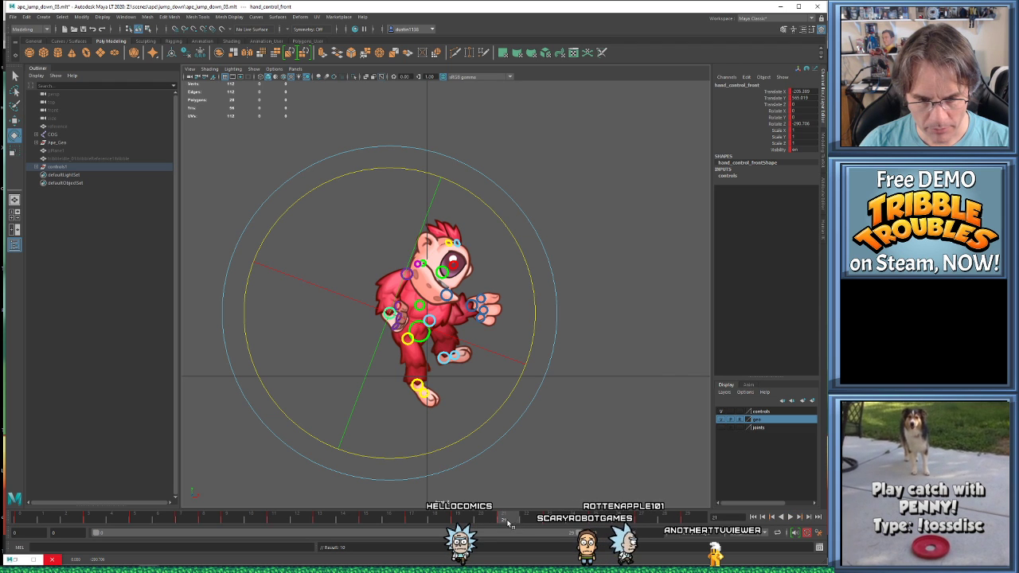
- At frame 7, move the front hand down beside the ape's body and rotate it so it hangs down
{"action": "left_click_drag", "start_coordinate": [508, 522], "coordinate": [458, 520]}
{"action": "key", "text": "alt+v"}
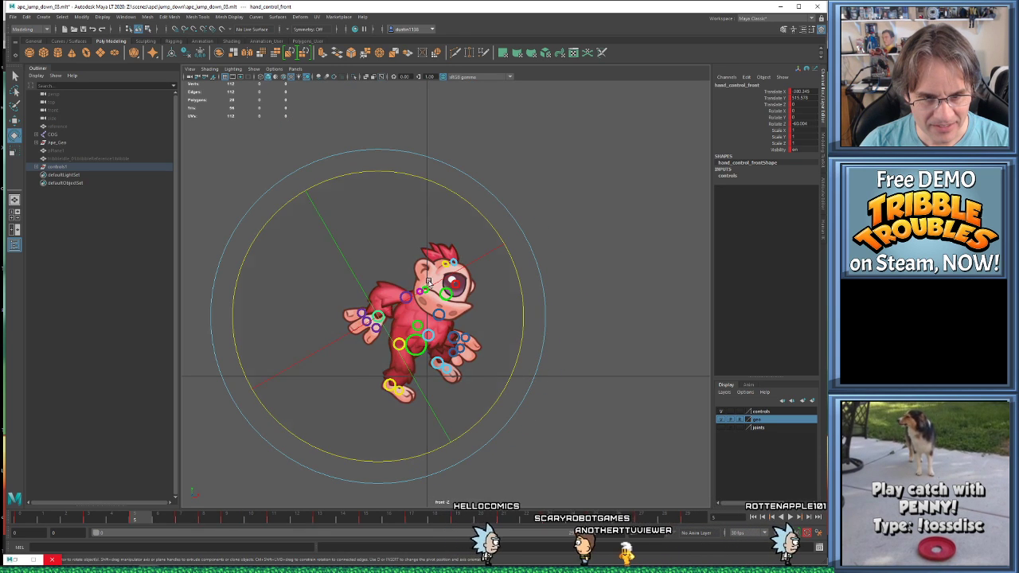
{"action": "key", "text": "alt+v"}
{"action": "key", "text": "w"}
{"action": "left_click_drag", "start_coordinate": [407, 317], "coordinate": [371, 321]}
{"action": "key", "text": "e"}
{"action": "left_click_drag", "start_coordinate": [500, 362], "coordinate": [447, 420]}
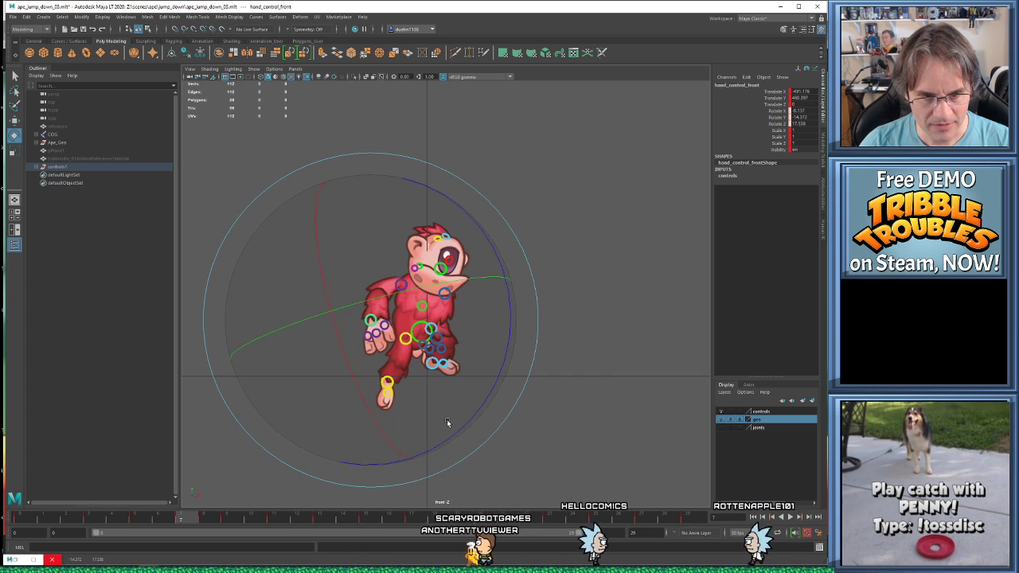
{"action": "key", "text": "ctrl+z"}
{"action": "left_click_drag", "start_coordinate": [514, 348], "coordinate": [426, 427]}
{"action": "key", "text": "comma"}
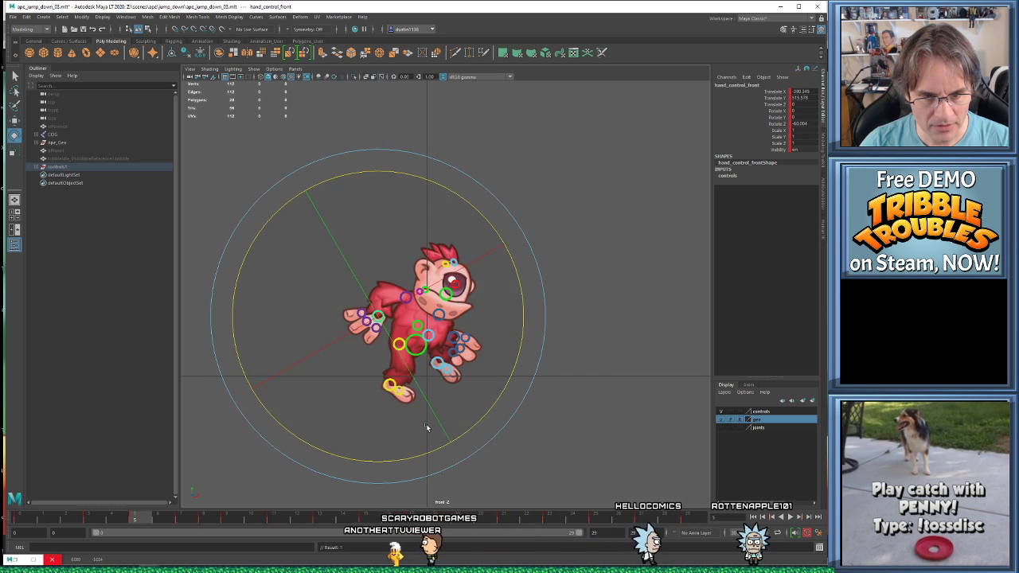
- At frame 8, lower the front hand from the face to beside the hip and rotate it to continue the swing
{"action": "key", "text": "period"}
{"action": "key", "text": "period"}
{"action": "key", "text": "w"}
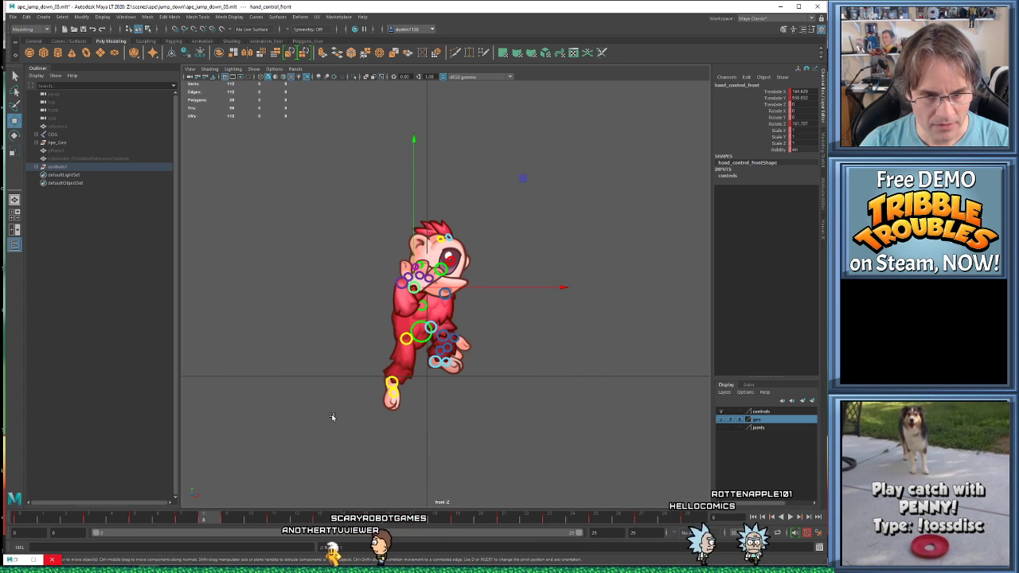
{"action": "key", "text": "comma"}
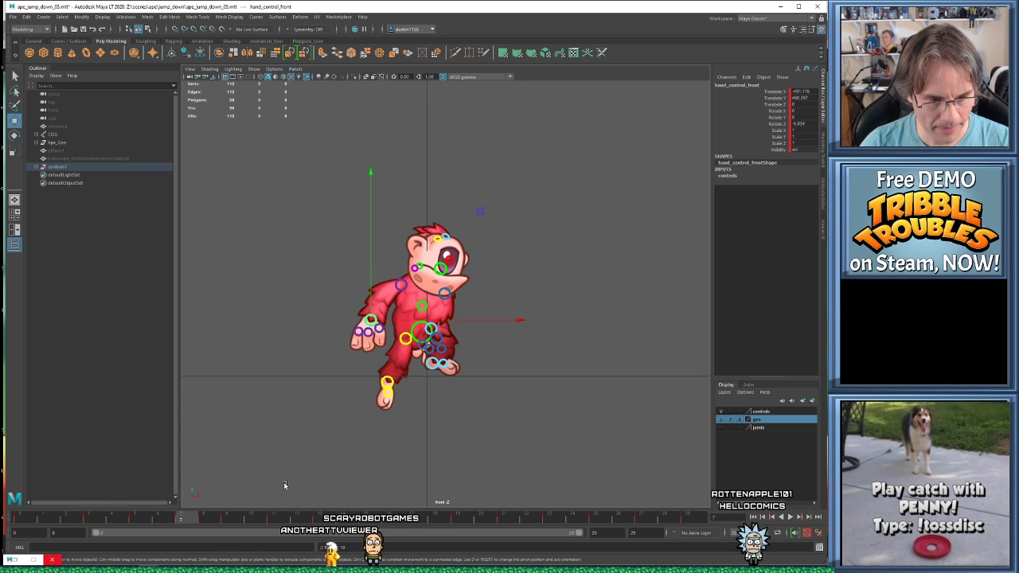
{"action": "key", "text": "period"}
{"action": "left_click_drag", "start_coordinate": [371, 322], "coordinate": [383, 325]}
{"action": "key", "text": "e"}
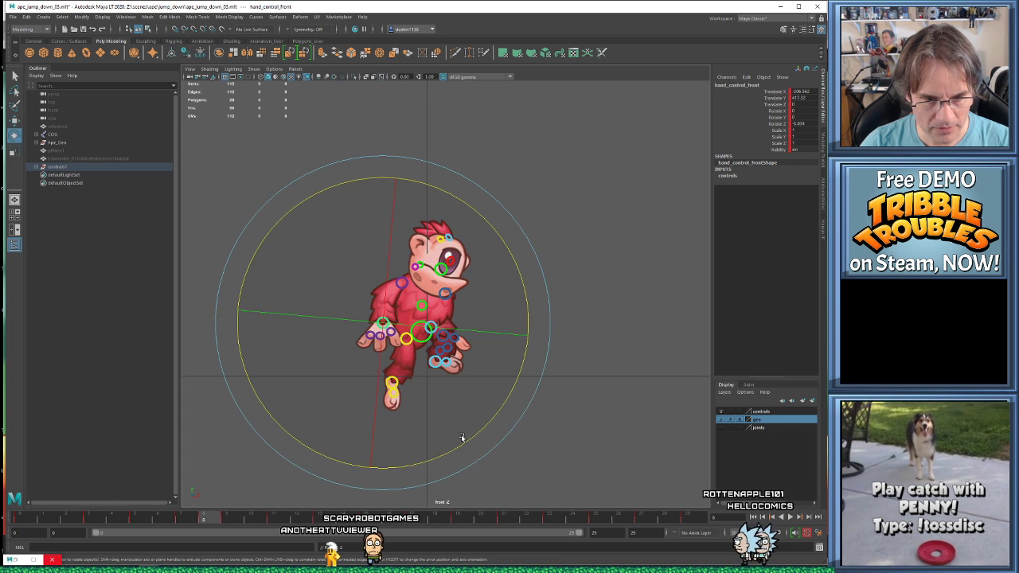
{"action": "left_click_drag", "start_coordinate": [472, 438], "coordinate": [524, 360]}
{"action": "key", "text": "ctrl+z"}
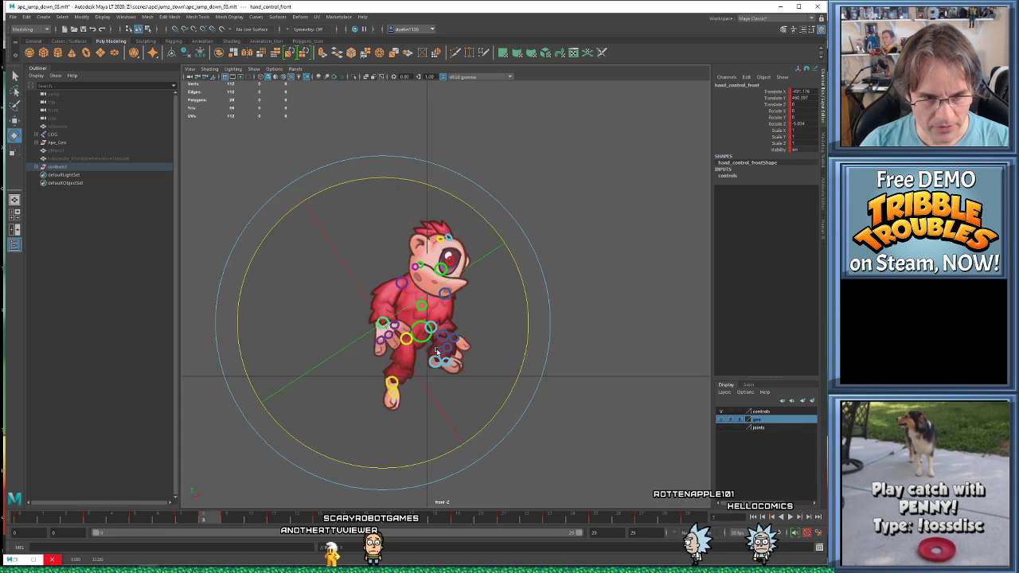
- Copy the front hand's pose from frame 11 to frame 9 and compare the neighbouring frames
{"action": "key", "text": "w"}
{"action": "key", "text": "period"}
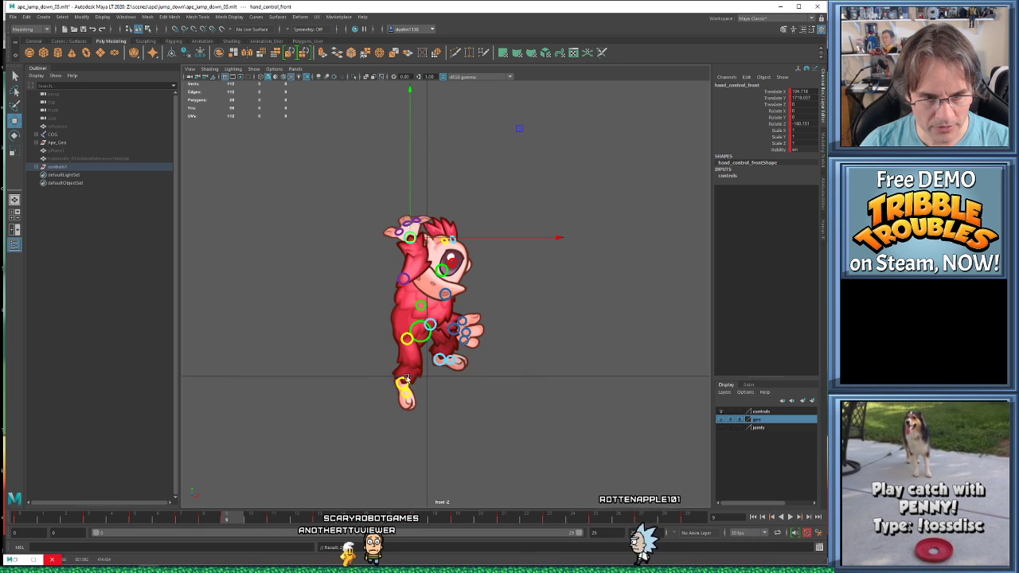
{"action": "left_click", "coordinate": [270, 520]}
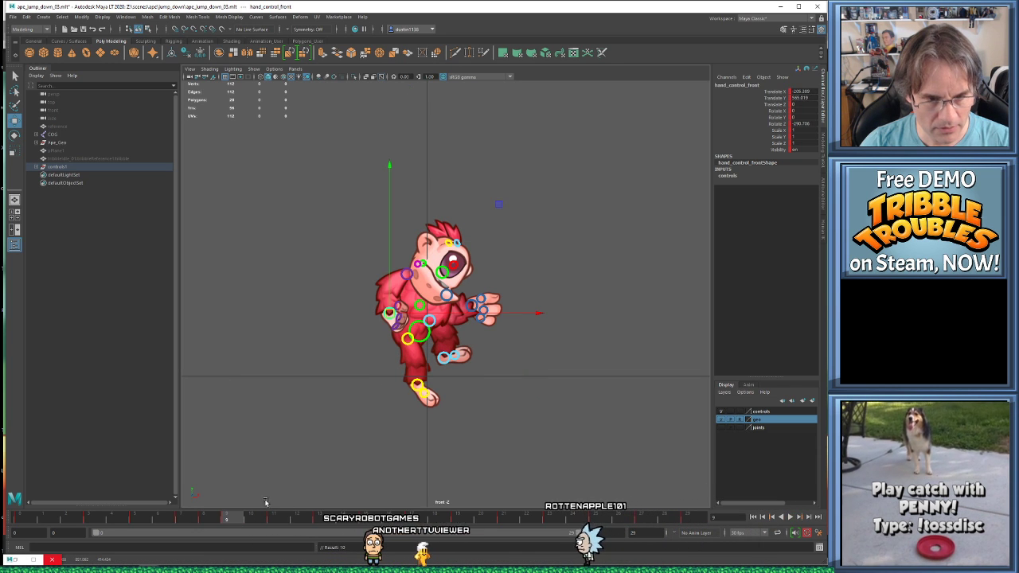
{"action": "key", "text": "comma"}
{"action": "key", "text": "comma"}
{"action": "key", "text": "period"}
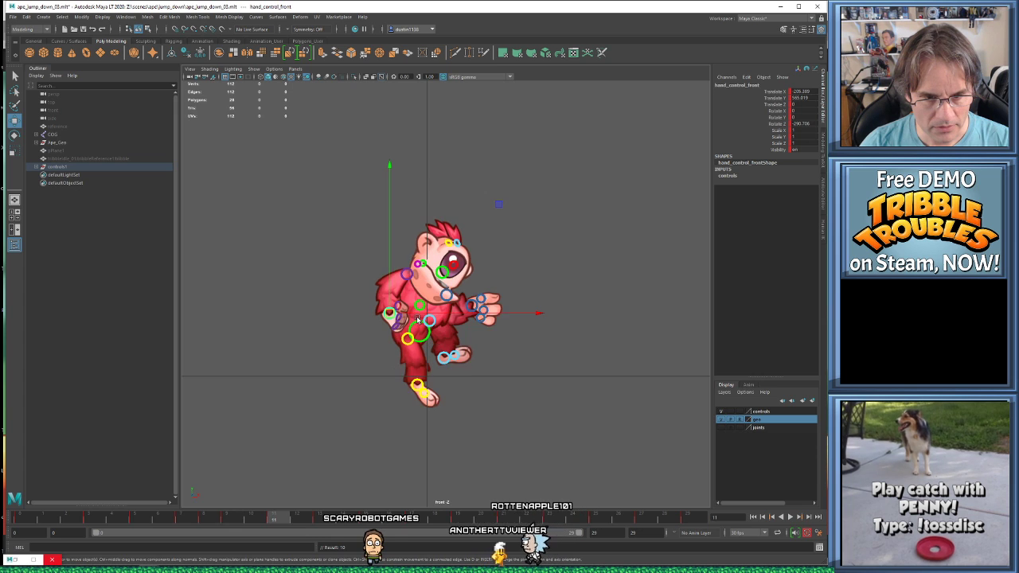
{"action": "key", "text": "comma"}
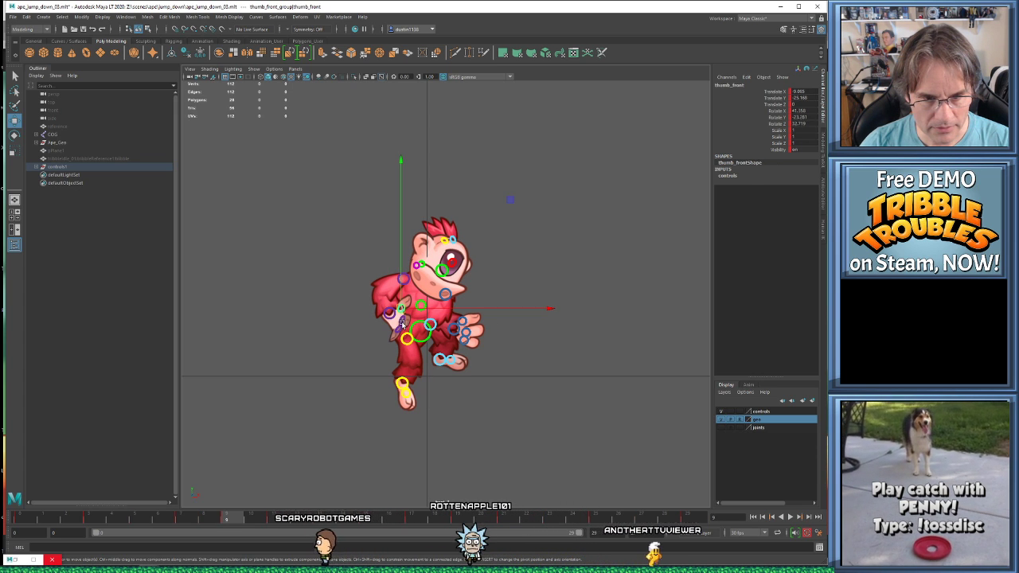
- At frame 9, reset the front fingers' rotations to 0, and rotate the thumb and pinky to re-pose the hand
{"action": "left_click", "coordinate": [396, 329]}
{"action": "left_click_drag", "start_coordinate": [803, 111], "coordinate": [802, 123]}
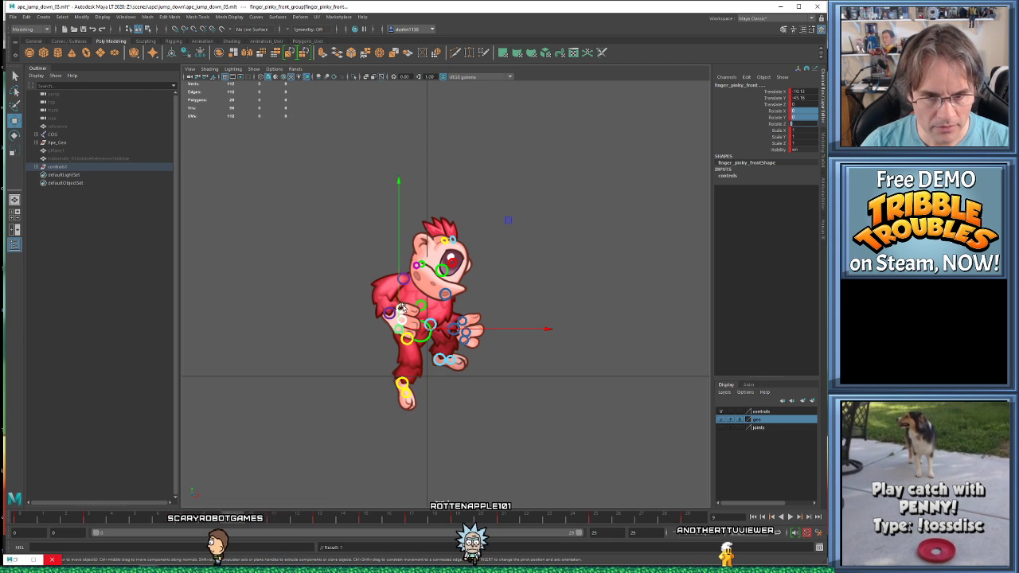
{"action": "left_click", "coordinate": [401, 308]}
{"action": "key", "text": "e"}
{"action": "left_click_drag", "start_coordinate": [547, 330], "coordinate": [541, 253]}
{"action": "key", "text": "w"}
{"action": "left_click", "coordinate": [399, 329]}
{"action": "key", "text": "e"}
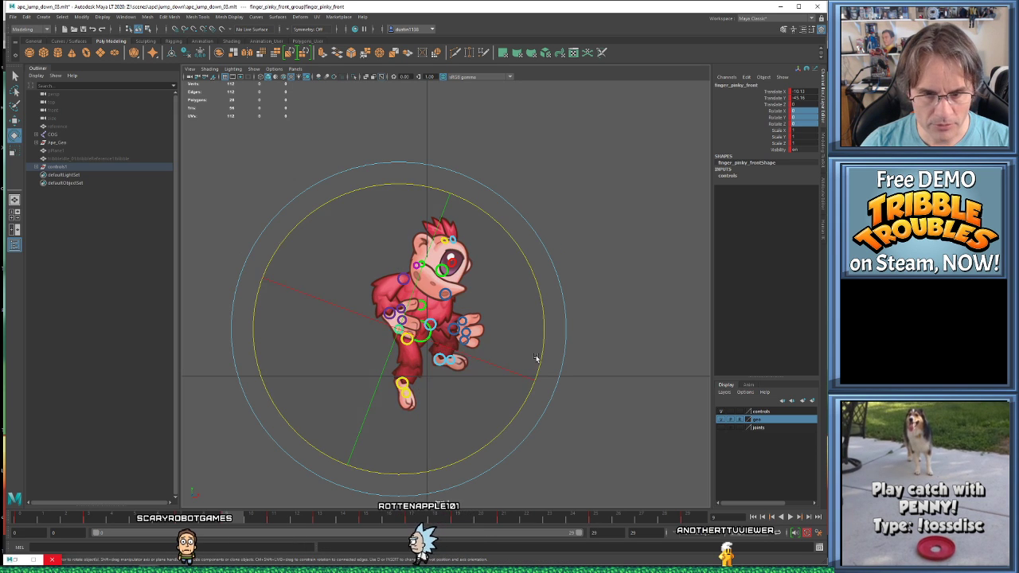
{"action": "left_click_drag", "start_coordinate": [536, 359], "coordinate": [493, 414]}
- Shift the front hand slightly away from the body at frame 9 and play back the jump-down animation
{"action": "key", "text": "w"}
{"action": "left_click", "coordinate": [387, 315]}
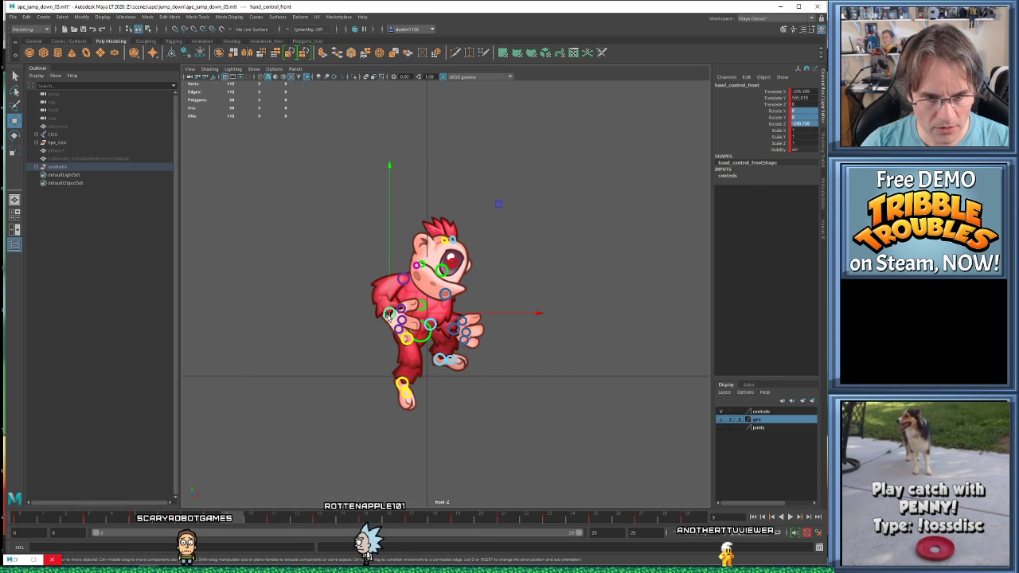
{"action": "left_click_drag", "start_coordinate": [388, 316], "coordinate": [372, 314]}
{"action": "key", "text": "period"}
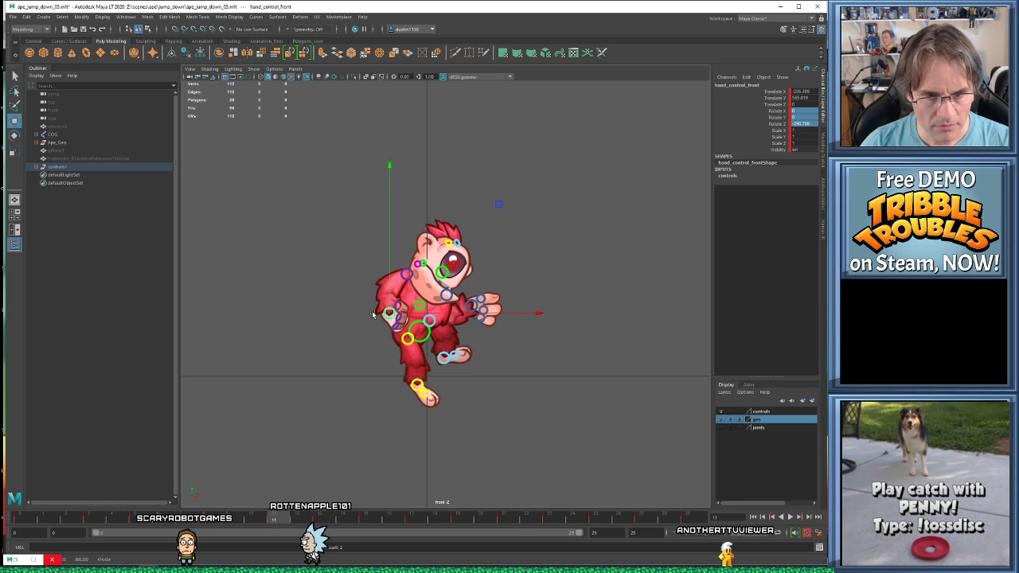
{"action": "key", "text": "alt+v"}
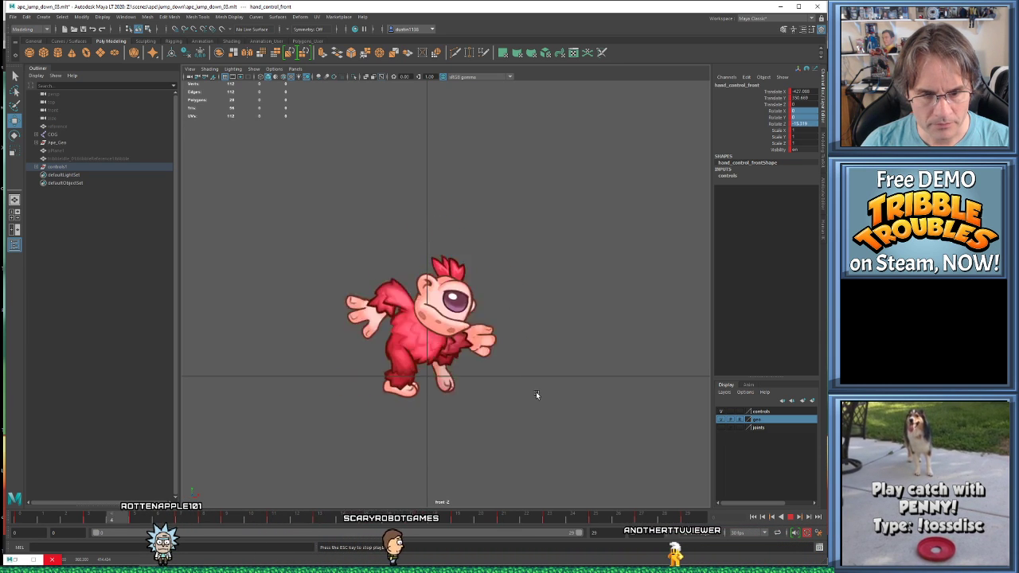
{"action": "key", "text": "Escape"}
{"action": "key", "text": "alt+v"}
{"action": "key", "text": "Escape"}
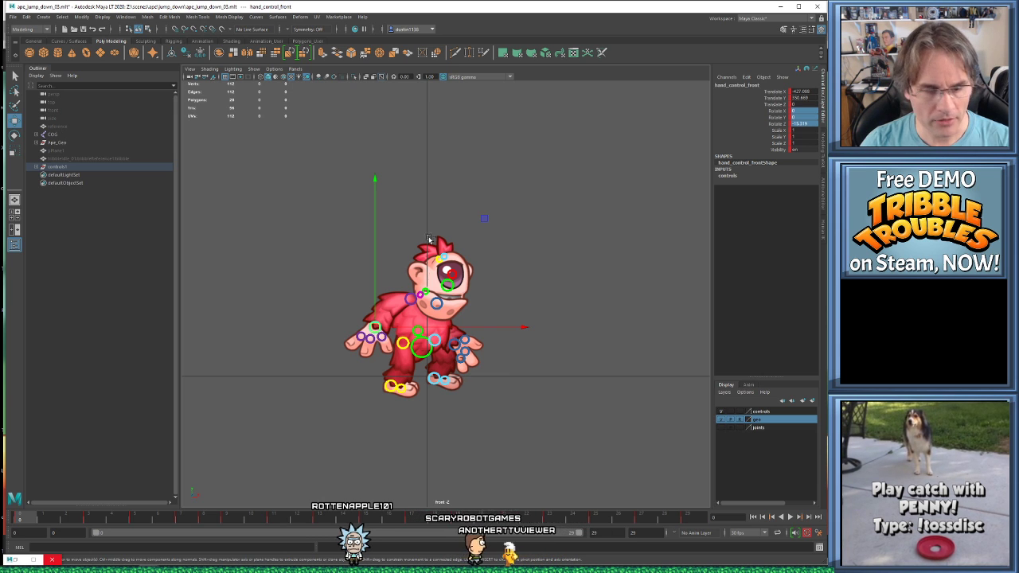
- Export the COG joint hierarchy and Ape_Geo as FBX, overwriting jump_down.fbx in the Ape animation folder
{"action": "left_click", "coordinate": [53, 136]}
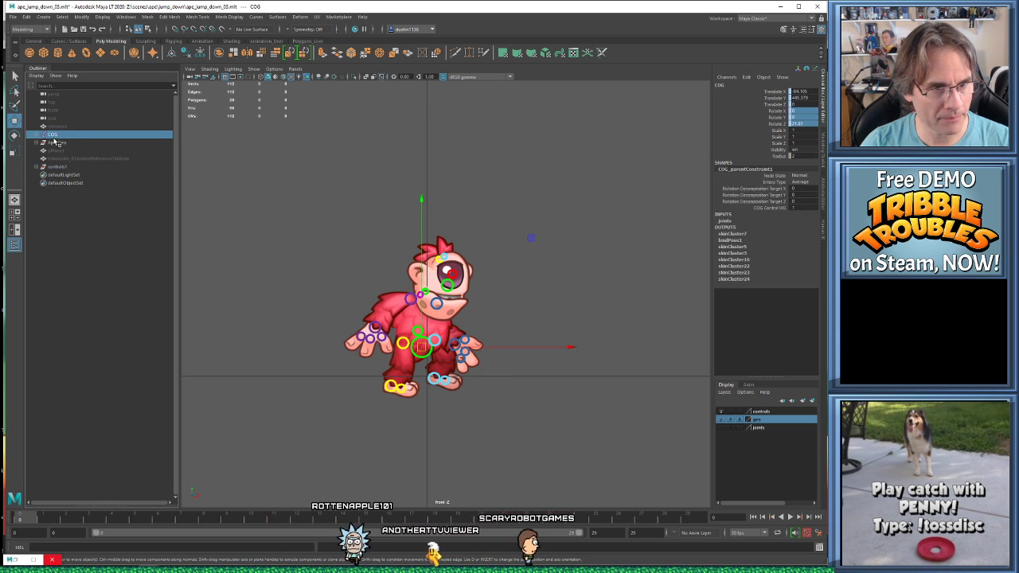
{"action": "left_click", "coordinate": [55, 142], "text": "shift"}
{"action": "left_click", "coordinate": [13, 17]}
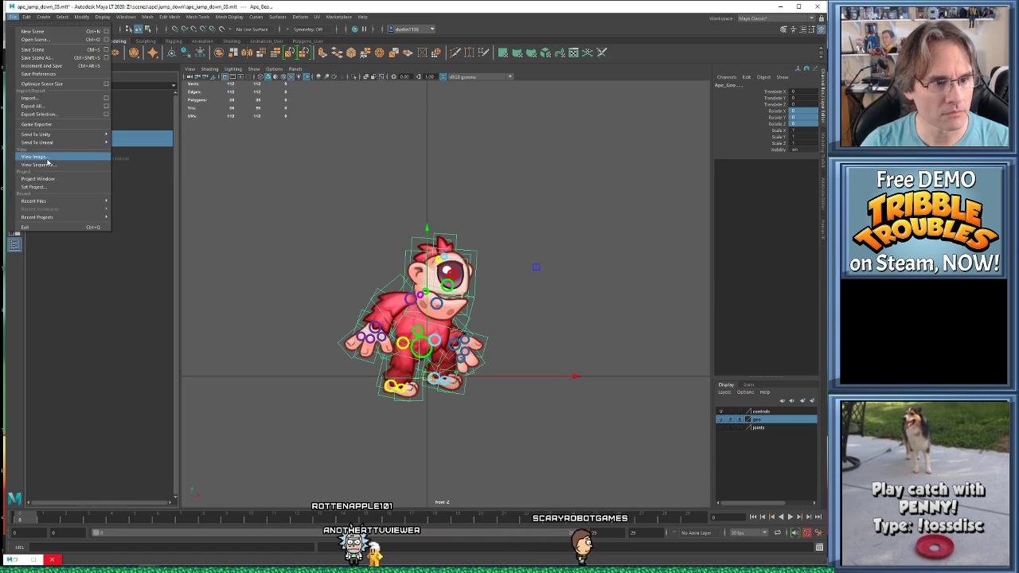
{"action": "mouse_move", "coordinate": [46, 135]}
{"action": "left_click", "coordinate": [38, 114]}
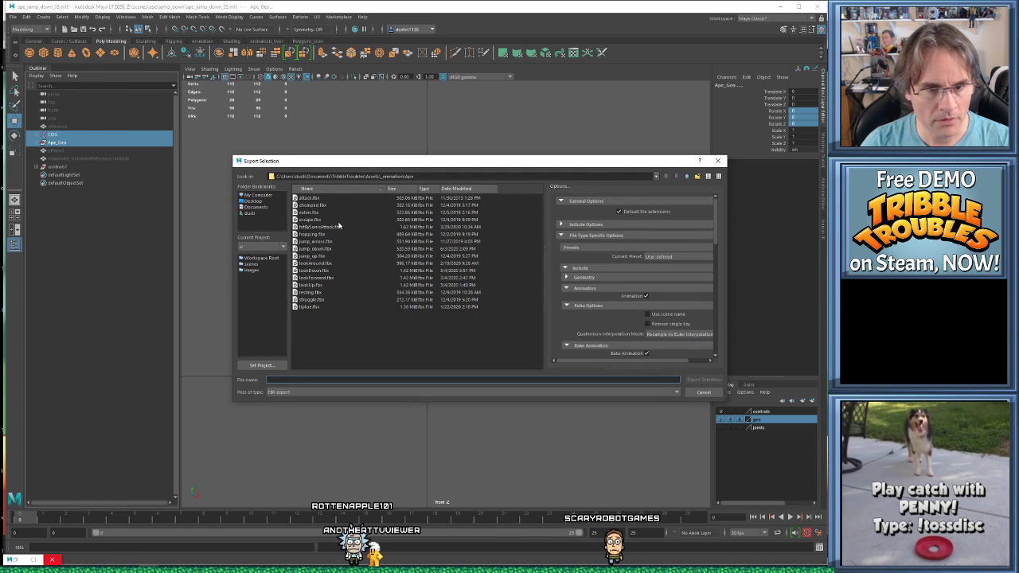
{"action": "left_click", "coordinate": [463, 189]}
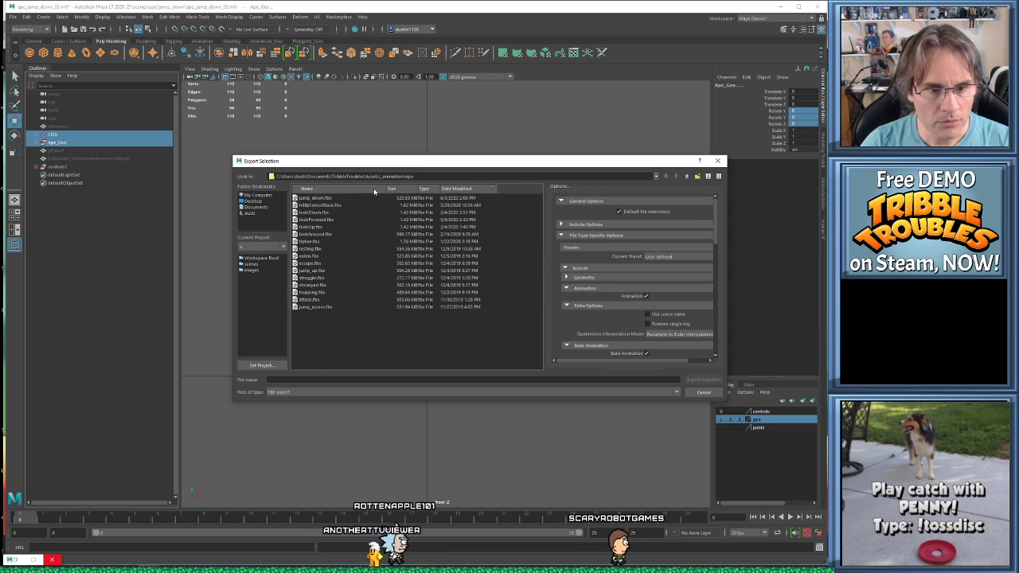
{"action": "left_click", "coordinate": [488, 189]}
{"action": "double_click", "coordinate": [316, 198]}
{"action": "left_click", "coordinate": [469, 293]}
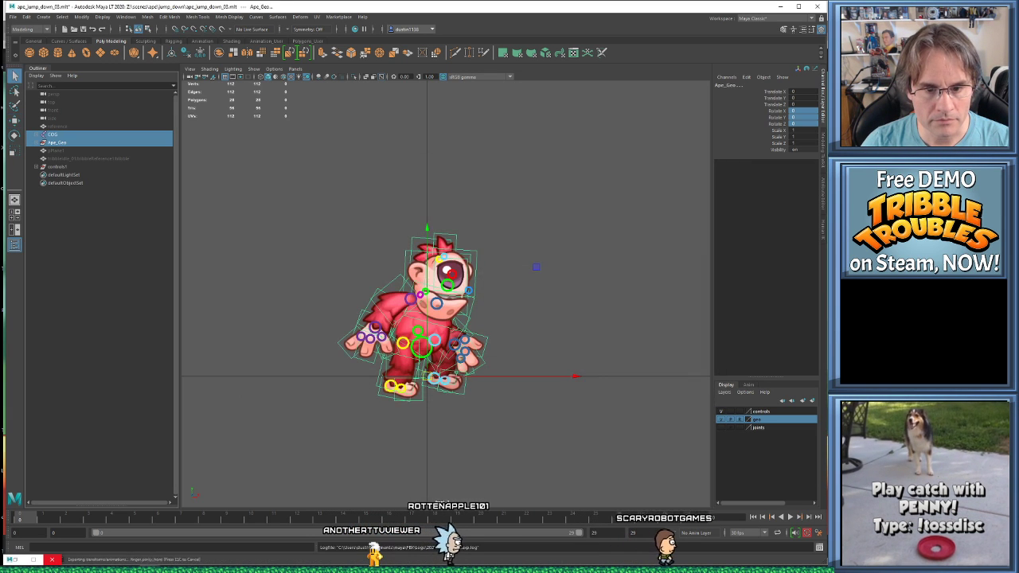
{"action": "left_click", "coordinate": [654, 397]}
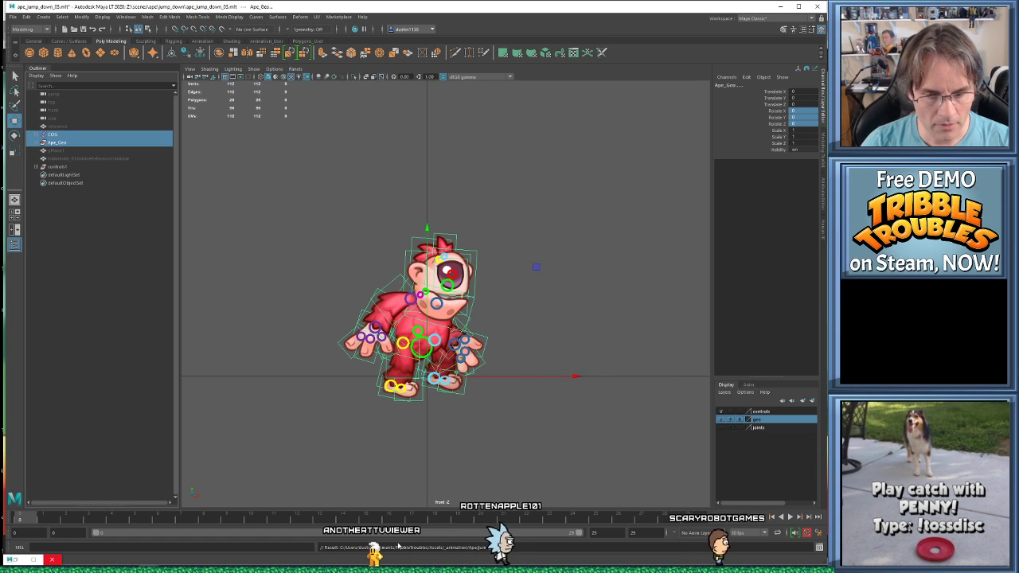
- Switch to Unity, run the jungle level and lead the furry ball around the platforms to check the ape's jump-down animation
{"action": "key", "text": "alt+Tab"}
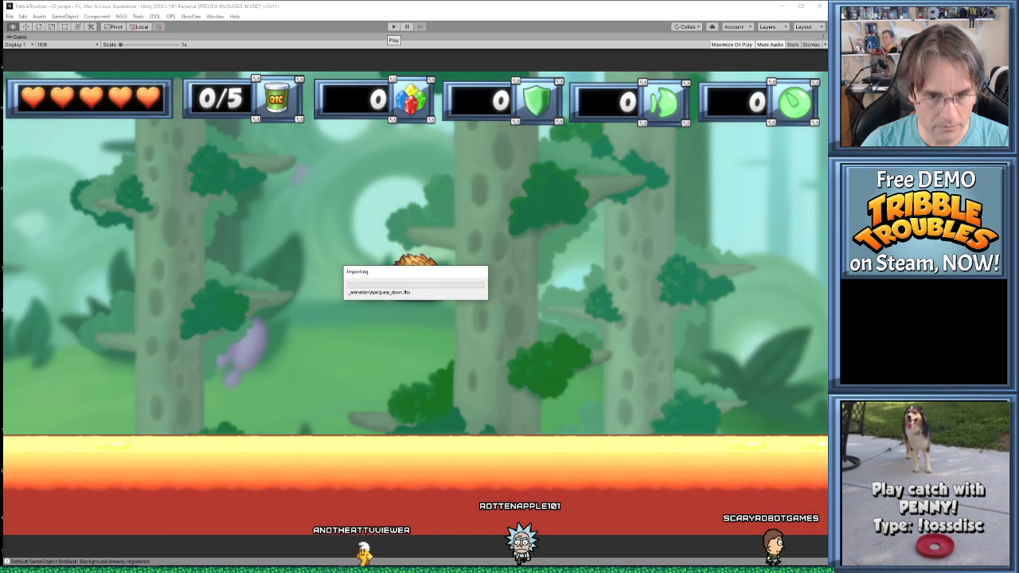
{"action": "left_click", "coordinate": [393, 27]}
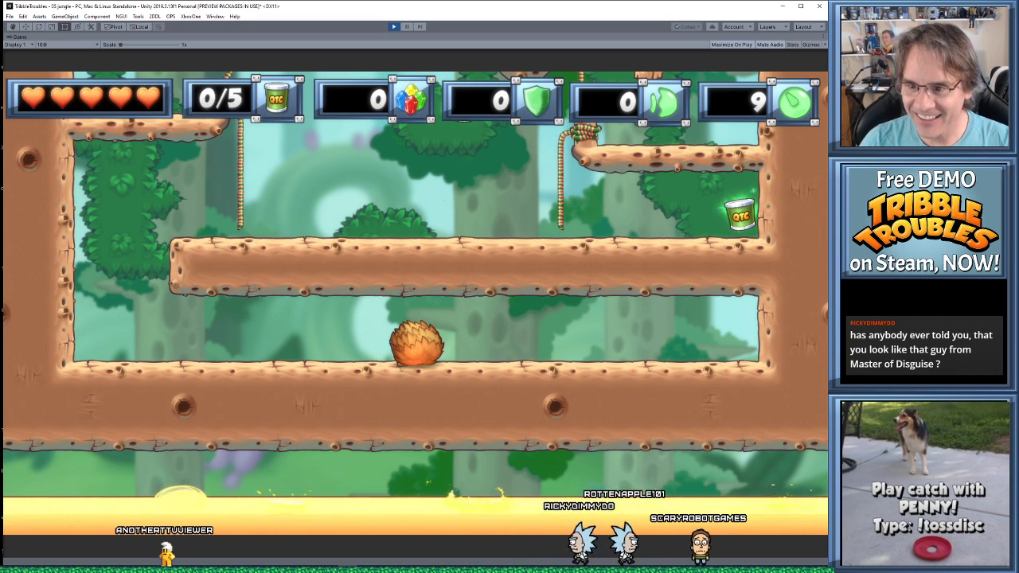
{"action": "key", "text": "Left"}
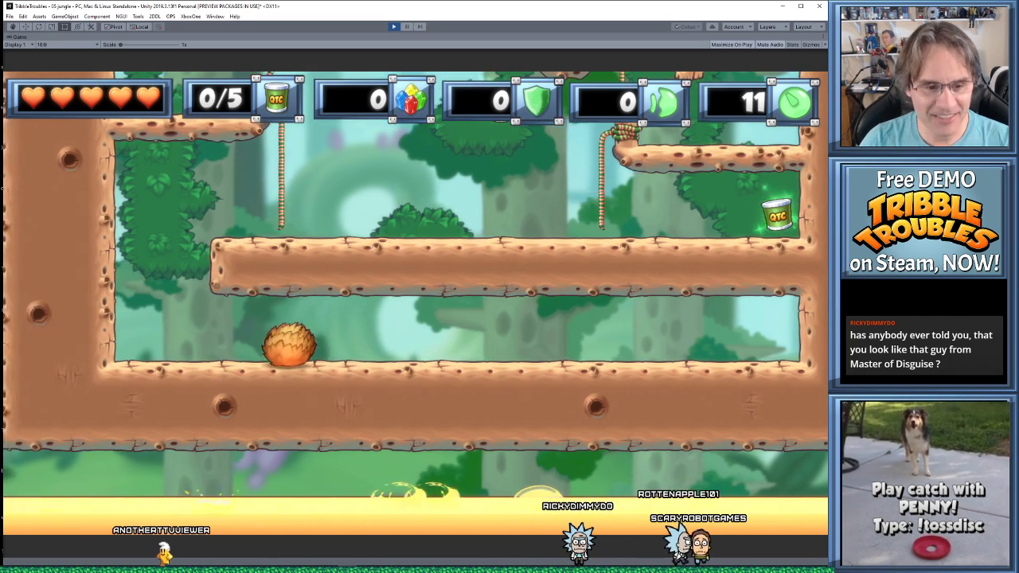
{"action": "key", "text": "Right"}
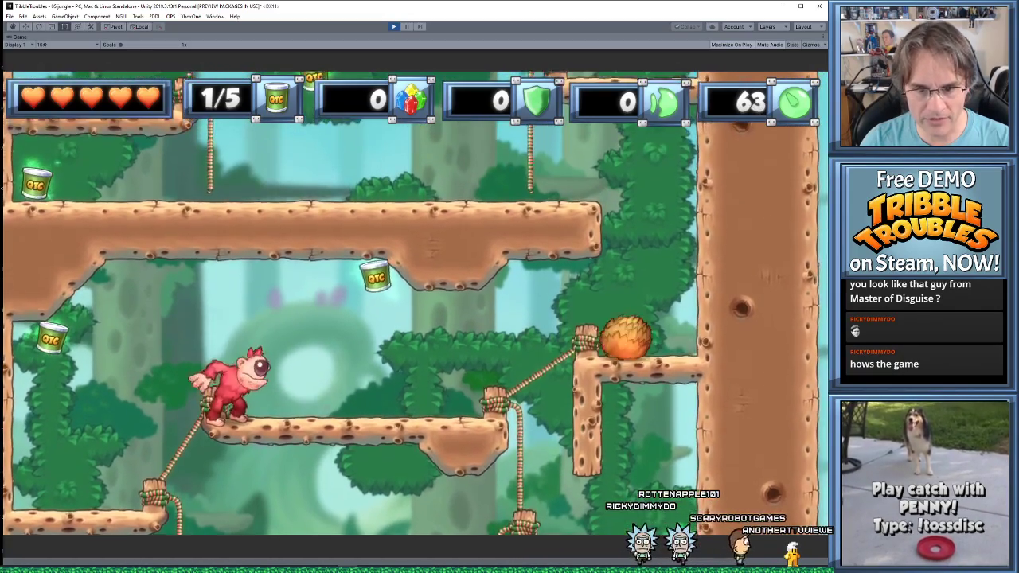
{"action": "key", "text": "Left"}
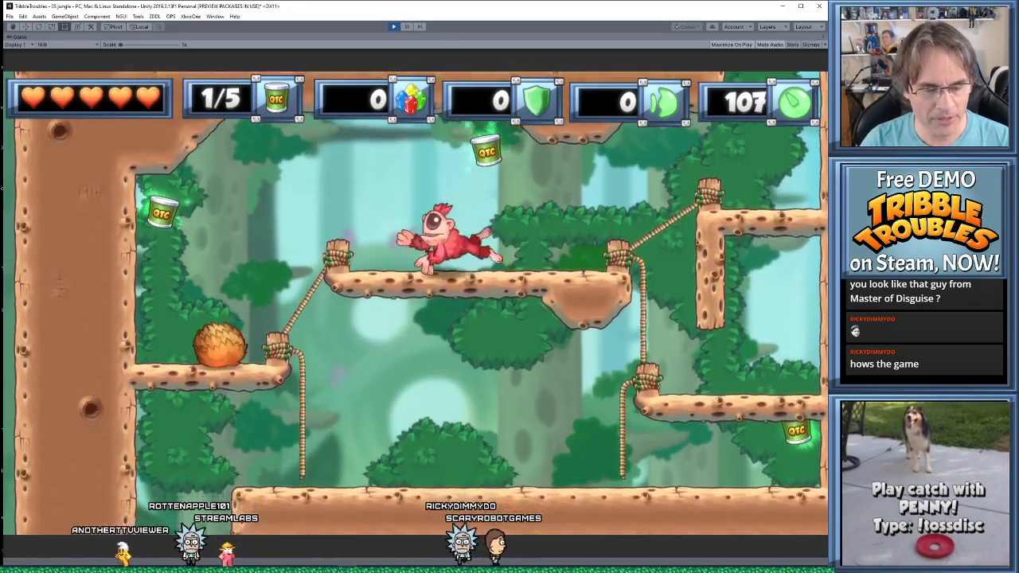
{"action": "key", "text": "Right"}
{"action": "key", "text": "space"}
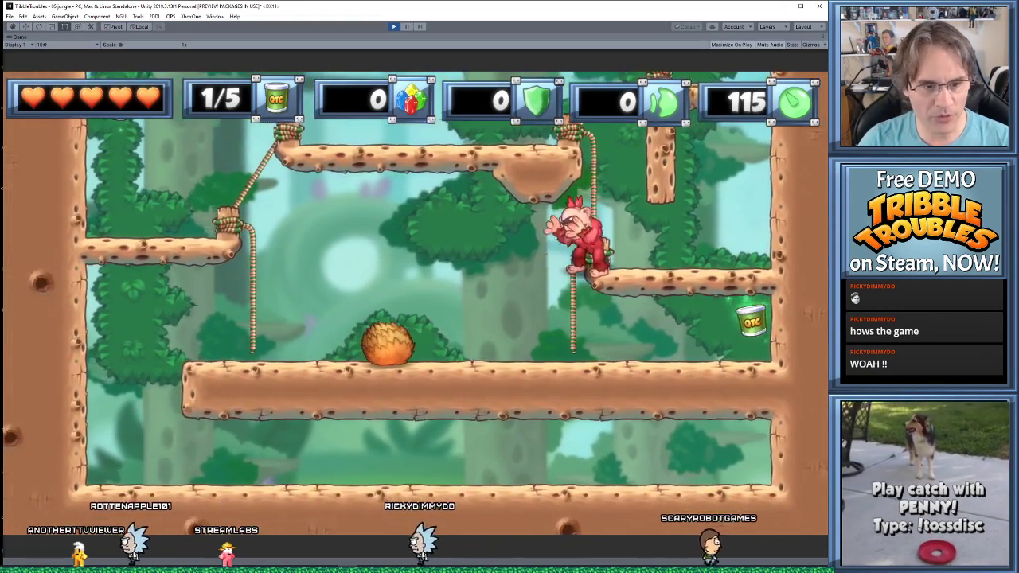
{"action": "key", "text": "space"}
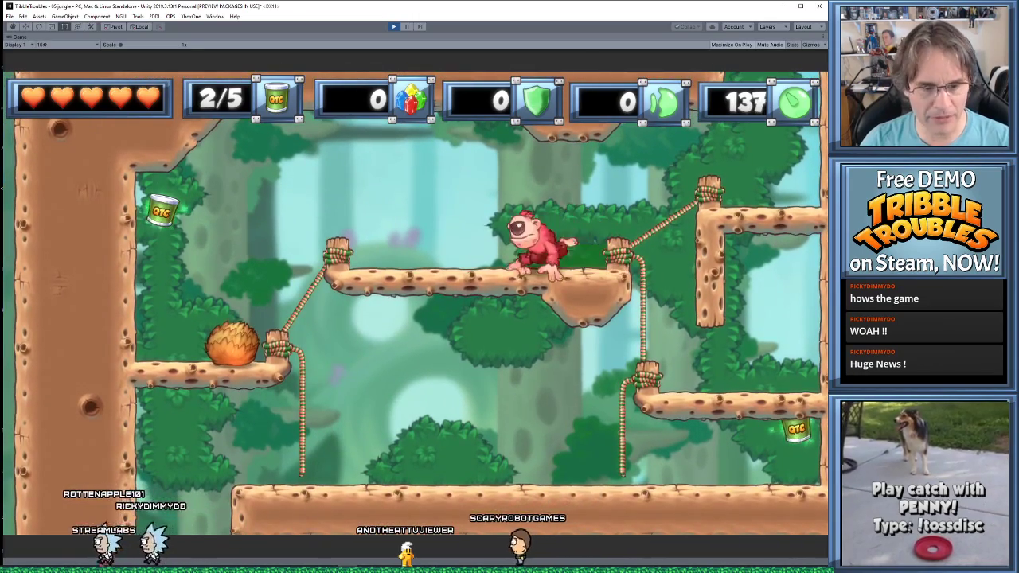
- Move the furry ball between the lower ledges and the middle rope platform to watch the ape jump after it
{"action": "key", "text": "Right"}
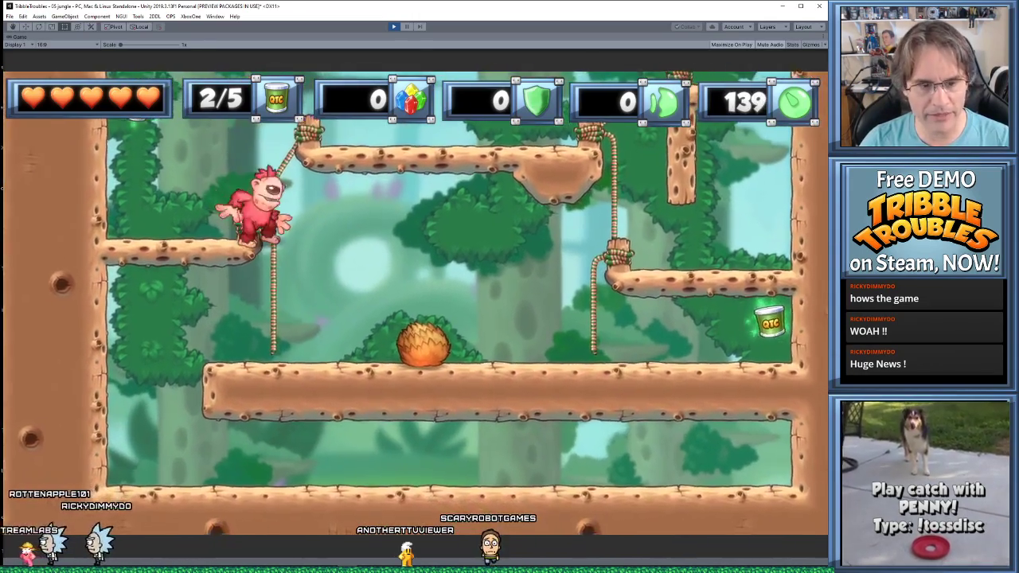
{"action": "key", "text": "Right"}
{"action": "key", "text": "space"}
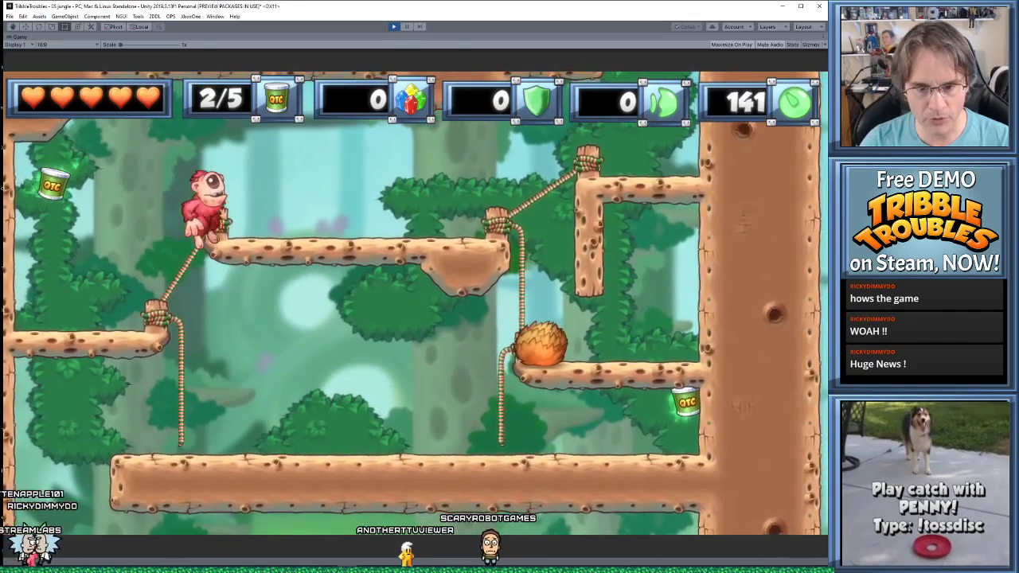
{"action": "key", "text": "Right"}
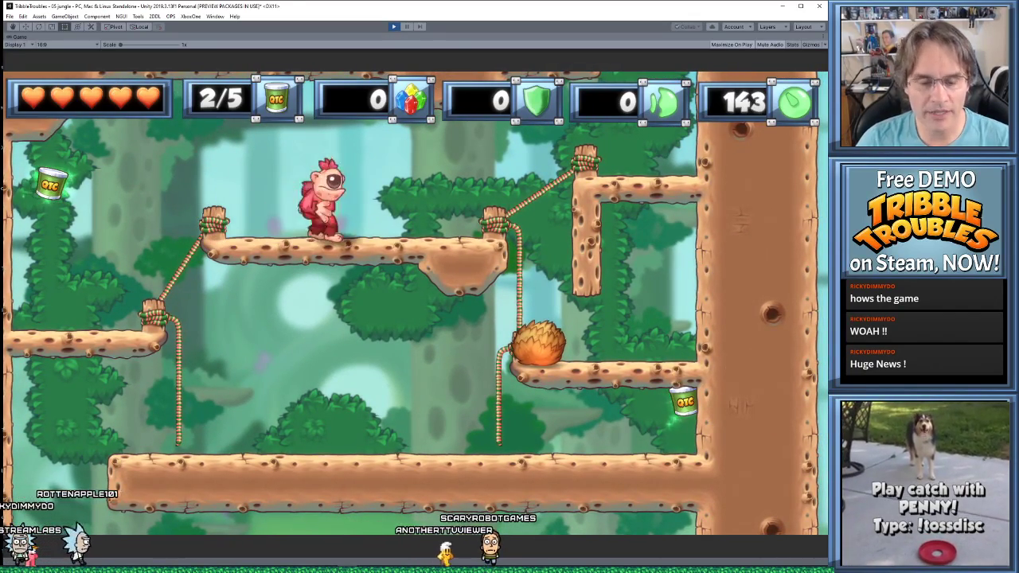
{"action": "key", "text": "Right"}
{"action": "key", "text": "Left"}
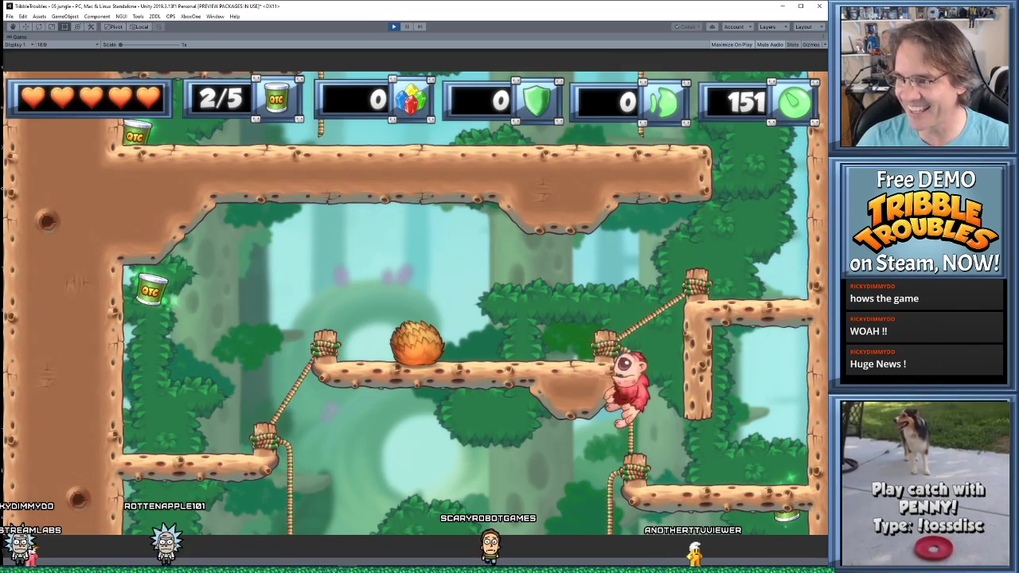
{"action": "key", "text": "Left"}
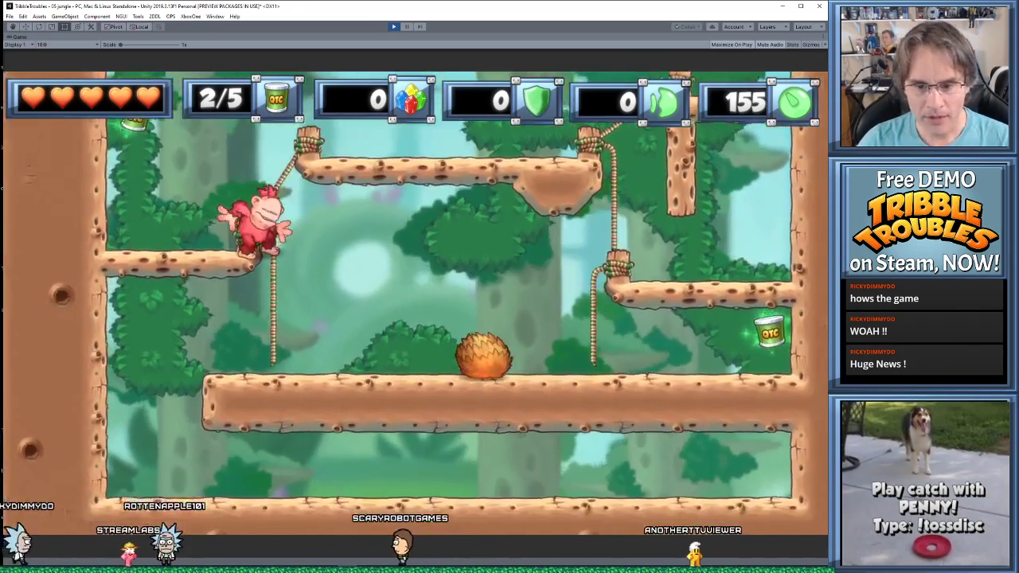
- Lure the ape down from the middle platform again to inspect its hand poses, and stop the play test
{"action": "key", "text": "space"}
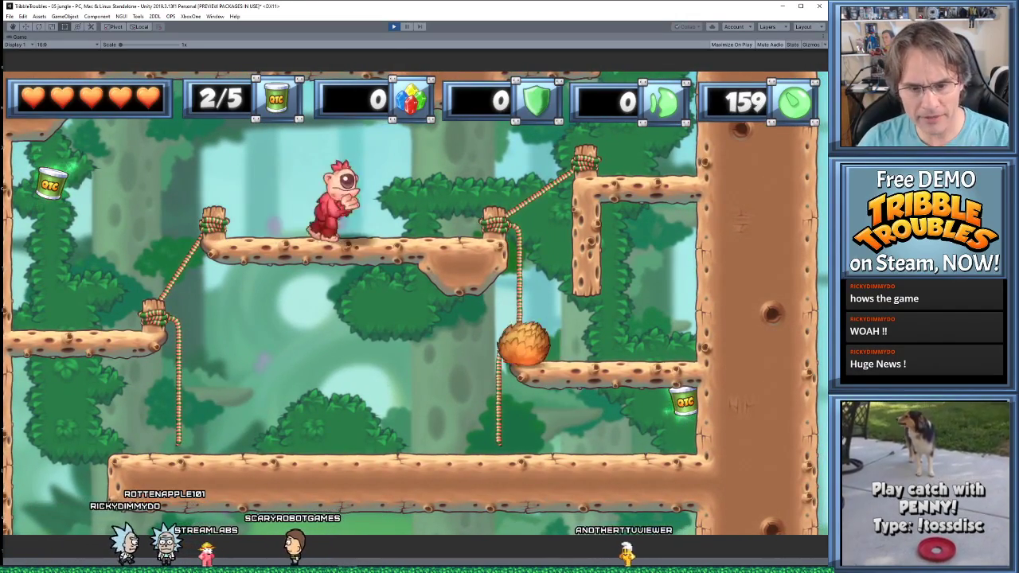
{"action": "key", "text": "Right"}
{"action": "key", "text": "space"}
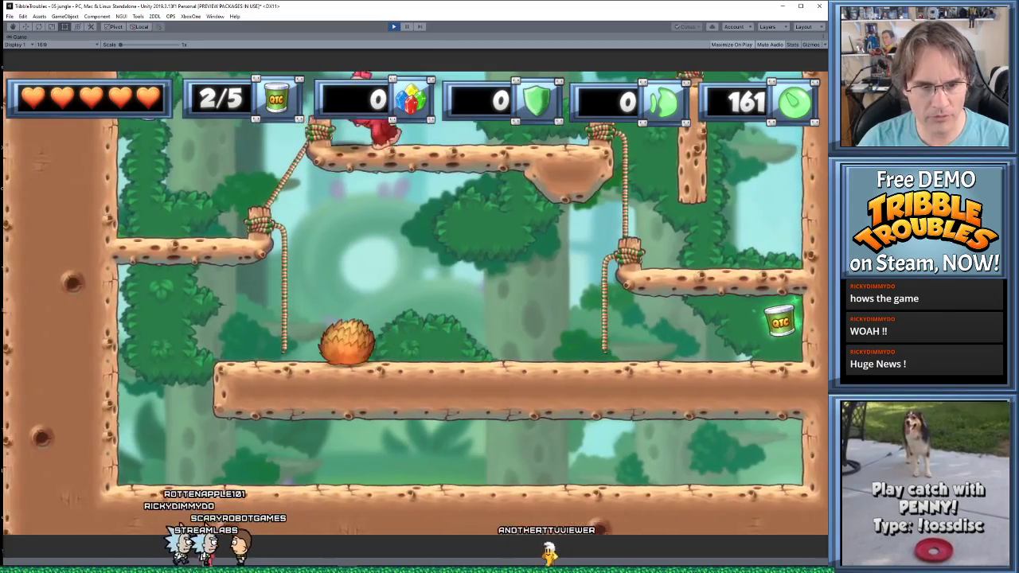
{"action": "key", "text": "Right"}
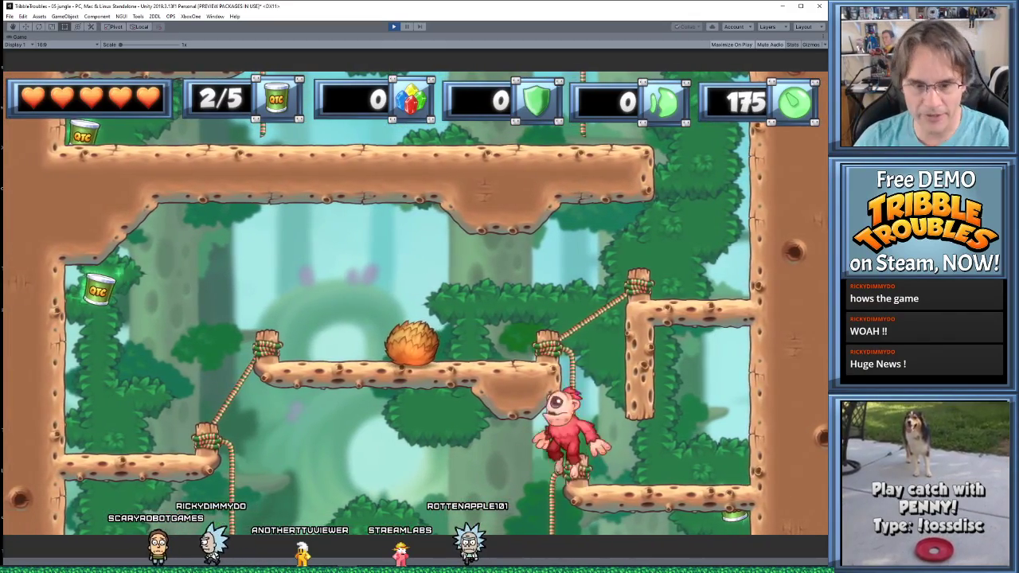
{"action": "key", "text": "Left"}
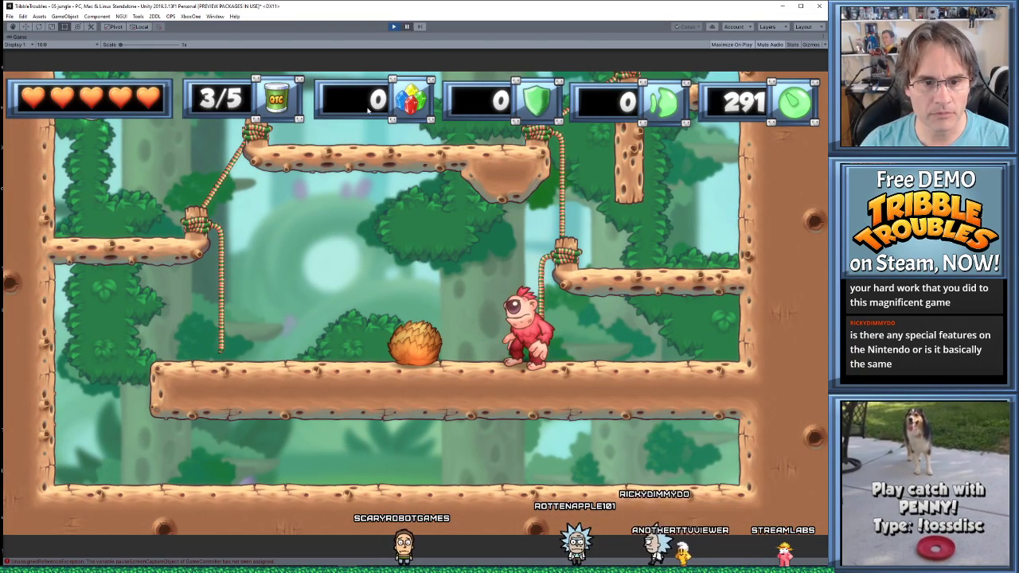
{"action": "left_click", "coordinate": [393, 26]}
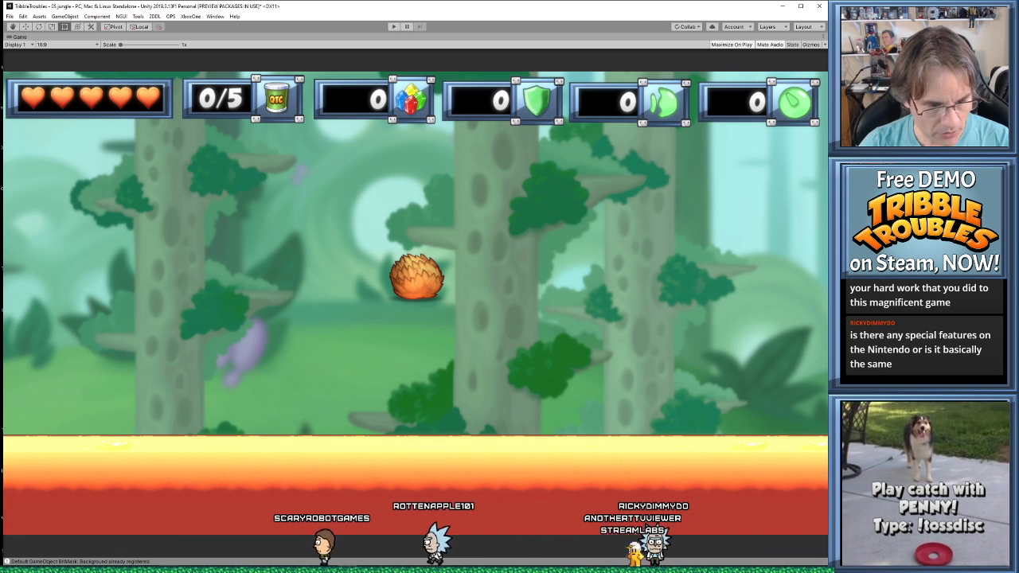
- Switch back to Maya, deselect the joints and geometry, and save the ape jump-down scene
{"action": "key", "text": "alt+Tab"}
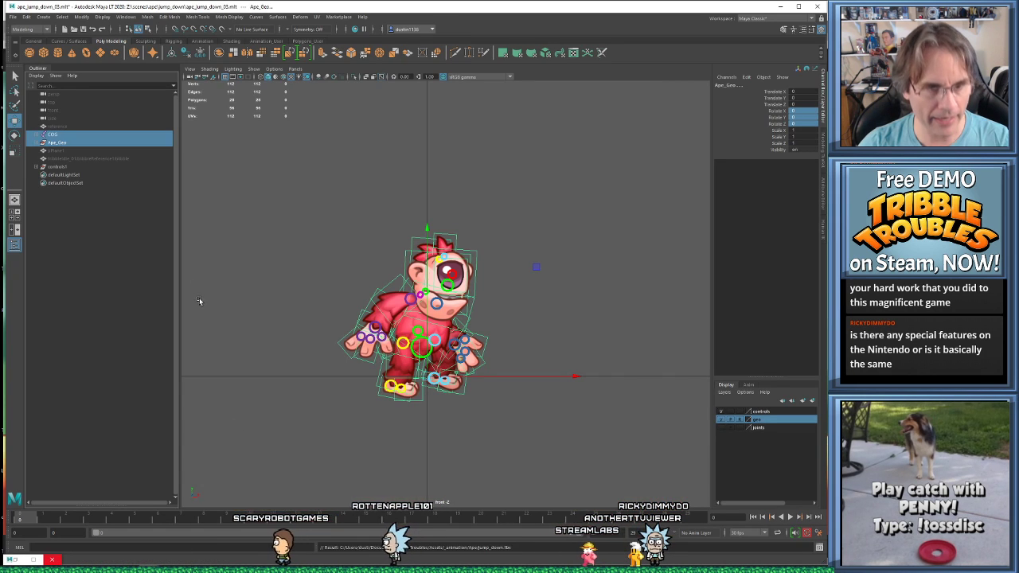
{"action": "left_click", "coordinate": [234, 275]}
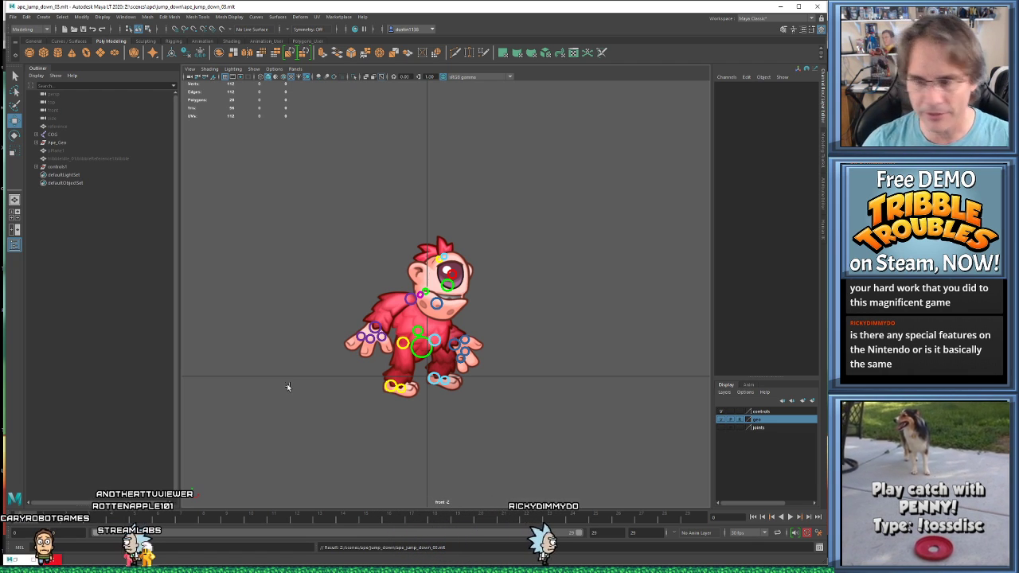
{"action": "scroll", "coordinate": [301, 385], "scroll_direction": "up", "scroll_amount": 1}
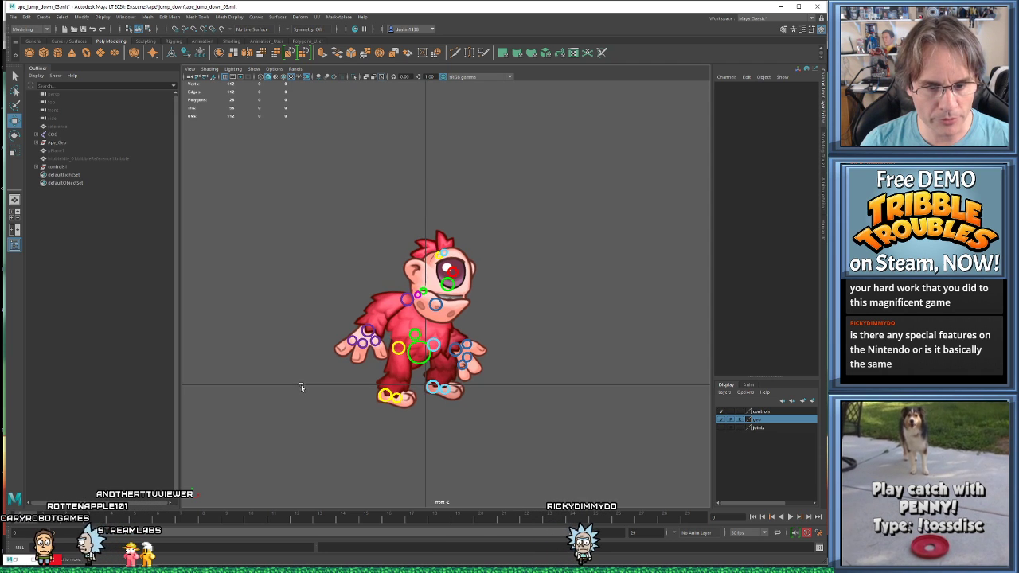
{"action": "scroll", "coordinate": [300, 387], "scroll_direction": "down", "scroll_amount": 2}
{"action": "middle_click_drag", "start_coordinate": [315, 394], "coordinate": [320, 405], "text": "alt"}
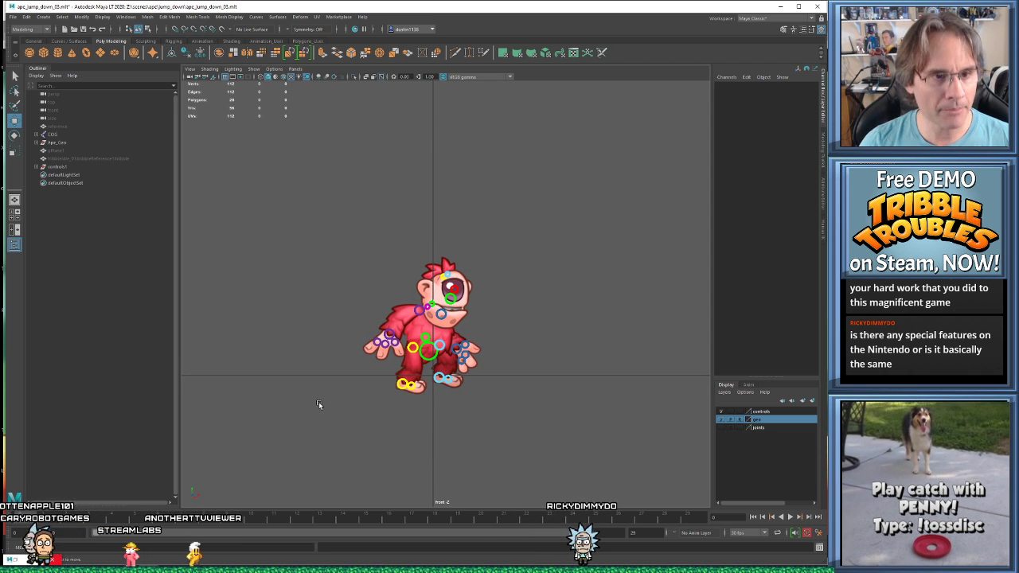
{"action": "key", "text": "ctrl+s"}
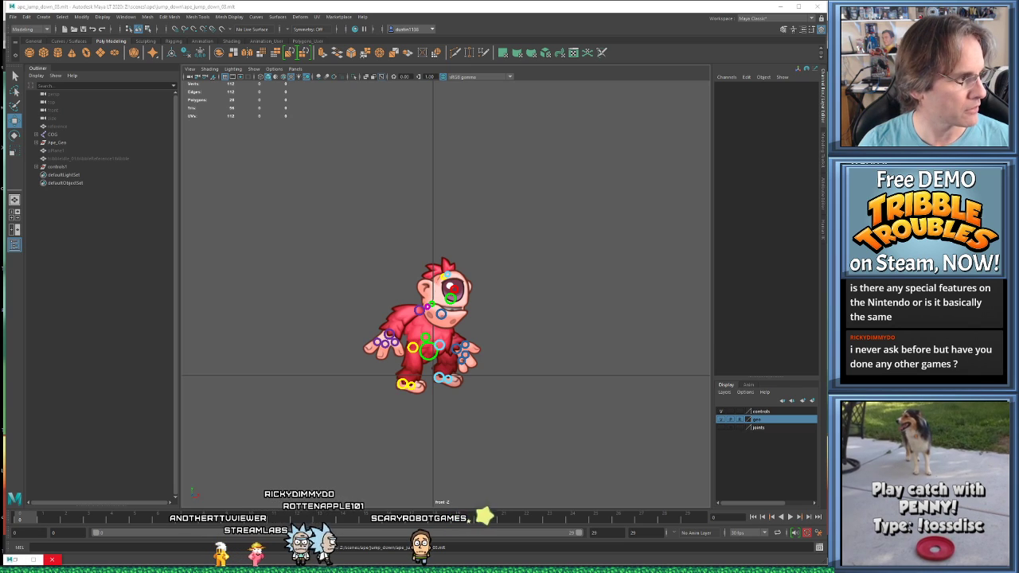
- Bring a browser window over Maya, open the Games page of scaryrobot.com and accept the cookie notice
{"action": "left_click_drag", "start_coordinate": [5, 187], "coordinate": [424, 154]}
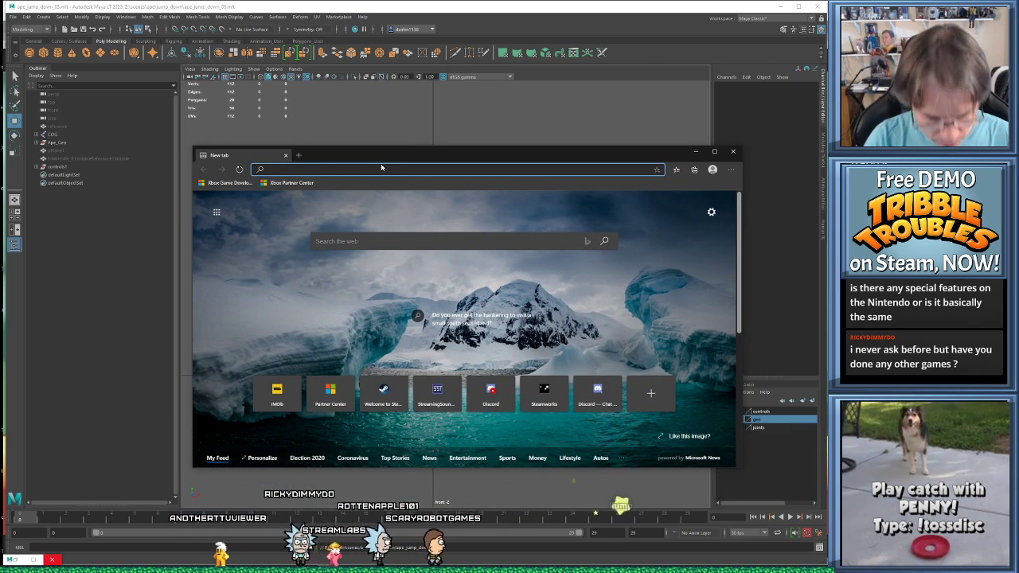
{"action": "type", "text": "scaryro"}
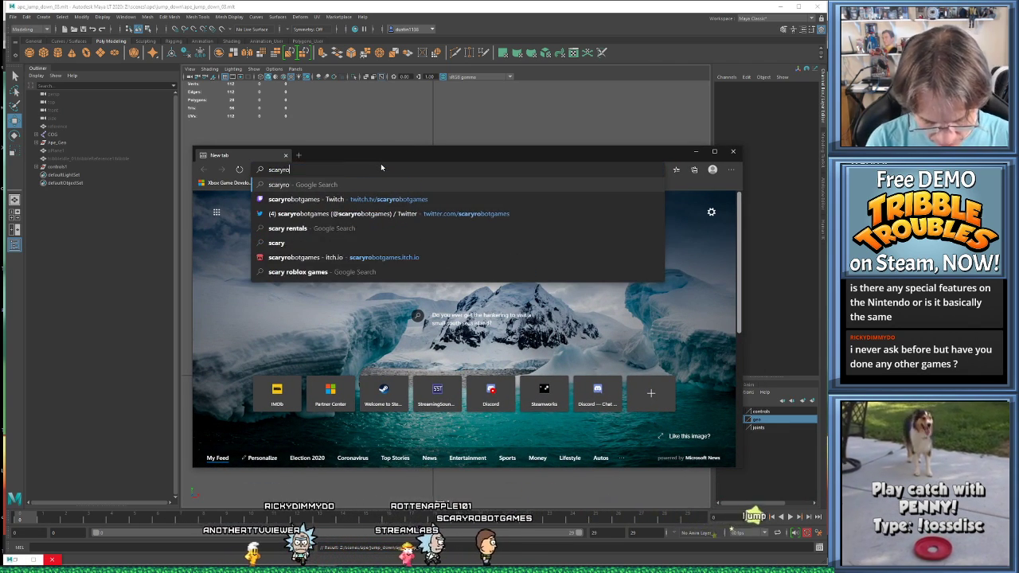
{"action": "type", "text": "bot.com"}
{"action": "key", "text": "Return"}
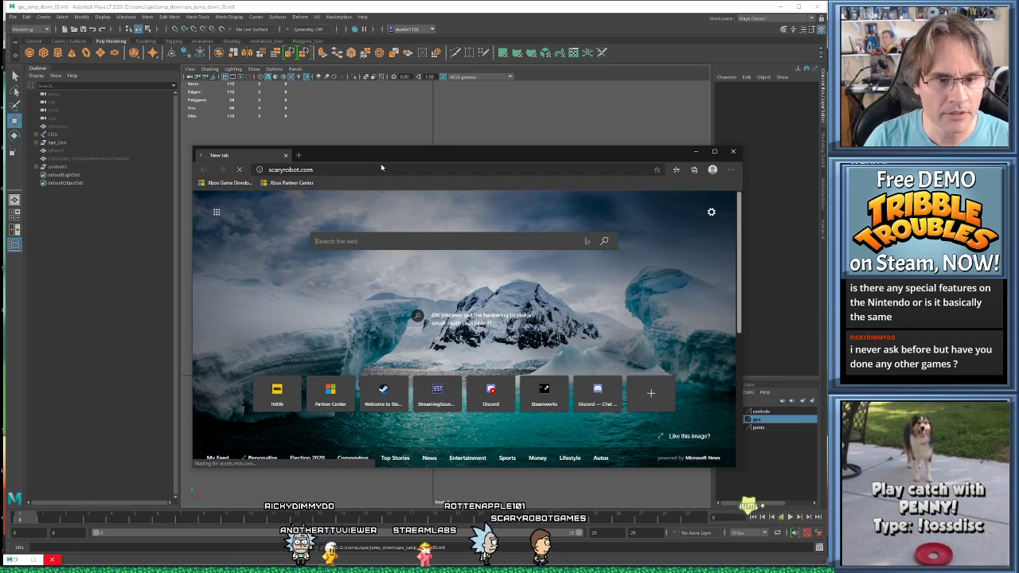
{"action": "left_click_drag", "start_coordinate": [377, 153], "coordinate": [350, 104]}
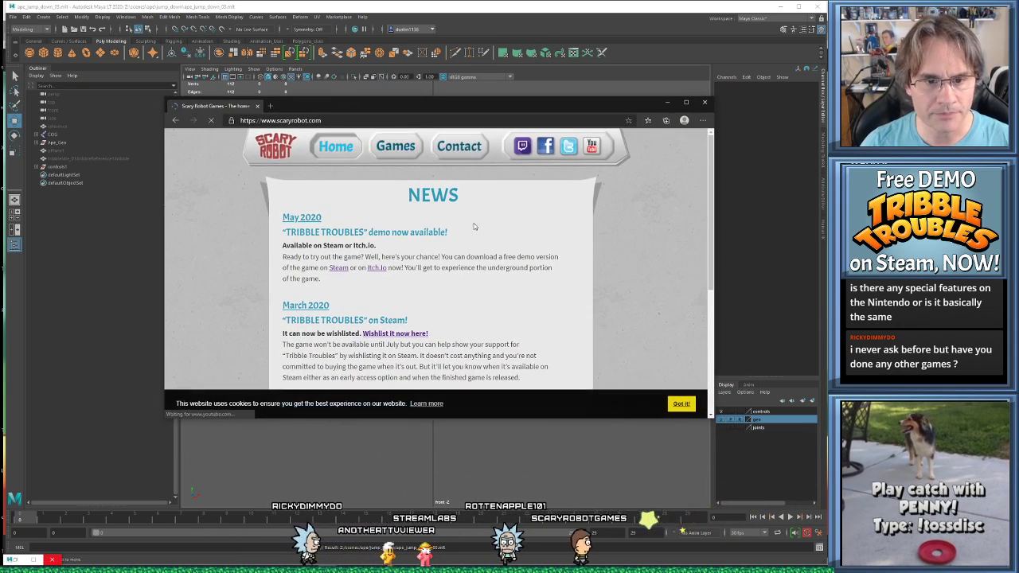
{"action": "left_click", "coordinate": [386, 149]}
{"action": "left_click", "coordinate": [681, 404]}
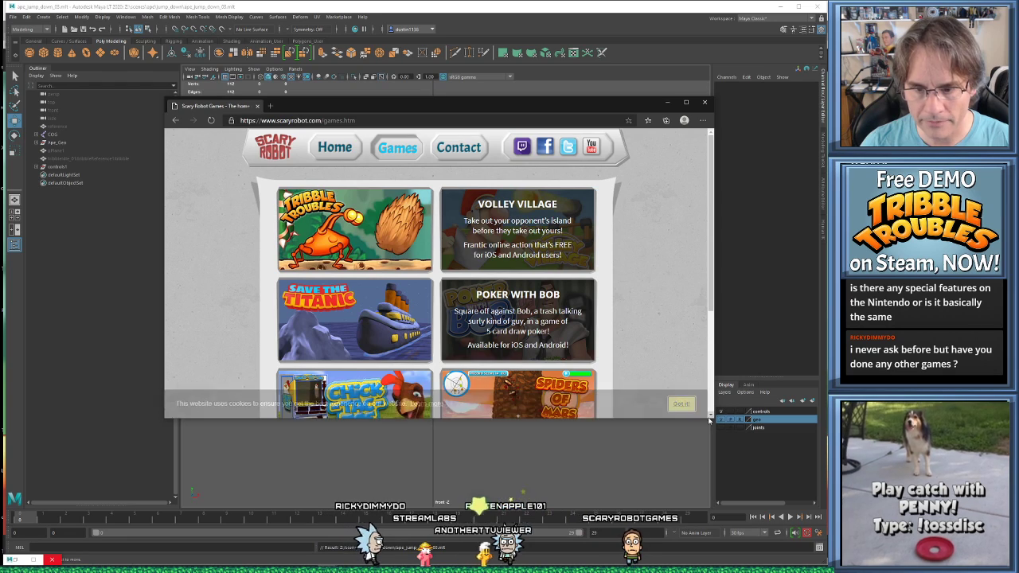
- Reposition and enlarge the browser window so the whole list of games fits, down to Stop the Bots
{"action": "left_click_drag", "start_coordinate": [709, 421], "coordinate": [709, 540]}
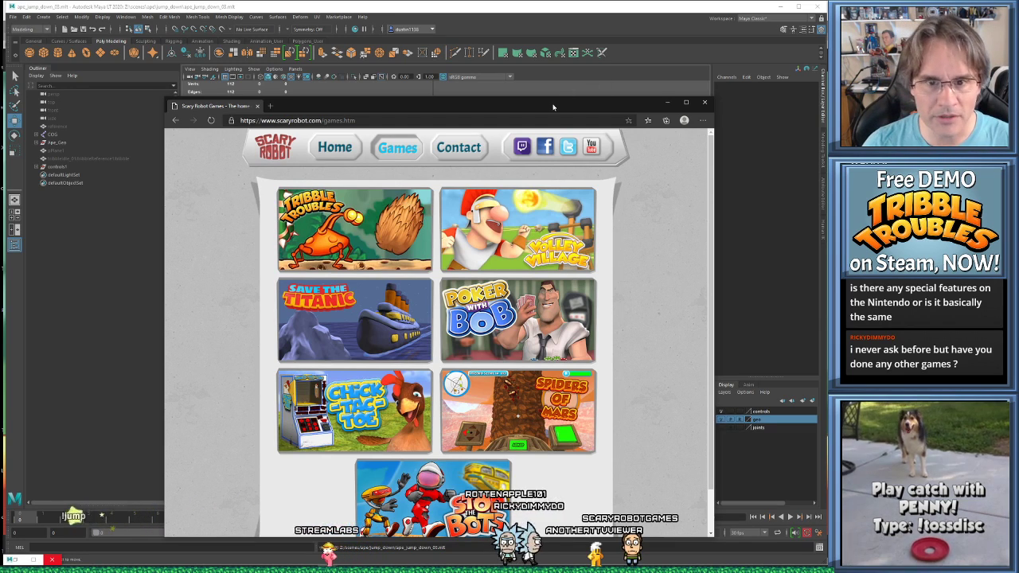
{"action": "left_click_drag", "start_coordinate": [450, 111], "coordinate": [458, 59]}
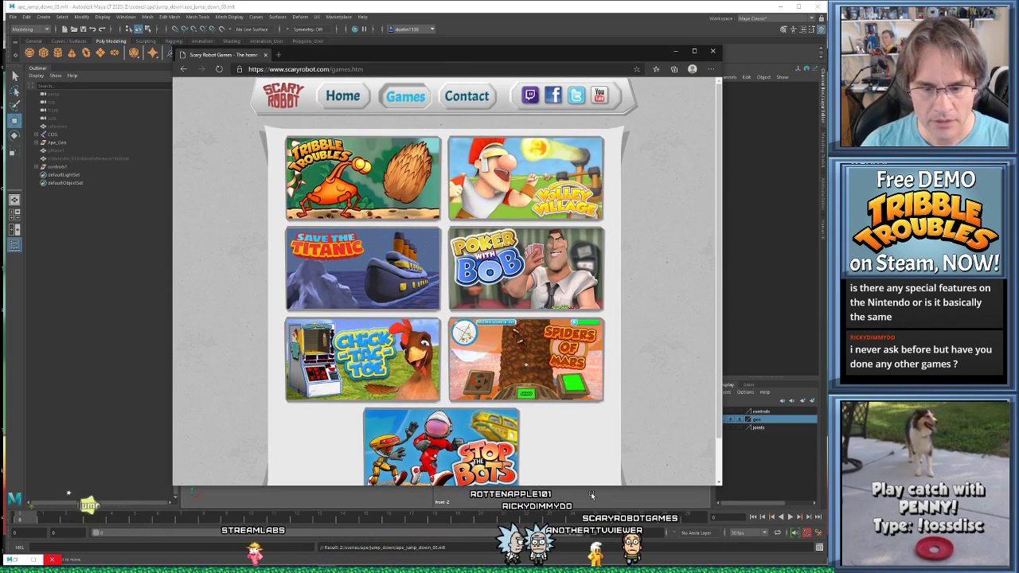
{"action": "left_click_drag", "start_coordinate": [591, 483], "coordinate": [592, 522]}
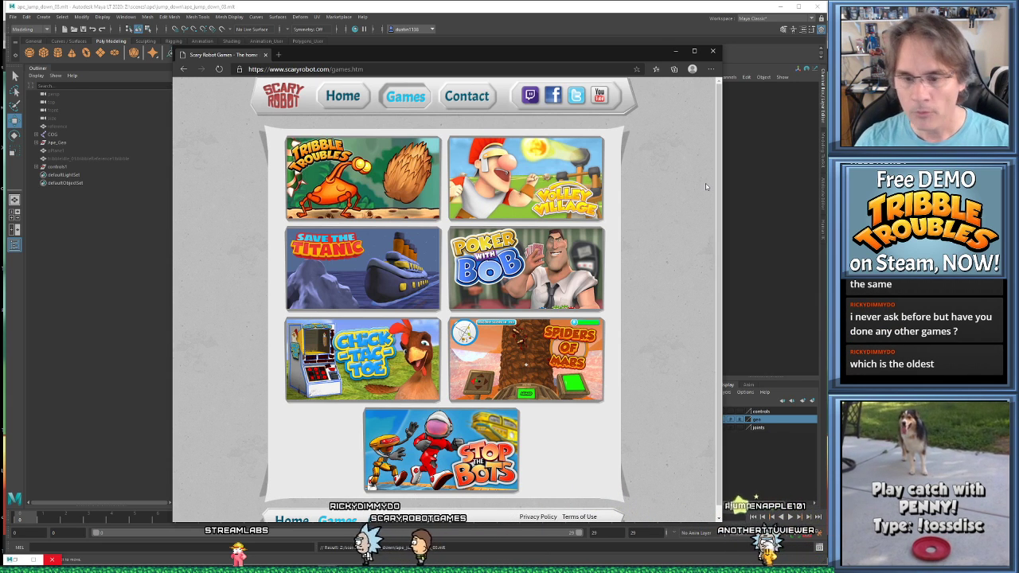
- Open the Poker With Bob page, look through its description and enlarge two of its screenshots
{"action": "left_click", "coordinate": [541, 271]}
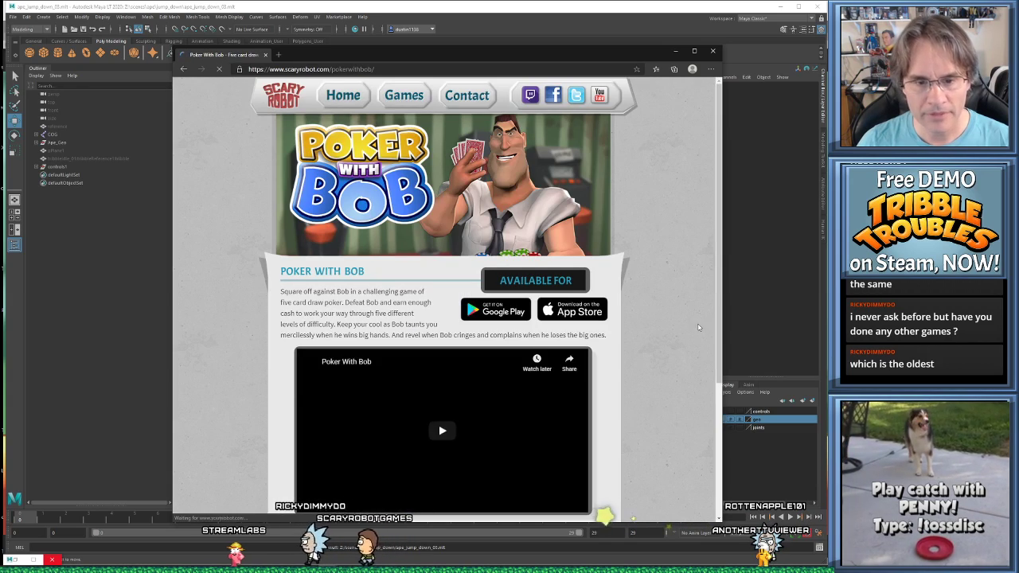
{"action": "scroll", "coordinate": [679, 315], "scroll_direction": "down", "scroll_amount": 1}
{"action": "scroll", "coordinate": [679, 314], "scroll_direction": "up", "scroll_amount": 1}
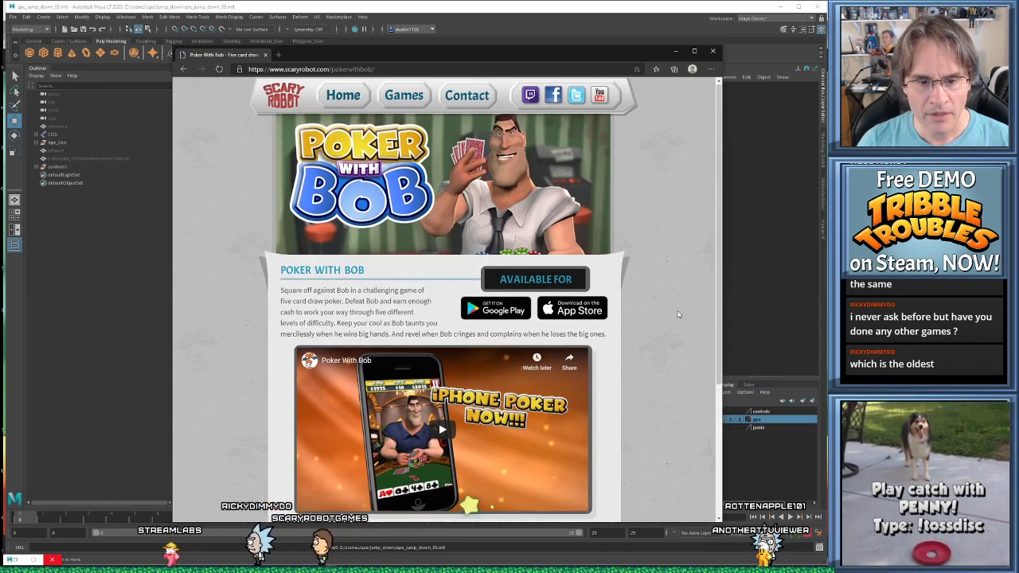
{"action": "scroll", "coordinate": [679, 315], "scroll_direction": "down", "scroll_amount": 2}
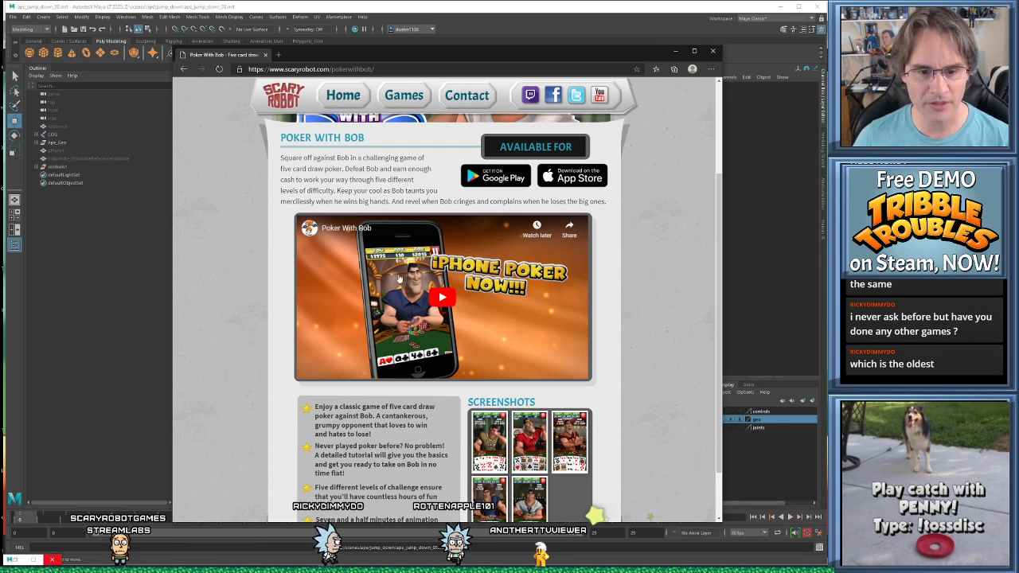
{"action": "left_click", "coordinate": [490, 441]}
{"action": "scroll", "coordinate": [596, 352], "scroll_direction": "down", "scroll_amount": 1}
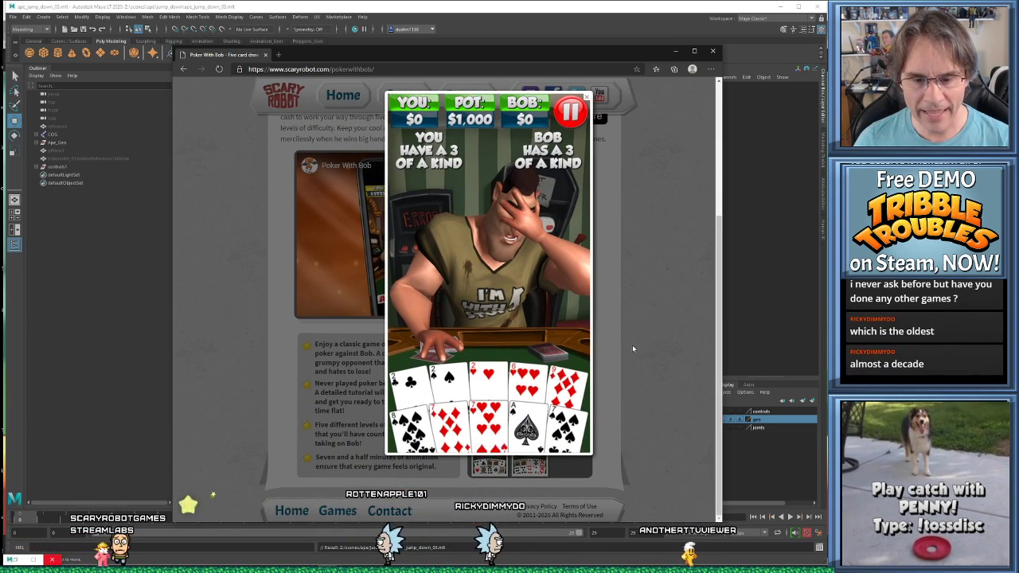
{"action": "left_click", "coordinate": [632, 345]}
{"action": "left_click", "coordinate": [536, 370]}
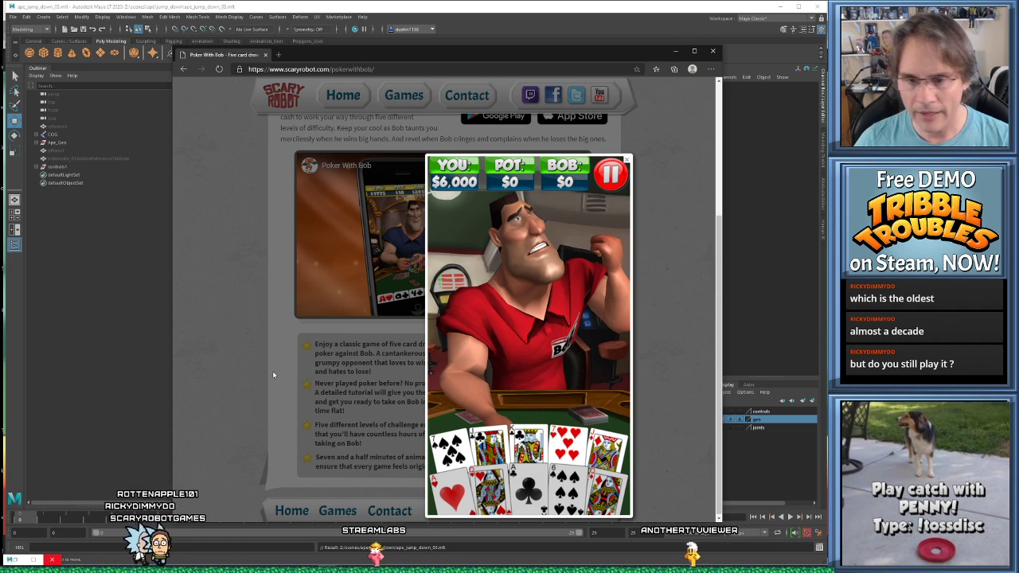
- Close the enlarged screenshot, then view the last Poker With Bob screenshot at full size and close it
{"action": "left_click", "coordinate": [272, 371]}
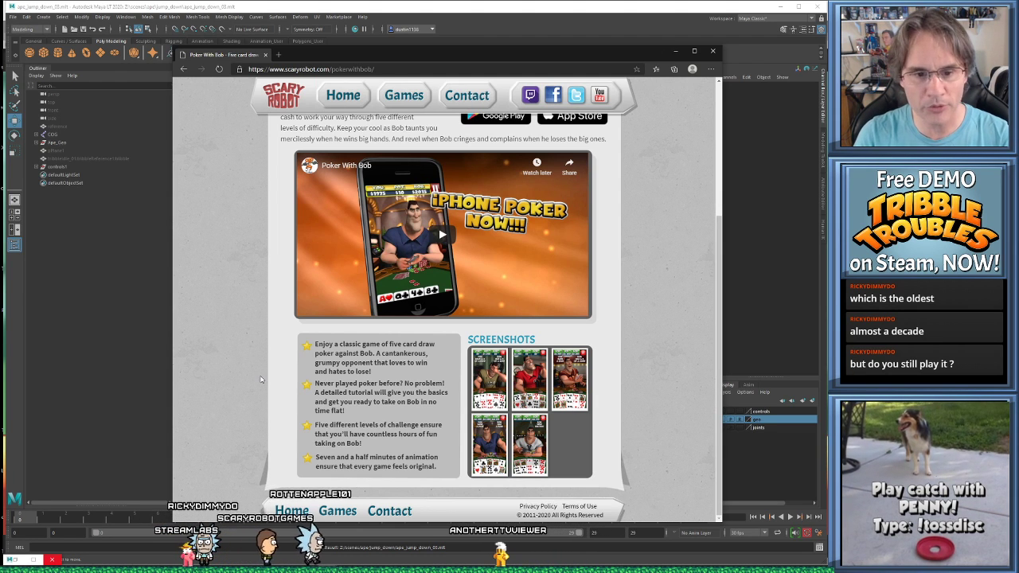
{"action": "left_click", "coordinate": [523, 447]}
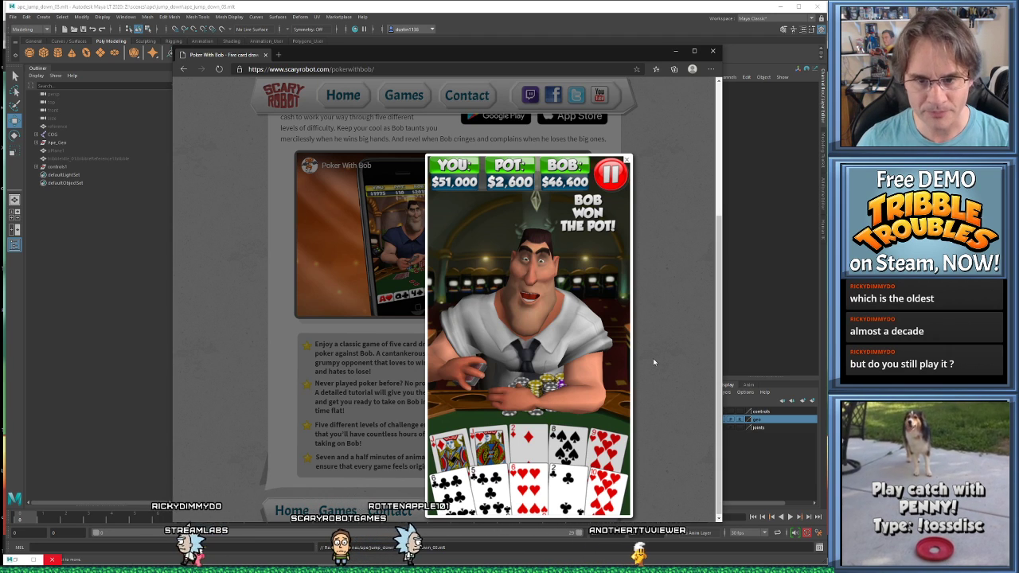
{"action": "left_click", "coordinate": [654, 362]}
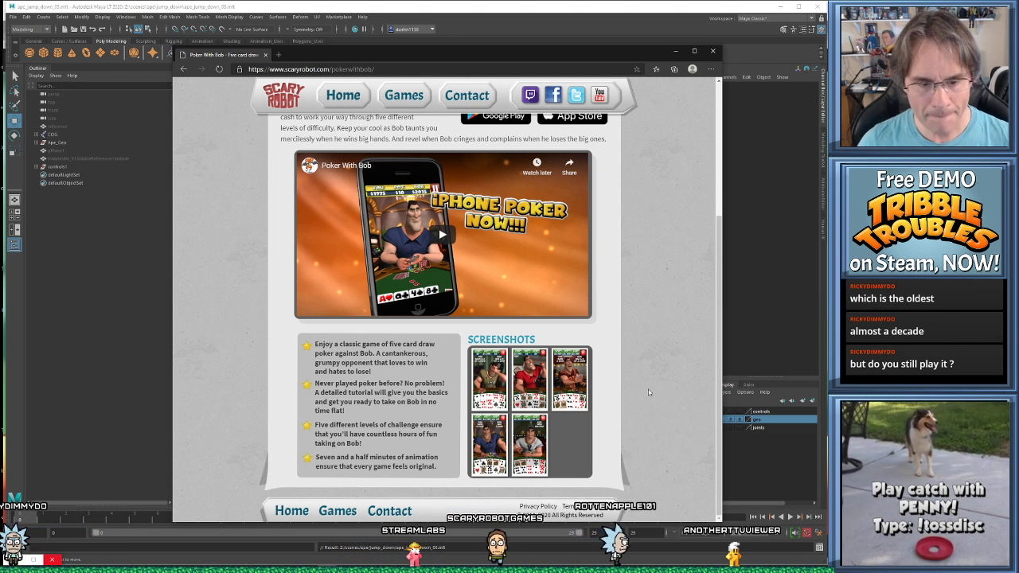
- Return to the Games page and bring up the short description of Stop the Bots
{"action": "scroll", "coordinate": [649, 392], "scroll_direction": "up", "scroll_amount": 3}
{"action": "left_click", "coordinate": [423, 103]}
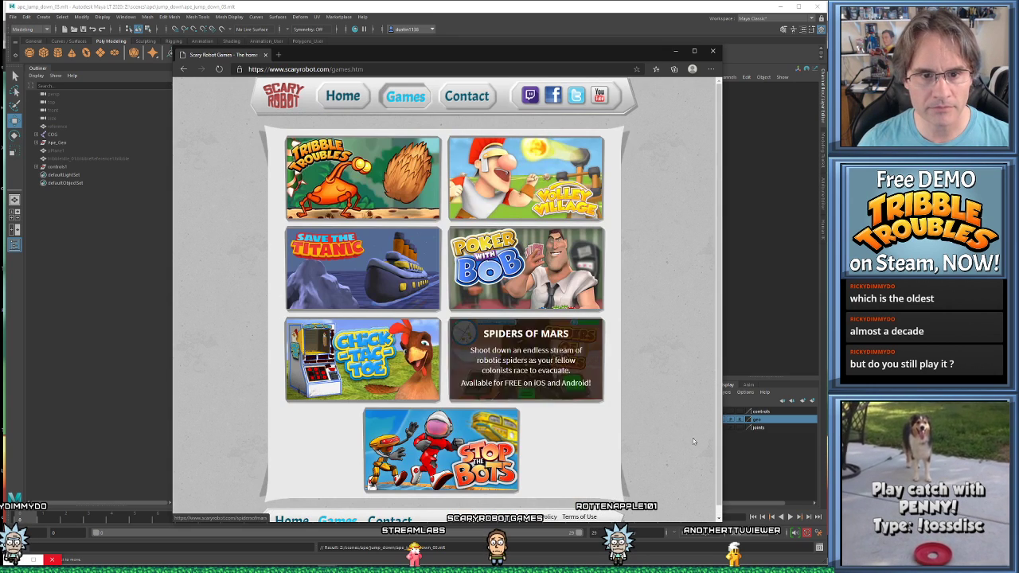
{"action": "scroll", "coordinate": [667, 347], "scroll_direction": "down", "scroll_amount": 1}
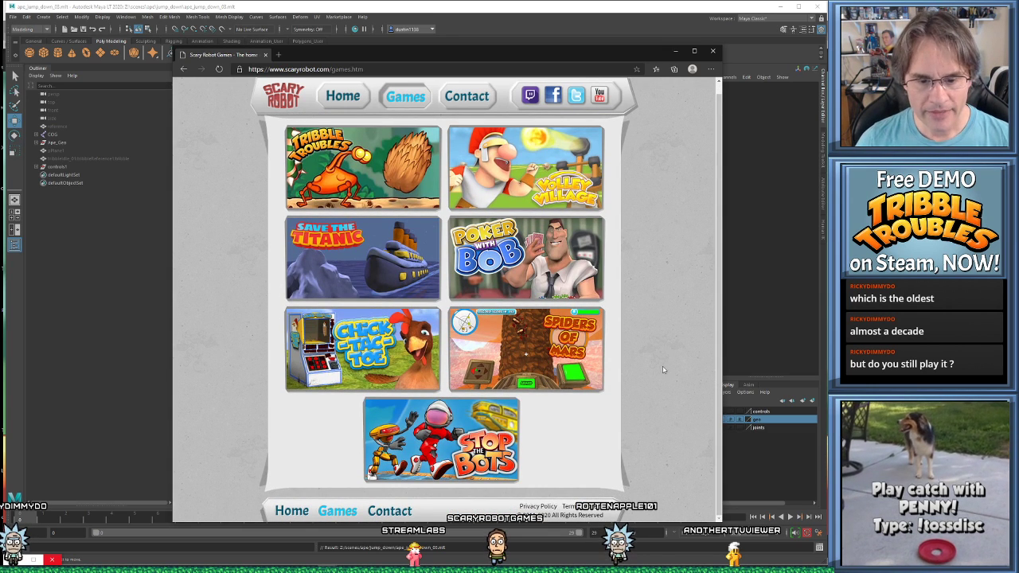
{"action": "mouse_move", "coordinate": [437, 451]}
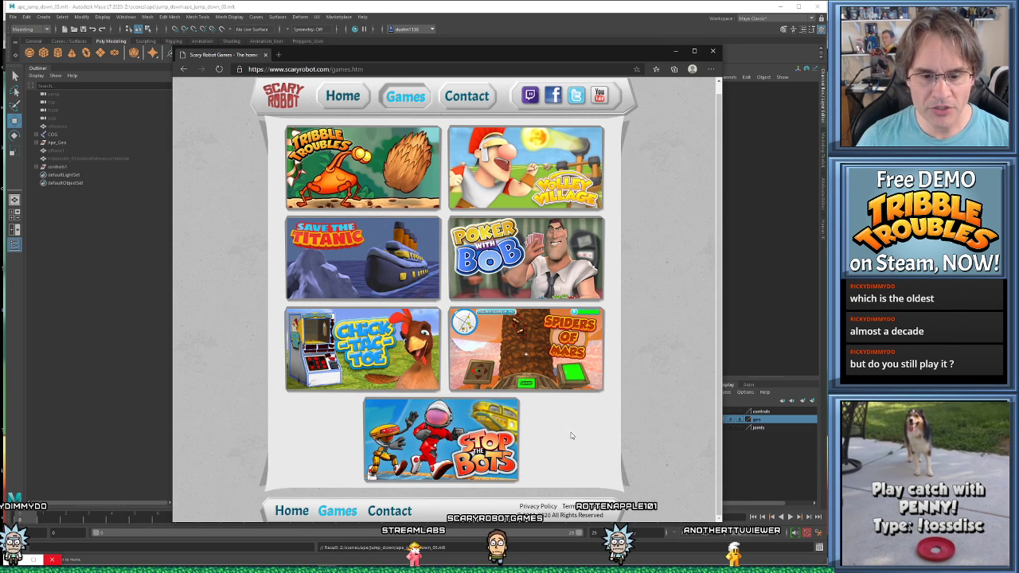
{"action": "mouse_move", "coordinate": [510, 445]}
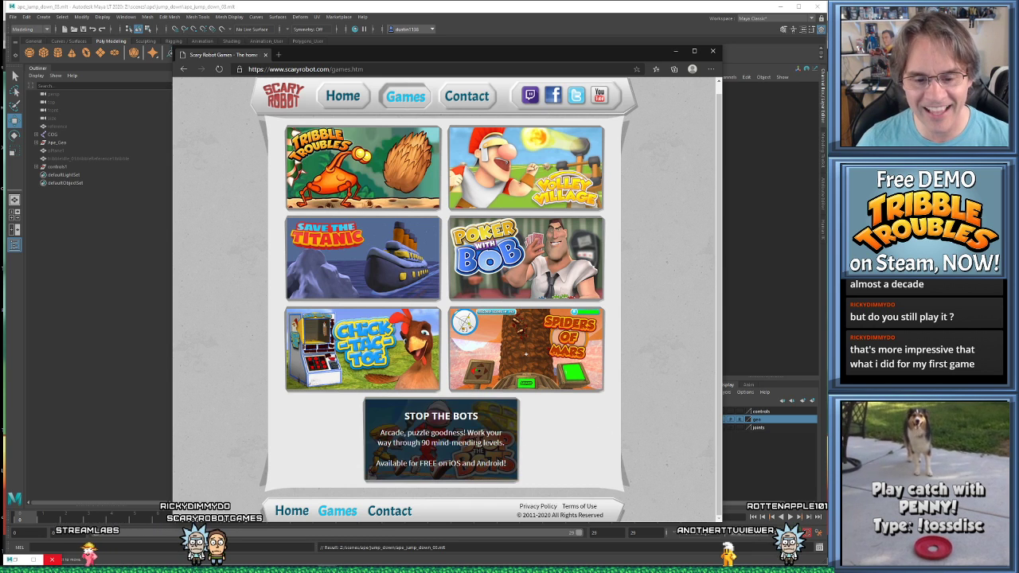
{"action": "scroll", "coordinate": [614, 414], "scroll_direction": "up", "scroll_amount": 1}
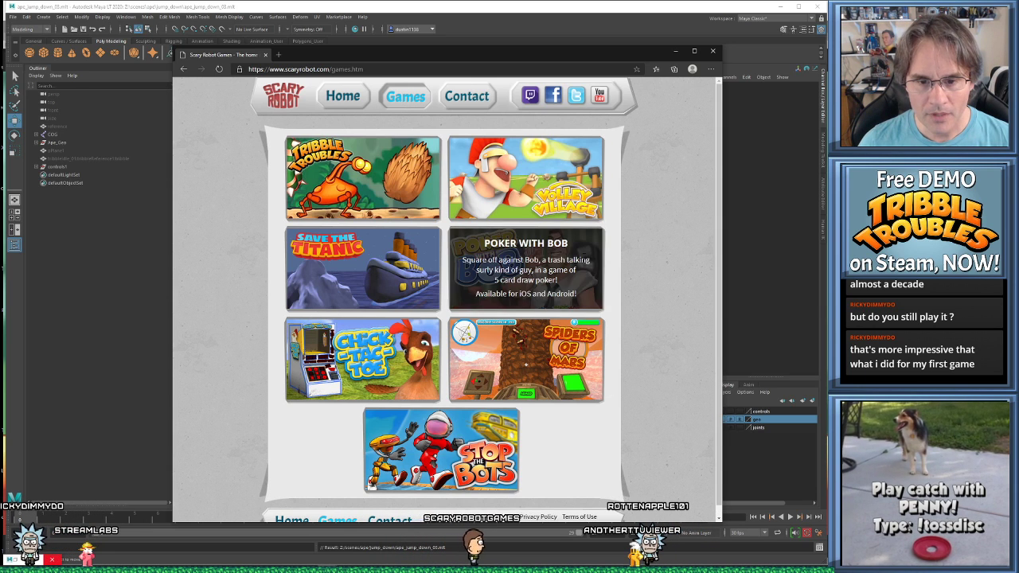
- Open the Poker With Bob page once more, close the browser window and return to the Maya scene
{"action": "left_click", "coordinate": [479, 272]}
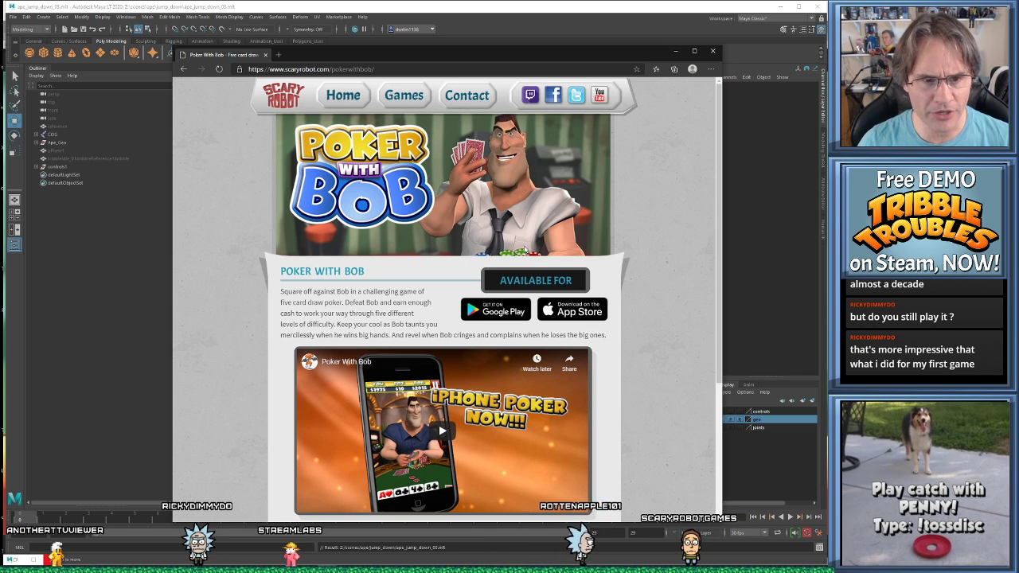
{"action": "left_click", "coordinate": [714, 52]}
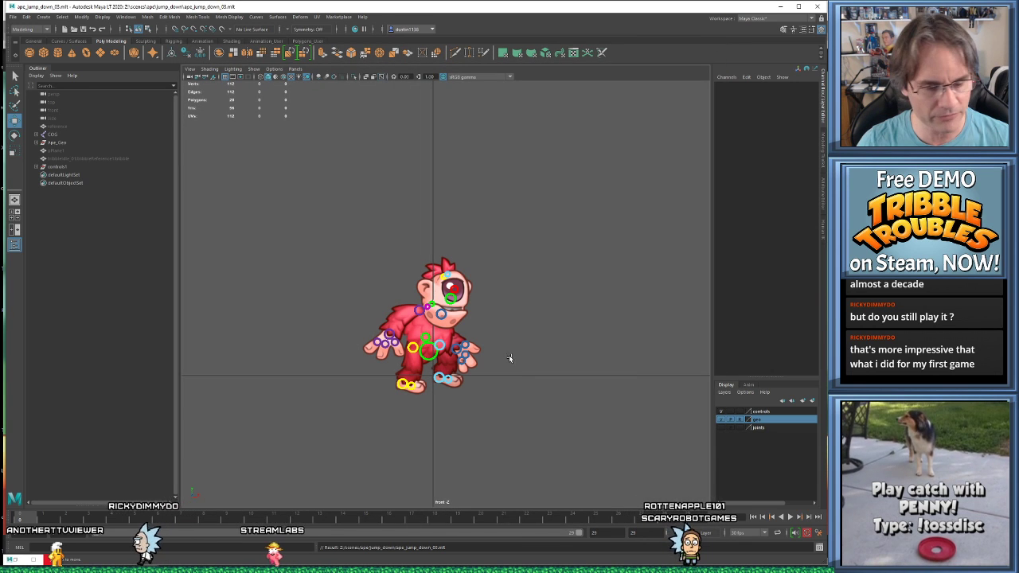
{"action": "left_click", "coordinate": [509, 358]}
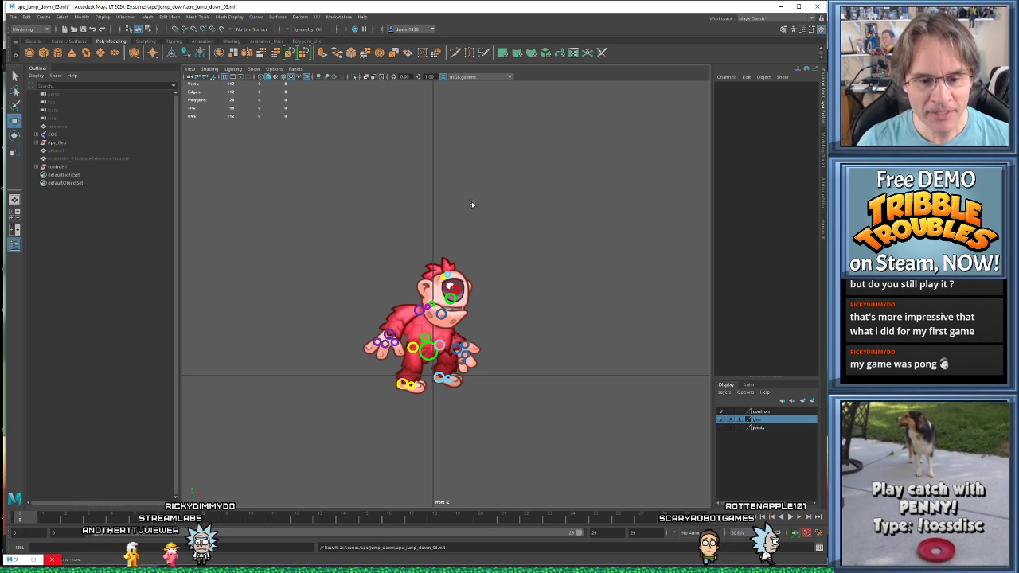
- Frame the ape closer in the front view, and slightly shift and widen the Maya window
{"action": "scroll", "coordinate": [472, 205], "scroll_direction": "down", "scroll_amount": 1}
{"action": "middle_click_drag", "start_coordinate": [491, 226], "coordinate": [500, 189], "text": "alt"}
{"action": "scroll", "coordinate": [500, 189], "scroll_direction": "up", "scroll_amount": 2}
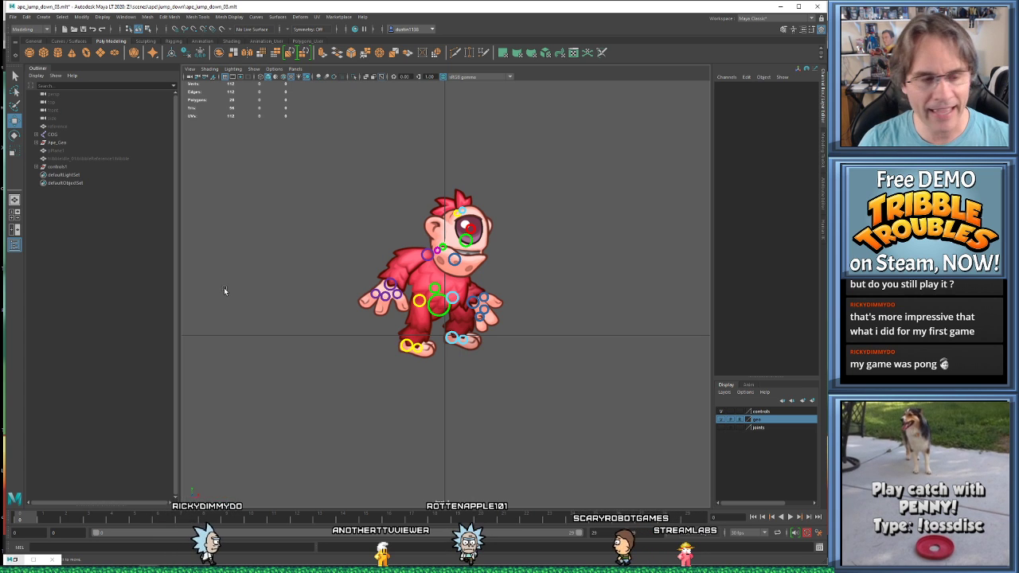
{"action": "left_click_drag", "start_coordinate": [157, 7], "coordinate": [154, 6]}
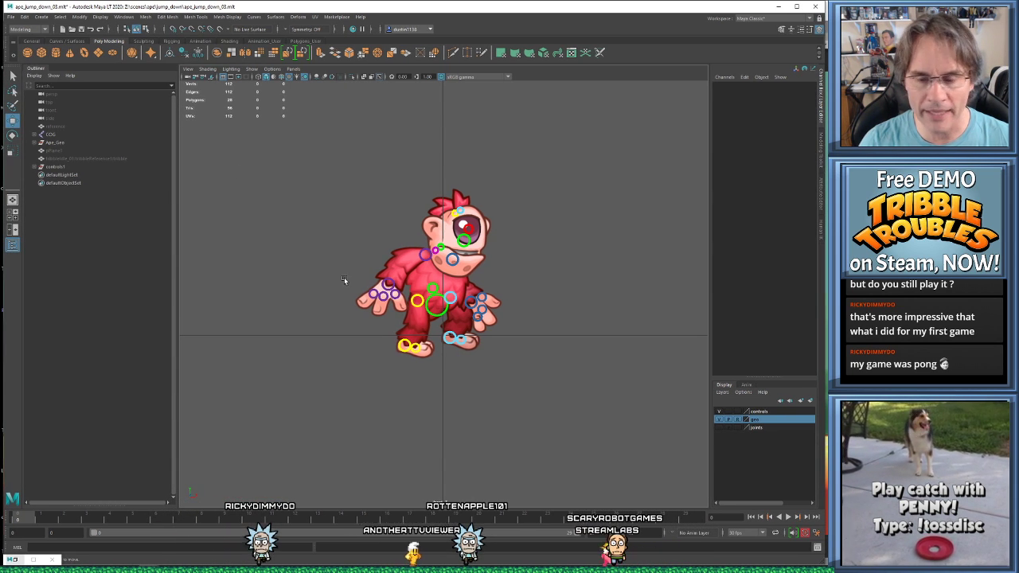
{"action": "left_click_drag", "start_coordinate": [823, 380], "coordinate": [826, 380]}
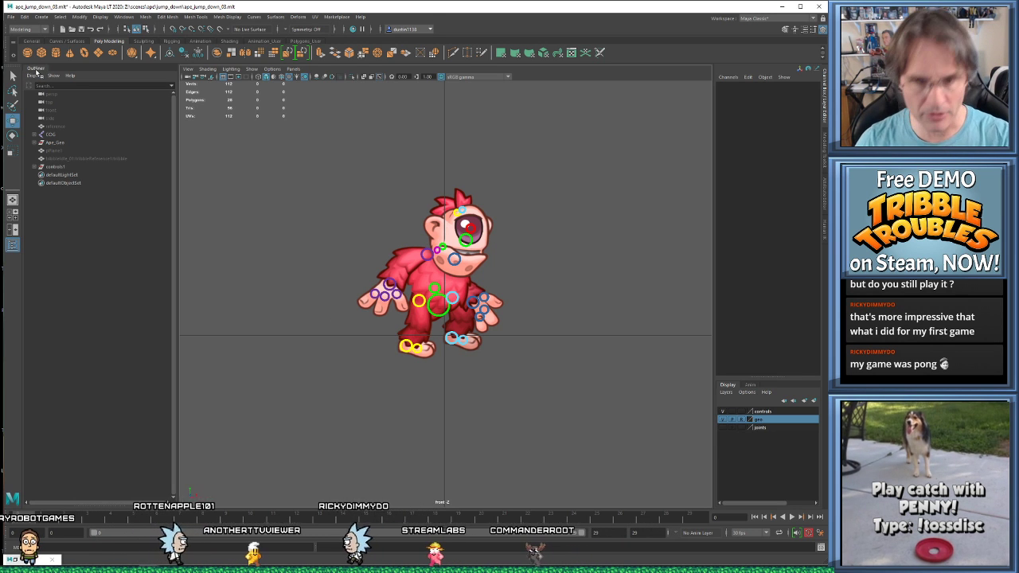
- Open ape_jump_up_03 from the ape's jump_up folder, saving the changes to the jump-down scene
{"action": "key", "text": "ctrl+o"}
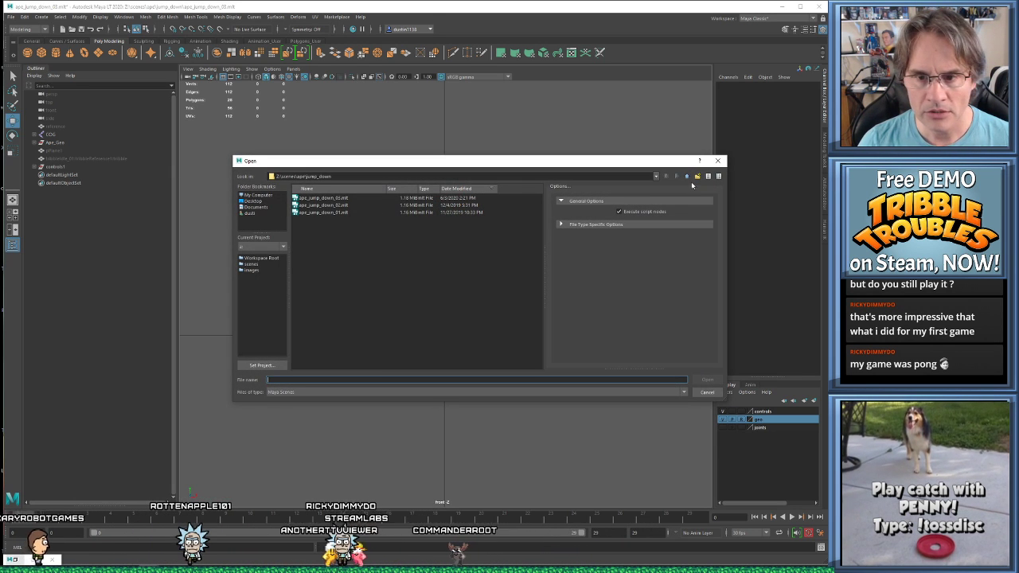
{"action": "left_click", "coordinate": [687, 177]}
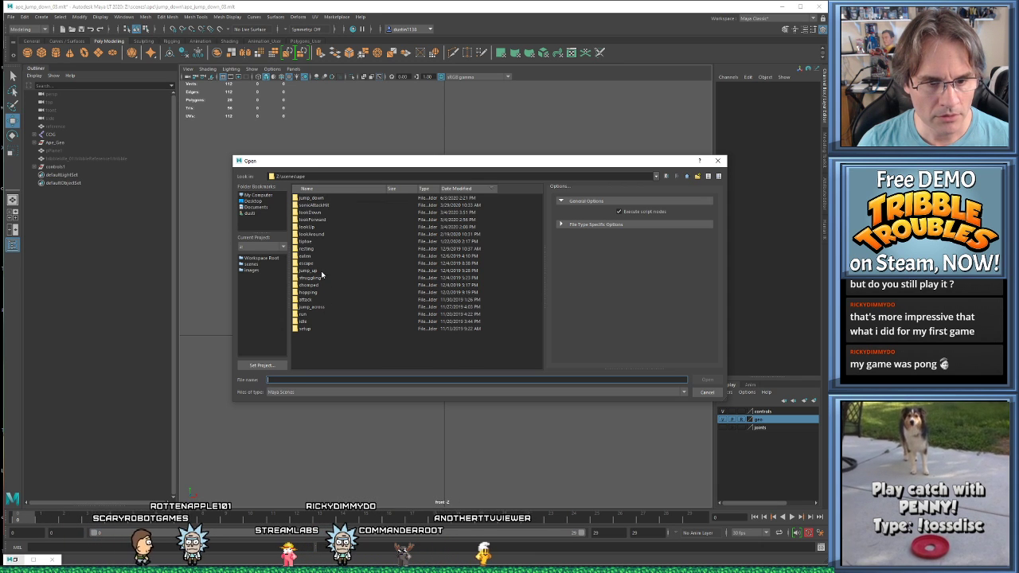
{"action": "left_click", "coordinate": [324, 190]}
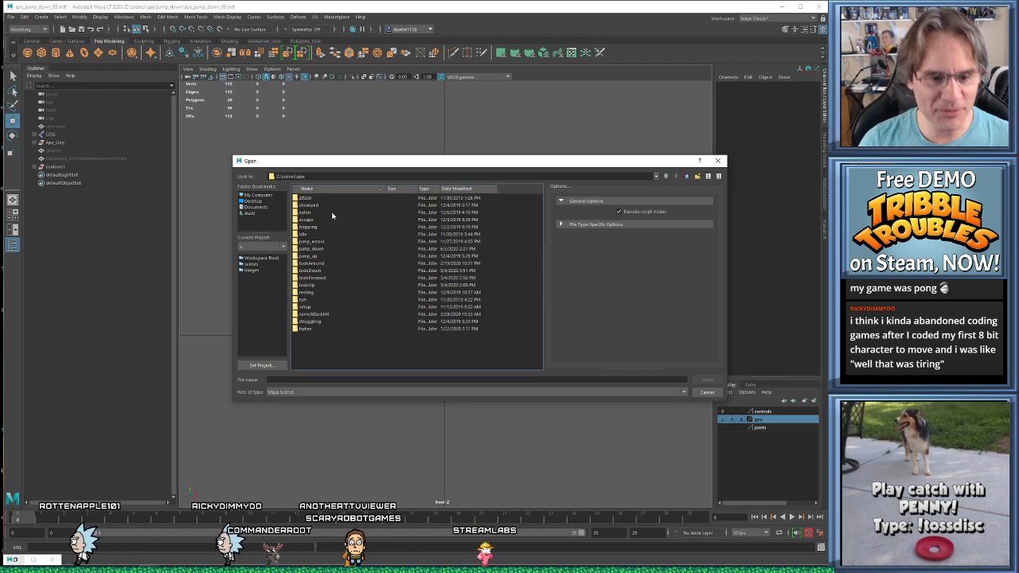
{"action": "double_click", "coordinate": [326, 254]}
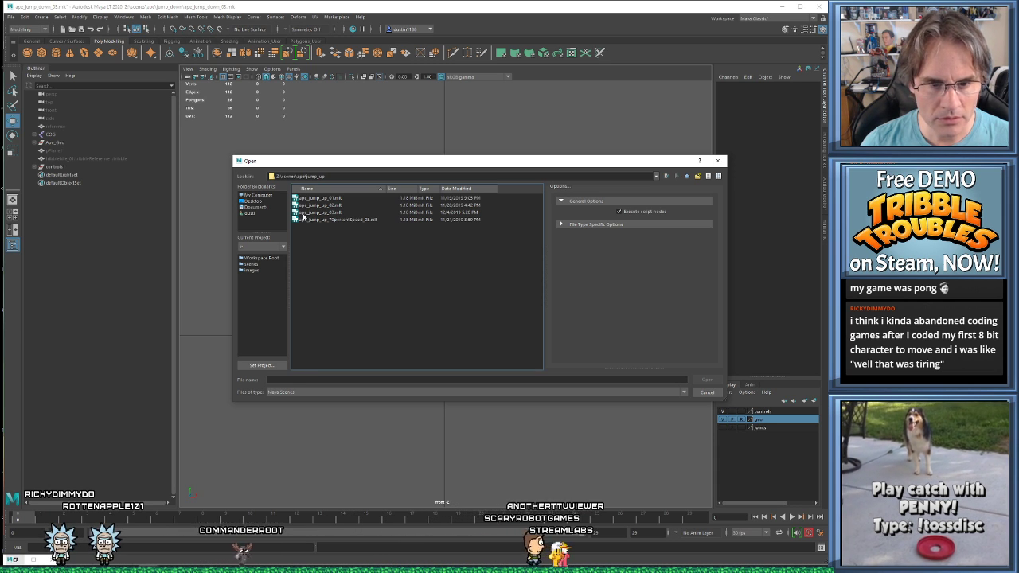
{"action": "double_click", "coordinate": [317, 212]}
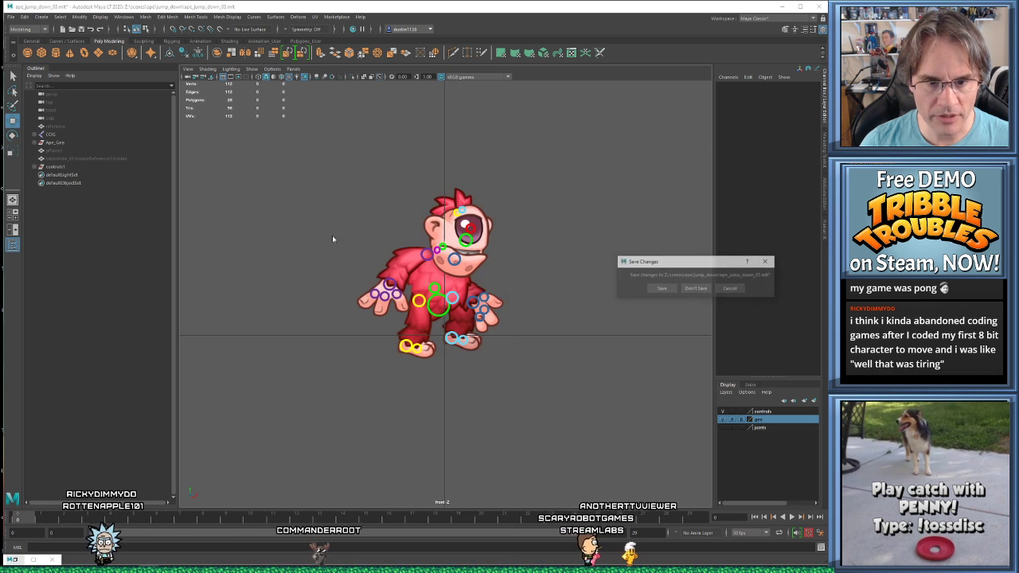
{"action": "left_click", "coordinate": [662, 289]}
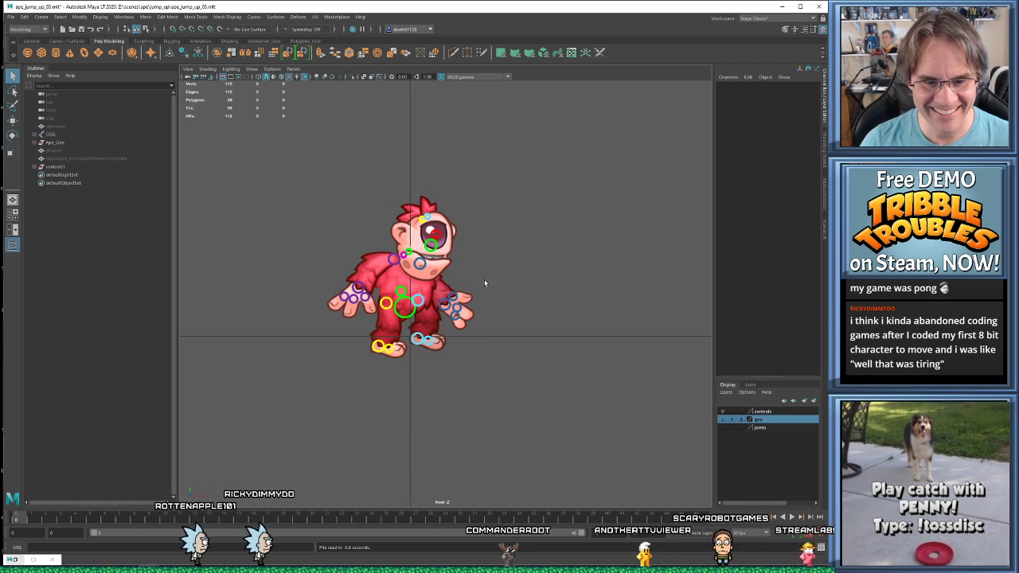
- Play back the ape's jump-up animation and select the rear hand control
{"action": "key", "text": "alt+v"}
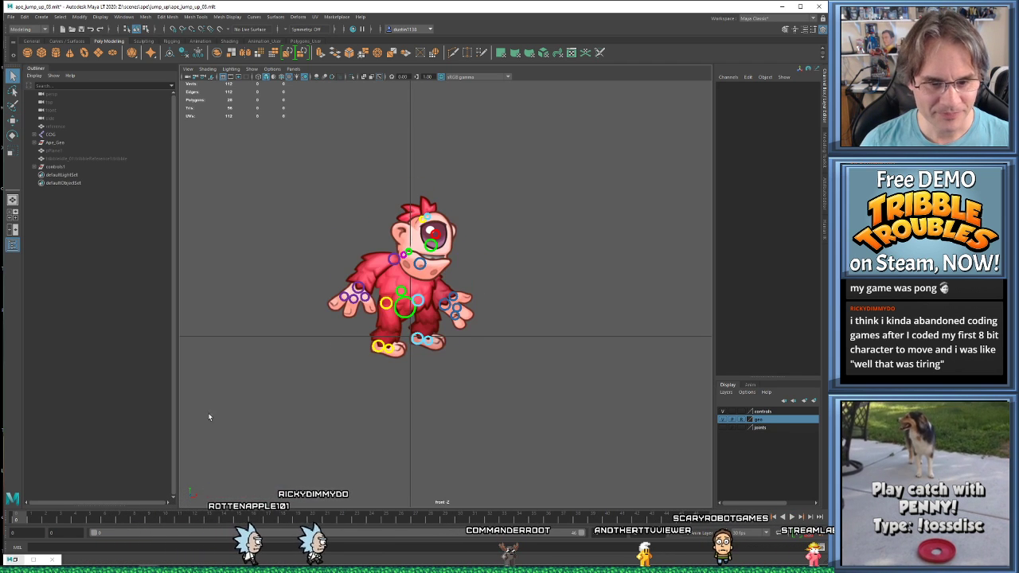
{"action": "key", "text": "alt+v"}
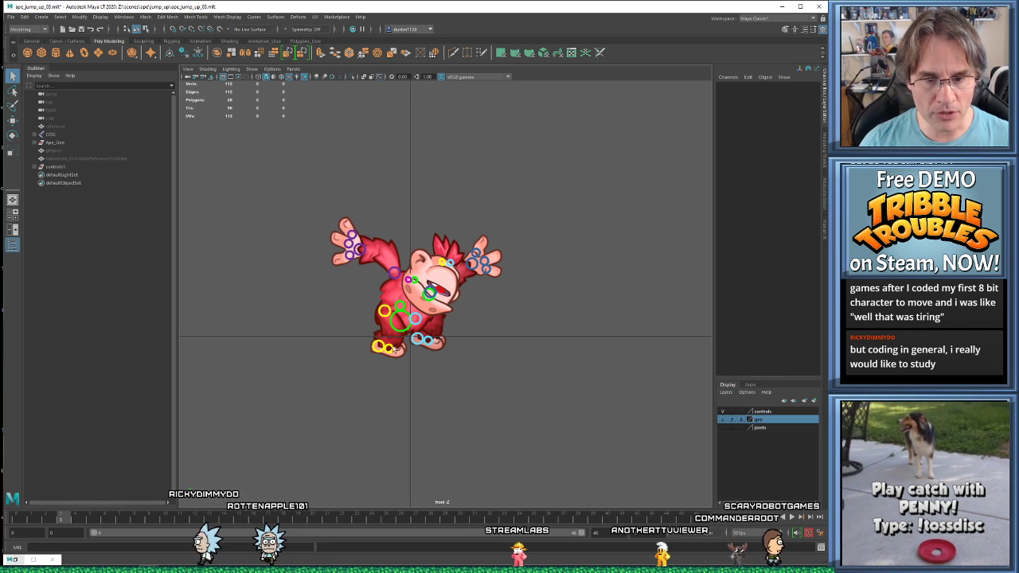
{"action": "left_click", "coordinate": [473, 267]}
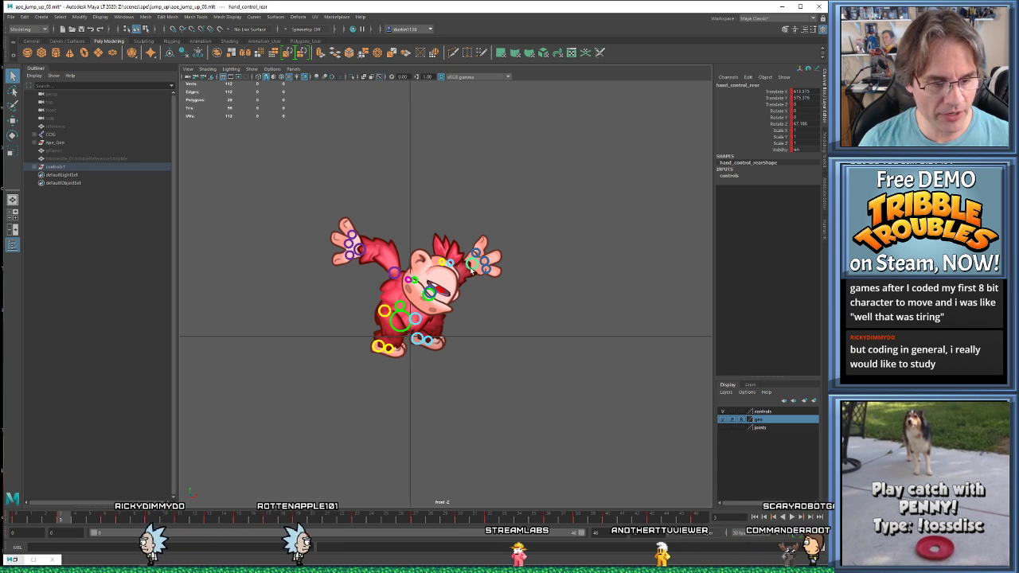
- Go to frame 0 and save the scene as a new version named ape_jump_up_04
{"action": "key", "text": "."}
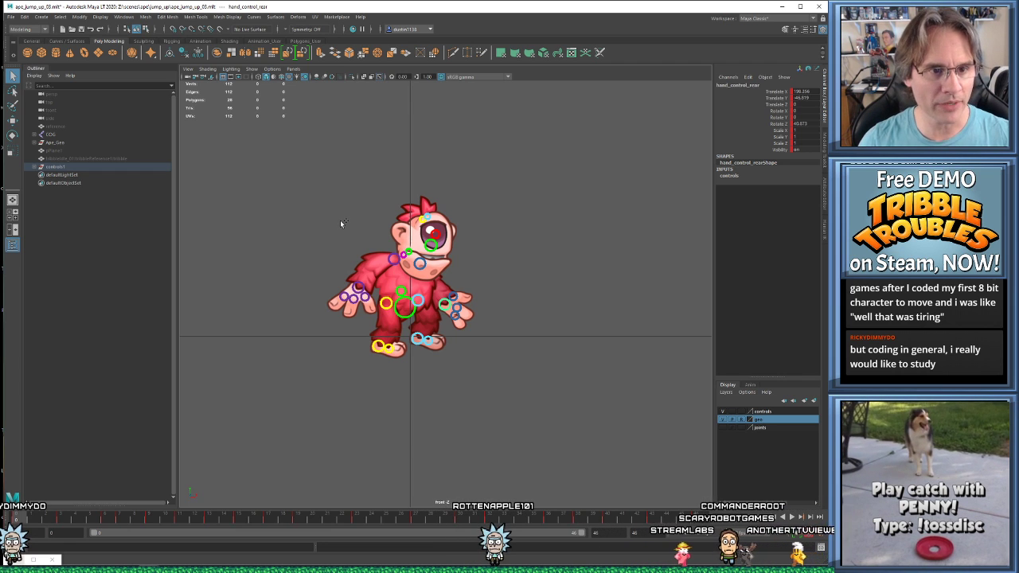
{"action": "key", "text": "ctrl+shift+s"}
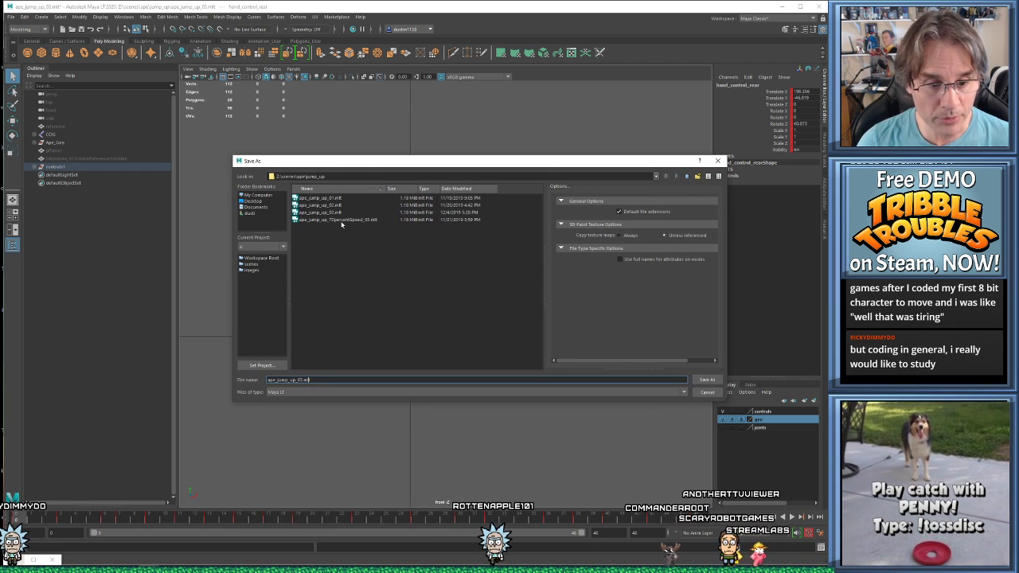
{"action": "key", "text": "Return"}
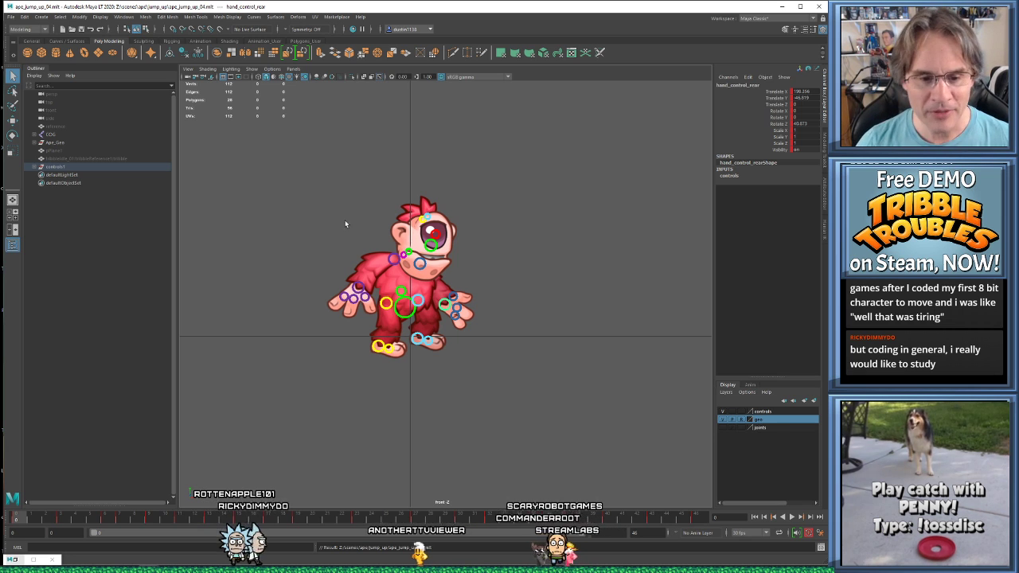
- Step between the keyframes at frames 3 and 6 to examine the rear hand's pose
{"action": "key", "text": "period"}
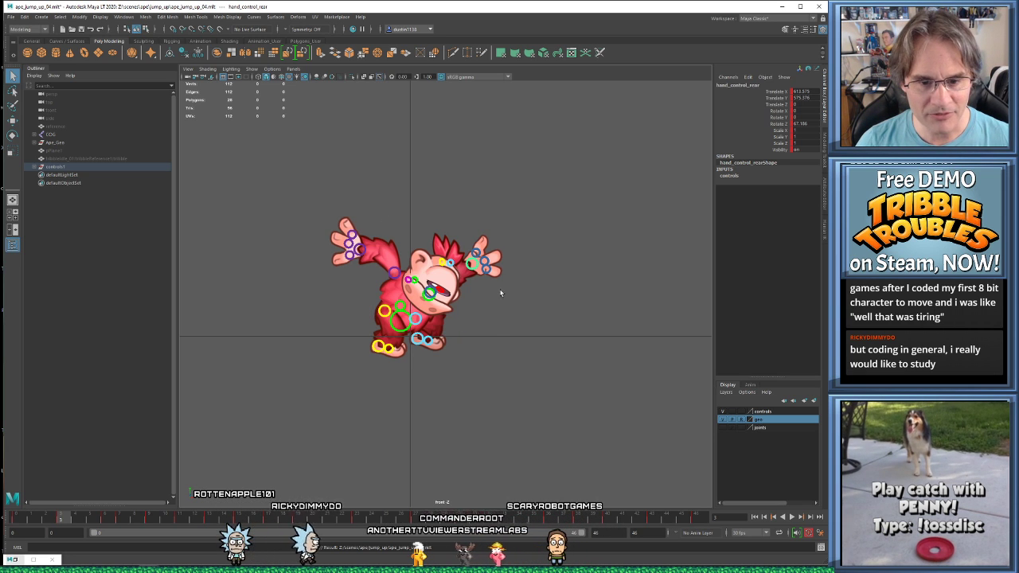
{"action": "key", "text": "period"}
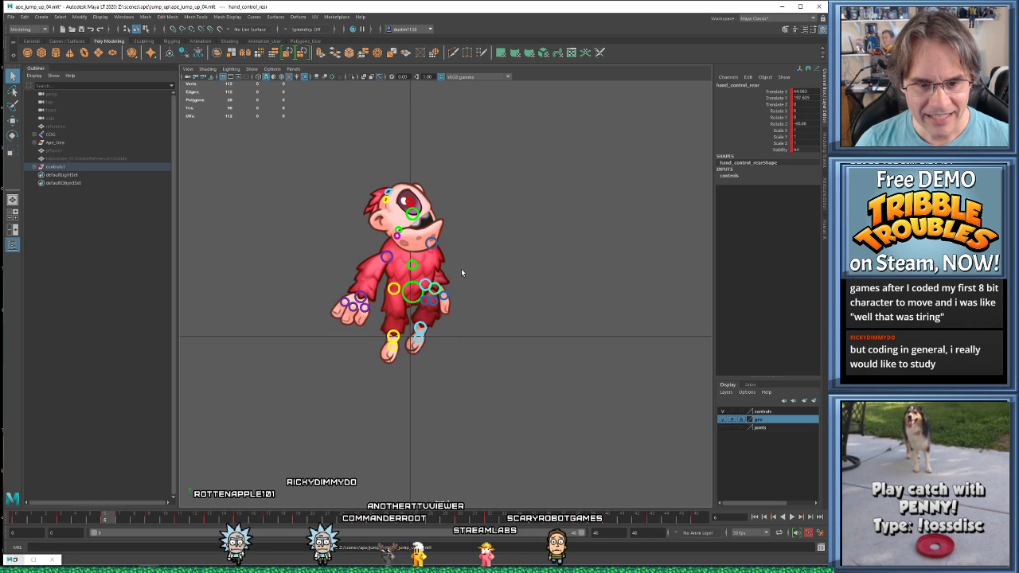
{"action": "key", "text": "comma"}
{"action": "key", "text": "period"}
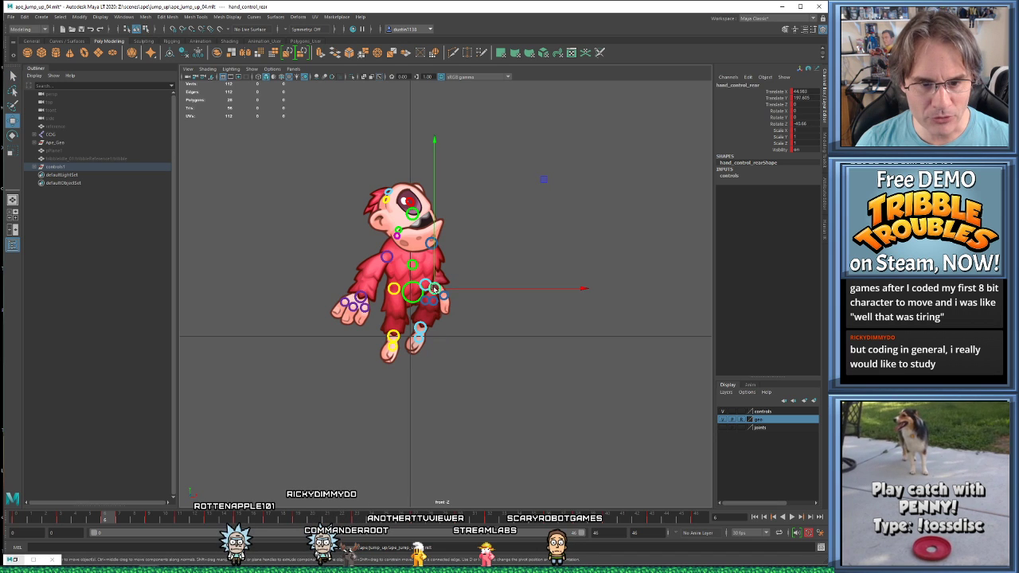
{"action": "left_click_drag", "start_coordinate": [434, 288], "coordinate": [460, 243]}
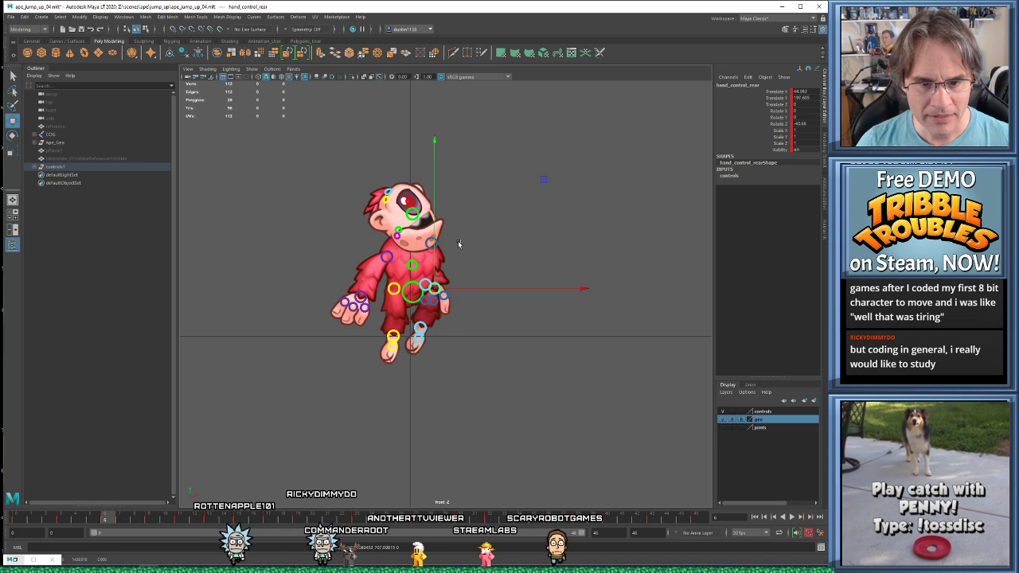
{"action": "key", "text": "comma"}
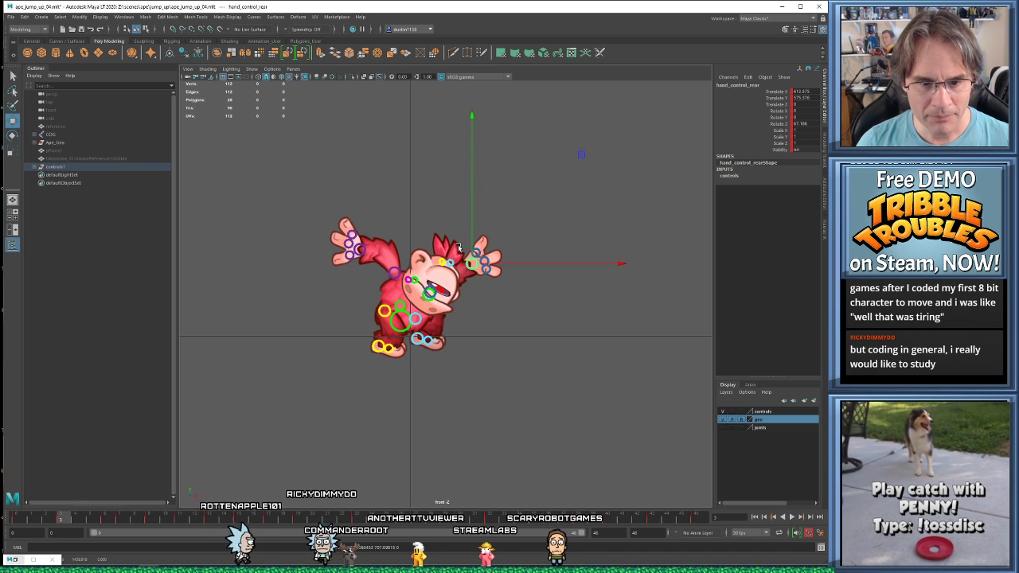
- At frame 3, move the front hand control across the ape's body and rotate the hand to point forward
{"action": "left_click", "coordinate": [366, 258]}
{"action": "key", "text": "comma"}
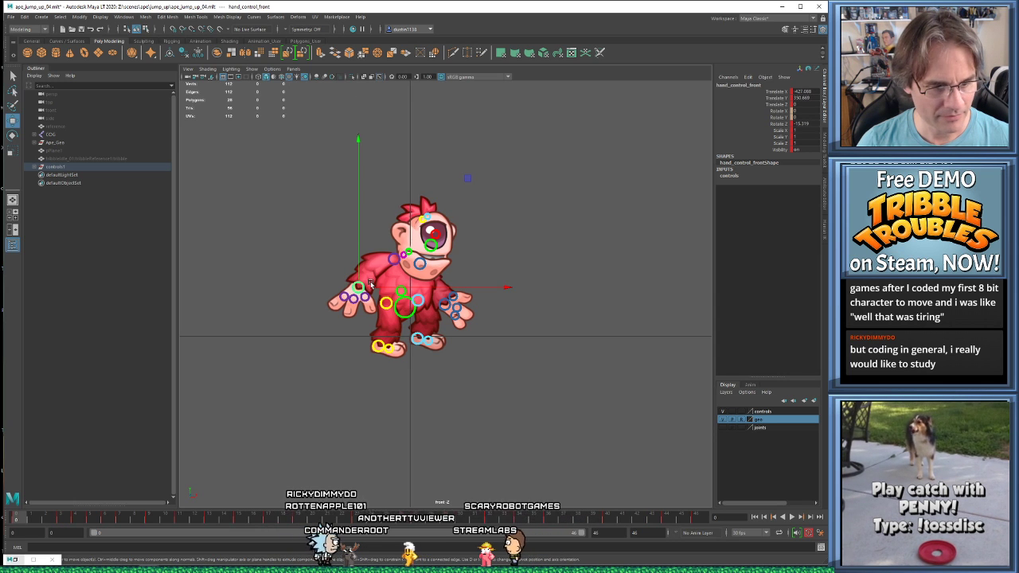
{"action": "key", "text": "period"}
{"action": "left_click_drag", "start_coordinate": [362, 251], "coordinate": [441, 306]}
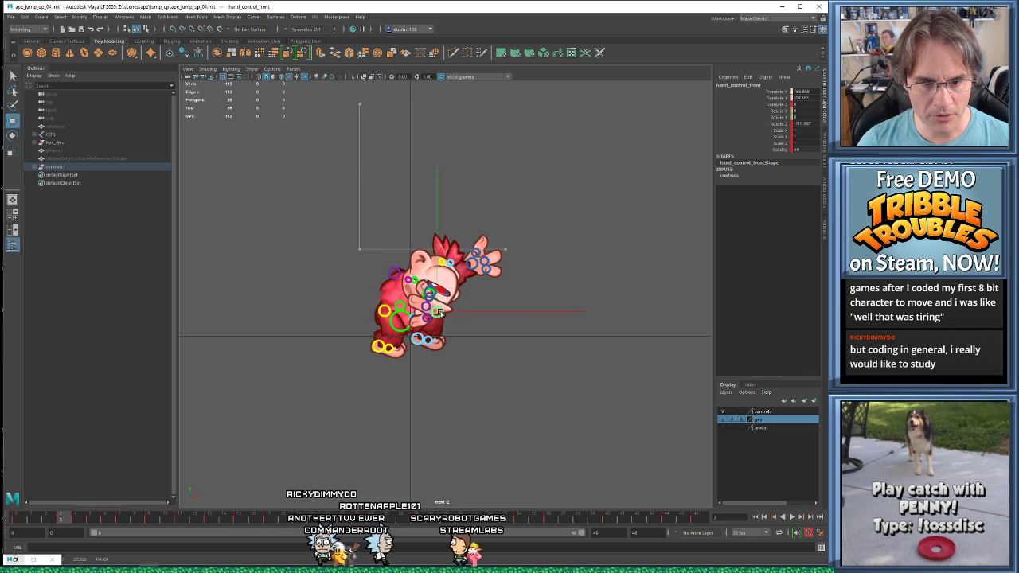
{"action": "key", "text": "e"}
{"action": "left_click_drag", "start_coordinate": [358, 422], "coordinate": [524, 243]}
{"action": "key", "text": "w"}
- Shift the front shoulder control forward at frame 3 and reselect the front hand control to adjust its placement
{"action": "left_click_drag", "start_coordinate": [455, 312], "coordinate": [415, 275]}
{"action": "left_click", "coordinate": [408, 275]}
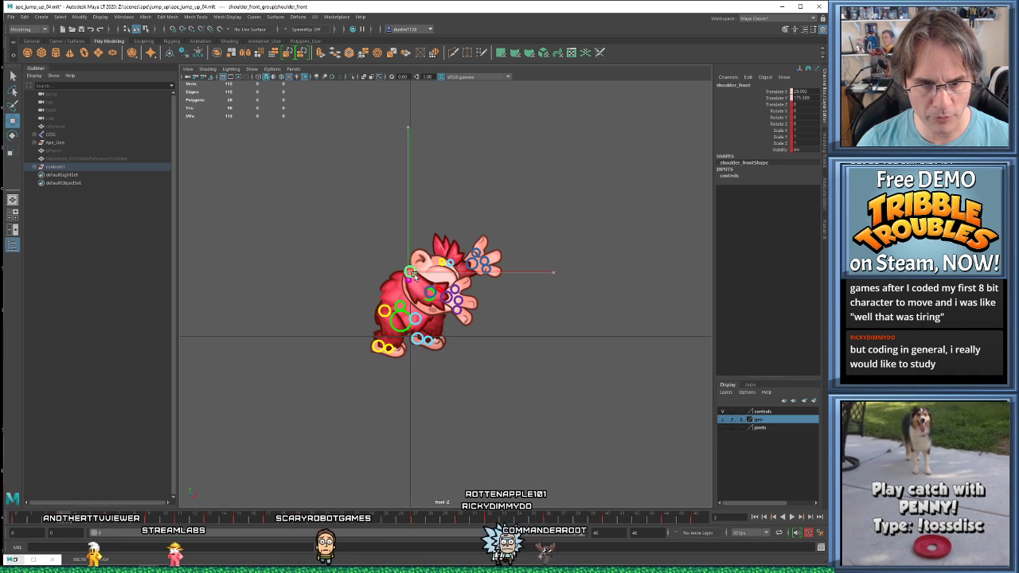
{"action": "left_click", "coordinate": [460, 298]}
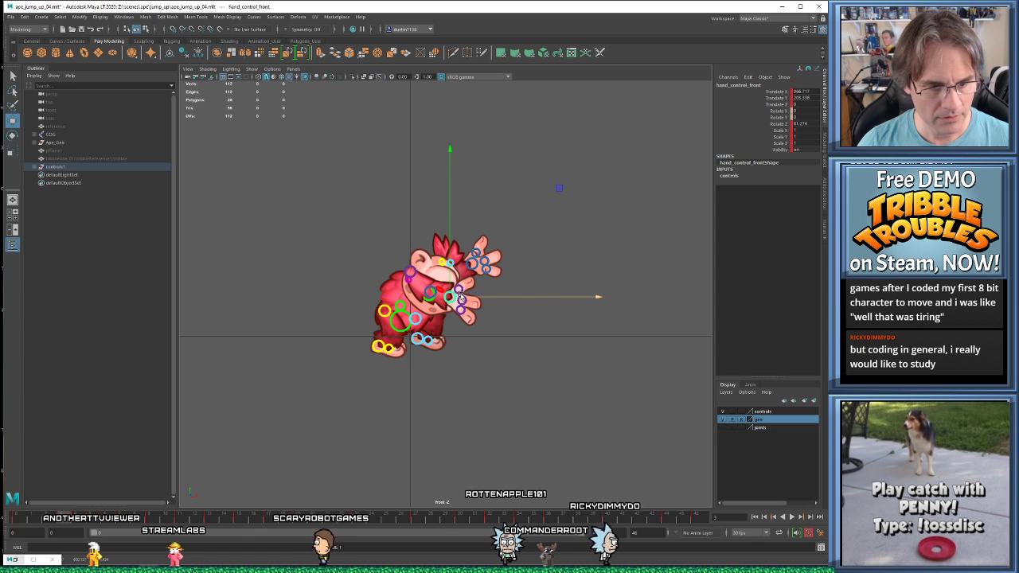
- At frame 6, move the front hand control forward across the ape's body and rotate the hand to point down
{"action": "key", "text": "period"}
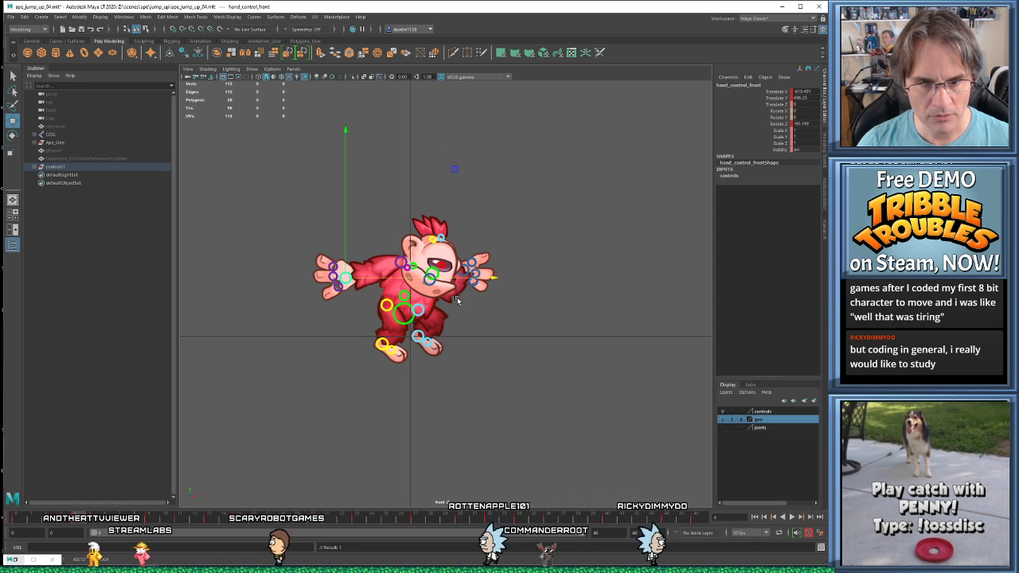
{"action": "key", "text": "period"}
{"action": "key", "text": "period"}
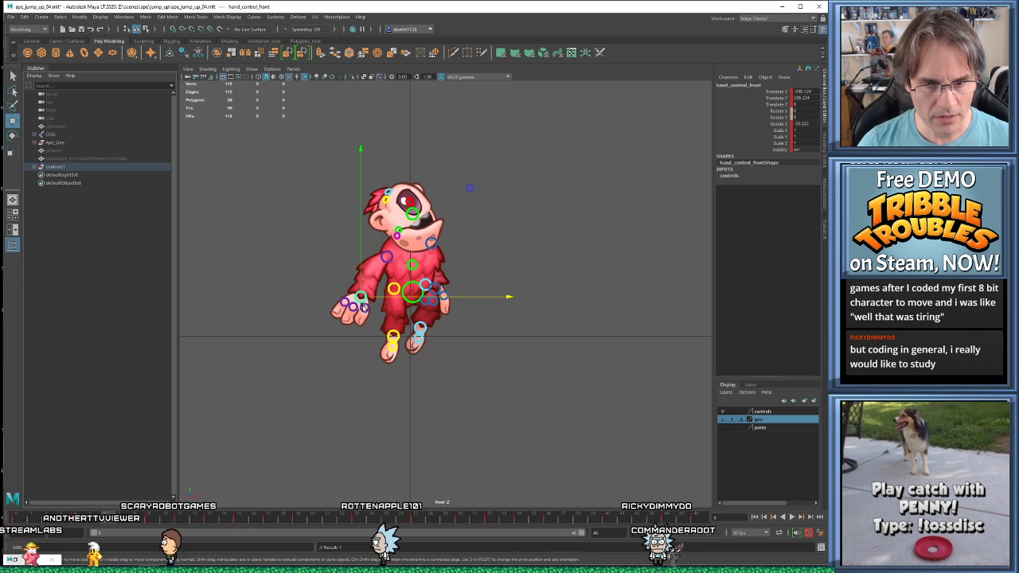
{"action": "left_click_drag", "start_coordinate": [360, 298], "coordinate": [435, 301]}
{"action": "key", "text": "e"}
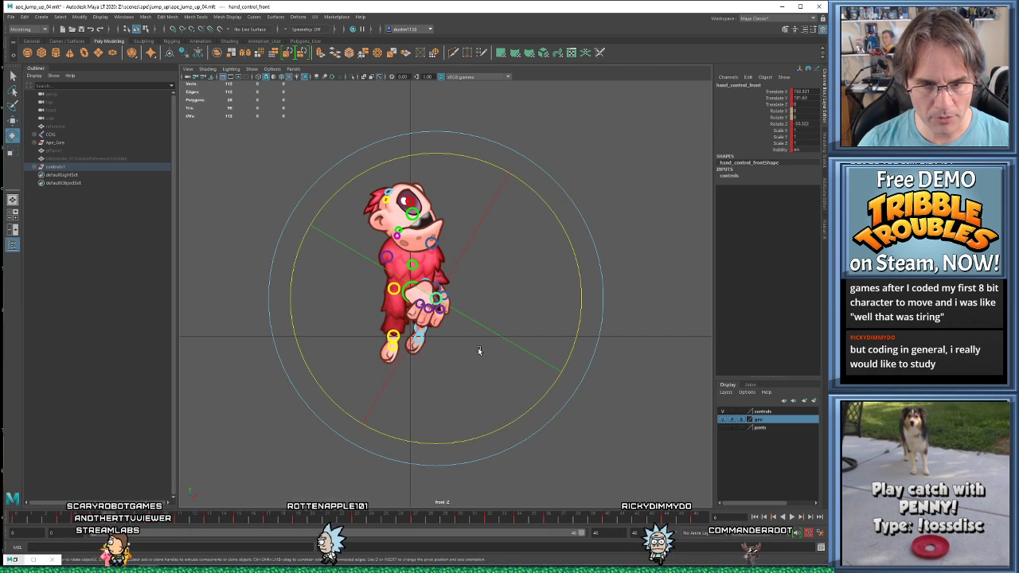
{"action": "left_click_drag", "start_coordinate": [504, 415], "coordinate": [561, 349]}
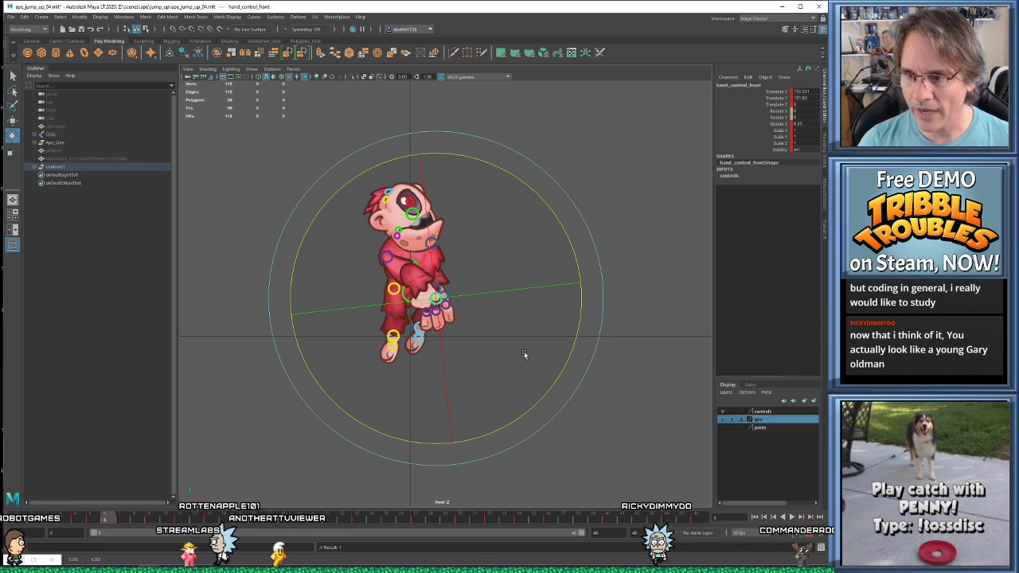
- Shift the front shoulder control slightly forward and down at frame 6, and reselect the front hand control
{"action": "key", "text": "w"}
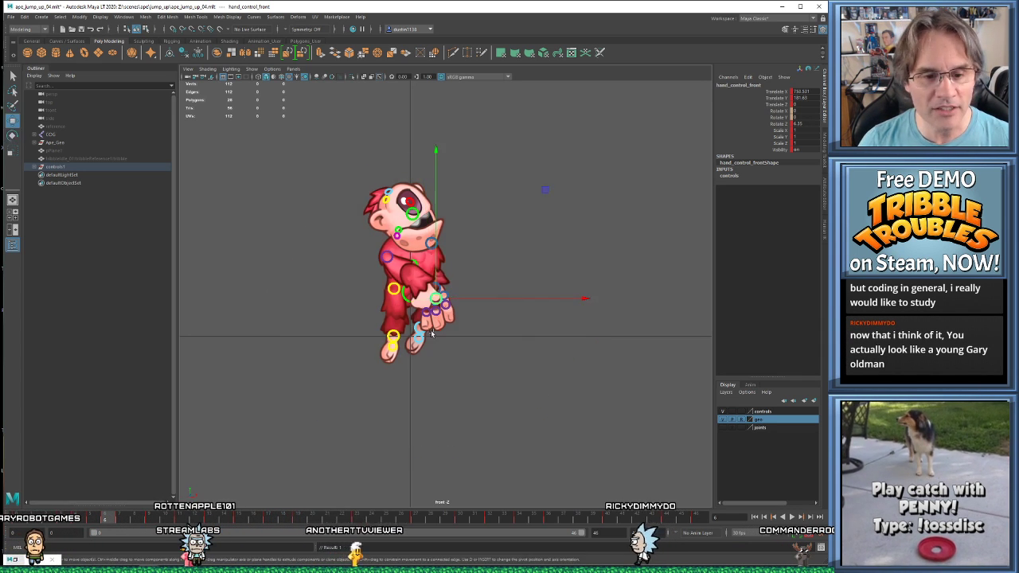
{"action": "left_click", "coordinate": [386, 259]}
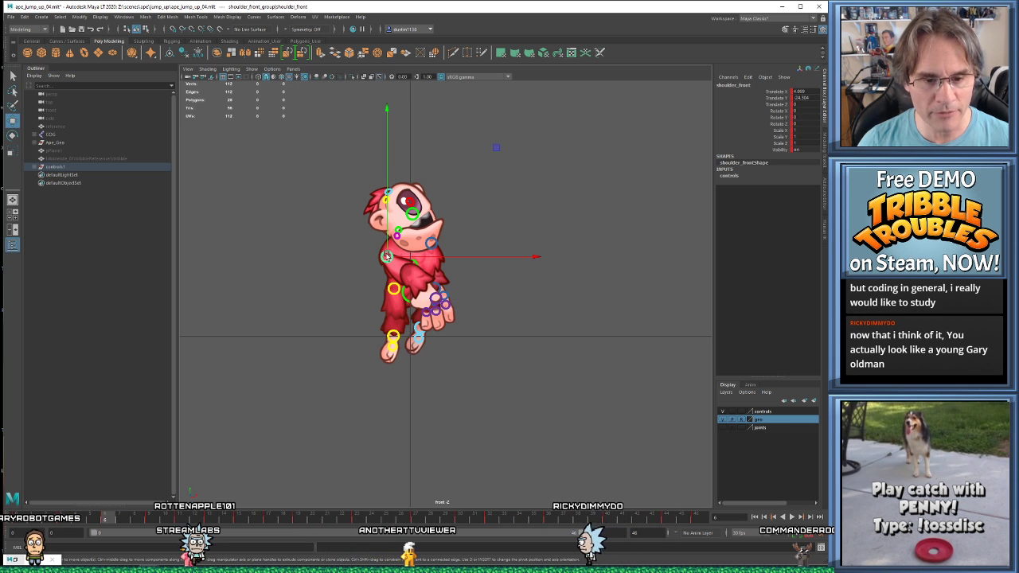
{"action": "left_click_drag", "start_coordinate": [386, 256], "coordinate": [395, 268]}
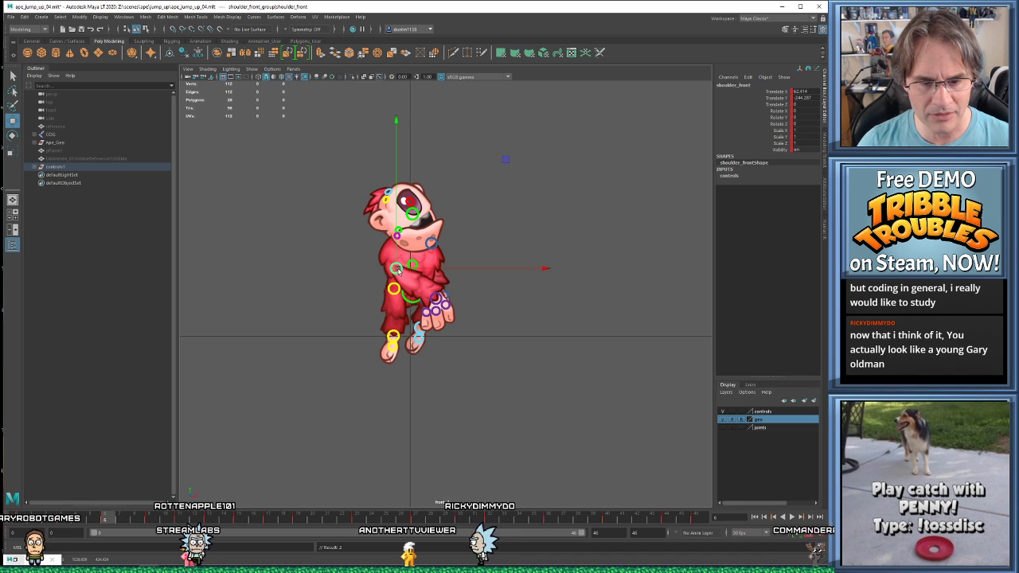
{"action": "left_click", "coordinate": [437, 298]}
- Compare frame 6 with the preceding frame, lower the front hand slightly at frame 6 and rotate its fingers further forward
{"action": "key", "text": "comma"}
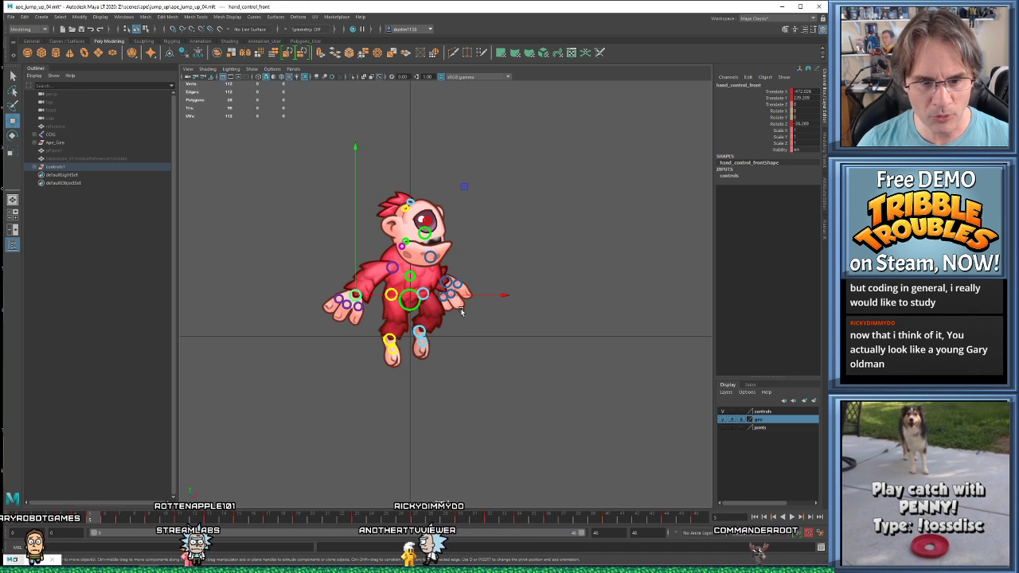
{"action": "key", "text": "period"}
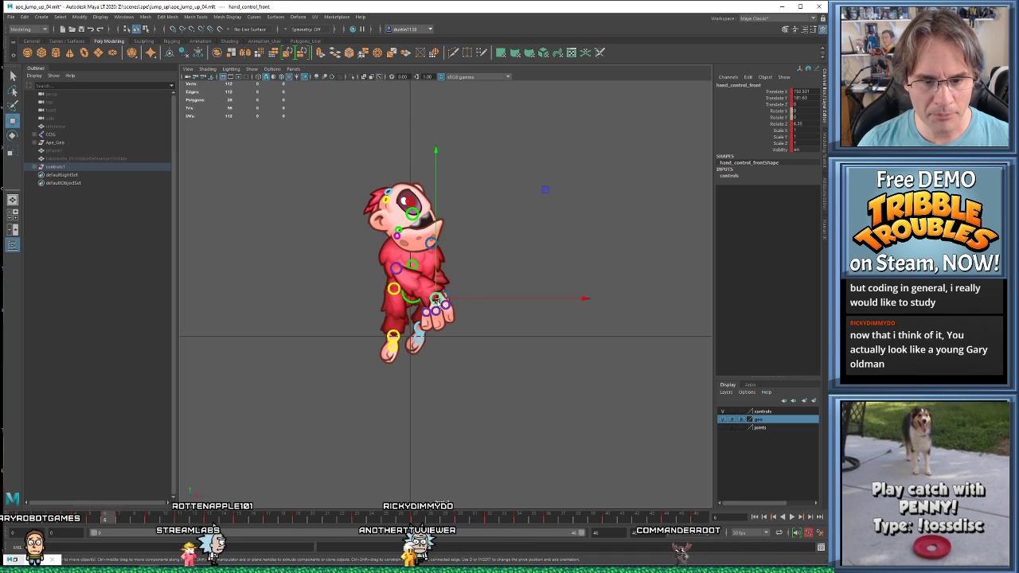
{"action": "left_click_drag", "start_coordinate": [437, 300], "coordinate": [423, 308]}
{"action": "key", "text": "e"}
{"action": "left_click_drag", "start_coordinate": [520, 416], "coordinate": [538, 373]}
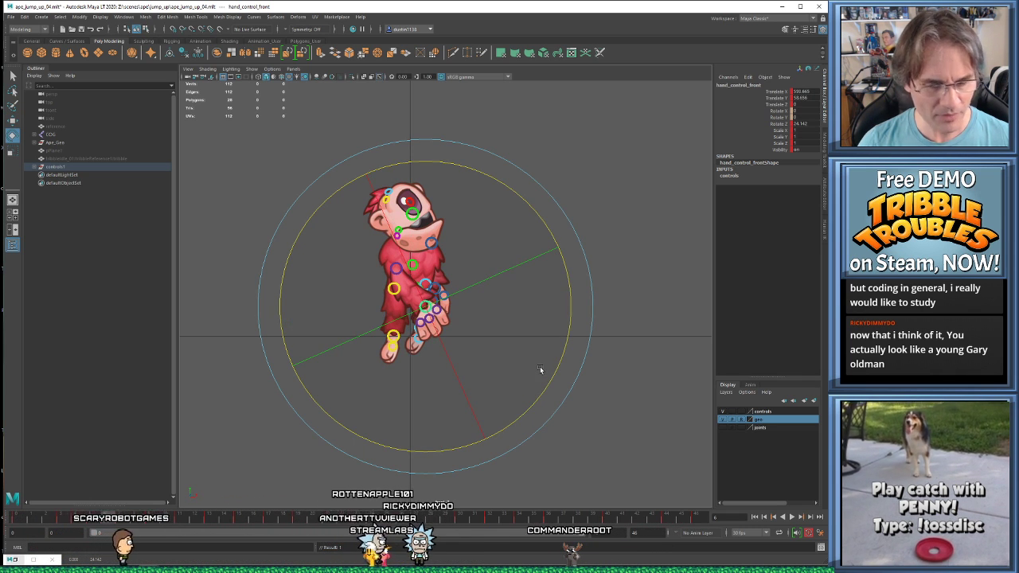
{"action": "key", "text": "comma"}
{"action": "key", "text": "period"}
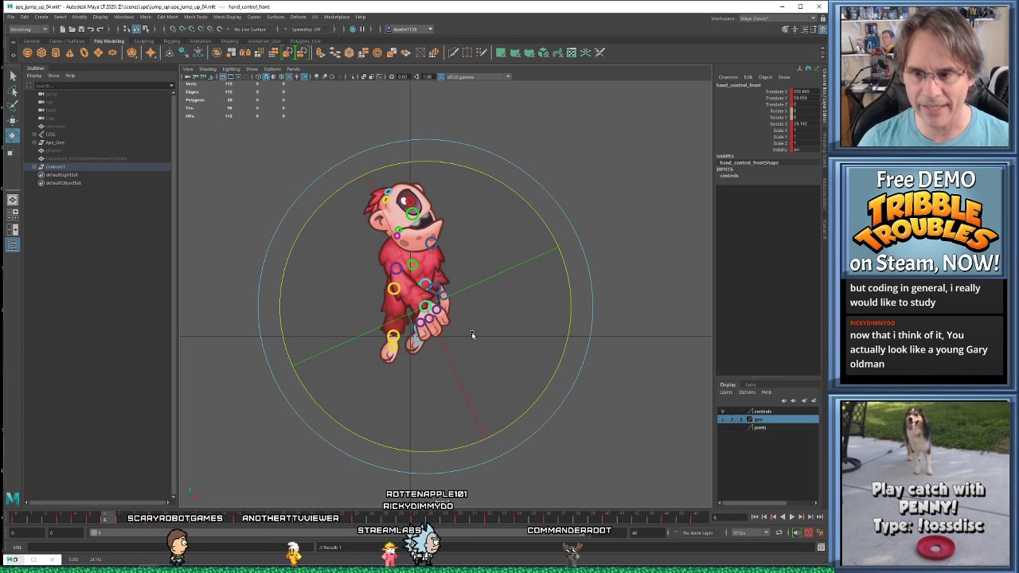
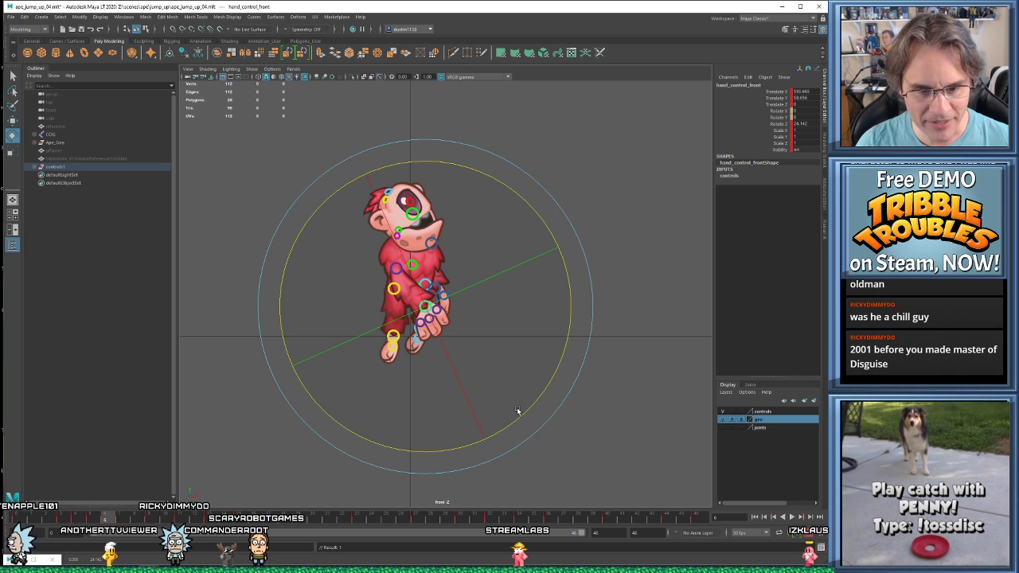
- Step between the keyframes at frames 6, 7 and 9 to examine the front hand's pose
{"action": "key", "text": "ctrl+z"}
{"action": "key", "text": "w"}
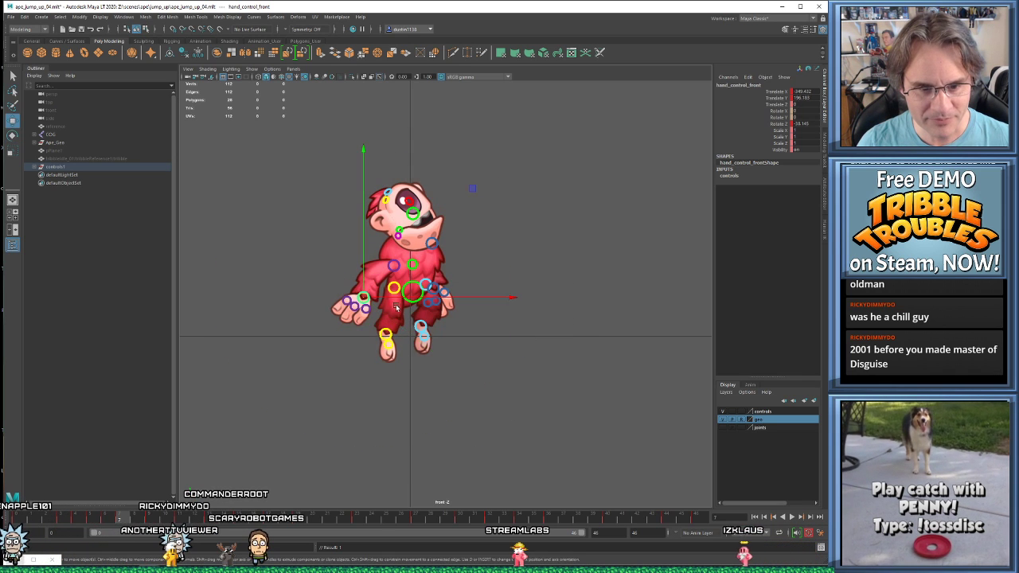
{"action": "key", "text": "comma"}
{"action": "key", "text": "period"}
{"action": "key", "text": "period"}
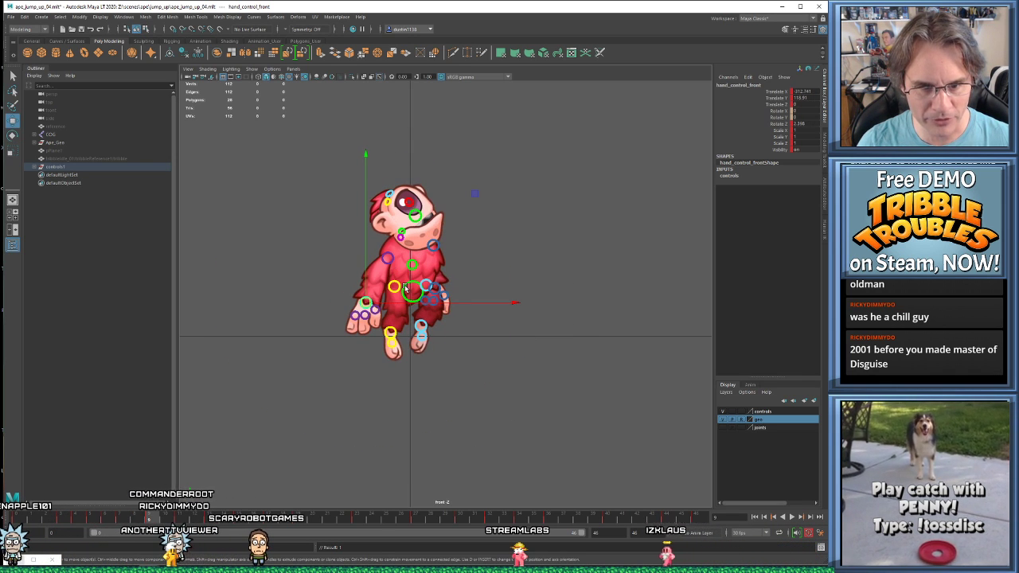
{"action": "key", "text": "comma"}
{"action": "key", "text": "comma"}
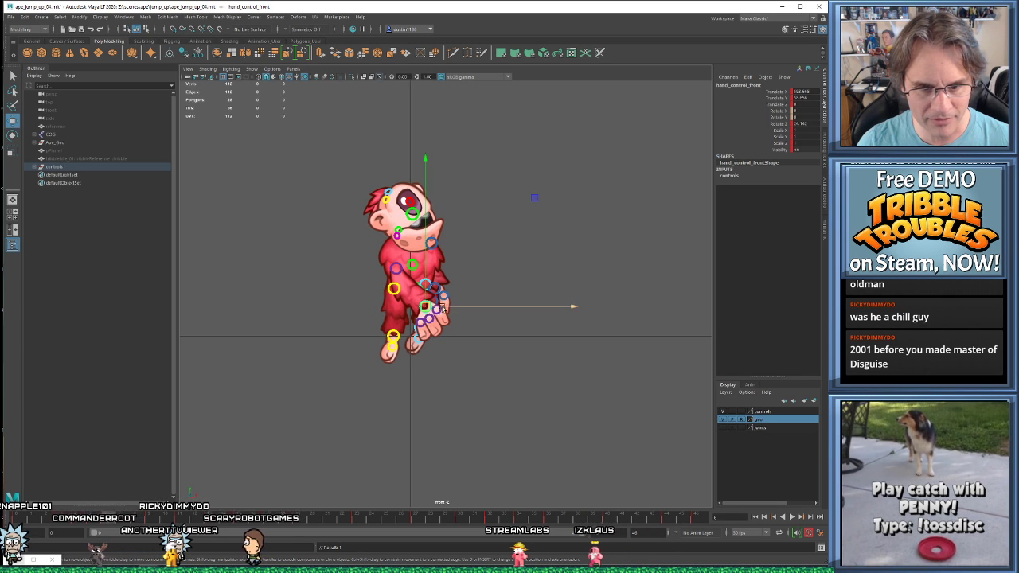
- Try moving the front hand control forward toward the hip at frame 7, and undo the move
{"action": "key", "text": "period"}
{"action": "left_click_drag", "start_coordinate": [365, 298], "coordinate": [393, 304]}
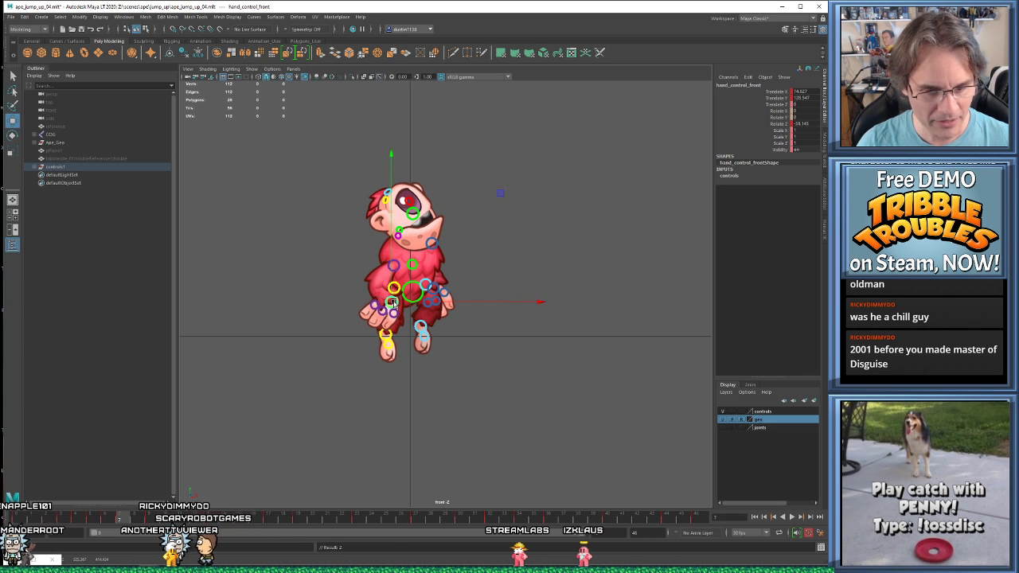
{"action": "key", "text": "ctrl+z"}
- Play back the animation and step through the keyframes from frame 5 to 11 to examine the front arm's motion
{"action": "key", "text": "period"}
{"action": "key", "text": "period"}
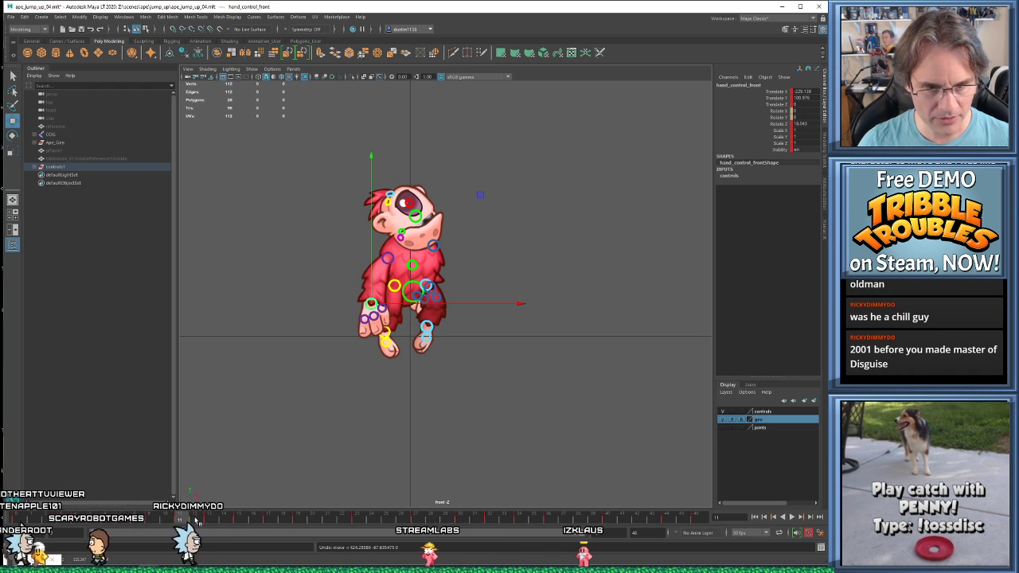
{"action": "key", "text": "alt+v"}
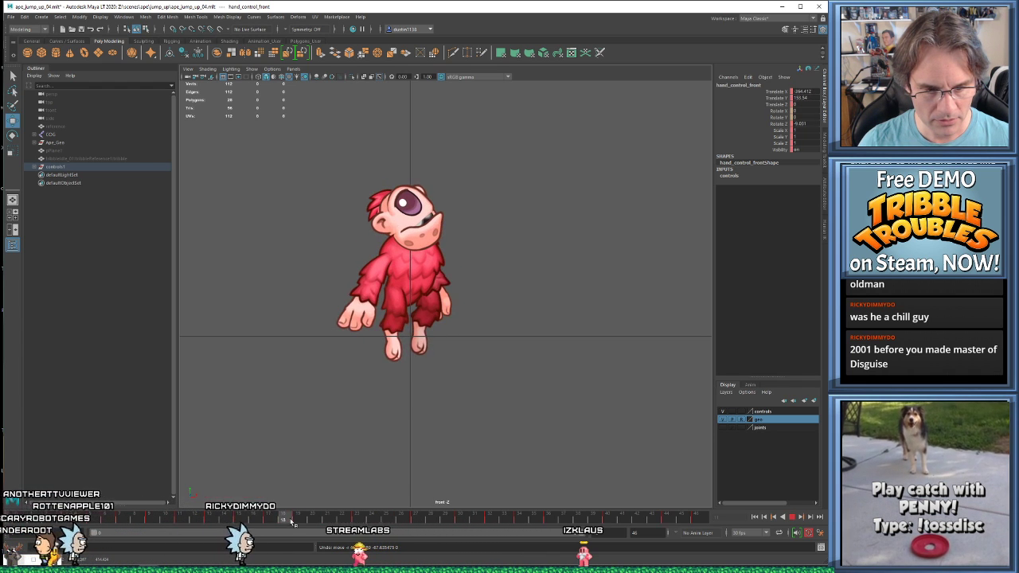
{"action": "key", "text": "alt+v"}
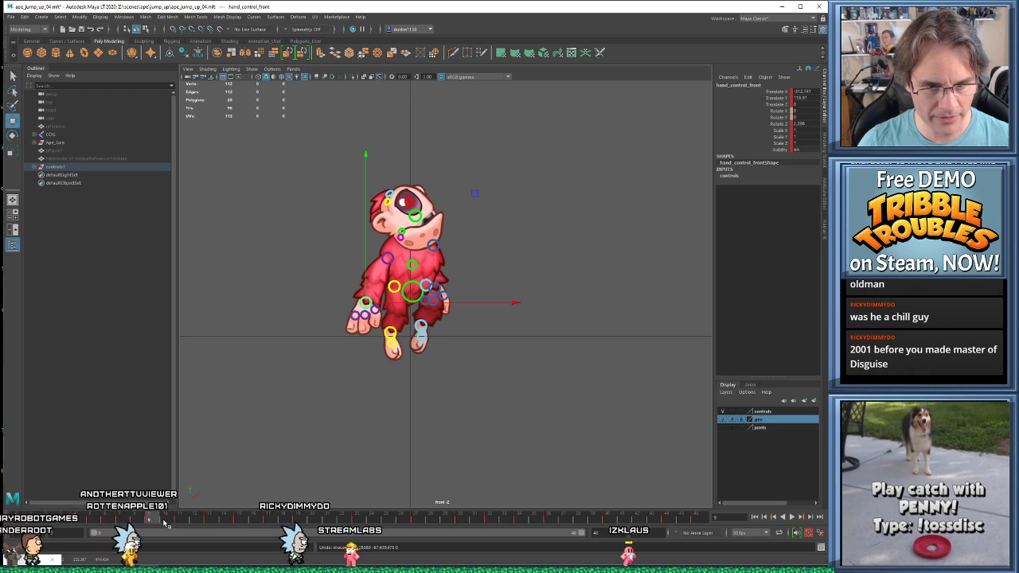
{"action": "key", "text": "comma"}
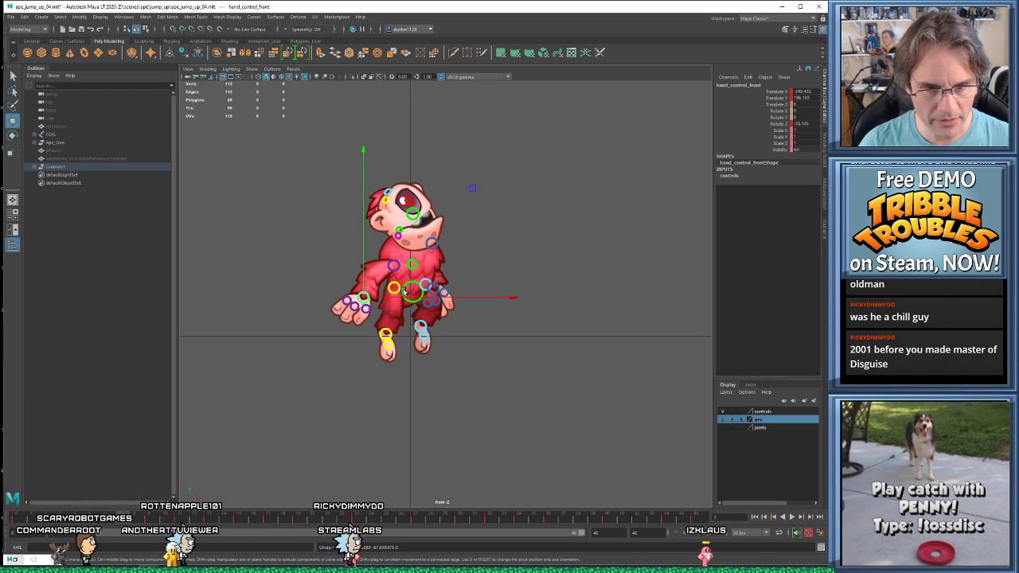
{"action": "key", "text": "period"}
{"action": "key", "text": "comma"}
{"action": "key", "text": "comma"}
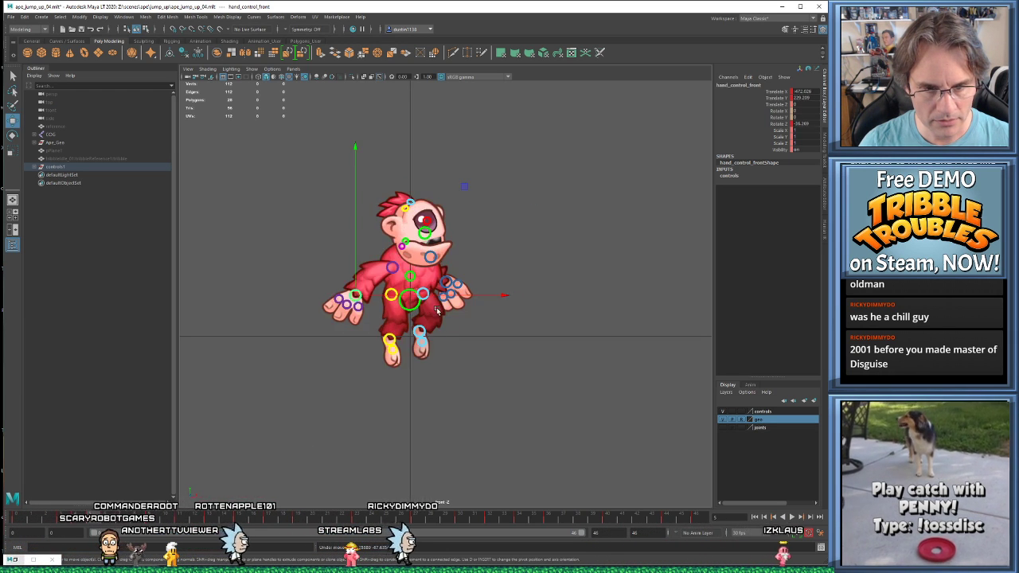
{"action": "key", "text": "period"}
{"action": "key", "text": "period"}
{"action": "key", "text": "period"}
{"action": "key", "text": "comma"}
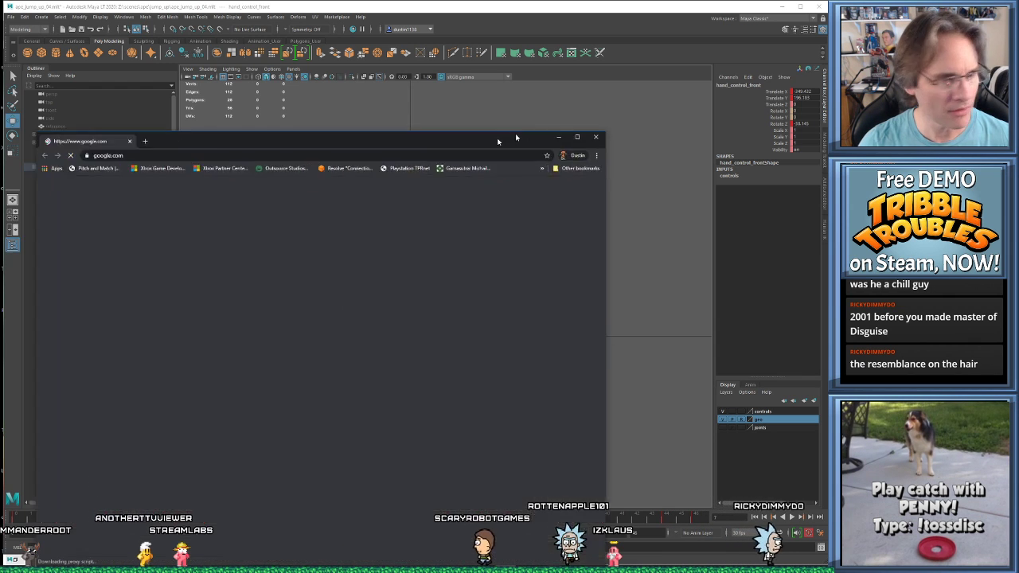
- Switch to the web browser and search Google Images for "gary oldman criminal law"
{"action": "left_click_drag", "start_coordinate": [498, 141], "coordinate": [637, 110]}
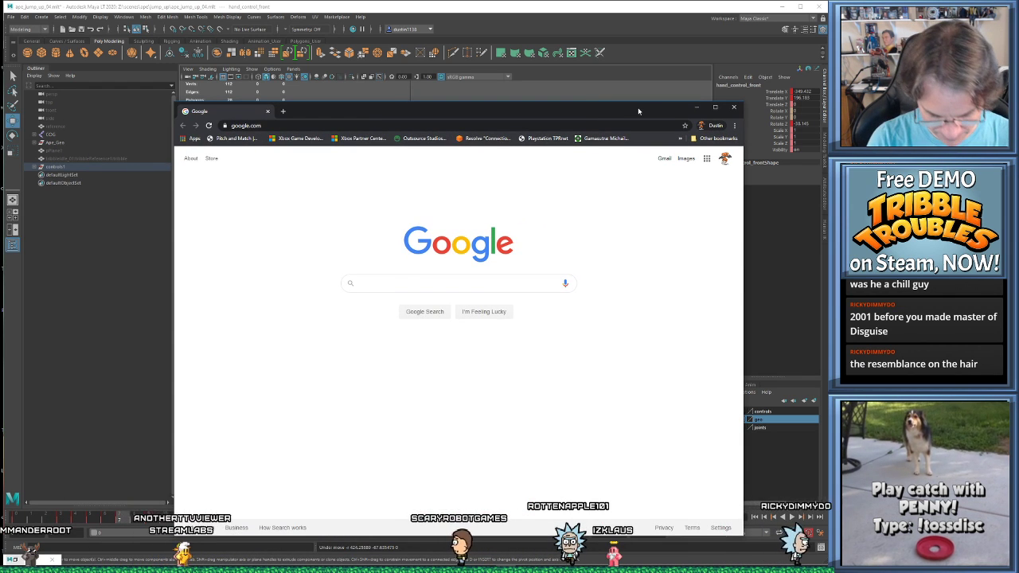
{"action": "type", "text": "gary old"}
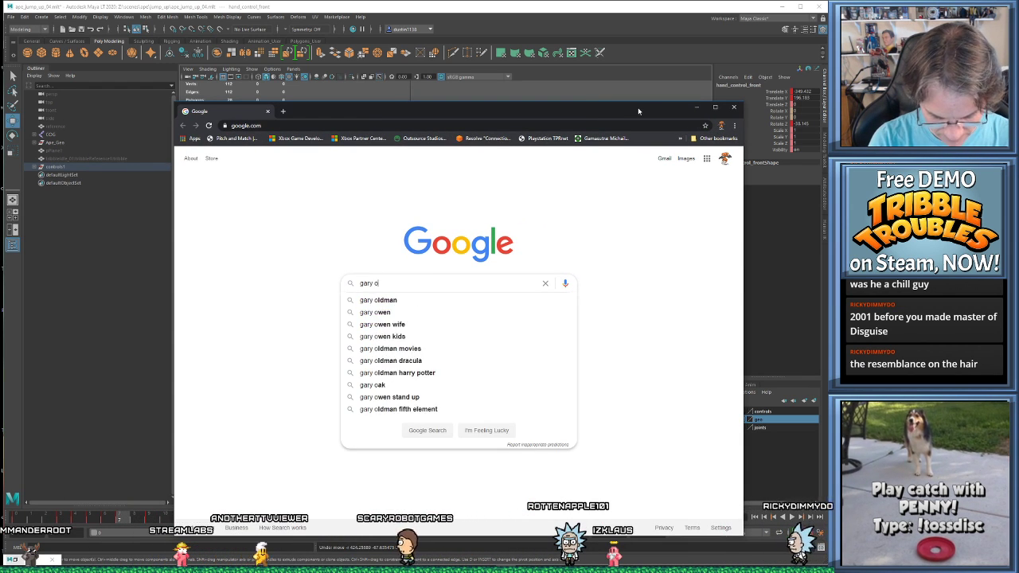
{"action": "type", "text": "man criminal law"}
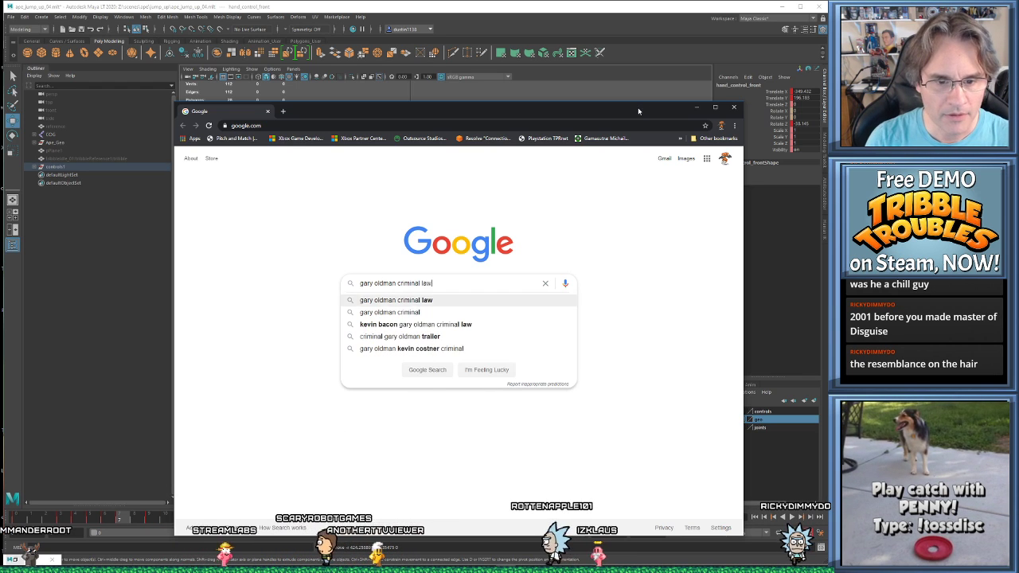
{"action": "key", "text": "Return"}
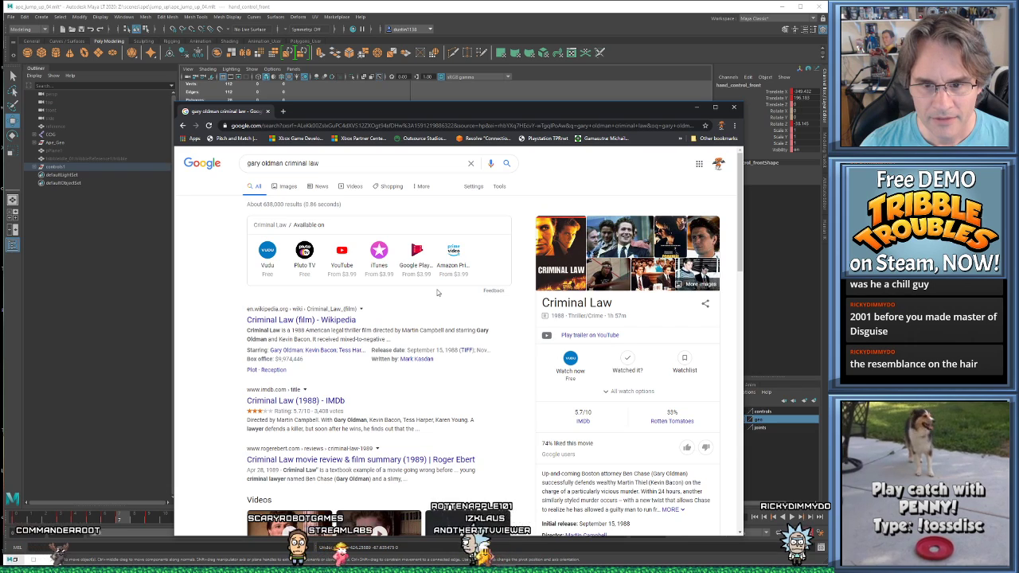
{"action": "left_click", "coordinate": [290, 188]}
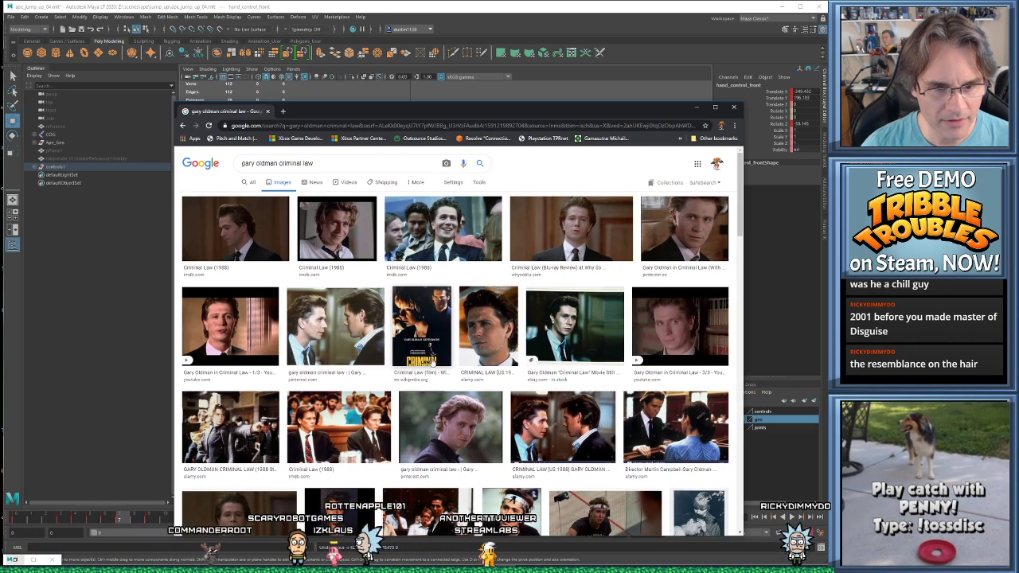
- View several of the Criminal Law film stills in enlarged preview and look through the image results
{"action": "left_click", "coordinate": [229, 312]}
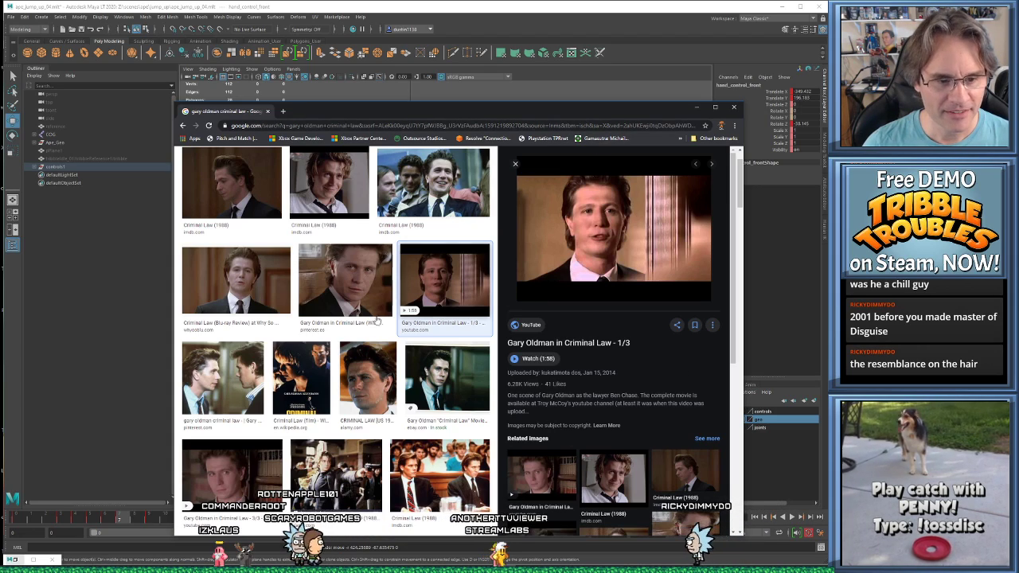
{"action": "left_click", "coordinate": [289, 267]}
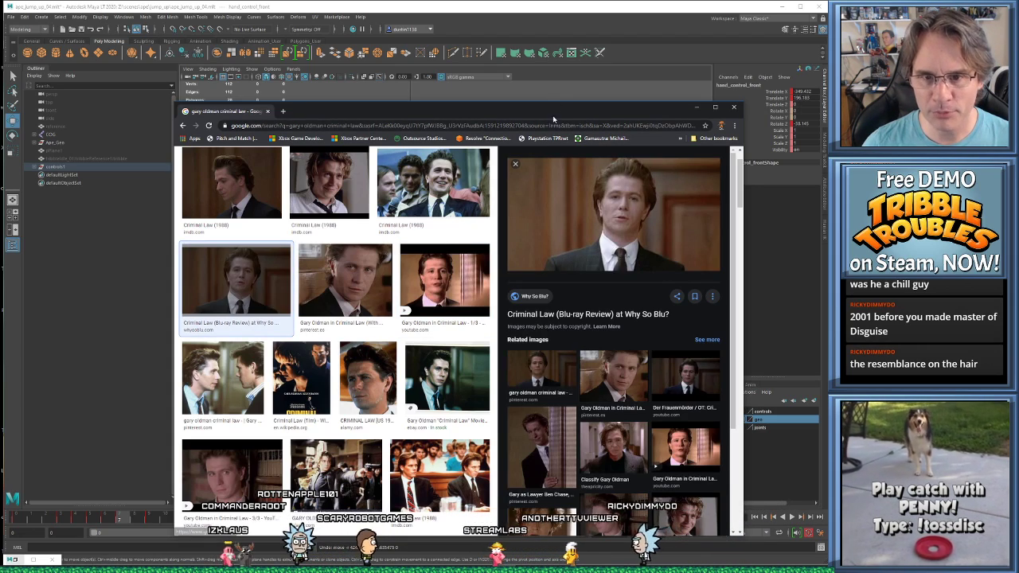
{"action": "left_click_drag", "start_coordinate": [554, 116], "coordinate": [501, 104]}
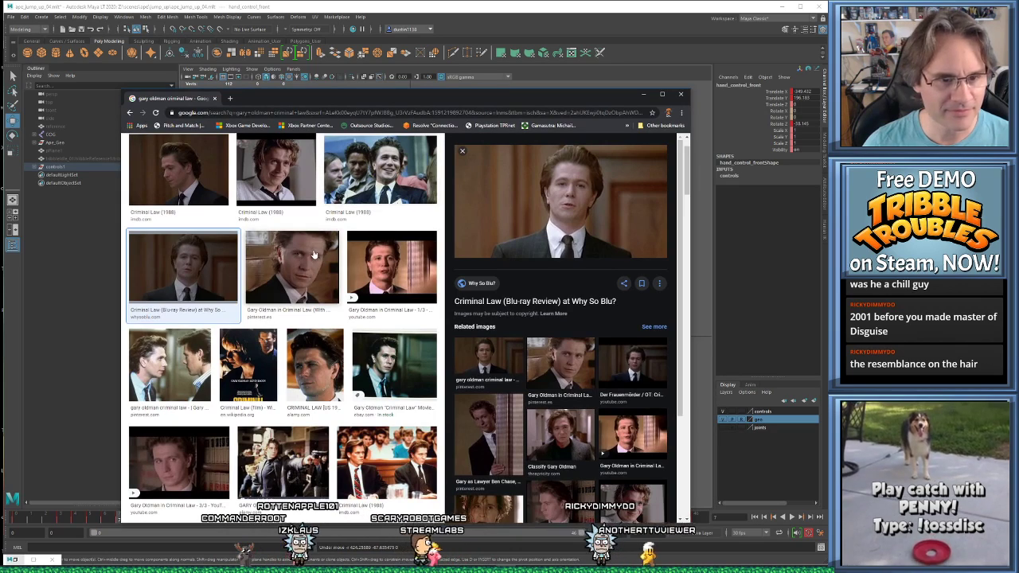
{"action": "left_click", "coordinate": [275, 169]}
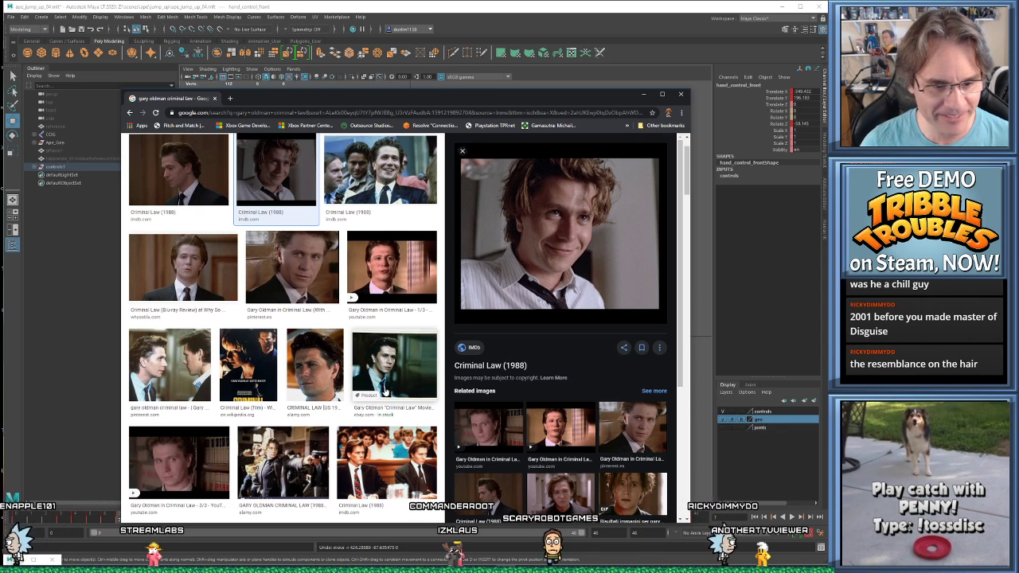
{"action": "scroll", "coordinate": [367, 377], "scroll_direction": "up", "scroll_amount": 2}
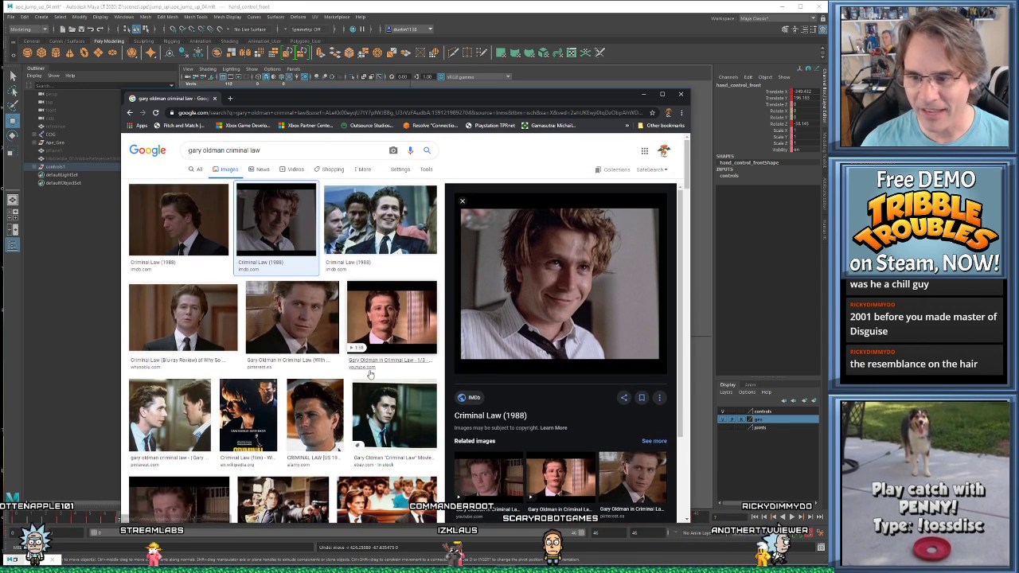
{"action": "scroll", "coordinate": [368, 374], "scroll_direction": "down", "scroll_amount": 1}
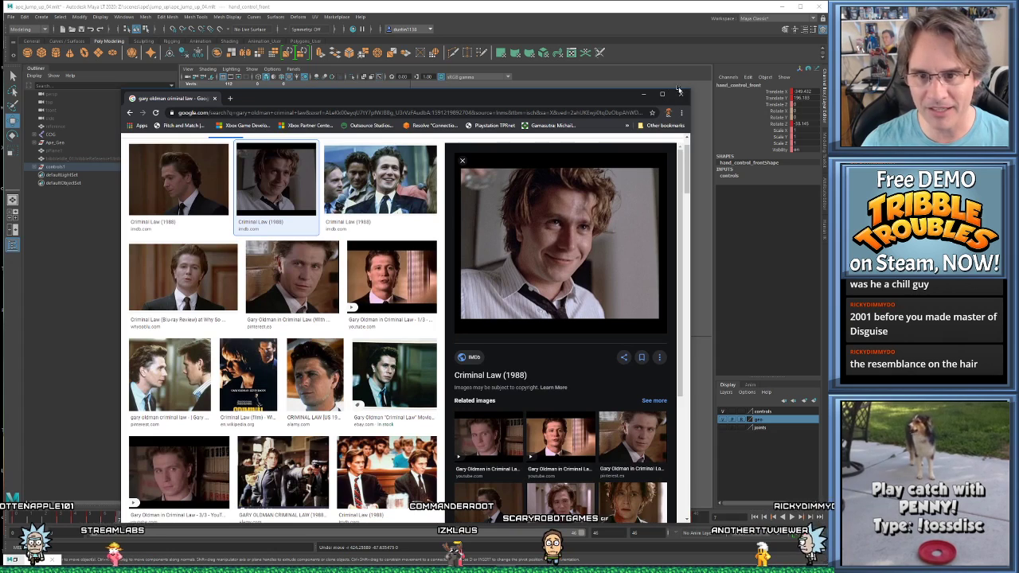
- Return to Maya and compare the front hand's pose at frame 7 with the following keyframe
{"action": "left_click", "coordinate": [643, 94]}
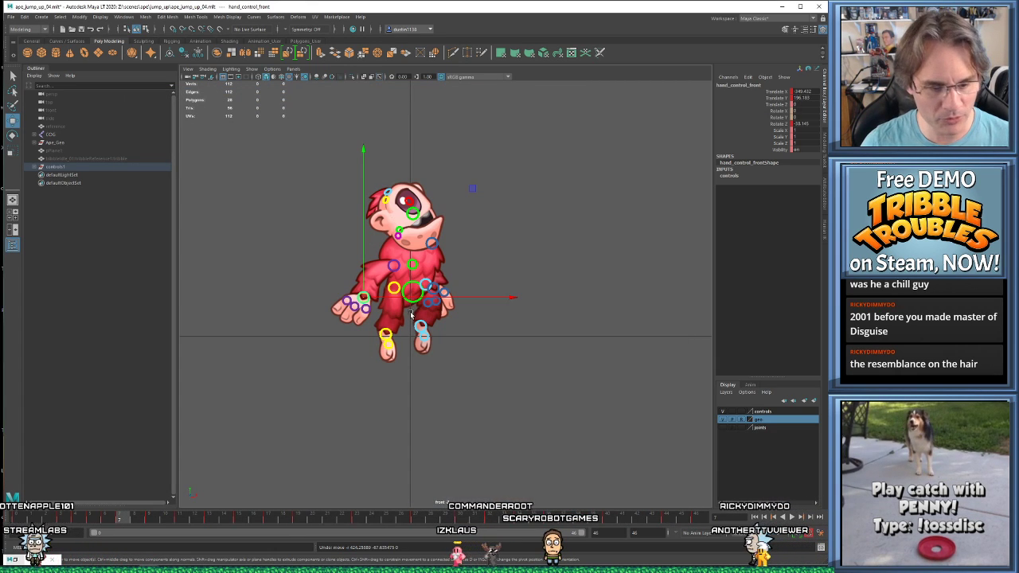
{"action": "key", "text": "period"}
{"action": "key", "text": "comma"}
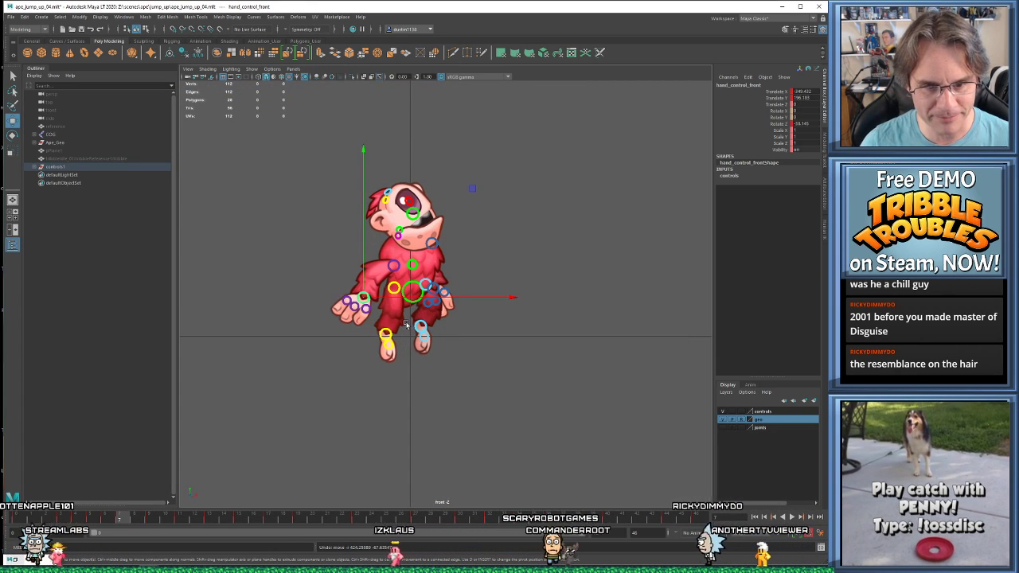
- At frame 4, move the front hand control forward across the ape's body and rotate it to about 61 degrees in Z
{"action": "key", "text": "period"}
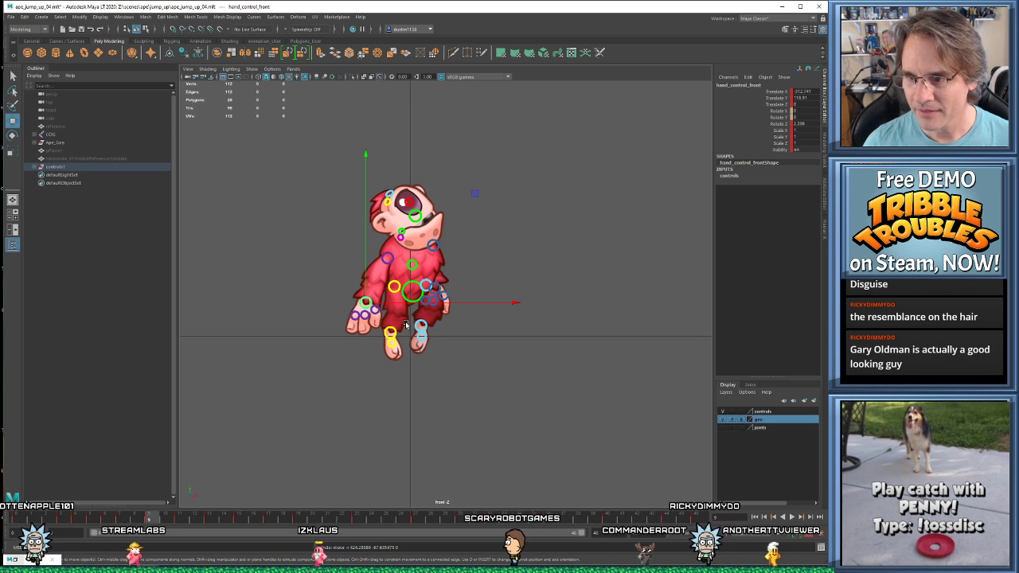
{"action": "key", "text": "comma"}
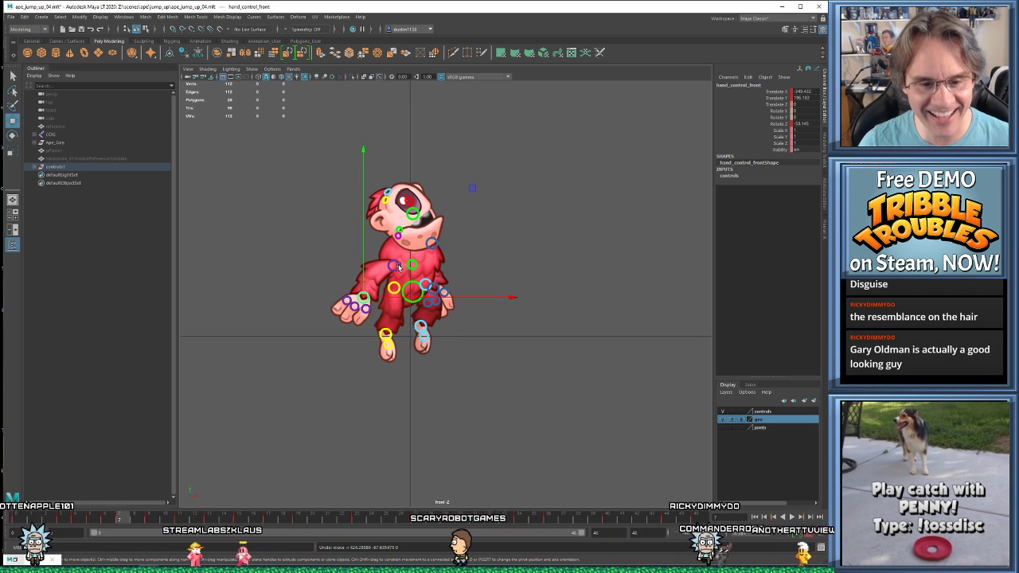
{"action": "key", "text": "comma"}
{"action": "key", "text": "comma"}
{"action": "key", "text": "comma"}
{"action": "key", "text": "comma"}
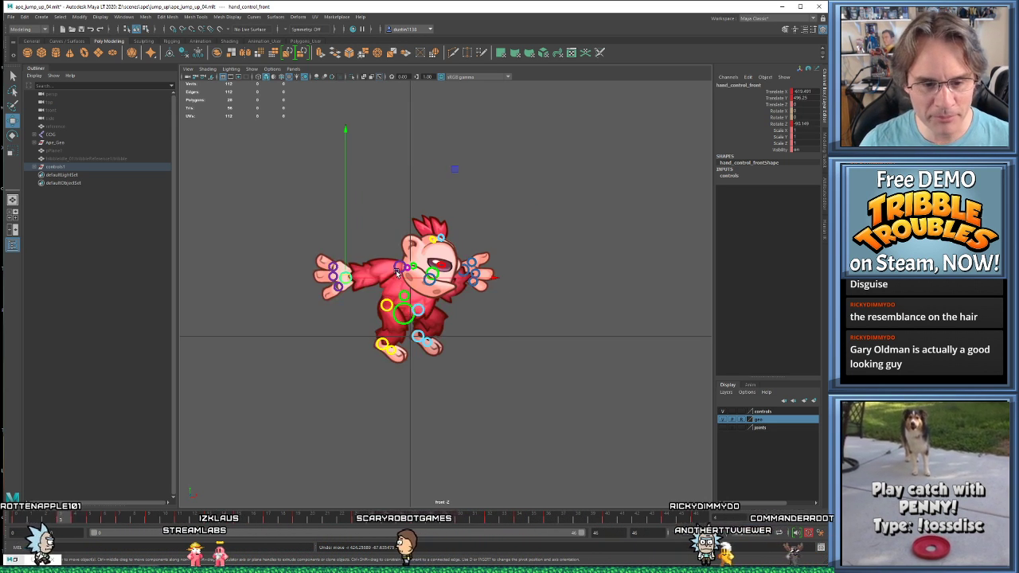
{"action": "key", "text": "period"}
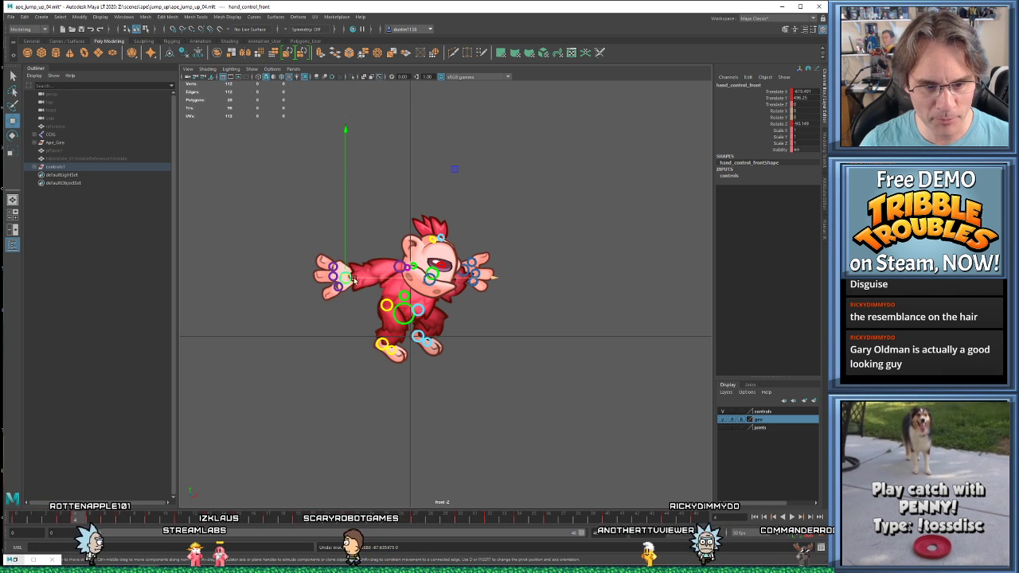
{"action": "left_click_drag", "start_coordinate": [346, 278], "coordinate": [425, 305]}
{"action": "key", "text": "e"}
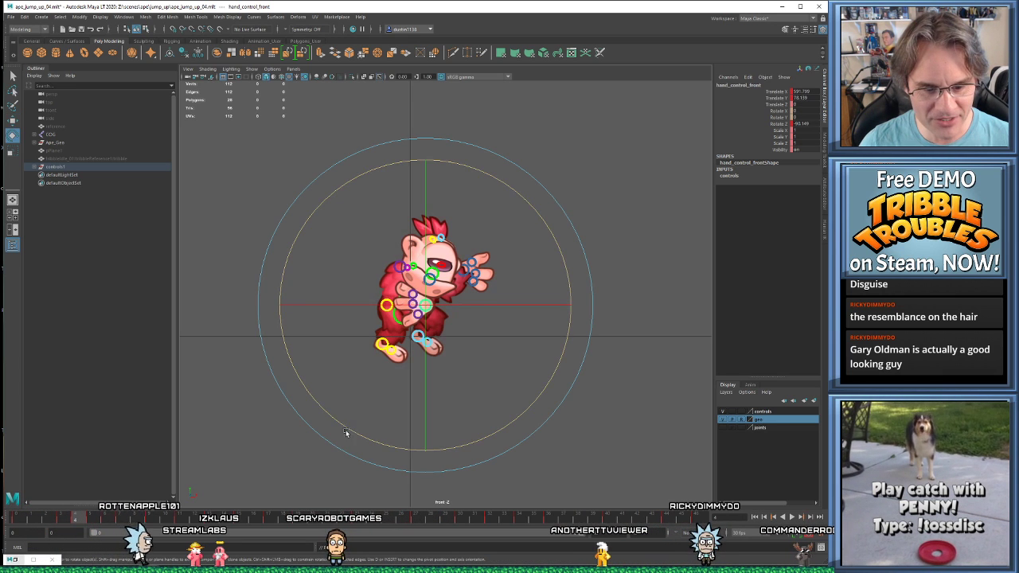
{"action": "left_click_drag", "start_coordinate": [346, 432], "coordinate": [571, 223]}
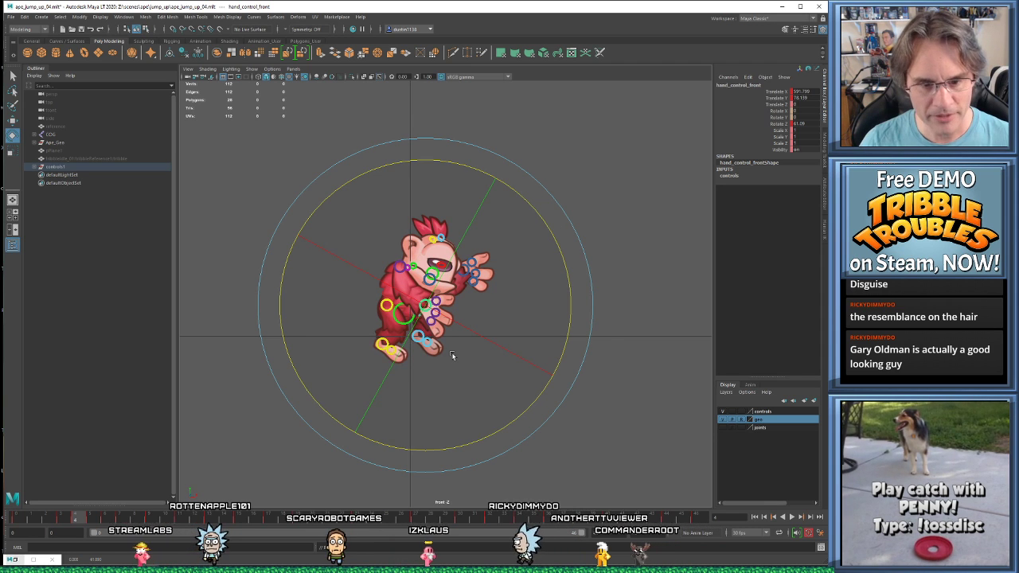
- At frame 5, move the front hand control forward and down to the hips and rotate it to about 32 degrees in Z
{"action": "key", "text": "alt+comma"}
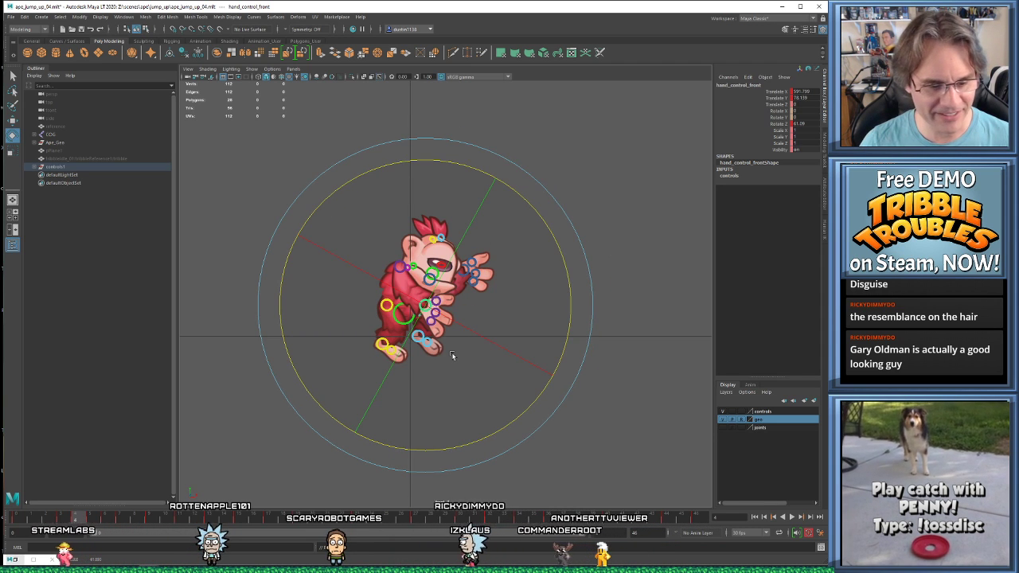
{"action": "key", "text": "period"}
{"action": "key", "text": "w"}
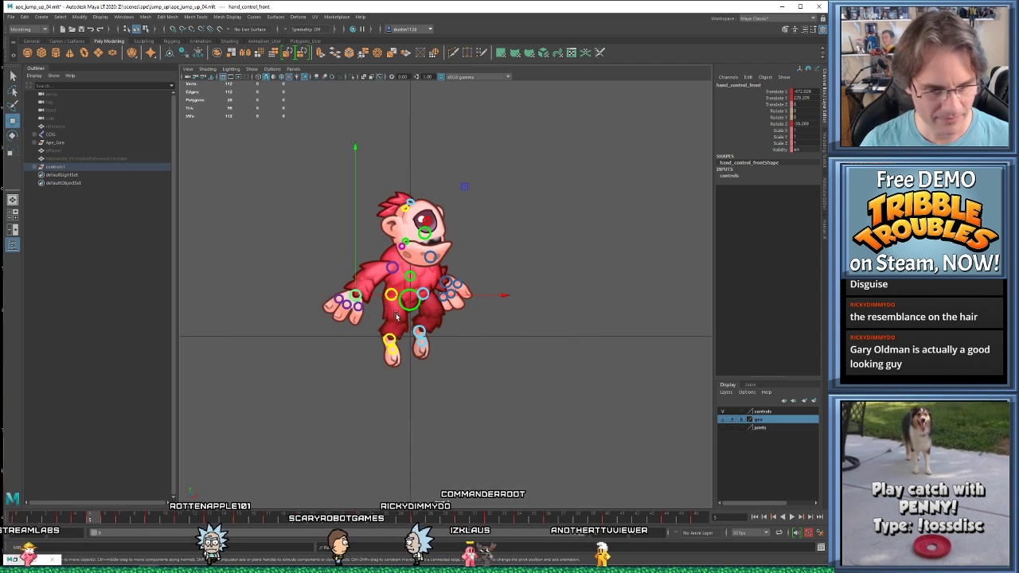
{"action": "left_click_drag", "start_coordinate": [364, 300], "coordinate": [411, 313]}
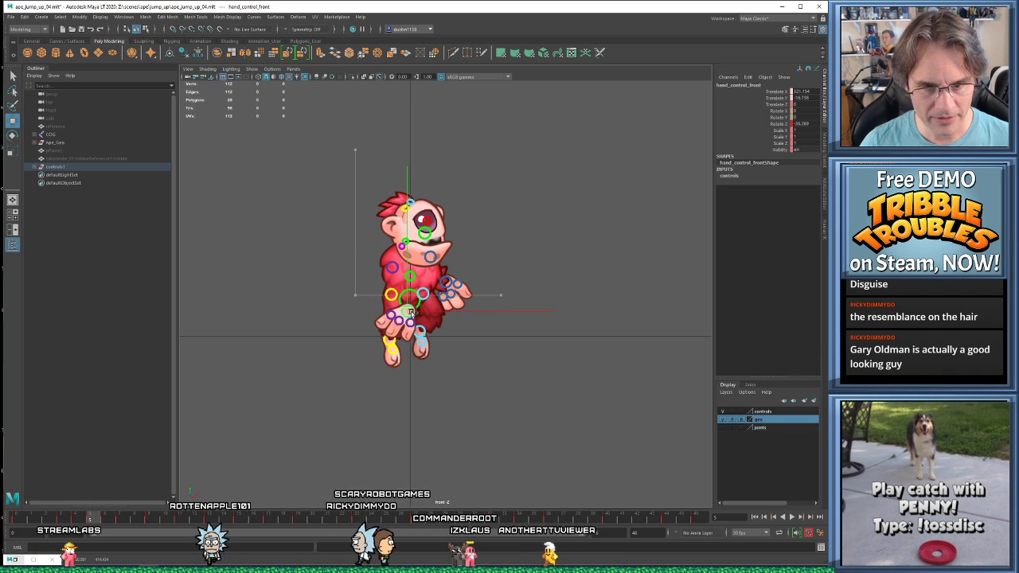
{"action": "key", "text": "e"}
{"action": "left_click_drag", "start_coordinate": [438, 439], "coordinate": [531, 322]}
- Compare frame 5 with frames 3 and 4, then lower its front hand slightly and set the Z rotation to about 21.5 degrees
{"action": "key", "text": "comma"}
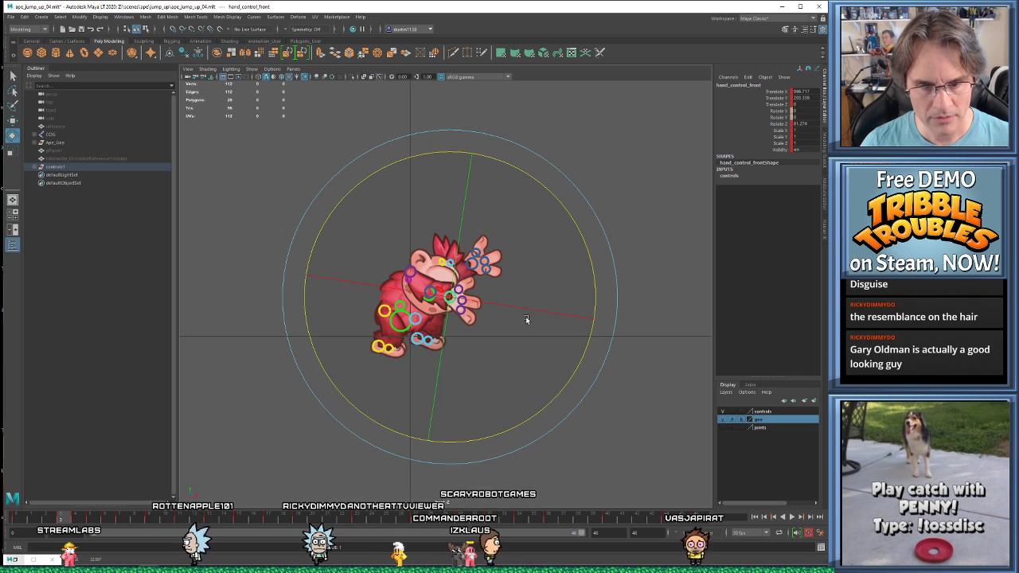
{"action": "key", "text": "period"}
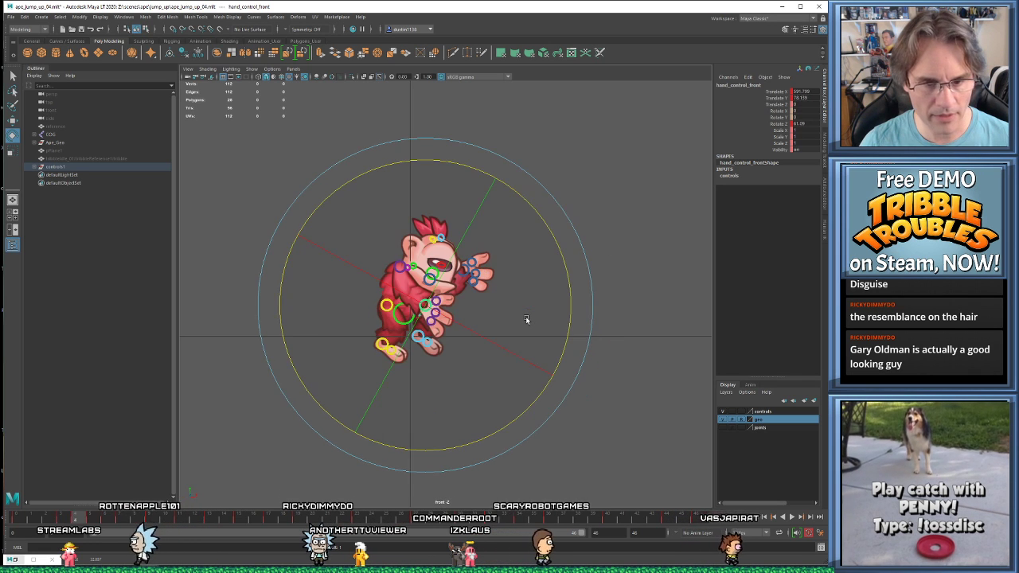
{"action": "key", "text": "period"}
{"action": "key", "text": "w"}
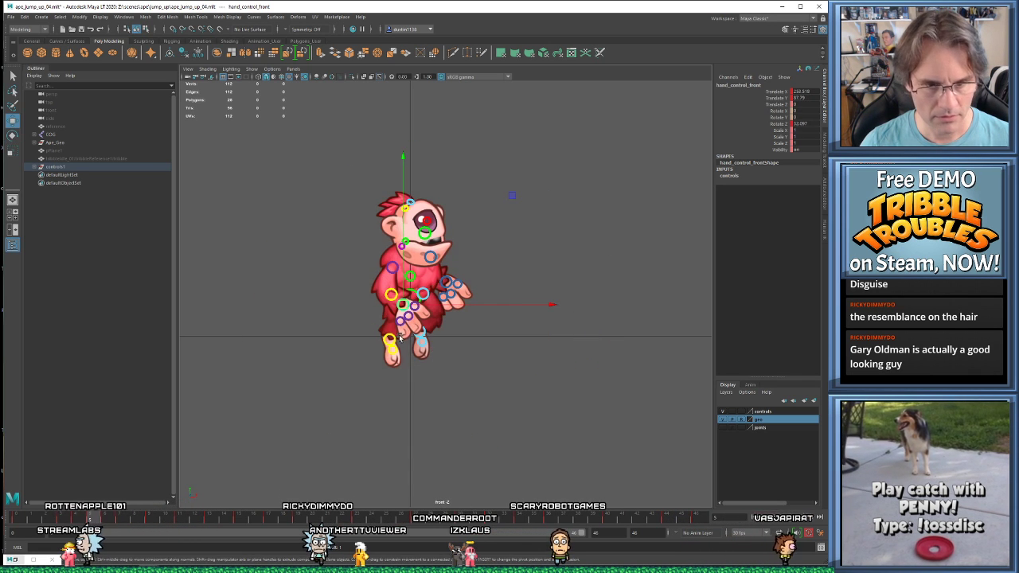
{"action": "left_click_drag", "start_coordinate": [404, 309], "coordinate": [408, 320]}
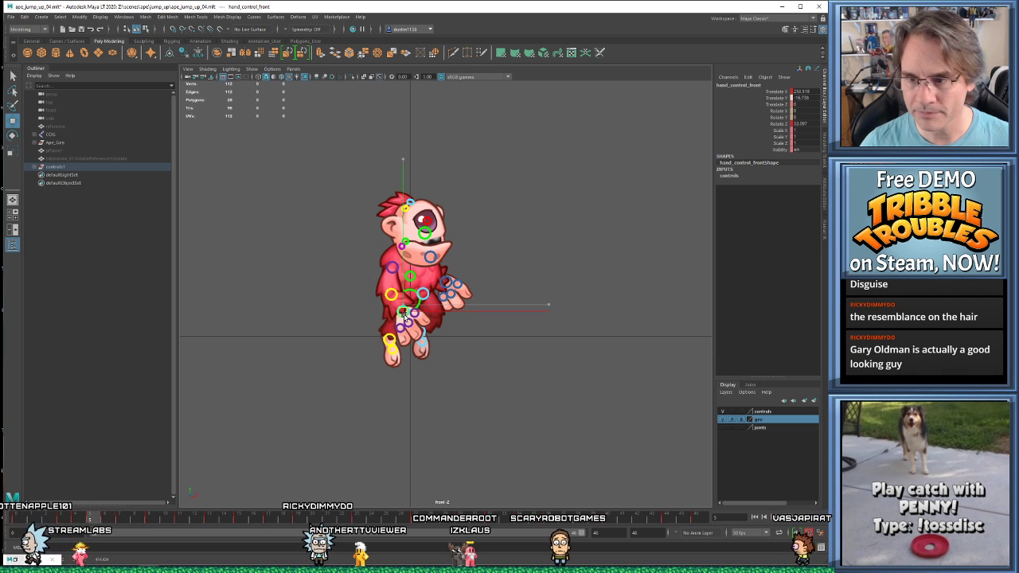
{"action": "key", "text": "e"}
{"action": "left_click_drag", "start_coordinate": [549, 321], "coordinate": [485, 333]}
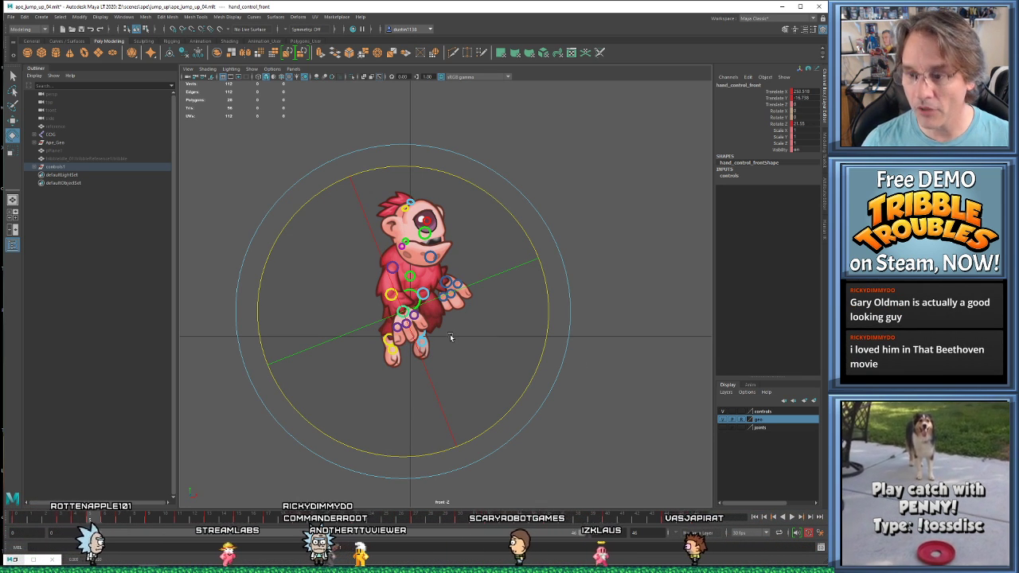
- At frame 6, position the front hand control low in front of the near leg and rotate it to about 15.7 degrees in Z
{"action": "key", "text": "alt+comma"}
{"action": "key", "text": "alt+comma"}
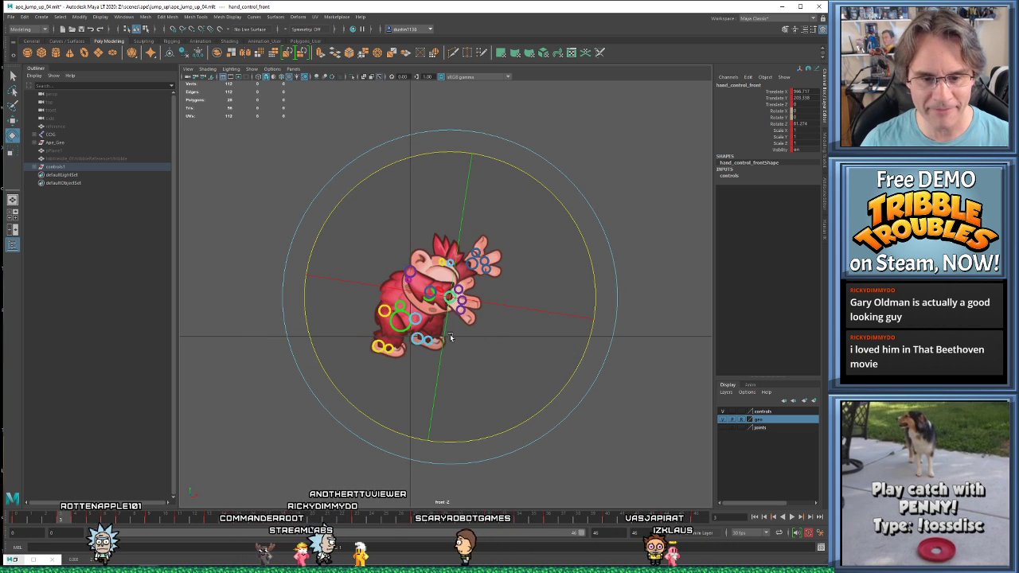
{"action": "key", "text": "alt+period"}
{"action": "key", "text": "alt+period"}
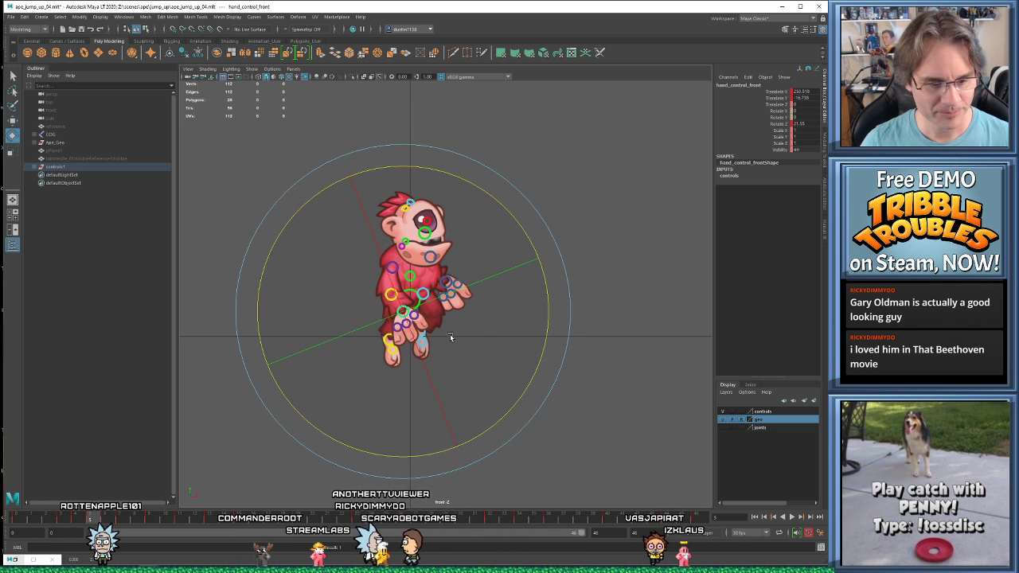
{"action": "key", "text": "alt+period"}
{"action": "key", "text": "w"}
{"action": "middle_click_drag", "start_coordinate": [449, 338], "coordinate": [395, 320]}
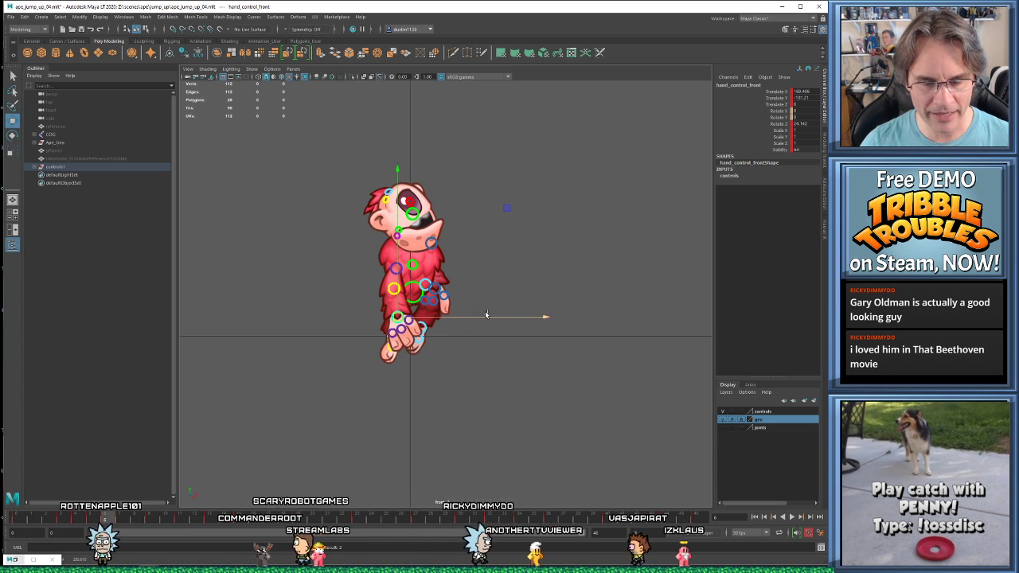
{"action": "key", "text": "e"}
{"action": "left_click_drag", "start_coordinate": [532, 285], "coordinate": [480, 346]}
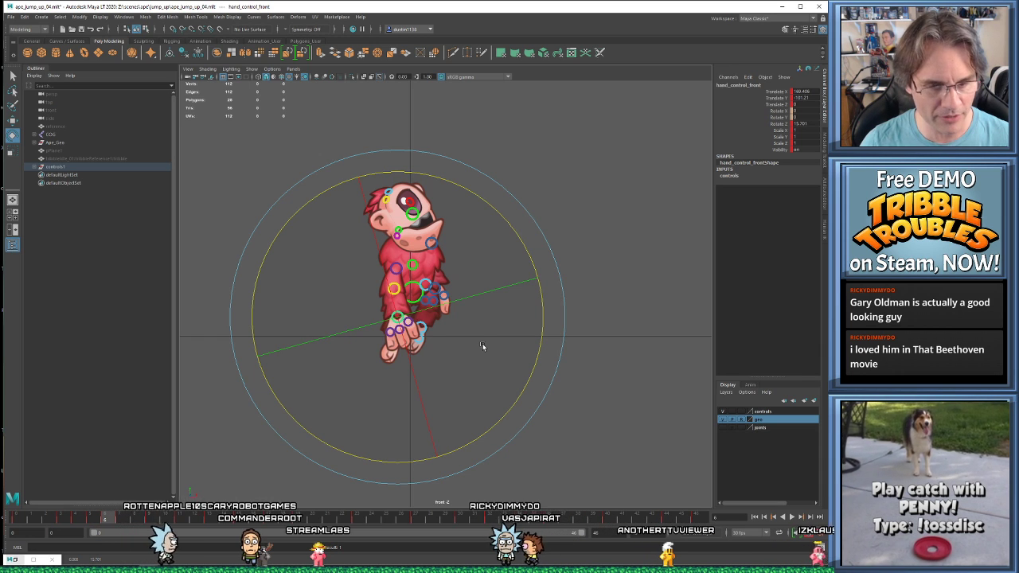
- At frame 7, move the front hand control down and forward beneath the shoulder and rotate it until the hand hangs straight down
{"action": "key", "text": "alt+period"}
{"action": "key", "text": "alt+period"}
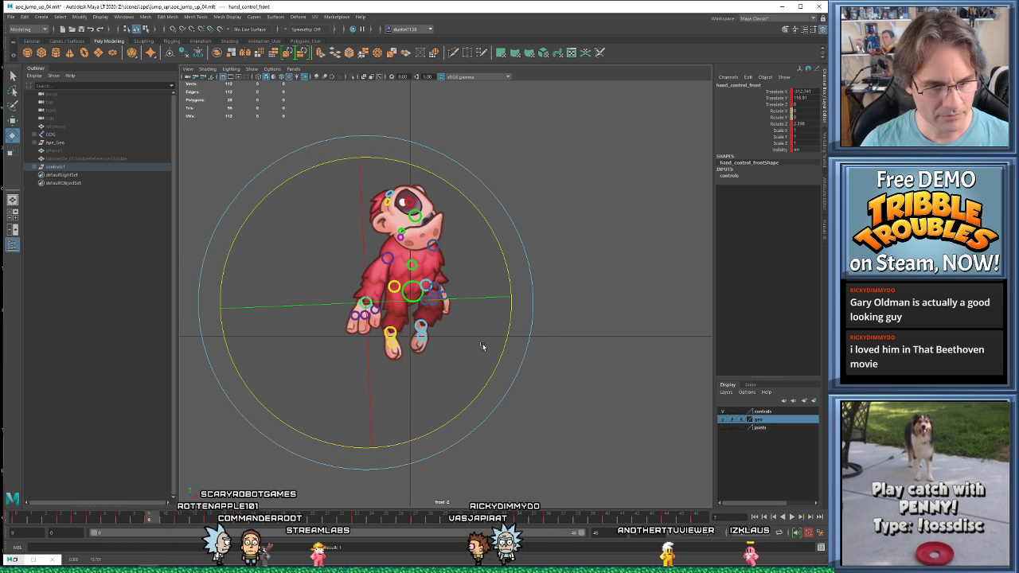
{"action": "key", "text": "alt+comma"}
{"action": "key", "text": "w"}
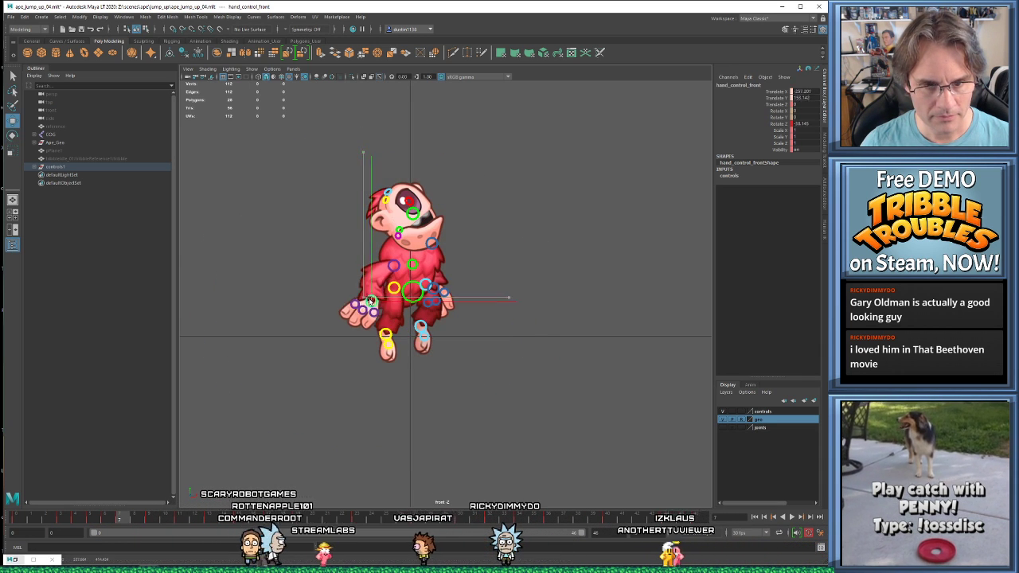
{"action": "key", "text": "e"}
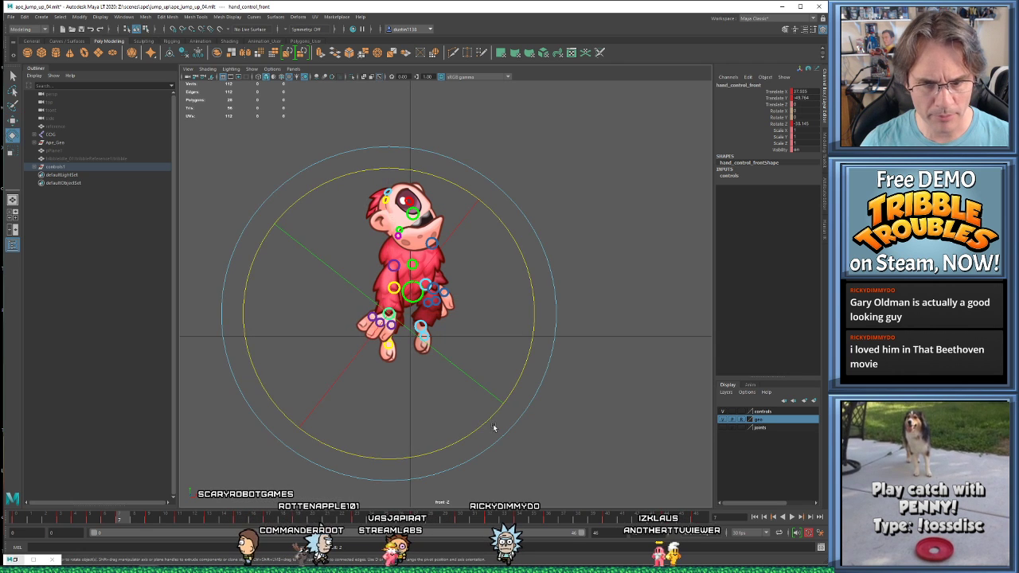
{"action": "left_click_drag", "start_coordinate": [473, 433], "coordinate": [501, 350]}
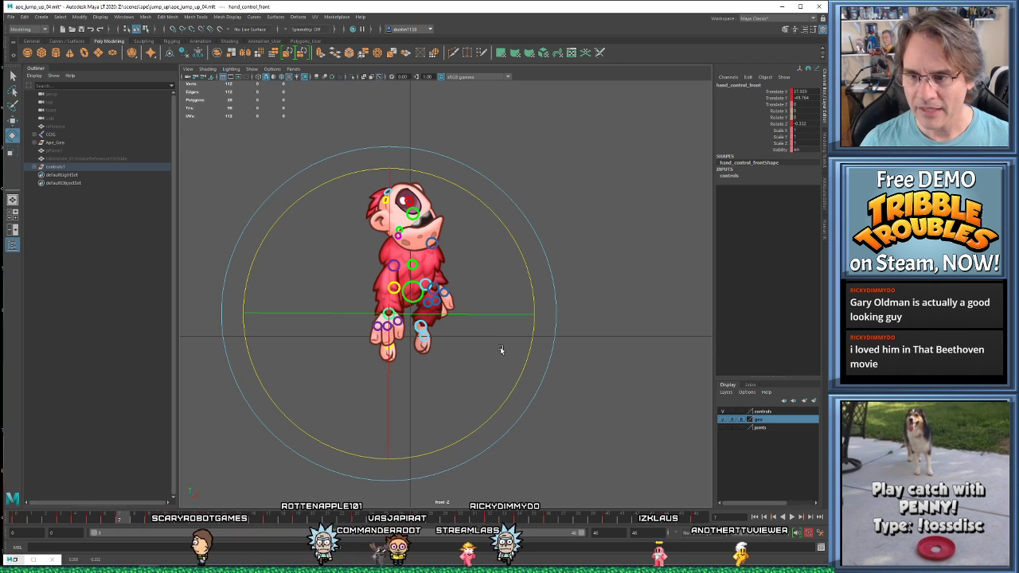
- Step back through the reworked keyframes and play back the animation to examine the front arm's motion
{"action": "key", "text": "alt+comma"}
{"action": "key", "text": "alt+comma"}
{"action": "key", "text": "alt+comma"}
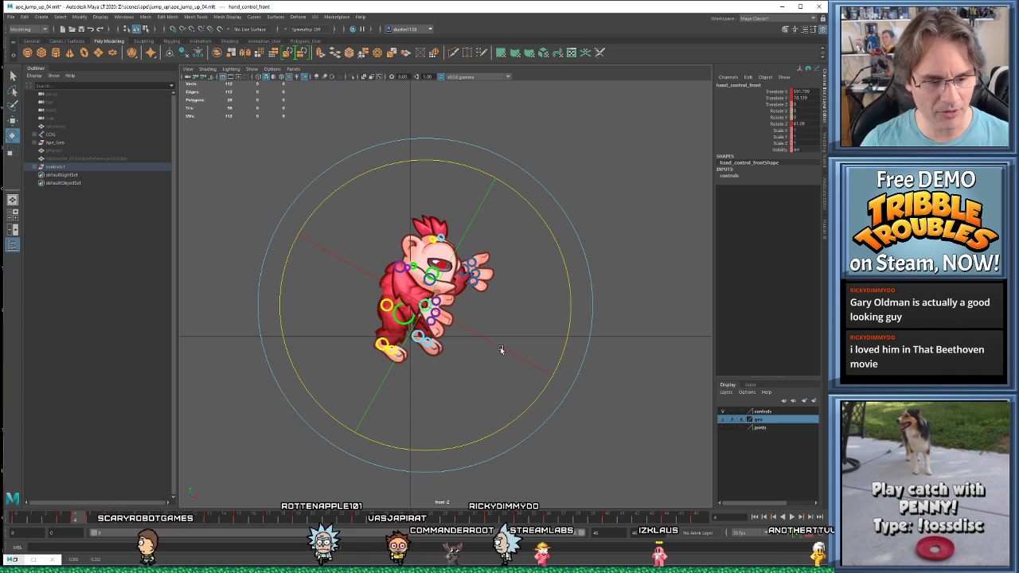
{"action": "key", "text": "alt+comma"}
{"action": "key", "text": "alt+comma"}
{"action": "key", "text": "alt+comma"}
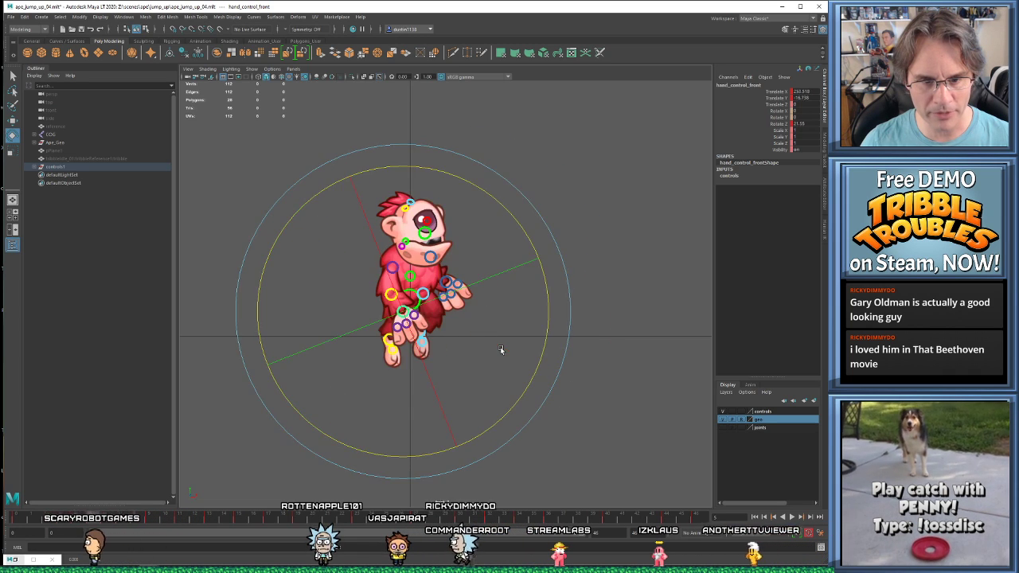
{"action": "key", "text": "alt+comma"}
{"action": "key", "text": "alt+comma"}
{"action": "key", "text": "alt+v"}
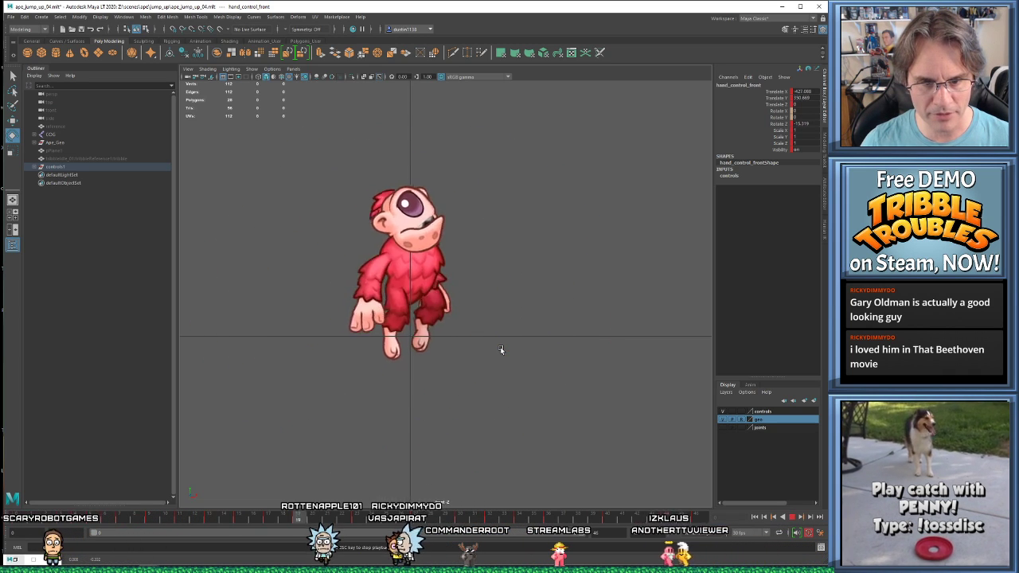
{"action": "key", "text": "alt+v"}
- At frame 3, raise the front hand control in front of the face and rotate it to about 90 degrees in Z
{"action": "key", "text": "alt+comma"}
{"action": "key", "text": "alt+comma"}
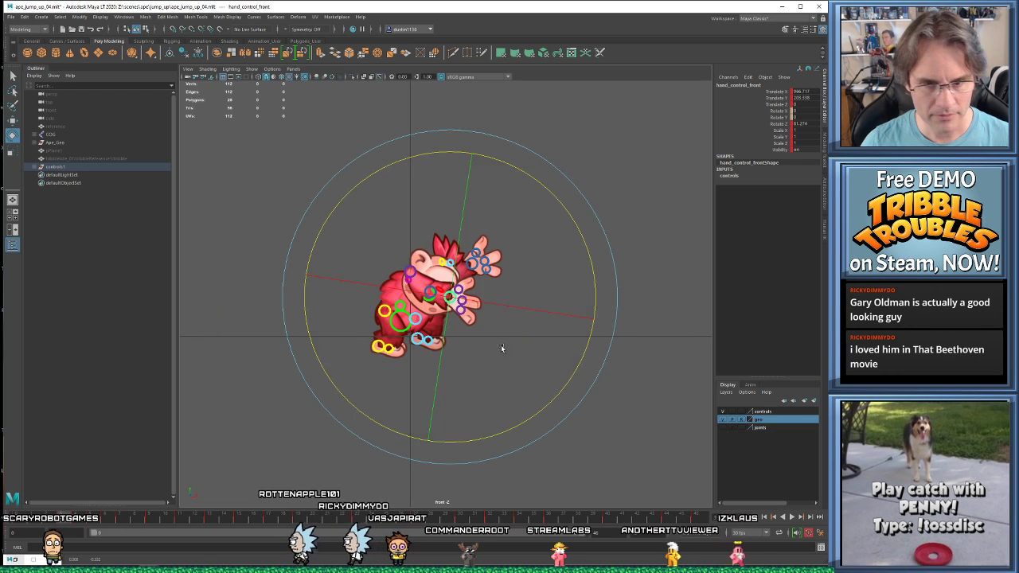
{"action": "key", "text": "w"}
{"action": "left_click_drag", "start_coordinate": [458, 299], "coordinate": [458, 280]}
{"action": "key", "text": "e"}
{"action": "left_click_drag", "start_coordinate": [574, 366], "coordinate": [573, 339]}
- At frame 4, move the front hand control up and forward near the chin and rotate it to about 75.5 degrees in Z
{"action": "key", "text": "alt+period"}
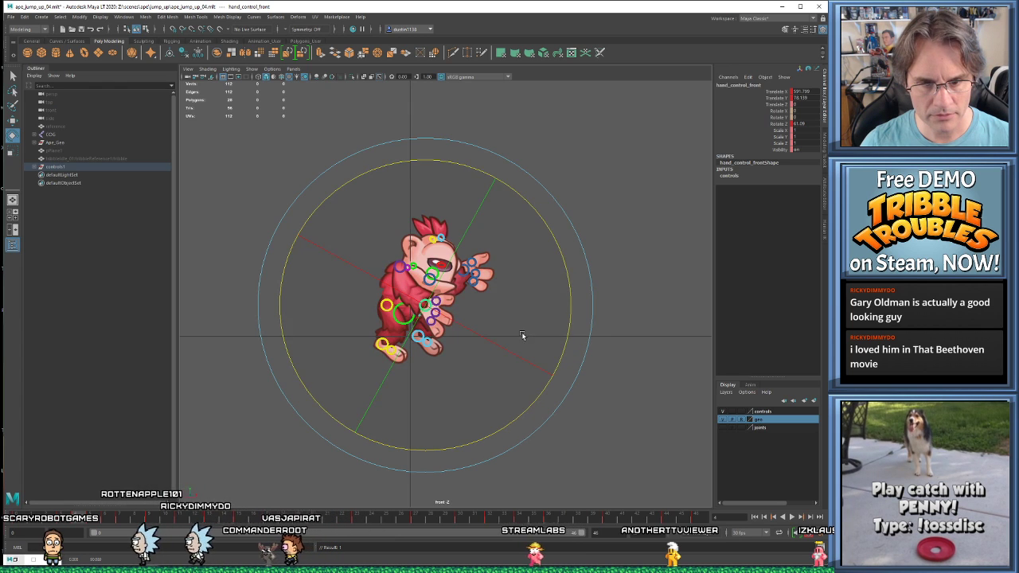
{"action": "key", "text": "alt+period"}
{"action": "key", "text": "alt+comma"}
{"action": "key", "text": "w"}
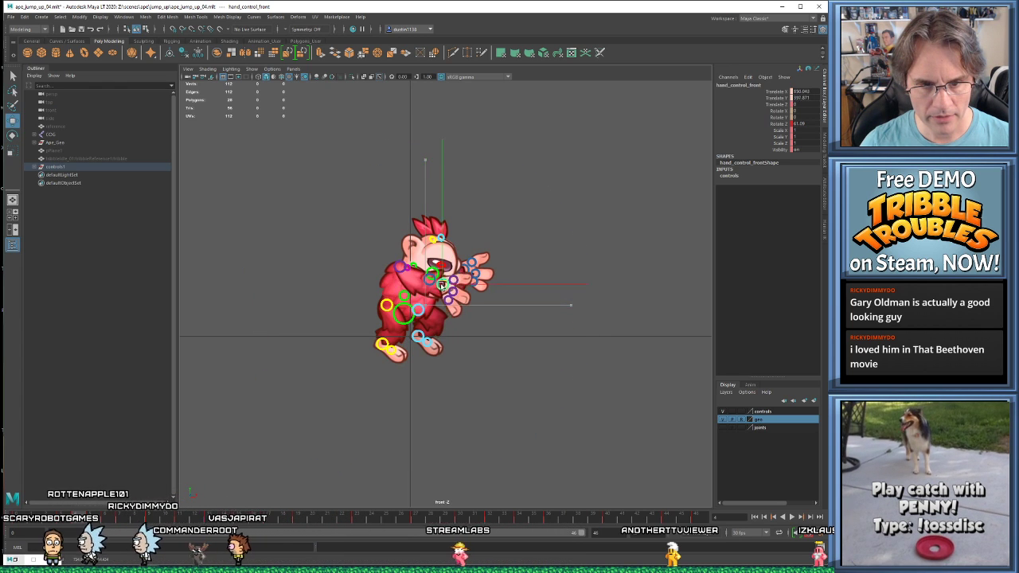
{"action": "key", "text": "e"}
{"action": "left_click_drag", "start_coordinate": [577, 347], "coordinate": [592, 314]}
- Step through the keyframes from frame 3 to 6 to examine the front hand's downward swing
{"action": "key", "text": "alt+period"}
{"action": "key", "text": "alt+period"}
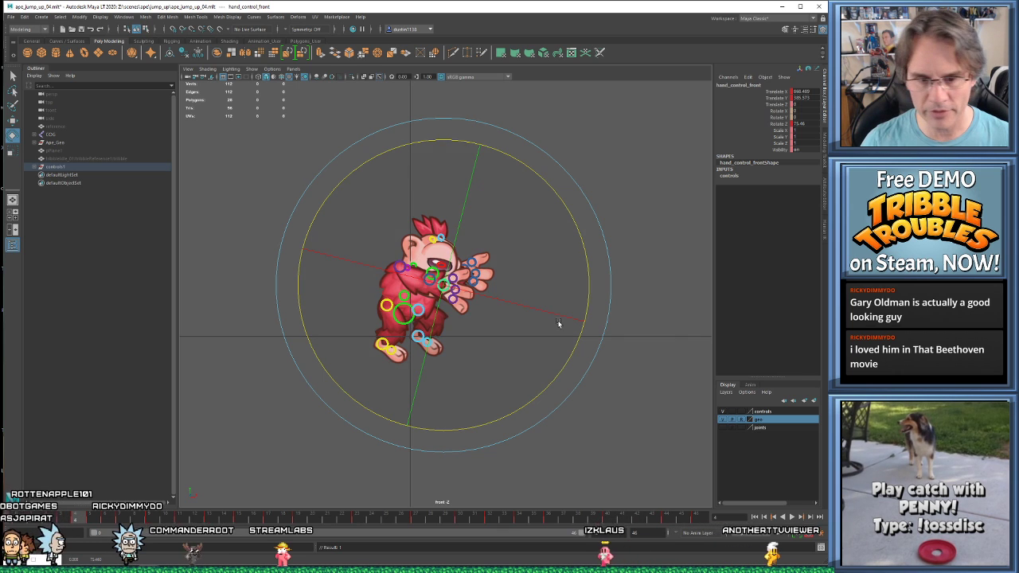
{"action": "key", "text": "w"}
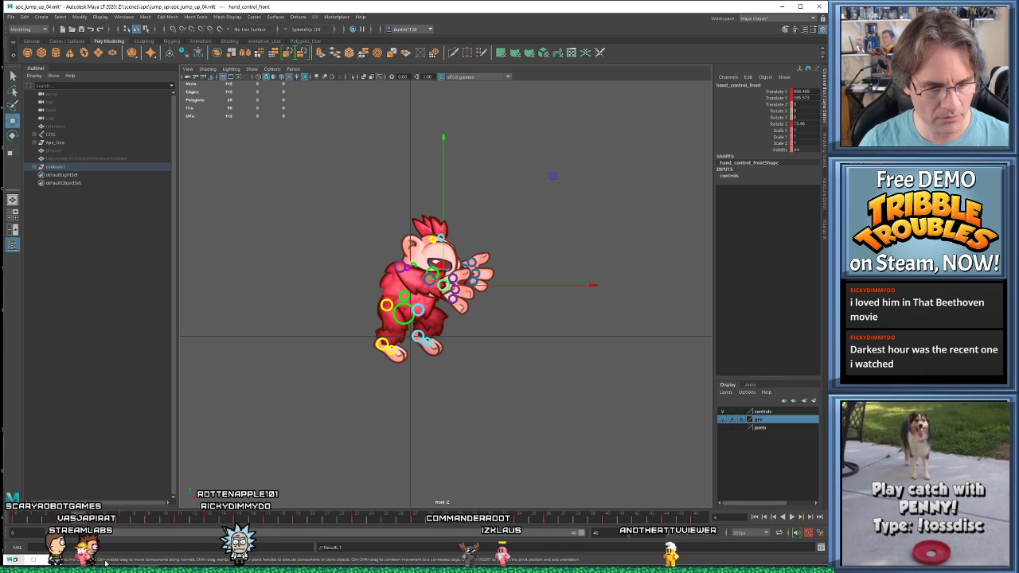
{"action": "key", "text": "."}
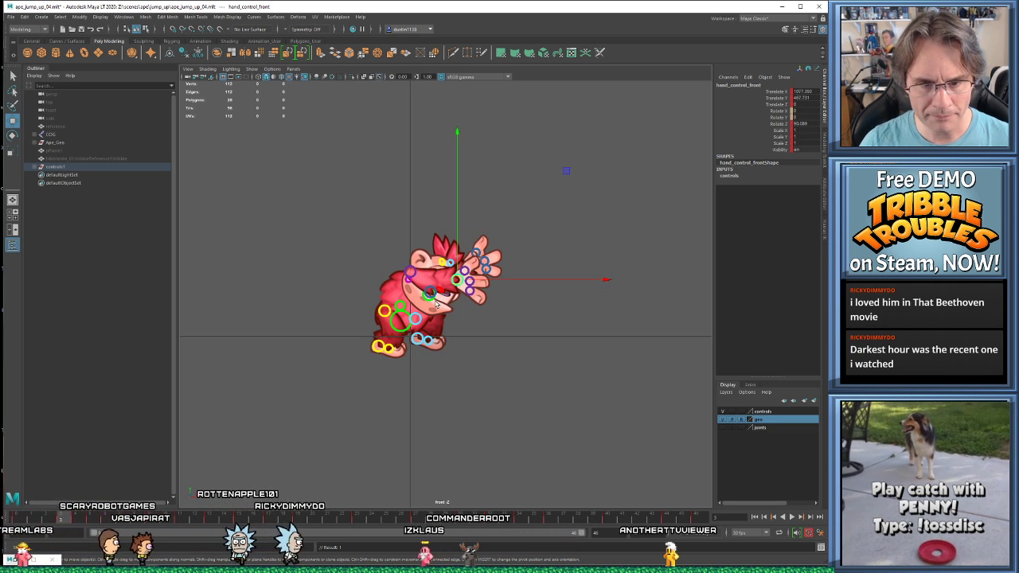
{"action": "key", "text": "."}
{"action": "key", "text": "."}
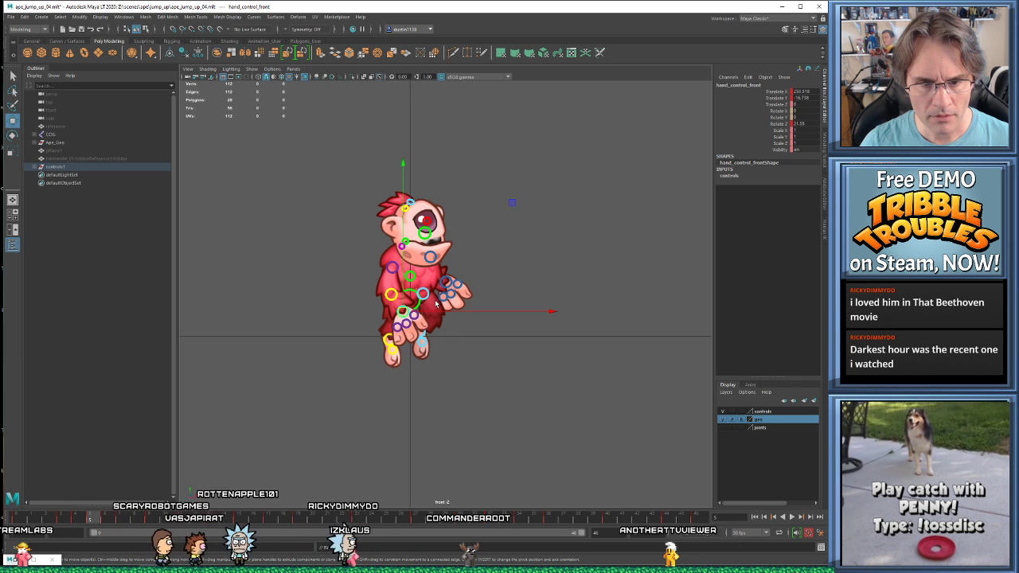
{"action": "key", "text": "period"}
{"action": "key", "text": "period"}
{"action": "key", "text": "period"}
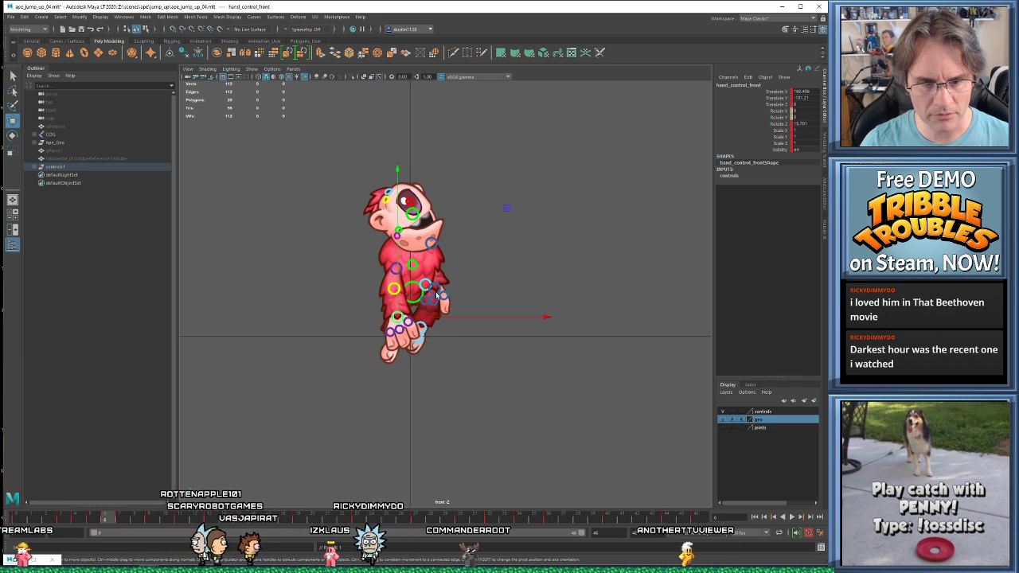
{"action": "key", "text": "period"}
{"action": "key", "text": "period"}
{"action": "key", "text": "period"}
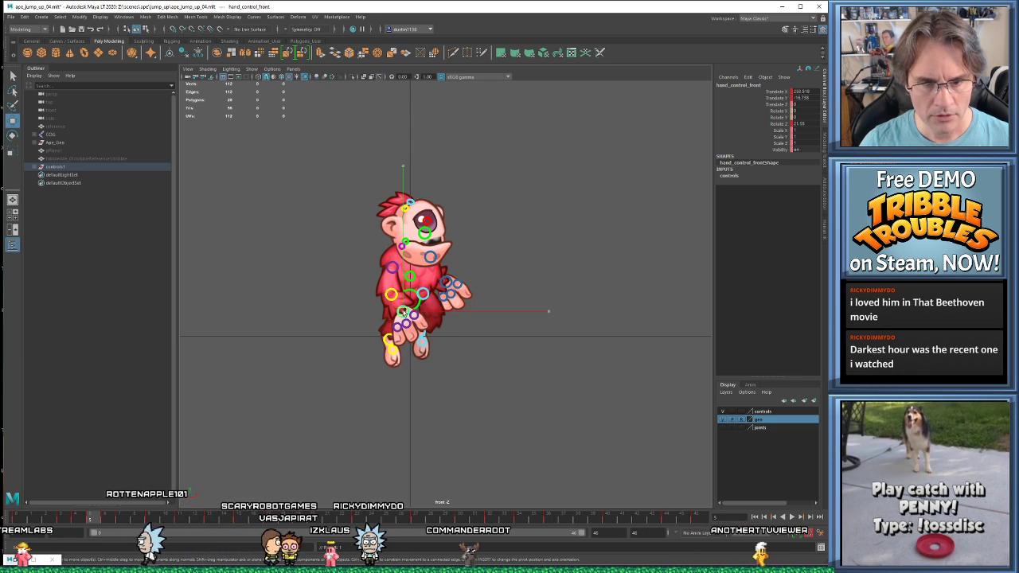
- At frame 5, move the front hand control forward beyond the hip and rotate it to about 39 degrees in Z
{"action": "key", "text": "period"}
{"action": "key", "text": "period"}
{"action": "key", "text": "period"}
{"action": "key", "text": "period"}
{"action": "key", "text": "period"}
{"action": "key", "text": "period"}
{"action": "key", "text": "period"}
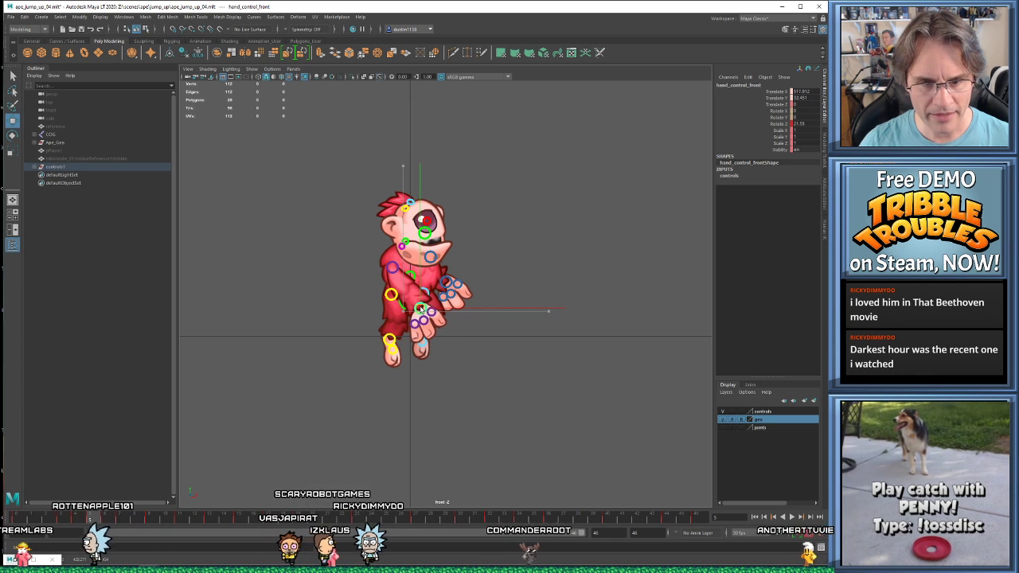
{"action": "key", "text": "e"}
{"action": "left_click_drag", "start_coordinate": [540, 386], "coordinate": [558, 329]}
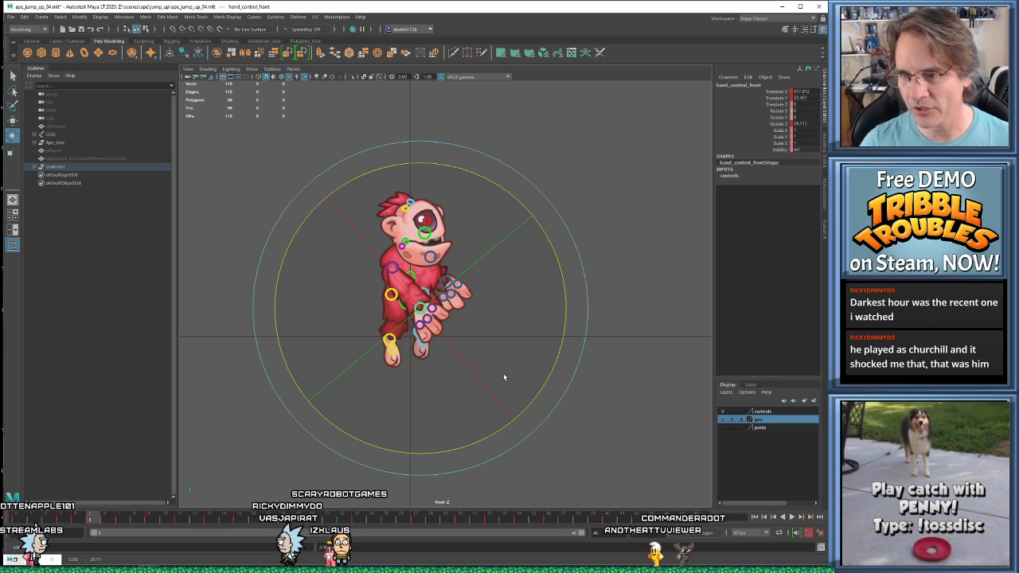
- Step through the keyframes from frame 3 to 11 to examine the front hand's swing
{"action": "key", "text": "comma"}
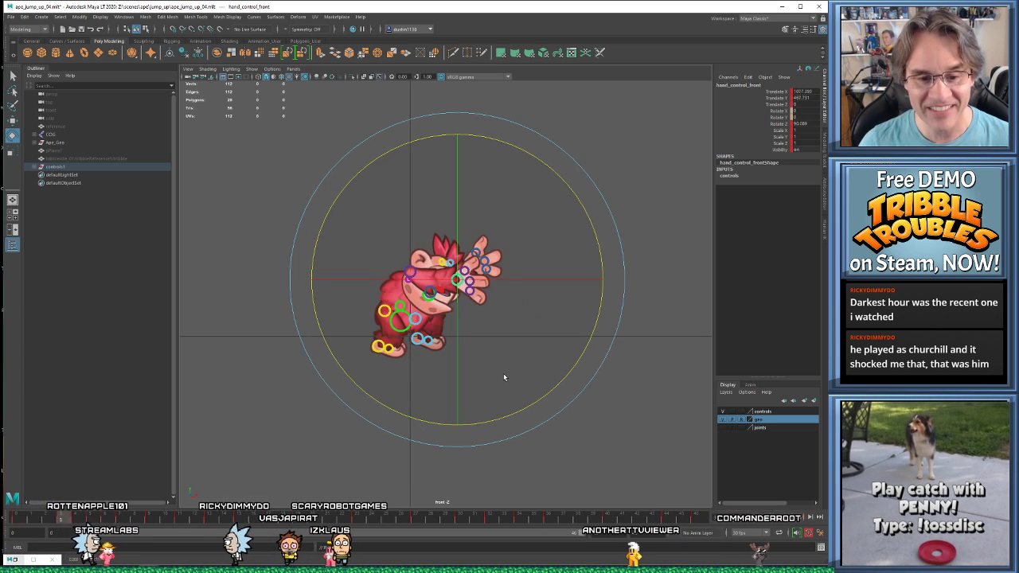
{"action": "key", "text": "period"}
{"action": "key", "text": "period"}
{"action": "key", "text": "period"}
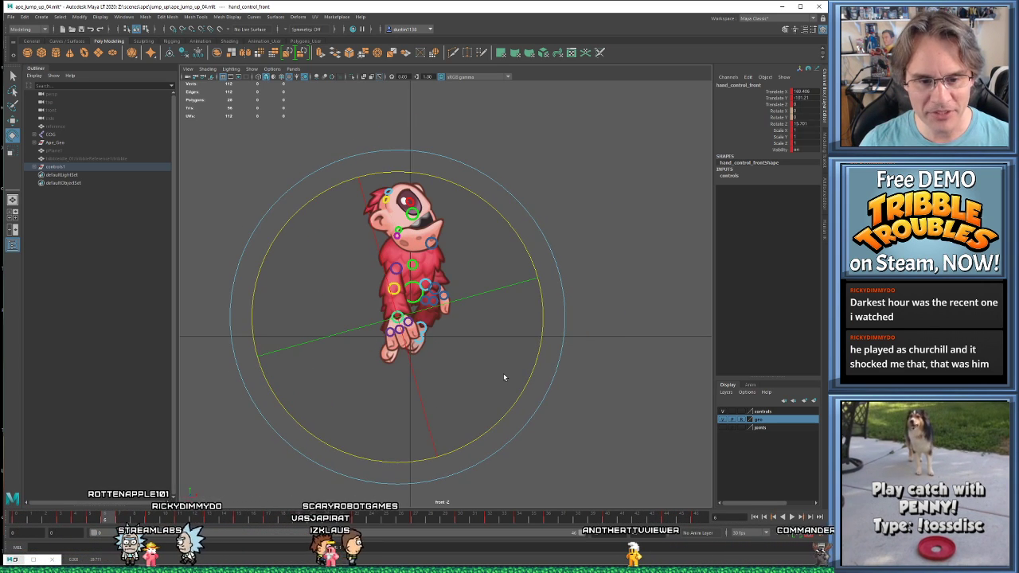
{"action": "key", "text": "period"}
{"action": "key", "text": "period"}
{"action": "key", "text": "period"}
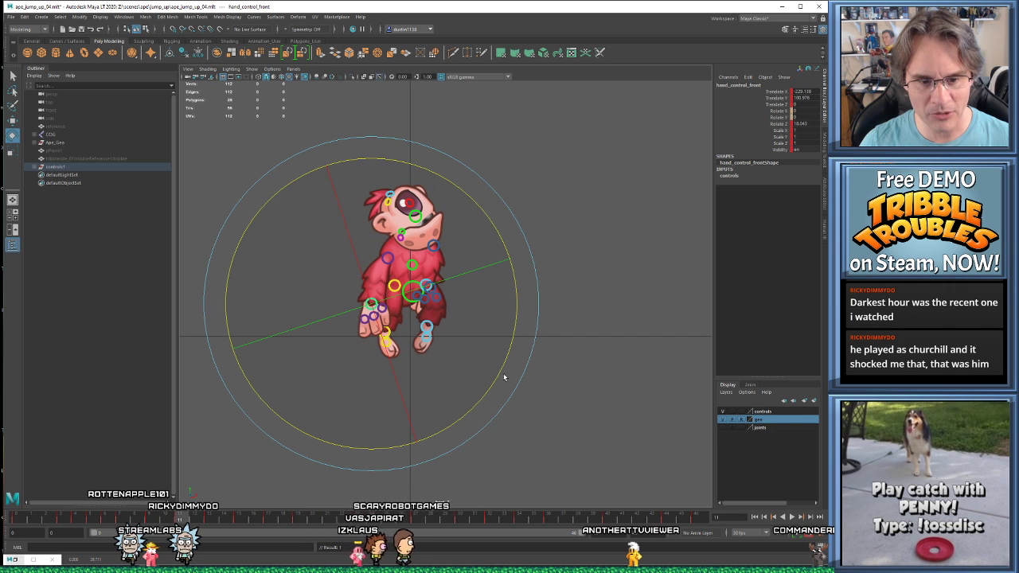
{"action": "key", "text": "comma"}
{"action": "key", "text": "comma"}
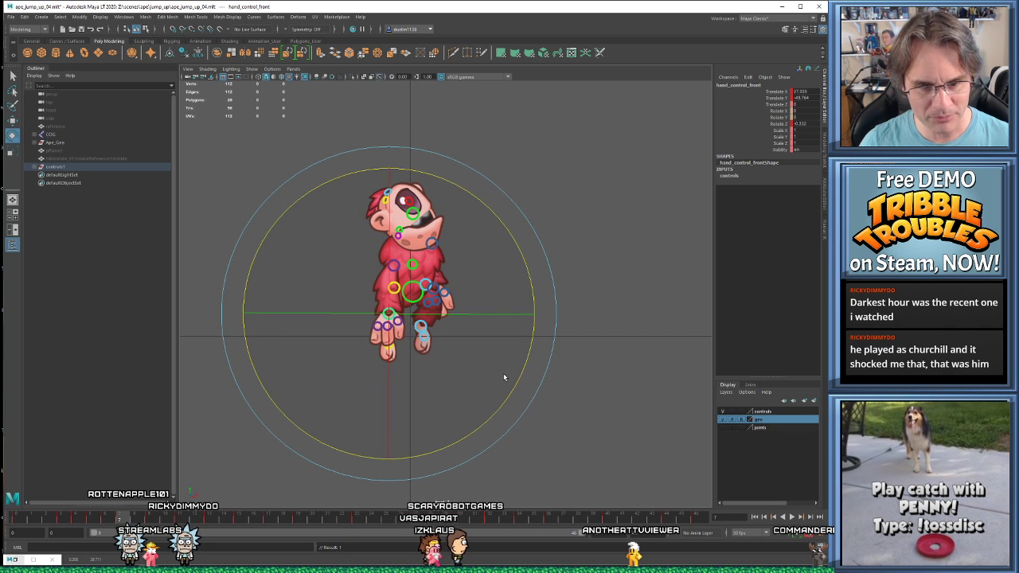
- At frame 7, move the front hand control up and back behind the hip, and shift the front shoulder control slightly up and back
{"action": "key", "text": "comma"}
{"action": "key", "text": "period"}
{"action": "key", "text": "w"}
{"action": "left_click_drag", "start_coordinate": [389, 313], "coordinate": [376, 308]}
{"action": "key", "text": "period"}
{"action": "key", "text": "comma"}
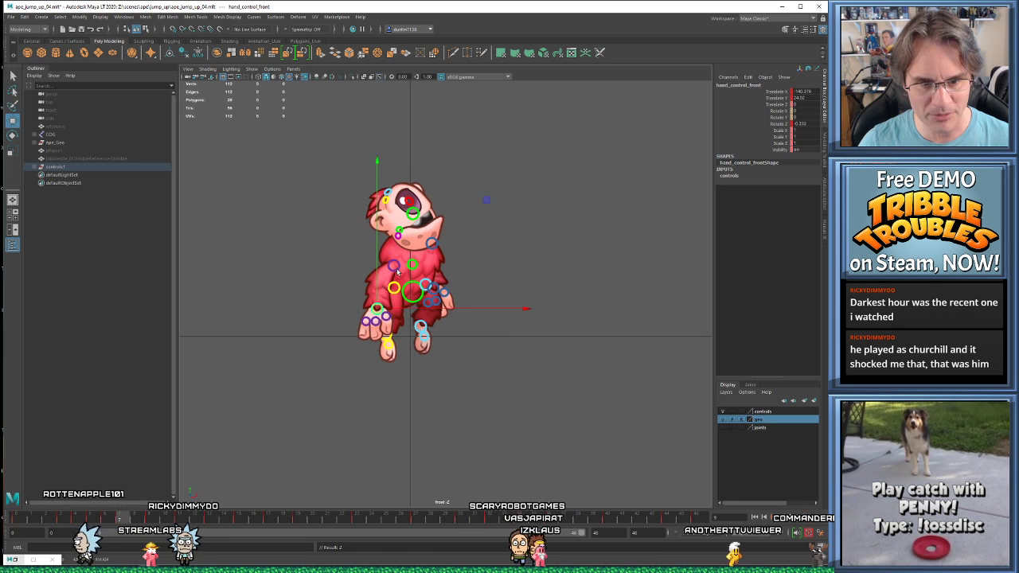
{"action": "left_click", "coordinate": [395, 264]}
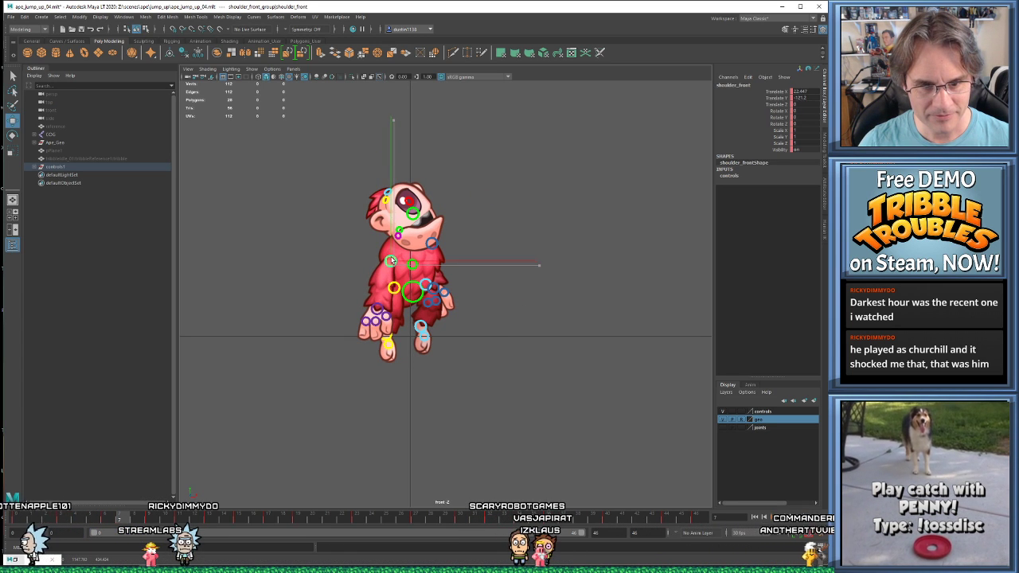
{"action": "left_click_drag", "start_coordinate": [378, 308], "coordinate": [374, 309]}
- Play back the jump animation and step through the early keyframes to examine the arm swing and hand poses
{"action": "key", "text": "alt+v"}
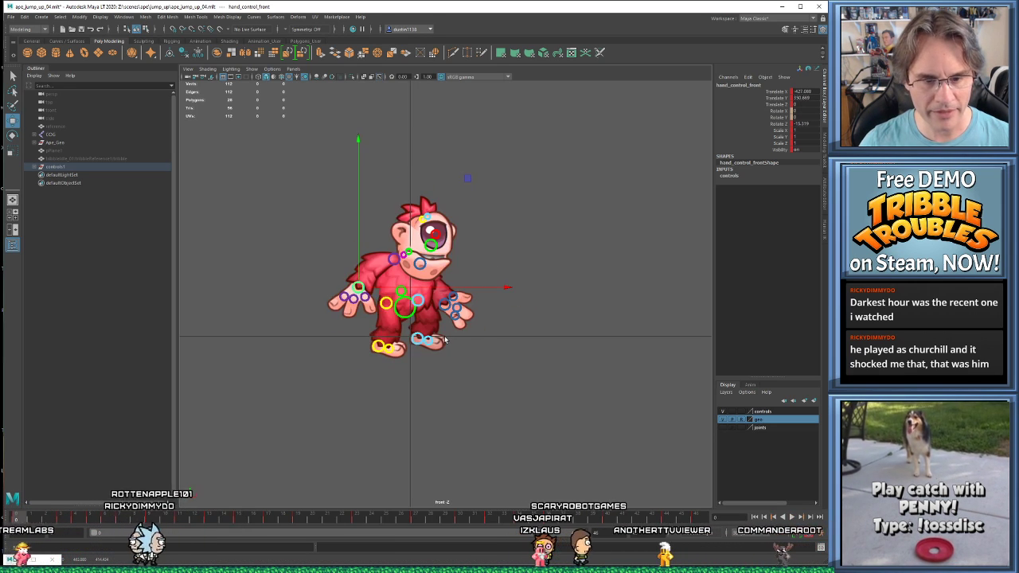
{"action": "key", "text": "alt+v"}
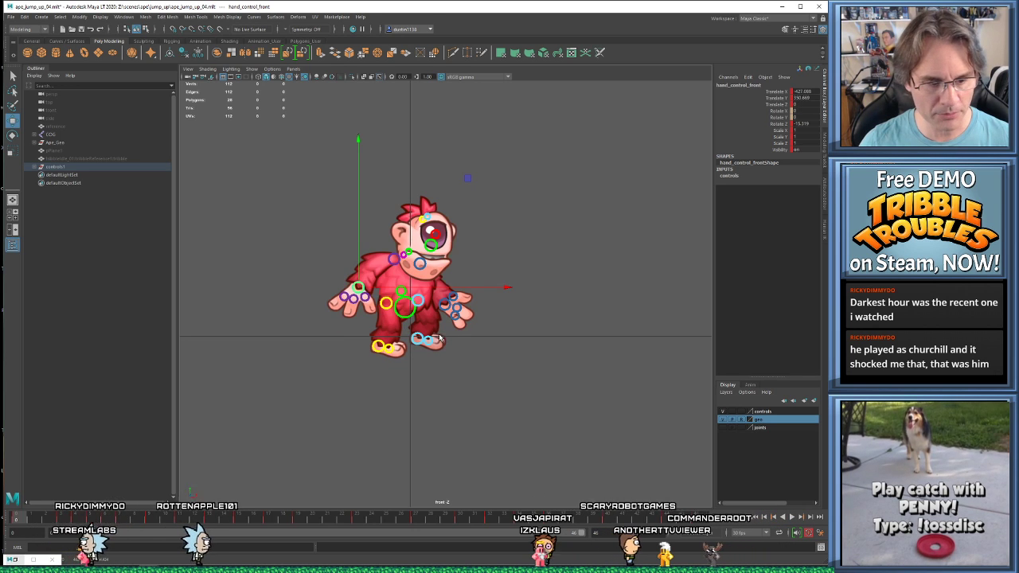
{"action": "key", "text": "period"}
{"action": "key", "text": "period"}
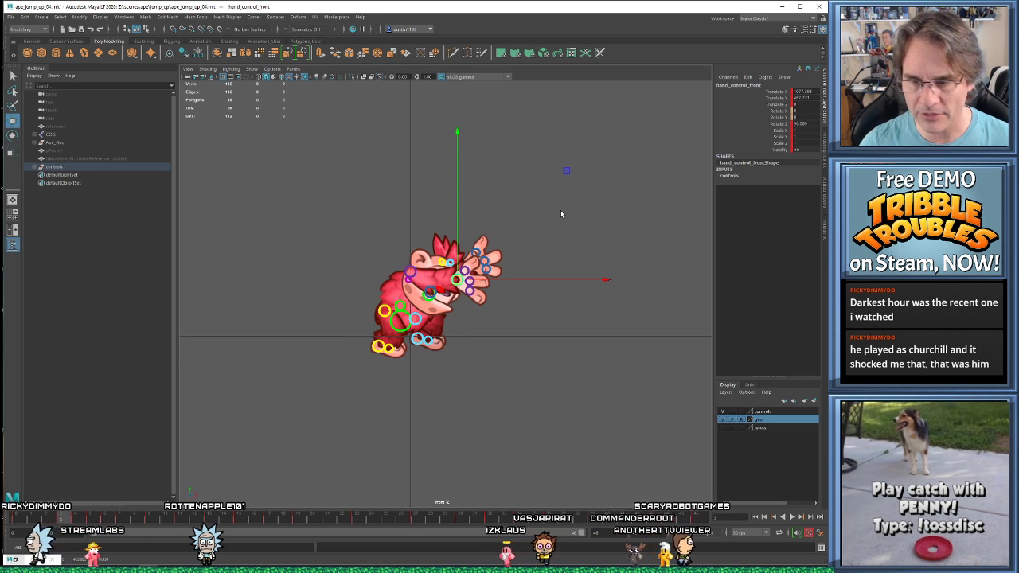
{"action": "scroll", "coordinate": [476, 256], "scroll_direction": "up", "scroll_amount": 3}
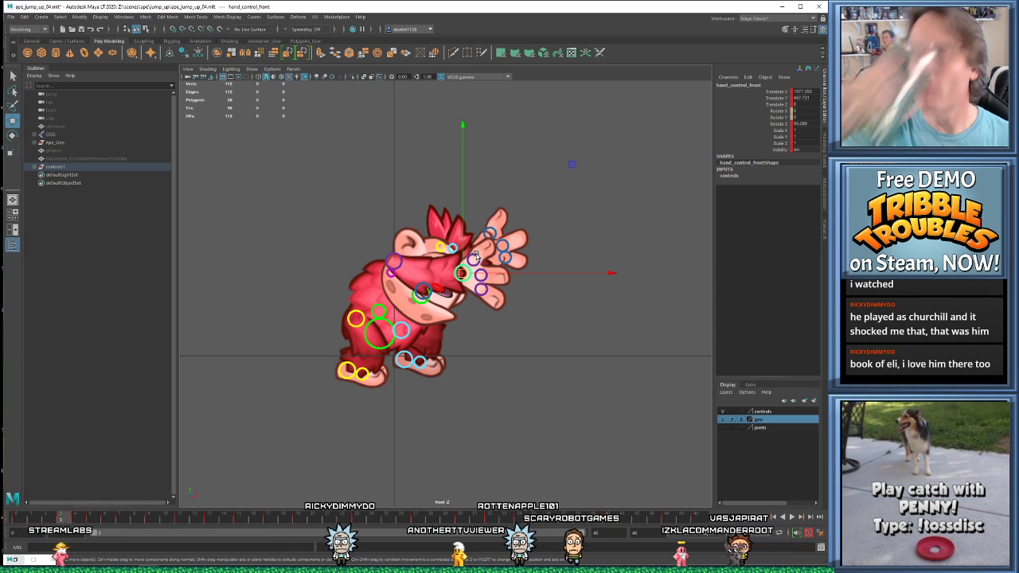
{"action": "key", "text": "comma"}
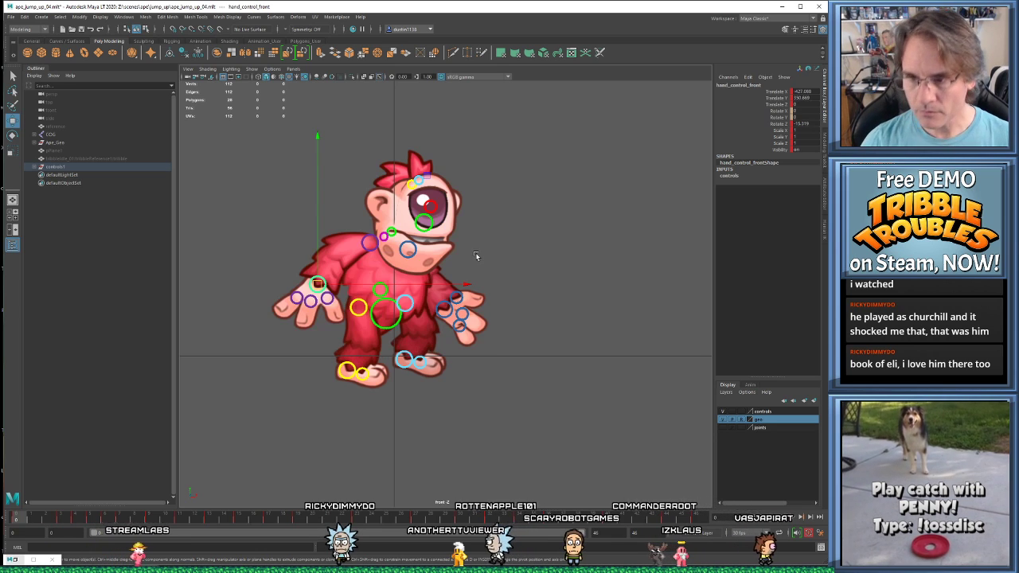
{"action": "key", "text": "alt+v"}
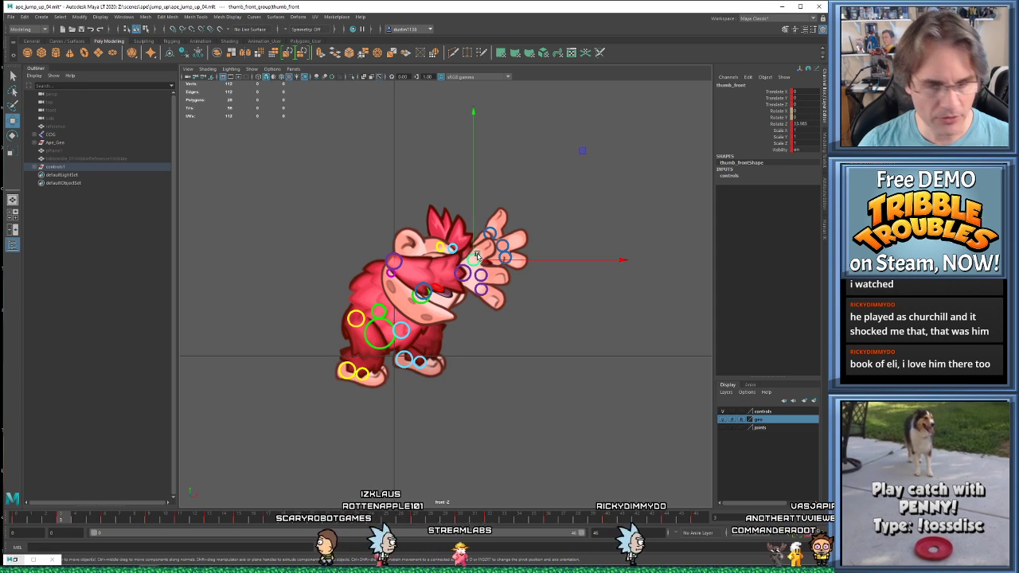
- At frame 4, rotate the front thumb control to about -25 degrees in Z
{"action": "key", "text": "Escape"}
{"action": "key", "text": "e"}
{"action": "left_click_drag", "start_coordinate": [587, 205], "coordinate": [575, 312]}
{"action": "key", "text": "w"}
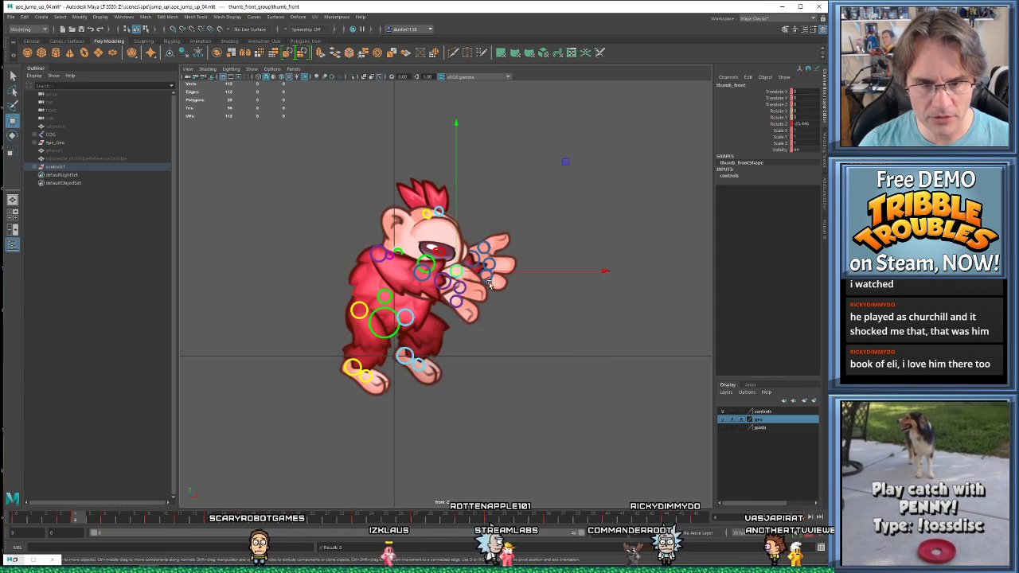
- At frame 4, rotate the front hand's index and pinky finger controls to curl the fingers inward
{"action": "left_click", "coordinate": [460, 291]}
{"action": "key", "text": "e"}
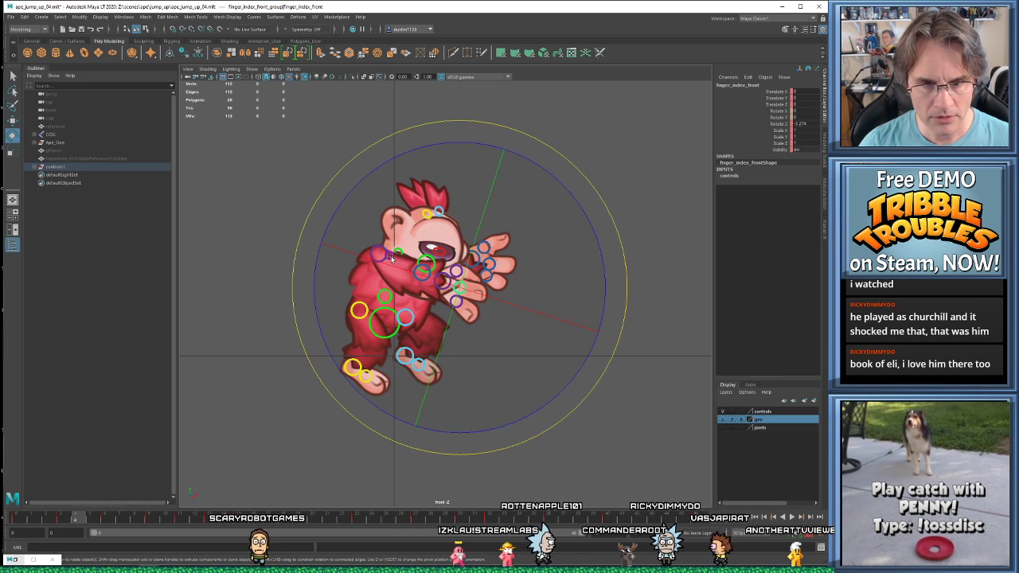
{"action": "left_click_drag", "start_coordinate": [462, 283], "coordinate": [456, 302]}
{"action": "key", "text": "w"}
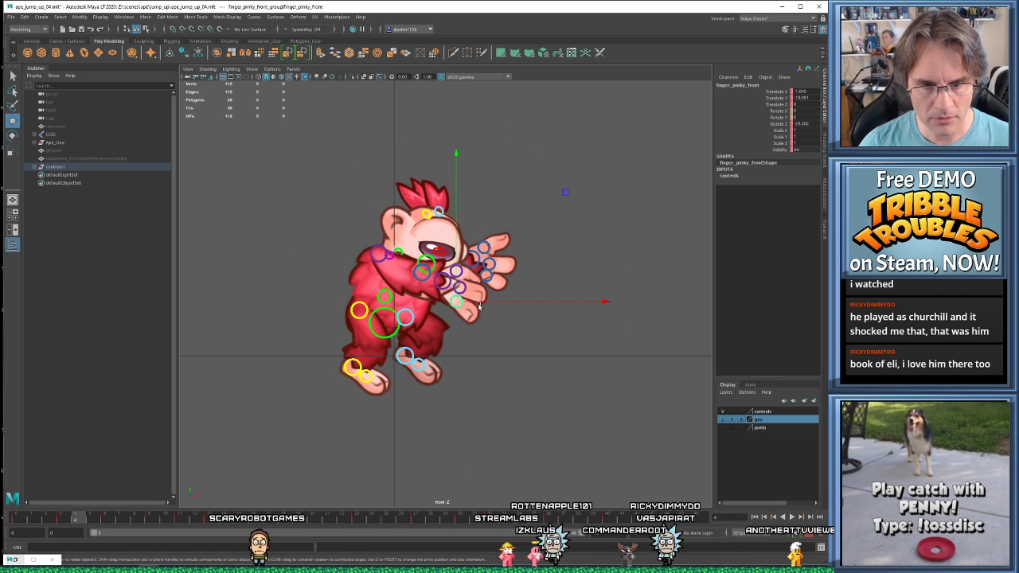
{"action": "key", "text": "e"}
{"action": "left_click_drag", "start_coordinate": [616, 350], "coordinate": [608, 370]}
{"action": "left_click_drag", "start_coordinate": [309, 296], "coordinate": [380, 325]}
{"action": "key", "text": "ctrl+z"}
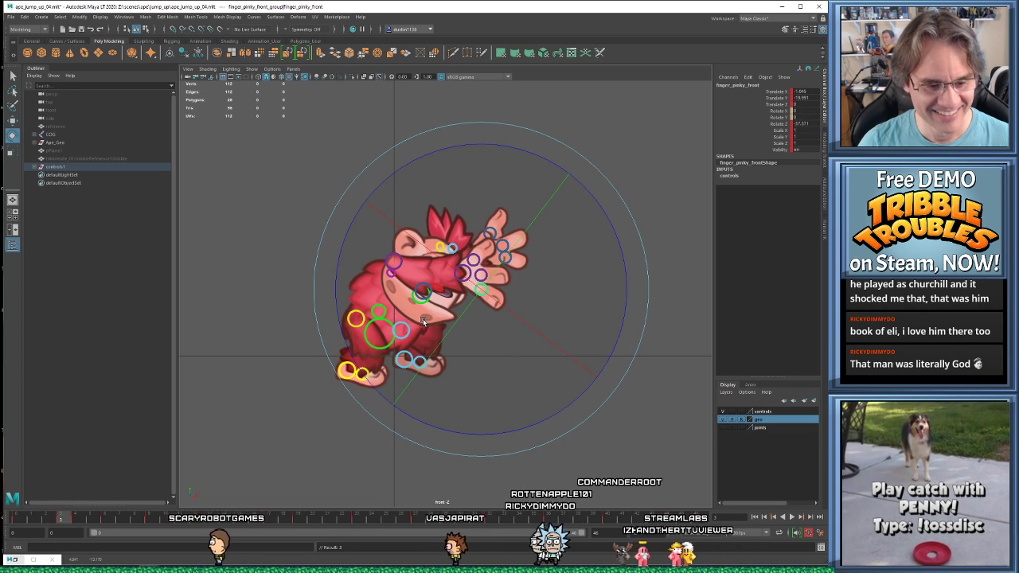
- At frame 4, rotate the rear thumb control clockwise so the thumb folds down over the rear hand
{"action": "key", "text": "alt+period"}
{"action": "key", "text": "w"}
{"action": "left_click", "coordinate": [484, 248]}
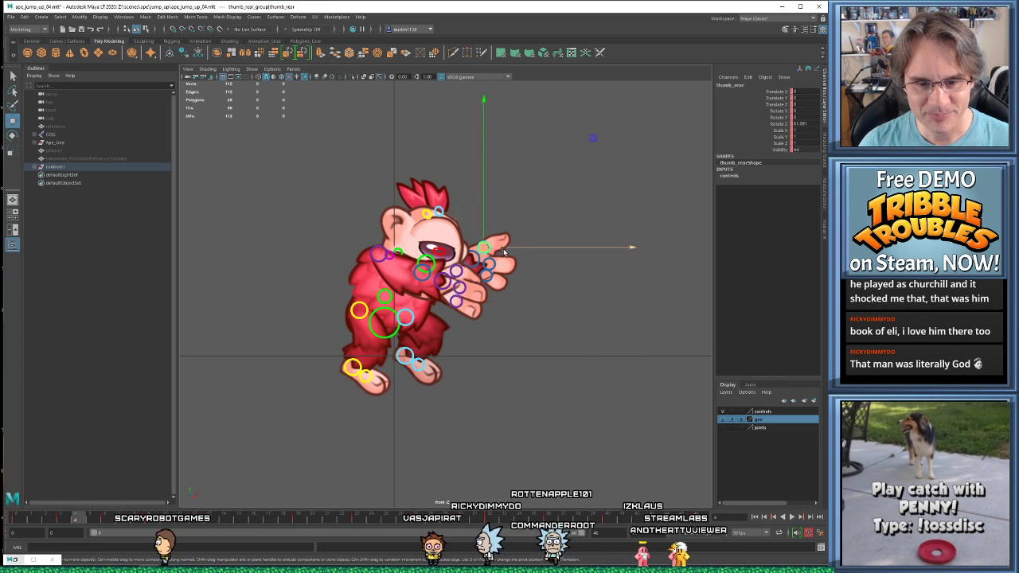
{"action": "key", "text": "e"}
{"action": "left_click_drag", "start_coordinate": [562, 269], "coordinate": [520, 277]}
{"action": "key", "text": "ctrl+z"}
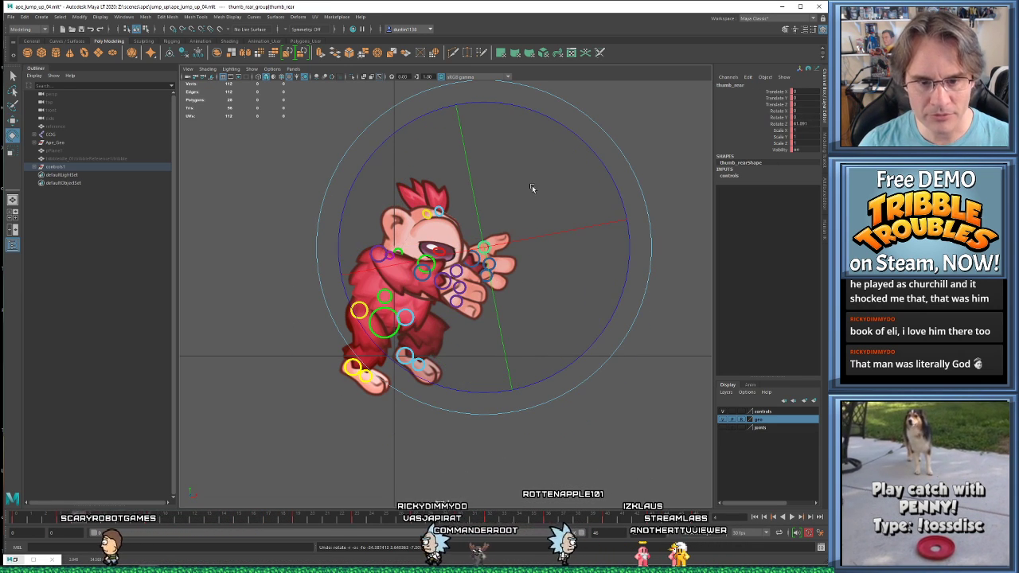
{"action": "left_click_drag", "start_coordinate": [638, 249], "coordinate": [597, 372]}
{"action": "key", "text": "w"}
- At frame 4, try rotating the rear index finger control, undo the rotations, and move the finger back toward the palm instead
{"action": "left_click", "coordinate": [489, 265]}
{"action": "key", "text": "e"}
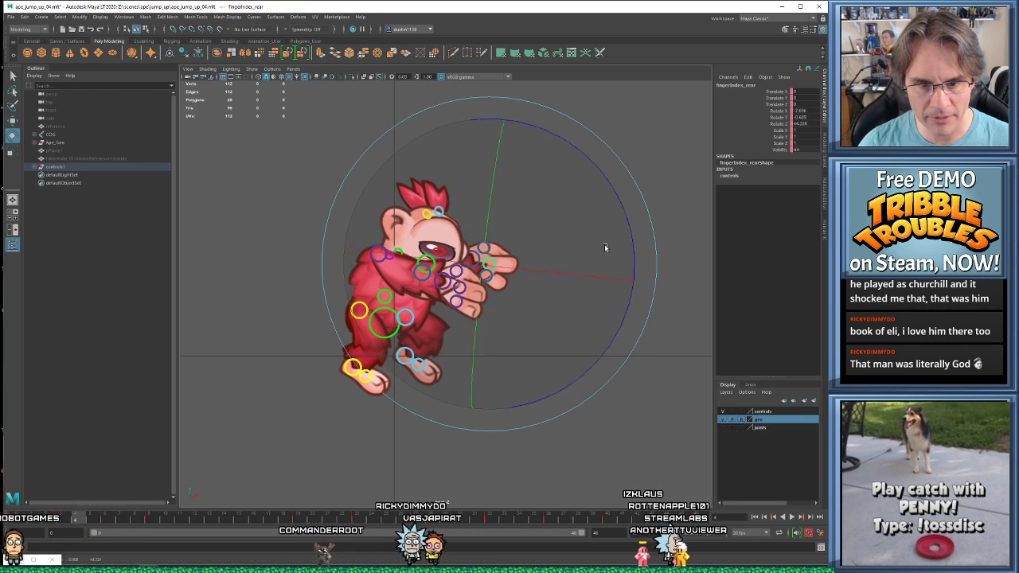
{"action": "left_click_drag", "start_coordinate": [604, 244], "coordinate": [532, 232]}
{"action": "key", "text": "ctrl+z"}
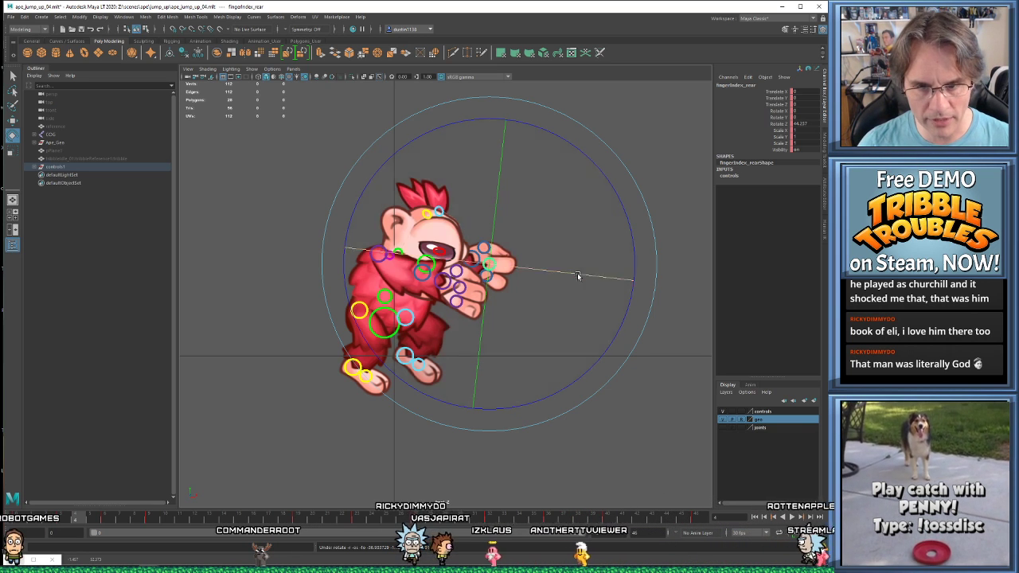
{"action": "left_click_drag", "start_coordinate": [579, 277], "coordinate": [514, 267]}
{"action": "key", "text": "ctrl+z"}
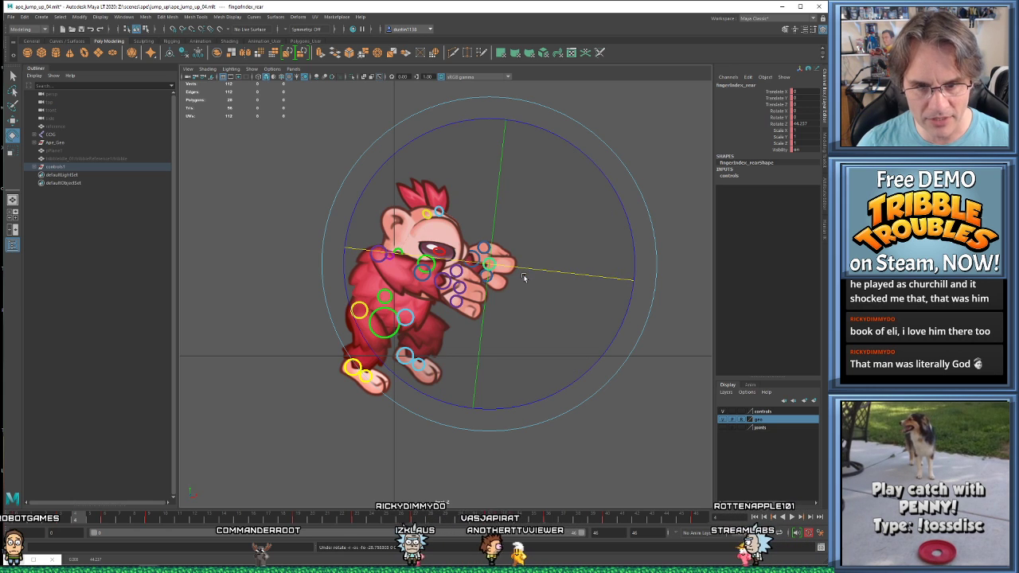
{"action": "key", "text": "w"}
{"action": "left_click_drag", "start_coordinate": [539, 266], "coordinate": [531, 268]}
- At frame 4, rotate the rear pinky finger control to about 49 degrees in Z
{"action": "left_click", "coordinate": [488, 286]}
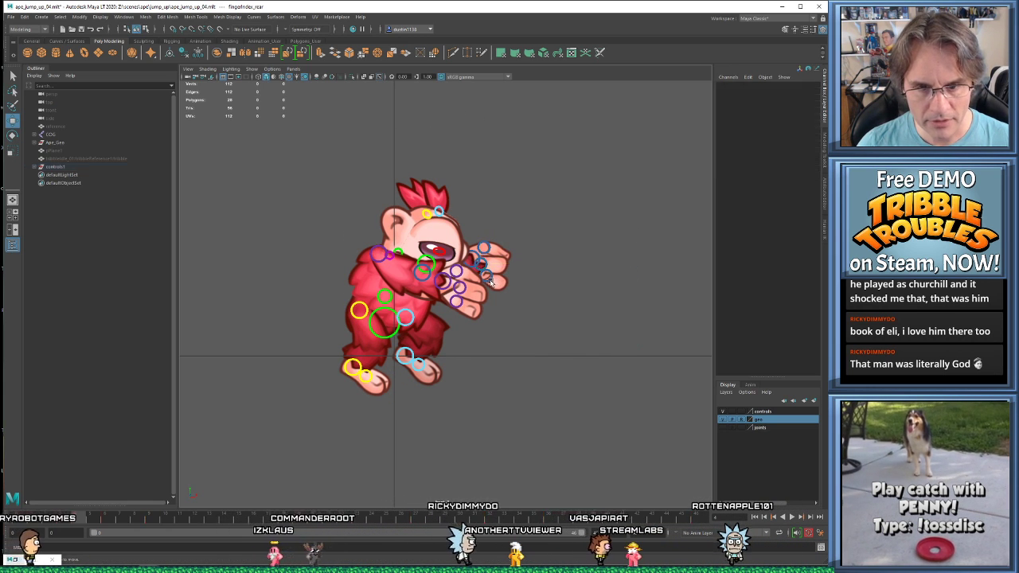
{"action": "key", "text": "e"}
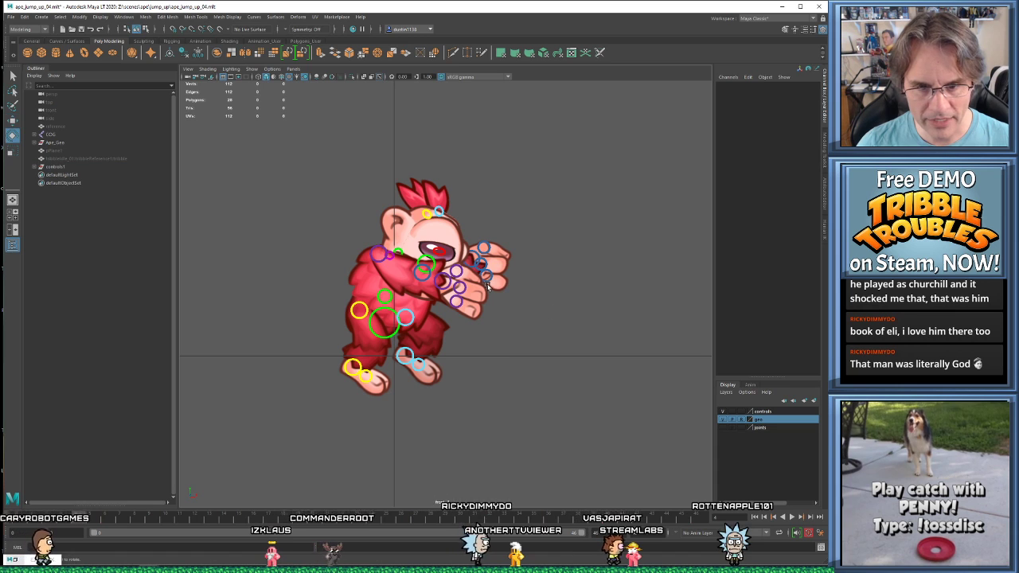
{"action": "left_click", "coordinate": [473, 264]}
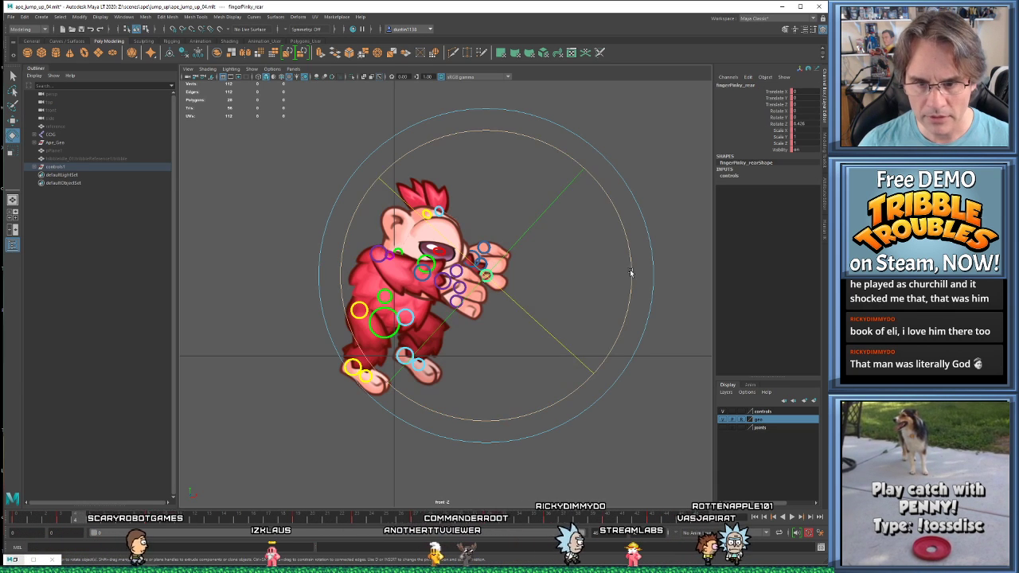
{"action": "left_click_drag", "start_coordinate": [630, 273], "coordinate": [600, 175]}
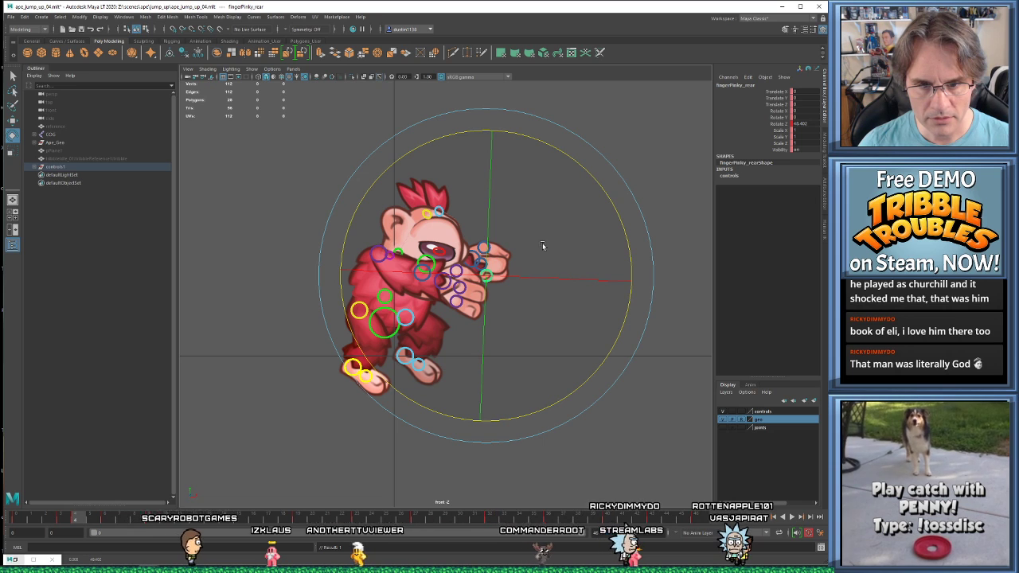
- Step past frame 4 and play back the whole jump animation to examine the reworked arm swing and curled fingers
{"action": "key", "text": "period"}
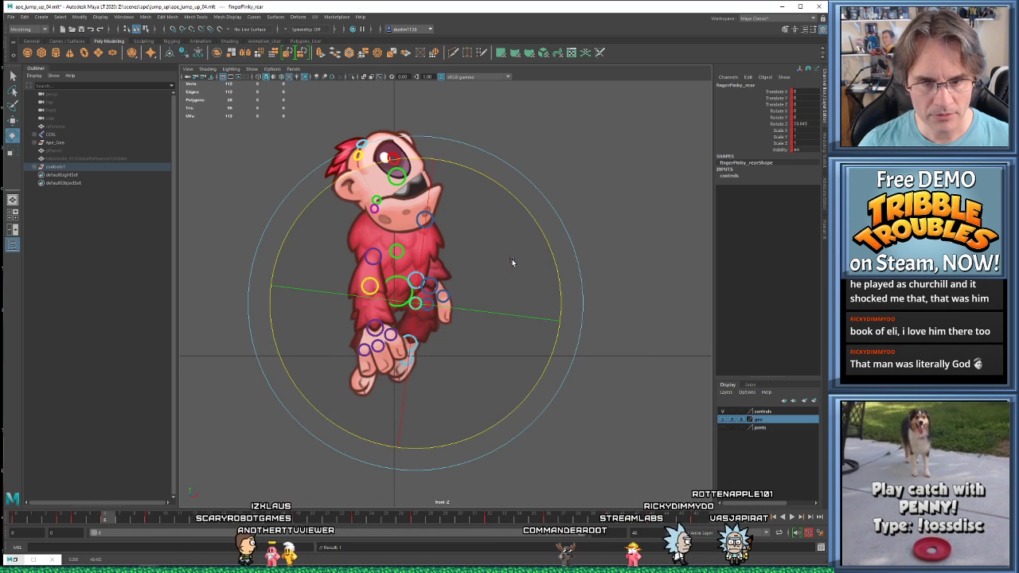
{"action": "key", "text": "period"}
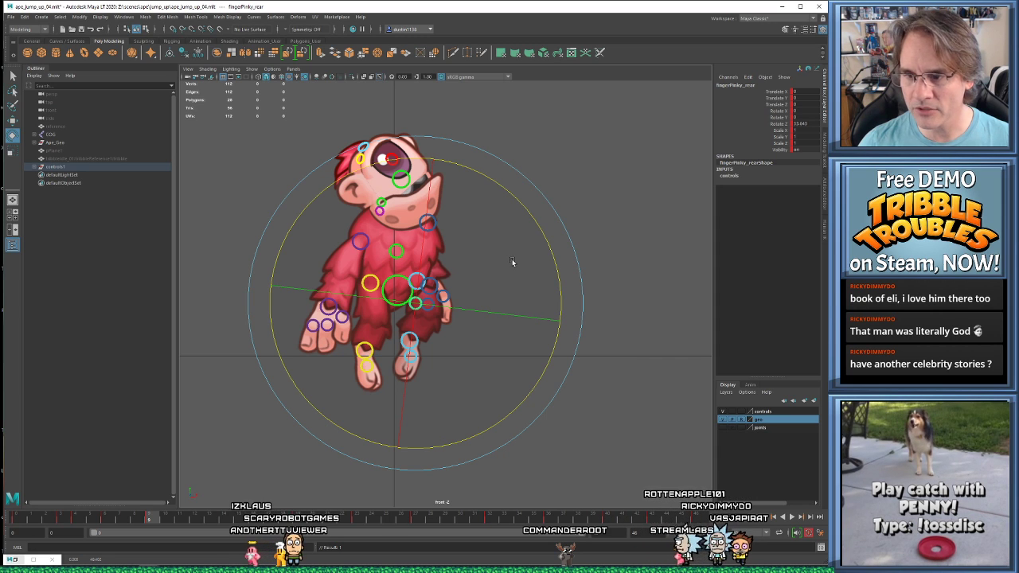
{"action": "key", "text": "alt+v"}
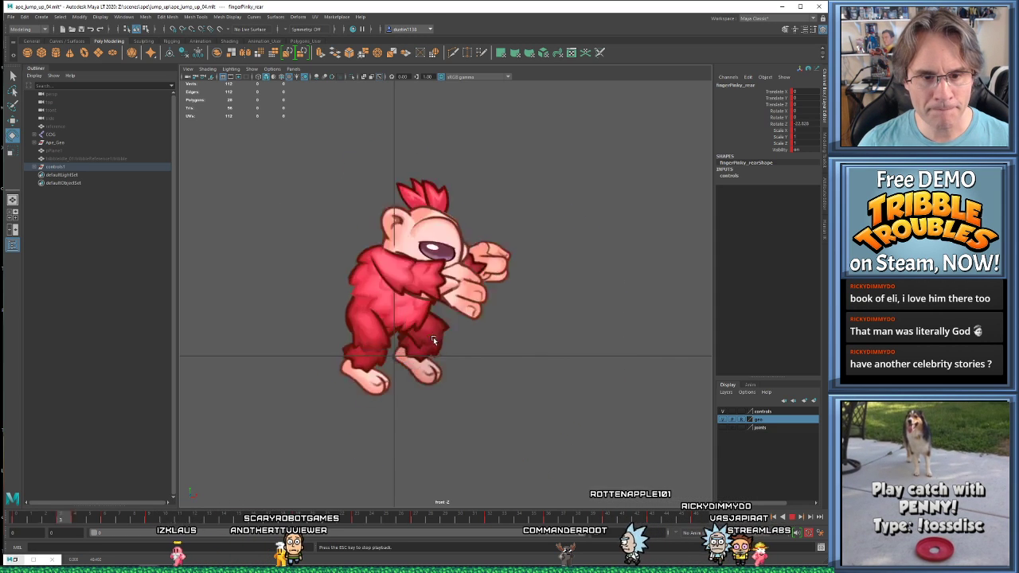
{"action": "key", "text": "alt+v"}
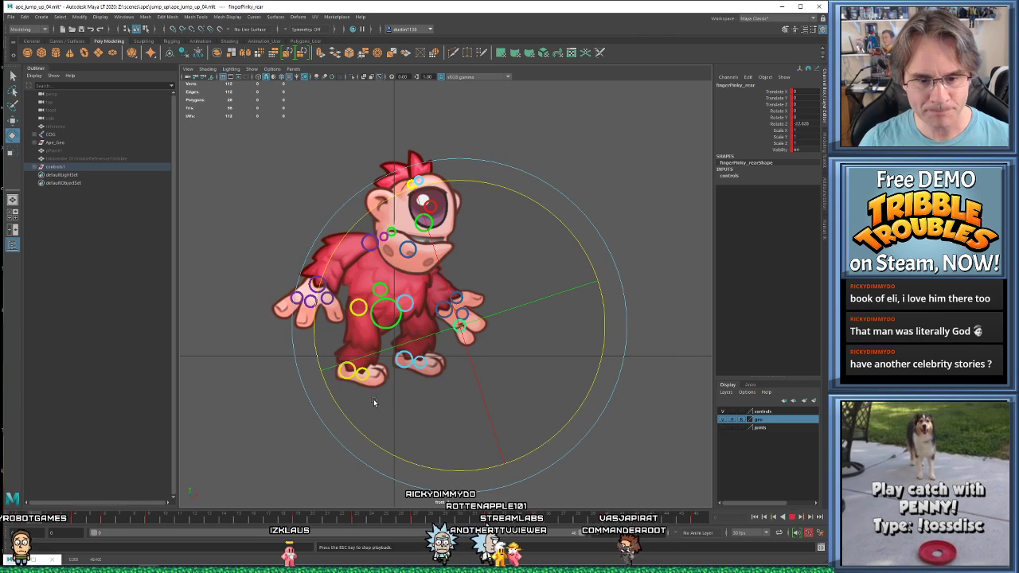
{"action": "key", "text": "alt+v"}
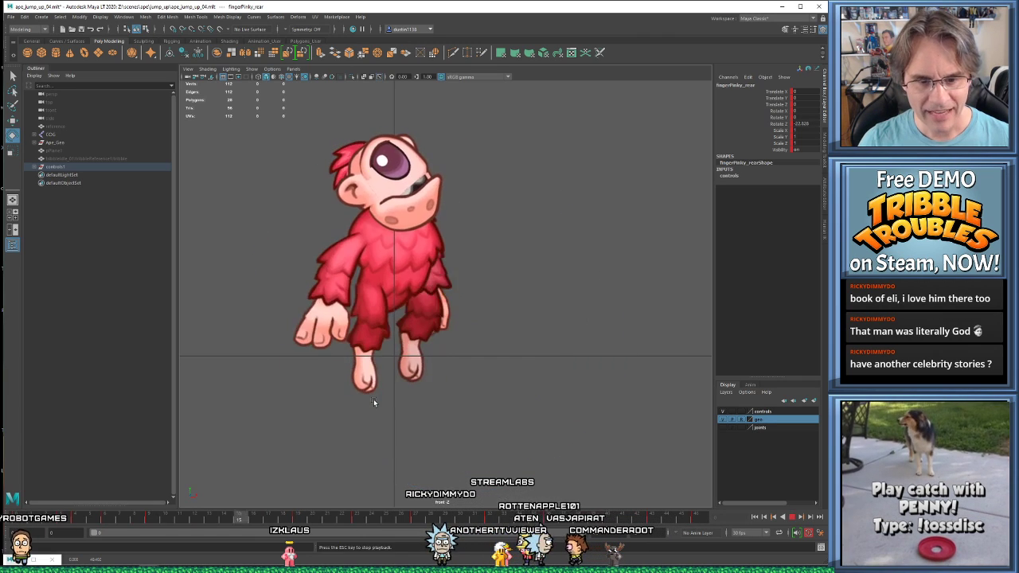
{"action": "key", "text": "Escape"}
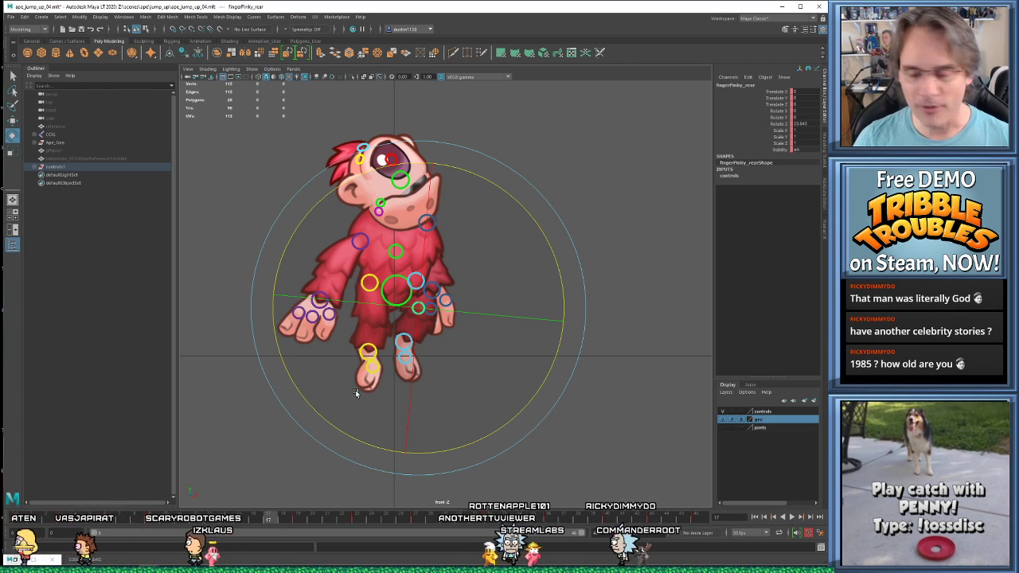
{"action": "key", "text": "alt+shift+v"}
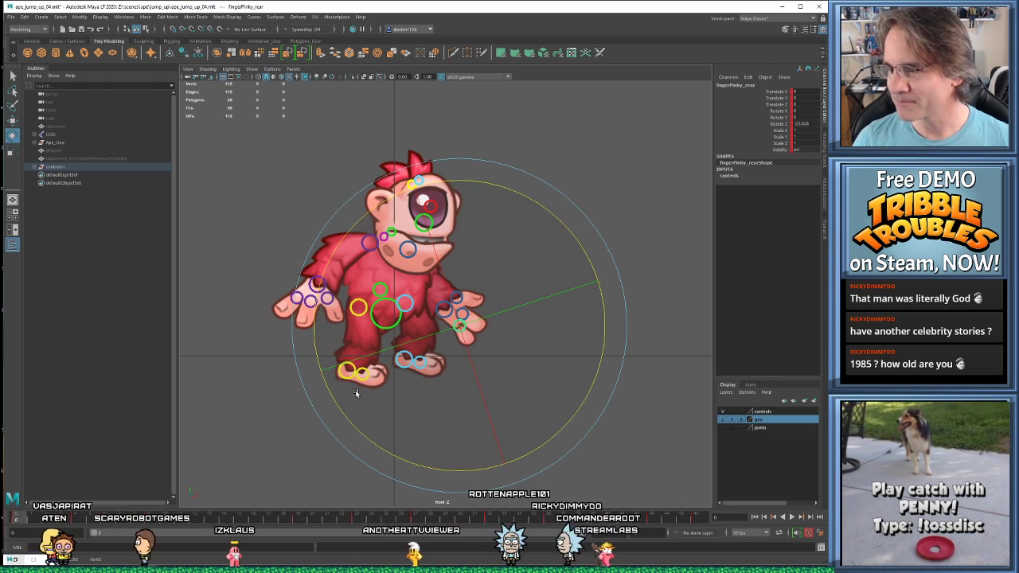
{"action": "key", "text": "alt+v"}
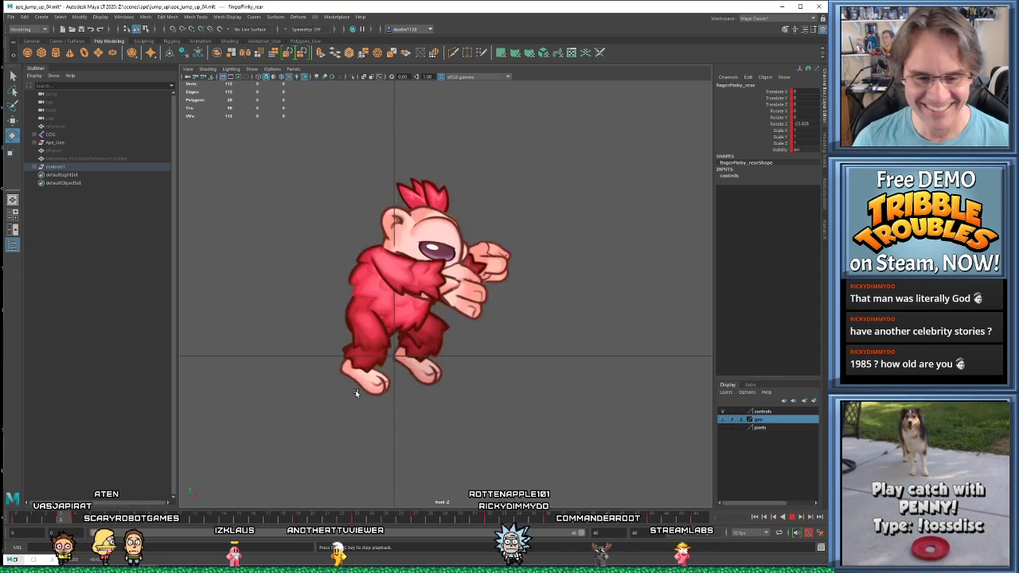
- Play back the jump_up animation repeatedly and scrub from frame 0 into the airborne poses to examine the arm swing and hands
{"action": "key", "text": "alt+v"}
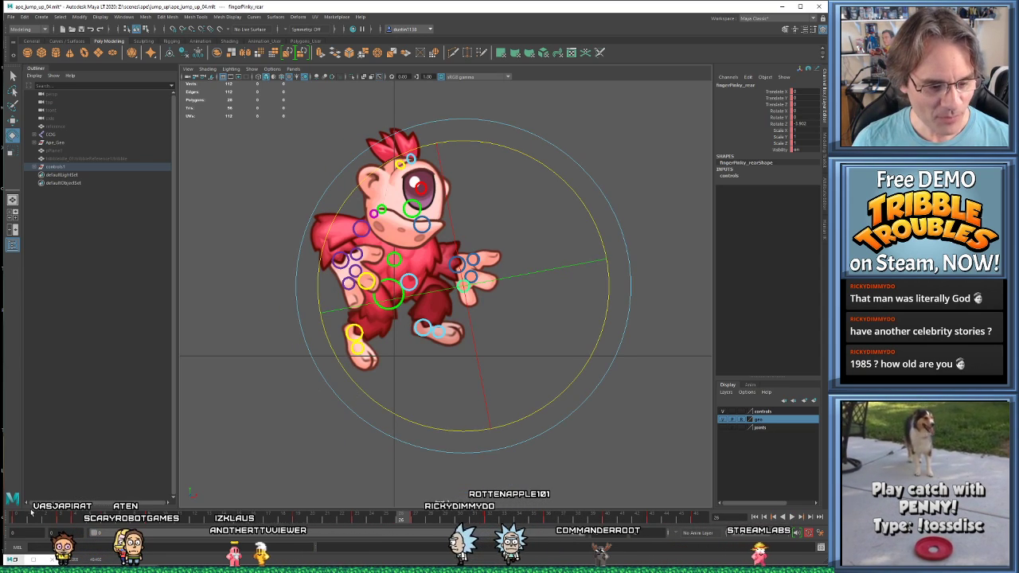
{"action": "key", "text": "alt+v"}
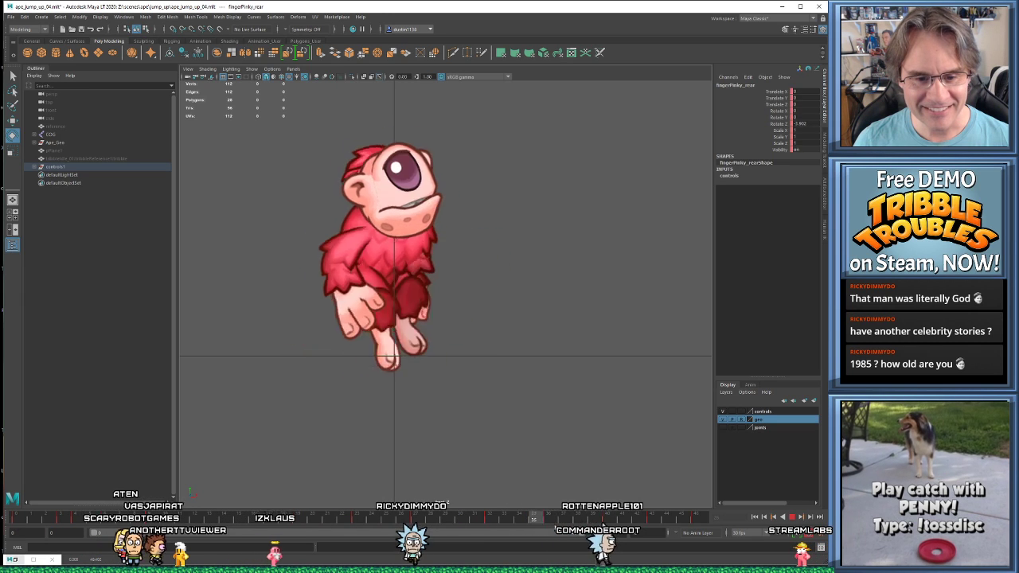
{"action": "key", "text": "alt+v"}
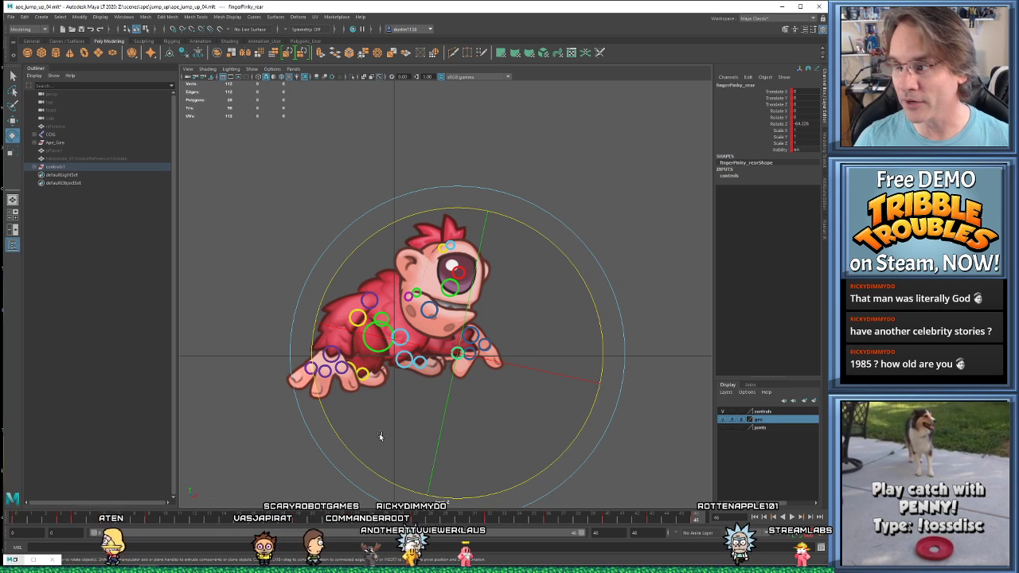
{"action": "key", "text": "alt+v"}
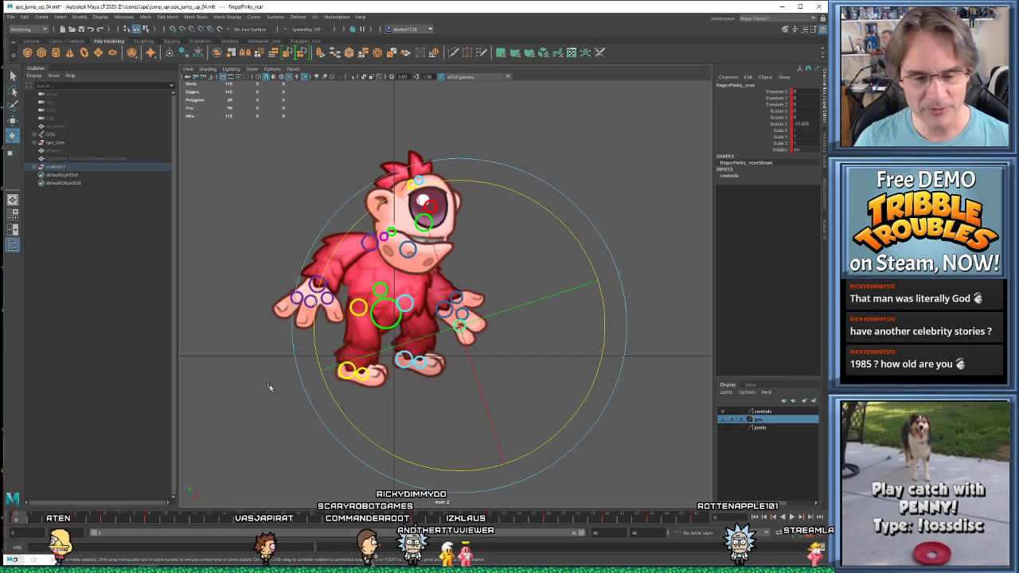
{"action": "key", "text": "alt+v"}
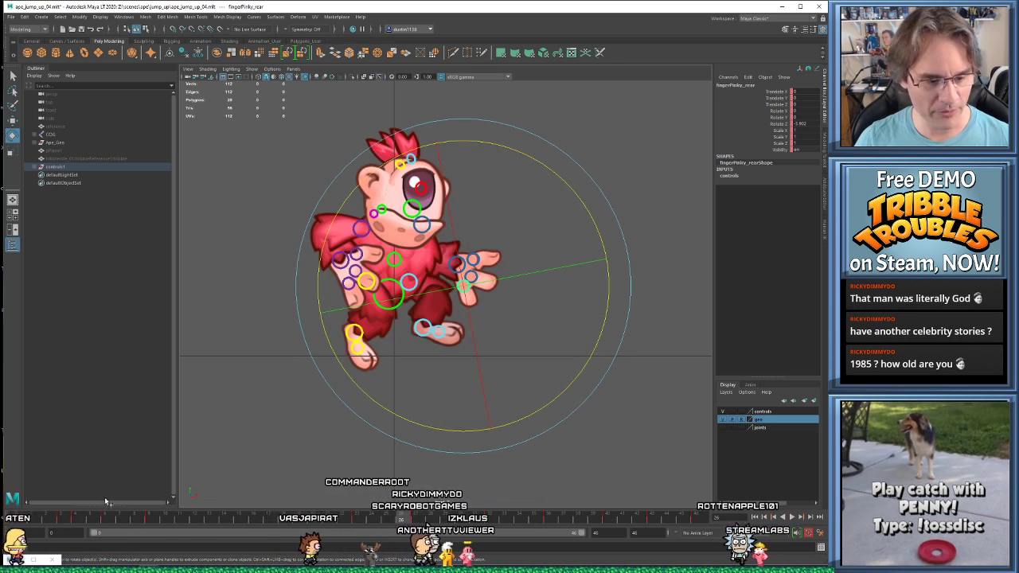
{"action": "left_click", "coordinate": [15, 519]}
{"action": "left_click_drag", "start_coordinate": [13, 523], "coordinate": [222, 536]}
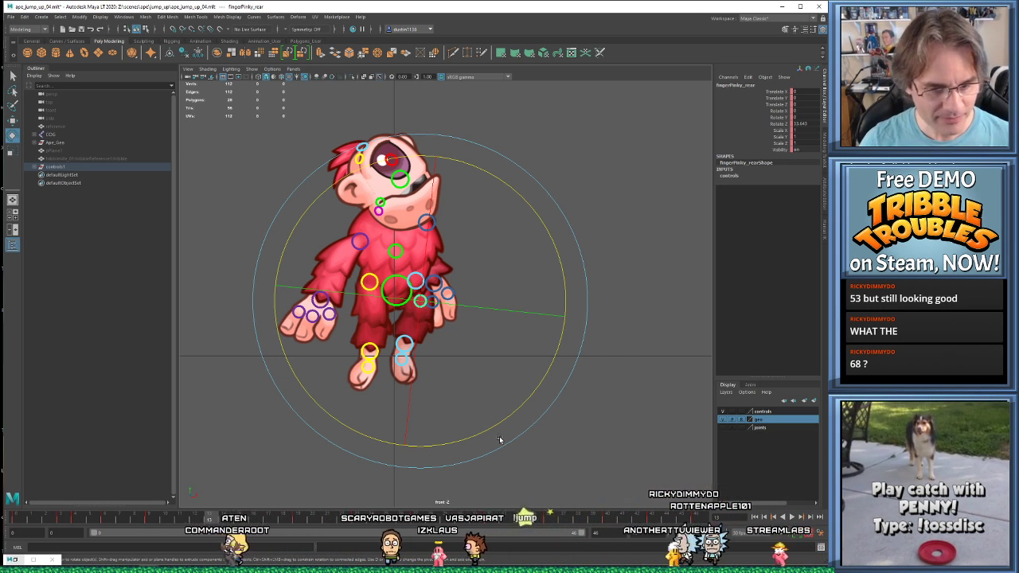
{"action": "key", "text": "alt+shift+v"}
{"action": "key", "text": "alt+v"}
{"action": "key", "text": "alt+v"}
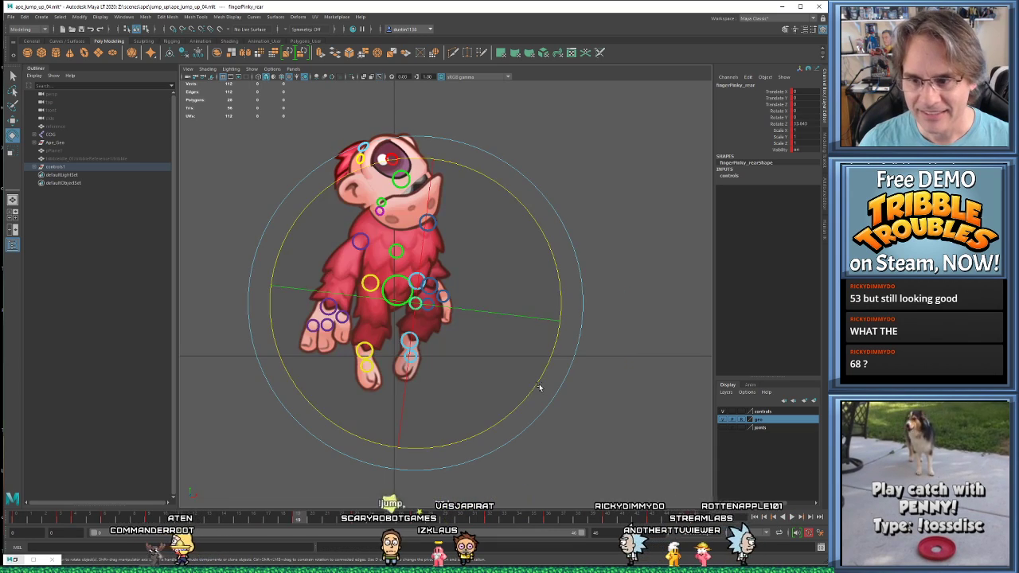
{"action": "key", "text": "alt+shift+v"}
{"action": "key", "text": "alt+v"}
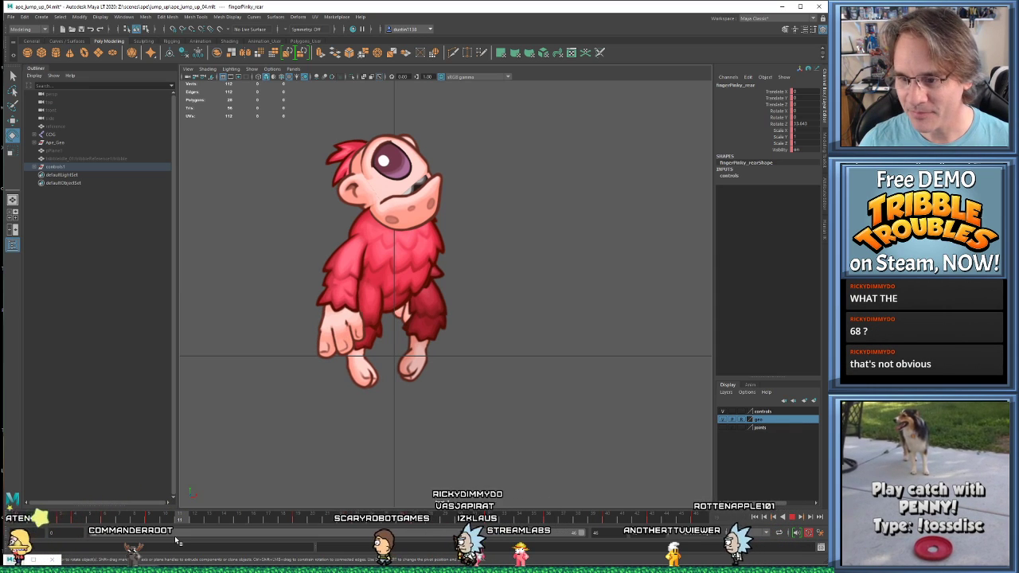
{"action": "key", "text": "alt+v"}
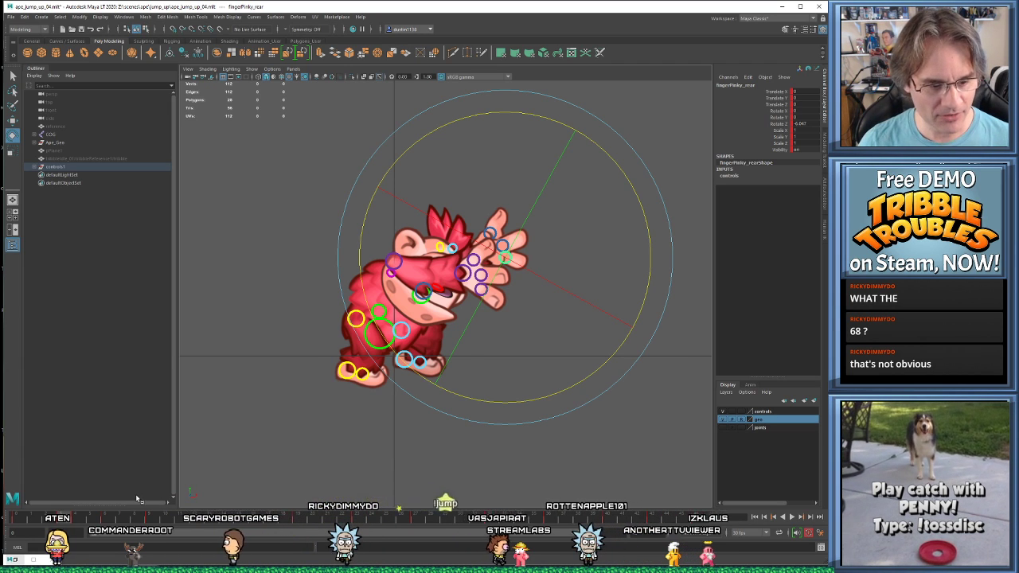
- Scrub the timeline from frame 0 to about frame 18 and review the ape's takeoff motion up close
{"action": "left_click", "coordinate": [18, 517]}
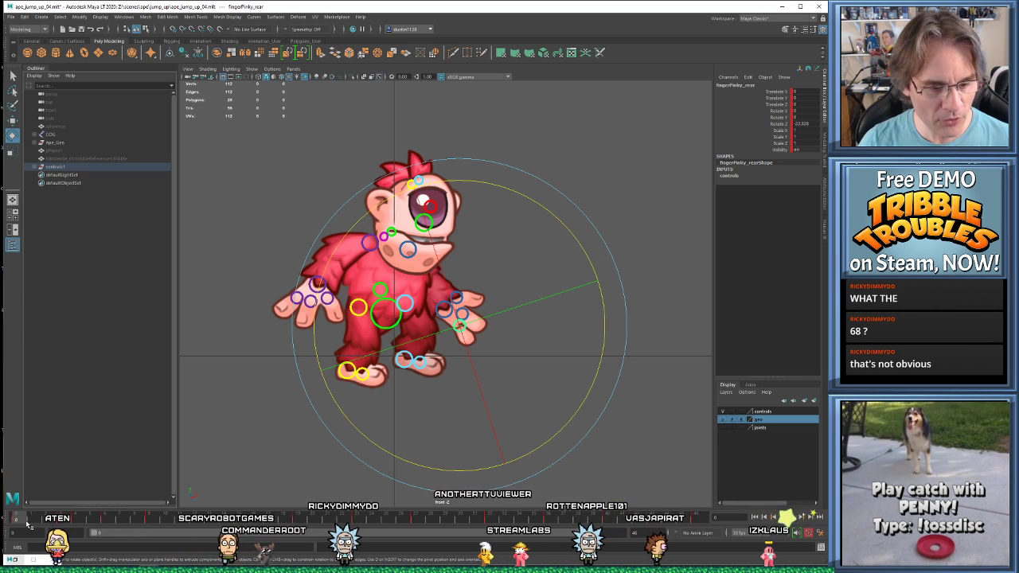
{"action": "left_click_drag", "start_coordinate": [28, 526], "coordinate": [251, 525]}
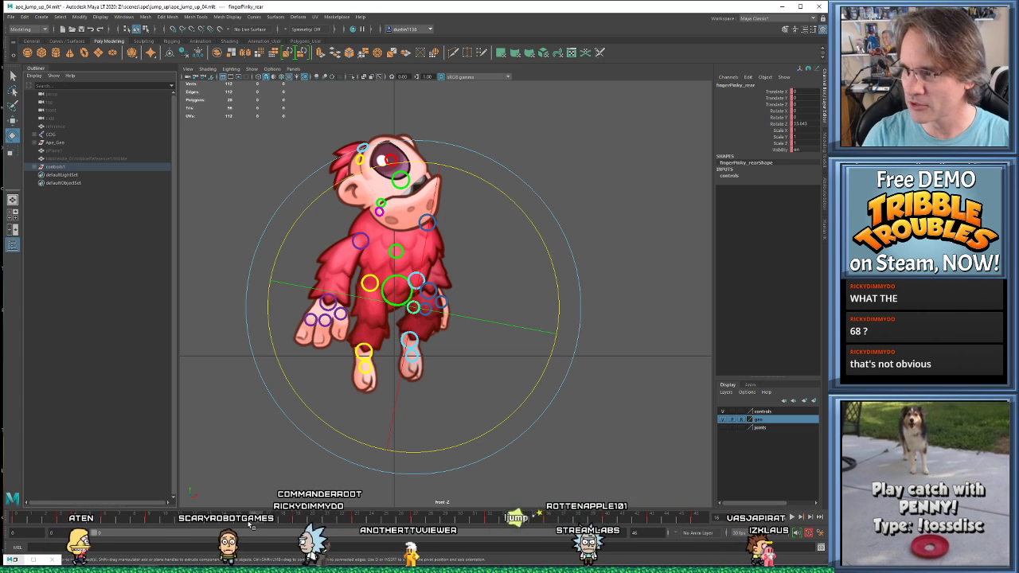
{"action": "left_click_drag", "start_coordinate": [250, 526], "coordinate": [288, 516]}
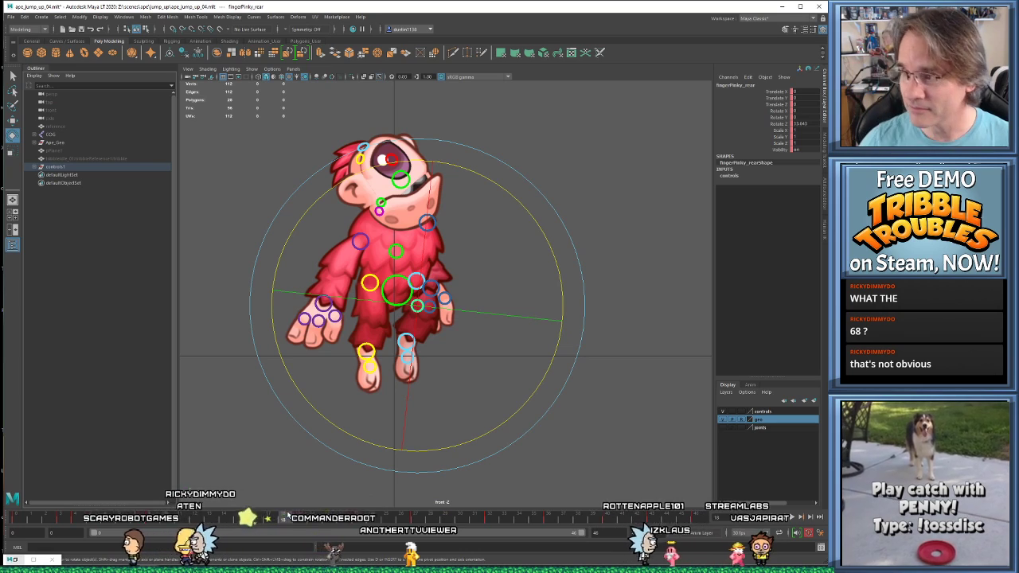
{"action": "left_click", "coordinate": [23, 519]}
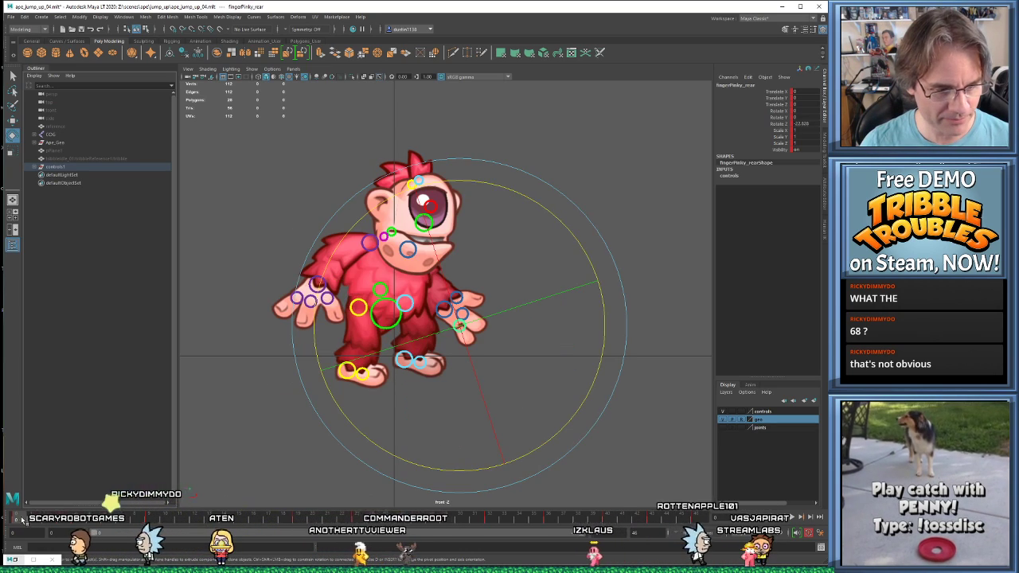
{"action": "left_click_drag", "start_coordinate": [24, 521], "coordinate": [91, 520]}
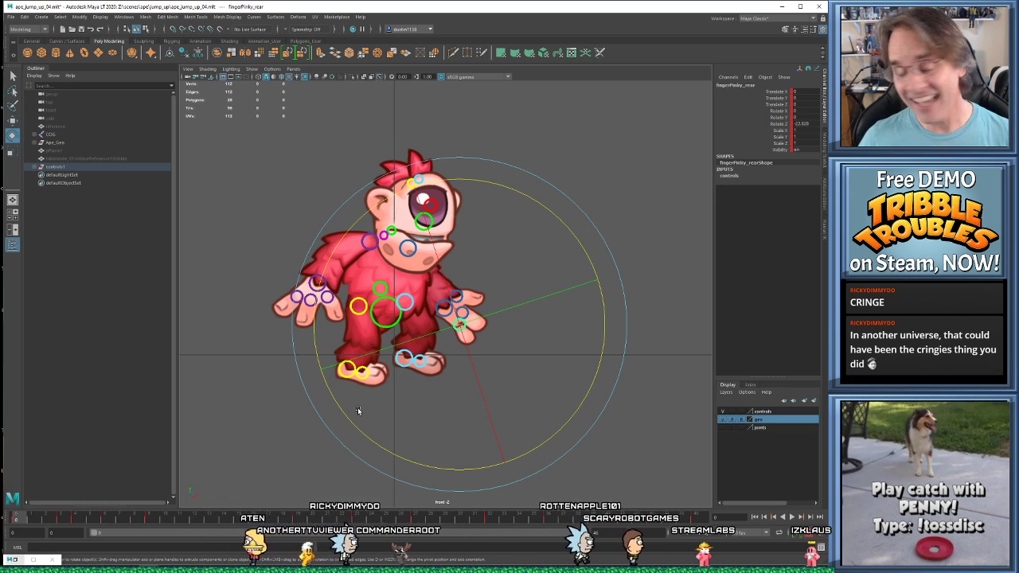
{"action": "left_click_drag", "start_coordinate": [358, 411], "coordinate": [359, 382], "text": "alt"}
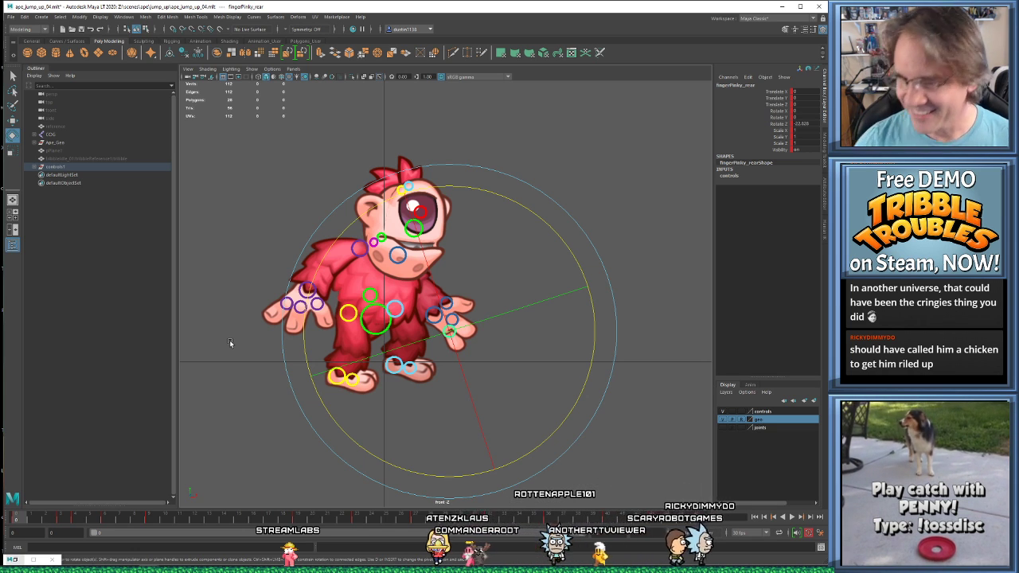
{"action": "scroll", "coordinate": [424, 352], "scroll_direction": "up", "scroll_amount": 2}
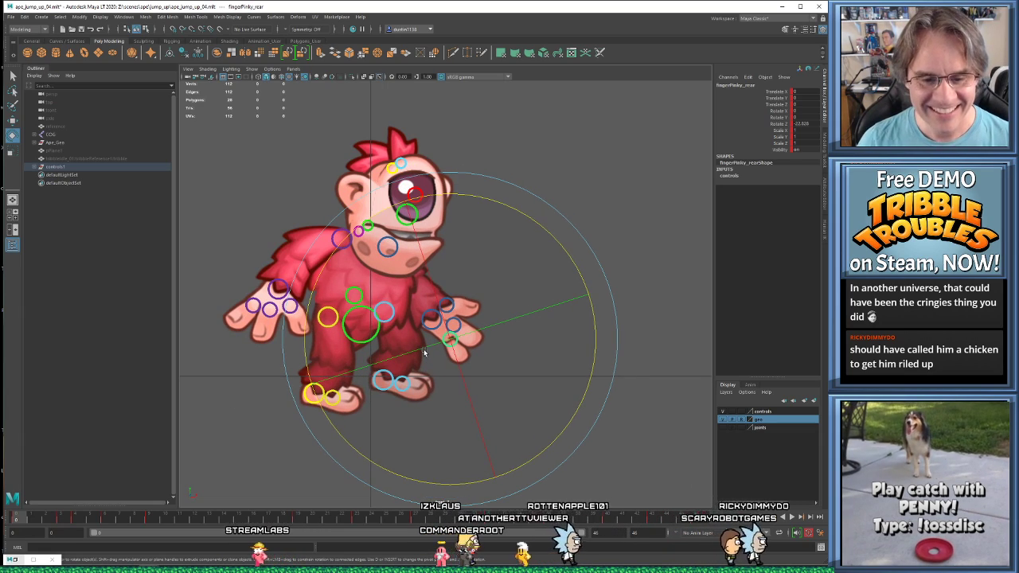
{"action": "key", "text": "alt+v"}
{"action": "key", "text": "alt+v"}
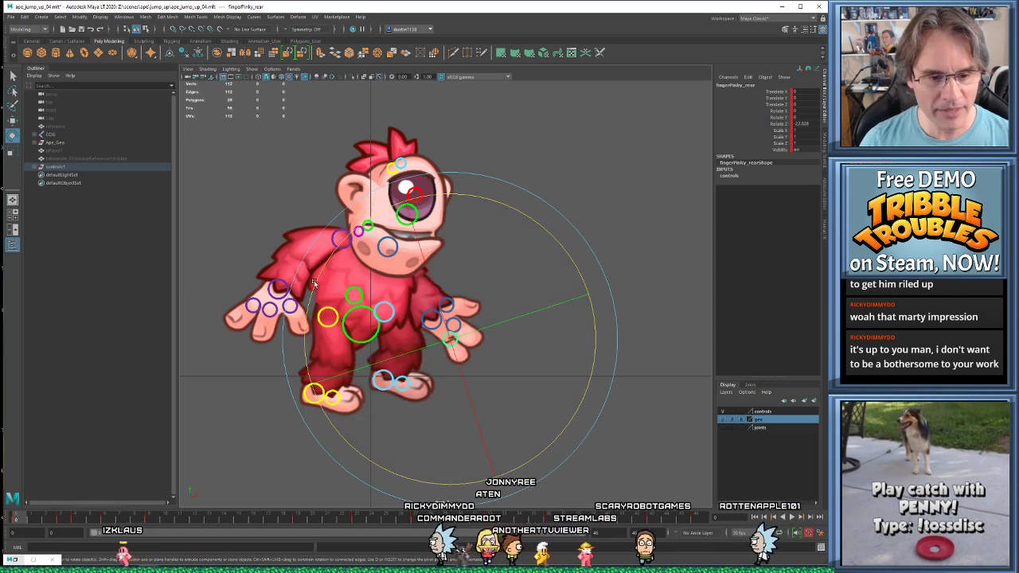
{"action": "key", "text": "alt+v"}
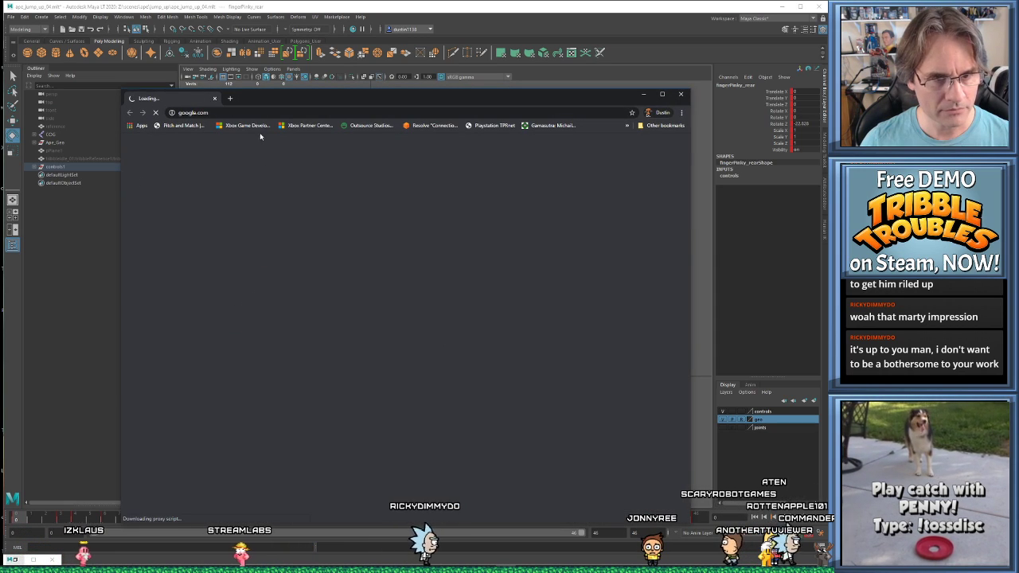
{"action": "left_click", "coordinate": [257, 113]}
{"action": "type", "text": "ra"}
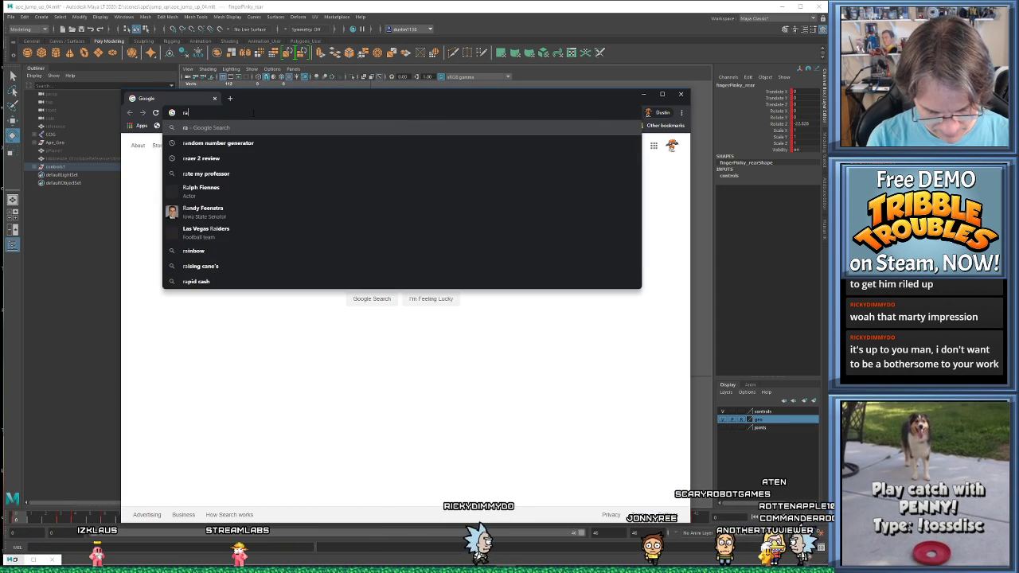
{"action": "type", "text": "tsenbe"}
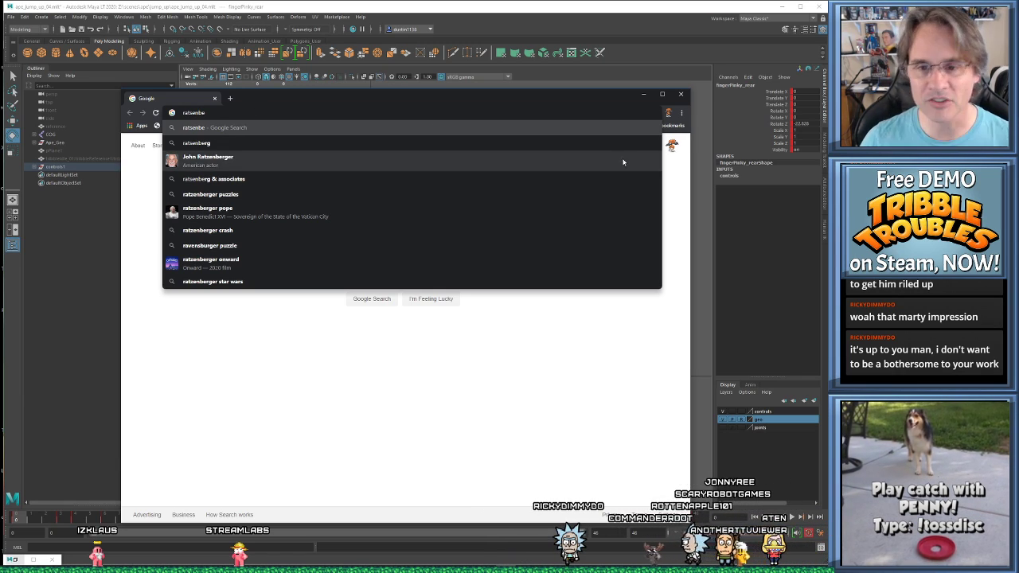
{"action": "left_click", "coordinate": [681, 94]}
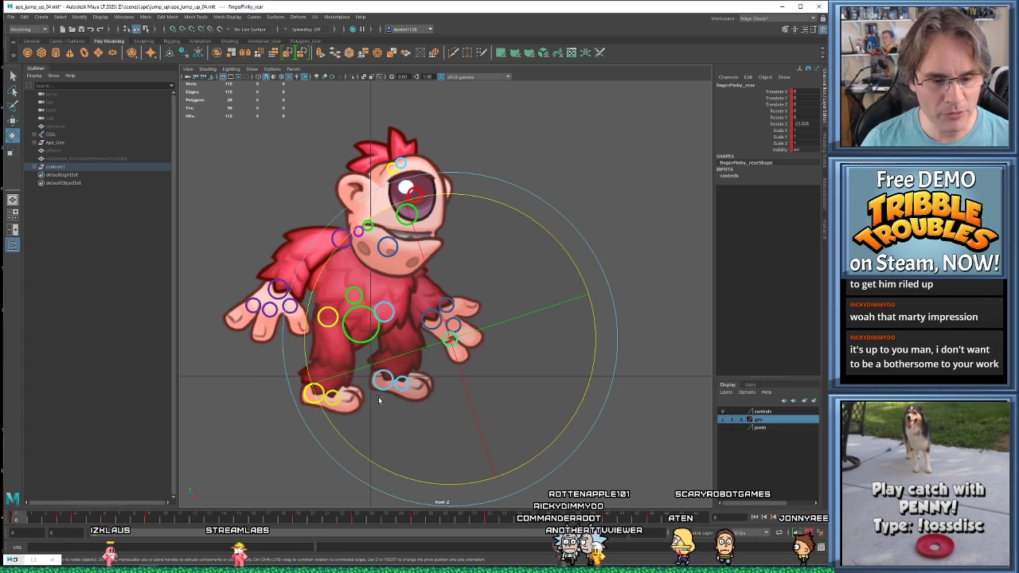
- Replay the jump and scrub between frames 0, 18 and 24 to check the enlarged ape's poses through the airborne section
{"action": "key", "text": "alt+v"}
{"action": "key", "text": "alt+v"}
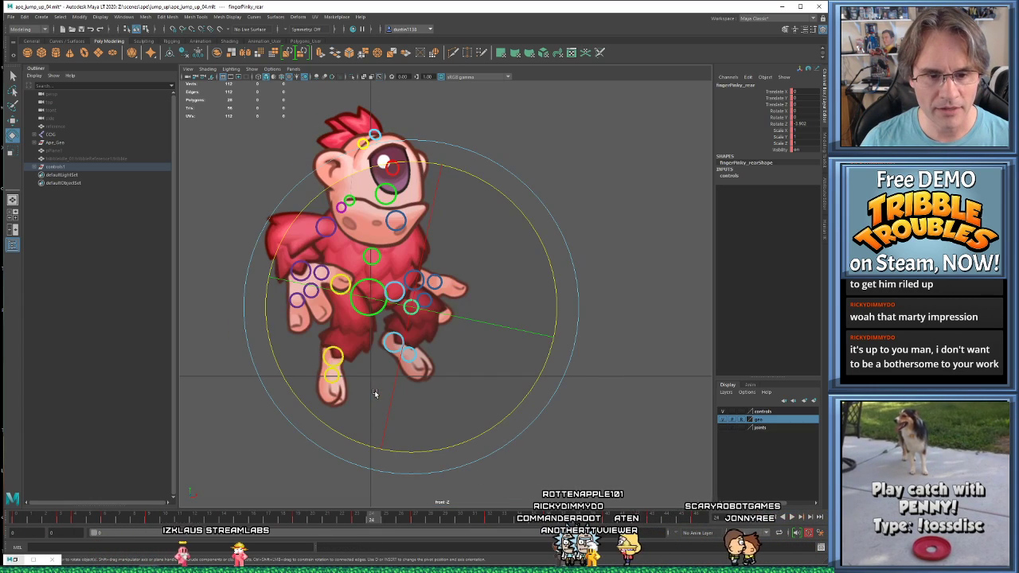
{"action": "key", "text": "alt+v"}
{"action": "key", "text": "alt+v"}
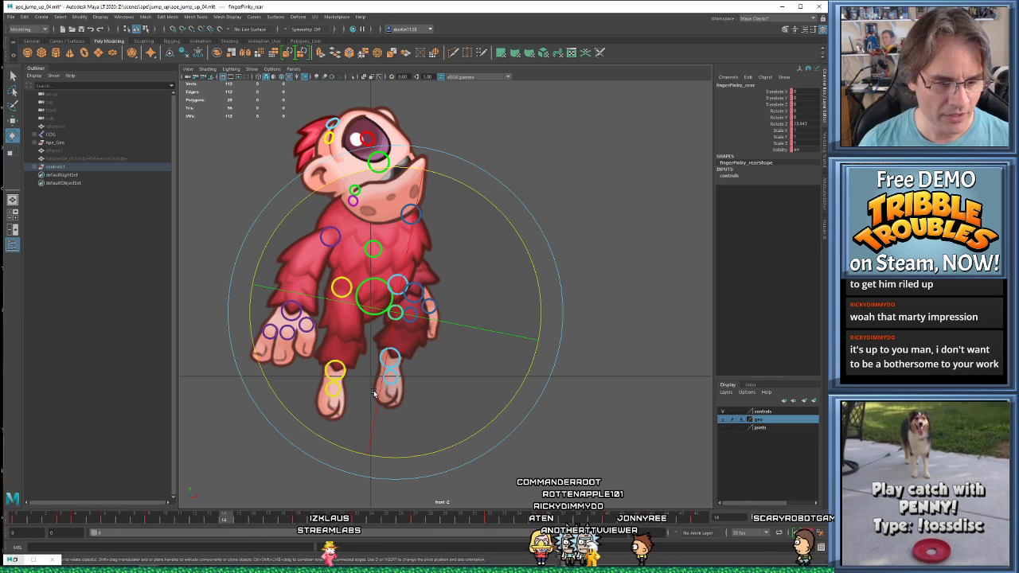
{"action": "left_click", "coordinate": [21, 517]}
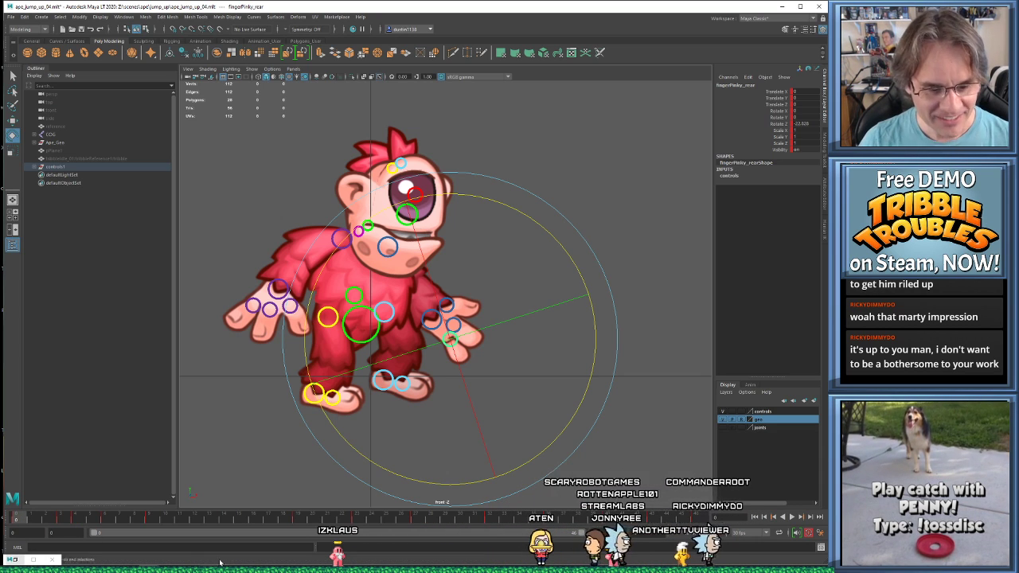
{"action": "mouse_move", "coordinate": [279, 522]}
{"action": "left_mouse_down"}
{"action": "mouse_move", "coordinate": [299, 523]}
{"action": "mouse_move", "coordinate": [51, 526]}
{"action": "mouse_move", "coordinate": [288, 528]}
{"action": "left_mouse_up"}
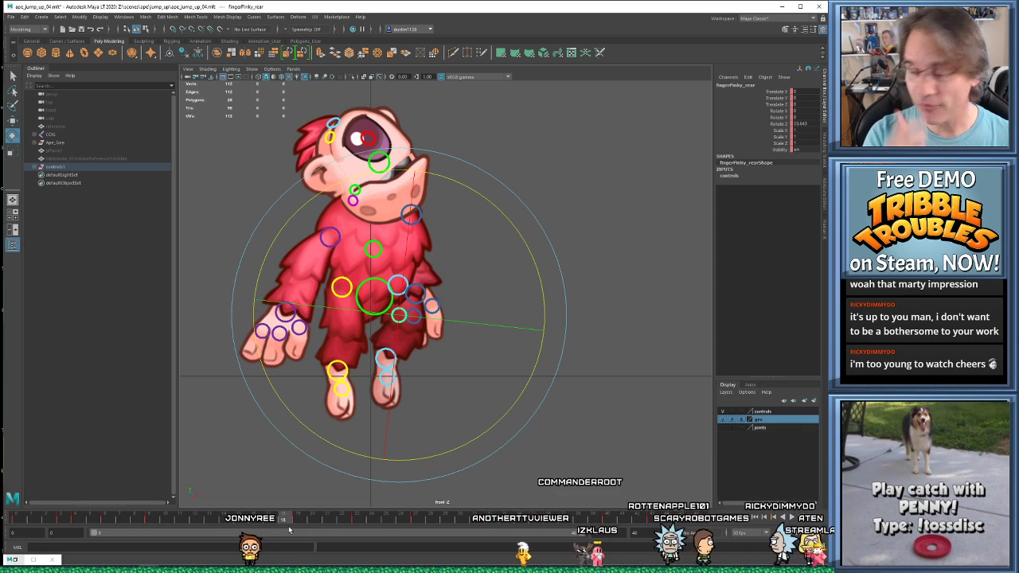
{"action": "key", "text": "period"}
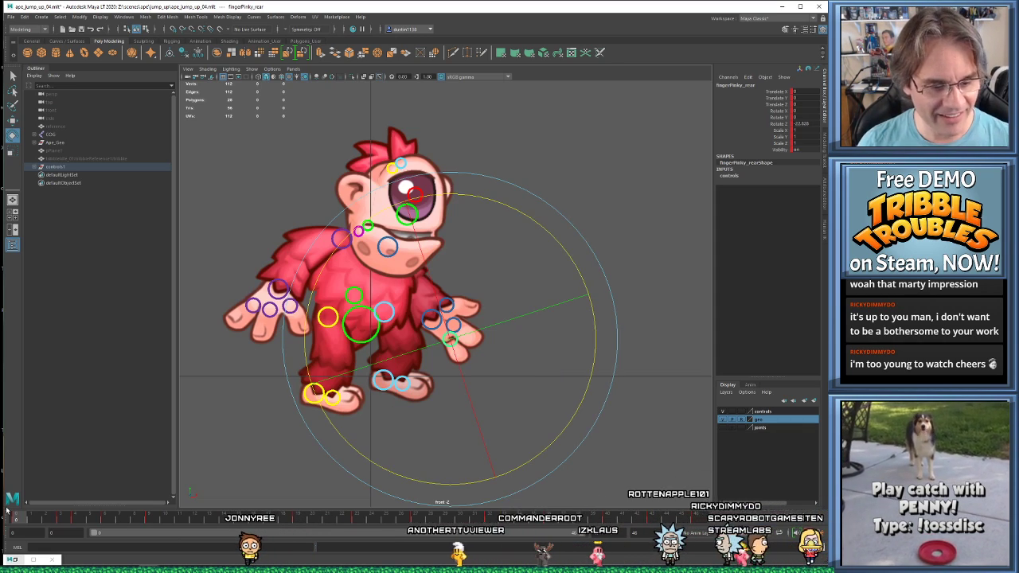
{"action": "left_click_drag", "start_coordinate": [15, 518], "coordinate": [377, 546]}
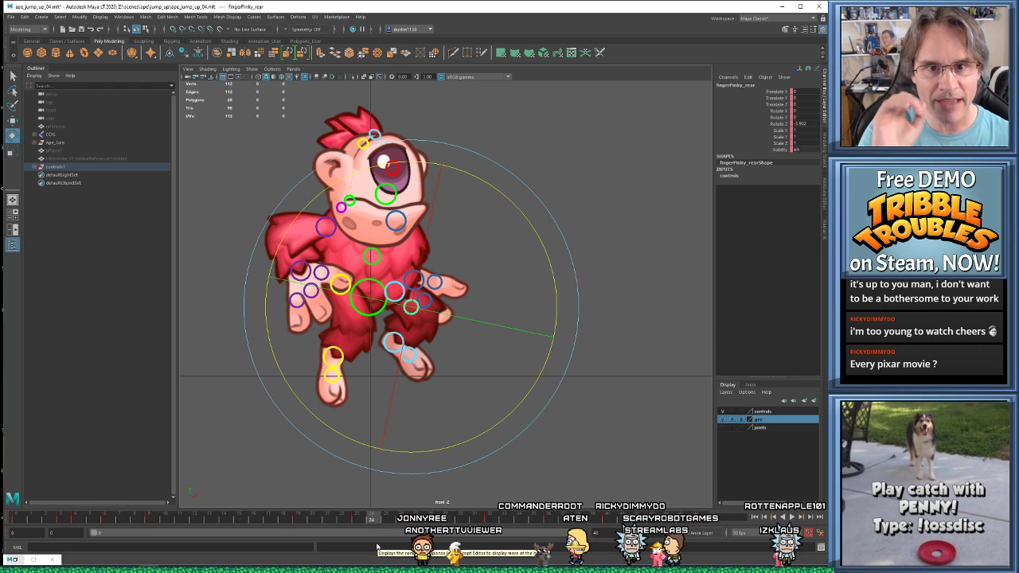
{"action": "key", "text": "comma"}
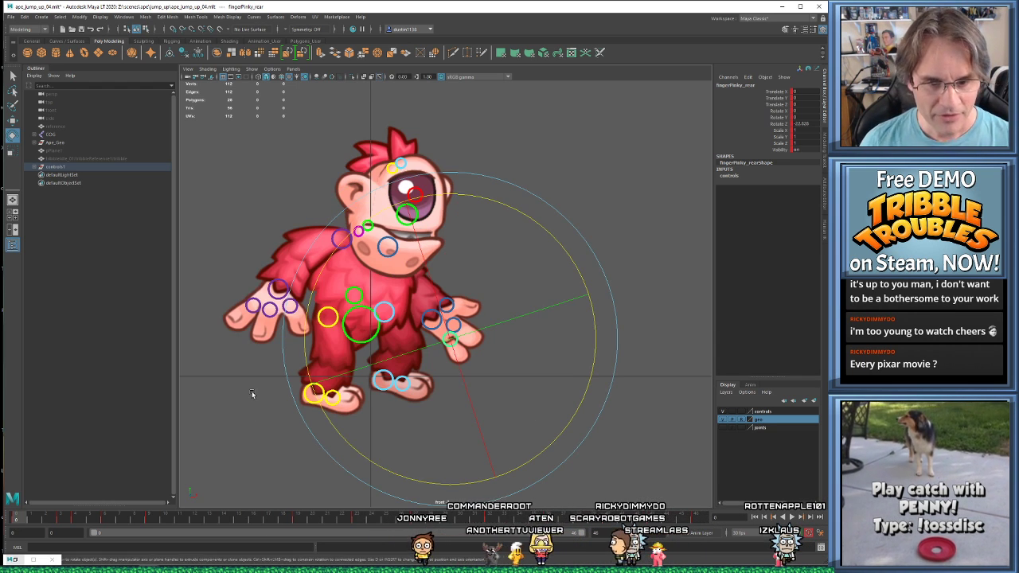
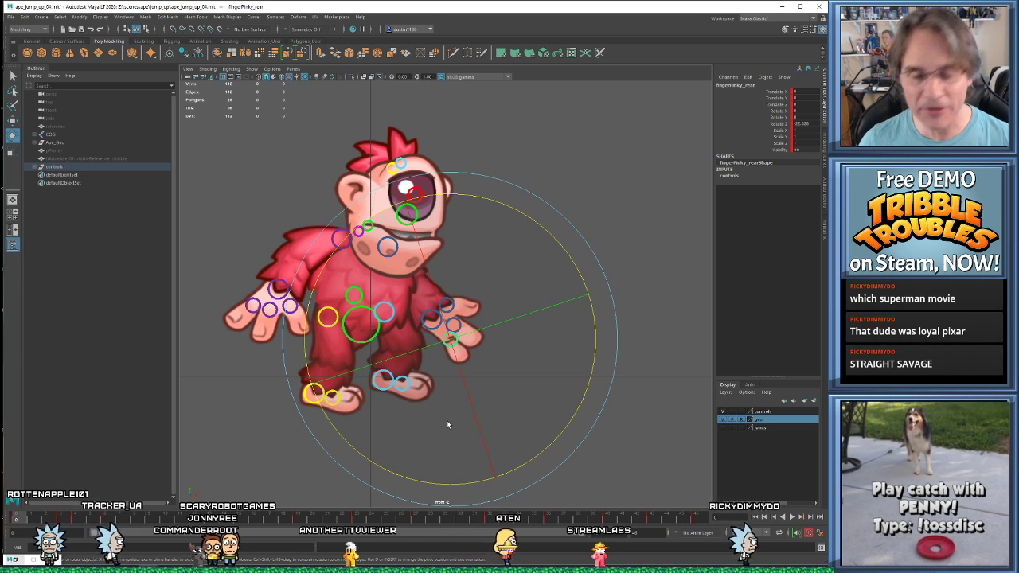
{"action": "key", "text": "alt+v"}
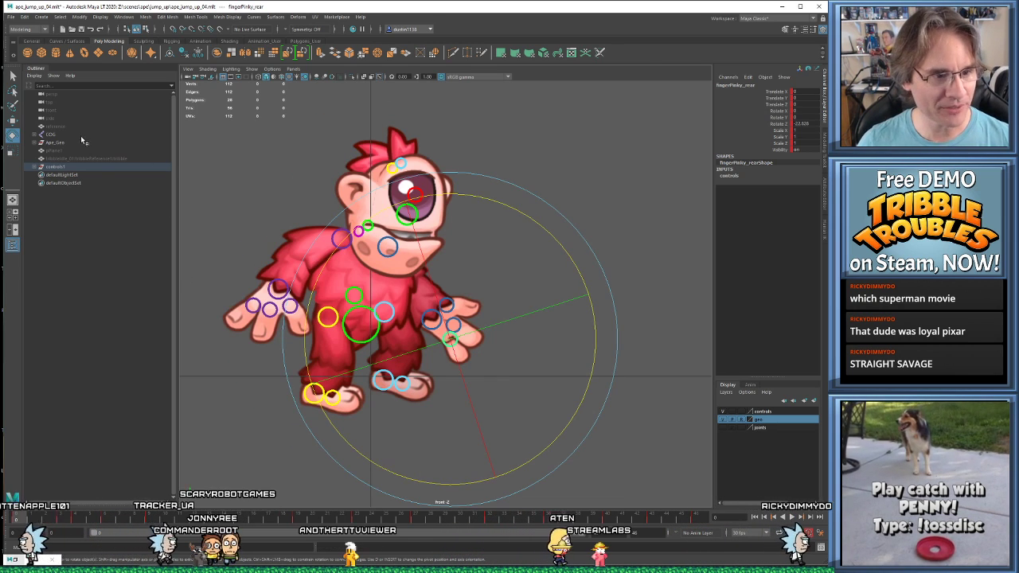
- Export the COG and Ape_Geo nodes as FBX over the existing jump_up.fbx in the Ape animation folder
{"action": "left_click", "coordinate": [52, 135]}
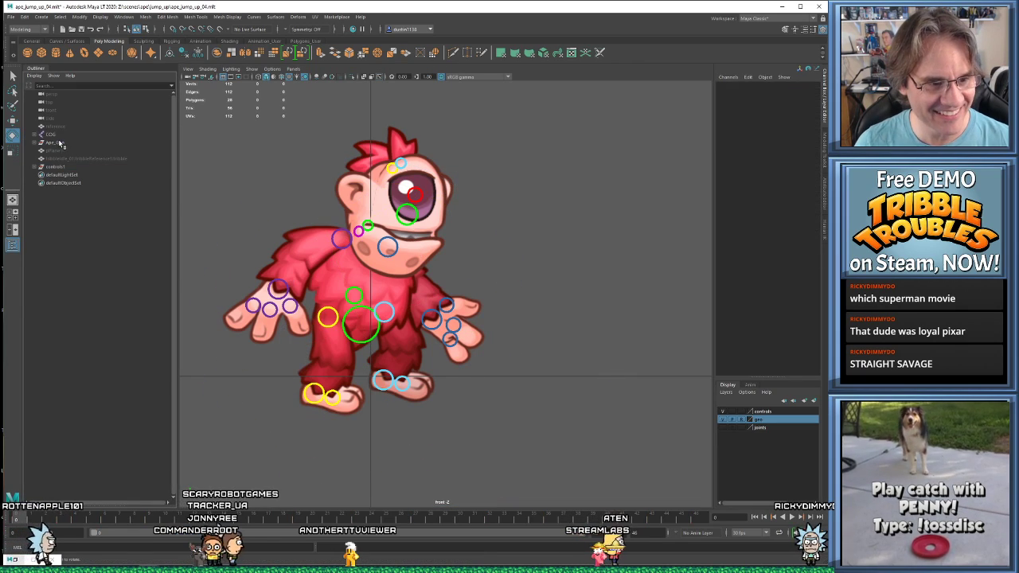
{"action": "left_click", "coordinate": [54, 142]}
{"action": "left_click", "coordinate": [10, 16]}
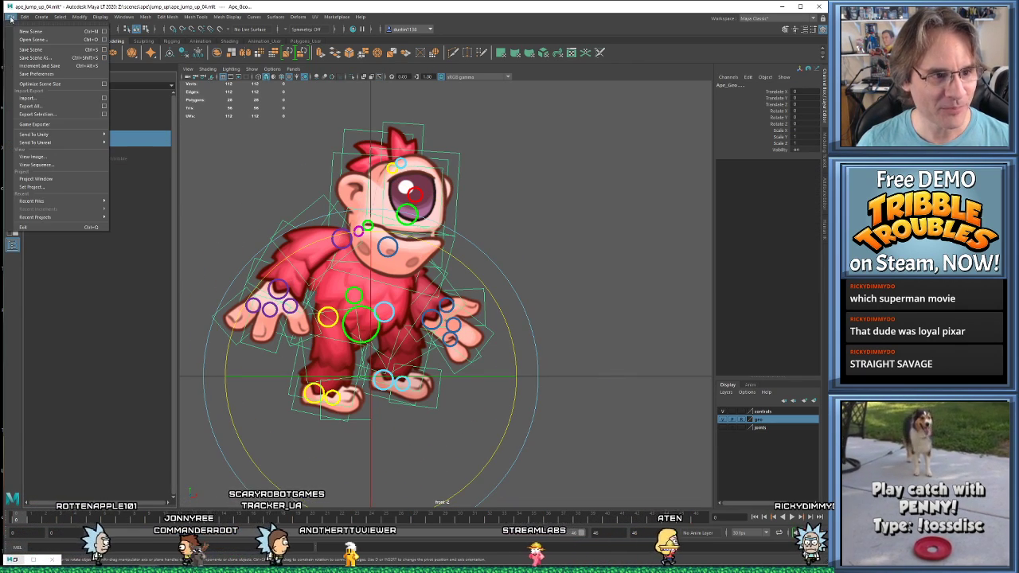
{"action": "left_click", "coordinate": [48, 117]}
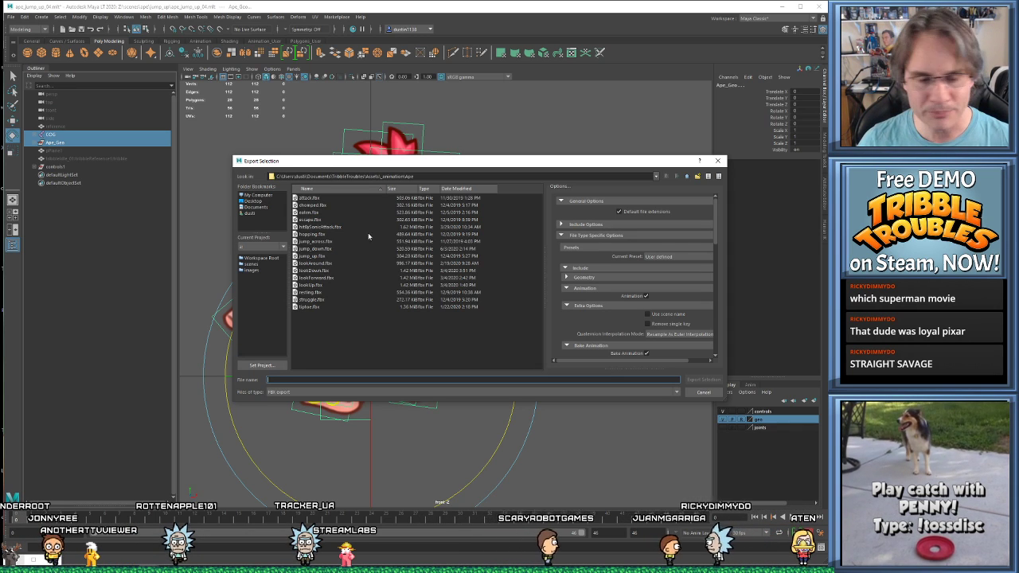
{"action": "left_click_drag", "start_coordinate": [380, 165], "coordinate": [363, 171]}
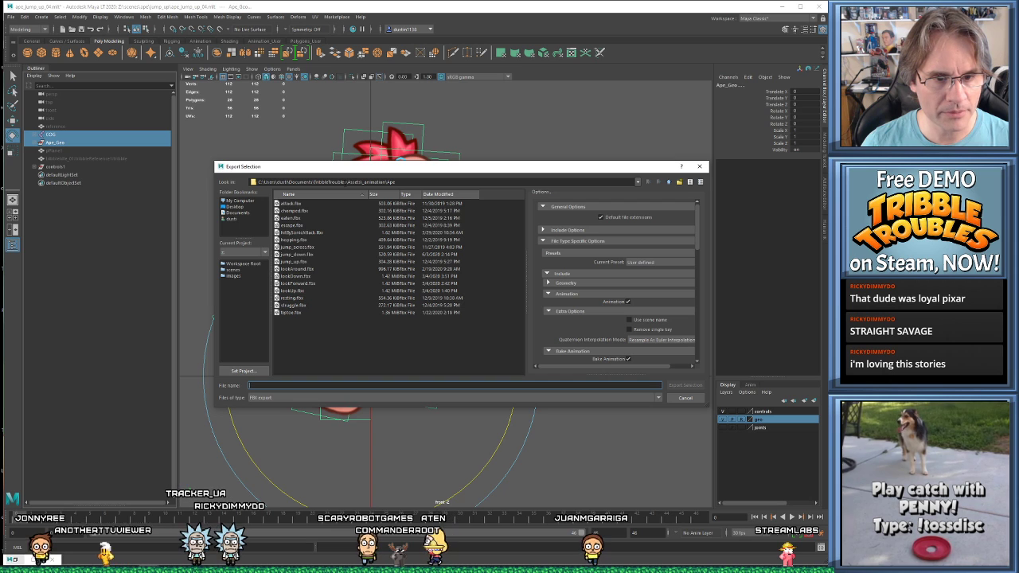
{"action": "double_click", "coordinate": [468, 262]}
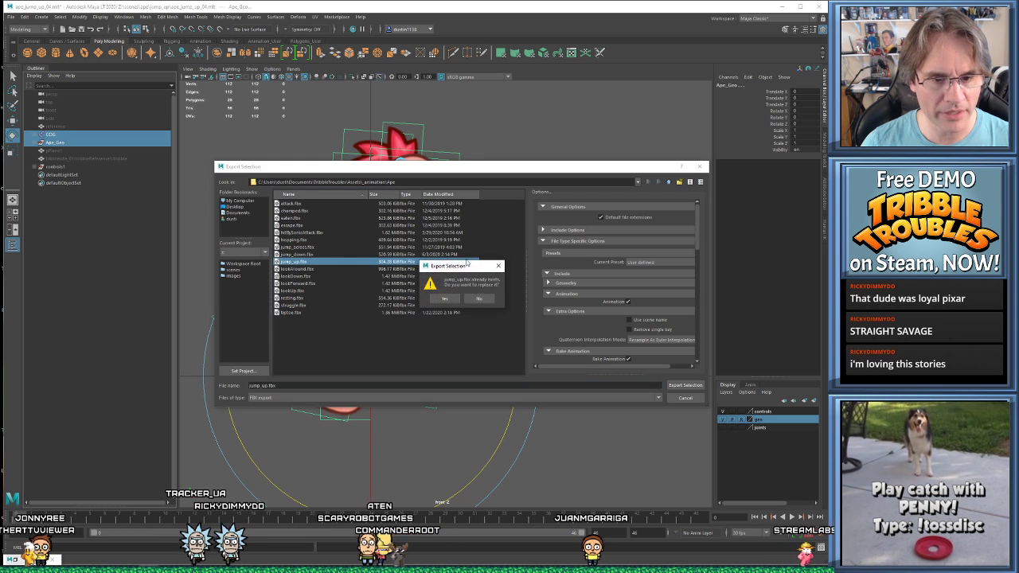
{"action": "left_click", "coordinate": [447, 299]}
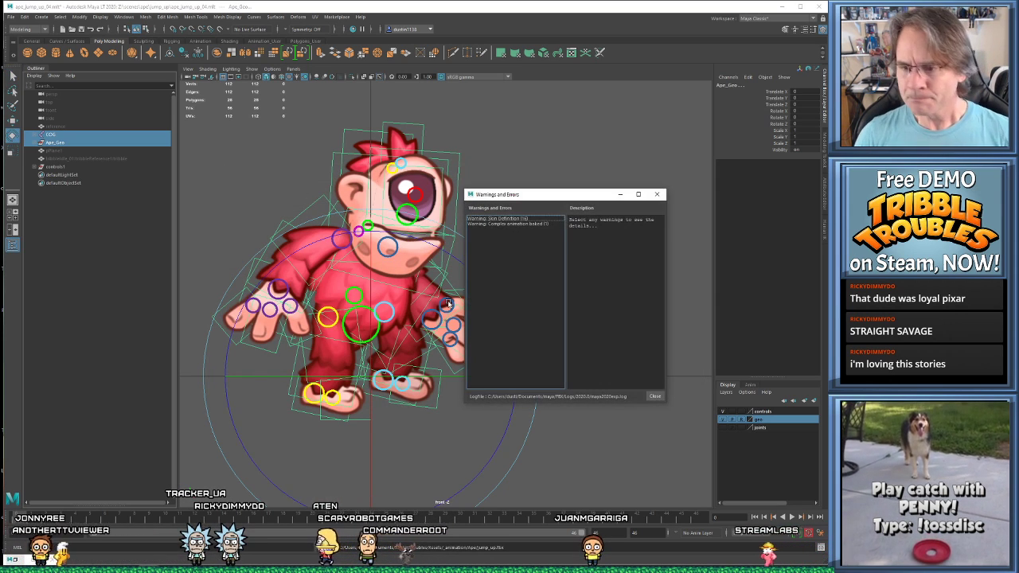
{"action": "left_click", "coordinate": [655, 396]}
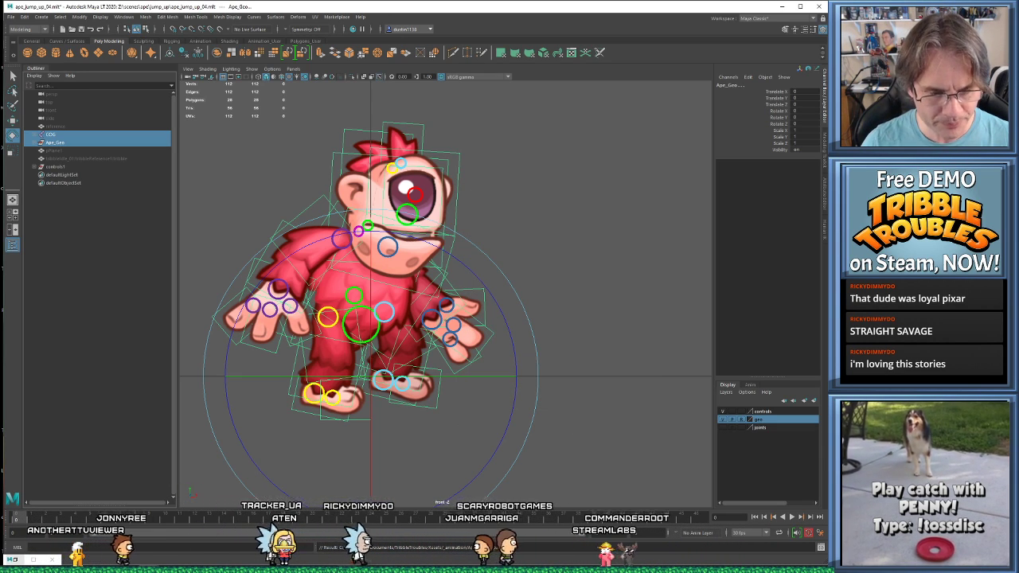
- Switch to the Unity editor, restore the full layout from the maximized Game view and collapse the Player hierarchy
{"action": "key", "text": "alt+Tab"}
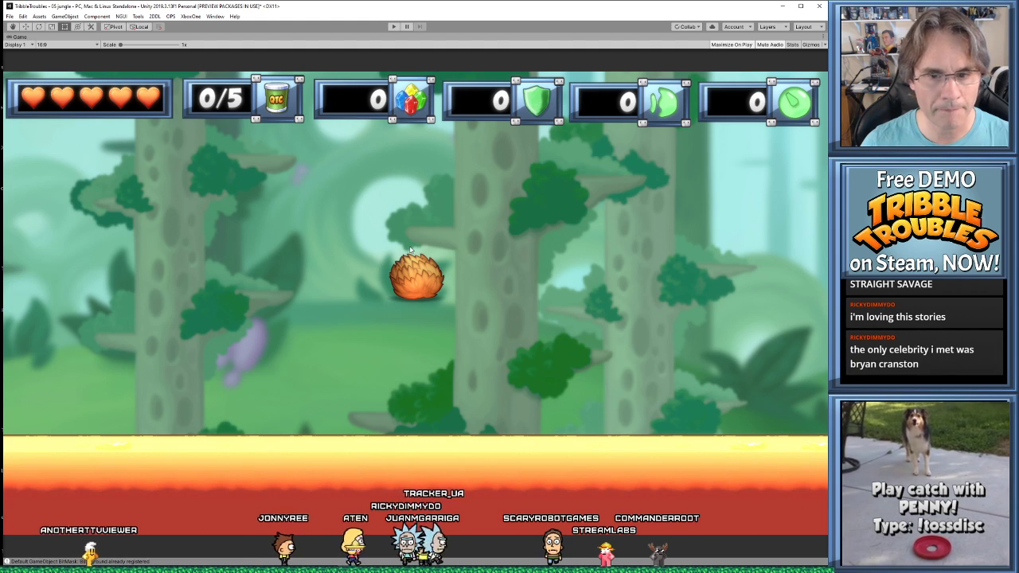
{"action": "key", "text": "shift+space"}
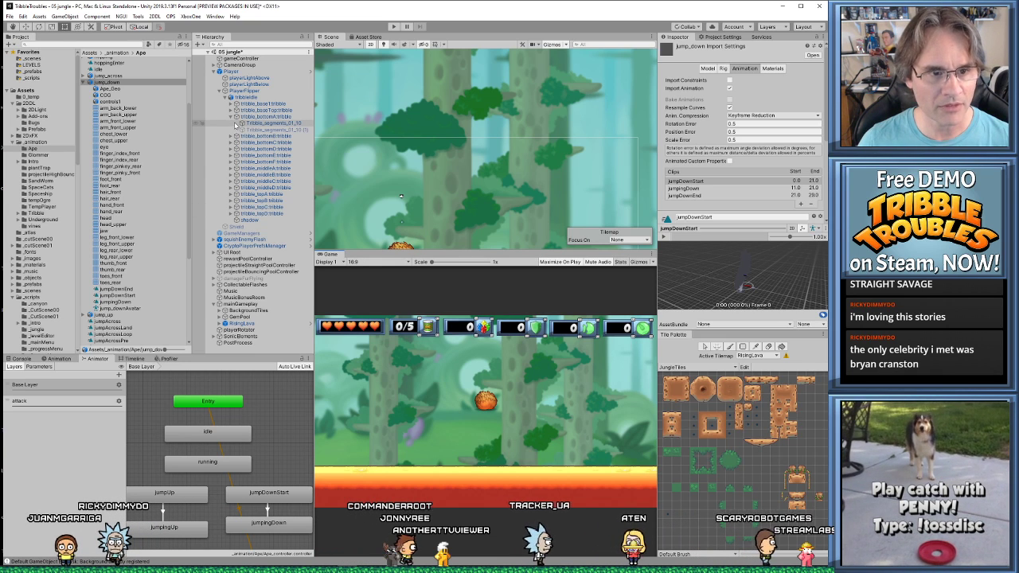
{"action": "left_click", "coordinate": [220, 71]}
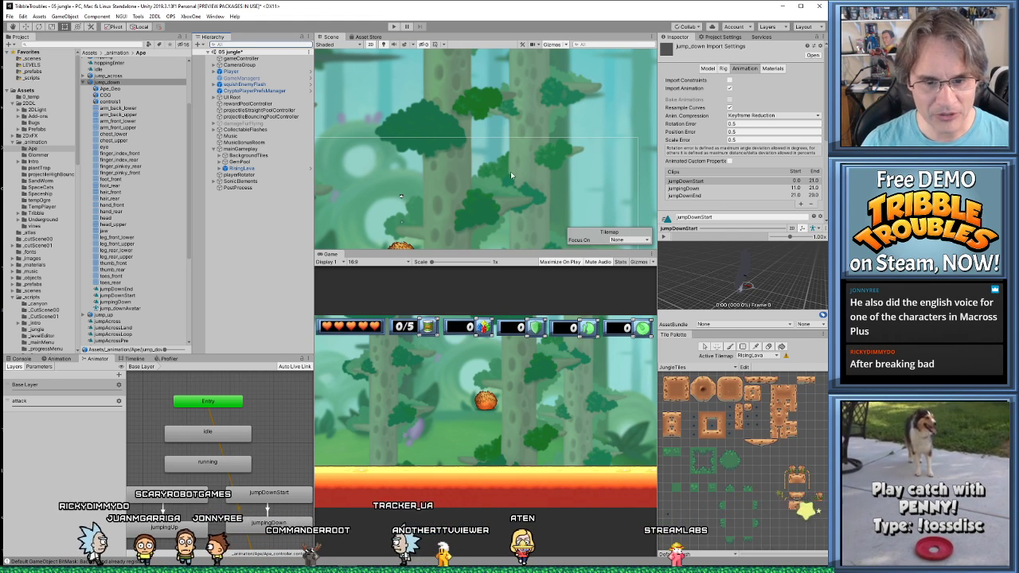
{"action": "scroll", "coordinate": [511, 176], "scroll_direction": "down", "scroll_amount": 3}
{"action": "middle_click_drag", "start_coordinate": [486, 207], "coordinate": [499, 128]}
{"action": "scroll", "coordinate": [505, 141], "scroll_direction": "down", "scroll_amount": 4}
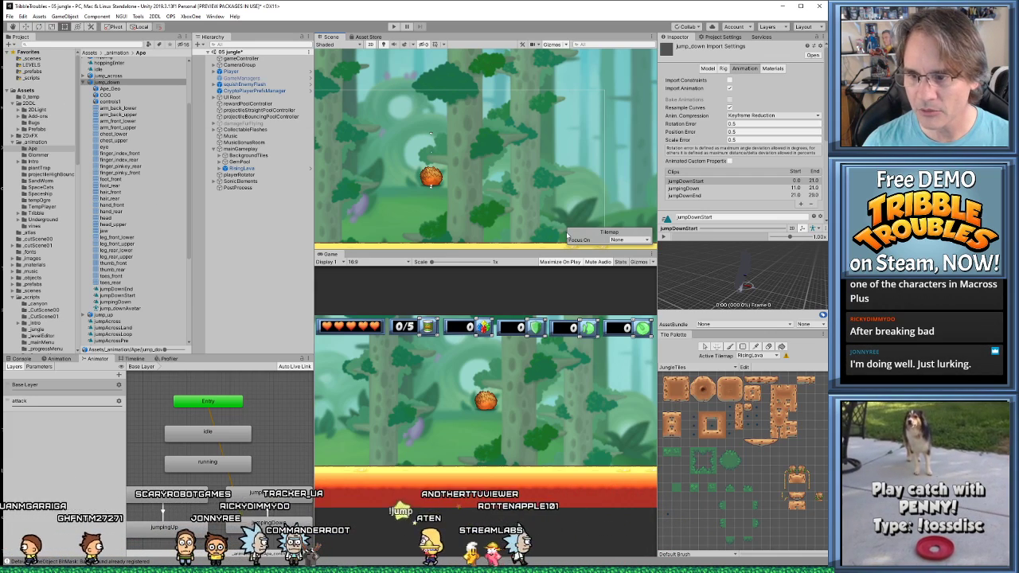
- Play-test the 05 jungle level to check the ape's reworked jump animations in game, then stop the game
{"action": "left_click", "coordinate": [393, 28]}
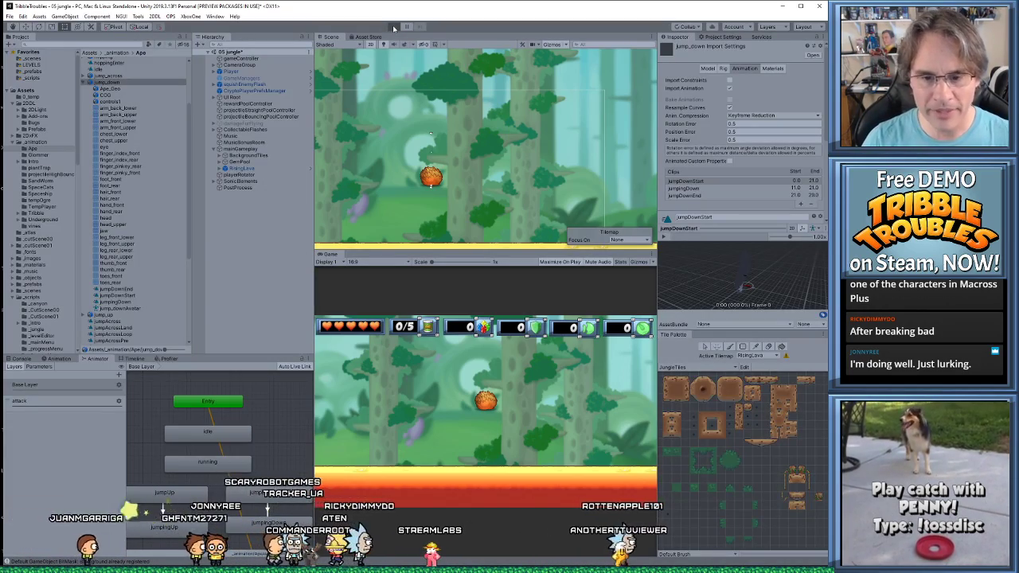
{"action": "left_click", "coordinate": [393, 28]}
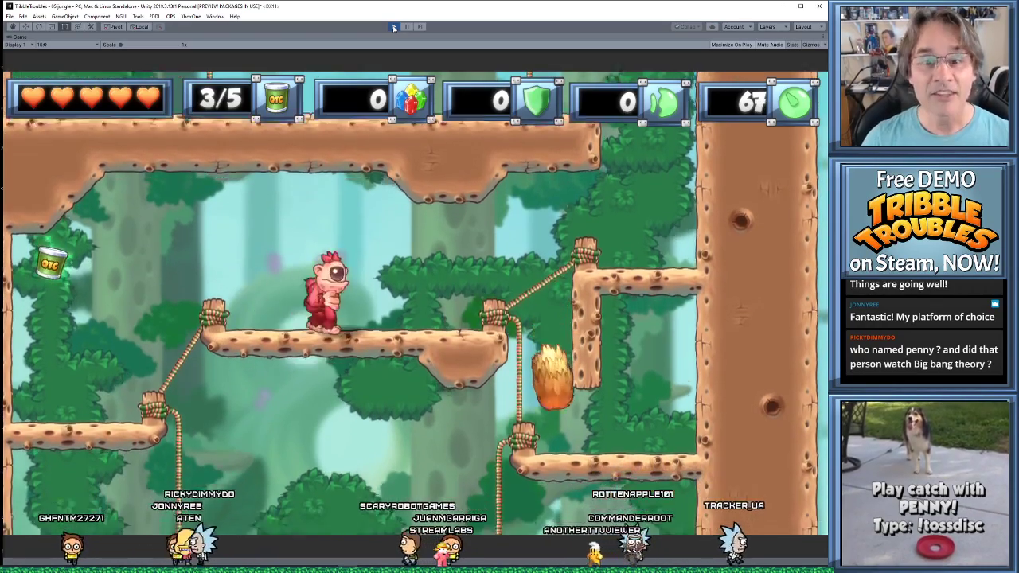
{"action": "key", "text": "Right"}
{"action": "key", "text": "Left"}
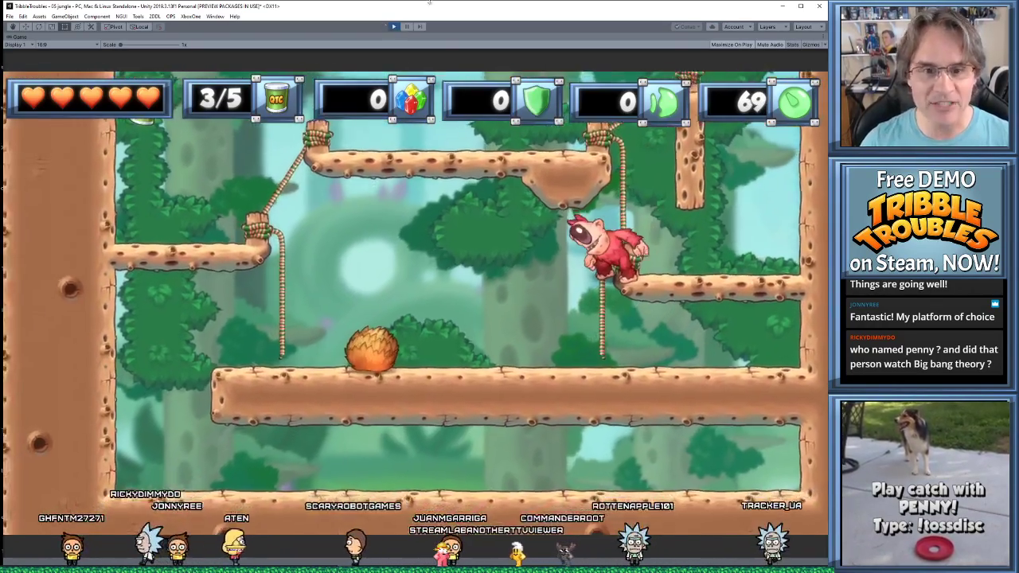
{"action": "left_click", "coordinate": [393, 27]}
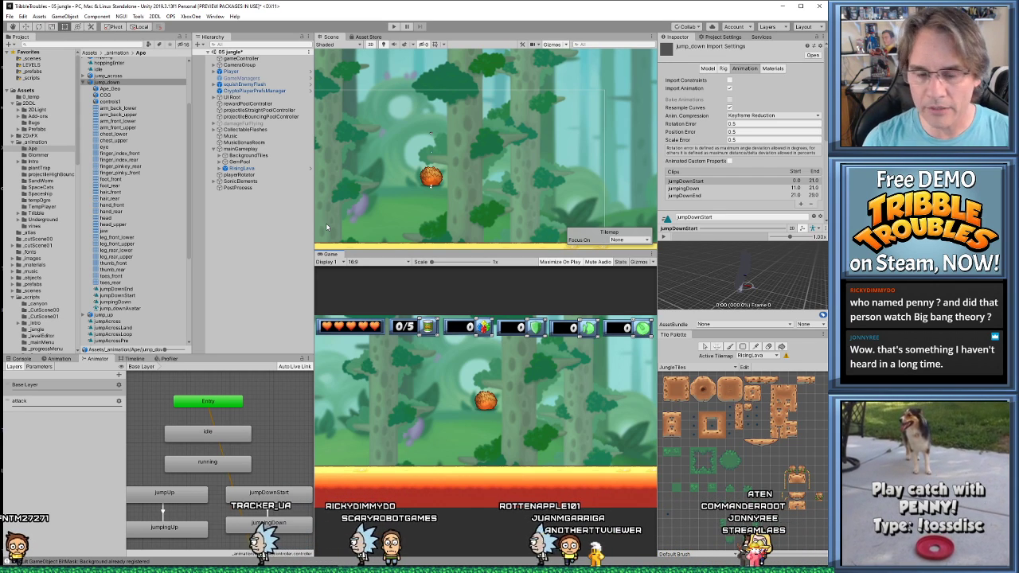
- Widen the Scene and Game views by narrowing the Project, Hierarchy and Animator area
{"action": "scroll", "coordinate": [434, 130], "scroll_direction": "down", "scroll_amount": 3}
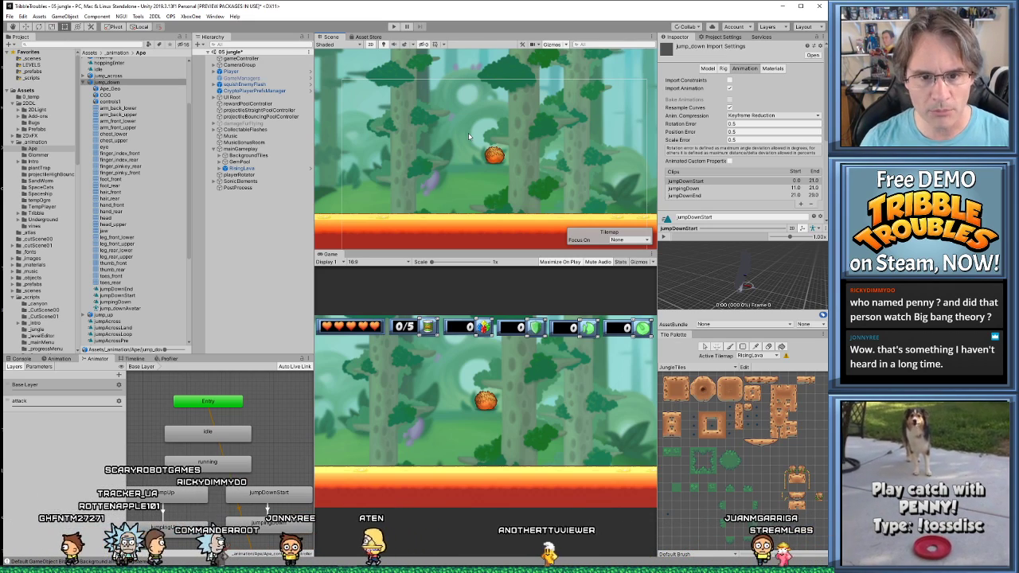
{"action": "scroll", "coordinate": [468, 135], "scroll_direction": "down", "scroll_amount": 2}
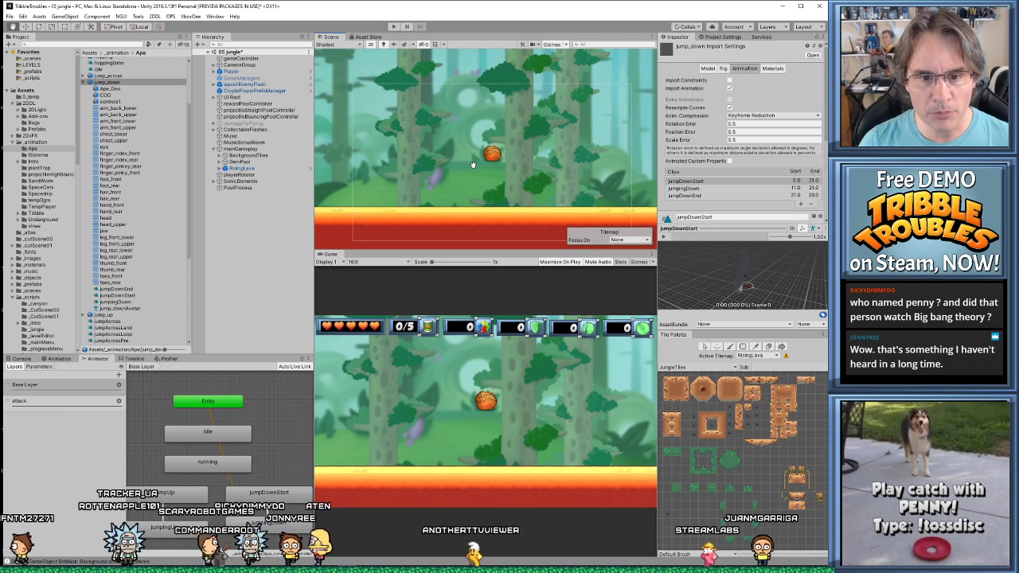
{"action": "scroll", "coordinate": [468, 157], "scroll_direction": "up", "scroll_amount": 1}
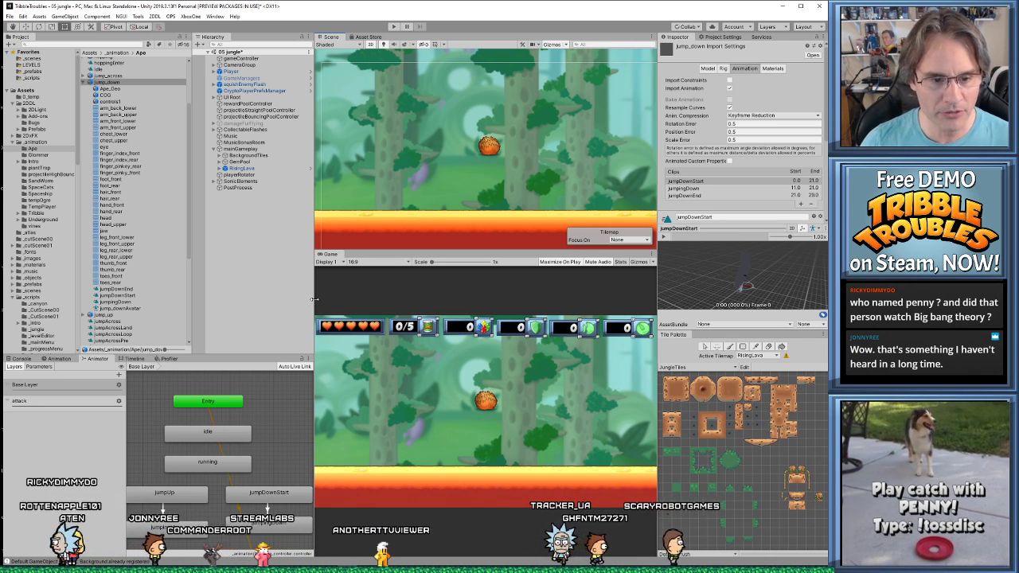
{"action": "left_click_drag", "start_coordinate": [314, 301], "coordinate": [287, 300]}
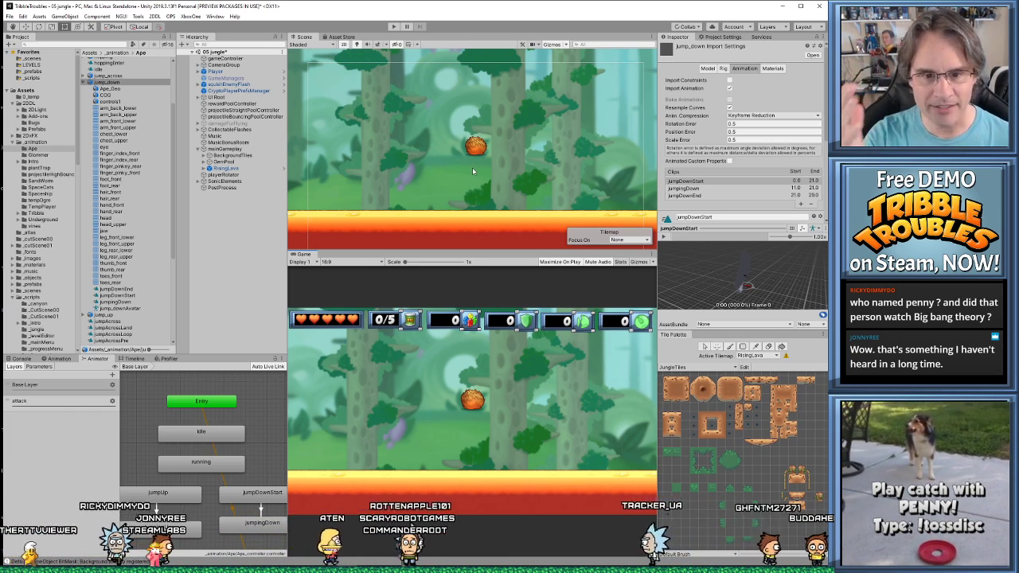
{"action": "scroll", "coordinate": [483, 147], "scroll_direction": "down", "scroll_amount": 1}
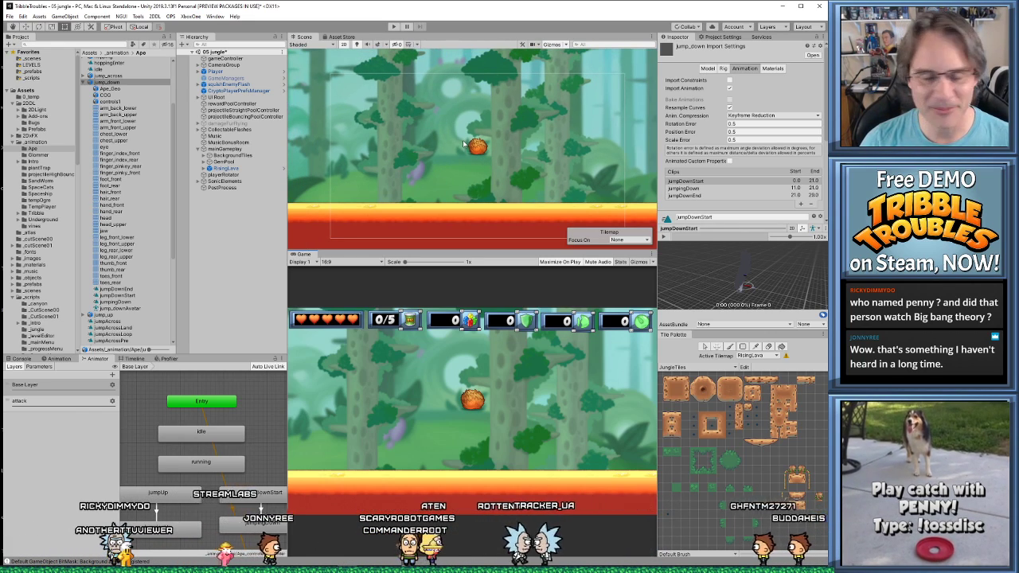
- Run the jungle level once more to observe the gameplay, then return to edit mode
{"action": "left_click", "coordinate": [394, 27]}
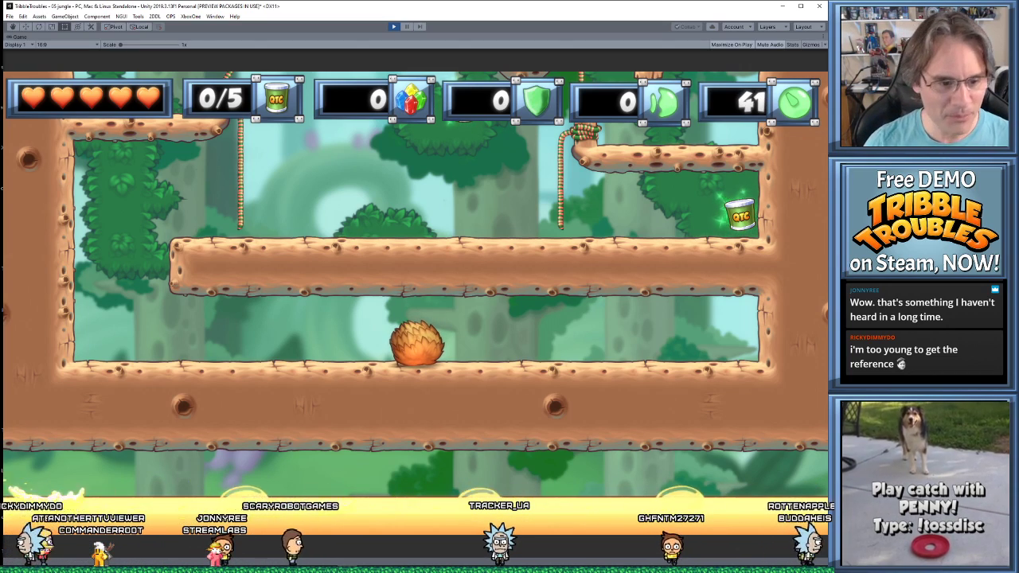
{"action": "left_click", "coordinate": [394, 27]}
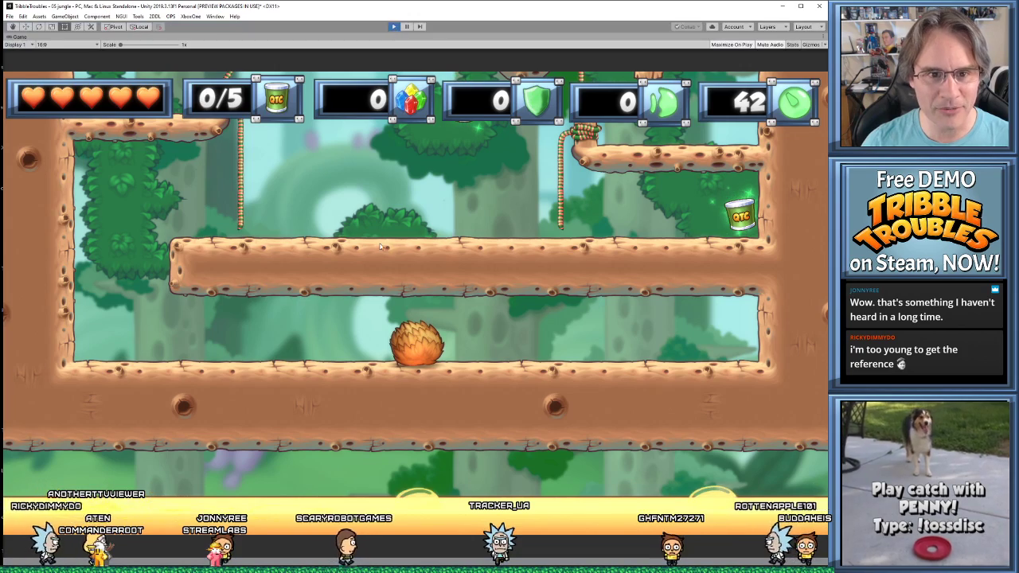
{"action": "scroll", "coordinate": [438, 163], "scroll_direction": "down", "scroll_amount": 1}
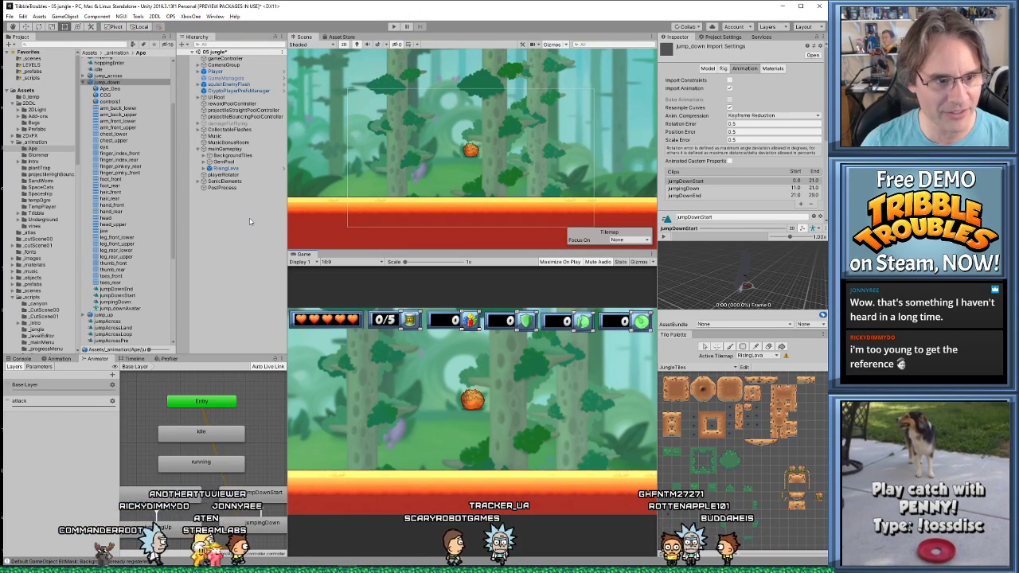
- Collapse the jump_down asset and inspect the jump_up import settings and the jumpUp clip
{"action": "left_click", "coordinate": [82, 82]}
{"action": "left_click", "coordinate": [82, 82]}
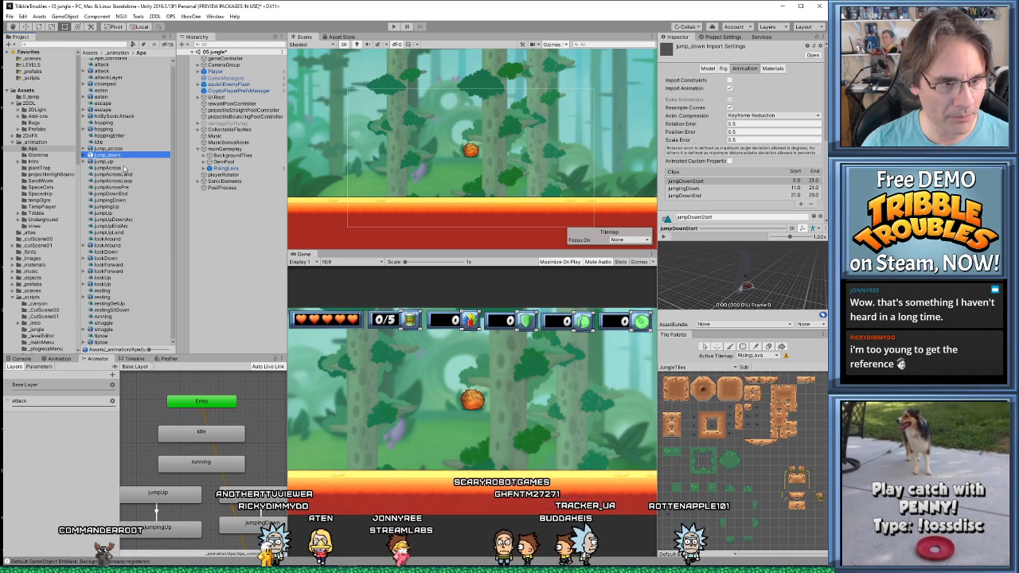
{"action": "left_click", "coordinate": [122, 162]}
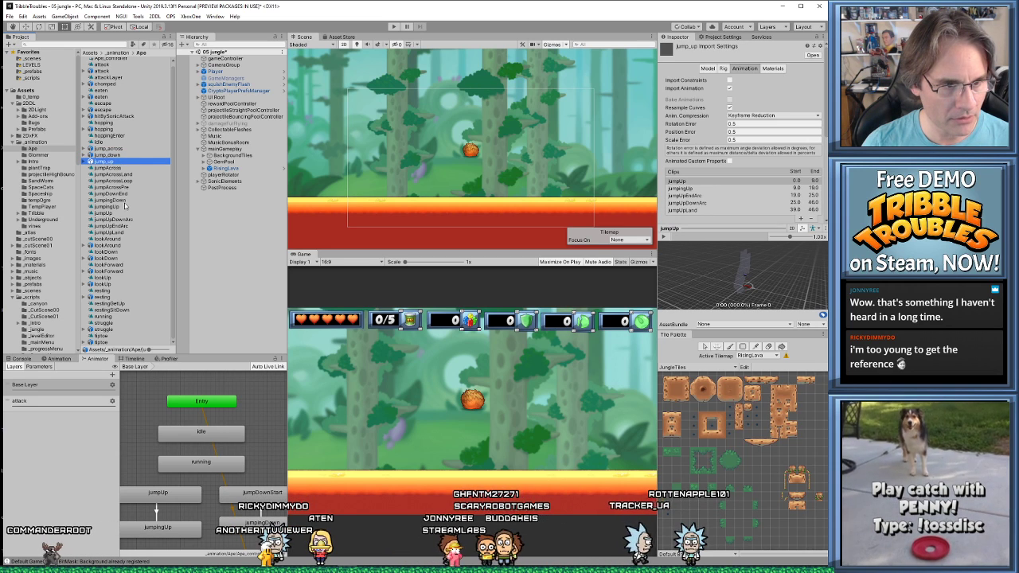
{"action": "left_click", "coordinate": [112, 214]}
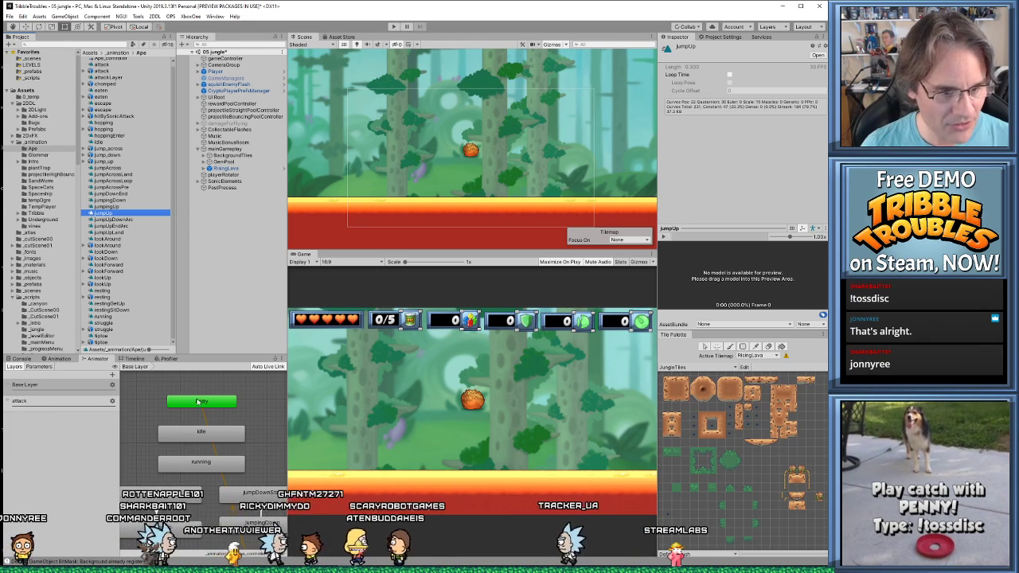
- Inspect the transition from jumpUp to jumpingUp in the ape's animator controller
{"action": "scroll", "coordinate": [173, 390], "scroll_direction": "down", "scroll_amount": 7}
{"action": "middle_click_drag", "start_coordinate": [217, 433], "coordinate": [212, 402]}
{"action": "scroll", "coordinate": [211, 427], "scroll_direction": "up", "scroll_amount": 3}
{"action": "middle_click_drag", "start_coordinate": [178, 473], "coordinate": [273, 489]}
{"action": "scroll", "coordinate": [191, 434], "scroll_direction": "up", "scroll_amount": 1}
{"action": "scroll", "coordinate": [190, 434], "scroll_direction": "up", "scroll_amount": 2}
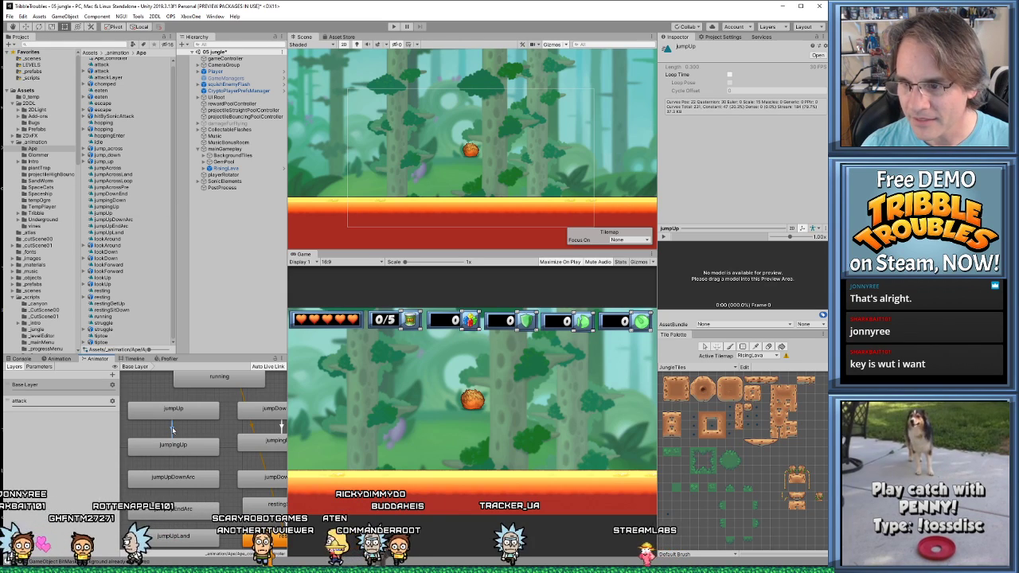
{"action": "left_click", "coordinate": [172, 430]}
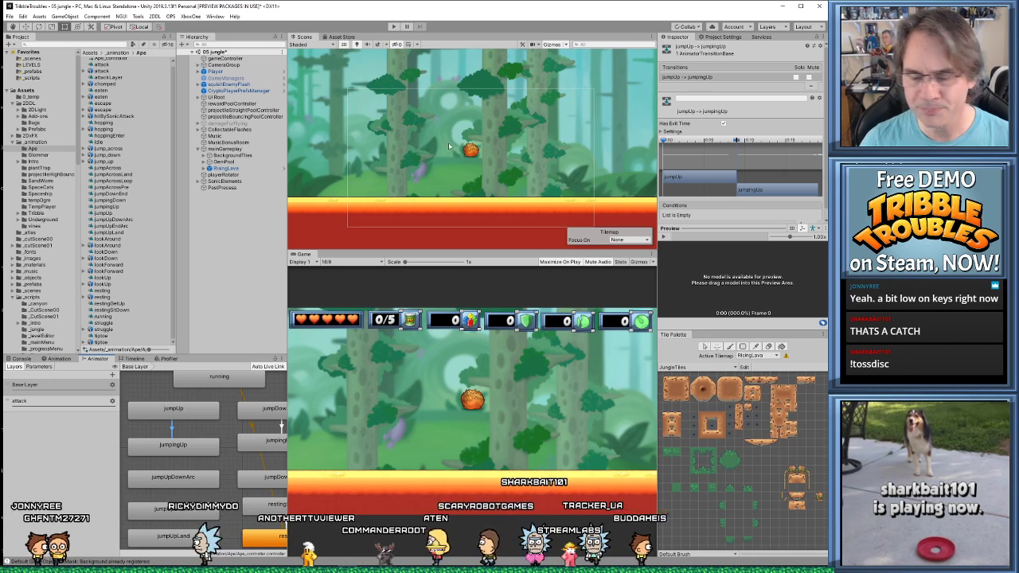
- Clear the transition selection and play-test the jungle level again to check the ape's jumps between platforms
{"action": "scroll", "coordinate": [446, 147], "scroll_direction": "down", "scroll_amount": 3}
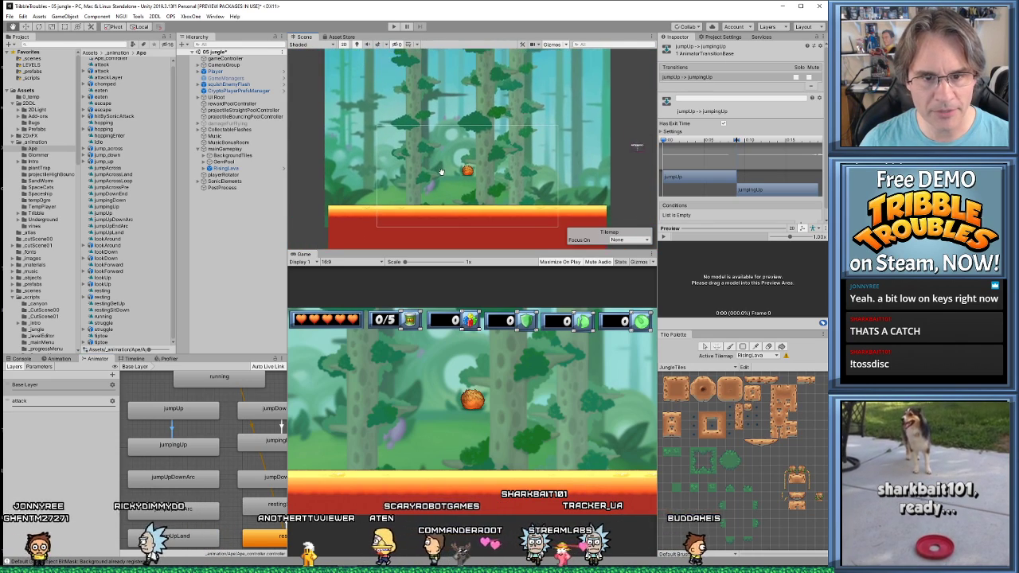
{"action": "scroll", "coordinate": [441, 171], "scroll_direction": "up", "scroll_amount": 2}
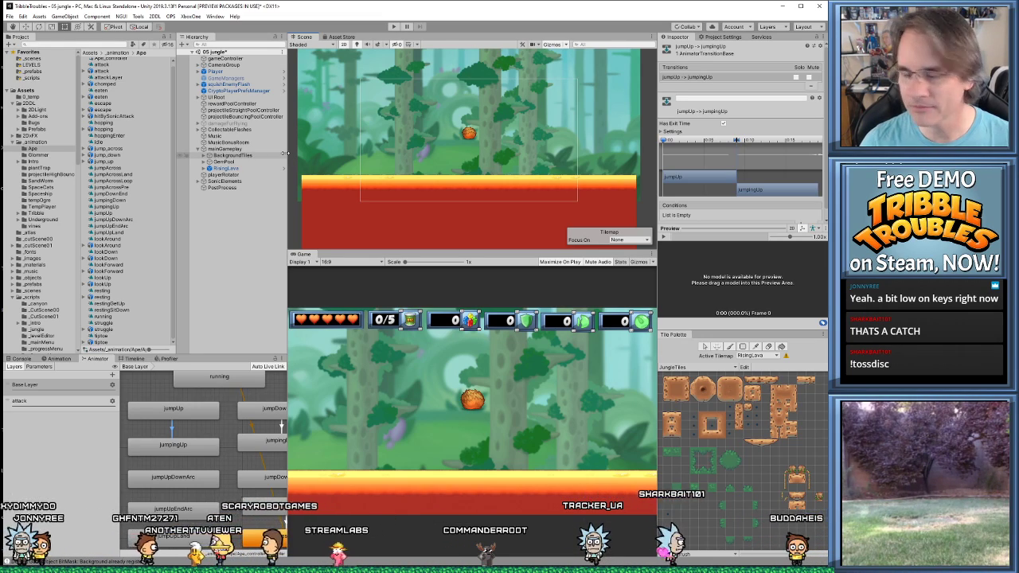
{"action": "left_click", "coordinate": [248, 251]}
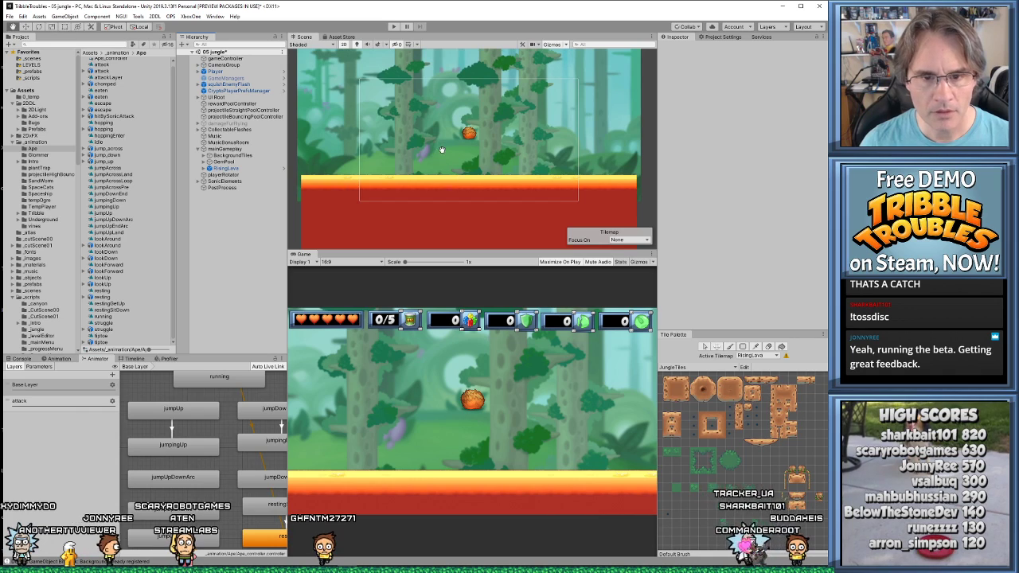
{"action": "scroll", "coordinate": [442, 149], "scroll_direction": "up", "scroll_amount": 1}
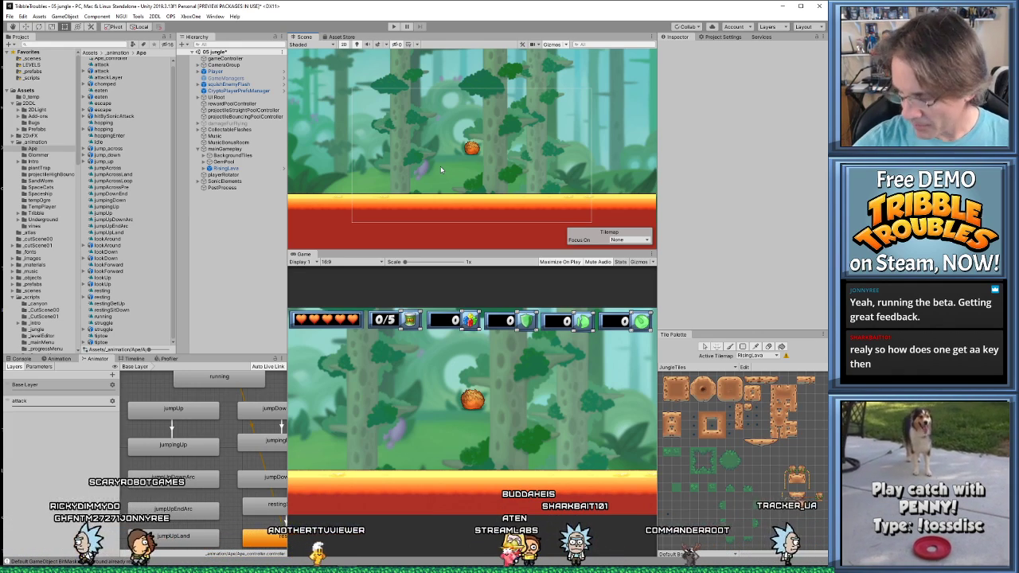
{"action": "left_click", "coordinate": [392, 27]}
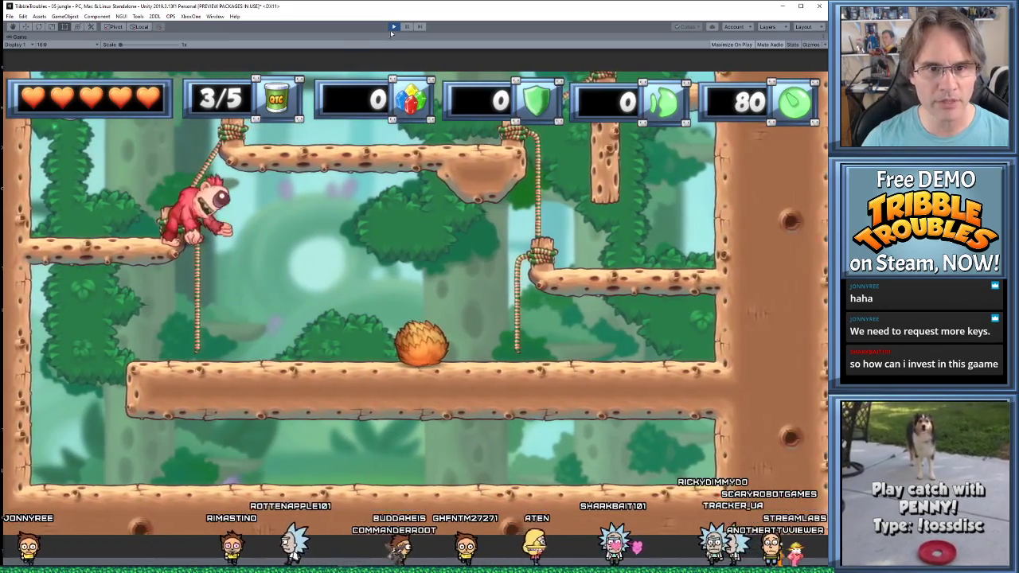
{"action": "left_click", "coordinate": [393, 26]}
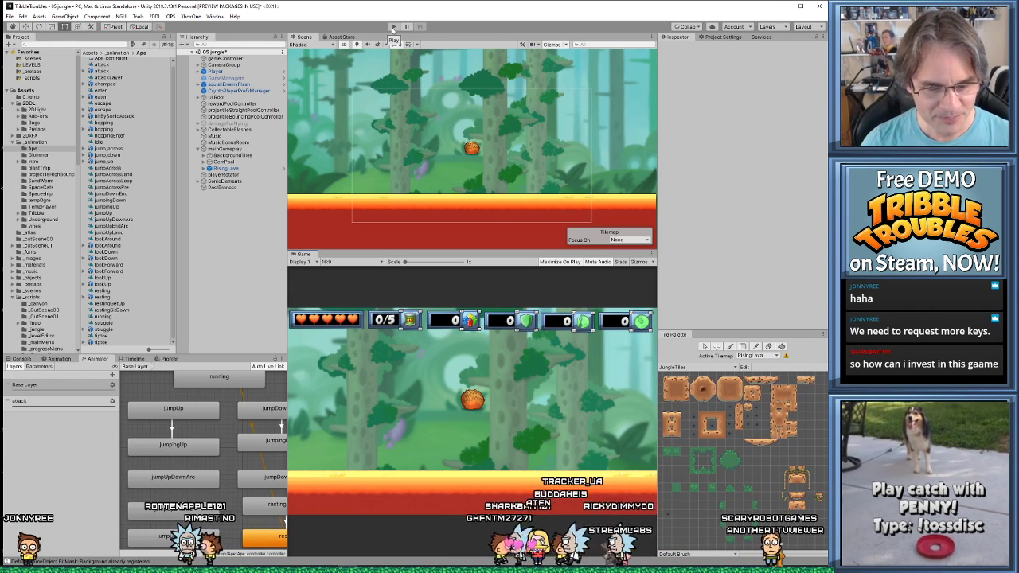
{"action": "scroll", "coordinate": [197, 451], "scroll_direction": "down", "scroll_amount": 4}
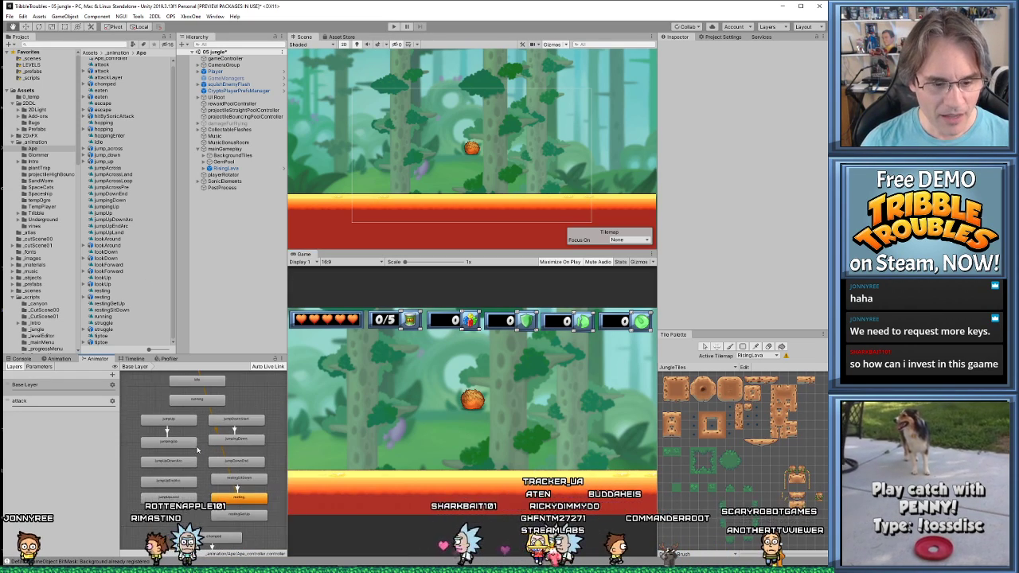
{"action": "scroll", "coordinate": [197, 446], "scroll_direction": "down", "scroll_amount": 4}
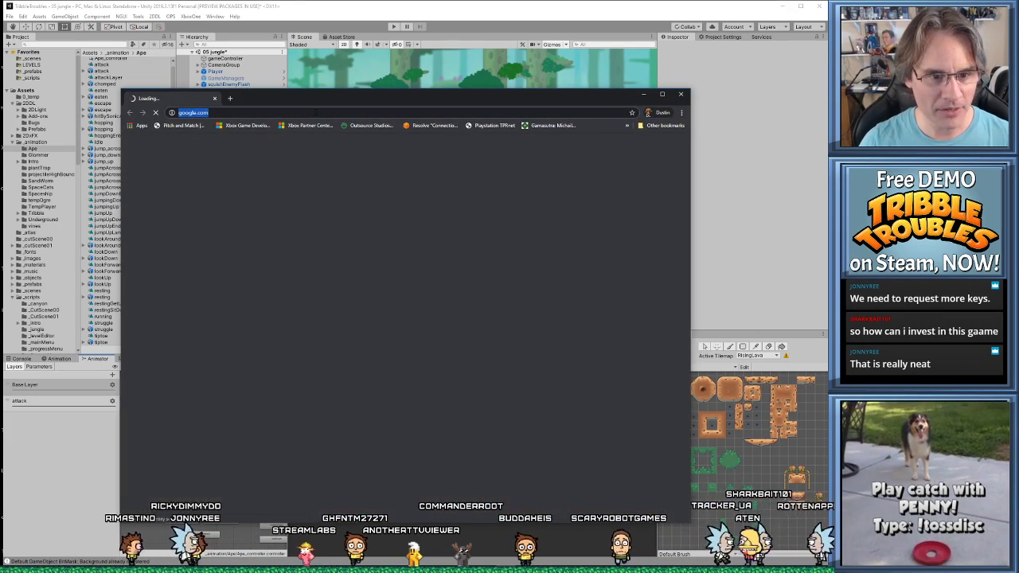
- Switch to the web browser, go to IMDb and search for "star trek trouble with tribbles"
{"action": "type", "text": "imdb"}
{"action": "key", "text": "Return"}
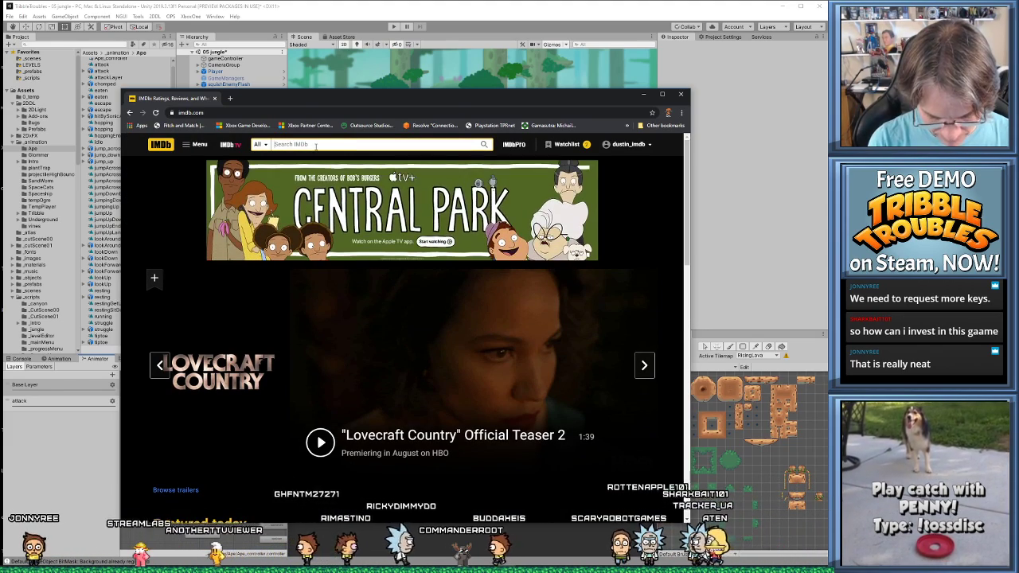
{"action": "left_click", "coordinate": [317, 147]}
{"action": "type", "text": "star trek trou"}
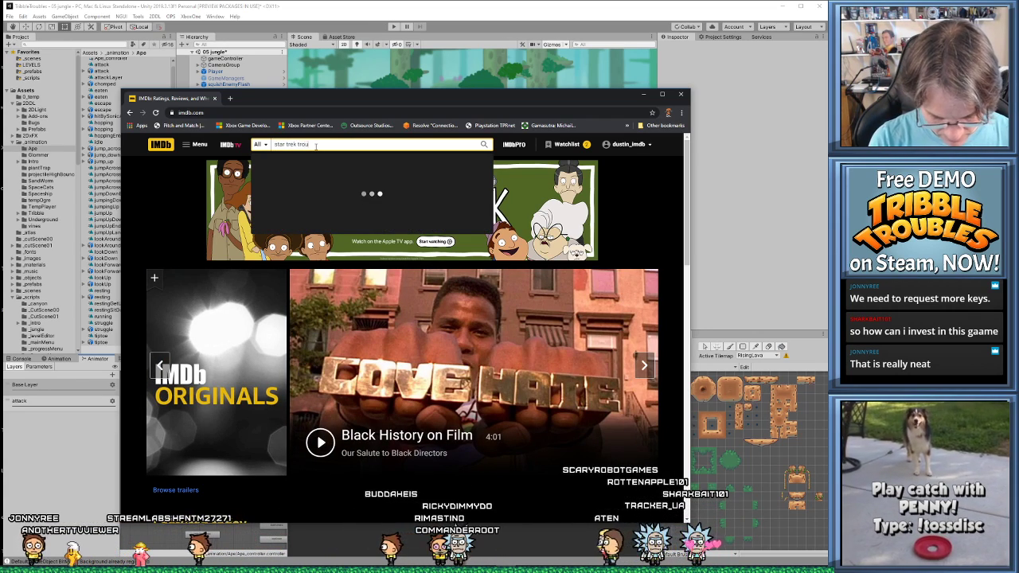
{"action": "type", "text": "ble with tribbles"}
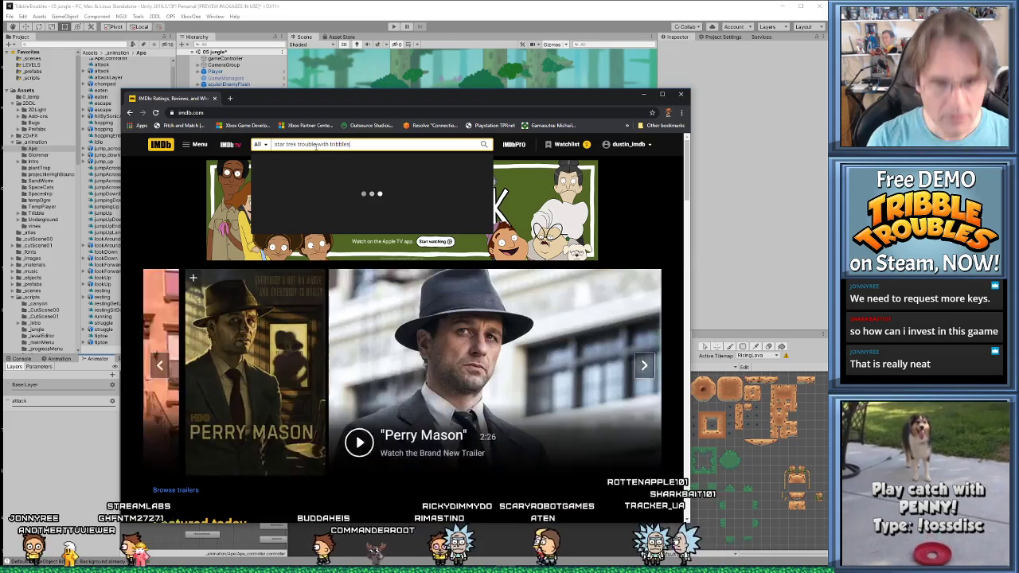
{"action": "key", "text": "Return"}
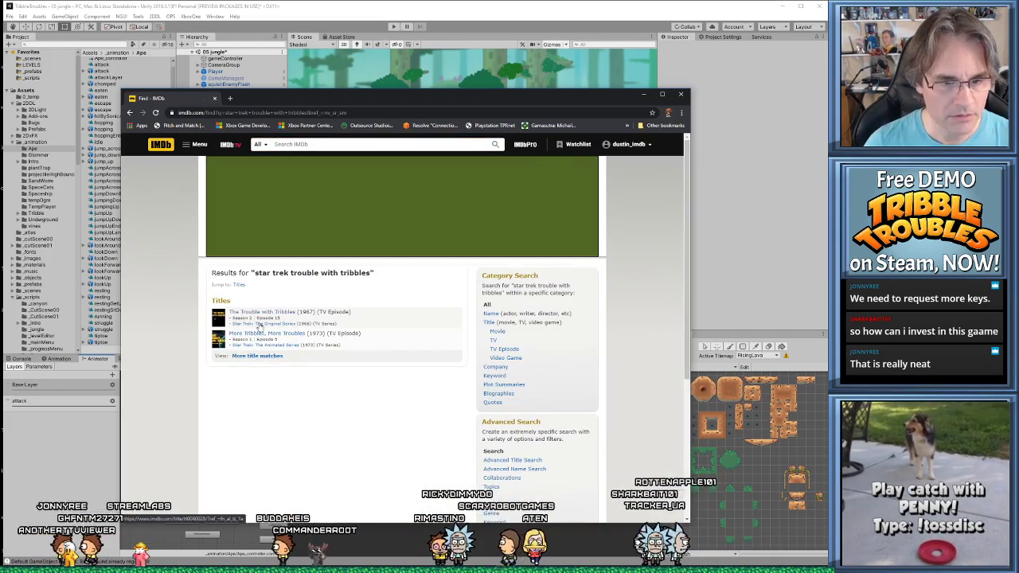
- Open the 1967 episode The Trouble with Tribbles and look through its page down to the company credits
{"action": "left_click", "coordinate": [274, 315]}
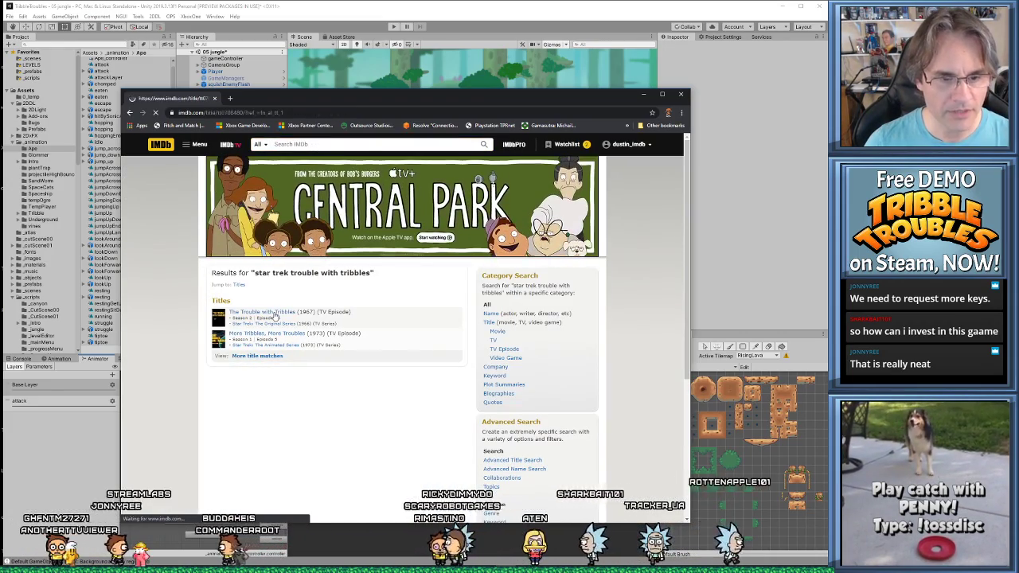
{"action": "scroll", "coordinate": [268, 343], "scroll_direction": "down", "scroll_amount": 15}
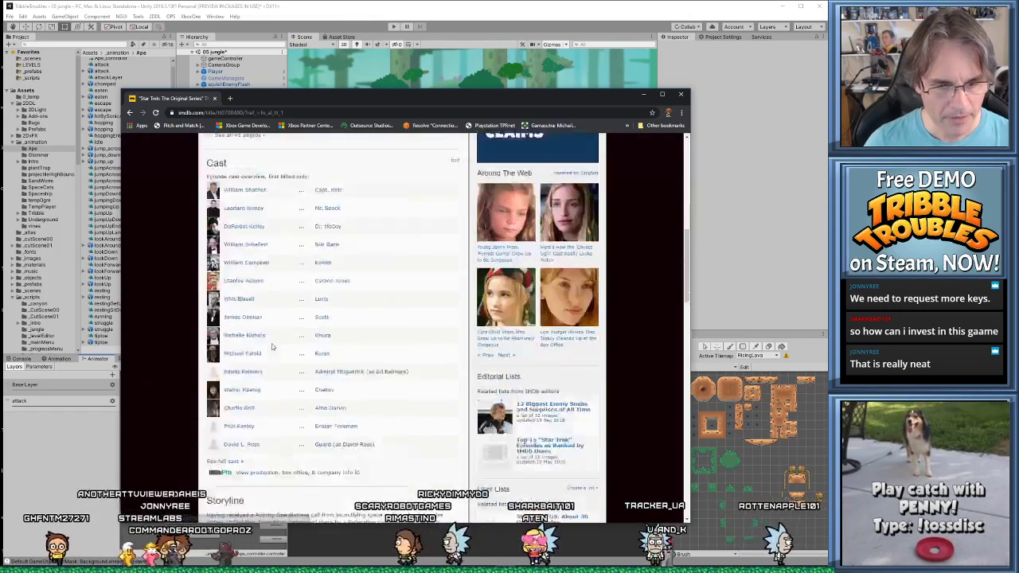
{"action": "scroll", "coordinate": [310, 355], "scroll_direction": "down", "scroll_amount": 8}
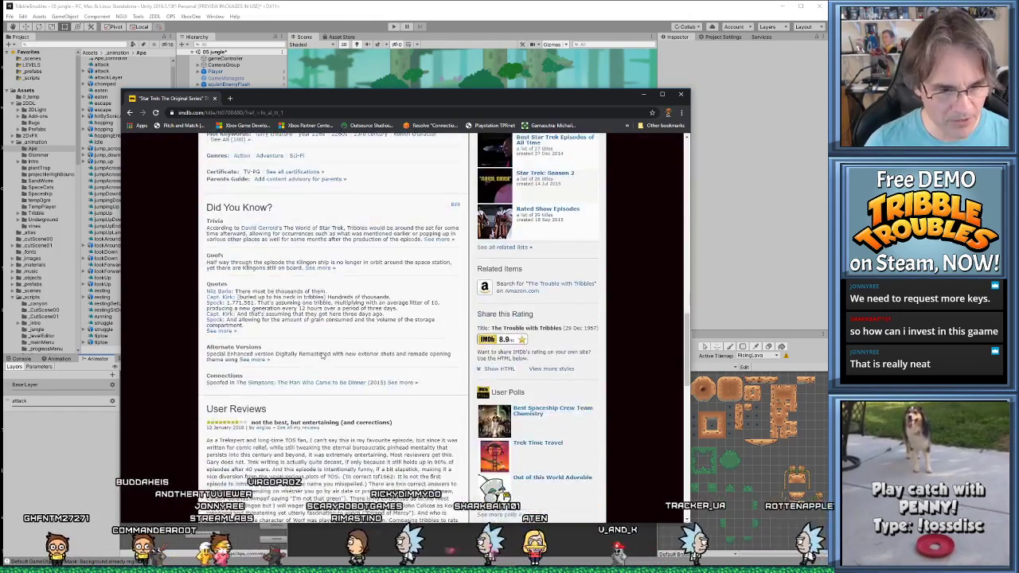
{"action": "scroll", "coordinate": [321, 364], "scroll_direction": "down", "scroll_amount": 2}
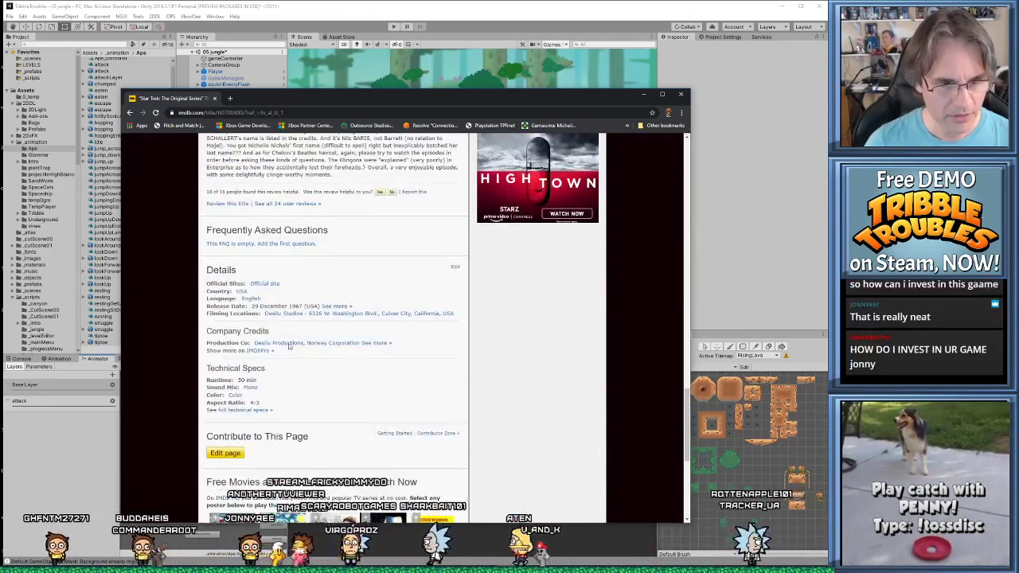
- Check the episode's release date, filming location and production details on its IMDb page and close the page
{"action": "left_click_drag", "start_coordinate": [251, 306], "coordinate": [306, 314]}
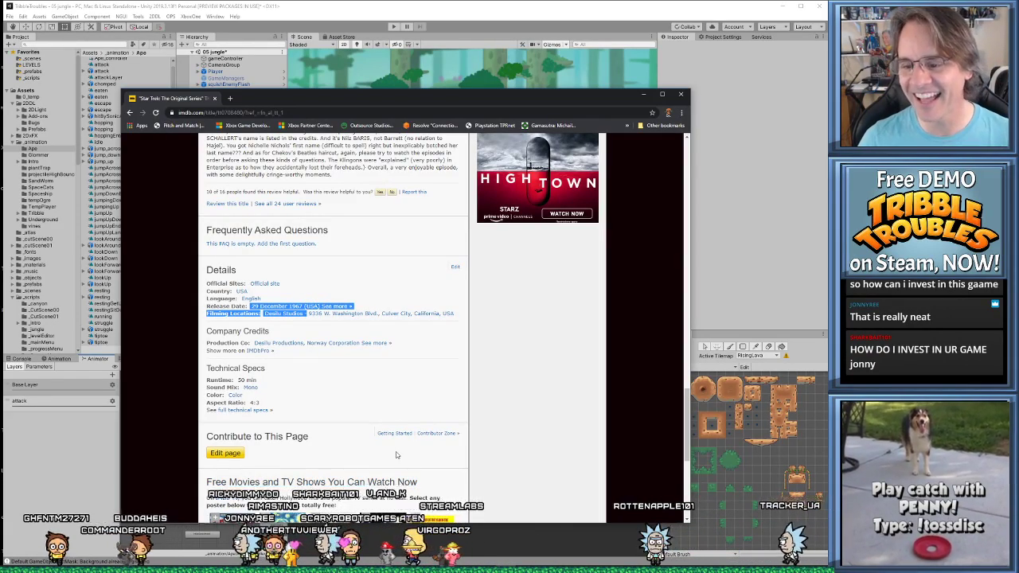
{"action": "left_click", "coordinate": [428, 383]}
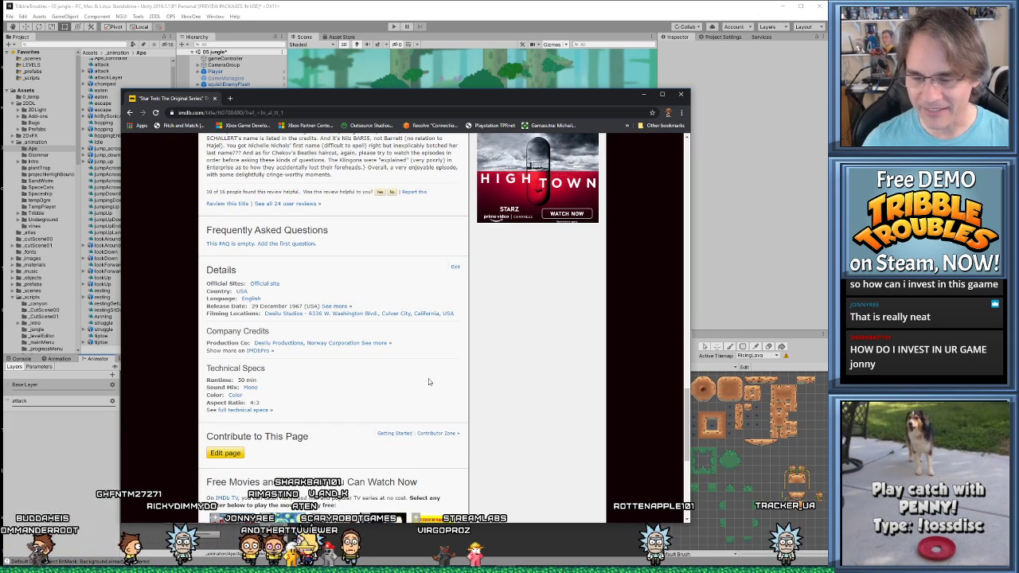
{"action": "scroll", "coordinate": [379, 342], "scroll_direction": "down", "scroll_amount": 1}
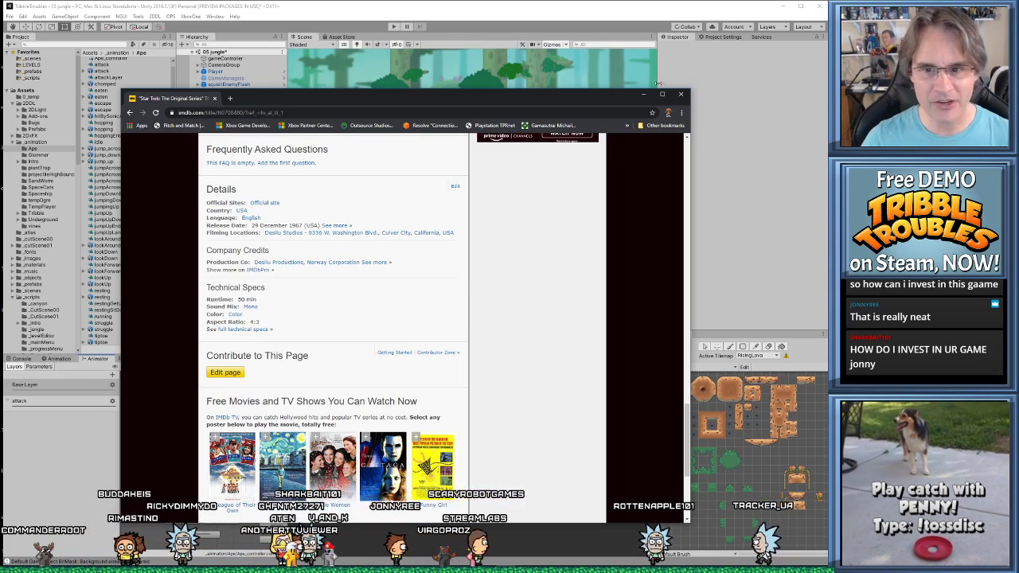
{"action": "key", "text": "ctrl+w"}
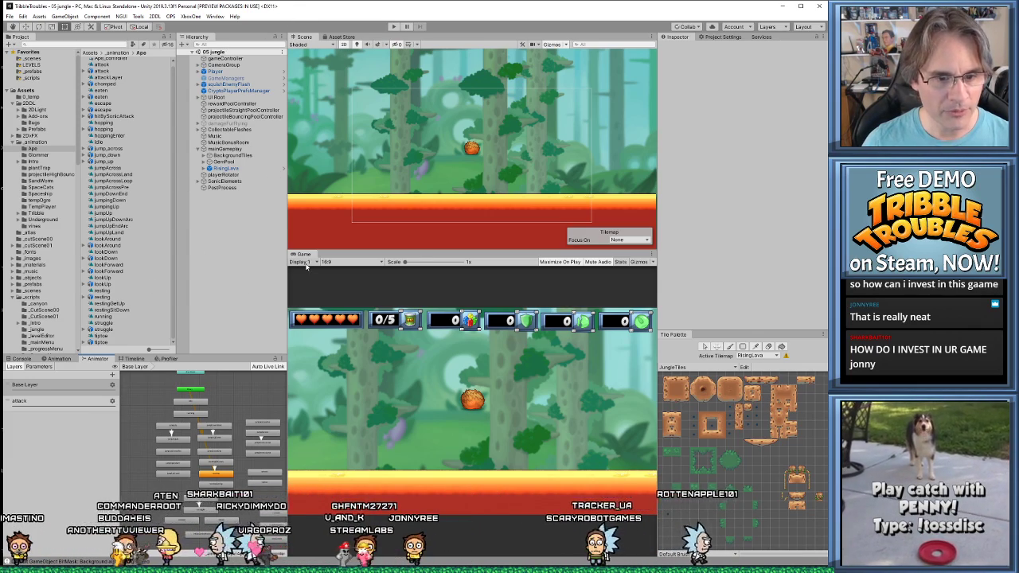
- Widen the Project and Hierarchy areas of the Unity layout and make the Project area taller
{"action": "left_click_drag", "start_coordinate": [287, 350], "coordinate": [343, 353]}
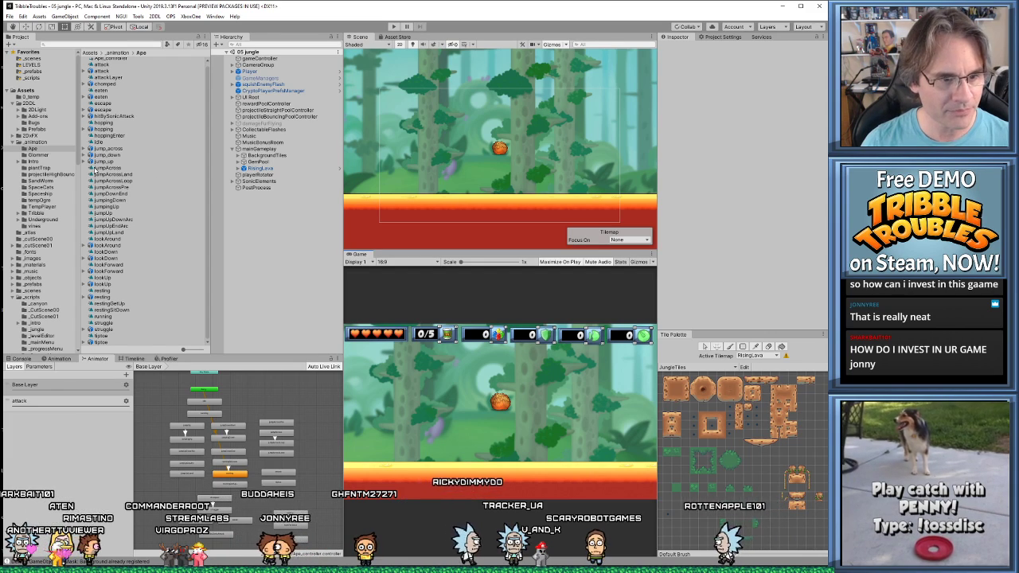
{"action": "scroll", "coordinate": [125, 195], "scroll_direction": "up", "scroll_amount": 1}
{"action": "scroll", "coordinate": [144, 319], "scroll_direction": "down", "scroll_amount": 1}
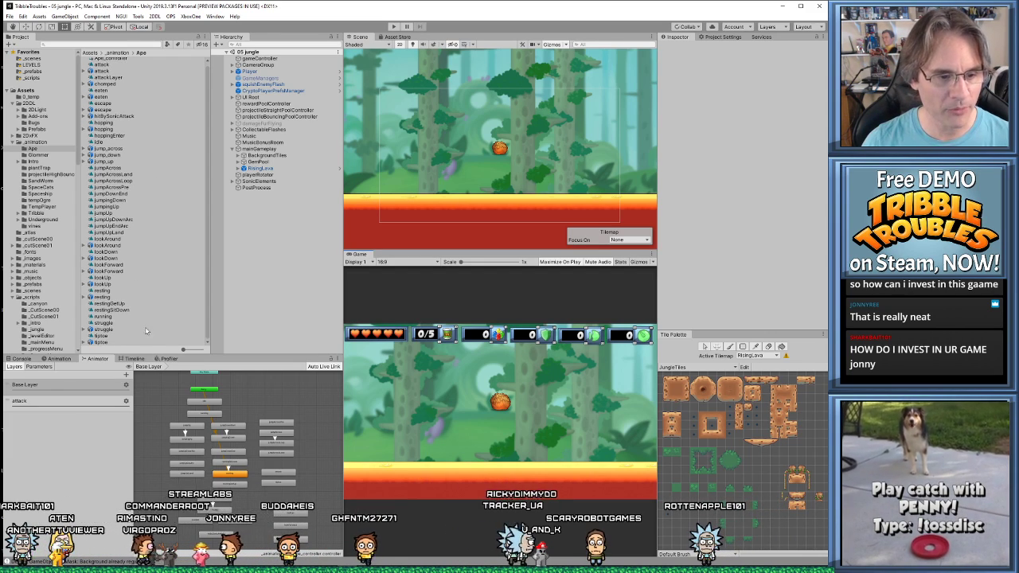
{"action": "left_click_drag", "start_coordinate": [197, 354], "coordinate": [196, 369]}
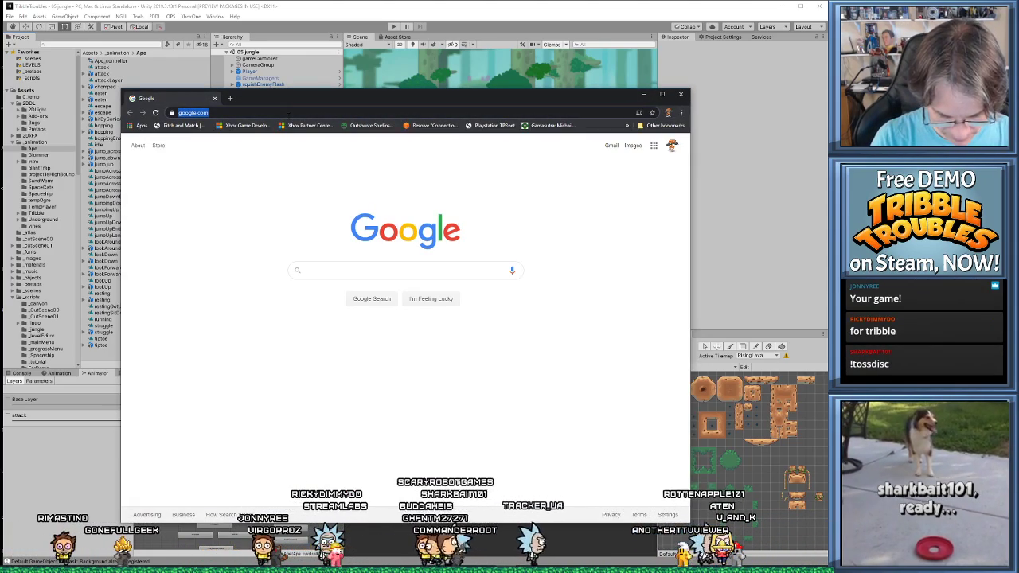
- Switch to the browser showing the scaryrobotgames YouTube channel and look through its uploaded videos
{"action": "left_click", "coordinate": [338, 84]}
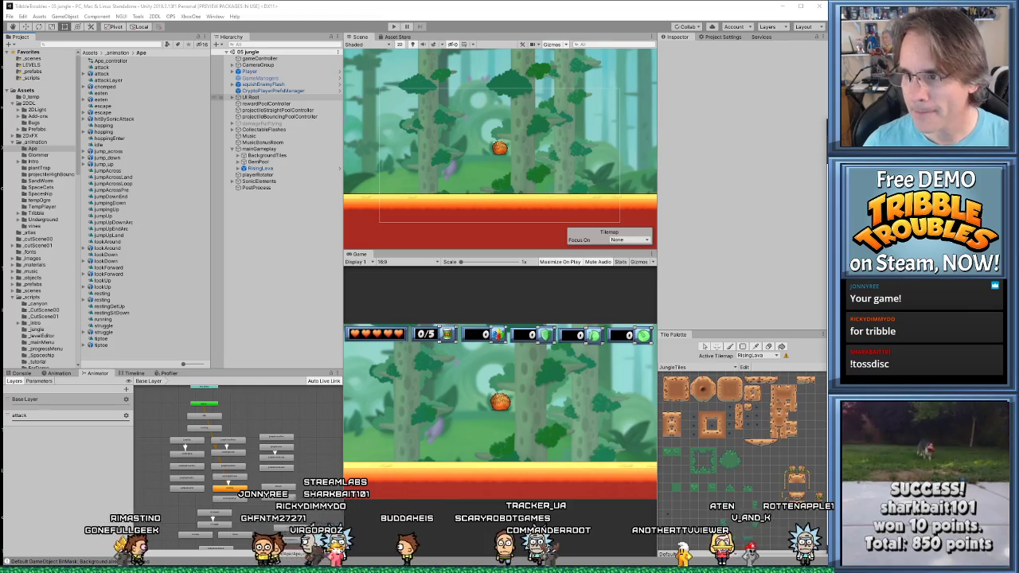
{"action": "key", "text": "alt+Tab"}
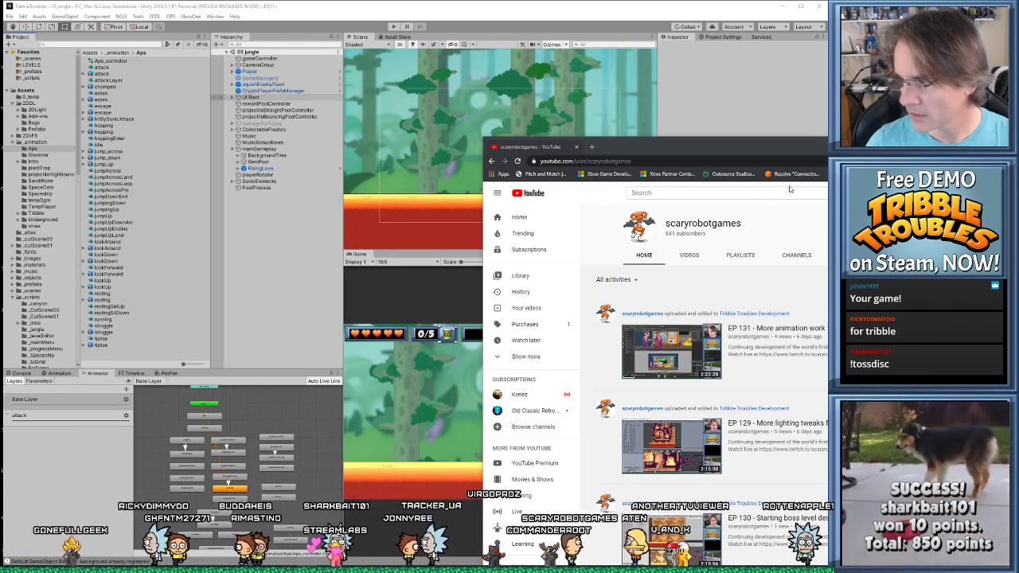
{"action": "left_click_drag", "start_coordinate": [761, 143], "coordinate": [572, 104]}
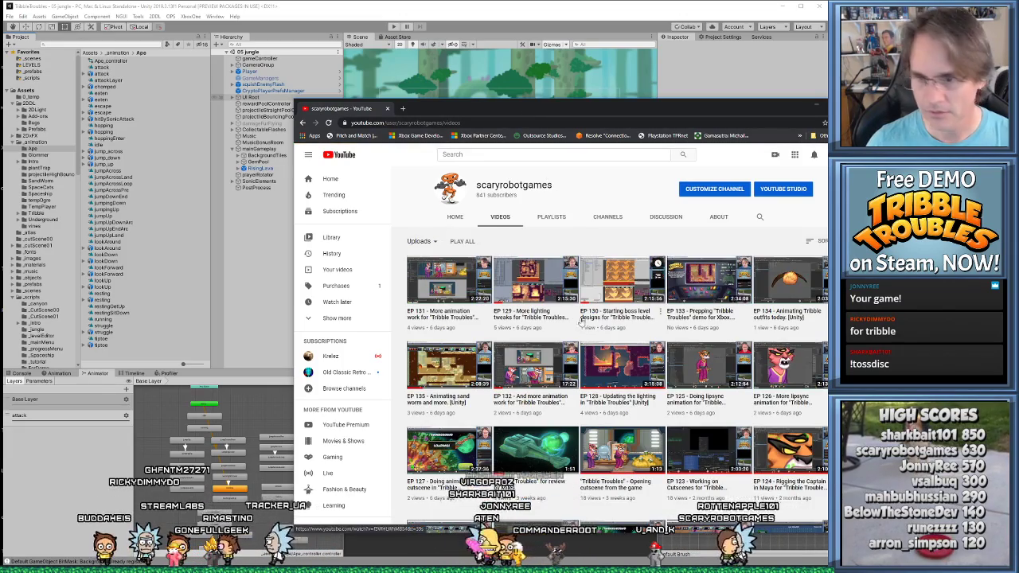
{"action": "scroll", "coordinate": [532, 323], "scroll_direction": "down", "scroll_amount": 2}
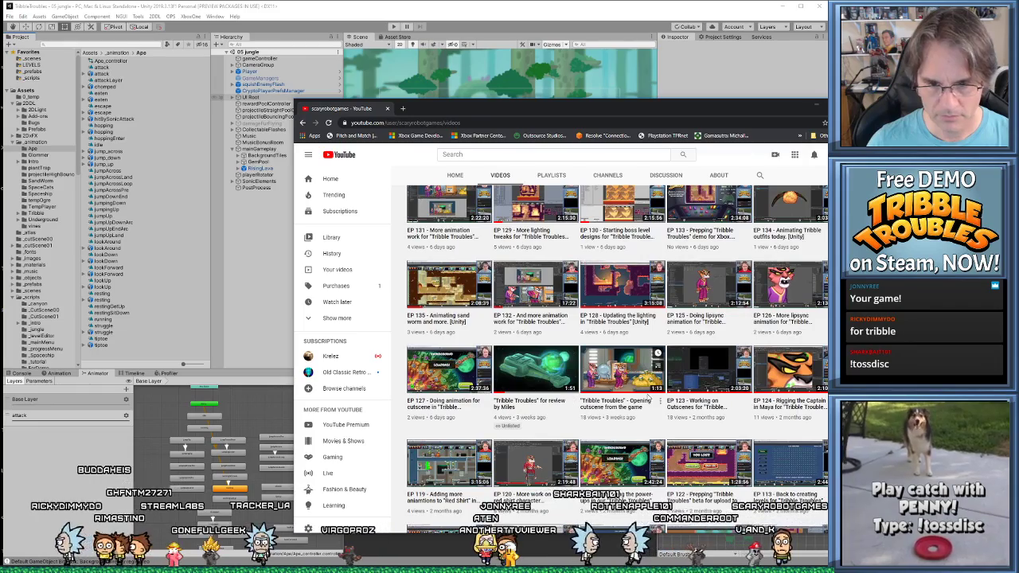
{"action": "scroll", "coordinate": [661, 399], "scroll_direction": "down", "scroll_amount": 2}
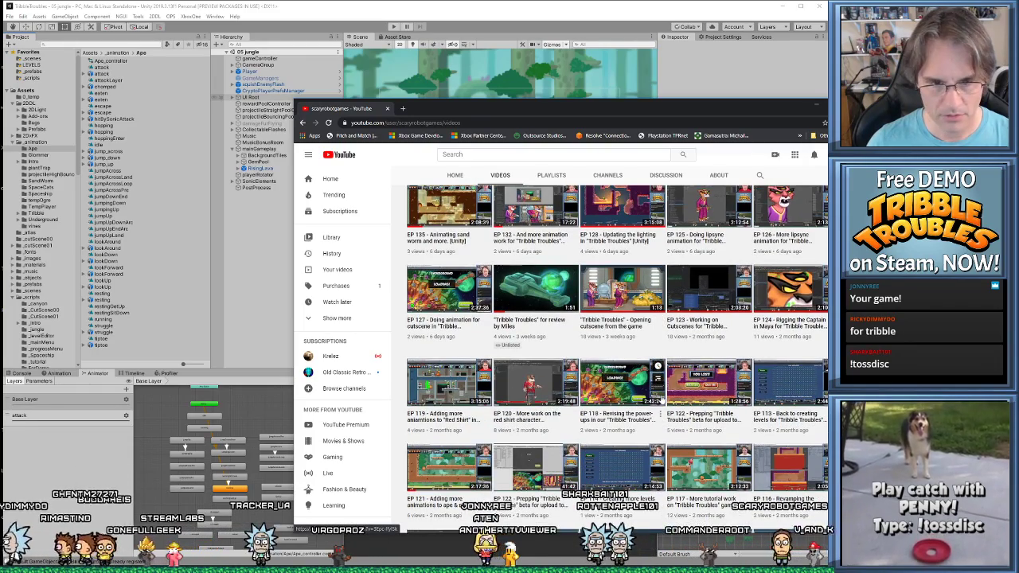
{"action": "scroll", "coordinate": [661, 400], "scroll_direction": "down", "scroll_amount": 2}
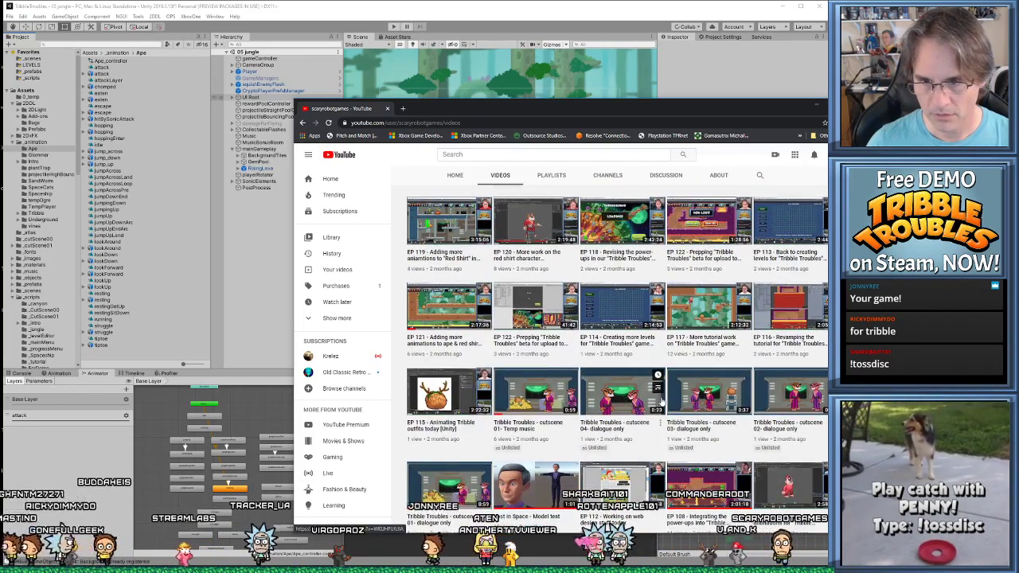
{"action": "scroll", "coordinate": [661, 399], "scroll_direction": "down", "scroll_amount": 1}
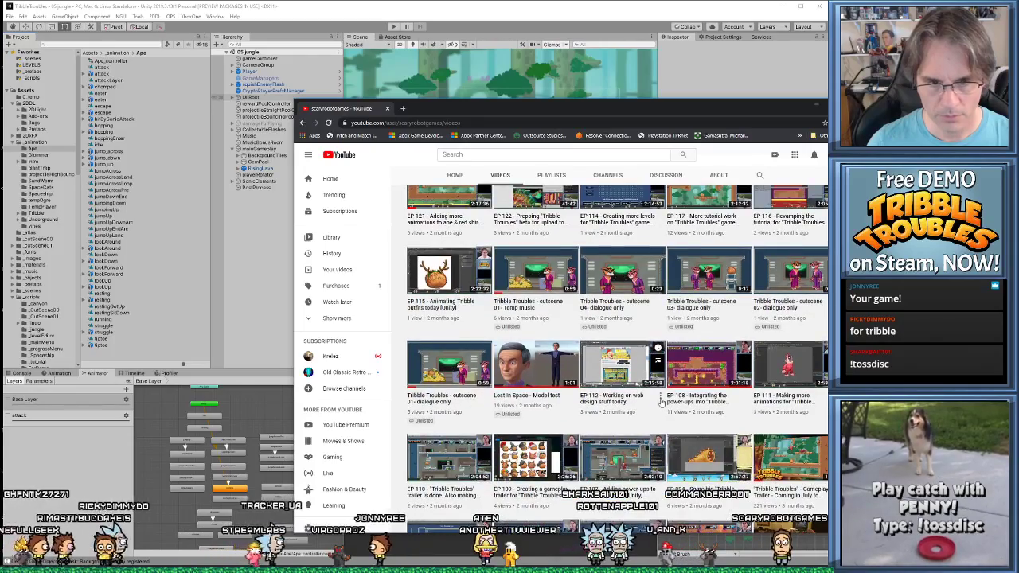
{"action": "scroll", "coordinate": [661, 402], "scroll_direction": "up", "scroll_amount": 5}
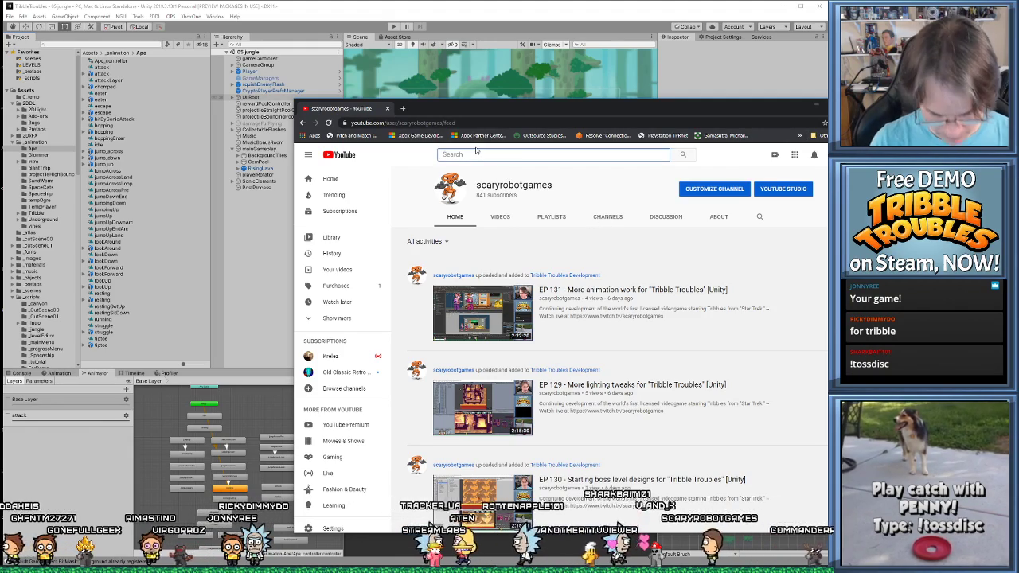
- Search YouTube for "trailer" and return to the scaryrobotgames channel page
{"action": "type", "text": "trailer"}
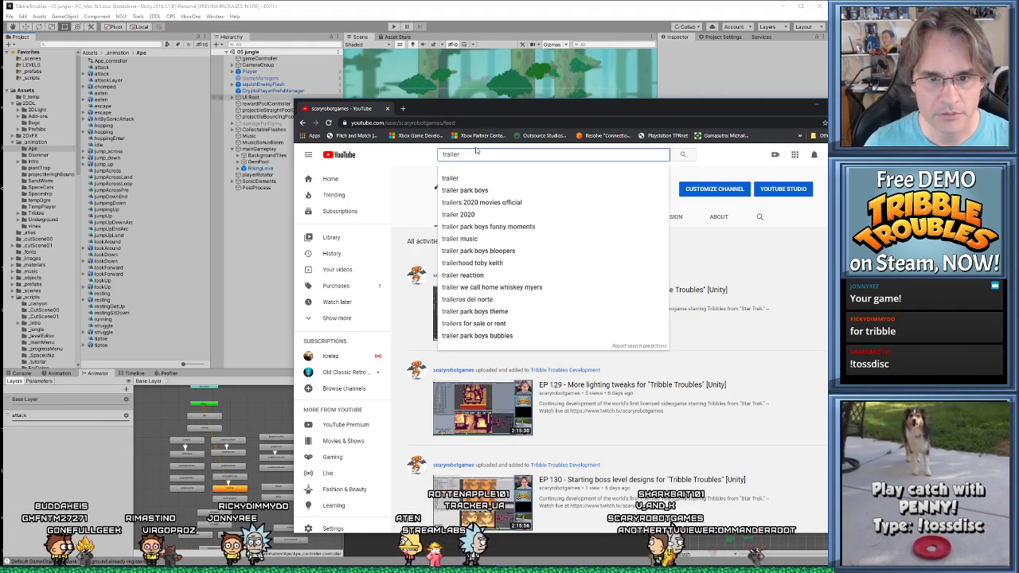
{"action": "key", "text": "Return"}
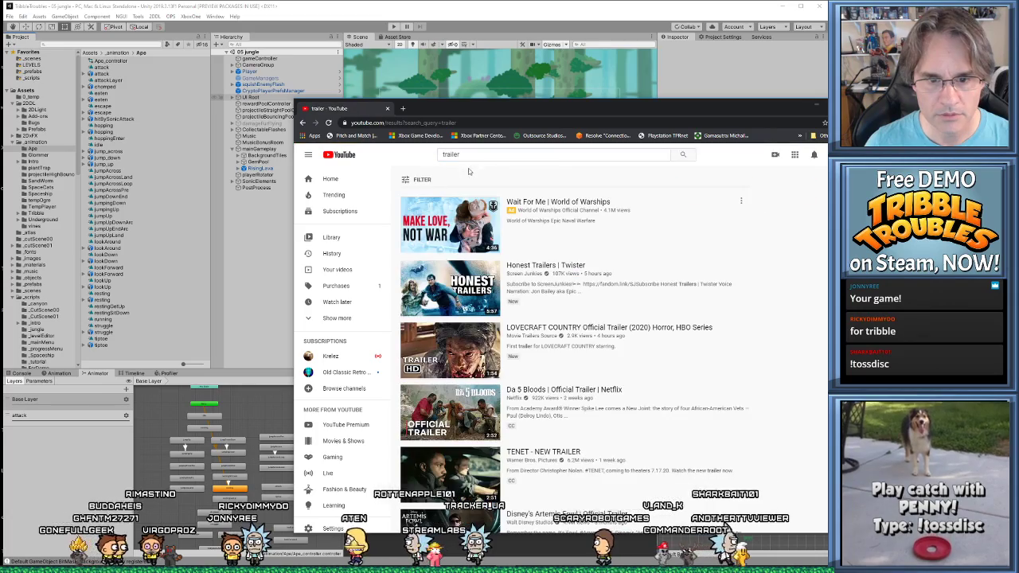
{"action": "left_click", "coordinate": [302, 123]}
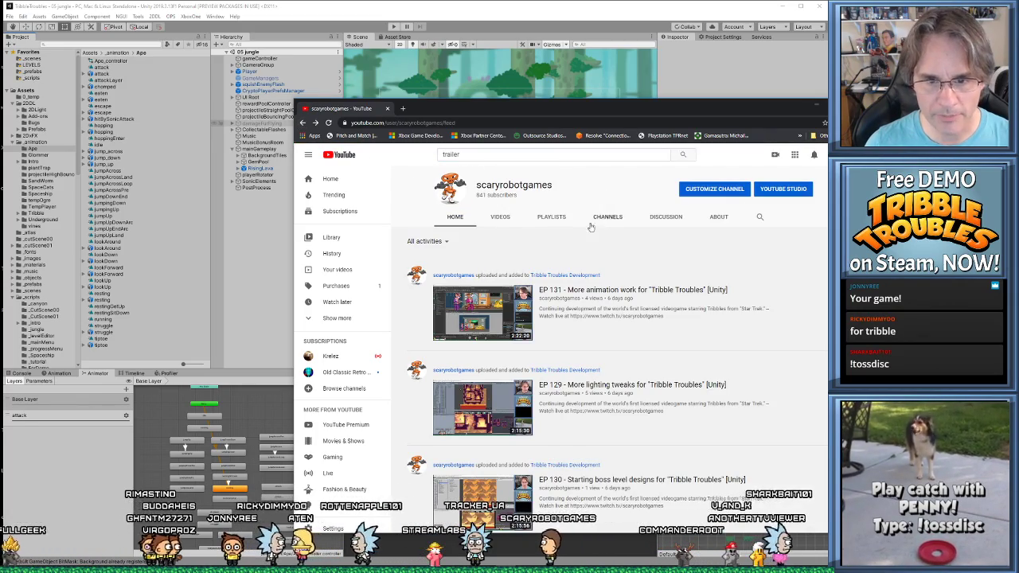
- Bring up the "Tribble Troubles" gameplay trailer, show it in theater mode and enlarge its browser window
{"action": "left_click", "coordinate": [817, 105]}
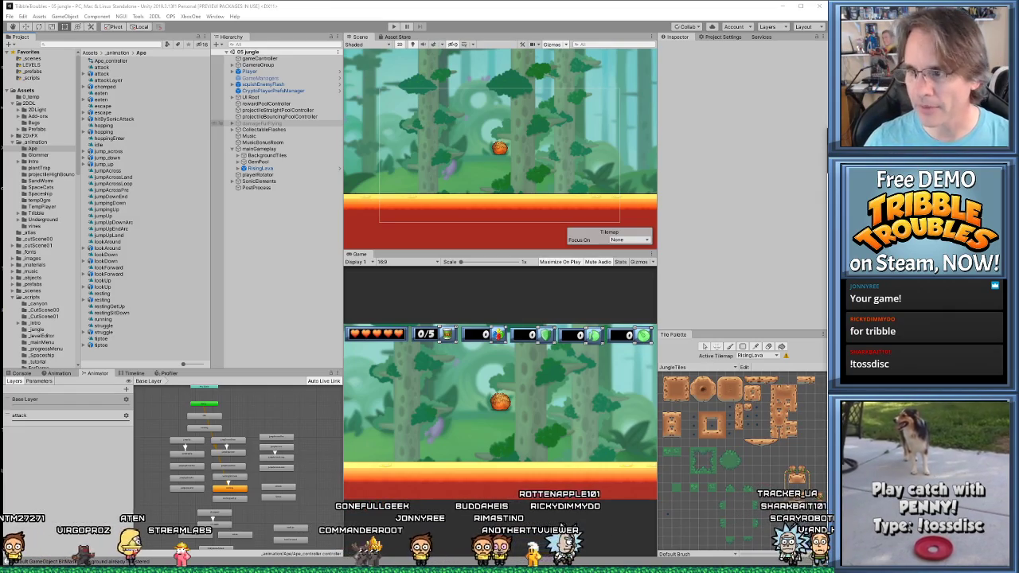
{"action": "key", "text": "alt+Tab"}
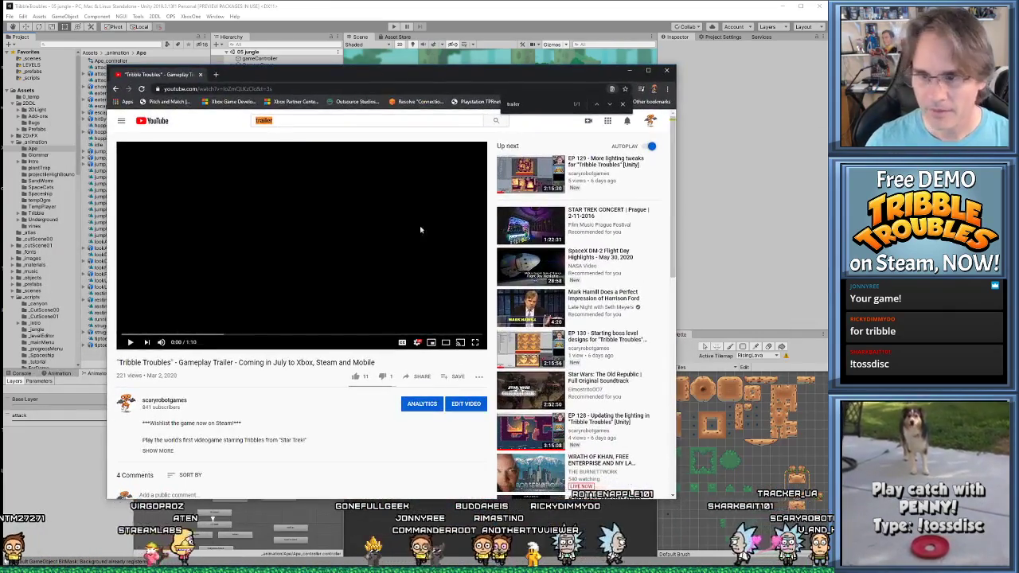
{"action": "left_click", "coordinate": [446, 342]}
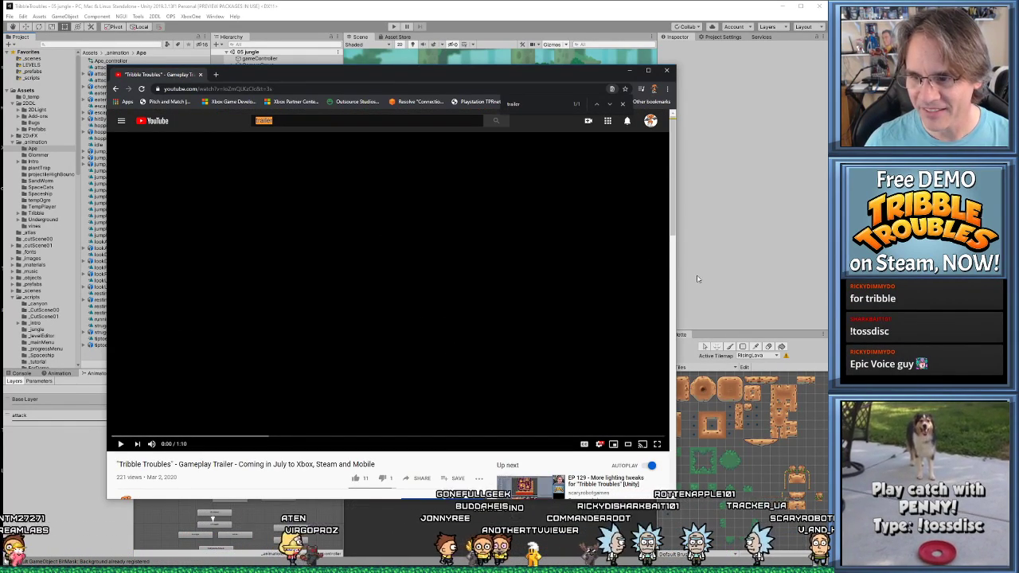
{"action": "left_click_drag", "start_coordinate": [675, 287], "coordinate": [813, 288]}
{"action": "left_click_drag", "start_coordinate": [598, 80], "coordinate": [519, 48]}
{"action": "left_click_drag", "start_coordinate": [736, 467], "coordinate": [797, 513]}
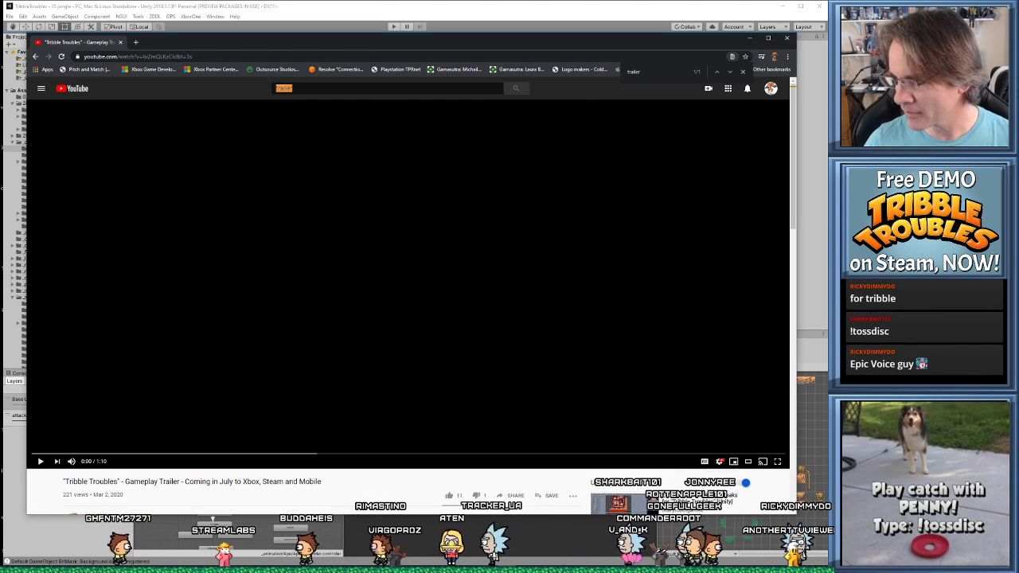
- Play the gameplay trailer through, cancel the automatic start of the next video and close the browser window
{"action": "left_click", "coordinate": [40, 462]}
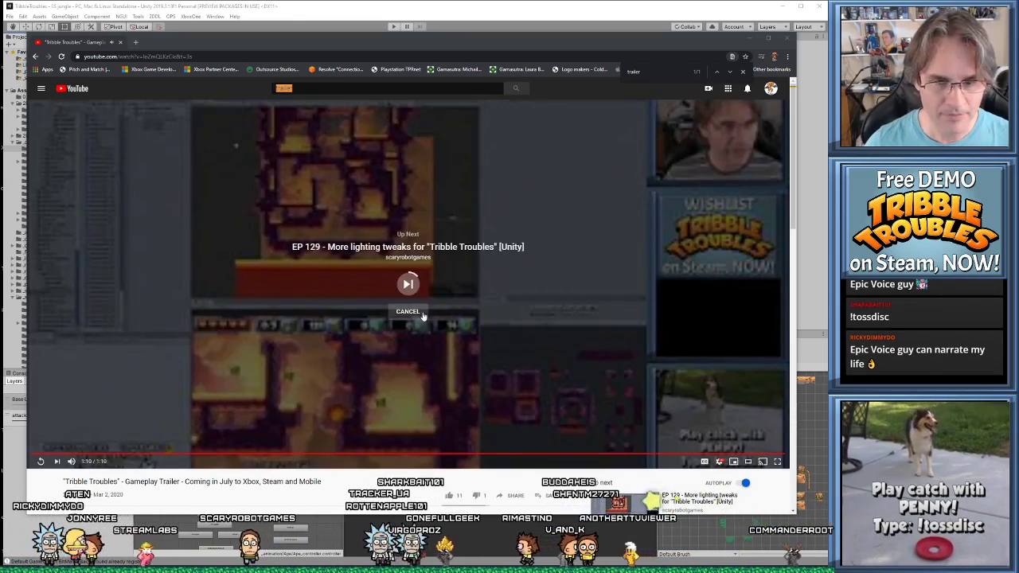
{"action": "left_click", "coordinate": [408, 312]}
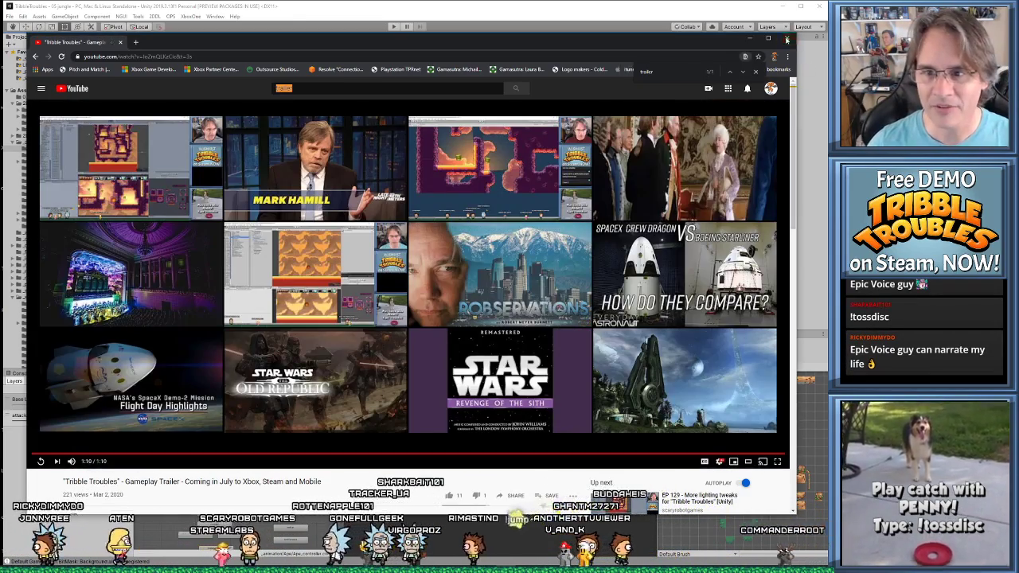
{"action": "left_click", "coordinate": [787, 38]}
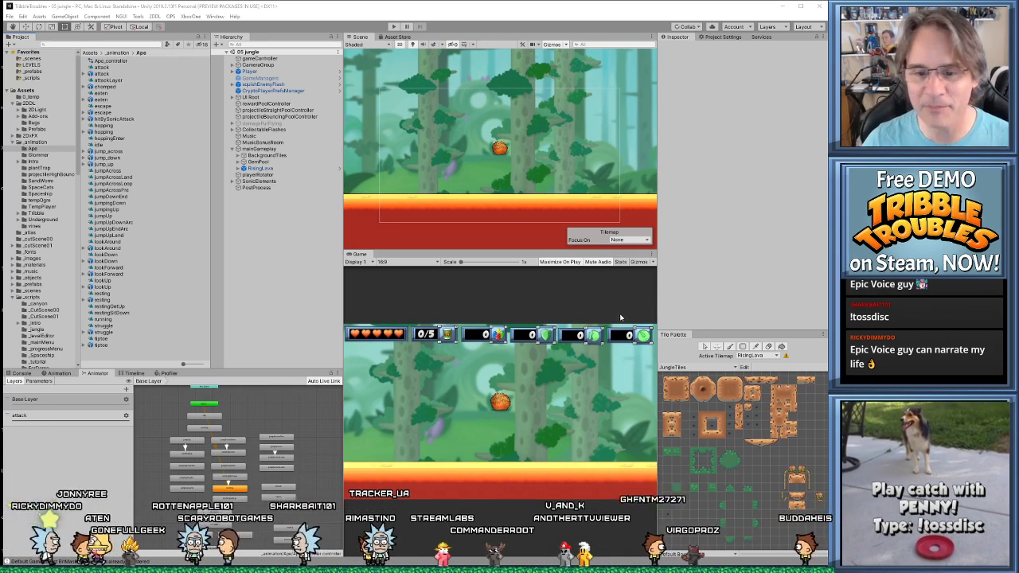
- Unmute the game audio, open the -1_CompanyLogos scene and run it in Play mode
{"action": "left_click", "coordinate": [597, 262]}
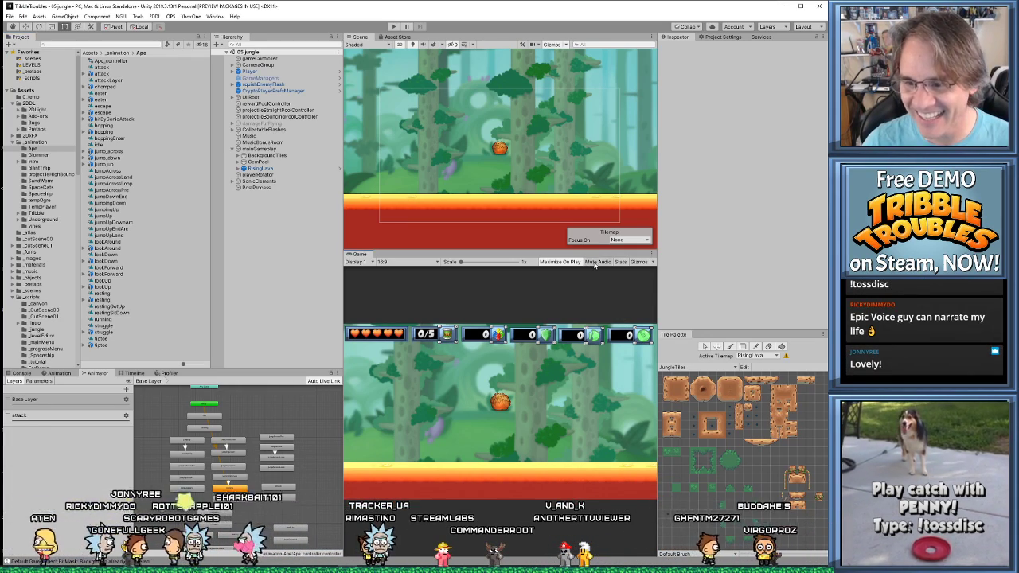
{"action": "left_click", "coordinate": [32, 59]}
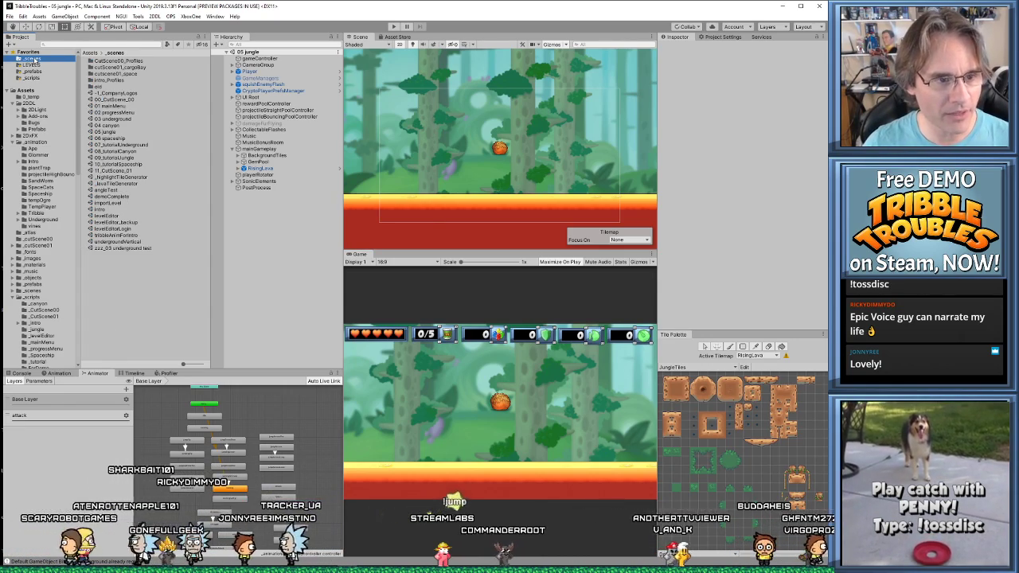
{"action": "double_click", "coordinate": [119, 93]}
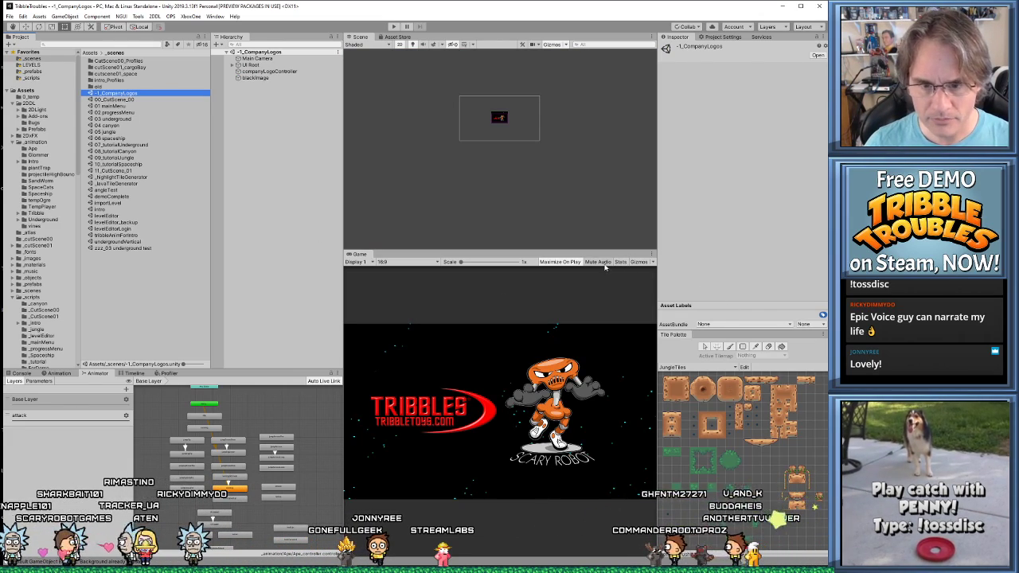
{"action": "left_click", "coordinate": [393, 27]}
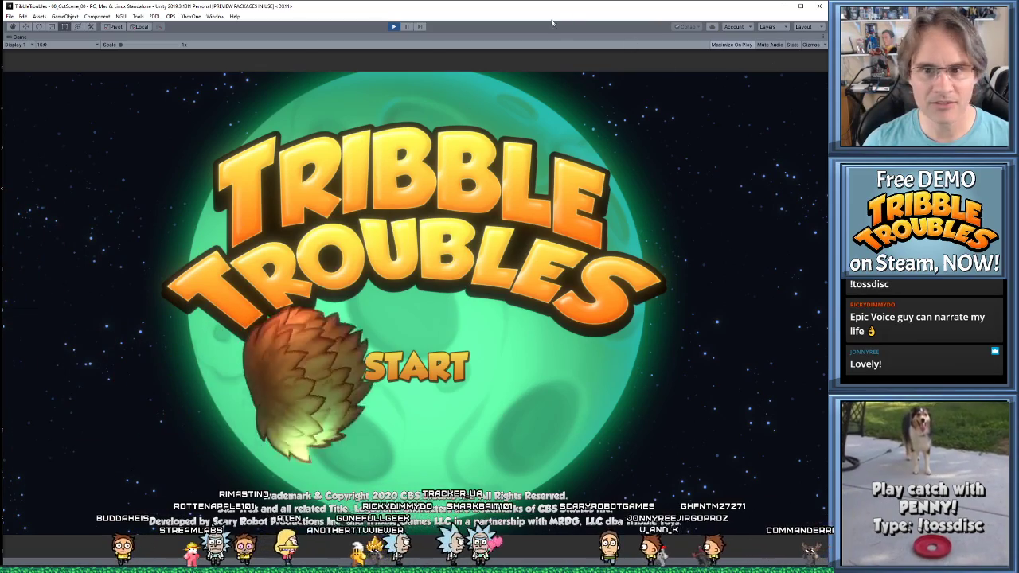
- Restore the maximized Game view to the editor layout and widen the Scene and Game views
{"action": "key", "text": "shift+space"}
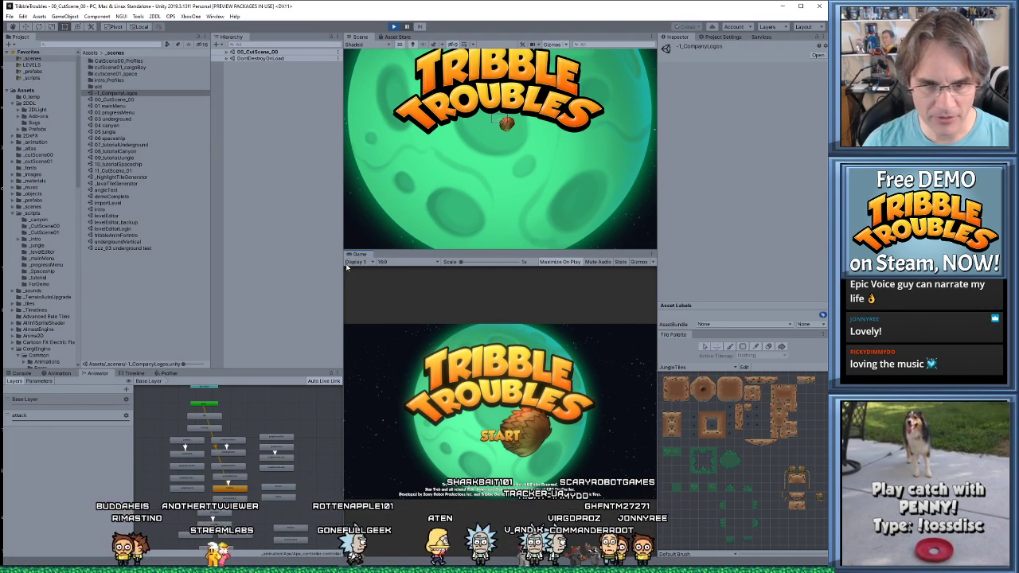
{"action": "left_click_drag", "start_coordinate": [343, 285], "coordinate": [191, 303]}
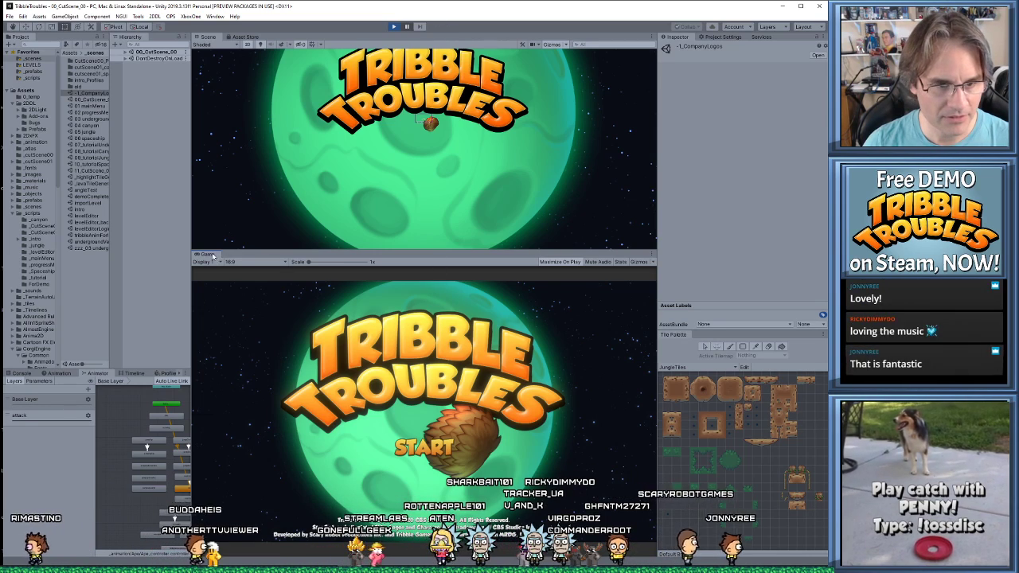
- Try the Game view docked above the Scene view, move it back below and even out their heights
{"action": "left_click_drag", "start_coordinate": [296, 48], "coordinate": [470, 59]}
{"action": "left_click_drag", "start_coordinate": [520, 121], "coordinate": [534, 415]}
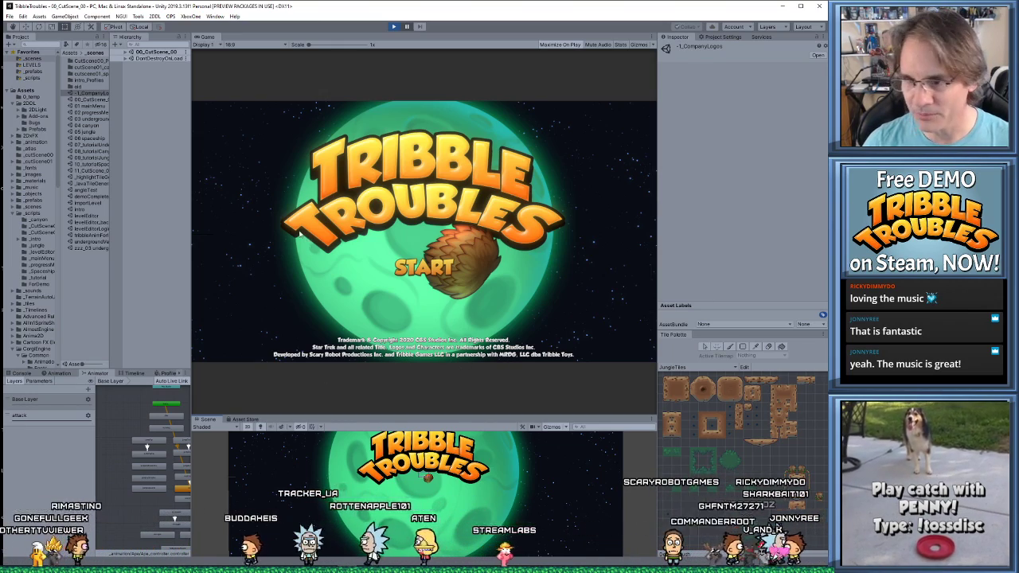
{"action": "left_click_drag", "start_coordinate": [207, 38], "coordinate": [352, 494]}
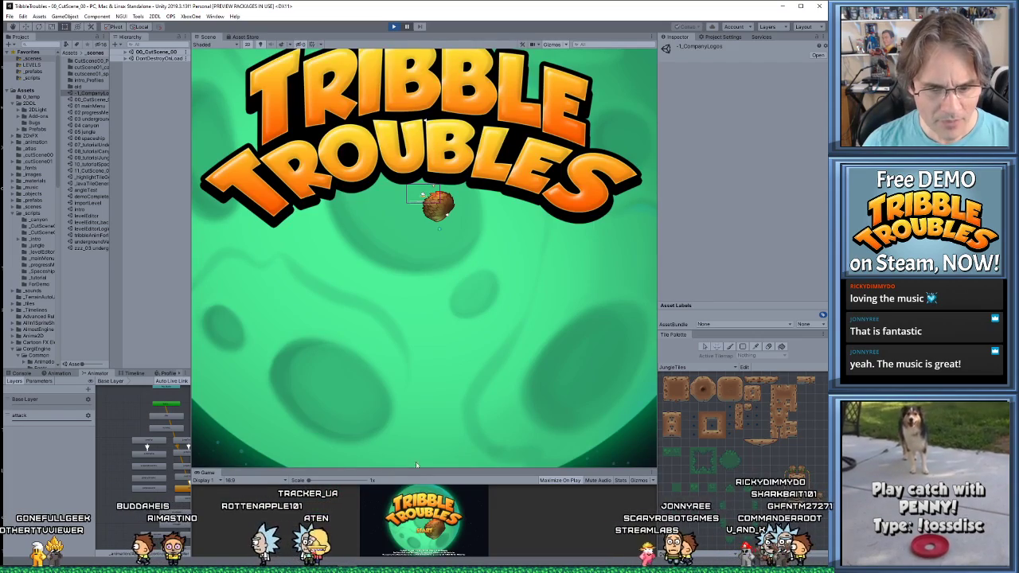
{"action": "left_click_drag", "start_coordinate": [415, 469], "coordinate": [434, 255]}
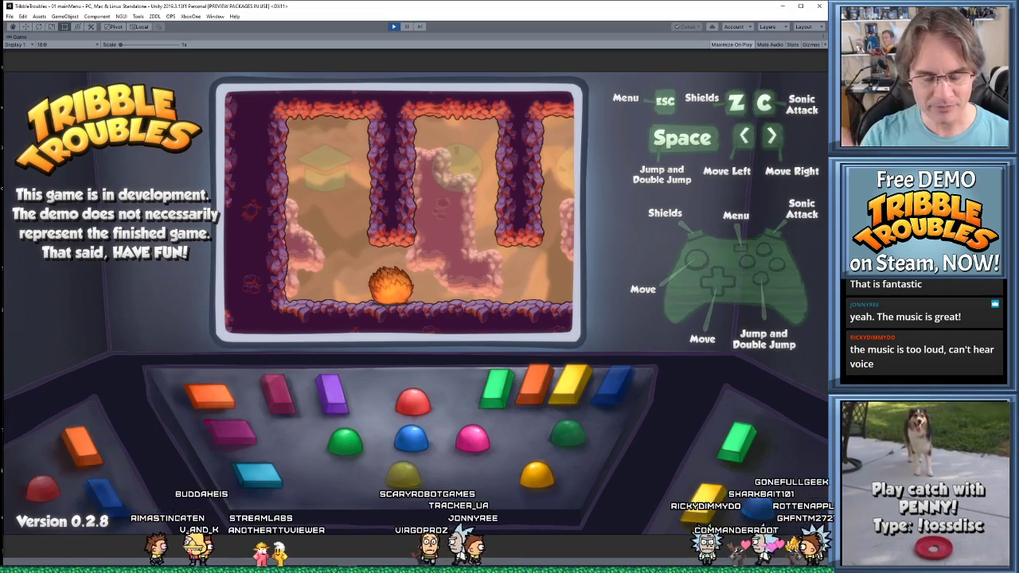
- Move the tribble right through the running game's main menu past the Options entry
{"action": "key", "text": "Right"}
{"action": "key", "text": "Right"}
{"action": "key", "text": "Right"}
{"action": "key", "text": "Right"}
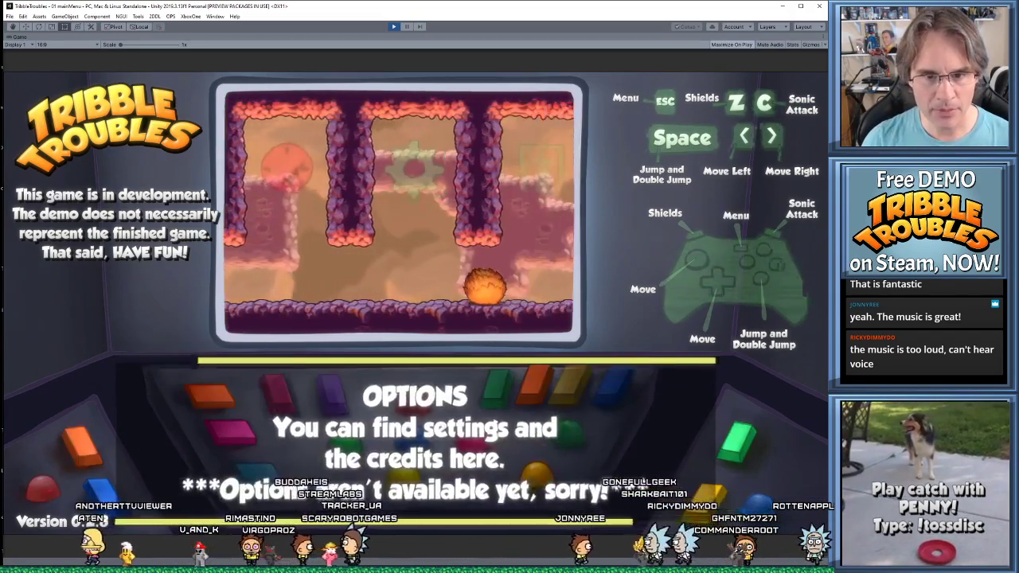
- Enter the Options area of the running game's main menu and roll the tribble right to the Credits entry
{"action": "key", "text": "Right"}
{"action": "key", "text": "Left"}
{"action": "key", "text": "space"}
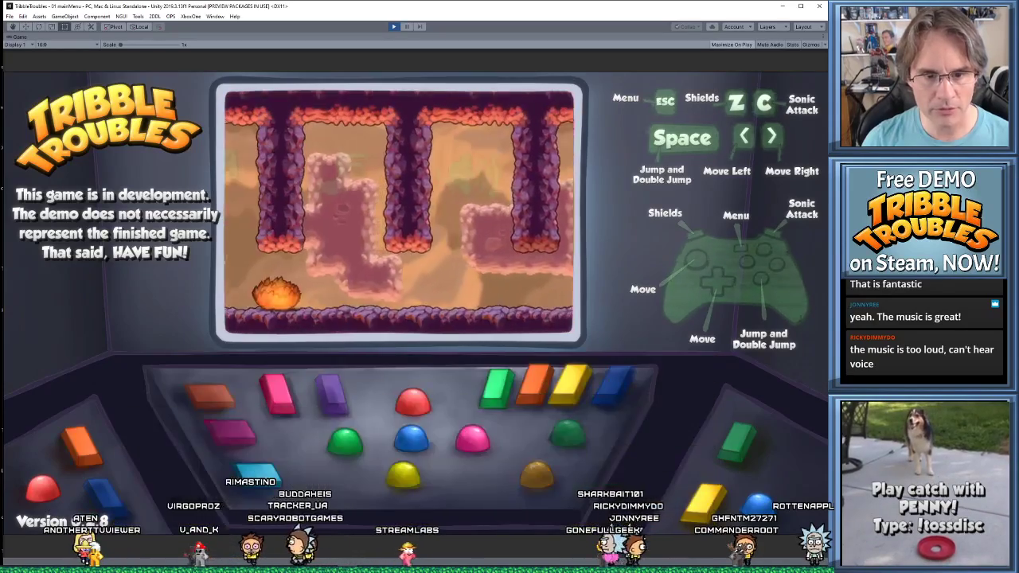
{"action": "key", "text": "Right"}
{"action": "key", "text": "Right"}
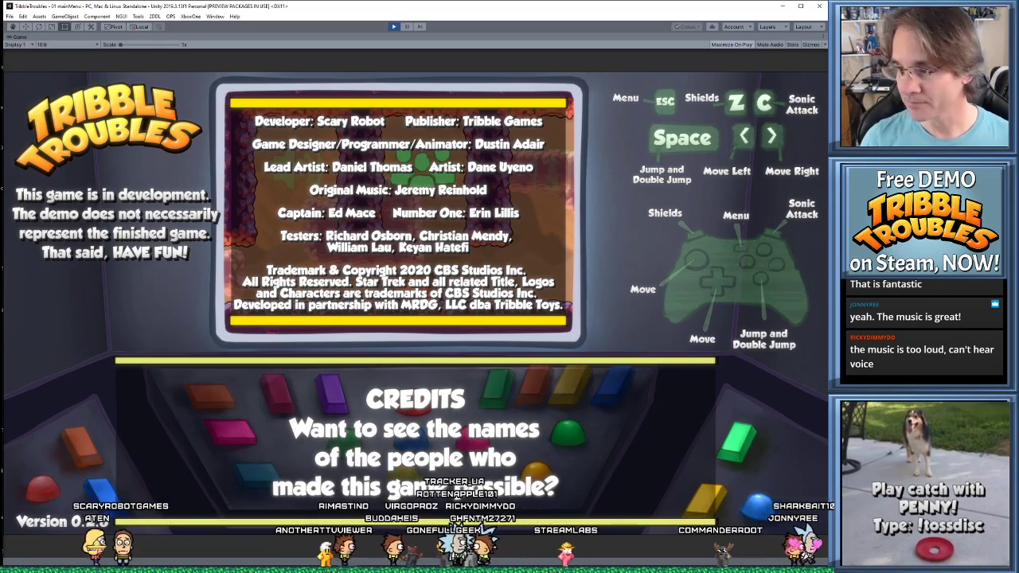
- Visit the In Game Music entry, roll the tribble on to Exit Options and return to the game's main menu
{"action": "key", "text": "Left"}
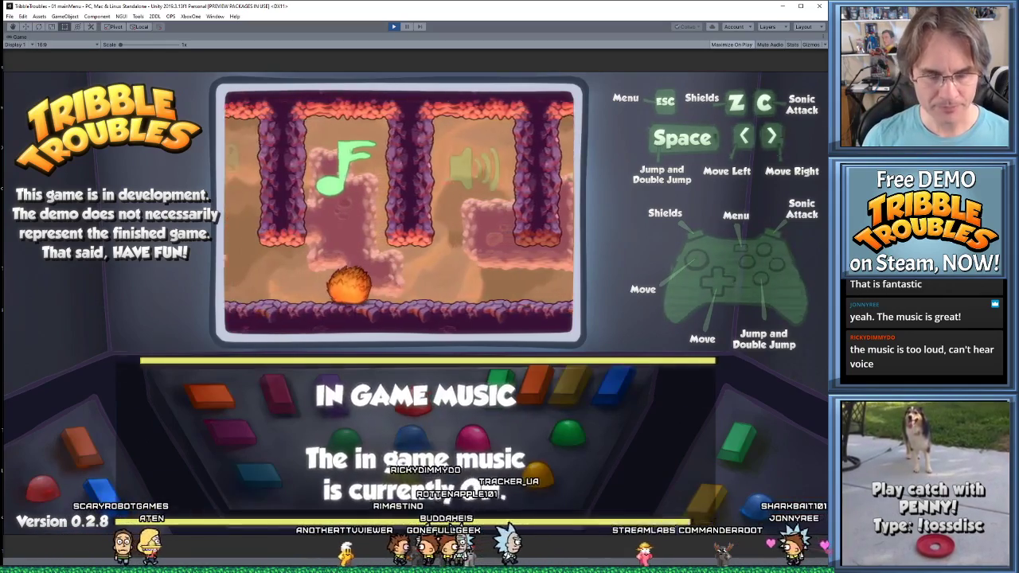
{"action": "key", "text": "Right"}
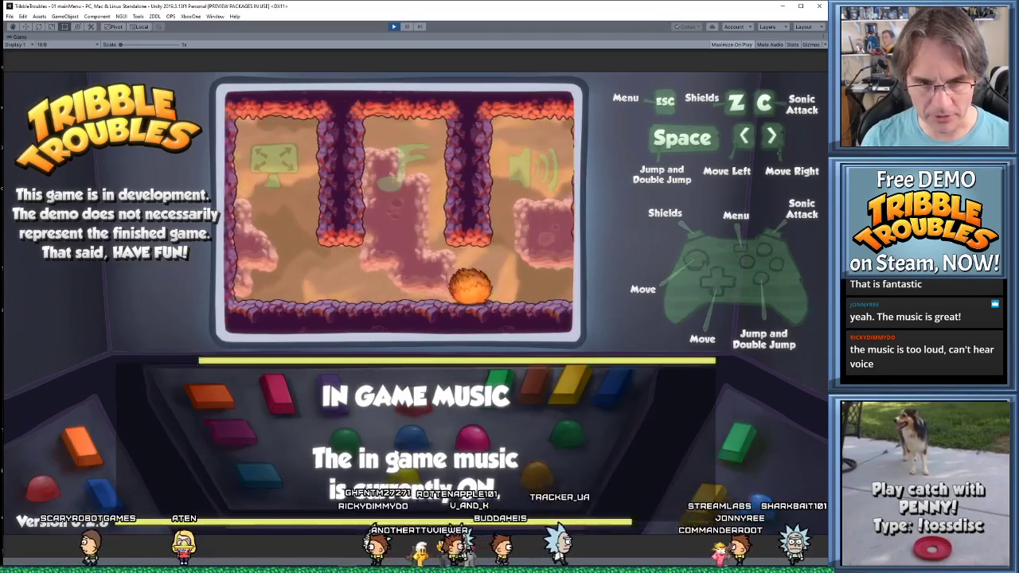
{"action": "key", "text": "Right"}
{"action": "key", "text": "Right"}
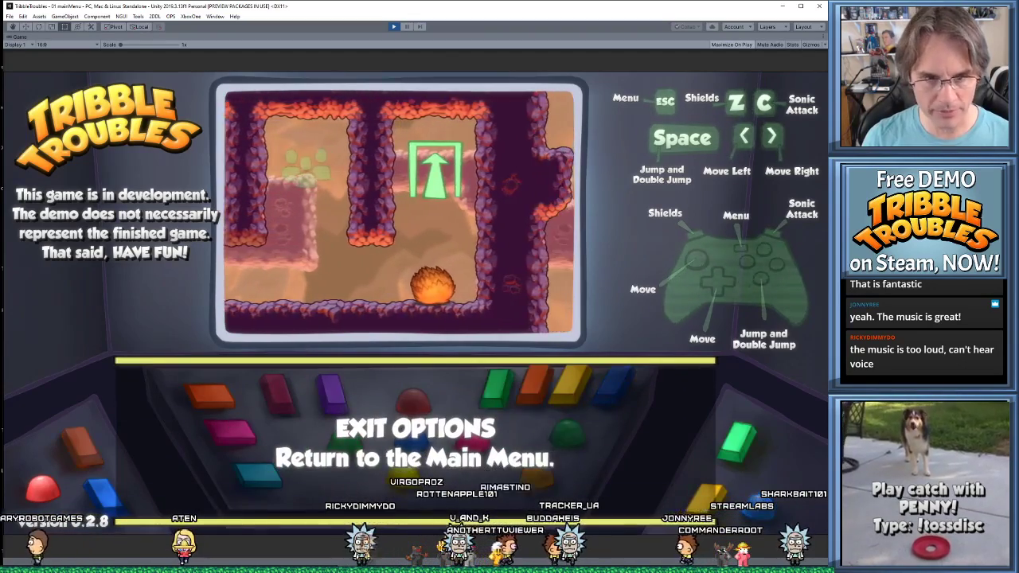
{"action": "key", "text": "space"}
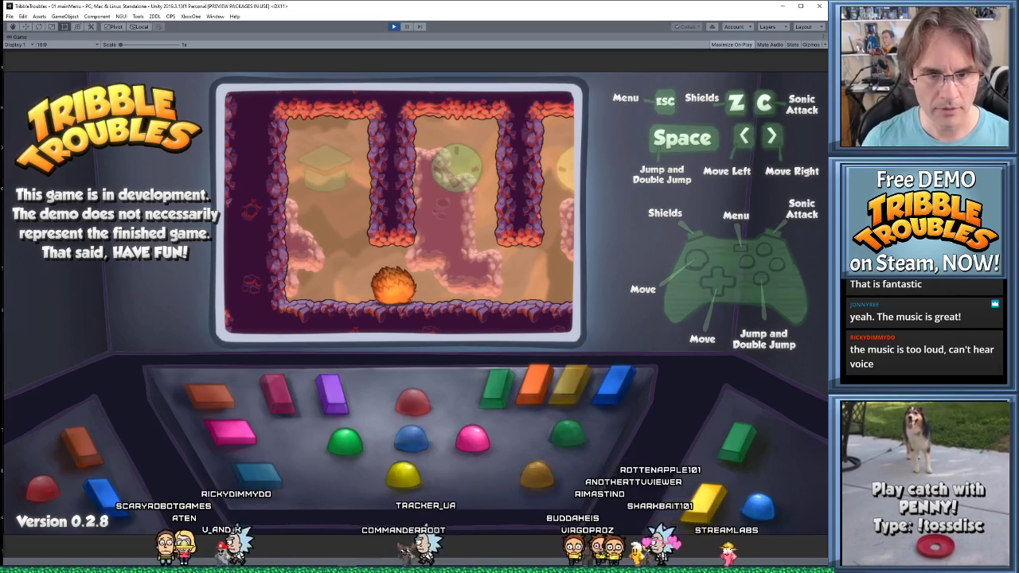
- Open the game's level map from the main menu and end Play mode
{"action": "key", "text": "Right"}
{"action": "key", "text": "space"}
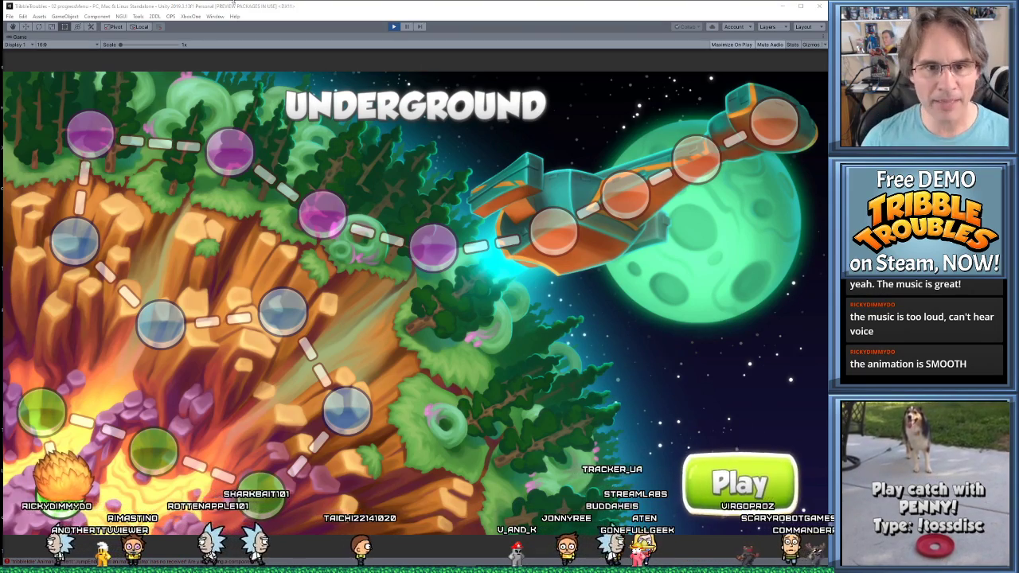
{"action": "left_click", "coordinate": [396, 27]}
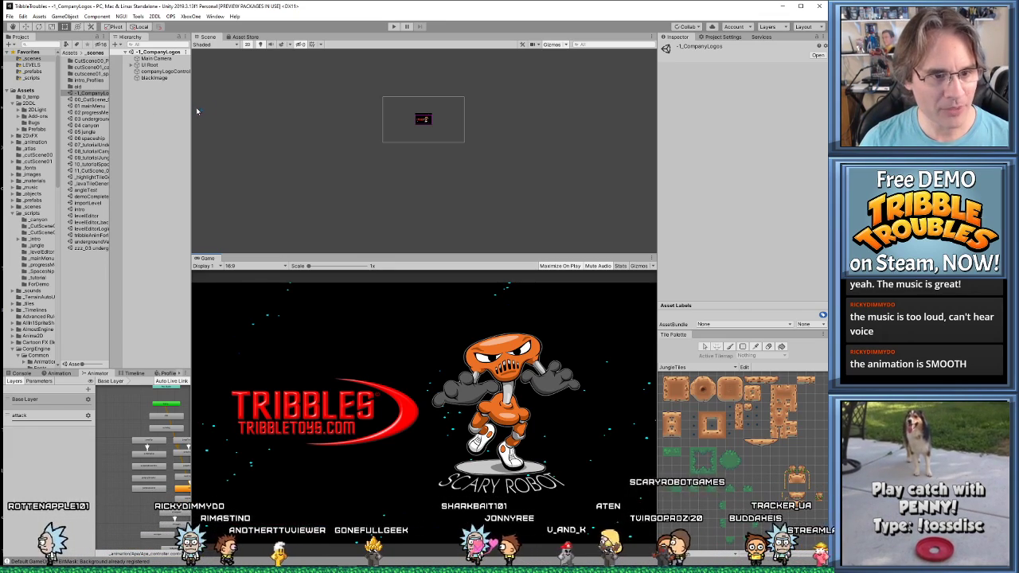
- Widen the Project, Hierarchy and Animator areas and open the 05 jungle scene
{"action": "left_click_drag", "start_coordinate": [192, 115], "coordinate": [249, 127]}
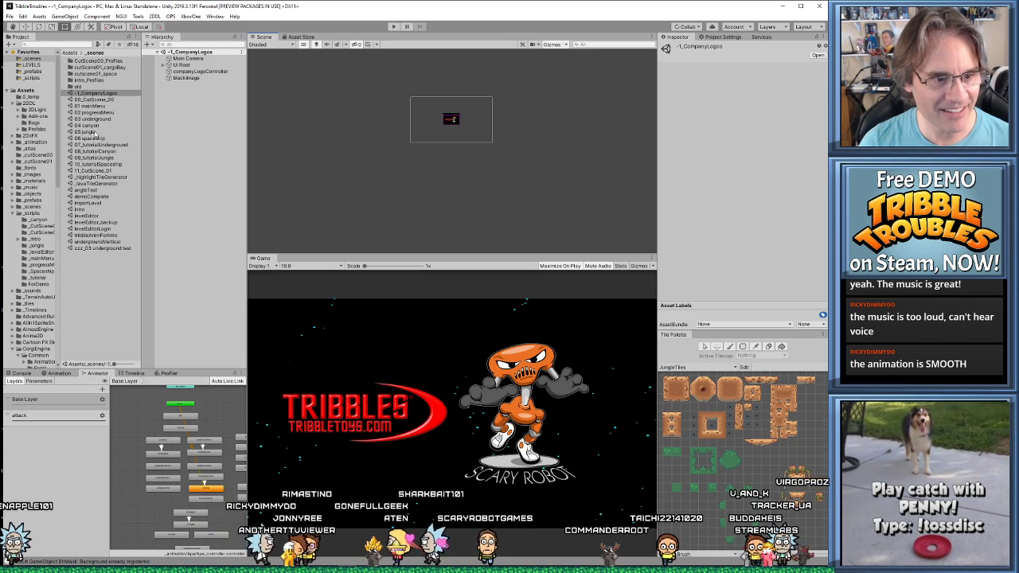
{"action": "double_click", "coordinate": [94, 132]}
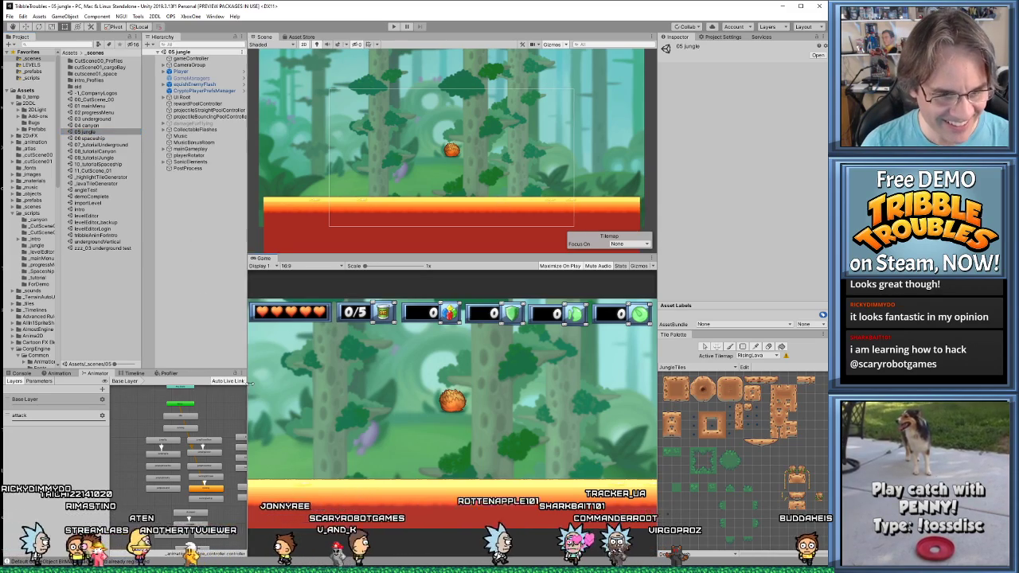
{"action": "left_click_drag", "start_coordinate": [242, 383], "coordinate": [273, 383]}
- Delete the jumpUp and jumpingUp states from the Base Layer of the ape's Animator controller
{"action": "scroll", "coordinate": [186, 445], "scroll_direction": "up", "scroll_amount": 5}
{"action": "middle_click_drag", "start_coordinate": [186, 445], "coordinate": [217, 446]}
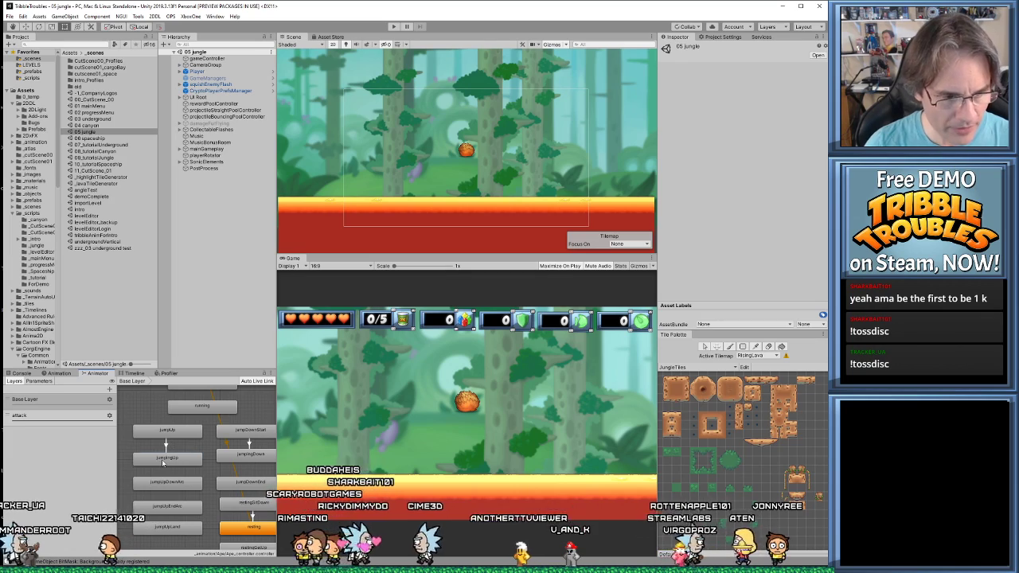
{"action": "left_click", "coordinate": [164, 460]}
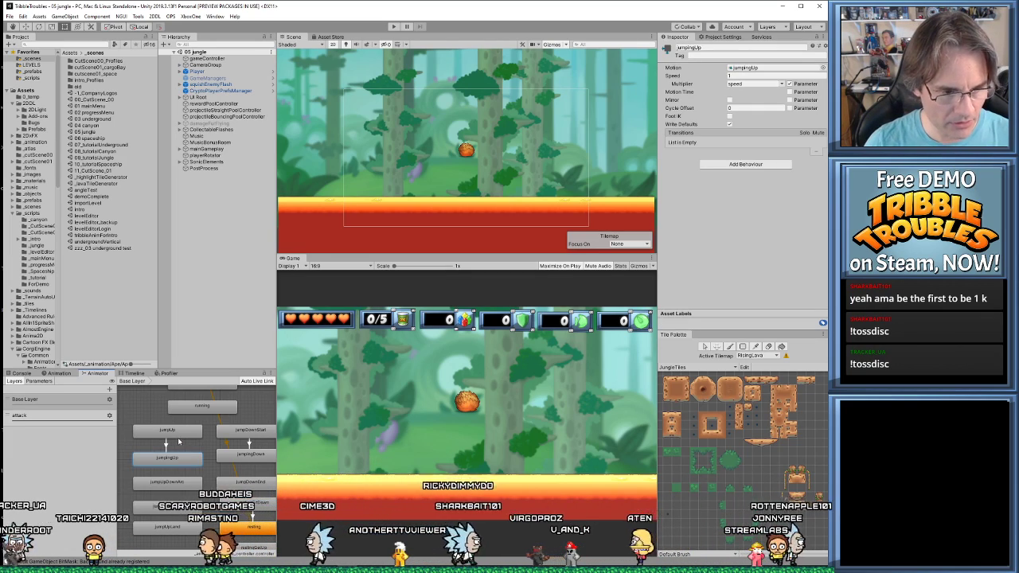
{"action": "left_click", "coordinate": [179, 436]}
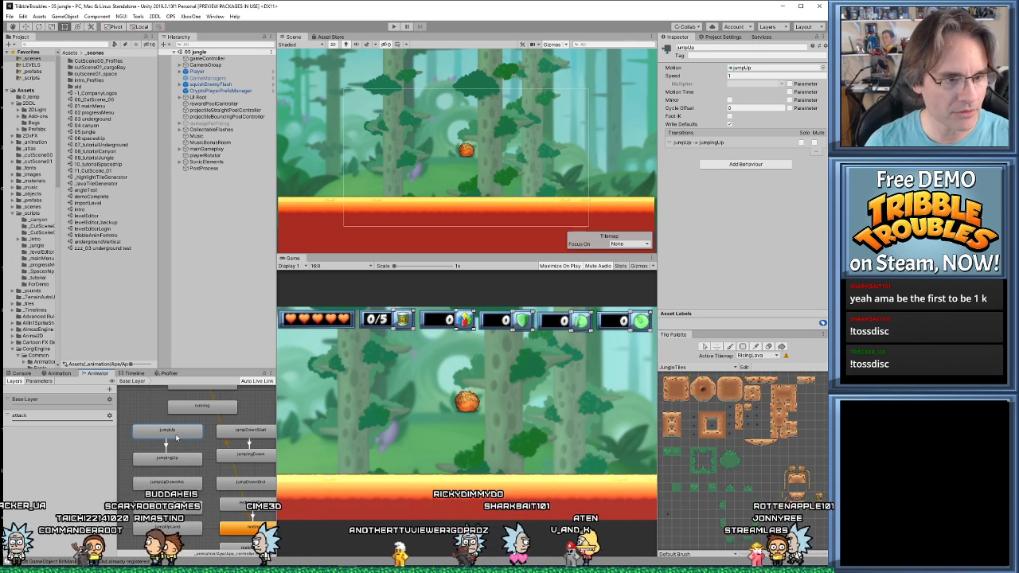
{"action": "key", "text": "Delete"}
{"action": "left_click", "coordinate": [170, 457]}
{"action": "key", "text": "Delete"}
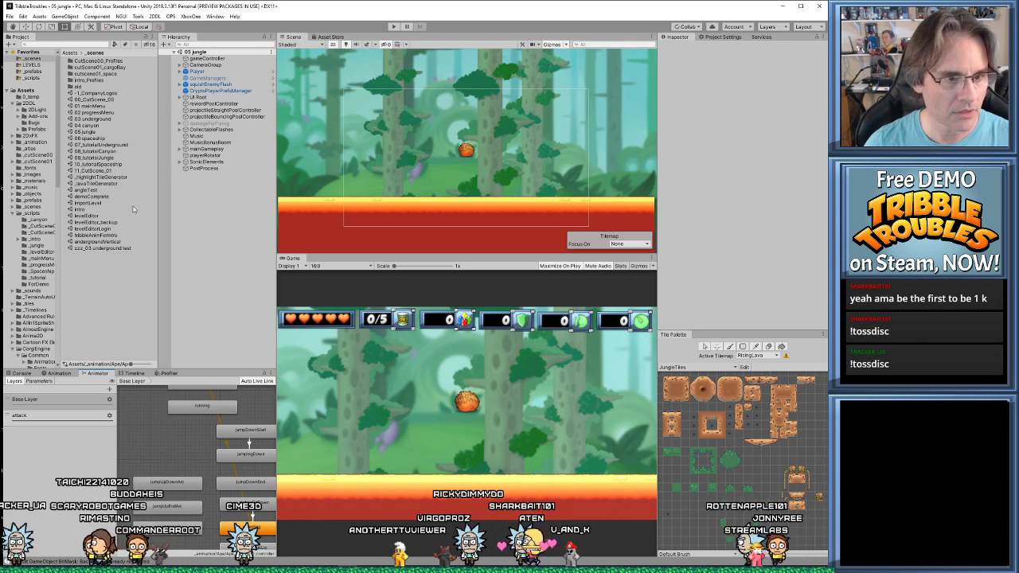
- Delete the jumpingUp and jumpUp animation clips from the _animation/Ape folder
{"action": "left_click", "coordinate": [37, 142]}
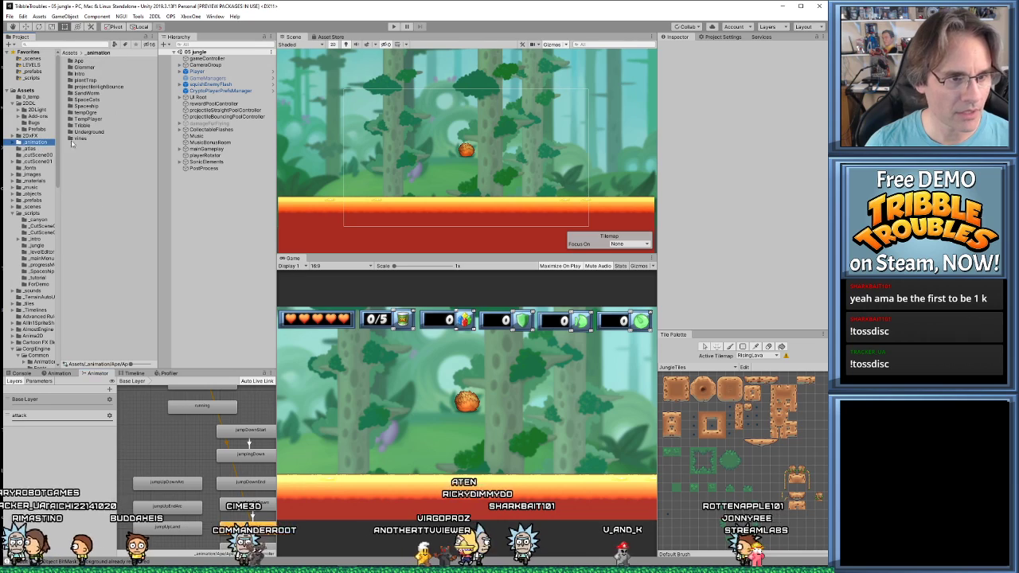
{"action": "double_click", "coordinate": [78, 61]}
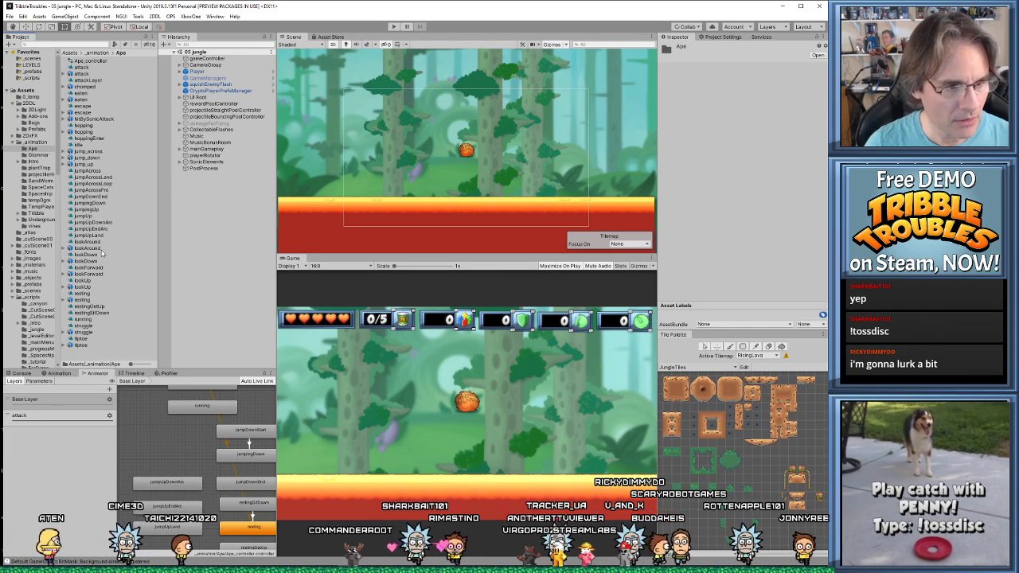
{"action": "left_click", "coordinate": [101, 209]}
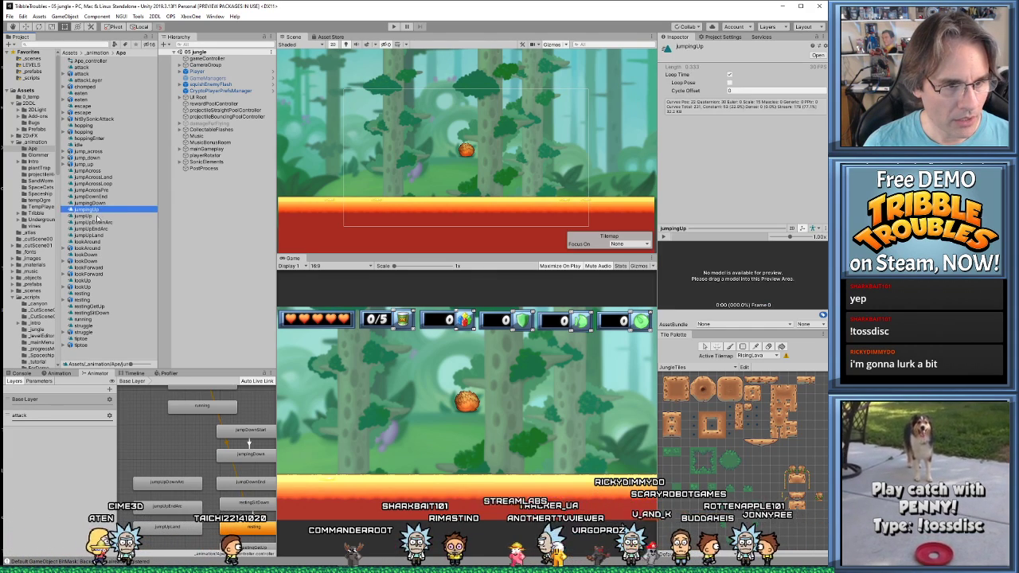
{"action": "left_click", "coordinate": [104, 216], "text": "shift"}
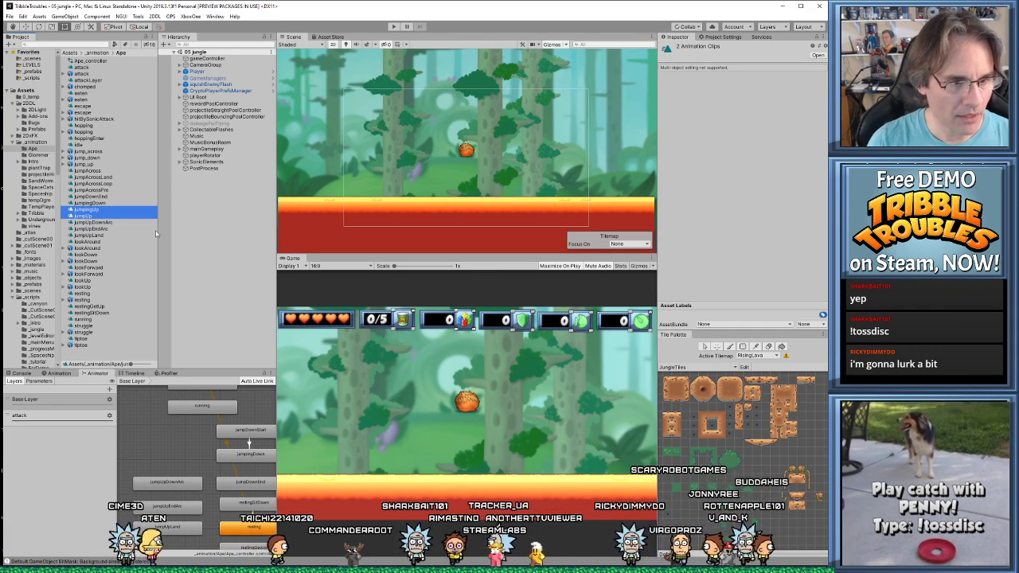
{"action": "key", "text": "Delete"}
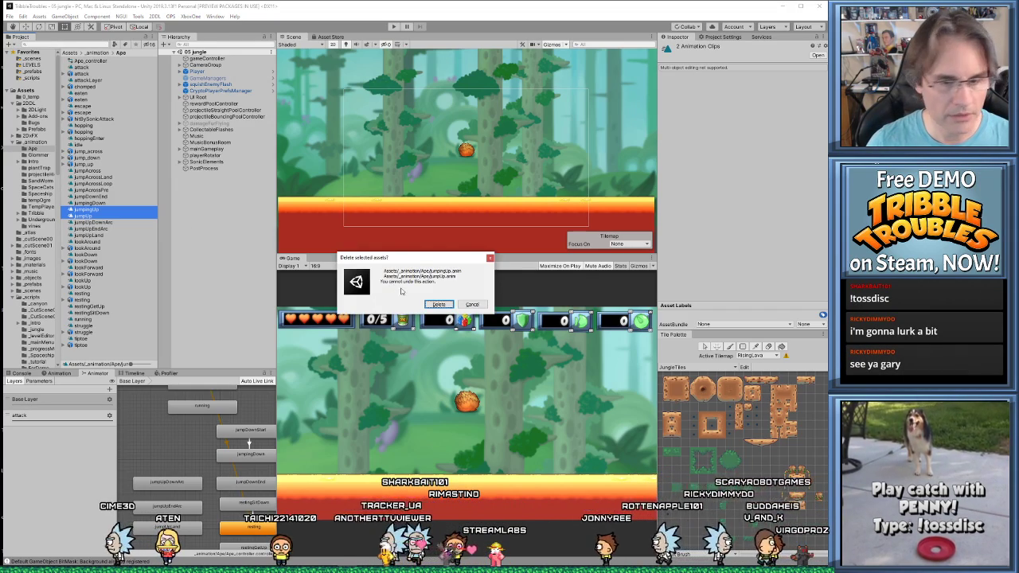
{"action": "left_click", "coordinate": [439, 304]}
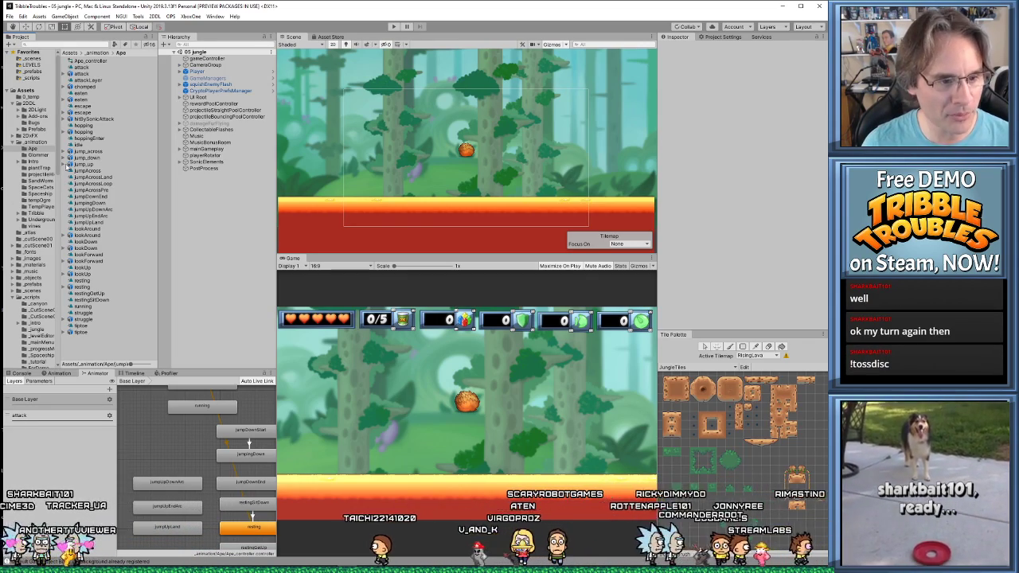
- Add the jumpingUp and jumpUp clips from the jump_up model to the Animator's Base Layer, placing jumpUp above jumpingUp
{"action": "left_click", "coordinate": [67, 164]}
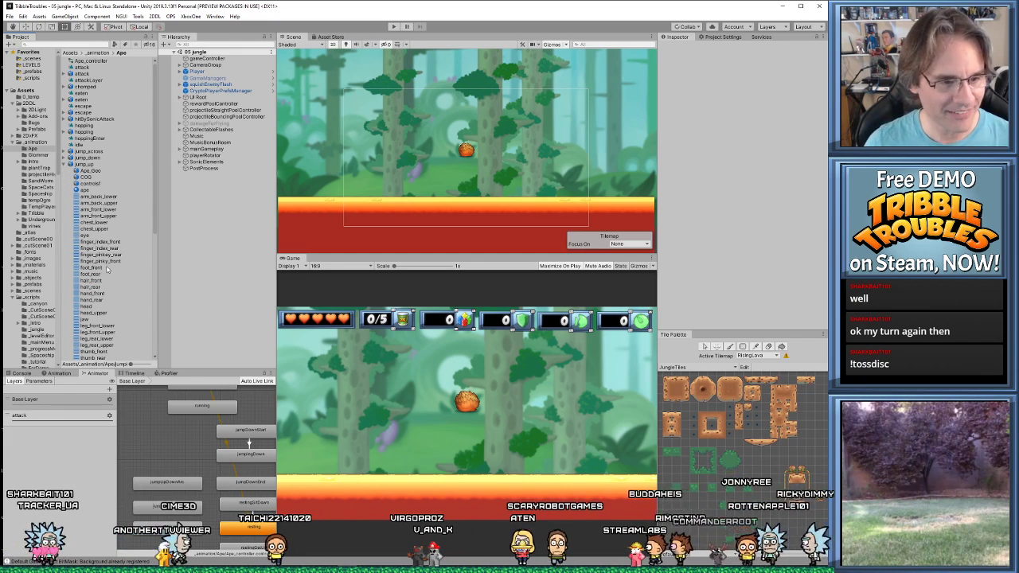
{"action": "scroll", "coordinate": [104, 239], "scroll_direction": "down", "scroll_amount": 6}
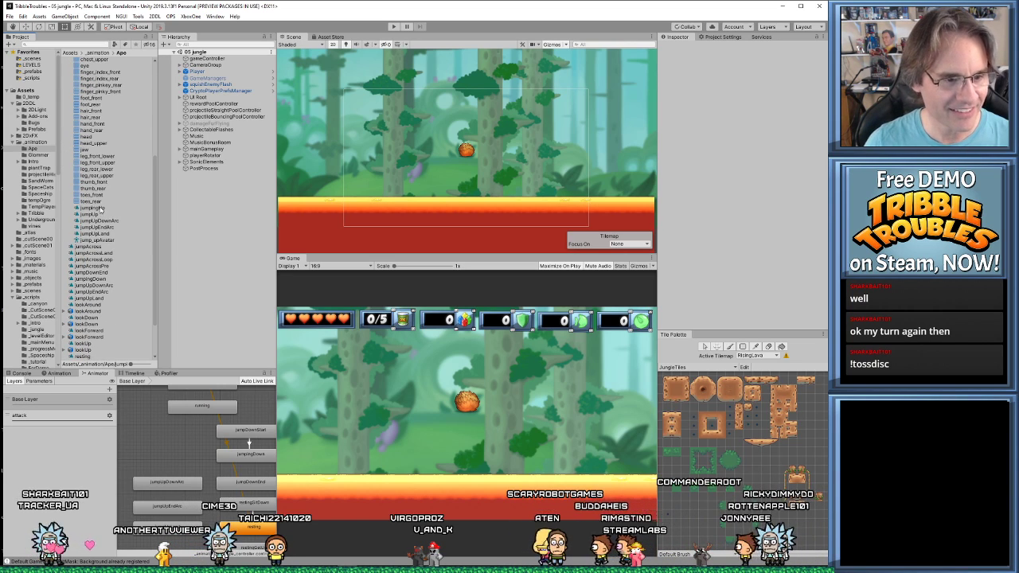
{"action": "left_click", "coordinate": [96, 208]}
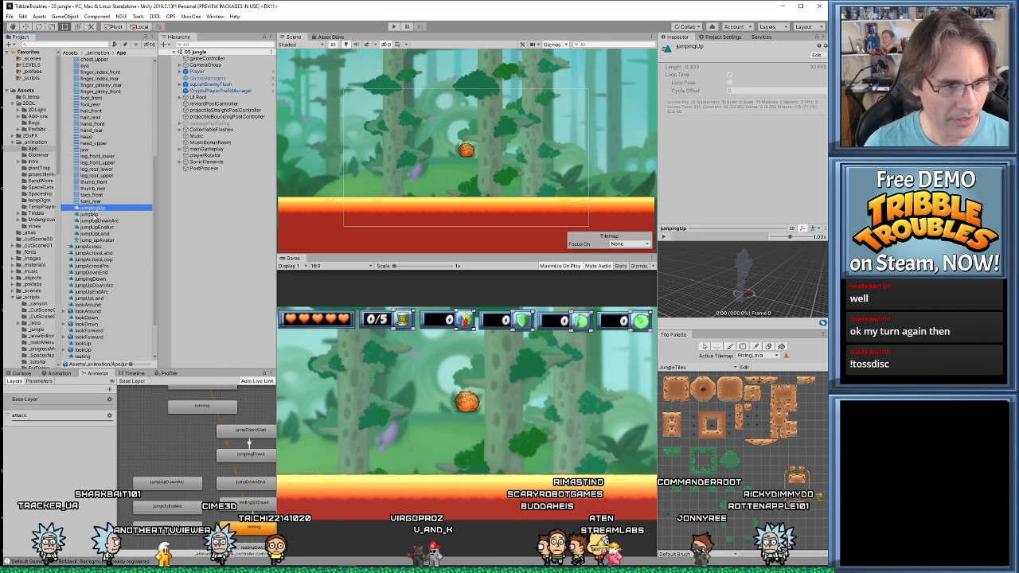
{"action": "left_click", "coordinate": [89, 215], "text": "ctrl"}
{"action": "left_click", "coordinate": [141, 425]}
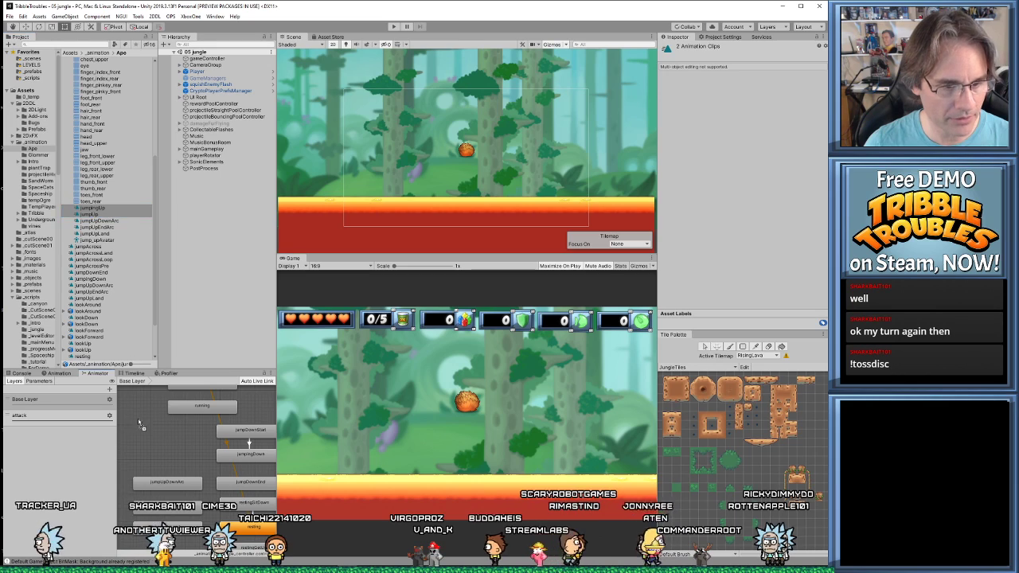
{"action": "left_click_drag", "start_coordinate": [141, 424], "coordinate": [171, 436]}
{"action": "left_click", "coordinate": [176, 434]}
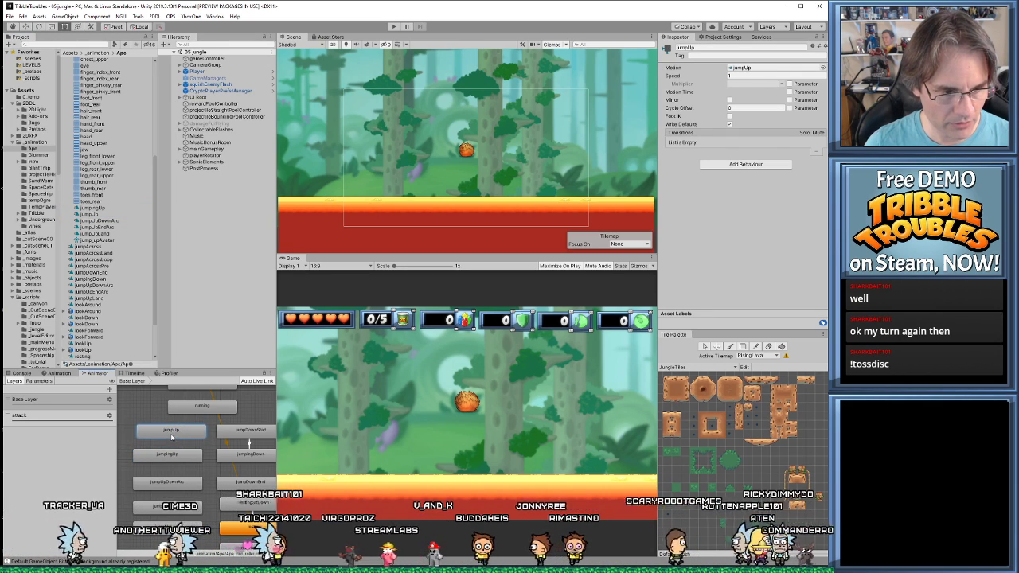
- Create a transition from jumpUp to jumpingUp and shorten its blend so jumpingUp starts right as jumpUp ends
{"action": "right_click", "coordinate": [171, 436]}
{"action": "left_click", "coordinate": [195, 439]}
{"action": "left_click", "coordinate": [168, 452]}
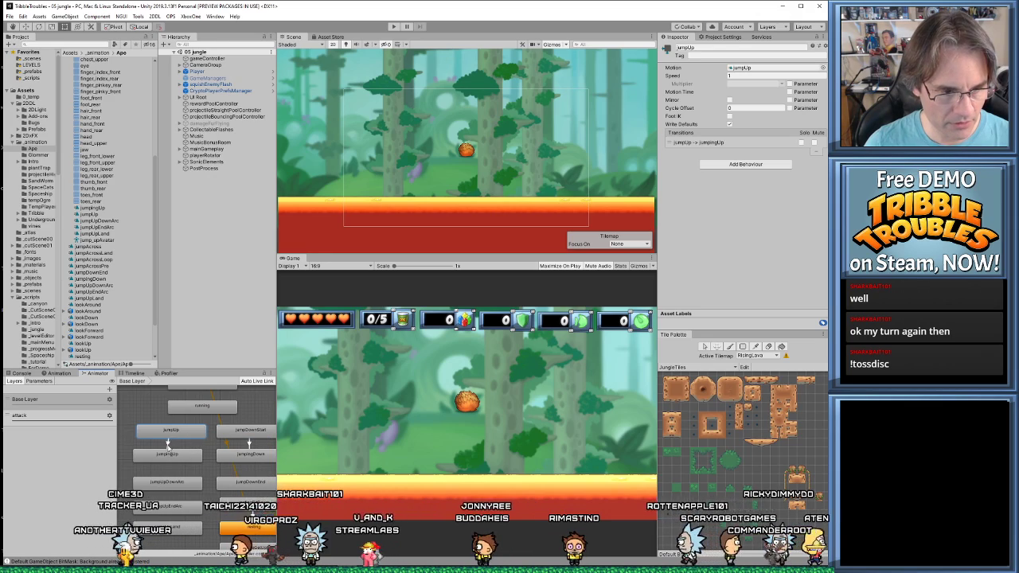
{"action": "left_click", "coordinate": [168, 443]}
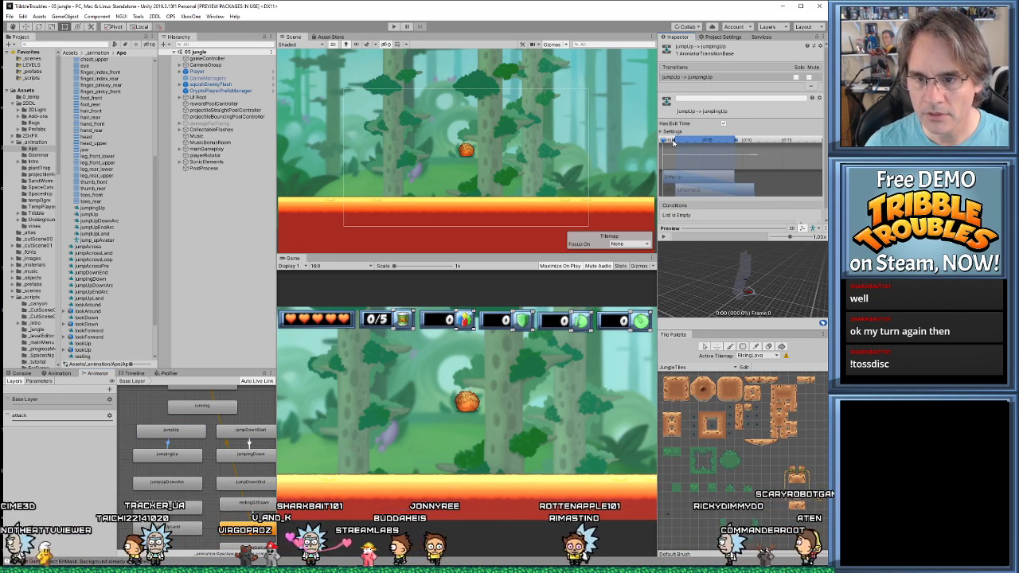
{"action": "mouse_move", "coordinate": [674, 143]}
{"action": "left_mouse_down"}
{"action": "mouse_move", "coordinate": [740, 166]}
{"action": "mouse_move", "coordinate": [764, 191]}
{"action": "left_mouse_up"}
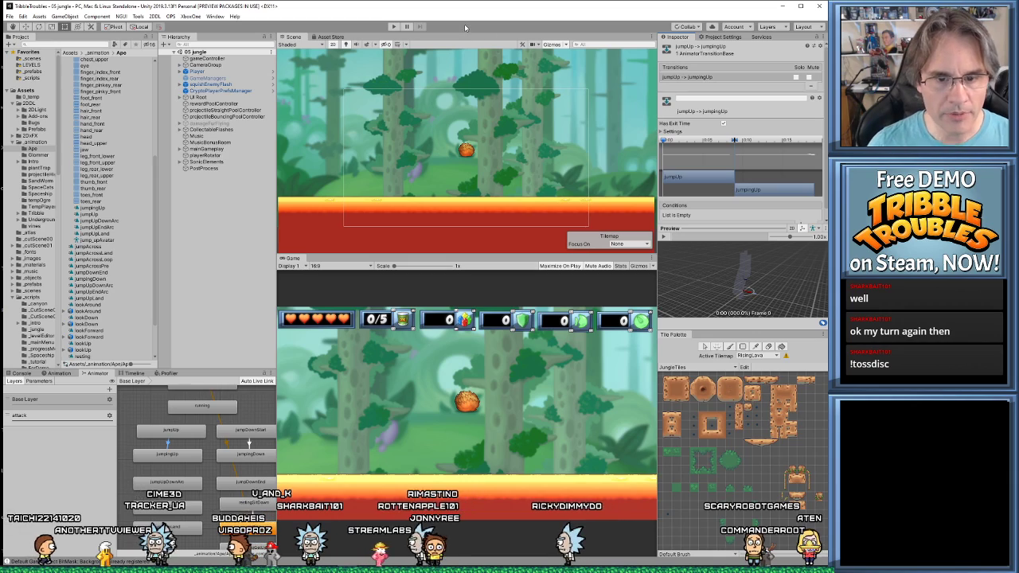
- Play-test the 05 jungle level twice to check the ape's jump animations, ending Play mode after each run
{"action": "left_click", "coordinate": [392, 26]}
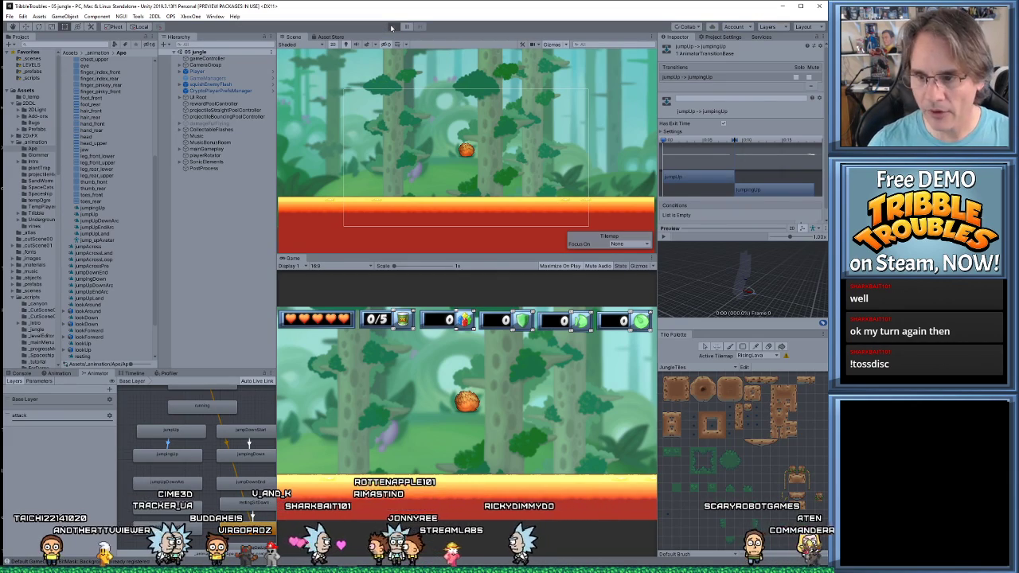
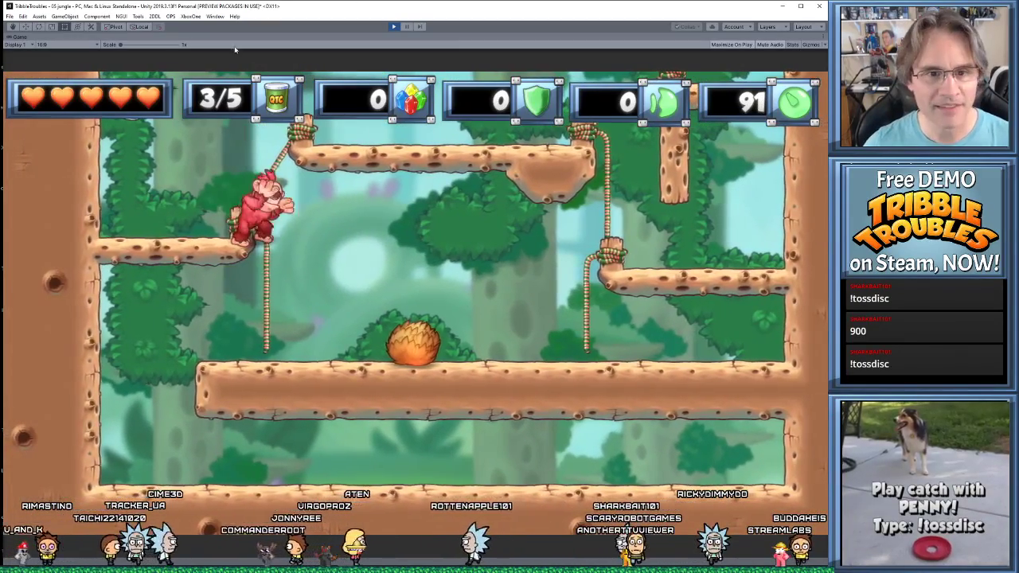
{"action": "left_click", "coordinate": [394, 26]}
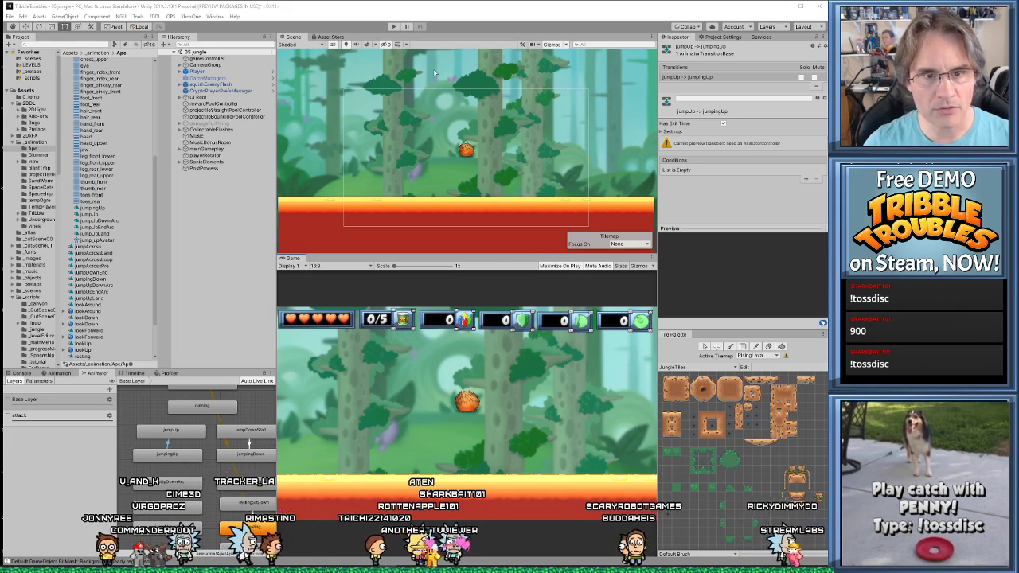
{"action": "left_click", "coordinate": [393, 27]}
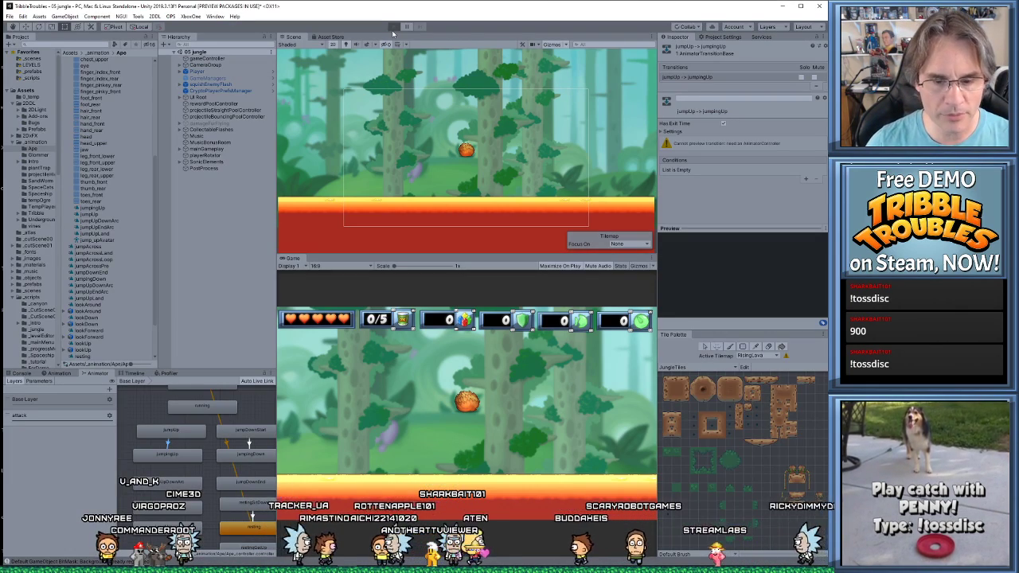
{"action": "left_click", "coordinate": [392, 27]}
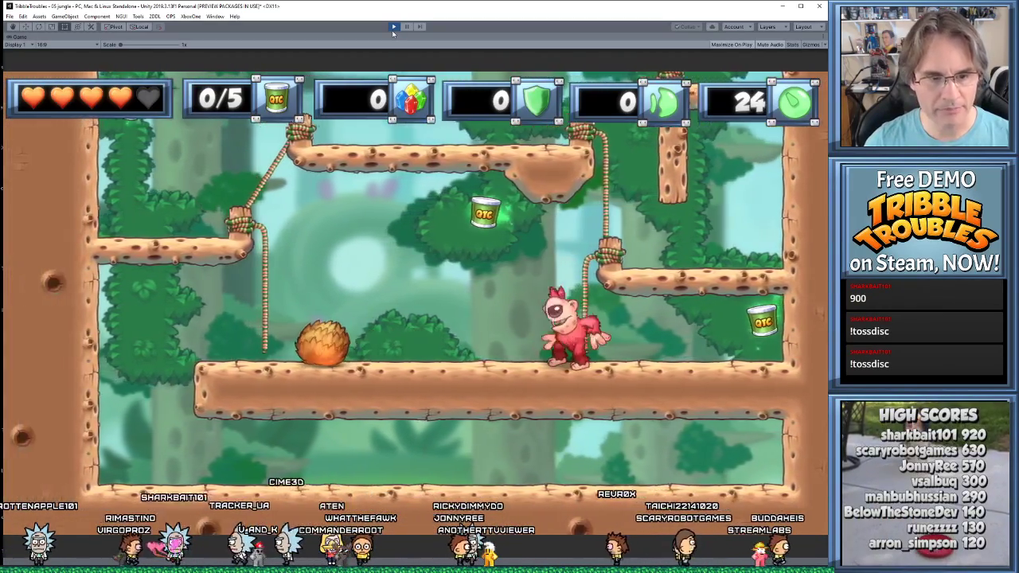
{"action": "key", "text": "Left"}
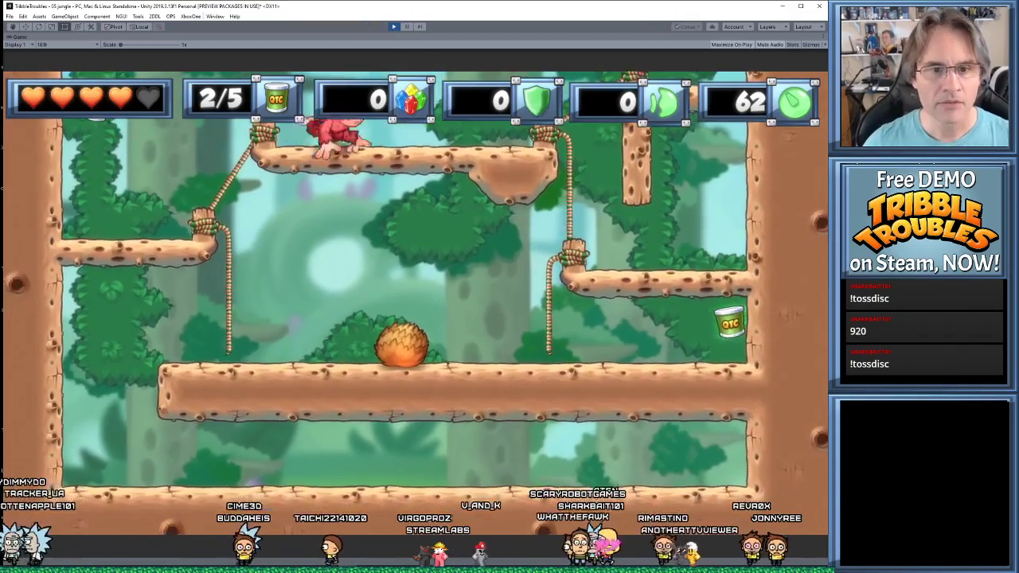
{"action": "left_click", "coordinate": [393, 26]}
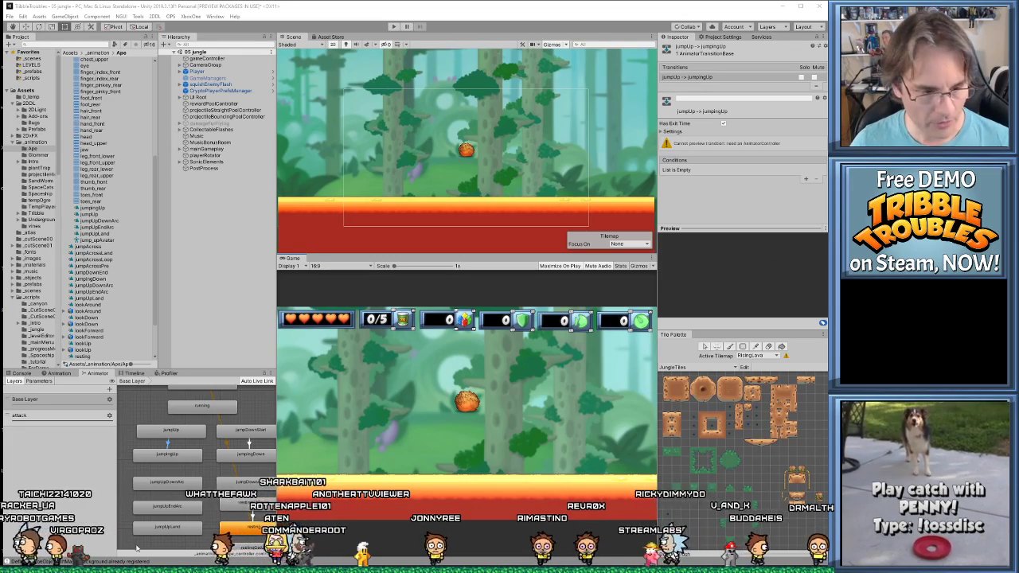
- Switch to Maya LT and open the scene ape_lookDown_02.mlt from the ape's lookDown folder
{"action": "key", "text": "alt+Tab"}
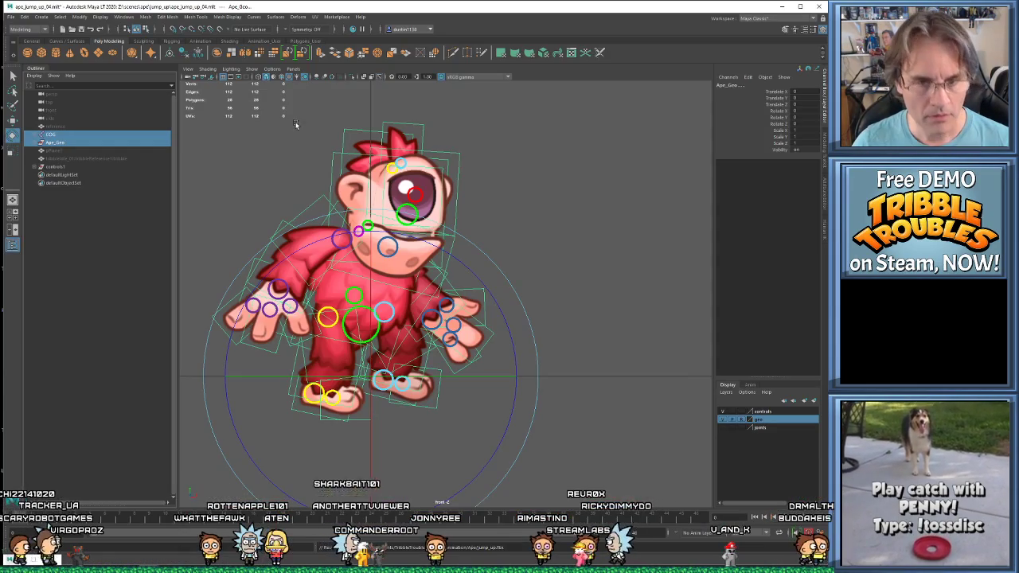
{"action": "left_click", "coordinate": [667, 199]}
{"action": "scroll", "coordinate": [620, 201], "scroll_direction": "down", "scroll_amount": 3}
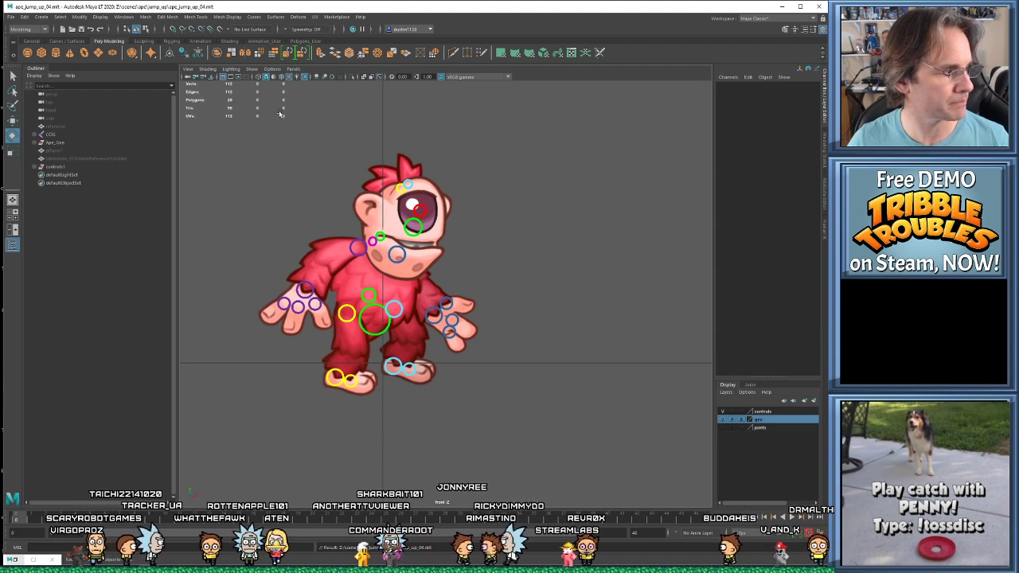
{"action": "left_click", "coordinate": [11, 16]}
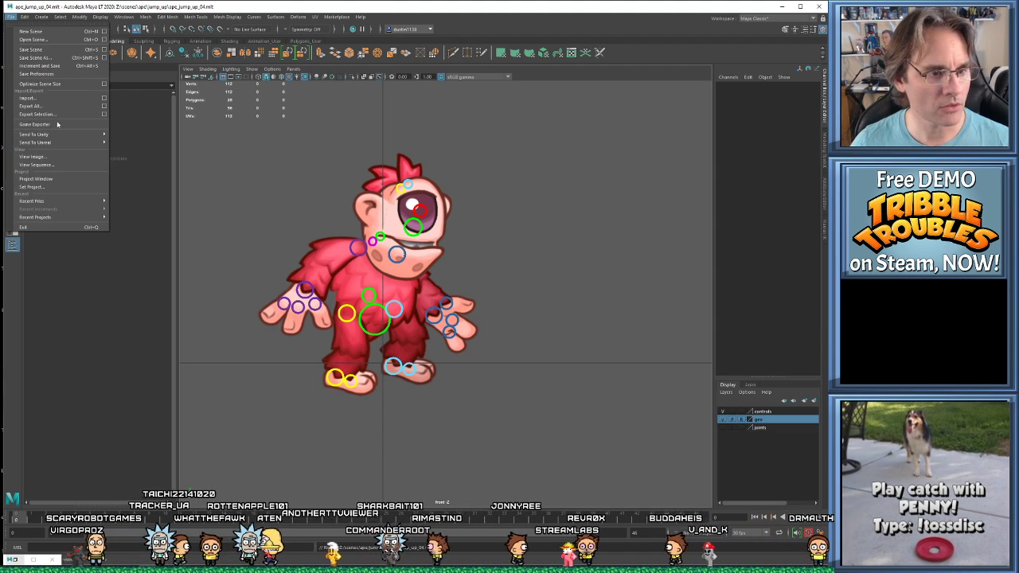
{"action": "left_click", "coordinate": [50, 41]}
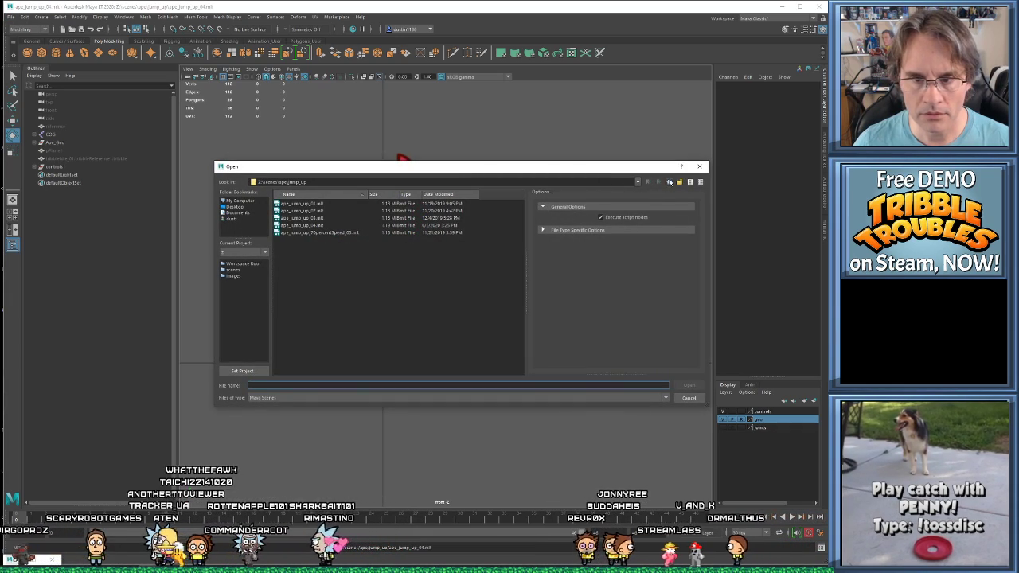
{"action": "left_click", "coordinate": [670, 182]}
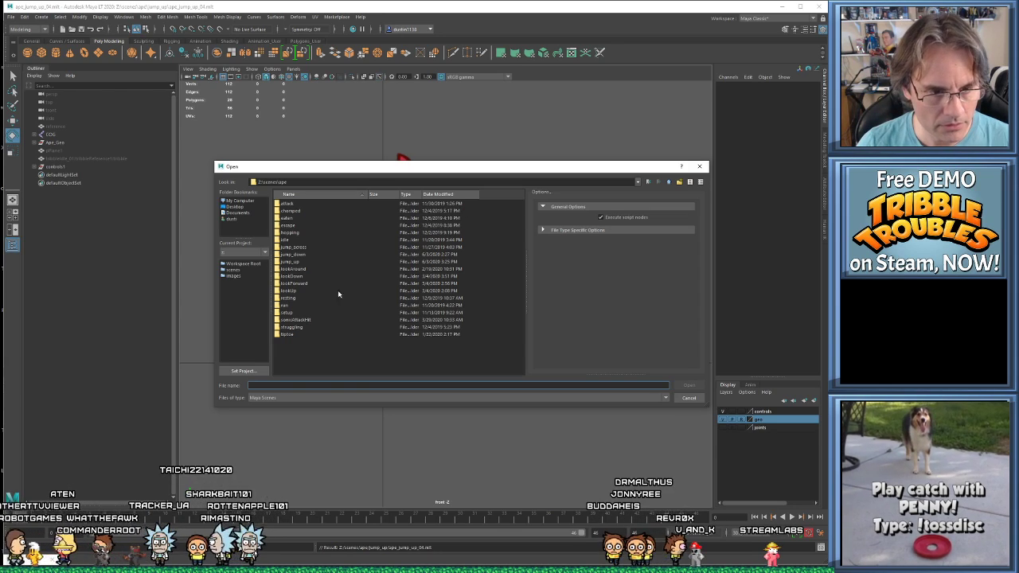
{"action": "double_click", "coordinate": [299, 278]}
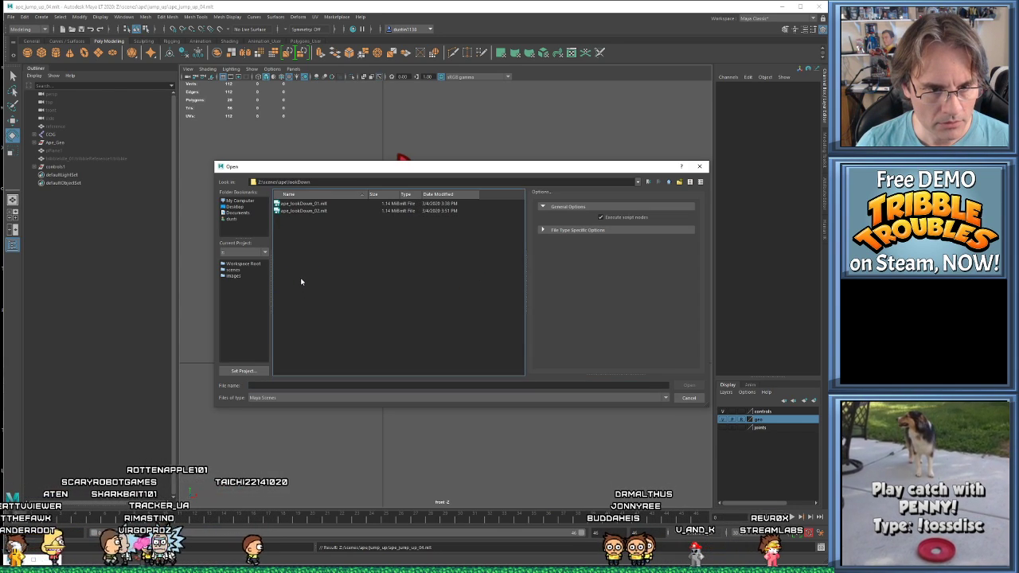
{"action": "double_click", "coordinate": [302, 211]}
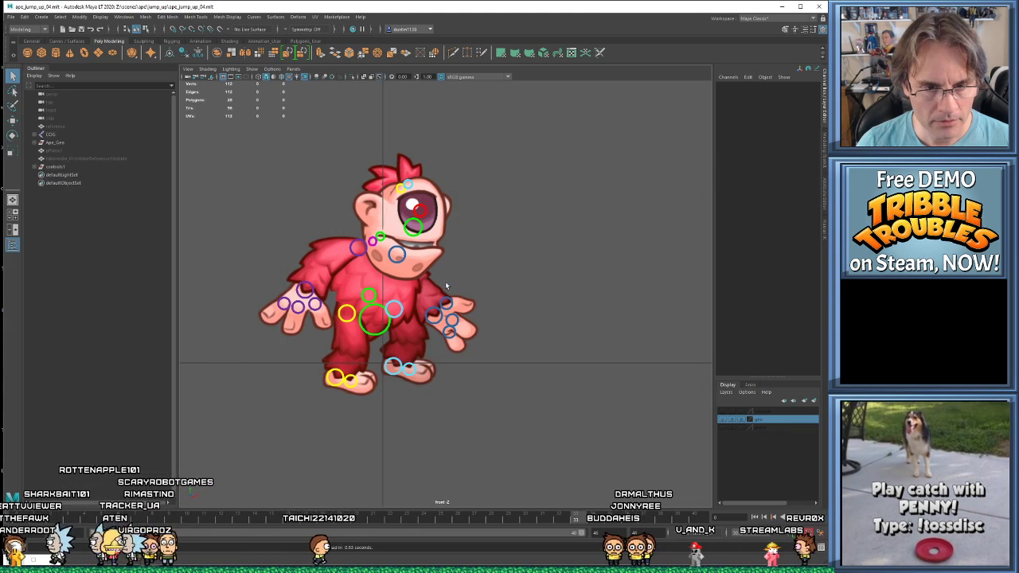
- Play the look-down animation, stop it, select all of the ape's rig controls, and go to frame 33
{"action": "key", "text": "alt+v"}
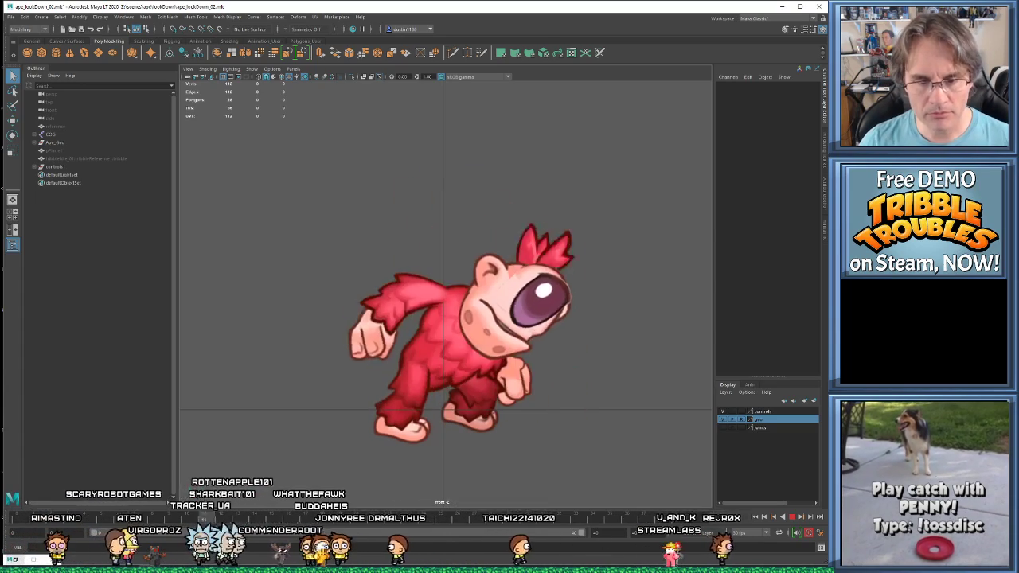
{"action": "key", "text": "Escape"}
{"action": "left_click_drag", "start_coordinate": [284, 210], "coordinate": [579, 383]}
{"action": "left_click", "coordinate": [590, 521]}
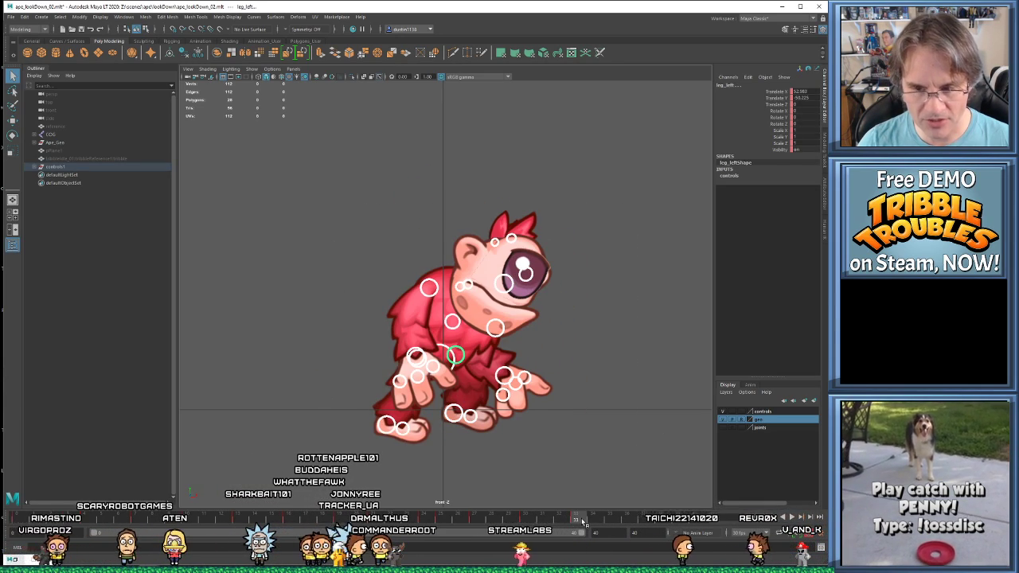
- Play back the look-down animation several times and check the ape's poses from the start and near the end
{"action": "key", "text": "alt+v"}
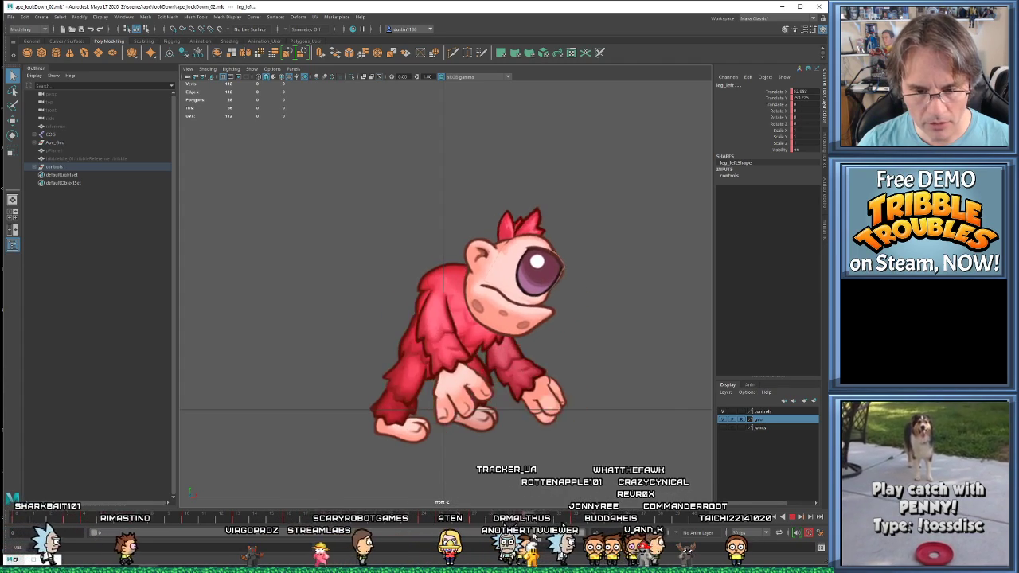
{"action": "key", "text": "alt+v"}
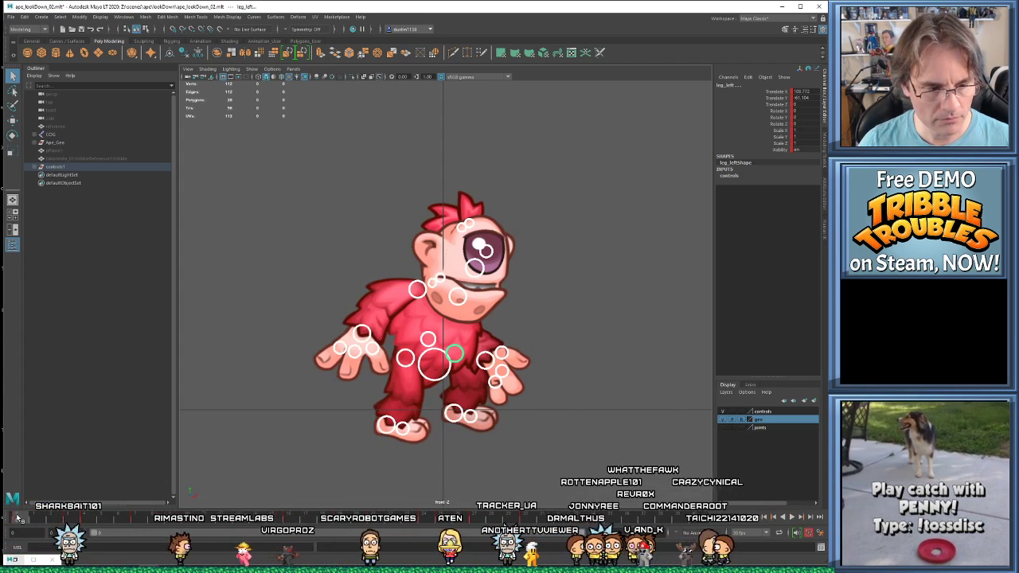
{"action": "key", "text": "alt+v"}
{"action": "key", "text": "alt+v"}
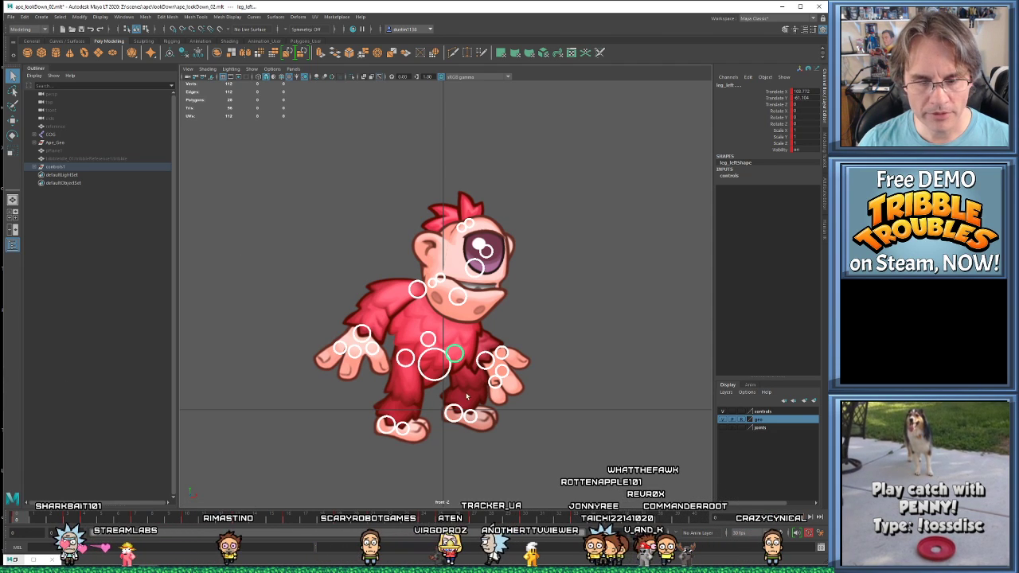
{"action": "left_click", "coordinate": [526, 517]}
{"action": "key", "text": "alt+v"}
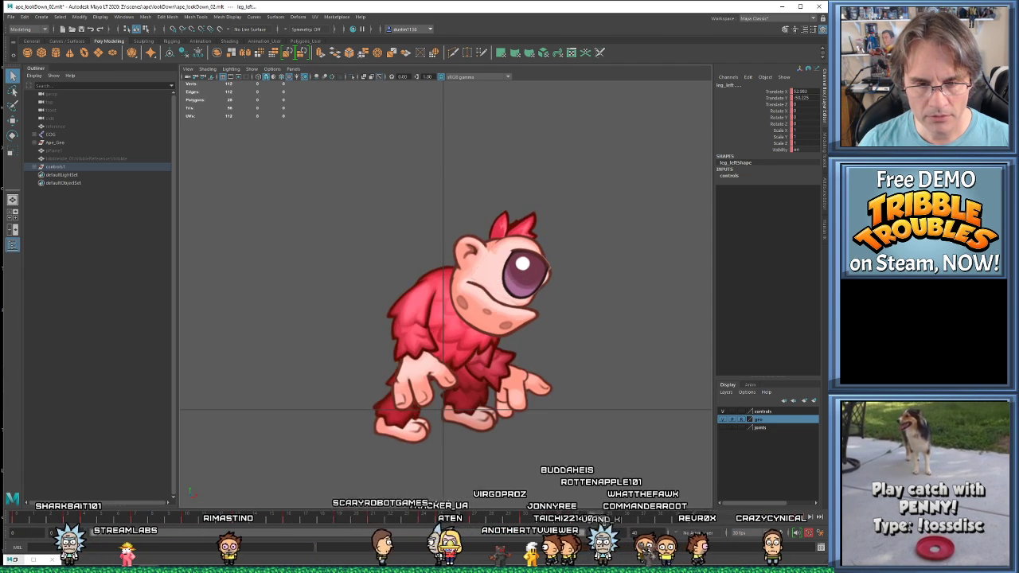
{"action": "key", "text": "alt+v"}
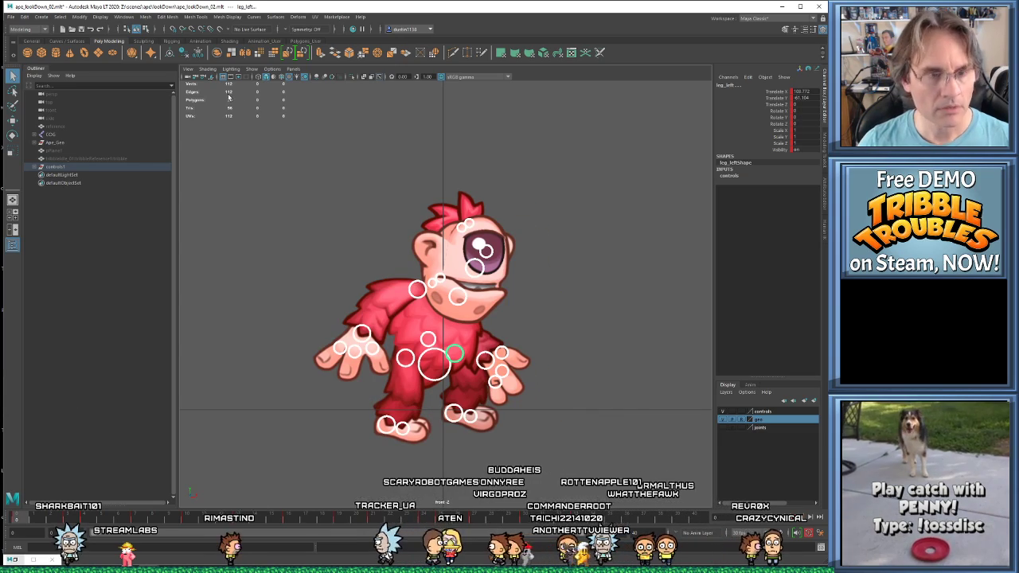
- Save the scene as ape_lookChestBeat_01.mlt in a new folder named lookChestBeat inside scenes/ape
{"action": "key", "text": "ctrl+shift+s"}
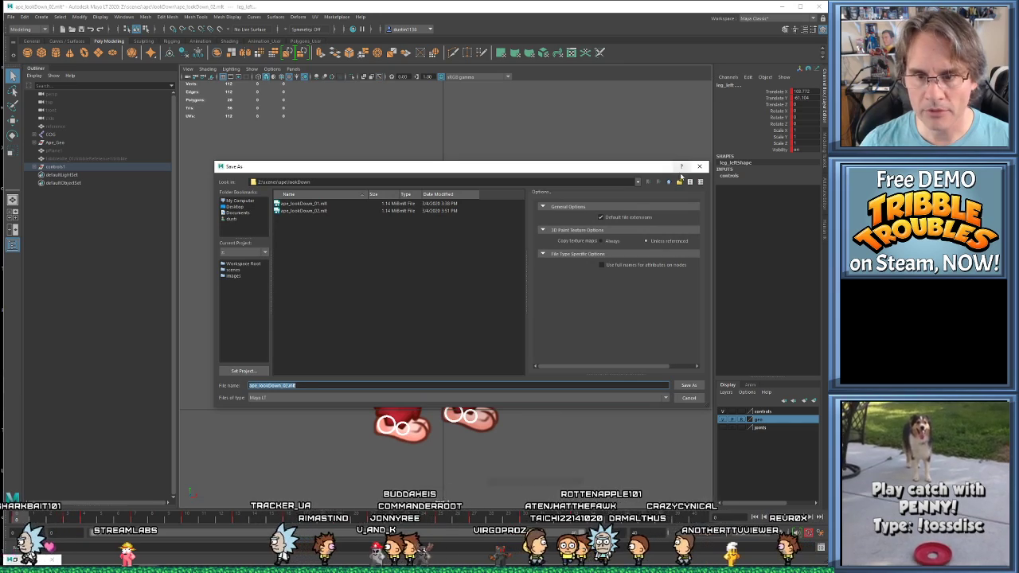
{"action": "left_click", "coordinate": [668, 182]}
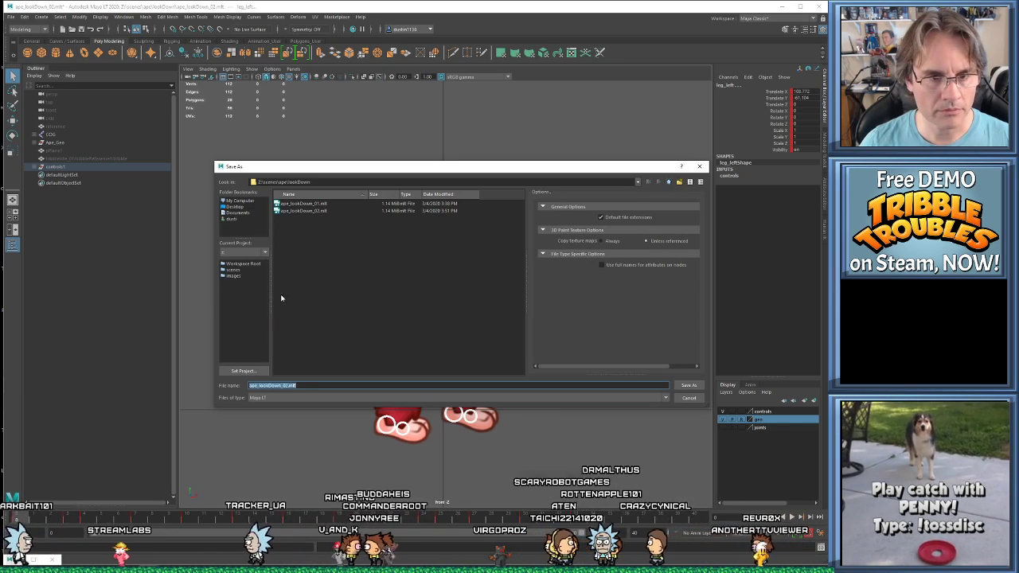
{"action": "right_click", "coordinate": [302, 356]}
{"action": "left_click", "coordinate": [326, 363]}
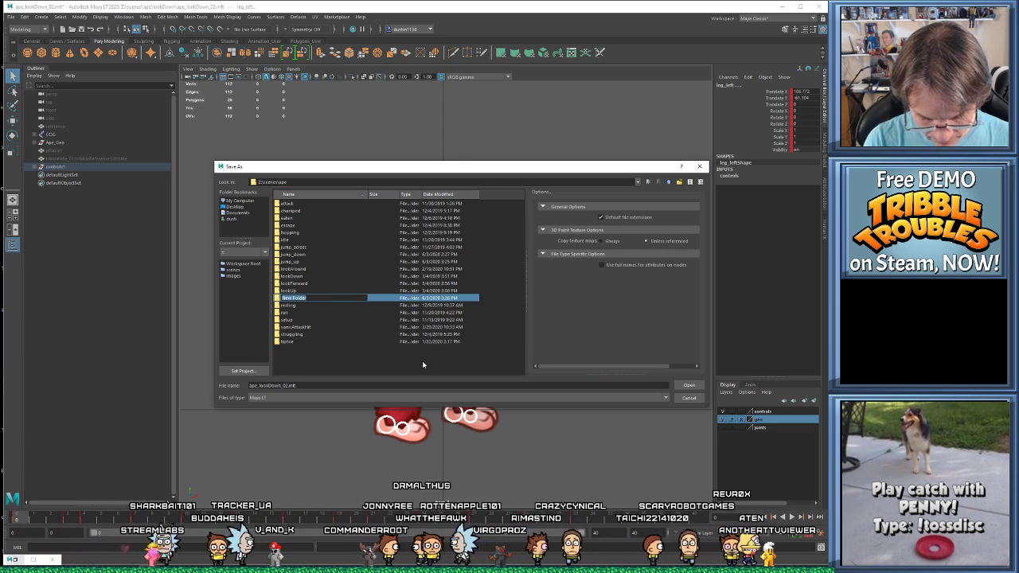
{"action": "type", "text": "look"}
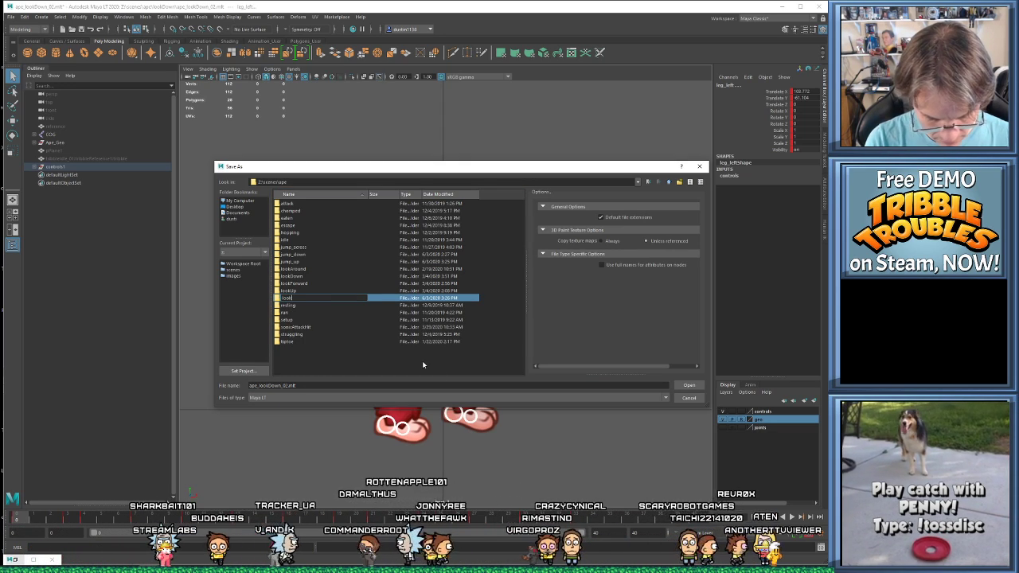
{"action": "type", "text": "ChestBeat"}
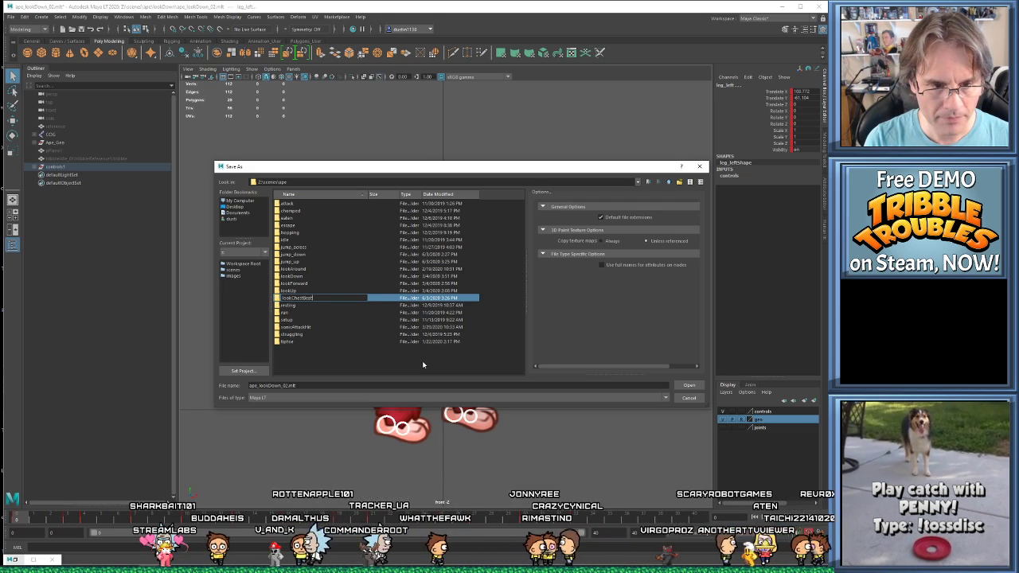
{"action": "key", "text": "Return"}
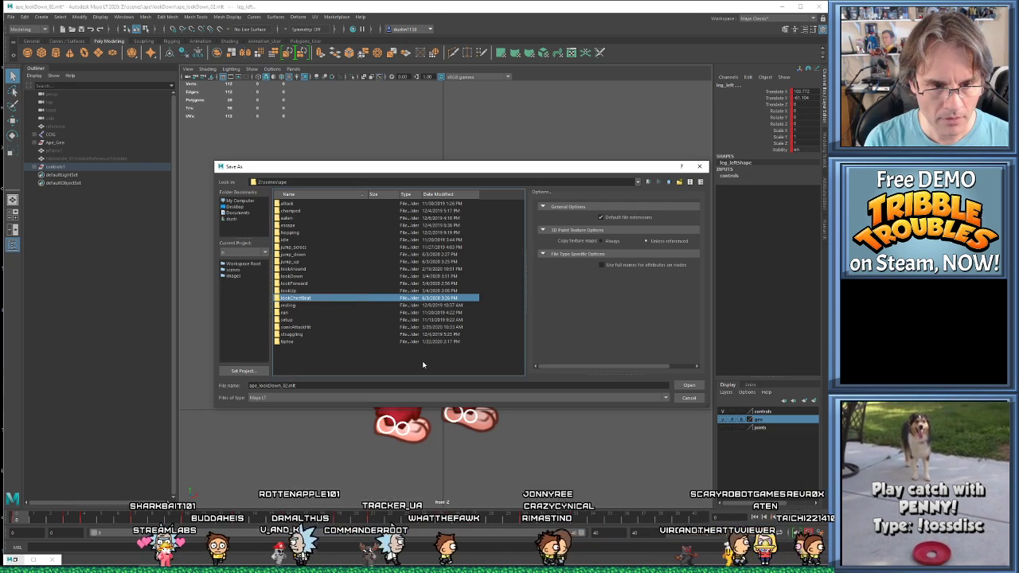
{"action": "key", "text": "Return"}
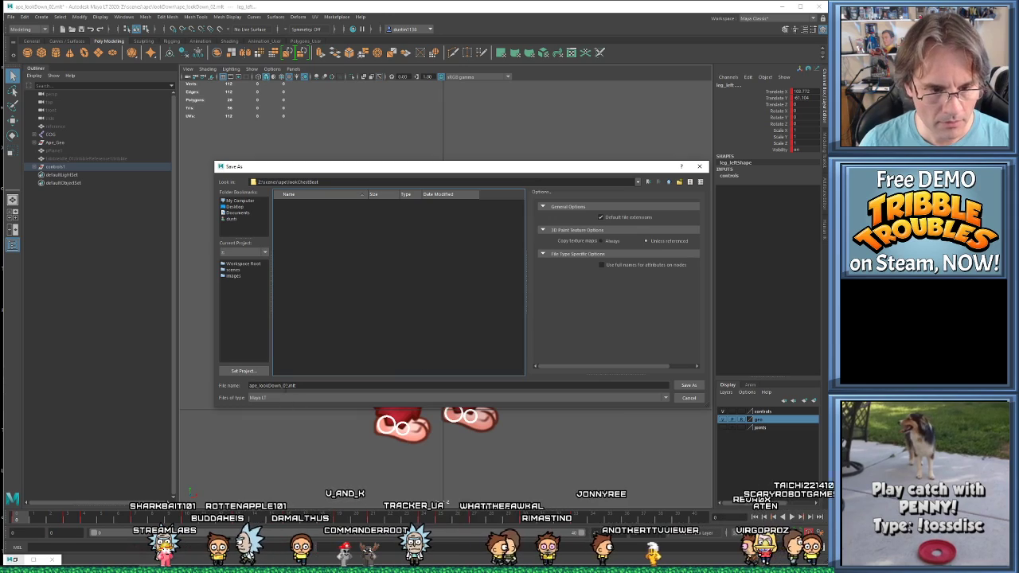
{"action": "left_click", "coordinate": [282, 388]}
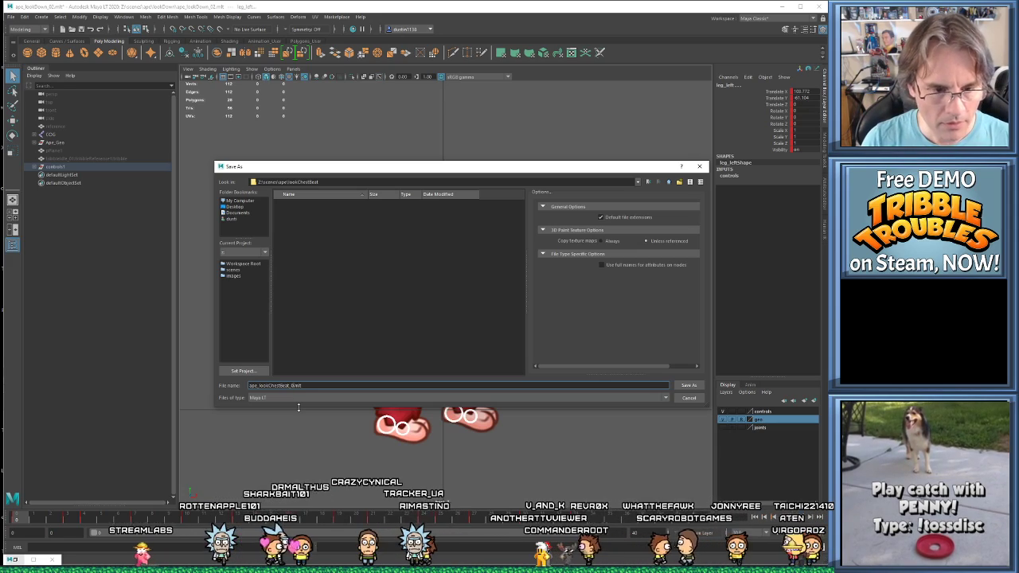
{"action": "key", "text": "Return"}
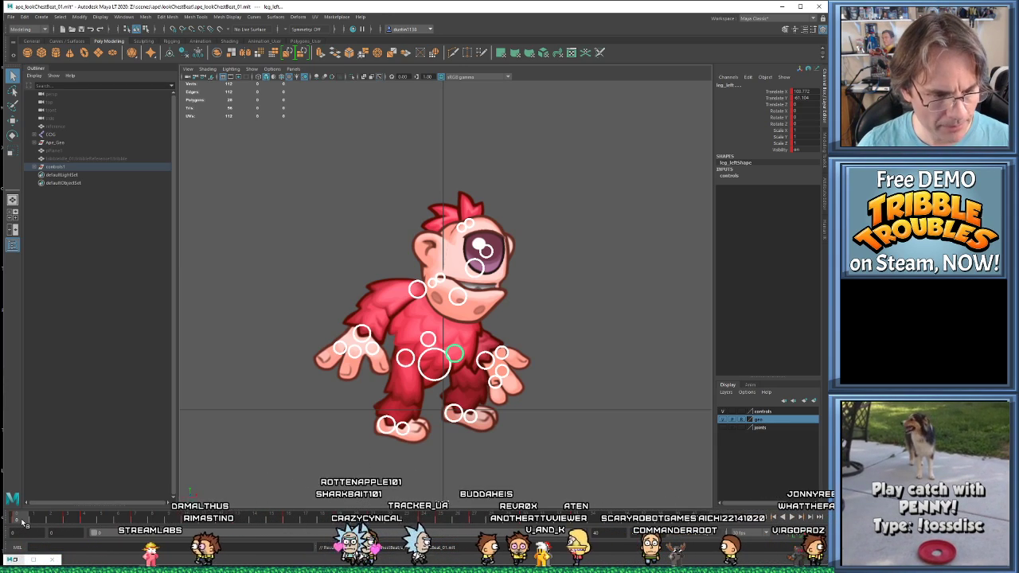
- Play the copied animation and step through its early keyframes to find where the chest beat should branch off
{"action": "key", "text": "alt+v"}
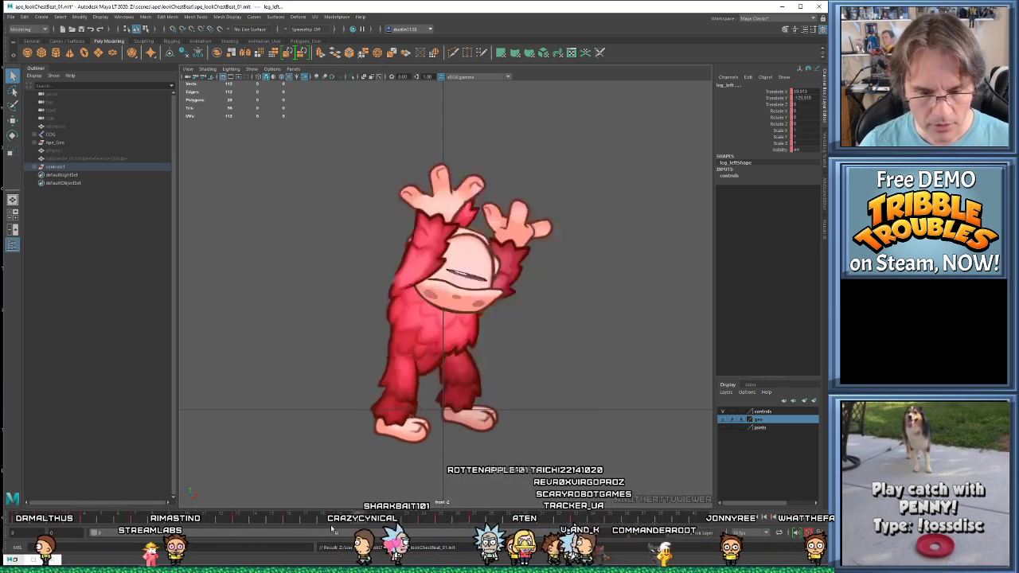
{"action": "key", "text": "alt+v"}
{"action": "key", "text": "alt+v"}
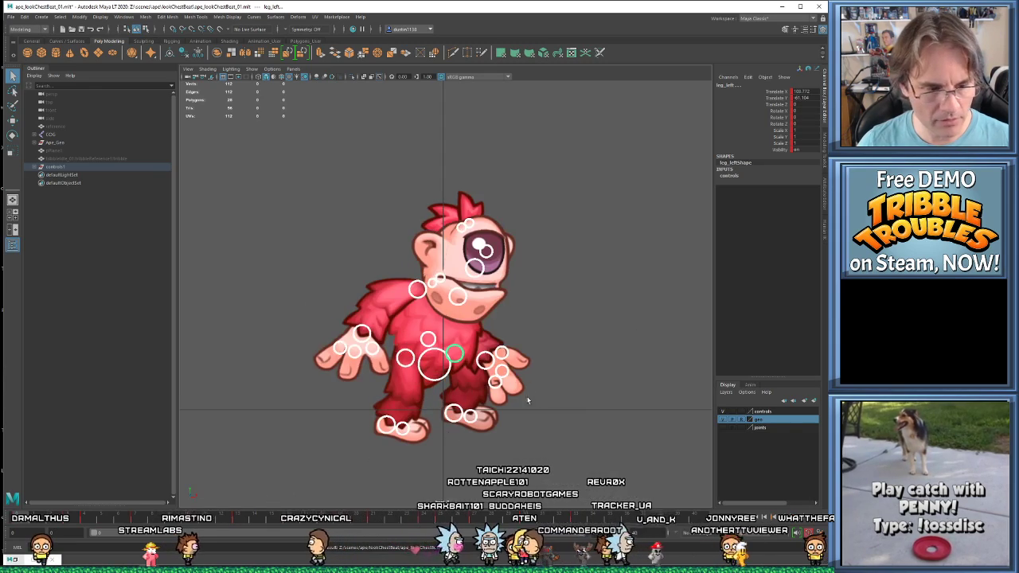
{"action": "key", "text": "alt+v"}
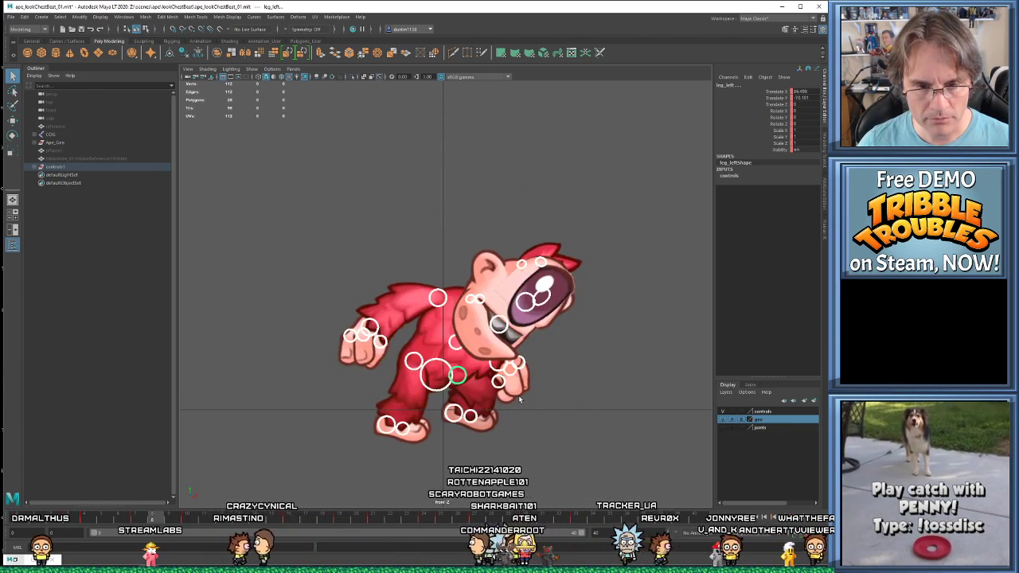
{"action": "key", "text": "alt+v"}
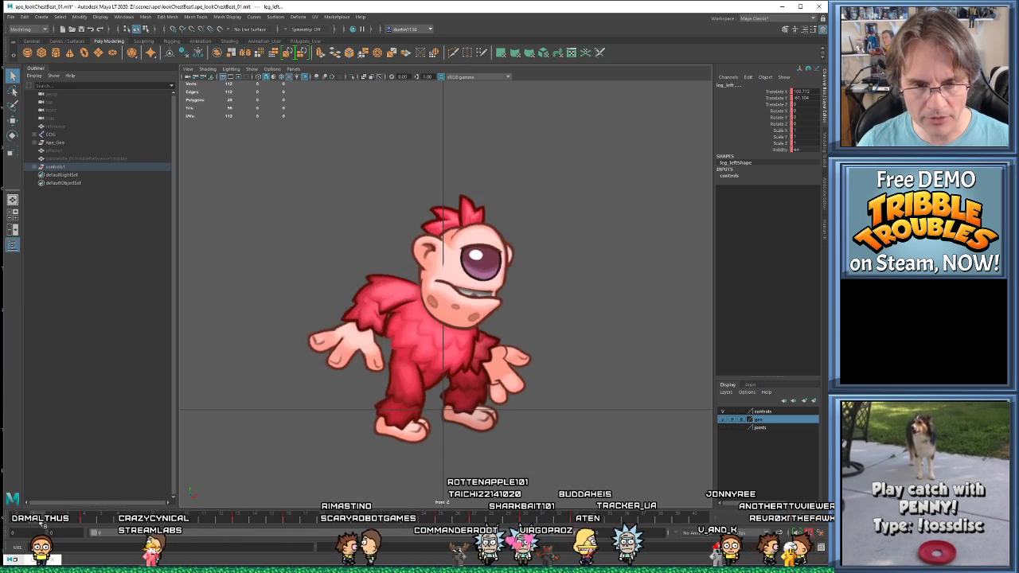
{"action": "key", "text": "alt+v"}
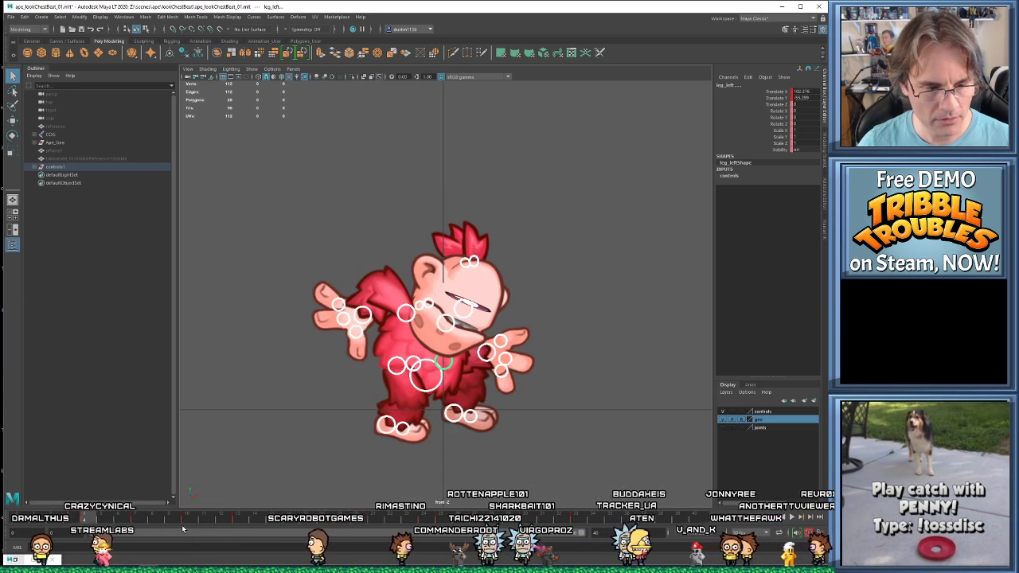
{"action": "key", "text": "comma"}
{"action": "key", "text": "comma"}
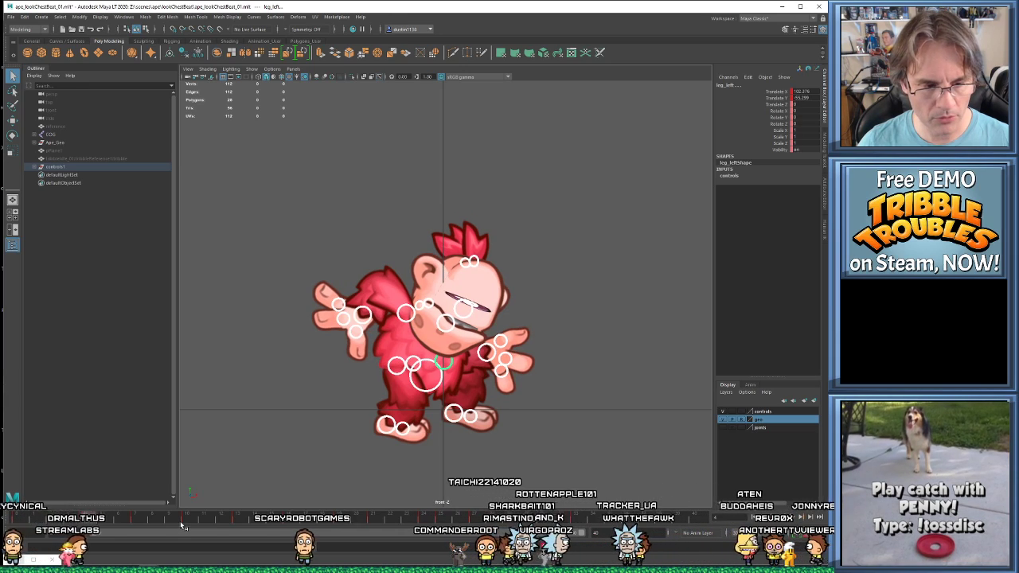
{"action": "key", "text": "period"}
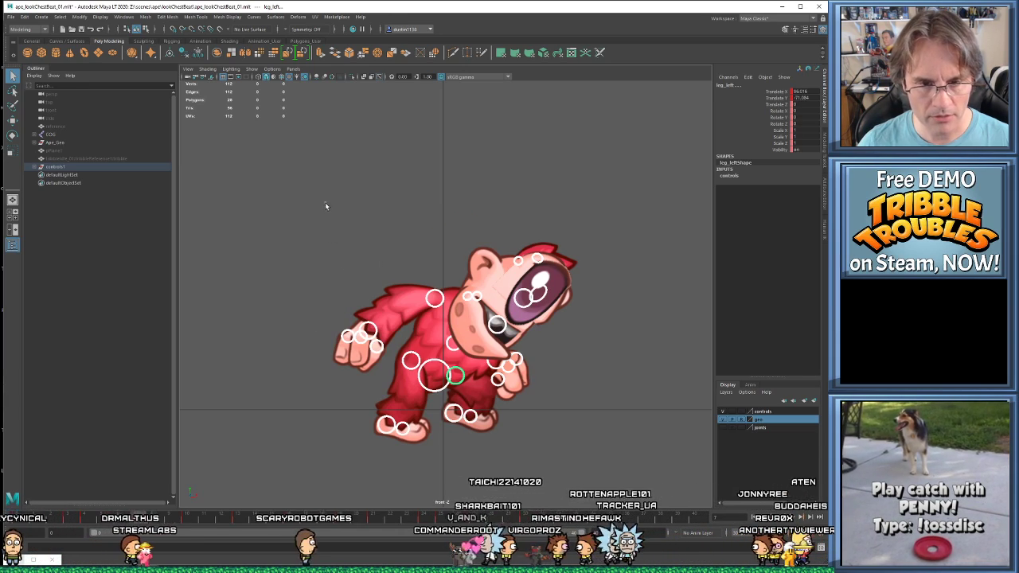
- Delete the selected rig controls' keyframes from frame 6 to the end of the timeline
{"action": "left_click_drag", "start_coordinate": [118, 518], "coordinate": [704, 517], "text": "shift"}
{"action": "right_click", "coordinate": [391, 517]}
{"action": "left_click", "coordinate": [405, 414]}
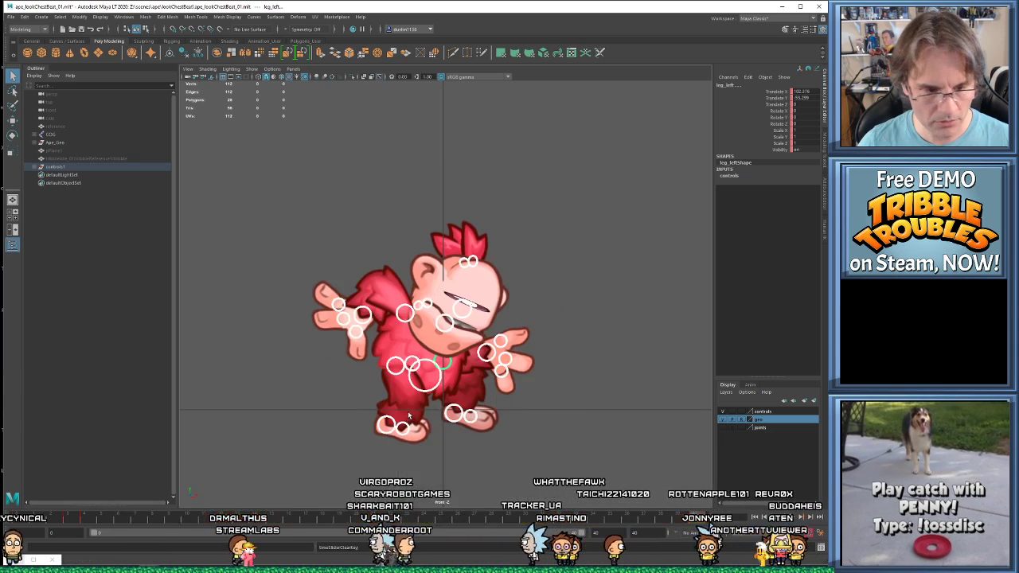
- At frame 7, raise the ape's COG control and rotate it to tilt the torso back upright
{"action": "key", "text": "comma"}
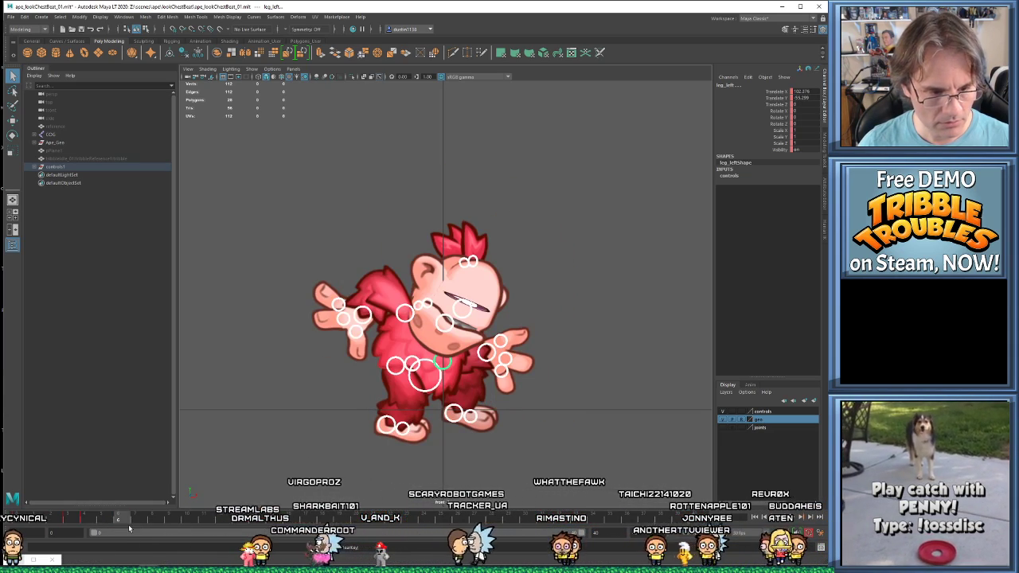
{"action": "left_click", "coordinate": [429, 388]}
{"action": "key", "text": "e"}
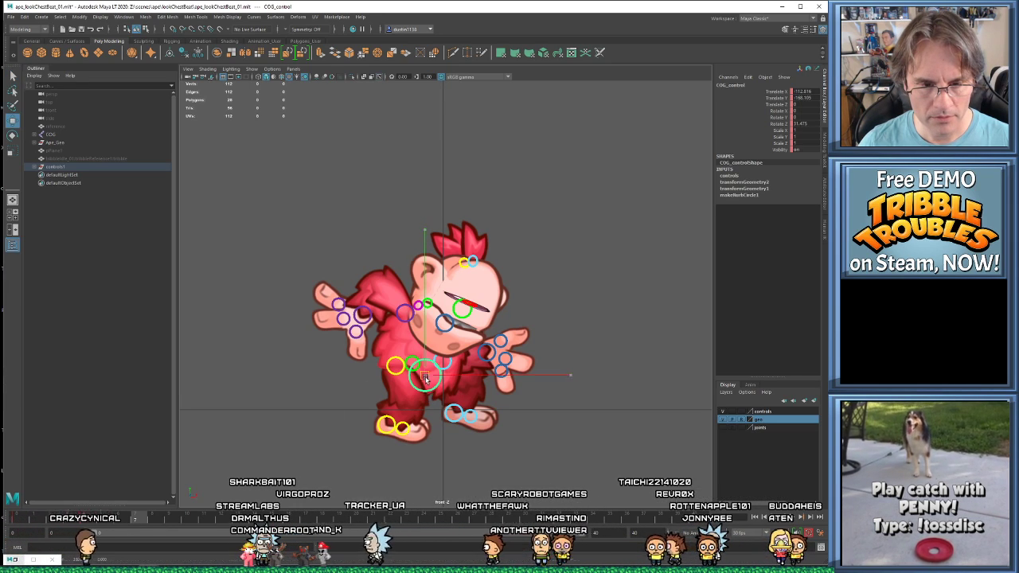
{"action": "left_click_drag", "start_coordinate": [428, 388], "coordinate": [506, 380]}
{"action": "left_click_drag", "start_coordinate": [564, 422], "coordinate": [556, 368]}
{"action": "key", "text": "w"}
{"action": "left_click_drag", "start_coordinate": [426, 362], "coordinate": [430, 363]}
{"action": "key", "text": "e"}
{"action": "left_click_drag", "start_coordinate": [577, 355], "coordinate": [572, 339]}
{"action": "key", "text": "w"}
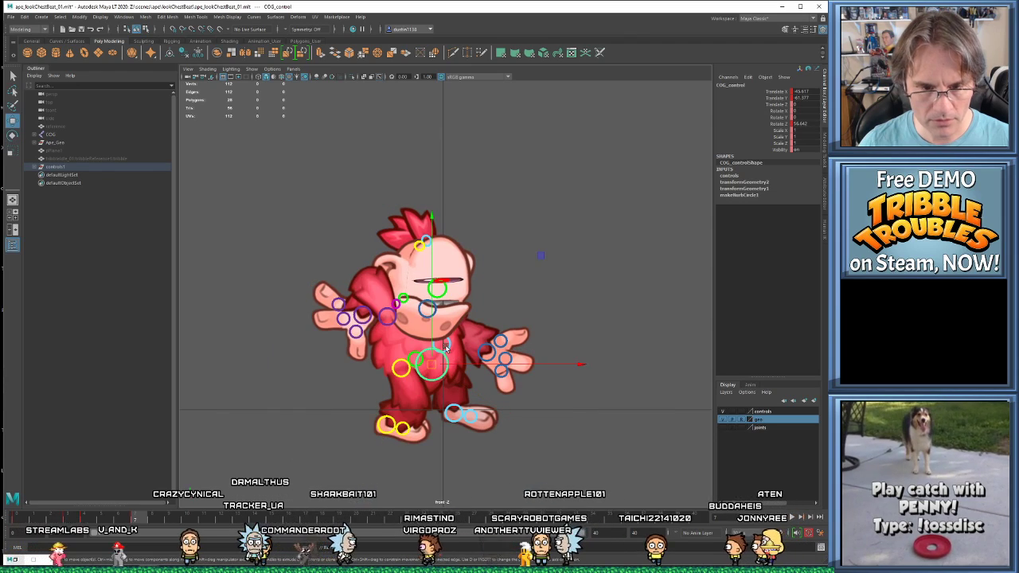
{"action": "left_click", "coordinate": [441, 344]}
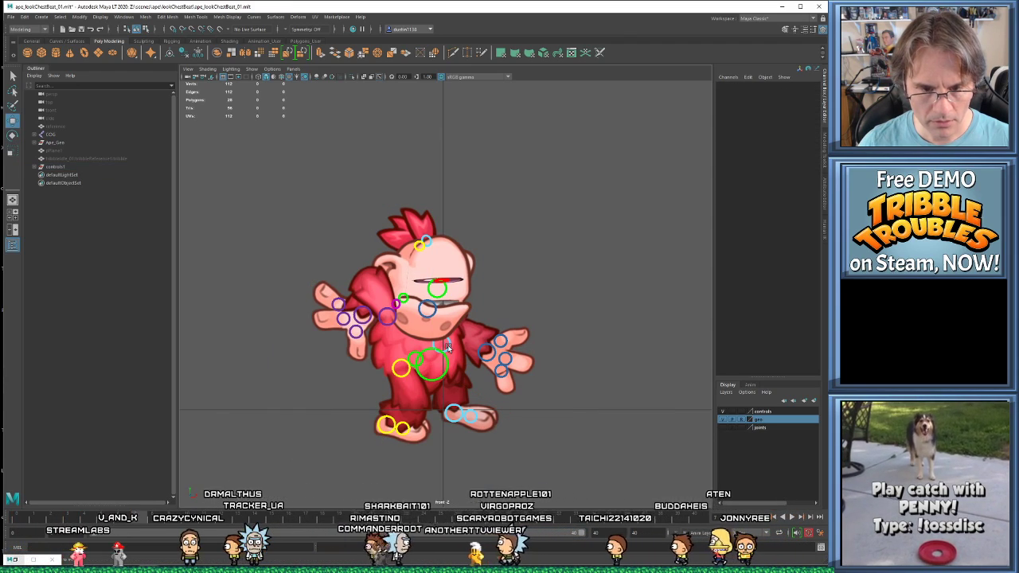
- Compare frame 7 with the preceding keyframe and nudge the ape's COG control slightly higher at frame 7
{"action": "left_click", "coordinate": [443, 350]}
{"action": "left_click_drag", "start_coordinate": [443, 351], "coordinate": [443, 350]}
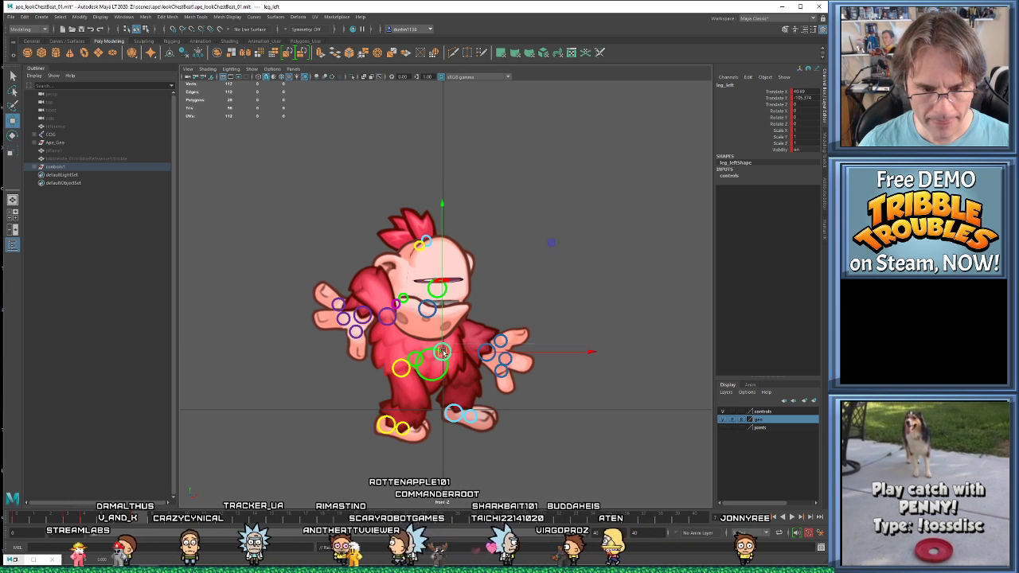
{"action": "key", "text": "comma"}
{"action": "key", "text": "period"}
{"action": "left_click", "coordinate": [438, 378]}
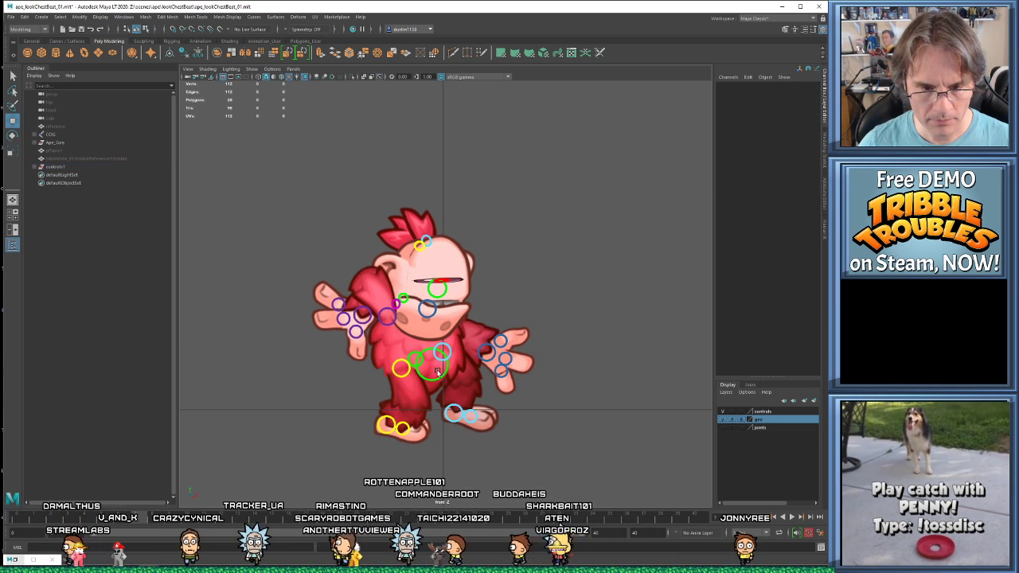
{"action": "left_click", "coordinate": [435, 360]}
{"action": "left_click_drag", "start_coordinate": [435, 359], "coordinate": [435, 357]}
- At frame 7, lower the front hand control and swing it out behind the ape so the arm hangs extended
{"action": "left_click", "coordinate": [375, 321]}
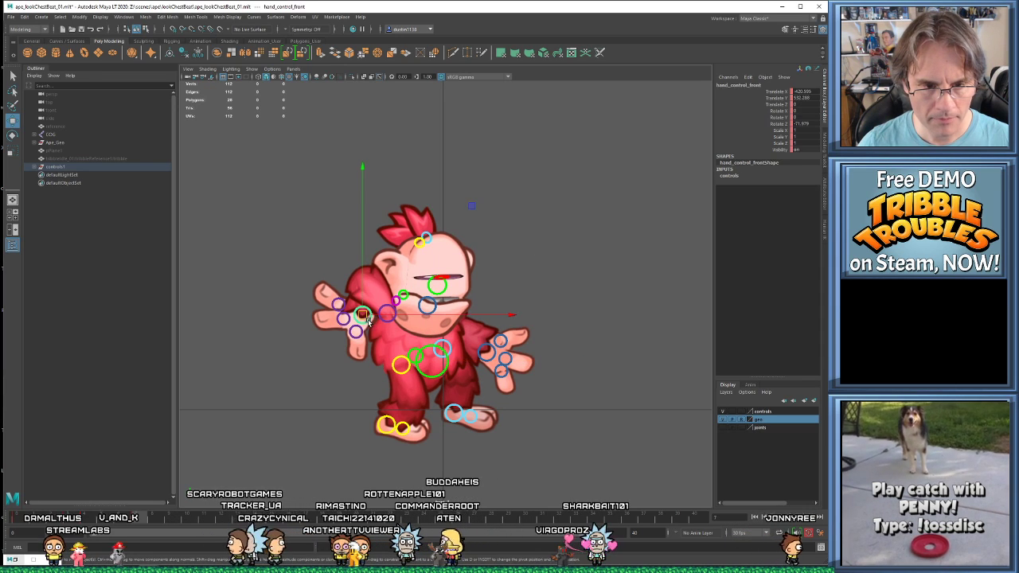
{"action": "left_click_drag", "start_coordinate": [374, 321], "coordinate": [338, 369]}
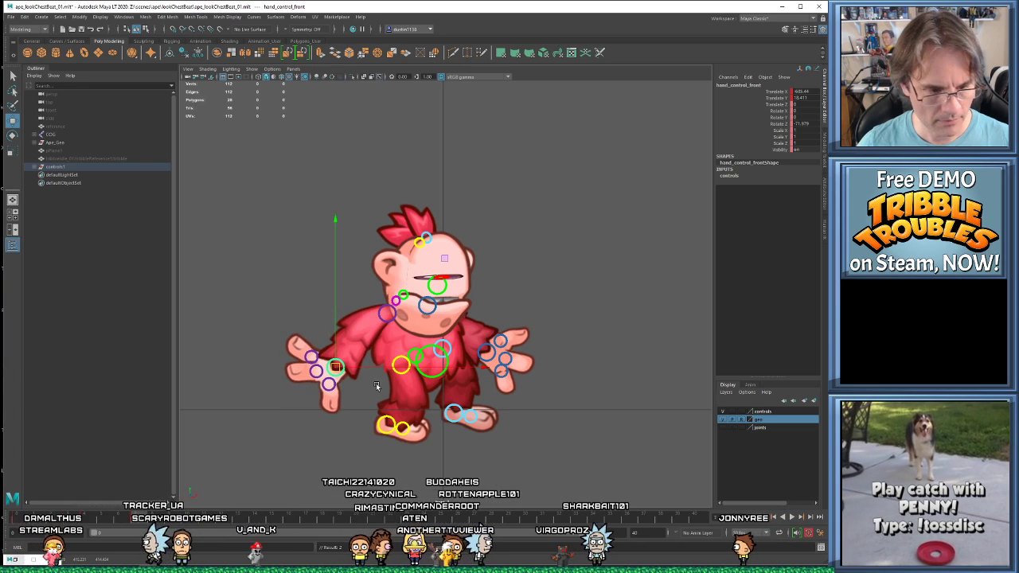
{"action": "key", "text": "alt+v"}
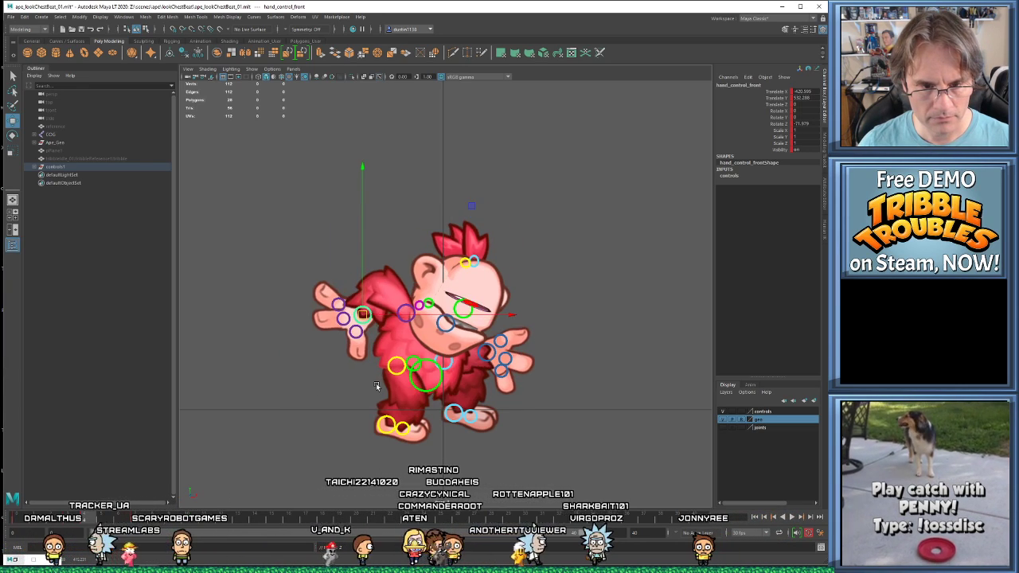
- At frame 7, rotate the rear hand's thumb inward and move its index finger back into the palm
{"action": "left_click", "coordinate": [491, 357]}
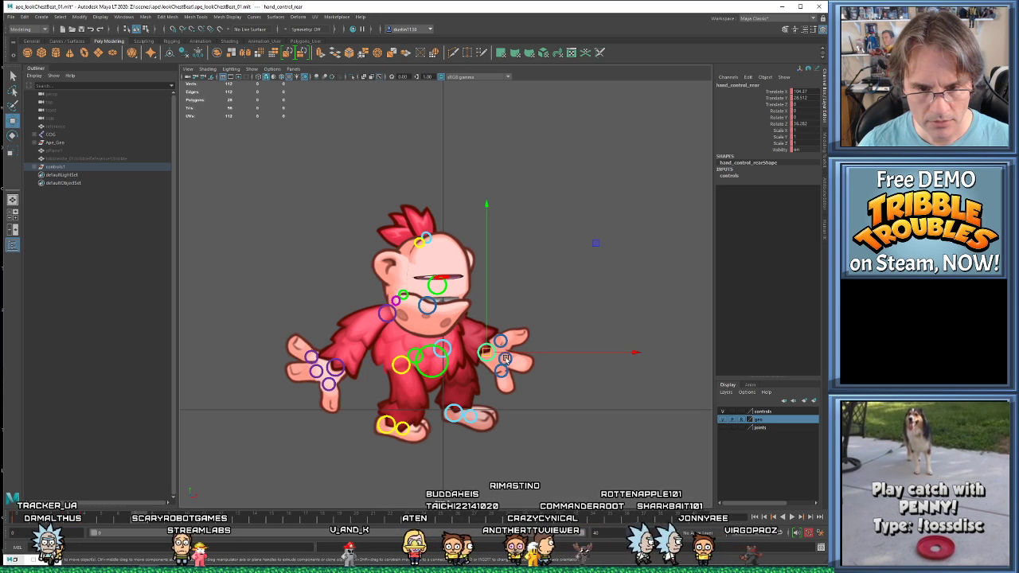
{"action": "left_click", "coordinate": [503, 340]}
{"action": "key", "text": "e"}
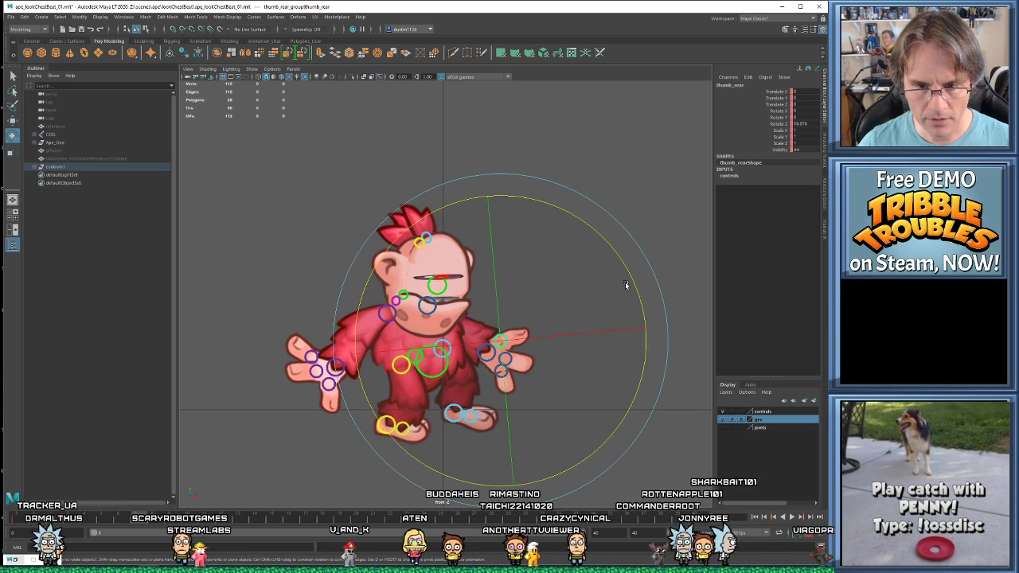
{"action": "left_click_drag", "start_coordinate": [627, 279], "coordinate": [615, 434]}
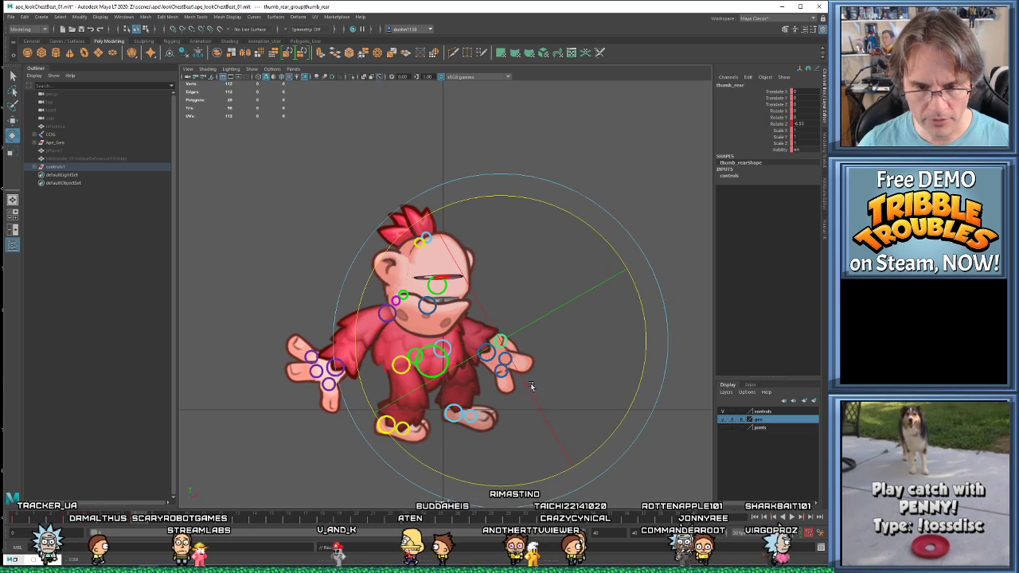
{"action": "key", "text": "w"}
{"action": "left_click", "coordinate": [510, 363]}
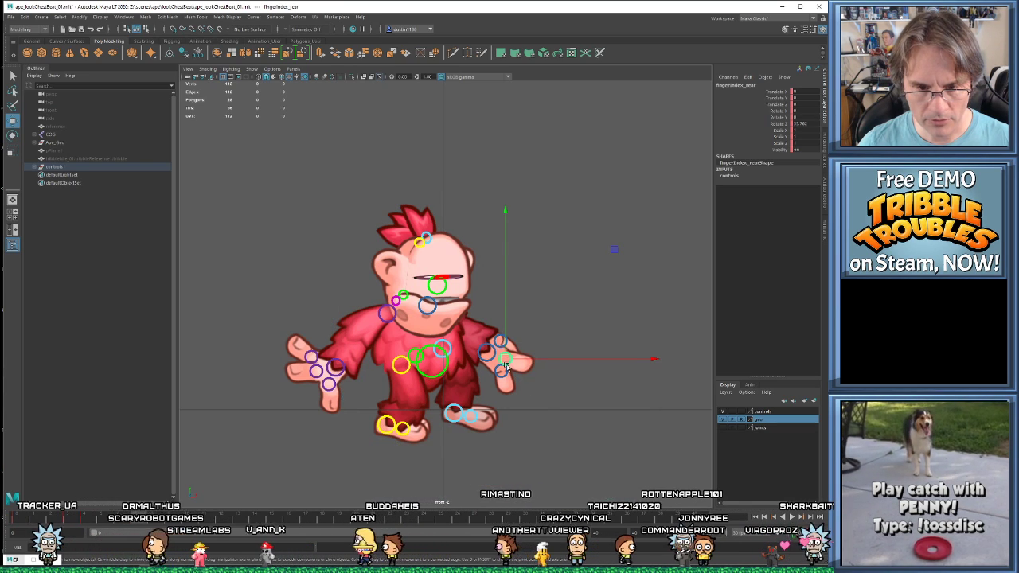
{"action": "middle_click_drag", "start_coordinate": [505, 365], "coordinate": [500, 358], "text": "alt"}
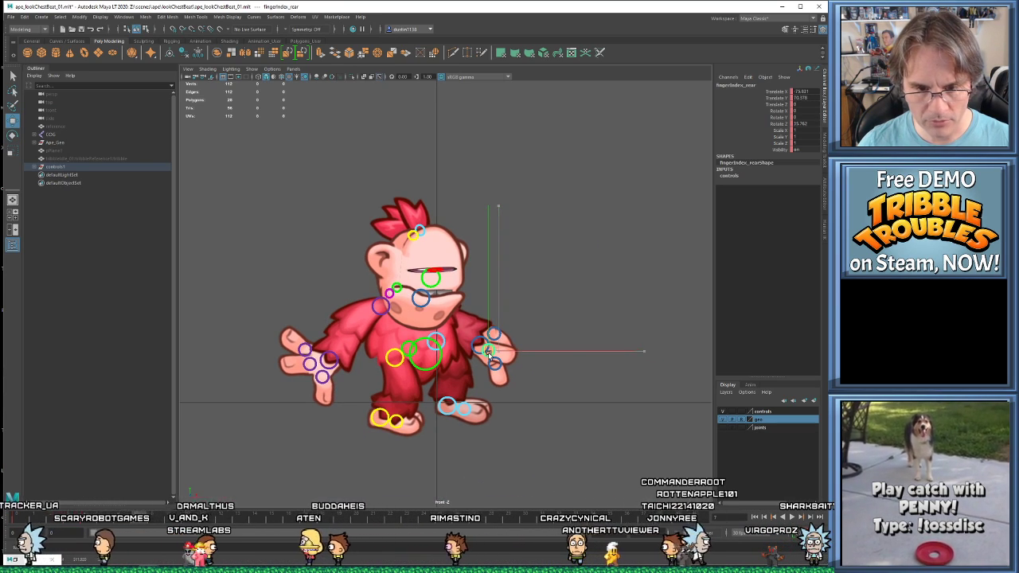
- Rotate the rear hand's pinky and pull it into the palm to close the hand into a fist at frame 7
{"action": "left_click", "coordinate": [493, 363]}
{"action": "key", "text": "e"}
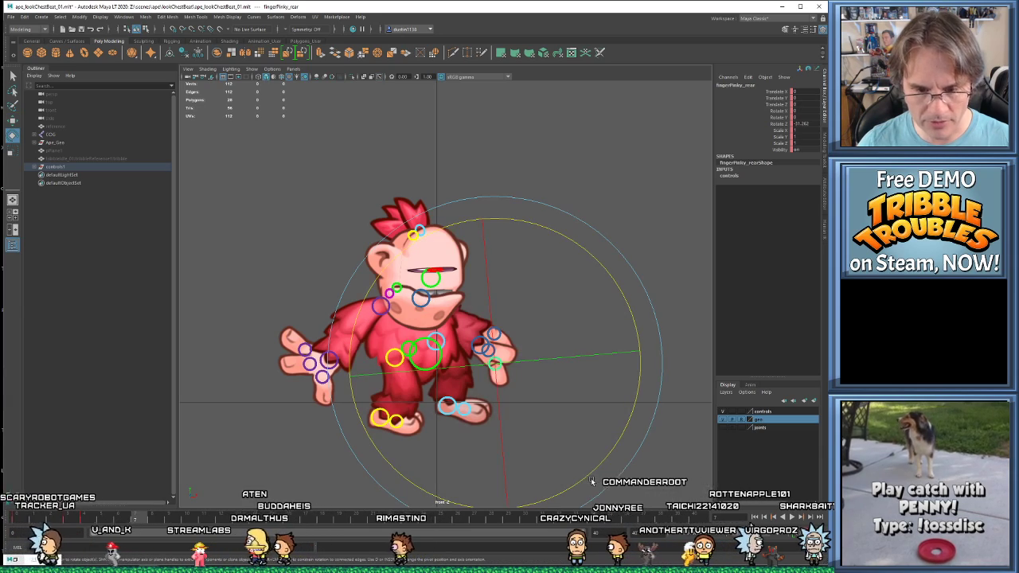
{"action": "left_click_drag", "start_coordinate": [524, 415], "coordinate": [645, 360]}
{"action": "key", "text": "w"}
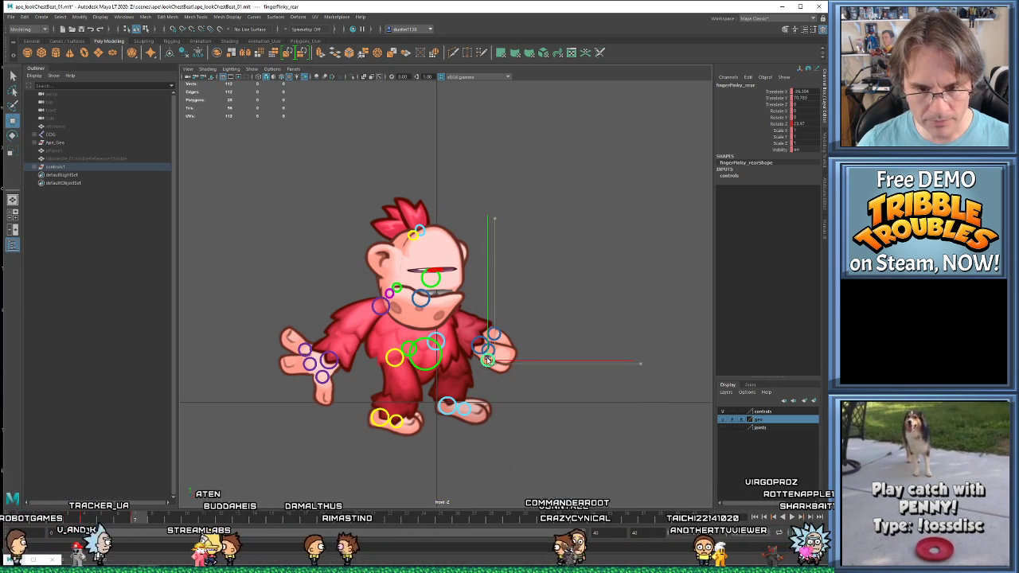
{"action": "key", "text": "comma"}
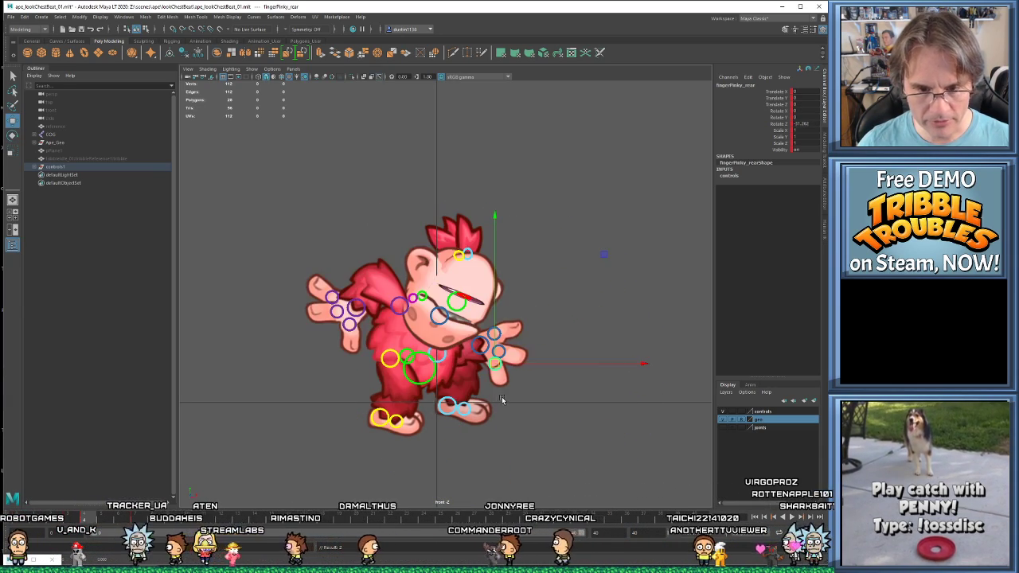
{"action": "key", "text": "period"}
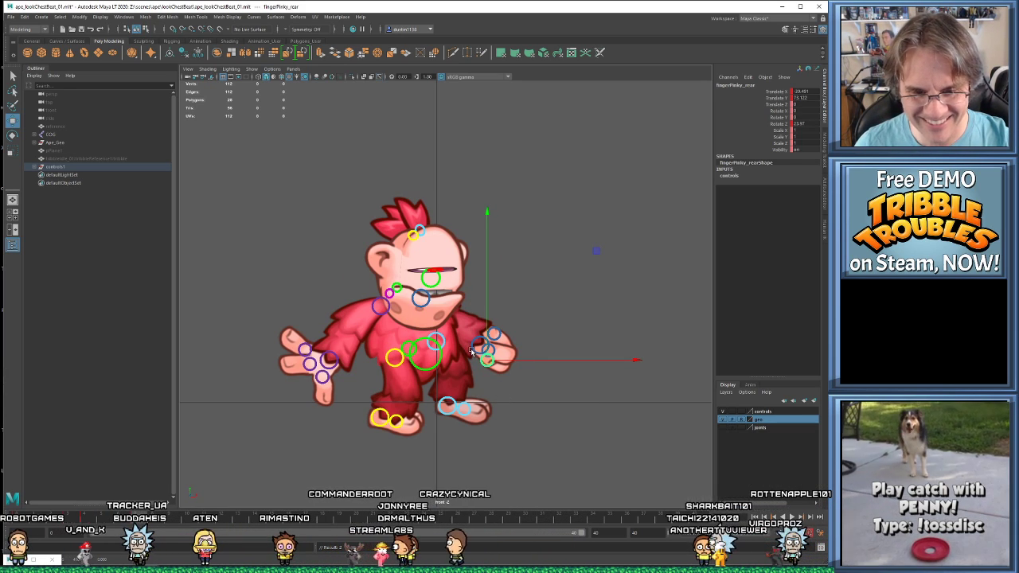
- On the keyframe just before frame 4, move the rear hand control outward away from the body and rotate the palm upward
{"action": "key", "text": "period"}
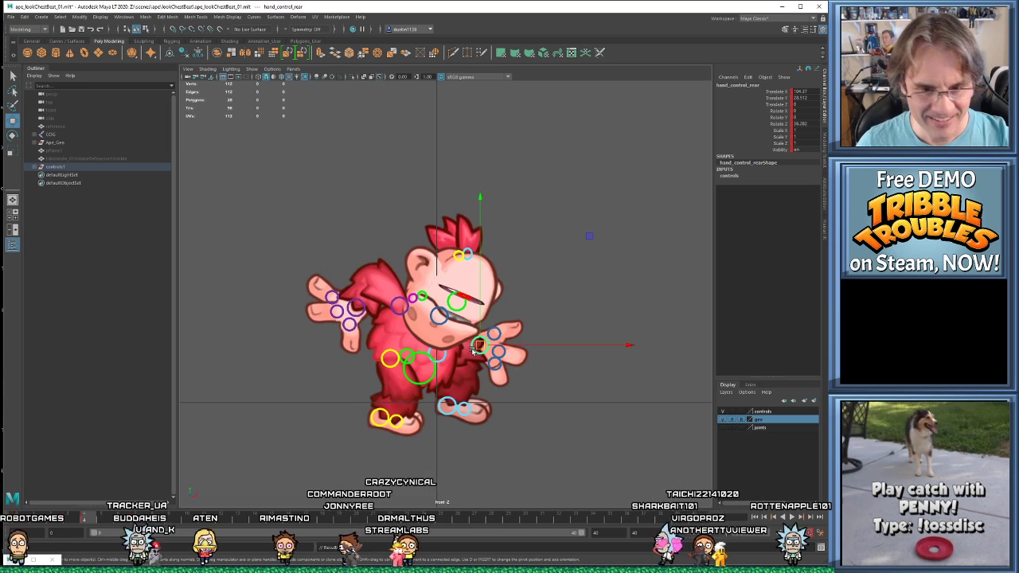
{"action": "key", "text": "comma"}
{"action": "key", "text": "comma"}
{"action": "key", "text": "period"}
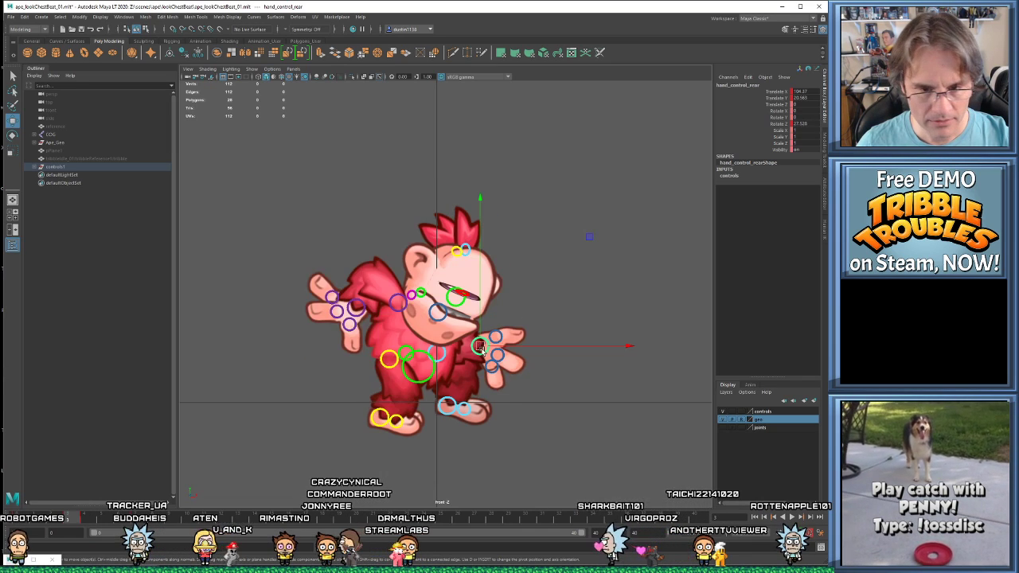
{"action": "left_click_drag", "start_coordinate": [482, 346], "coordinate": [500, 344]}
{"action": "key", "text": "e"}
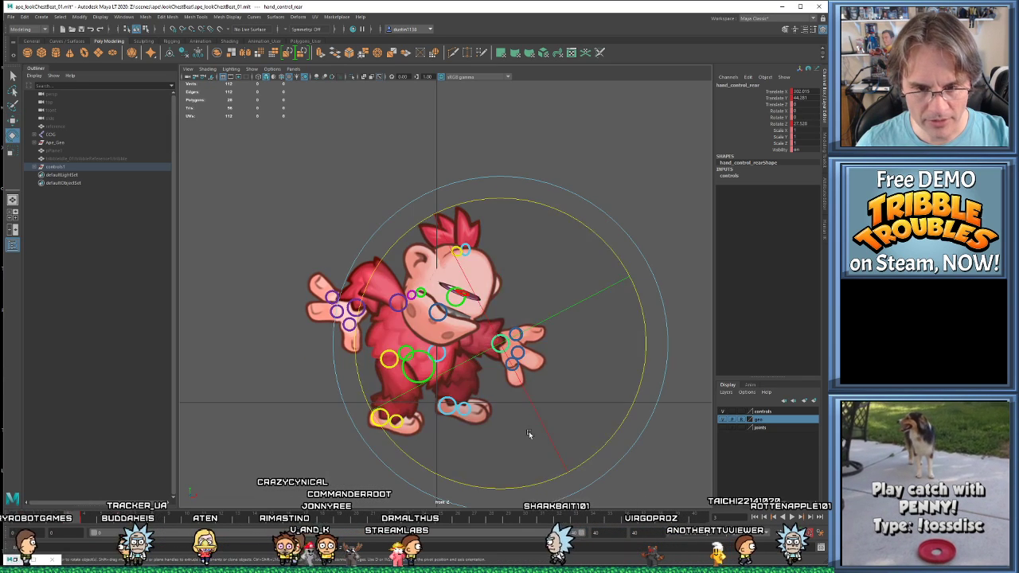
{"action": "left_click_drag", "start_coordinate": [596, 449], "coordinate": [635, 383]}
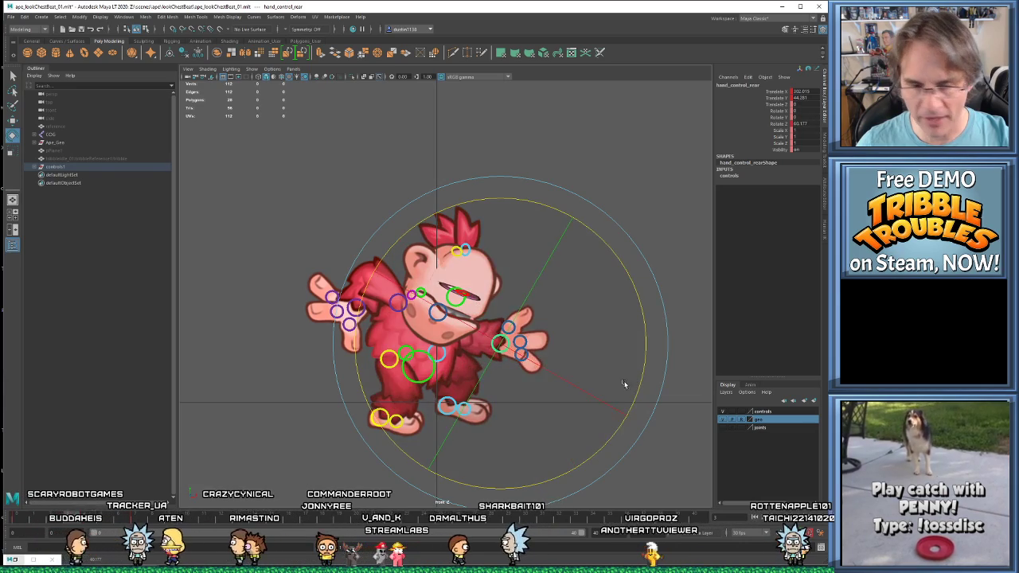
{"action": "key", "text": "comma"}
{"action": "key", "text": "period"}
{"action": "key", "text": "period"}
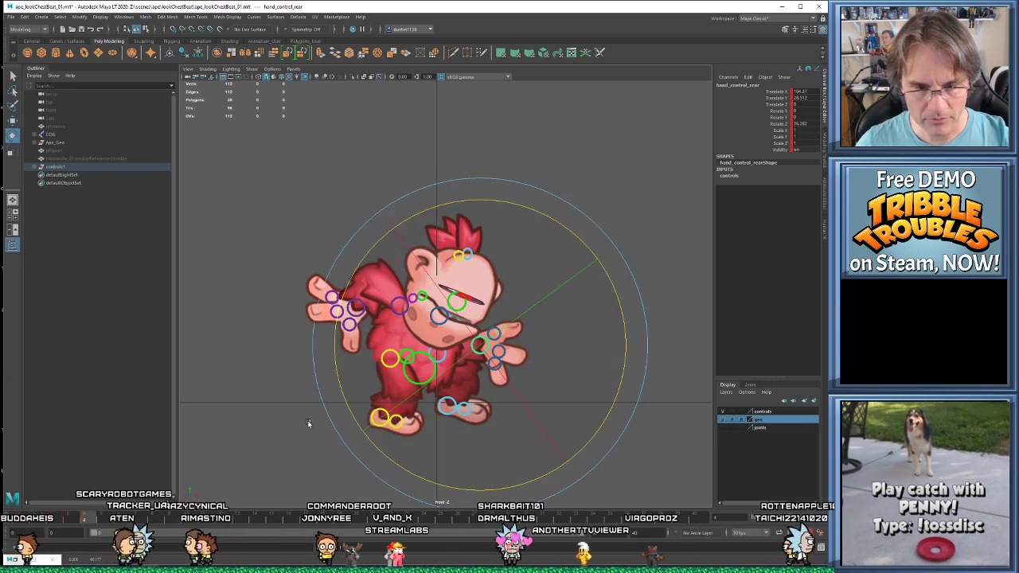
- Carry the rear hand's outstretched pose over to frame 4, reaching slightly farther out and up with a small extra rotation
{"action": "key", "text": "comma"}
{"action": "left_click", "coordinate": [87, 522]}
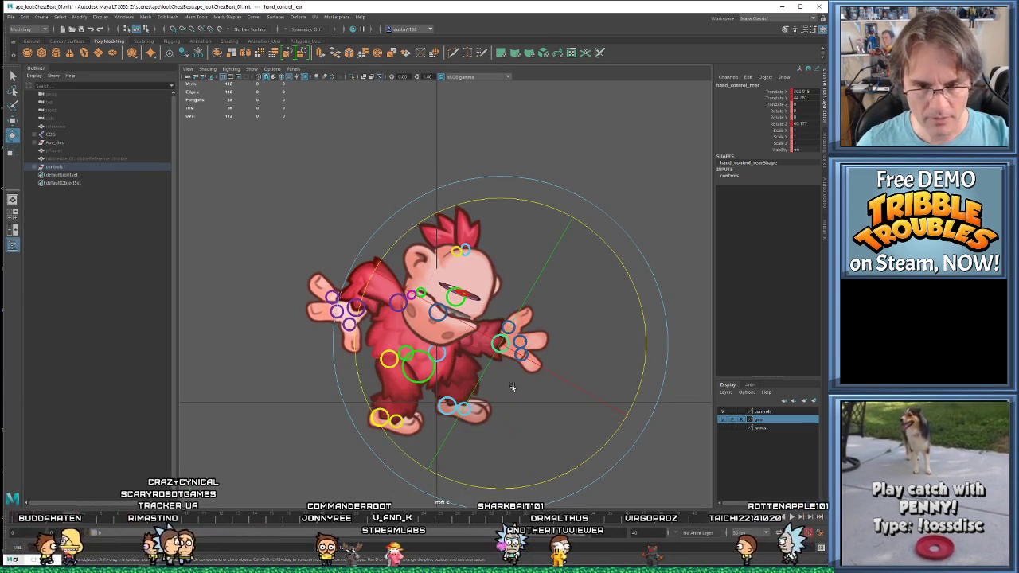
{"action": "key", "text": "w"}
{"action": "left_click_drag", "start_coordinate": [502, 351], "coordinate": [509, 345]}
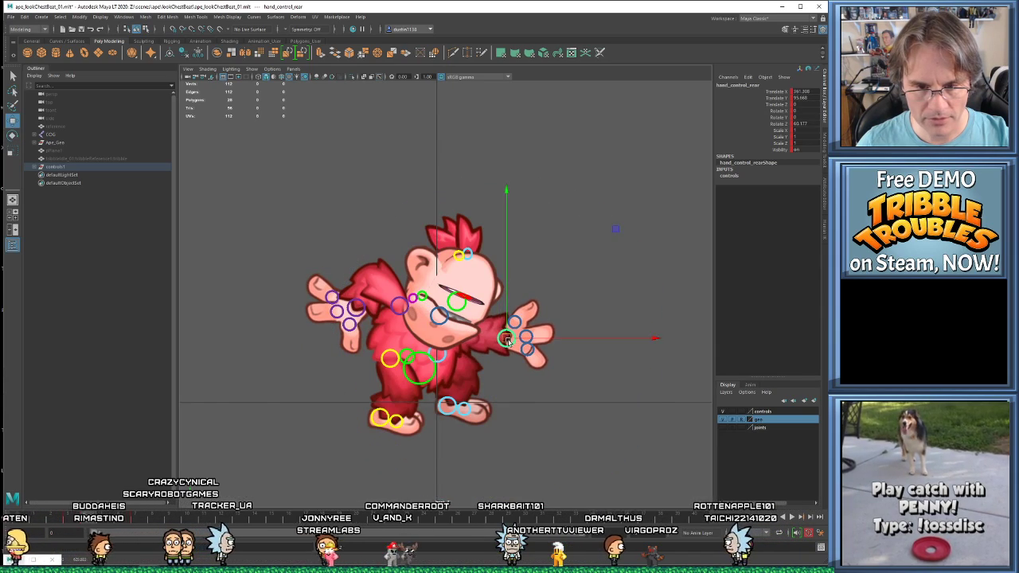
{"action": "key", "text": "e"}
{"action": "left_click_drag", "start_coordinate": [622, 427], "coordinate": [627, 421]}
- At frame 7, bring the rear fist in against the chest, rotate it slightly, and play the motion to check it
{"action": "key", "text": "period"}
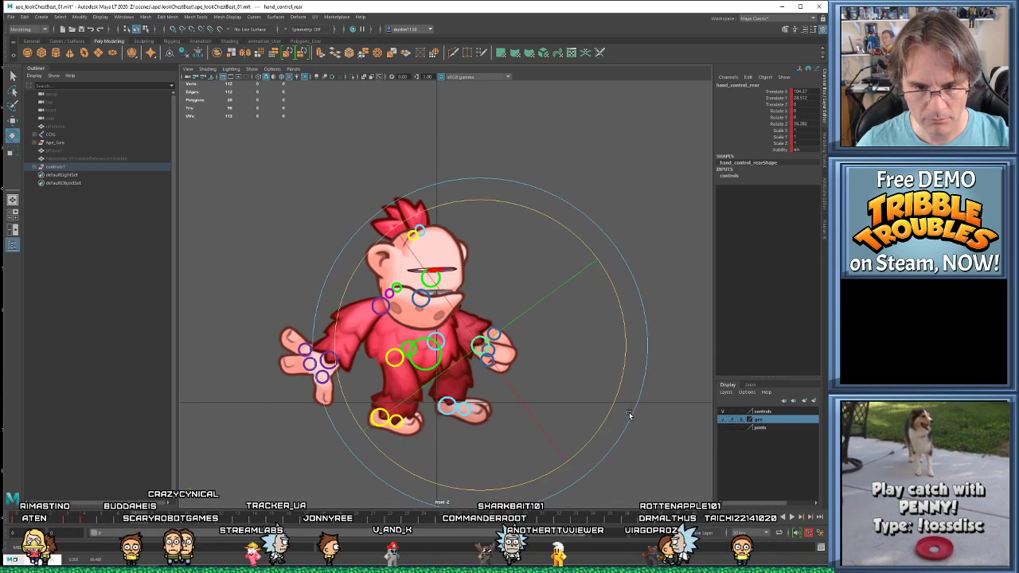
{"action": "key", "text": "w"}
{"action": "left_click_drag", "start_coordinate": [480, 347], "coordinate": [463, 340]}
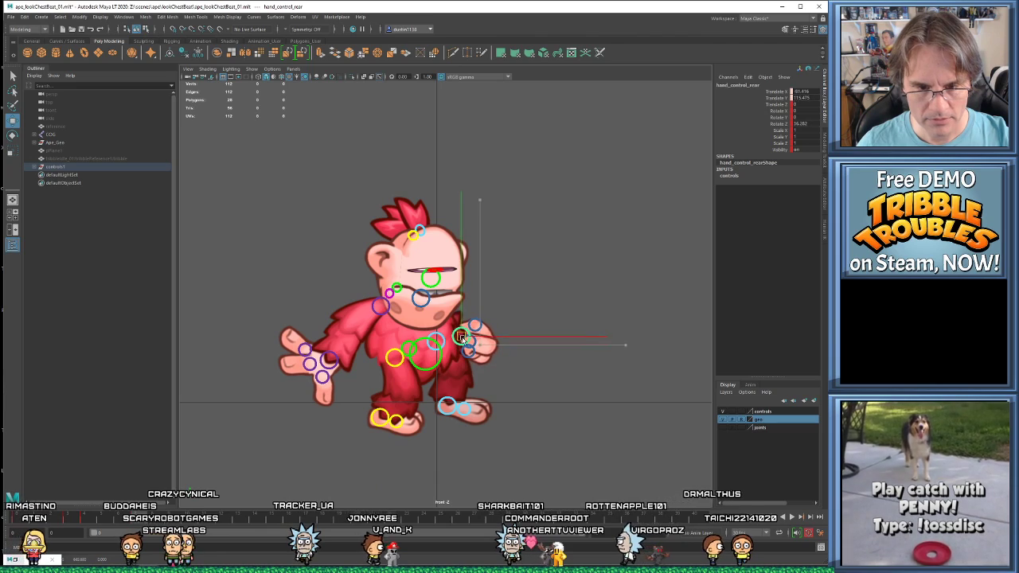
{"action": "key", "text": "e"}
{"action": "left_click_drag", "start_coordinate": [603, 342], "coordinate": [562, 337]}
{"action": "key", "text": "w"}
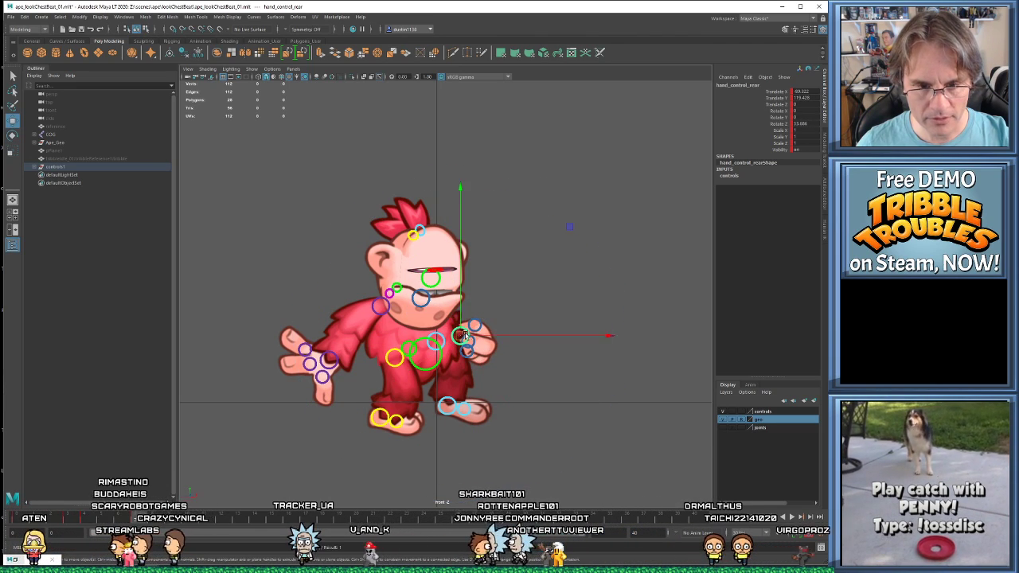
{"action": "left_click_drag", "start_coordinate": [465, 336], "coordinate": [458, 329]}
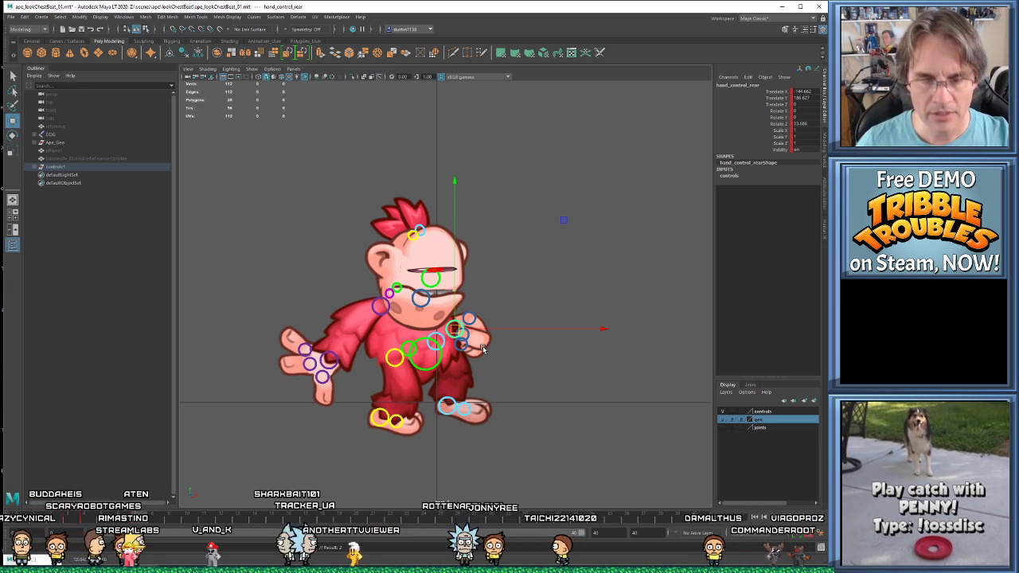
{"action": "key", "text": "alt+shift+v"}
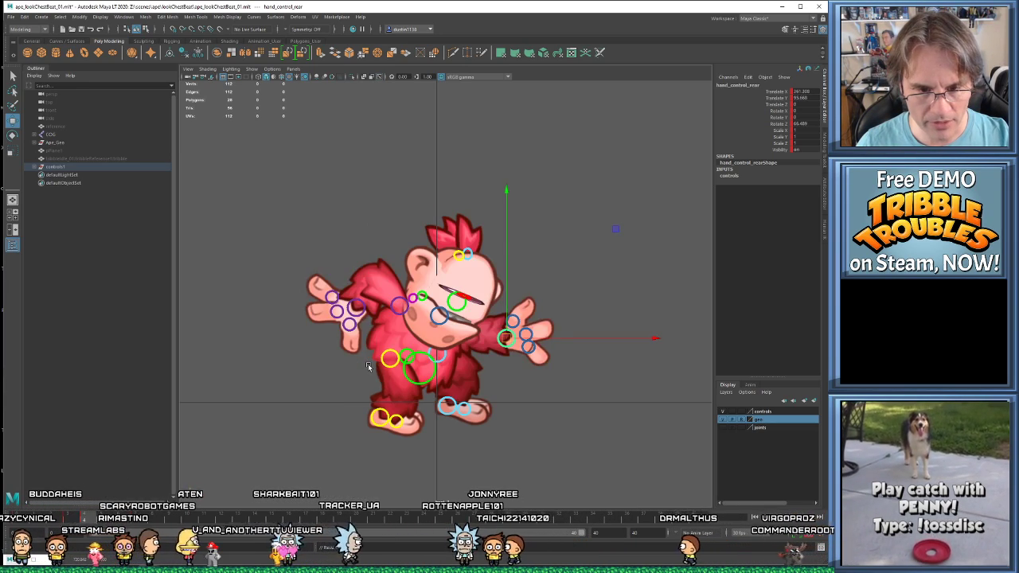
{"action": "key", "text": "alt+v"}
{"action": "key", "text": "alt+v"}
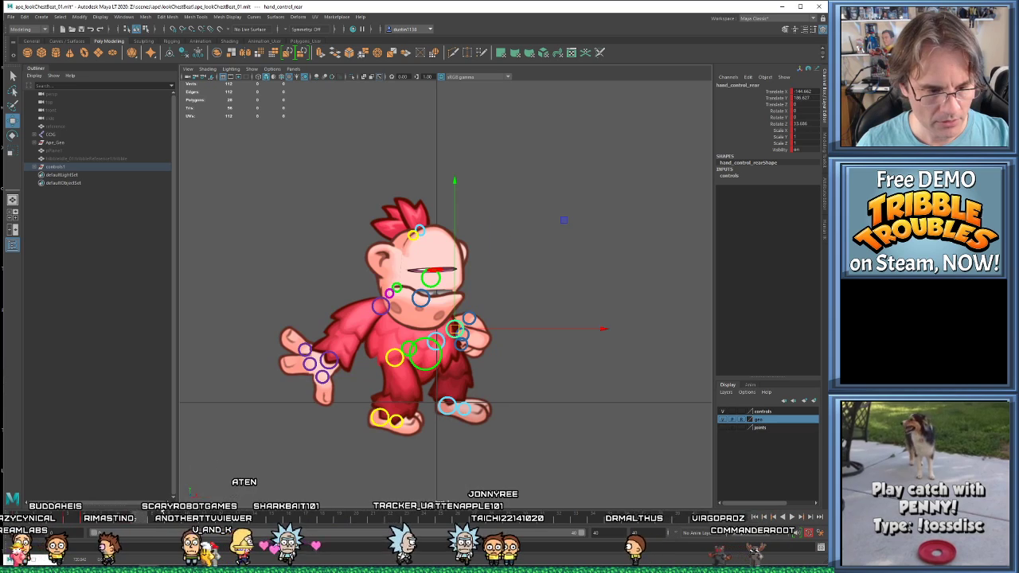
- Carry the pose over to frame 8 and rotate the COG control slightly to lean the torso farther back
{"action": "left_click", "coordinate": [123, 520]}
{"action": "left_click_drag", "start_coordinate": [123, 519], "coordinate": [159, 529]}
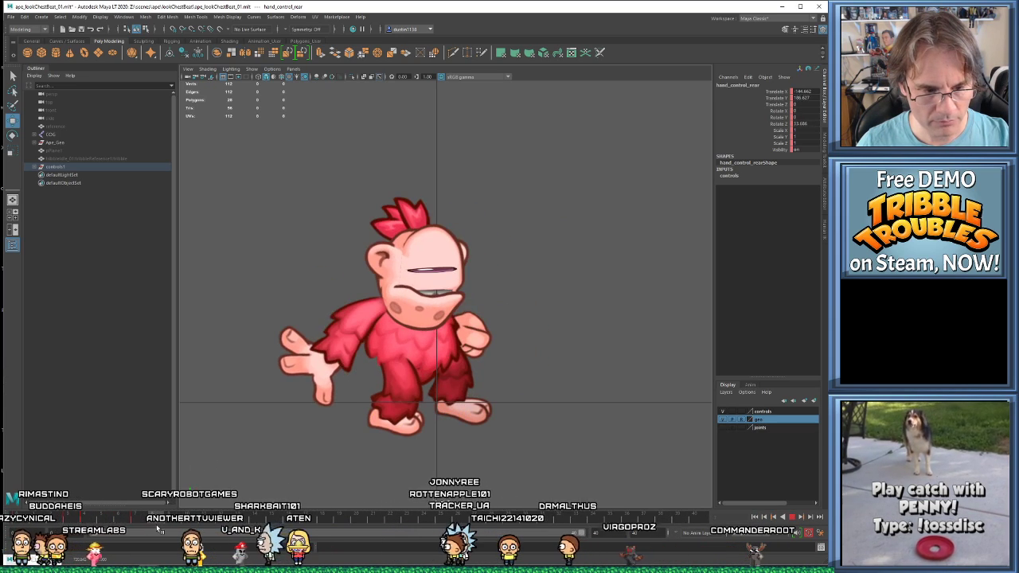
{"action": "left_click", "coordinate": [425, 374]}
{"action": "key", "text": "e"}
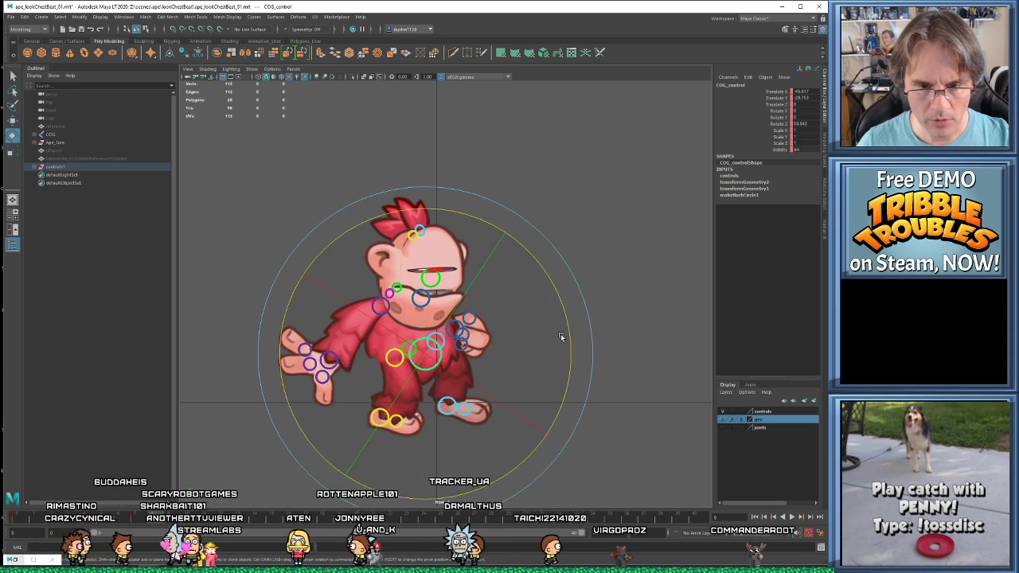
{"action": "mouse_move", "coordinate": [568, 329]}
{"action": "left_mouse_down"}
{"action": "mouse_move", "coordinate": [549, 374]}
{"action": "mouse_move", "coordinate": [567, 330]}
{"action": "left_mouse_up"}
{"action": "key", "text": "w"}
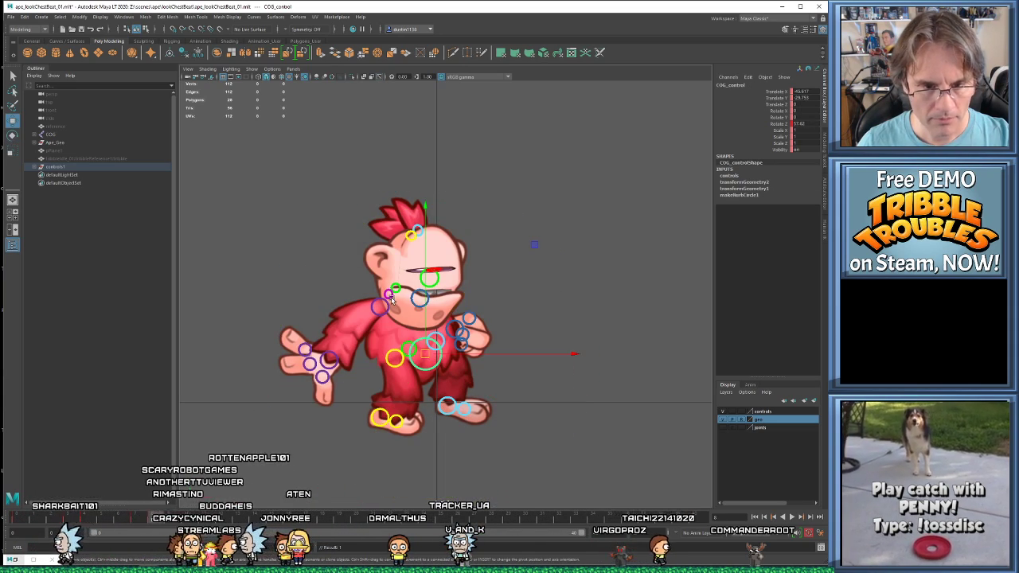
{"action": "left_click", "coordinate": [420, 301]}
{"action": "key", "text": "e"}
{"action": "left_click_drag", "start_coordinate": [566, 338], "coordinate": [553, 342]}
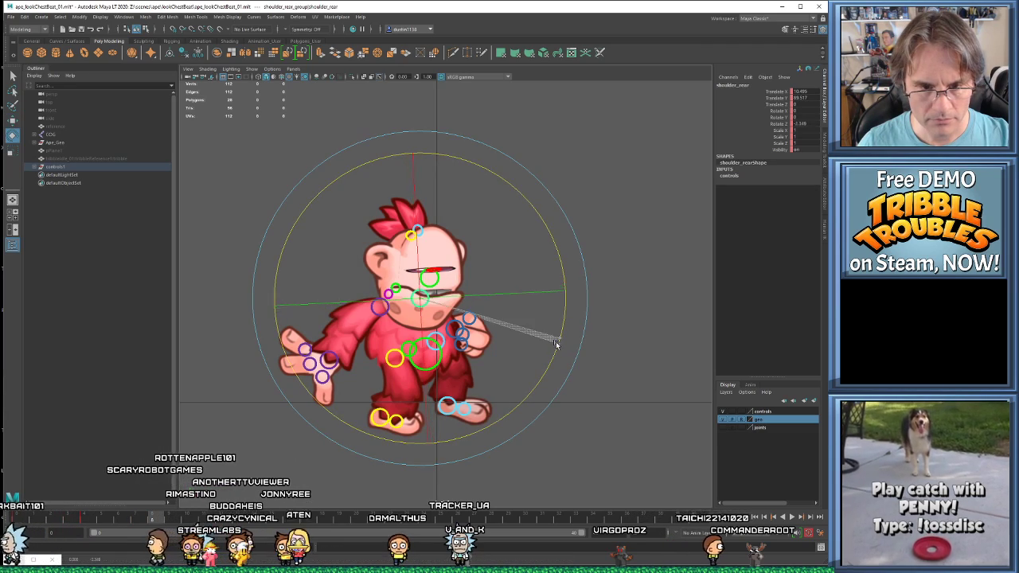
{"action": "key", "text": "ctrl+z"}
{"action": "key", "text": "w"}
{"action": "left_click", "coordinate": [396, 292]}
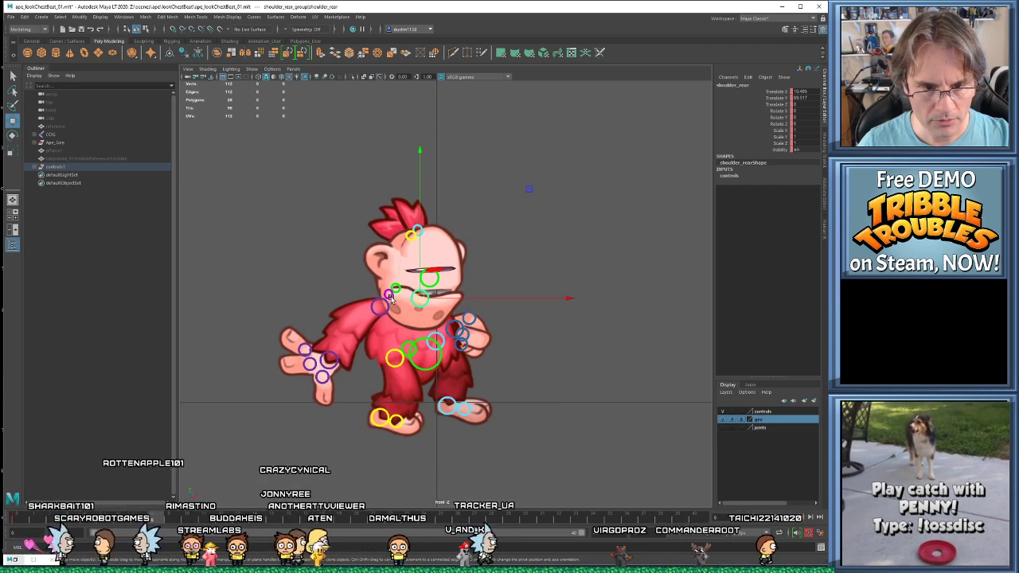
{"action": "key", "text": "e"}
{"action": "key", "text": "w"}
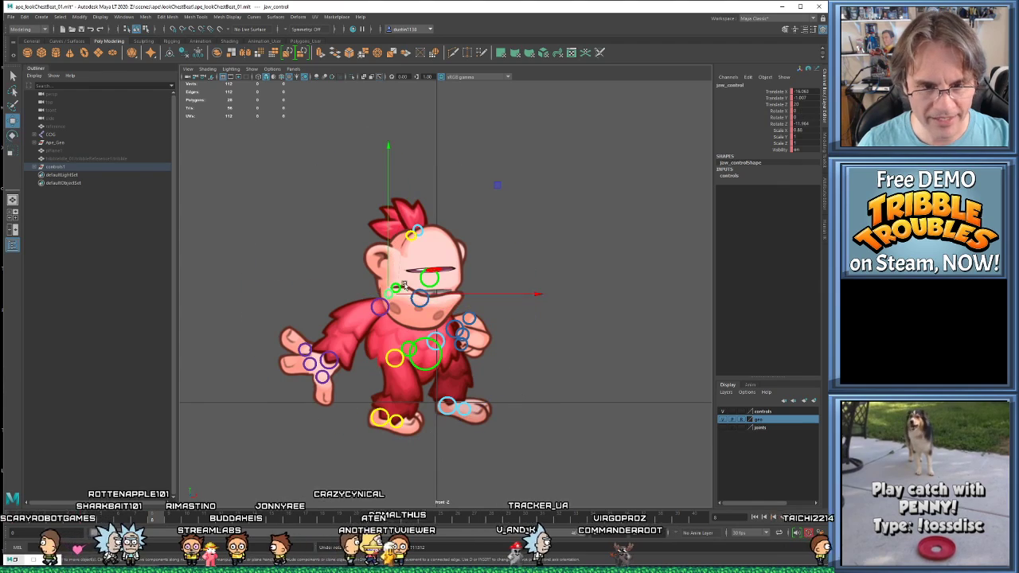
- Rotate the head control slightly forward at frame 8 and review it against the bent-over pose at frame 4
{"action": "left_click", "coordinate": [524, 323]}
{"action": "key", "text": "e"}
{"action": "left_click_drag", "start_coordinate": [532, 326], "coordinate": [530, 334]}
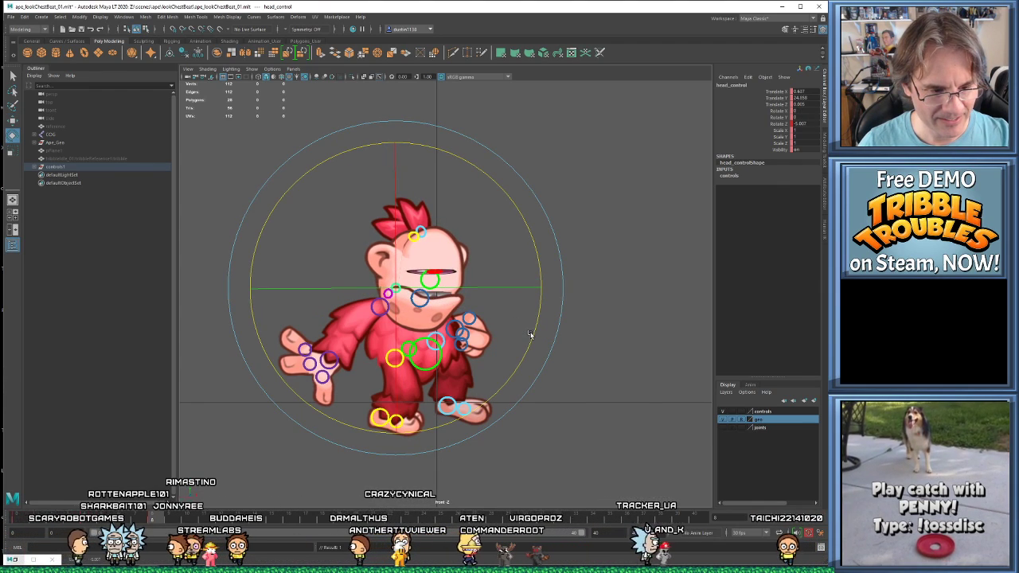
{"action": "key", "text": "ctrl+z"}
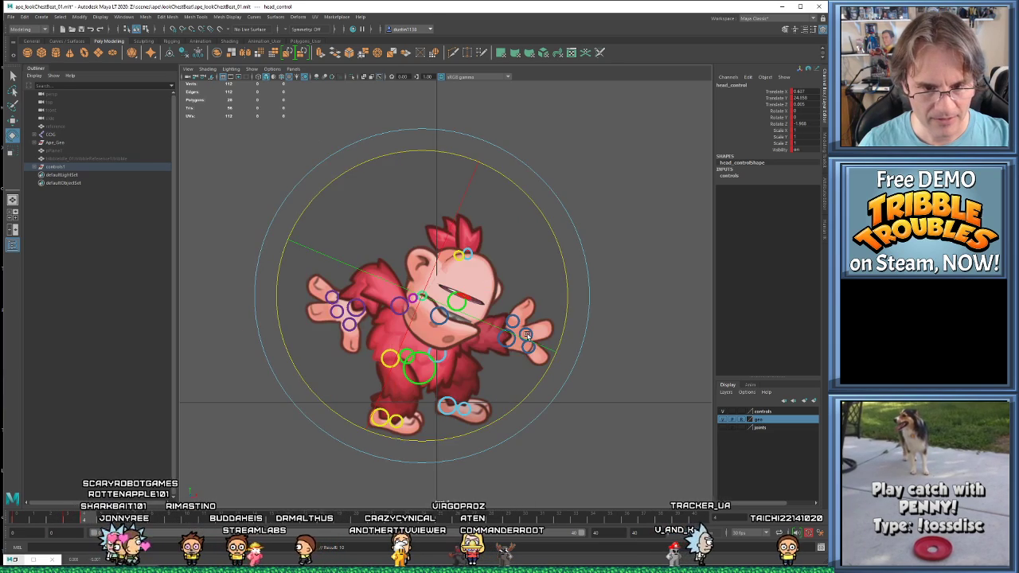
- Compare the head pose across the keyed frames and rotate the head control slightly farther back at frame 8
{"action": "key", "text": "ctrl+z"}
{"action": "left_click_drag", "start_coordinate": [507, 380], "coordinate": [523, 316]}
{"action": "key", "text": "ctrl+z"}
{"action": "key", "text": "shift+z"}
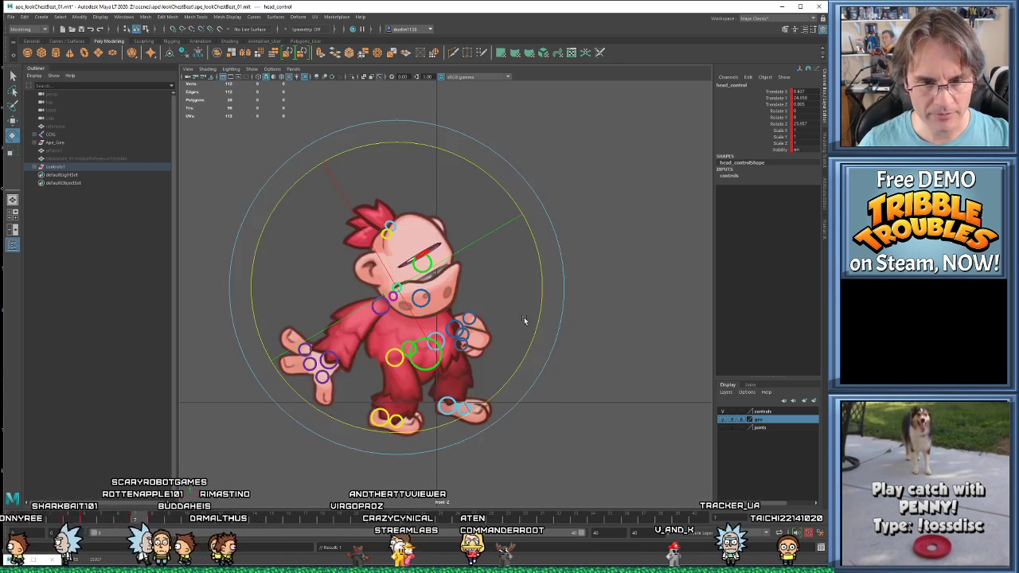
{"action": "key", "text": "ctrl+z"}
{"action": "key", "text": "shift+z"}
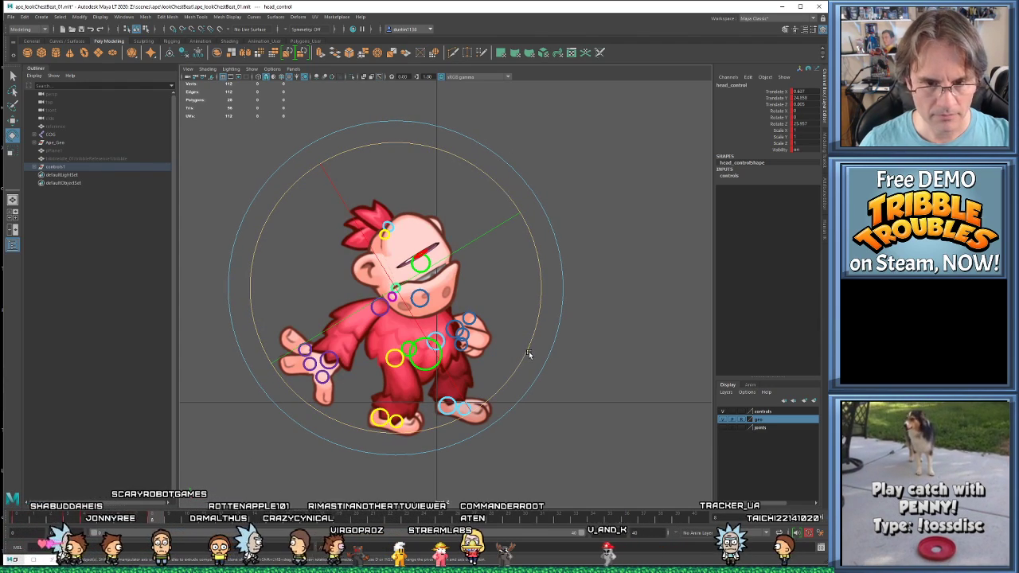
{"action": "left_click_drag", "start_coordinate": [528, 358], "coordinate": [530, 345]}
{"action": "key", "text": "w"}
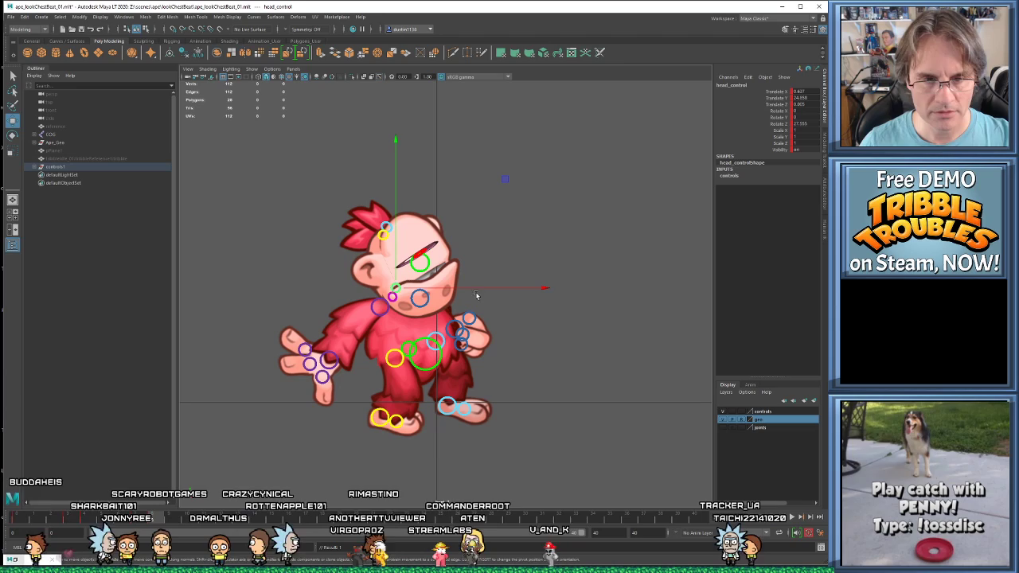
- Open the ape's eye at frame 8 by enlarging the eye control, setting its X and Y scale to 1
{"action": "left_click", "coordinate": [422, 253]}
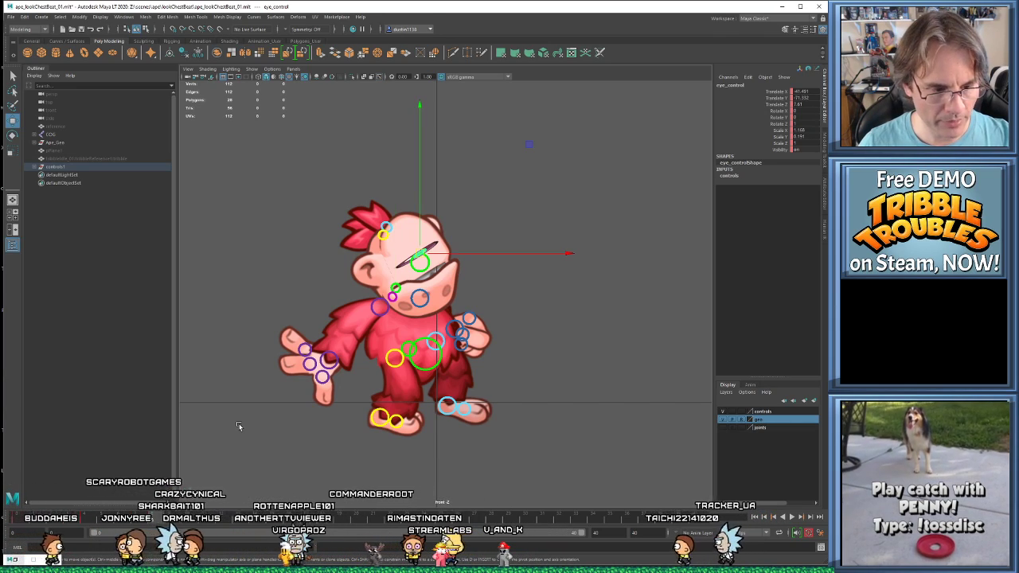
{"action": "key", "text": "period"}
{"action": "key", "text": "period"}
{"action": "key", "text": "e"}
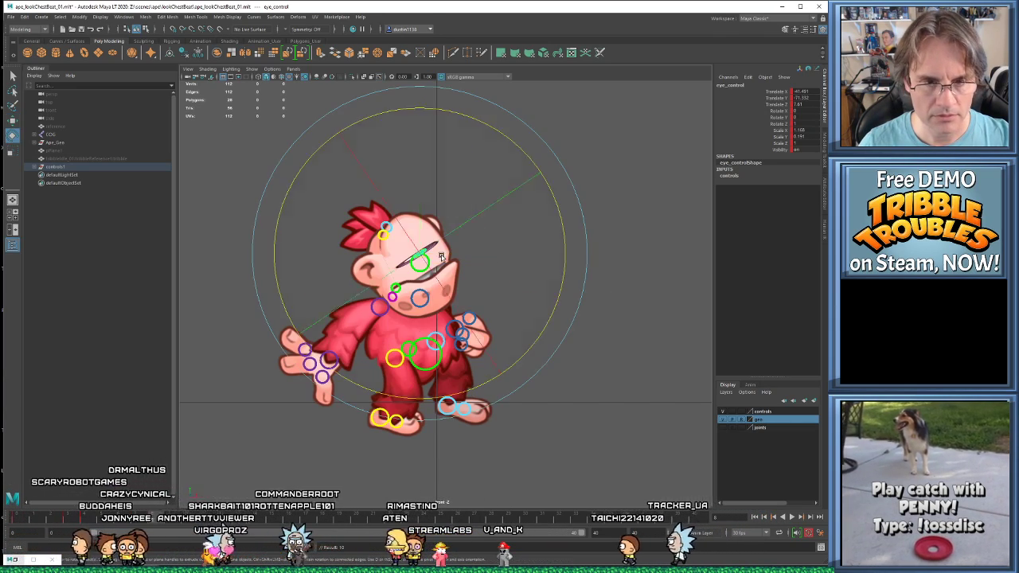
{"action": "key", "text": "period"}
{"action": "key", "text": "r"}
{"action": "left_click_drag", "start_coordinate": [341, 130], "coordinate": [316, 104]}
{"action": "scroll", "coordinate": [316, 104], "scroll_direction": "down", "scroll_amount": 2}
{"action": "left_click_drag", "start_coordinate": [344, 142], "coordinate": [292, 44]}
{"action": "left_click_drag", "start_coordinate": [344, 142], "coordinate": [325, 112]}
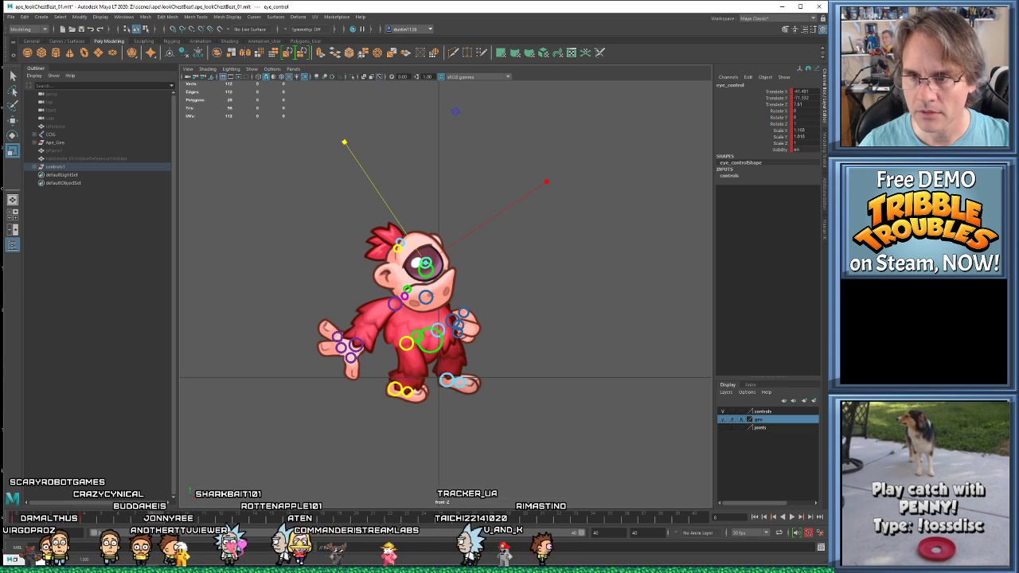
{"action": "left_click_drag", "start_coordinate": [810, 129], "coordinate": [809, 137]}
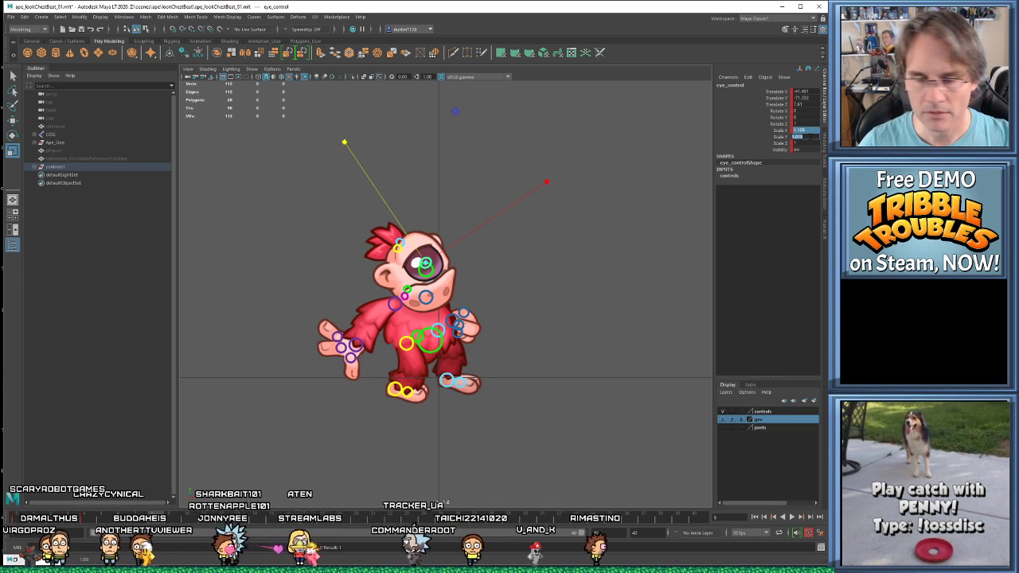
- Move the eye control slightly up and back on the face at frame 8
{"action": "middle_click_drag", "start_coordinate": [418, 252], "coordinate": [410, 237], "text": "alt"}
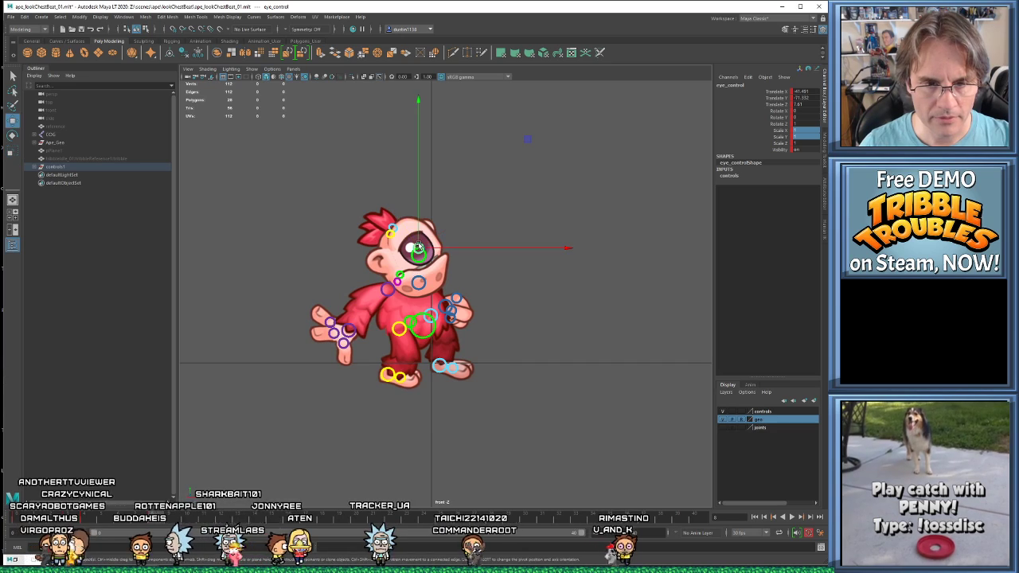
{"action": "key", "text": "w"}
{"action": "left_click_drag", "start_coordinate": [410, 237], "coordinate": [422, 262]}
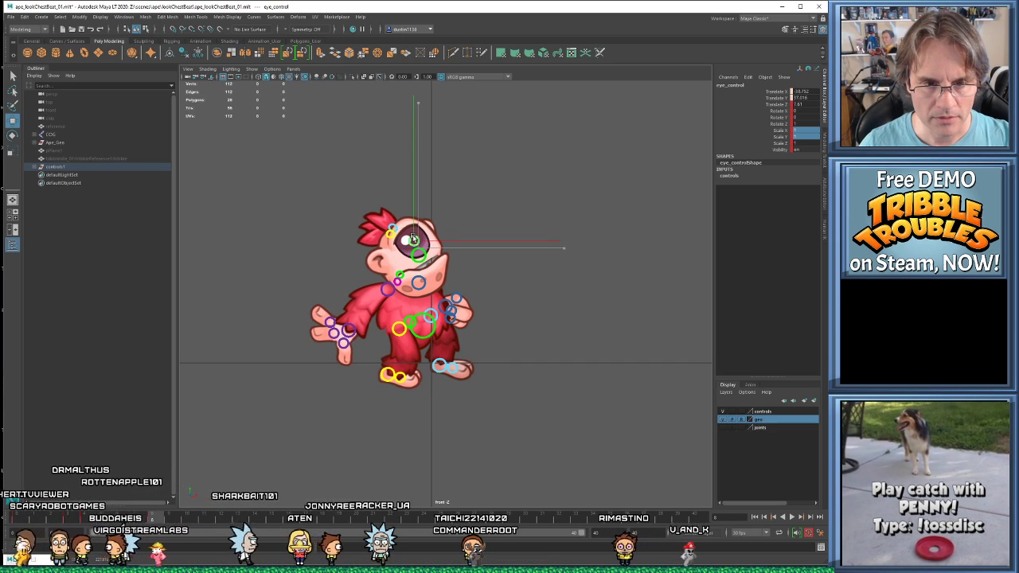
- Rotate the jaw control downward at frame 8 to open the mouth wider, comparing it with the previous jaw pose
{"action": "left_click", "coordinate": [401, 285]}
{"action": "key", "text": "e"}
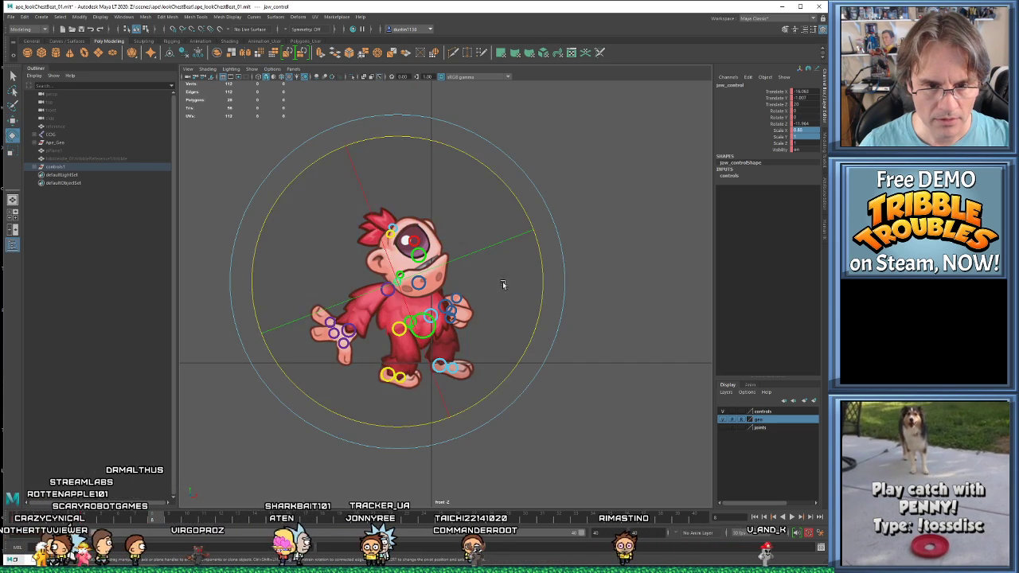
{"action": "left_click_drag", "start_coordinate": [542, 270], "coordinate": [540, 299]}
{"action": "key", "text": "ctrl+z"}
{"action": "key", "text": "shift+z"}
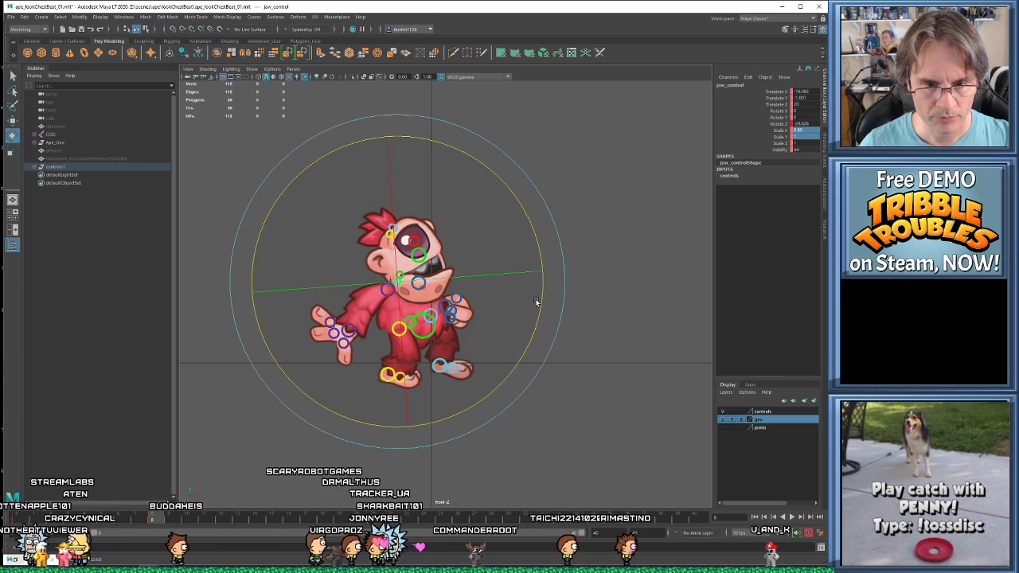
{"action": "key", "text": "ctrl+z"}
{"action": "key", "text": "shift+z"}
{"action": "key", "text": "w"}
{"action": "scroll", "coordinate": [457, 329], "scroll_direction": "up", "scroll_amount": 4}
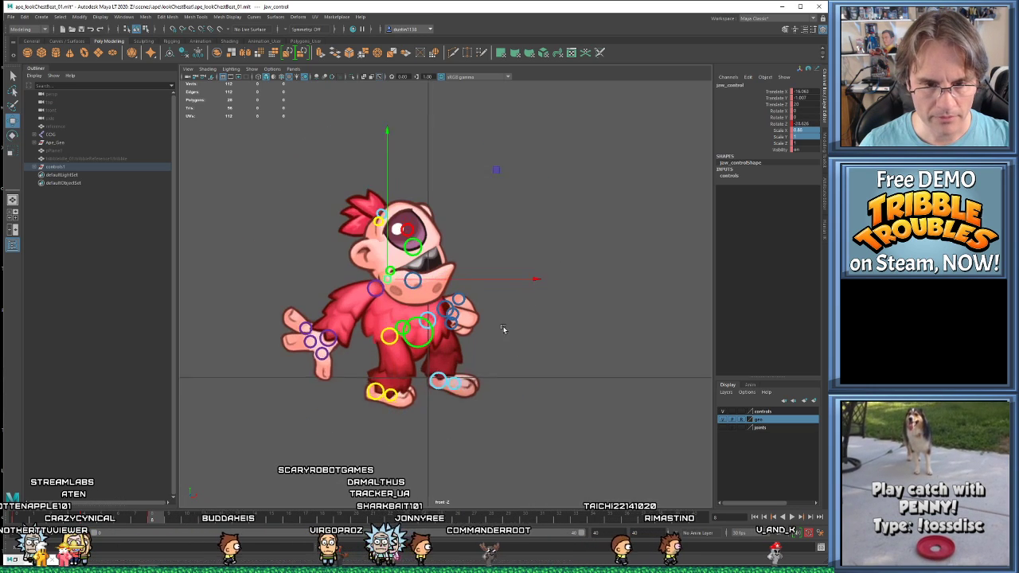
- Shift the head control slightly forward at frame 8 and tilt it a little farther back
{"action": "left_click", "coordinate": [456, 319]}
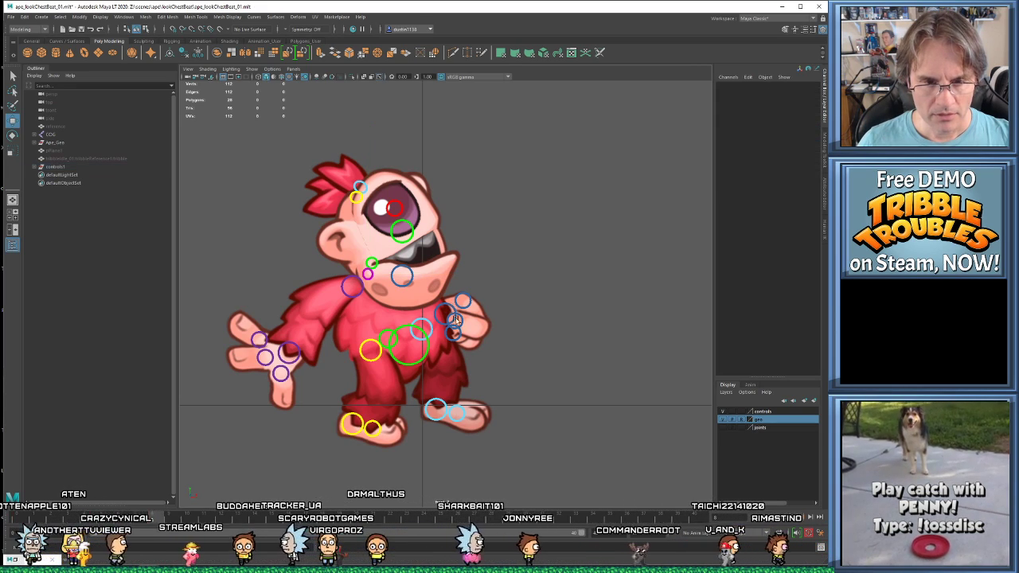
{"action": "left_click", "coordinate": [428, 349]}
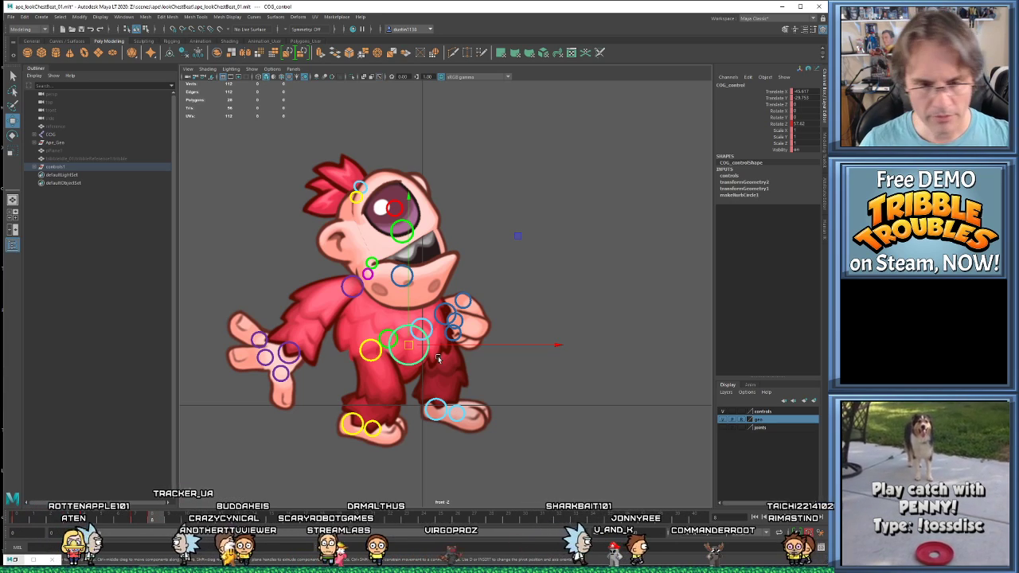
{"action": "left_click", "coordinate": [393, 280]}
{"action": "left_click", "coordinate": [384, 268]}
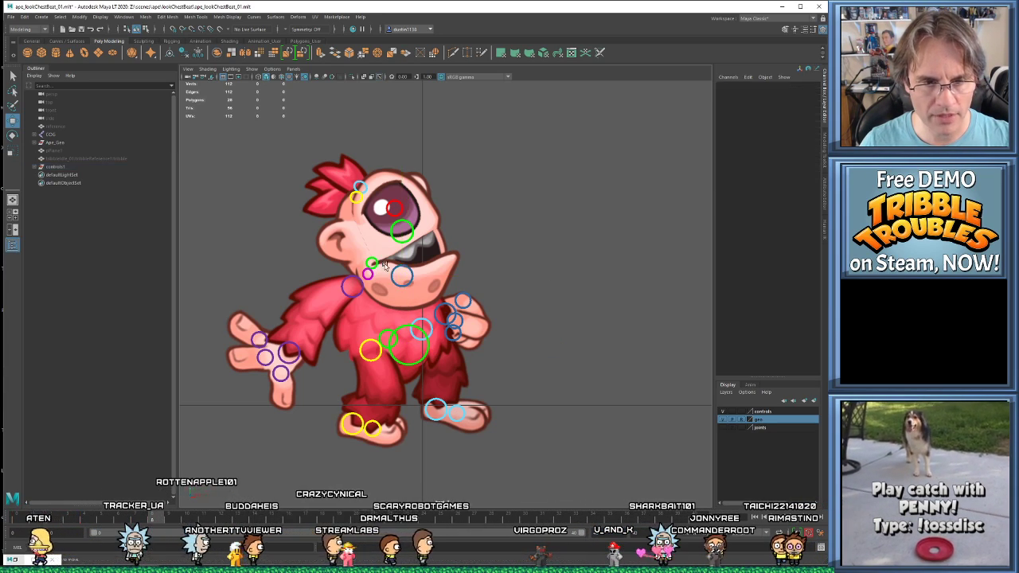
{"action": "left_click", "coordinate": [373, 265]}
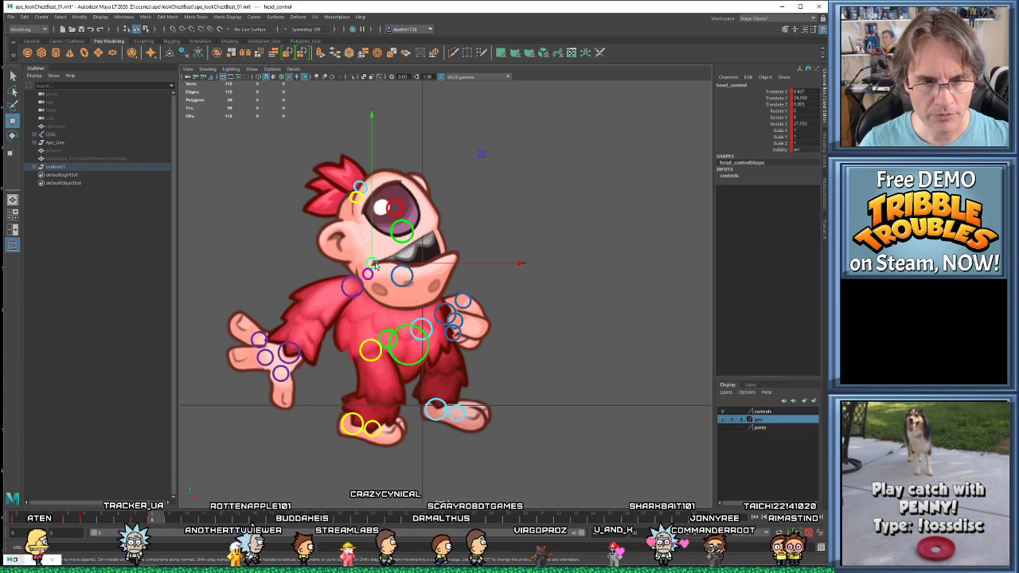
{"action": "left_click_drag", "start_coordinate": [374, 255], "coordinate": [385, 257]}
{"action": "key", "text": "e"}
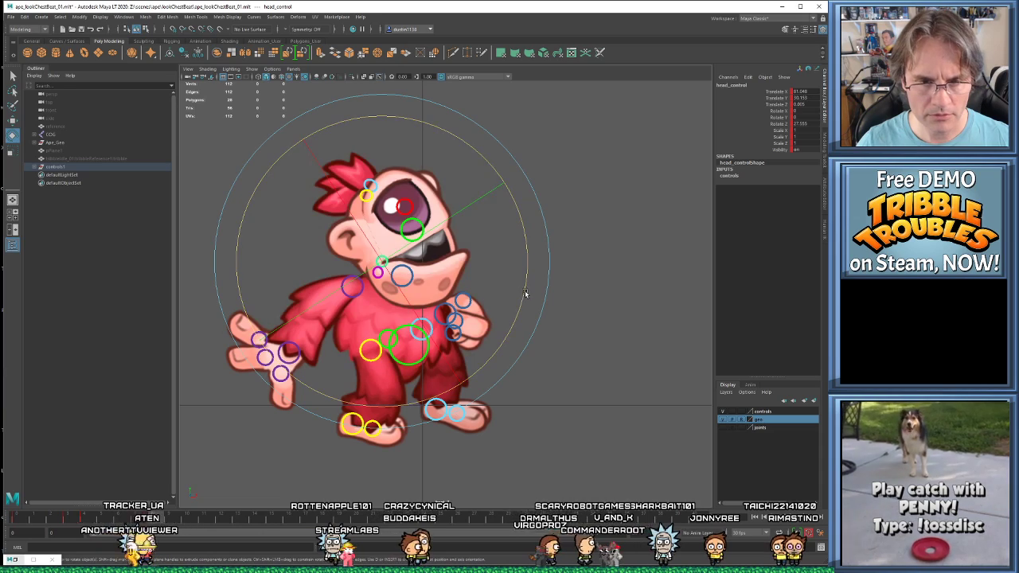
{"action": "left_click_drag", "start_coordinate": [528, 289], "coordinate": [529, 289]}
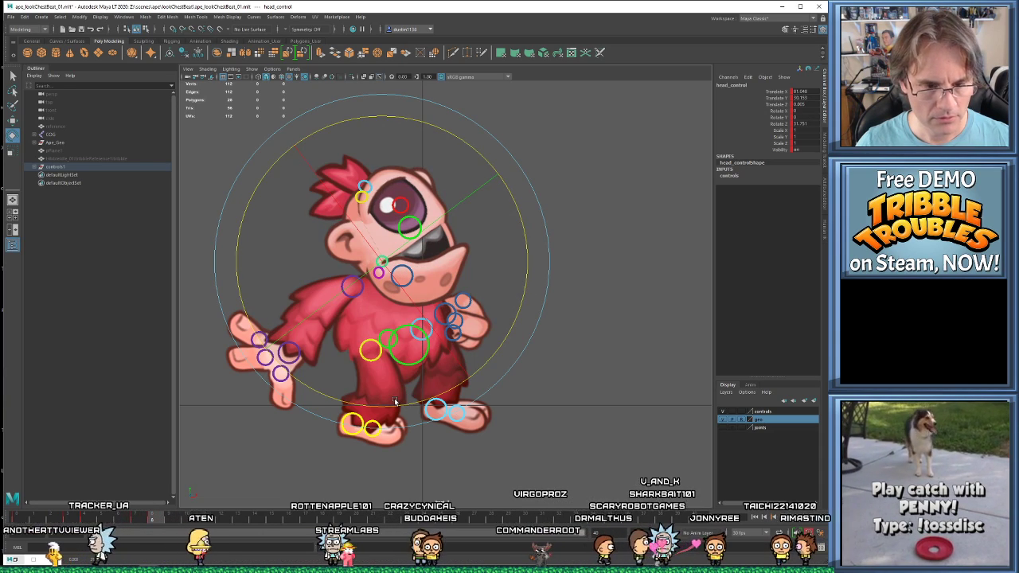
{"action": "key", "text": "w"}
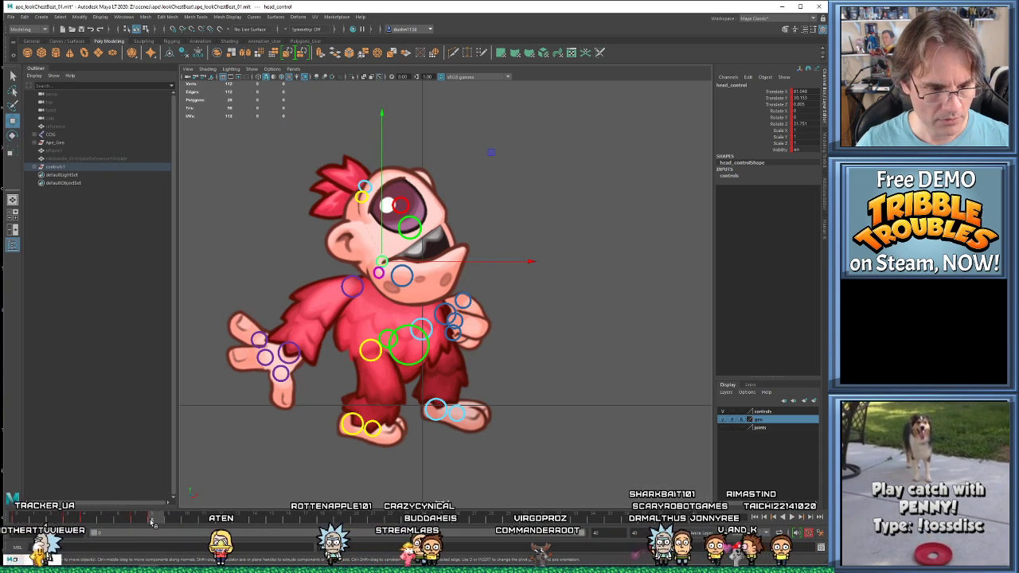
- Compare the head between frames 7 and 8 and rotate it slightly farther back at frame 8
{"action": "mouse_move", "coordinate": [146, 522]}
{"action": "left_mouse_down"}
{"action": "mouse_move", "coordinate": [86, 521]}
{"action": "mouse_move", "coordinate": [138, 521]}
{"action": "left_mouse_up"}
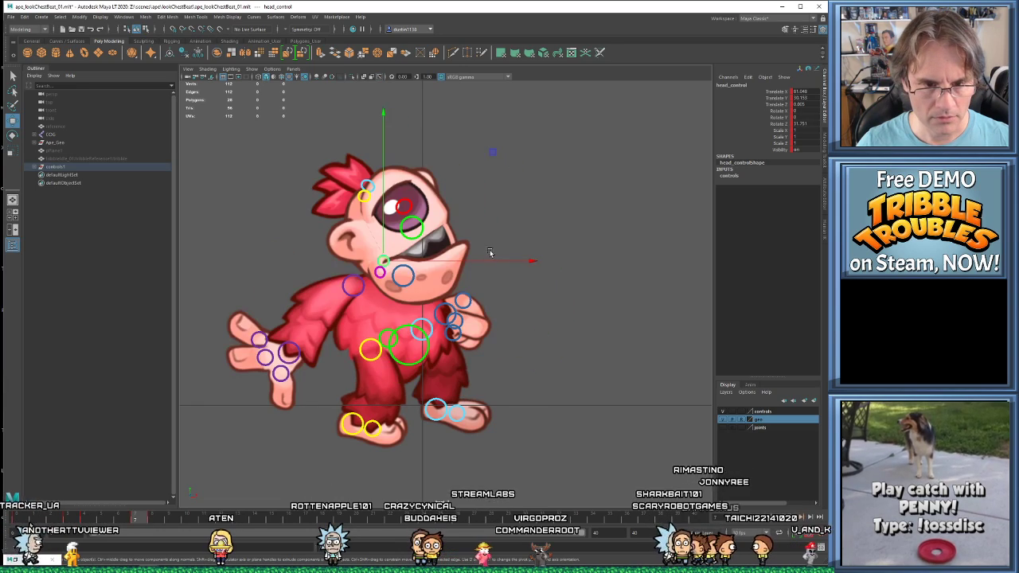
{"action": "key", "text": "e"}
{"action": "key", "text": "period"}
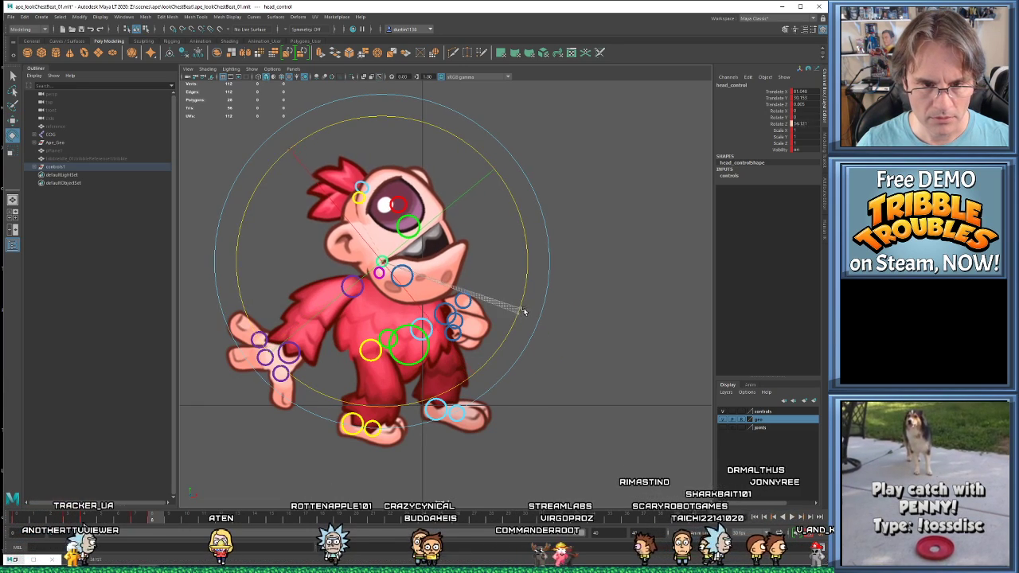
{"action": "key", "text": "w"}
{"action": "key", "text": "comma"}
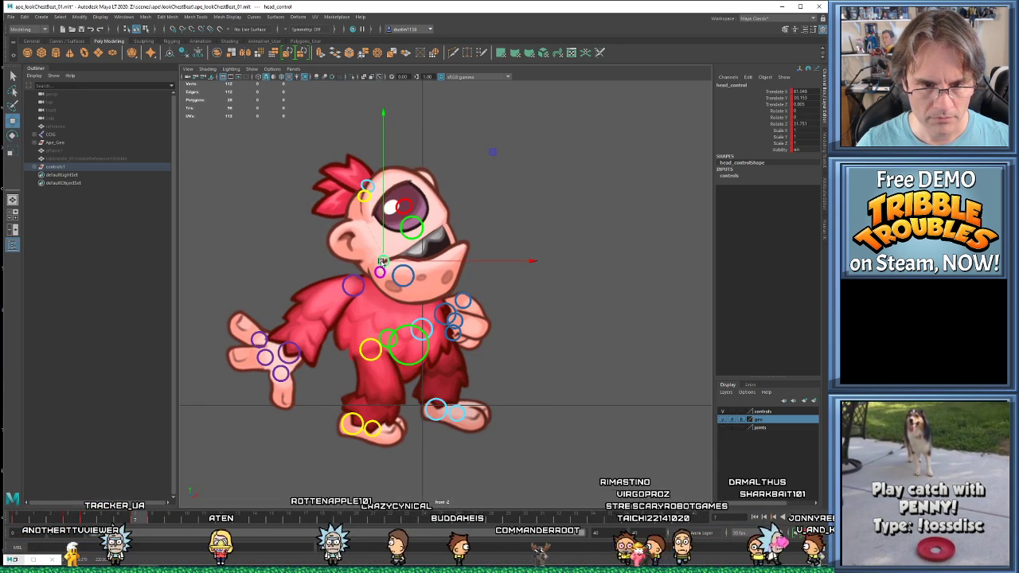
{"action": "key", "text": "period"}
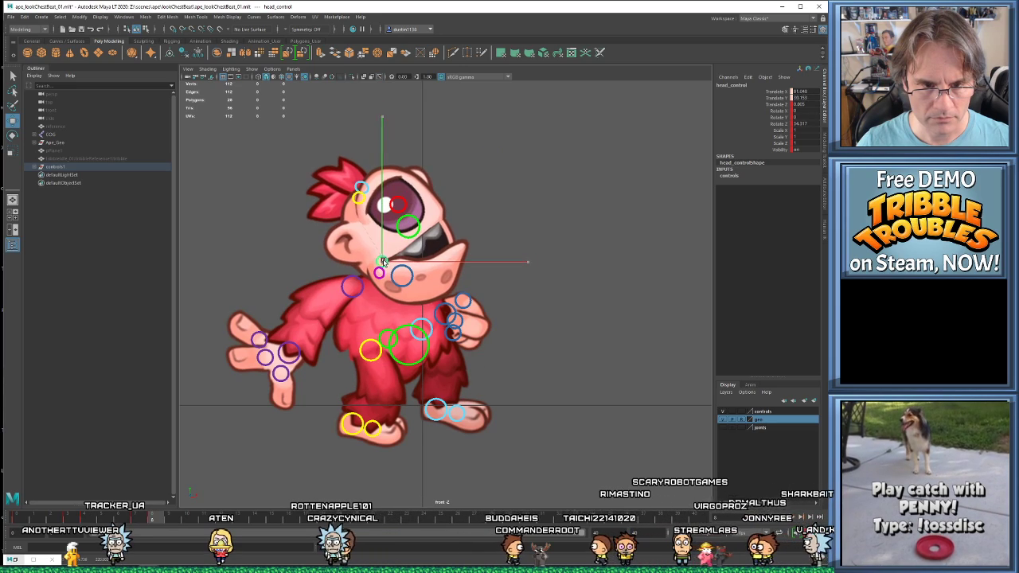
{"action": "key", "text": "e"}
{"action": "left_click_drag", "start_coordinate": [518, 314], "coordinate": [517, 312]}
{"action": "key", "text": "w"}
- Move the front hand control slightly farther out behind the body at frame 8 and check it against the earlier poses
{"action": "left_click", "coordinate": [289, 354]}
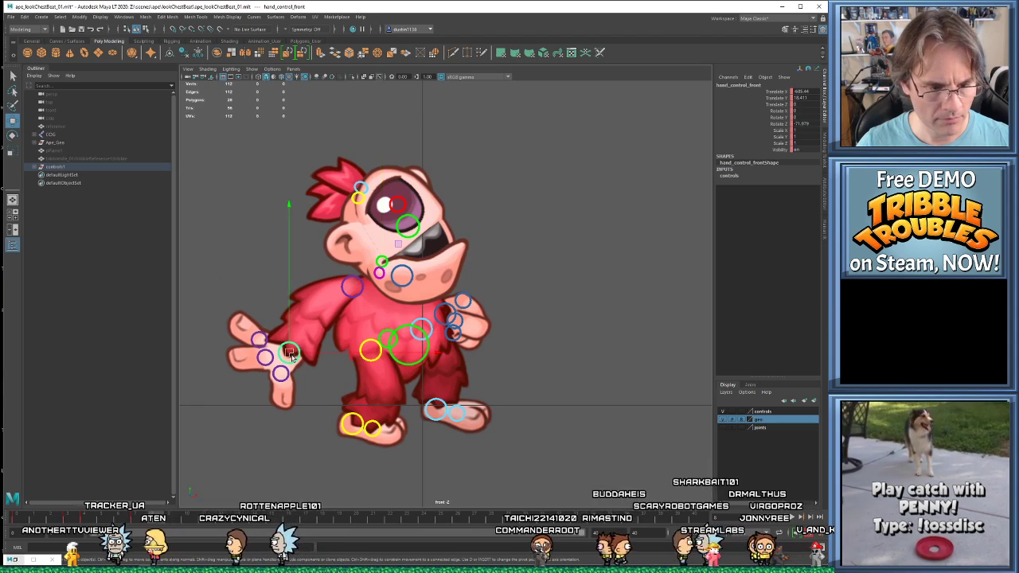
{"action": "left_click_drag", "start_coordinate": [289, 354], "coordinate": [287, 355]}
{"action": "key", "text": "comma"}
{"action": "key", "text": "comma"}
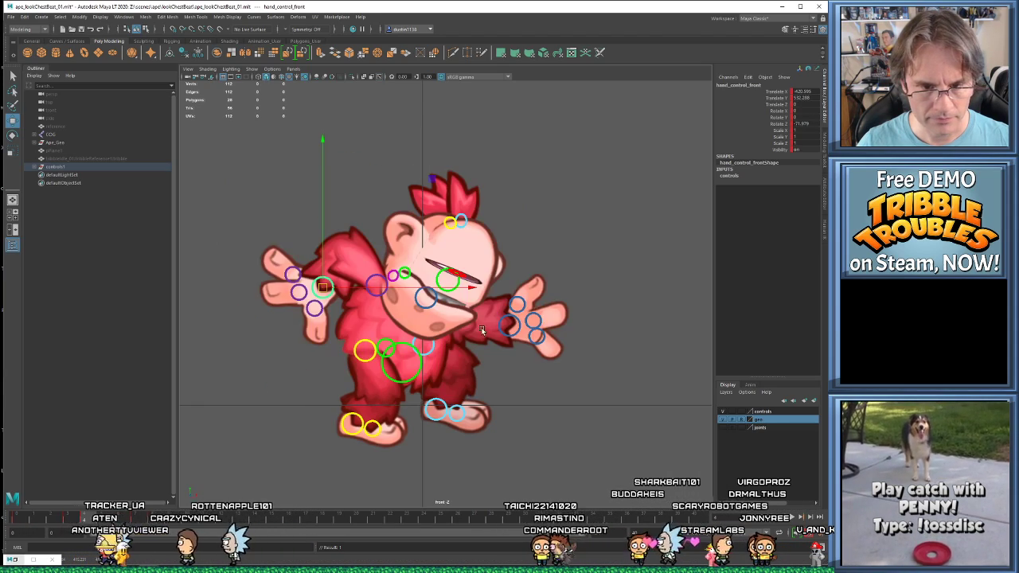
- Rotate the rear fist slightly inward at frame 8 and nudge it up against the chest
{"action": "key", "text": "period"}
{"action": "left_click", "coordinate": [444, 323]}
{"action": "key", "text": "comma"}
{"action": "key", "text": "period"}
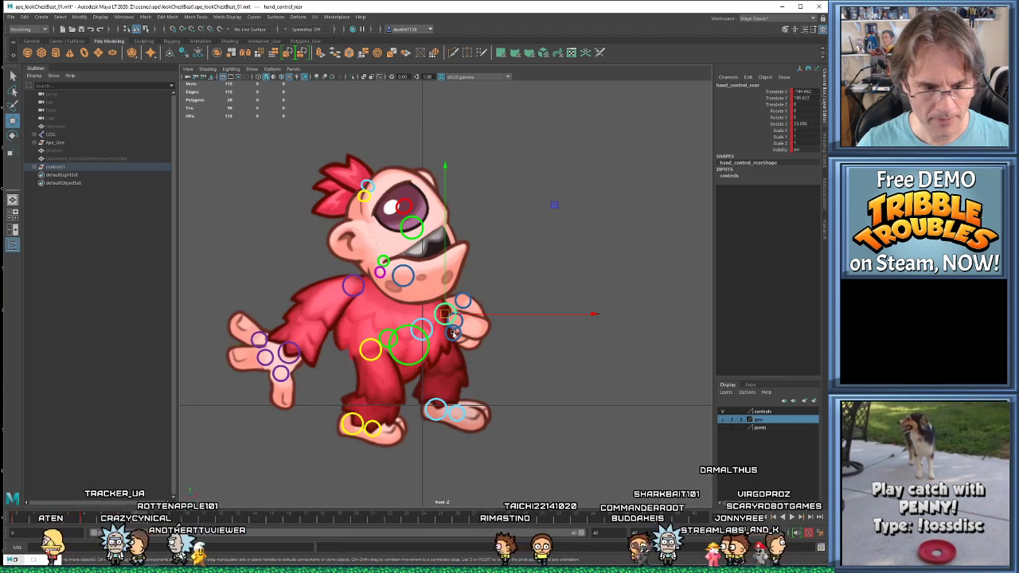
{"action": "key", "text": "period"}
{"action": "key", "text": "e"}
{"action": "left_click_drag", "start_coordinate": [563, 396], "coordinate": [516, 390]}
{"action": "key", "text": "w"}
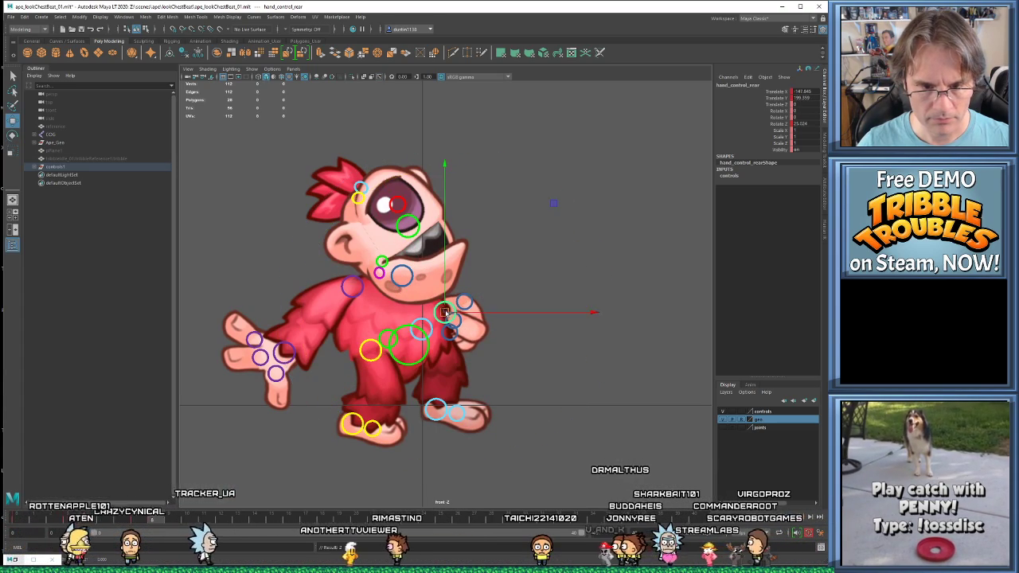
- Play the animation and step between the keyed frames to examine the transition into the frame 8 pose
{"action": "key", "text": "alt+v"}
{"action": "key", "text": "alt+v"}
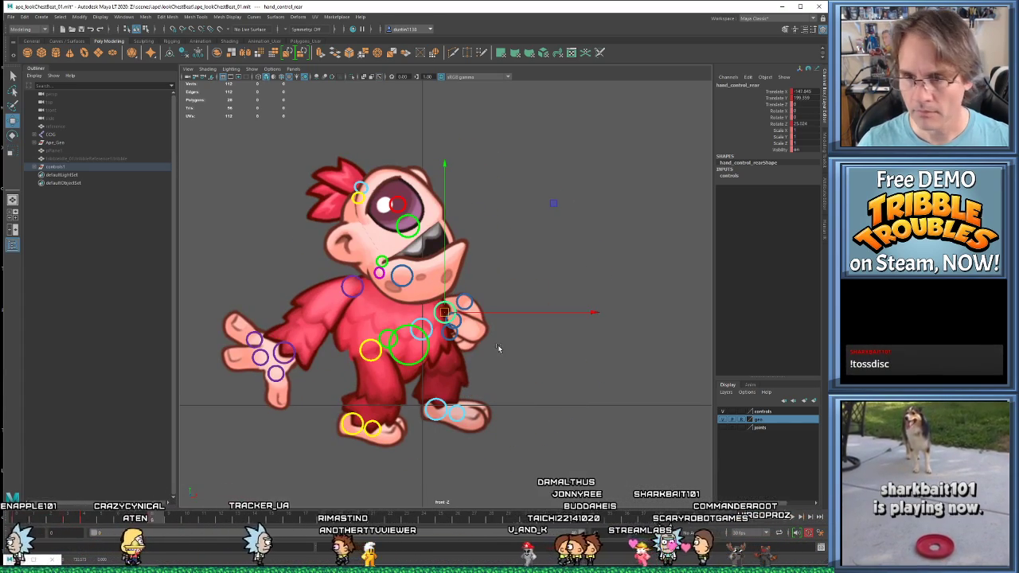
{"action": "key", "text": "comma"}
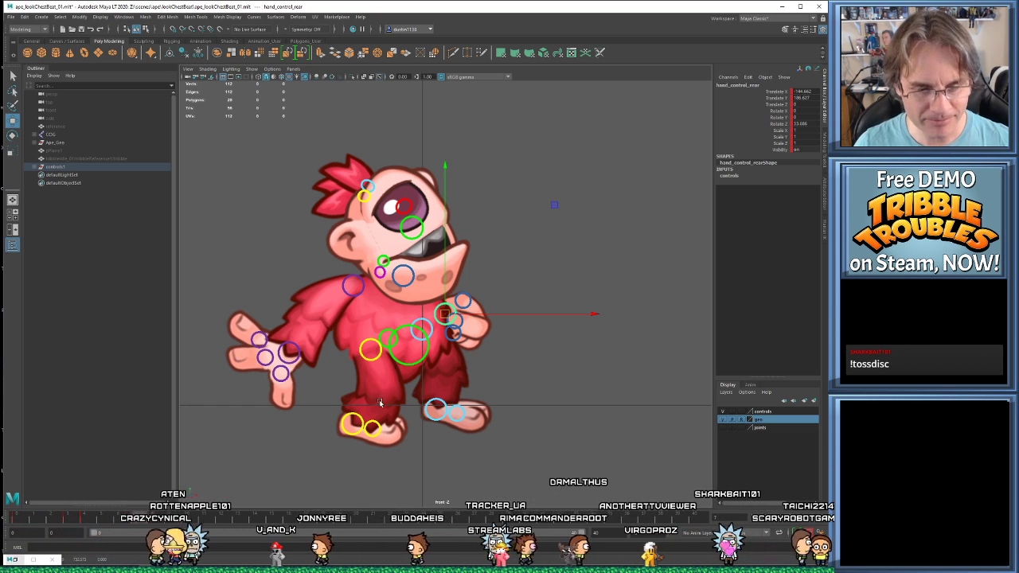
{"action": "key", "text": "comma"}
{"action": "key", "text": "period"}
{"action": "key", "text": "period"}
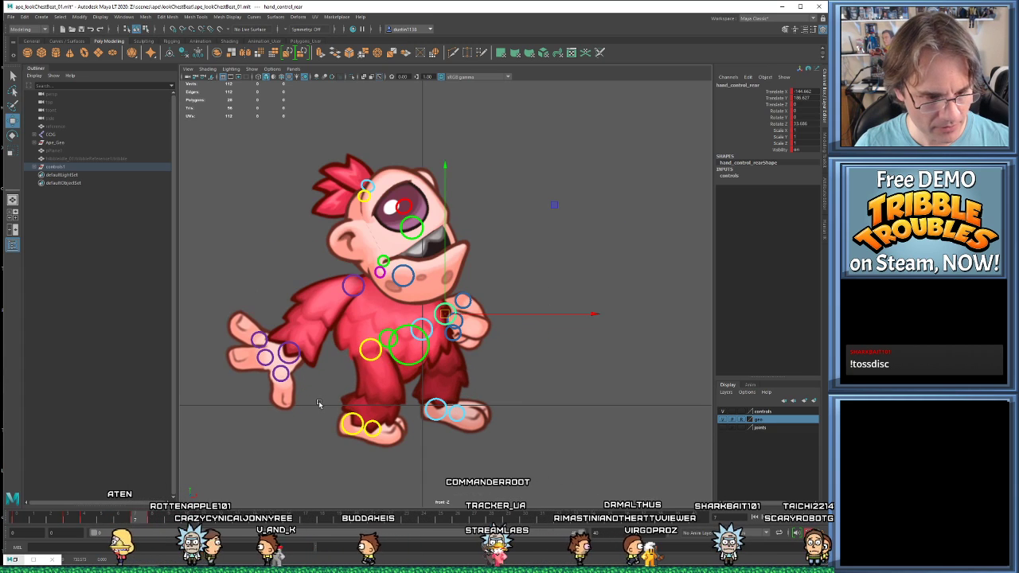
{"action": "key", "text": "period"}
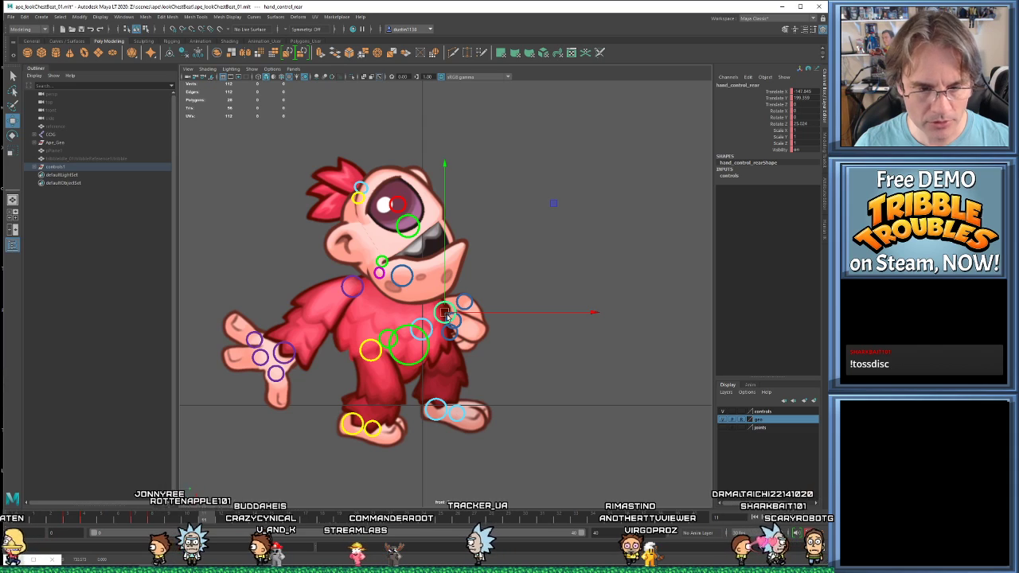
- Compare the torso lean across the keyed poses and rotate the COG control at frame 11 to tip the torso forward
{"action": "left_click", "coordinate": [426, 361]}
{"action": "key", "text": "e"}
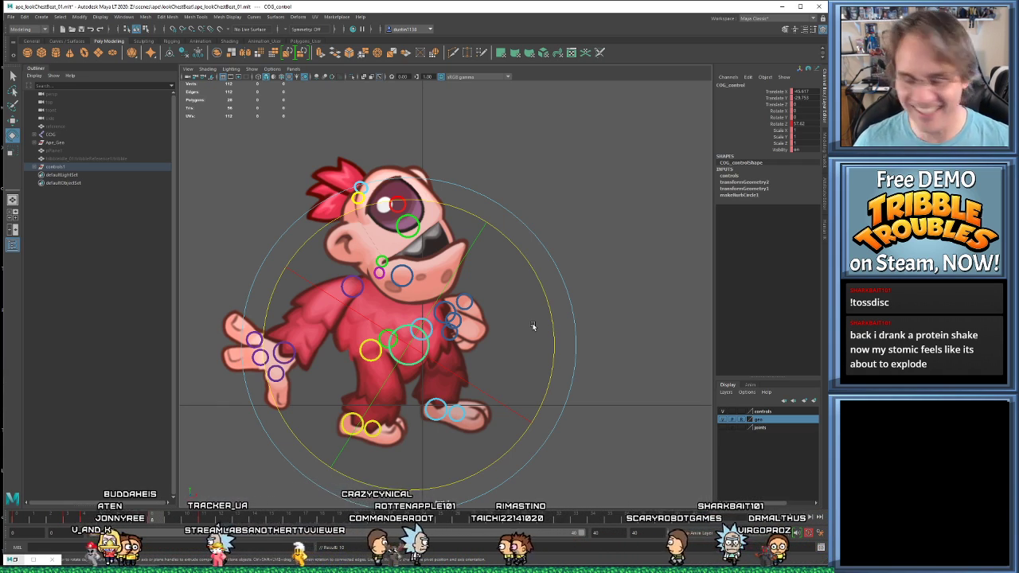
{"action": "key", "text": "comma"}
{"action": "key", "text": "comma"}
{"action": "key", "text": "period"}
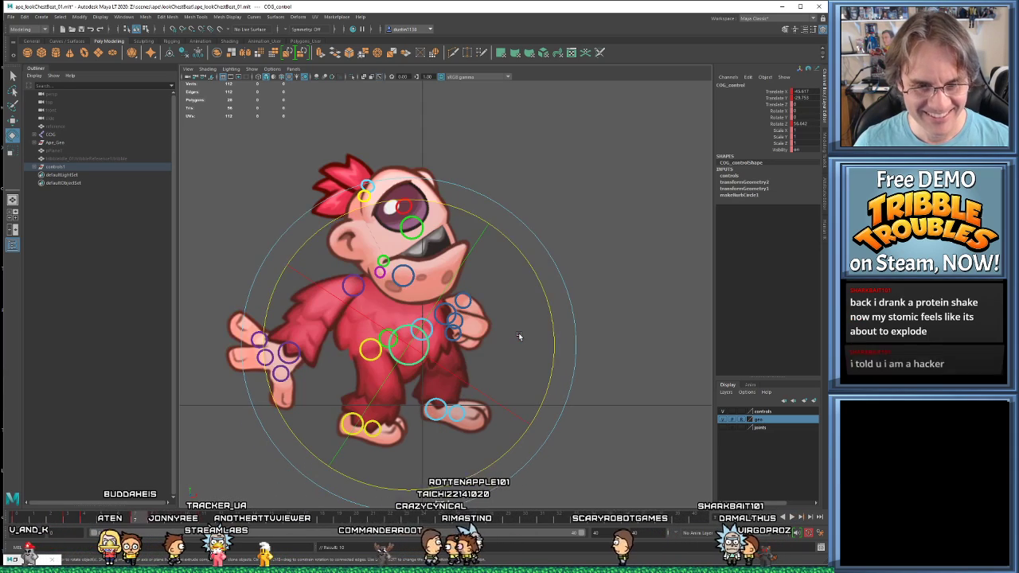
{"action": "key", "text": "e"}
{"action": "key", "text": "period"}
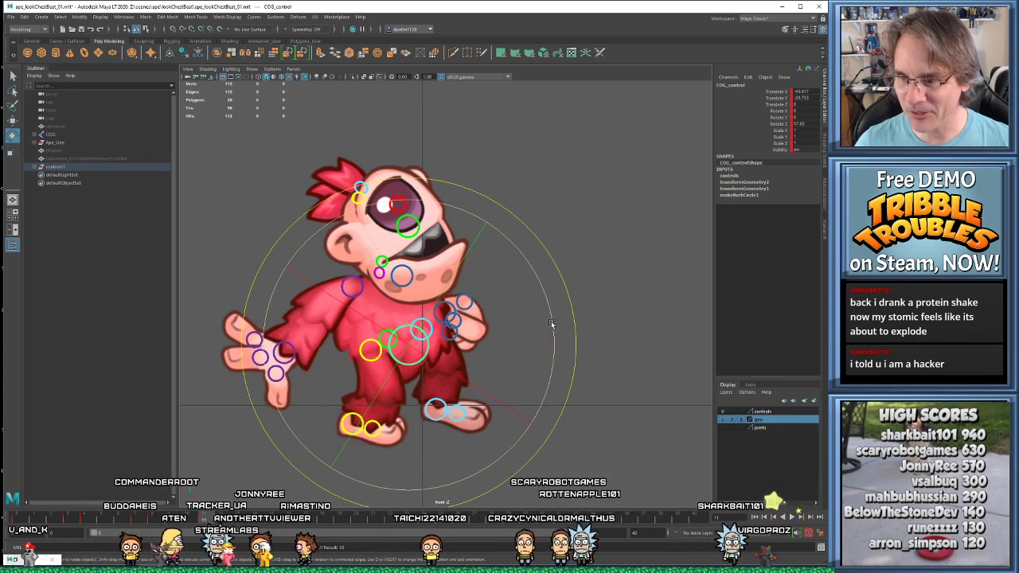
{"action": "left_click_drag", "start_coordinate": [551, 325], "coordinate": [546, 375]}
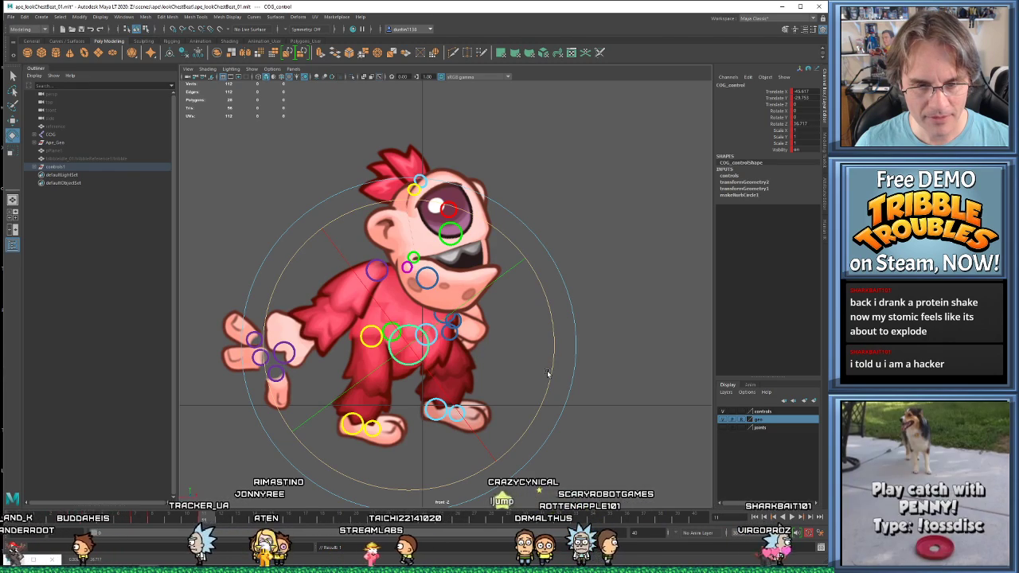
- Rotate the COG control at frame 7 to lean the torso farther back, comparing it with the neighbouring poses
{"action": "key", "text": "ctrl+z"}
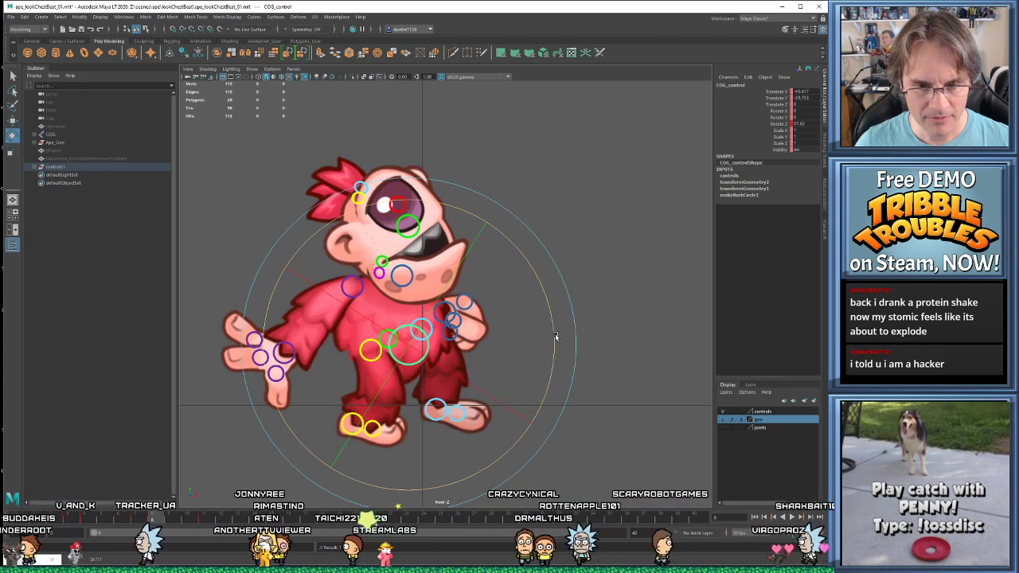
{"action": "key", "text": "ctrl+z"}
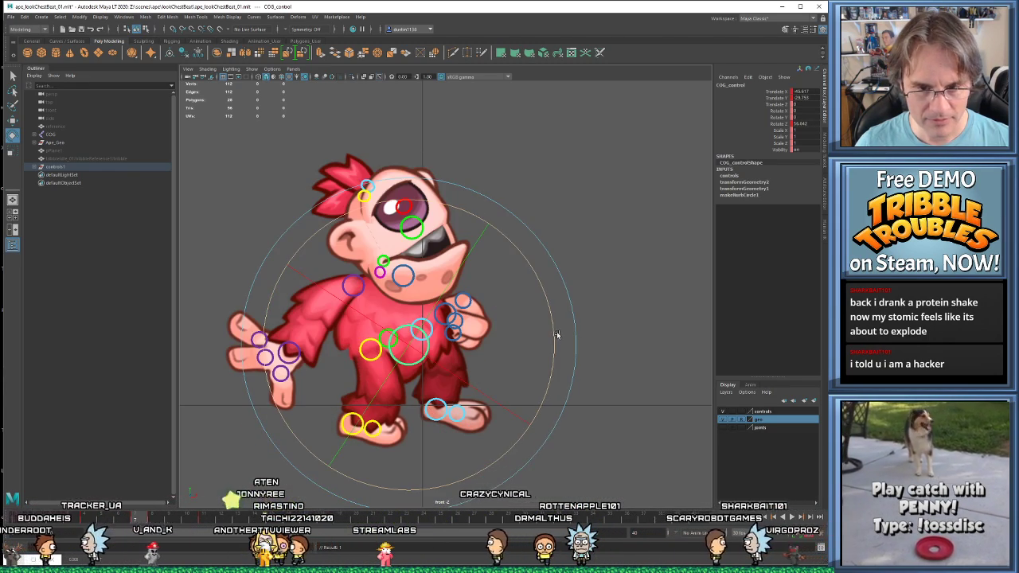
{"action": "left_click_drag", "start_coordinate": [557, 335], "coordinate": [549, 314]}
{"action": "key", "text": "alt+comma"}
{"action": "key", "text": "alt+period"}
{"action": "key", "text": "alt+comma"}
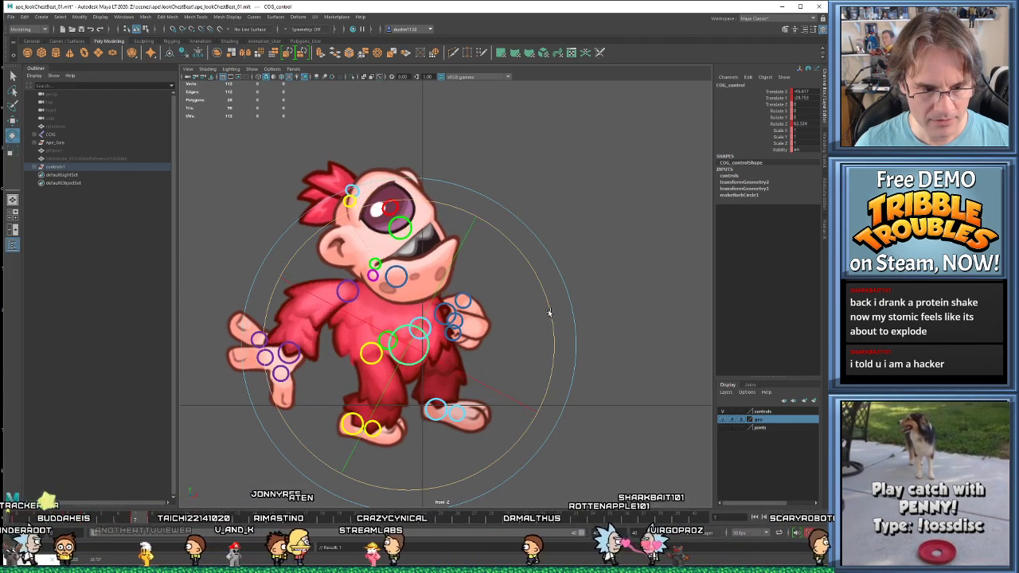
{"action": "key", "text": "alt+comma"}
{"action": "key", "text": "alt+period"}
{"action": "key", "text": "alt+period"}
- Rotate the COG control at frame 8 to lean the torso back slightly more and check the motion between the keyed frames
{"action": "left_click_drag", "start_coordinate": [549, 309], "coordinate": [548, 301]}
{"action": "key", "text": "alt+period"}
{"action": "key", "text": "alt+period"}
{"action": "key", "text": "alt+comma"}
{"action": "key", "text": "alt+comma"}
{"action": "key", "text": "alt+comma"}
{"action": "key", "text": "alt+period"}
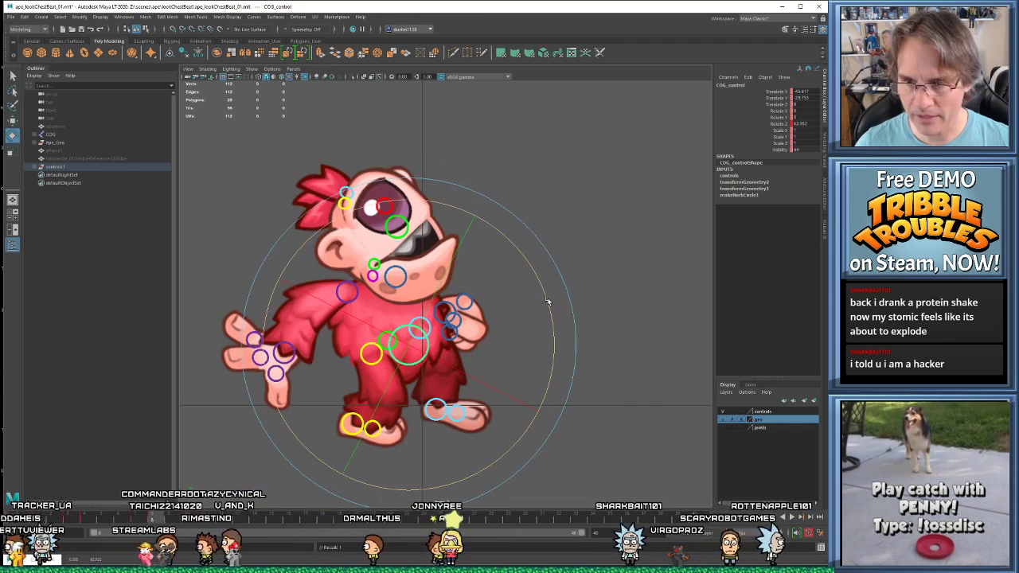
- Raise the rear hand control slightly at frame 8, stepping through the earlier frames to check the fist against the chest
{"action": "key", "text": "w"}
{"action": "left_click", "coordinate": [448, 306]}
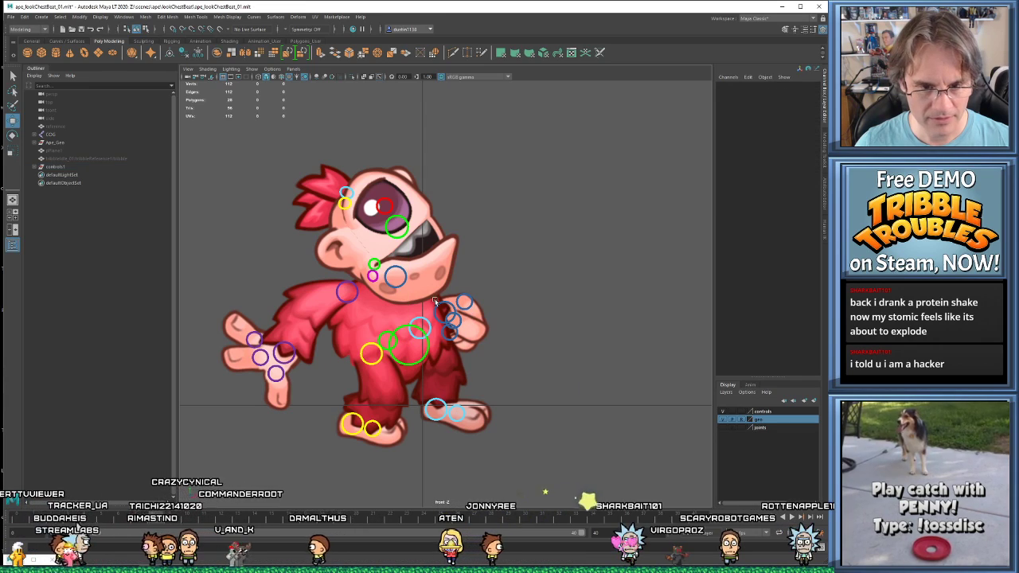
{"action": "left_click", "coordinate": [448, 309]}
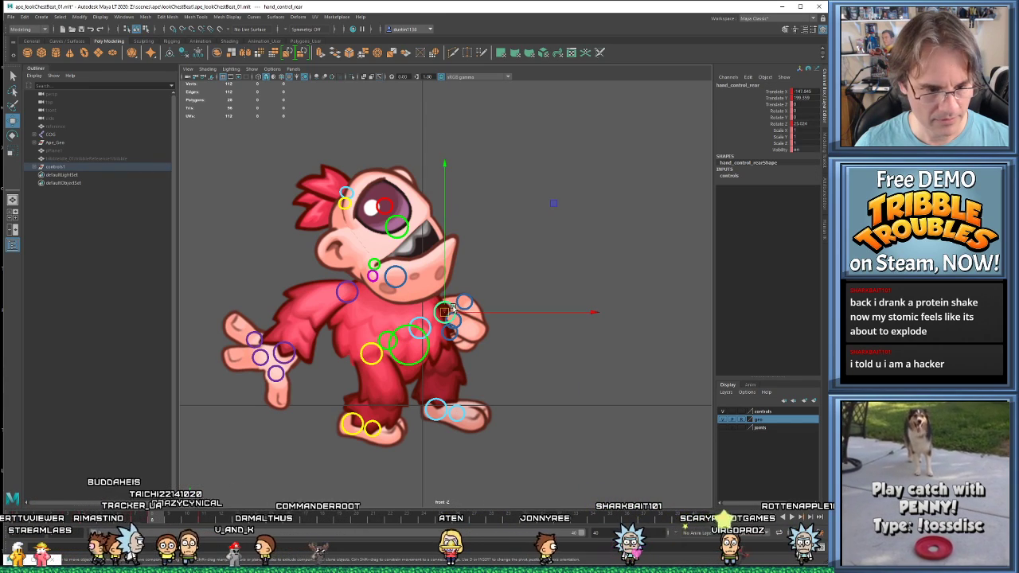
{"action": "key", "text": "alt+comma"}
{"action": "key", "text": "alt+comma"}
{"action": "key", "text": "alt+period"}
{"action": "key", "text": "alt+period"}
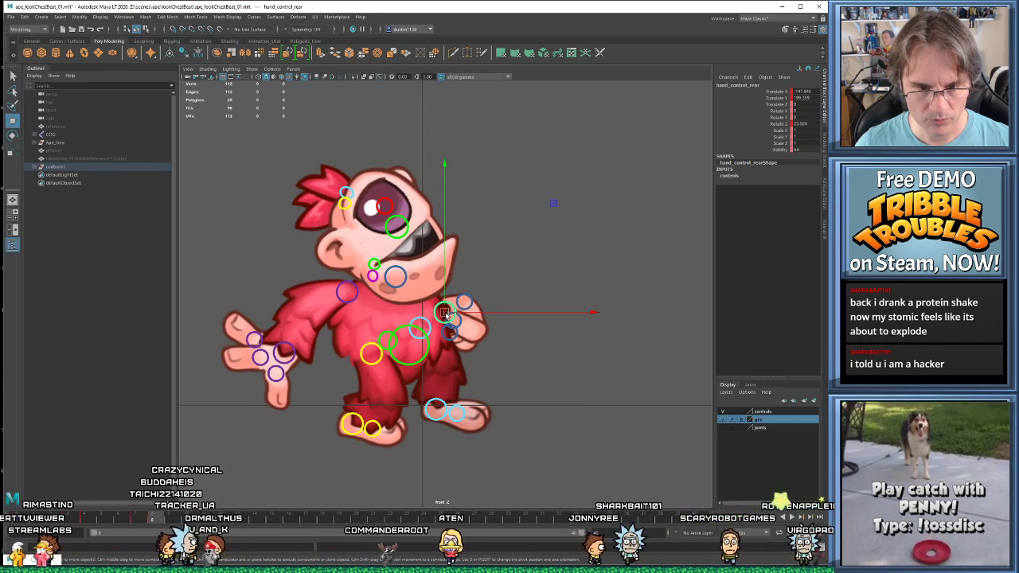
{"action": "key", "text": "alt+comma"}
{"action": "key", "text": "alt+comma"}
{"action": "key", "text": "alt+period"}
{"action": "key", "text": "alt+period"}
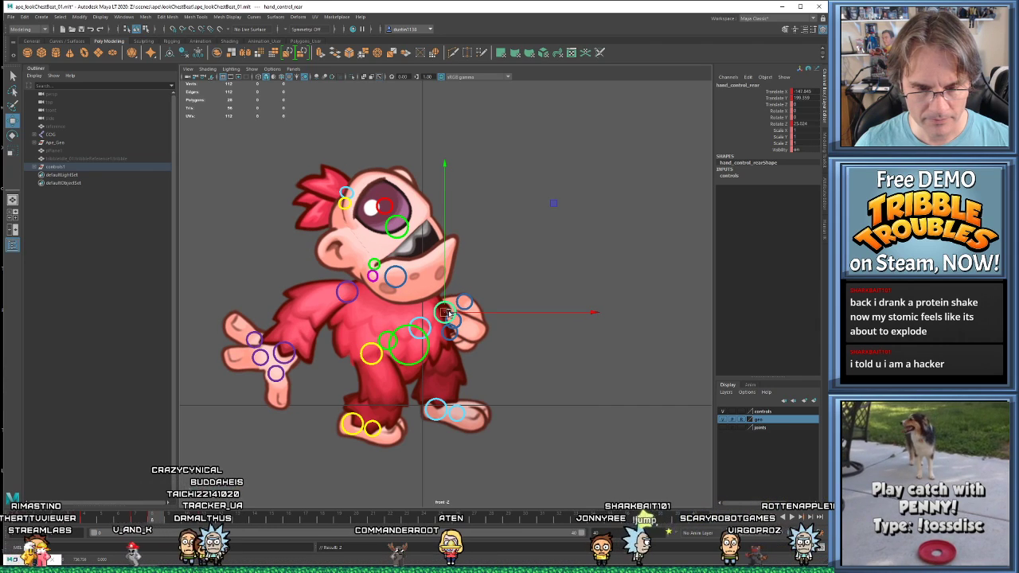
{"action": "key", "text": "alt+comma"}
{"action": "key", "text": "alt+comma"}
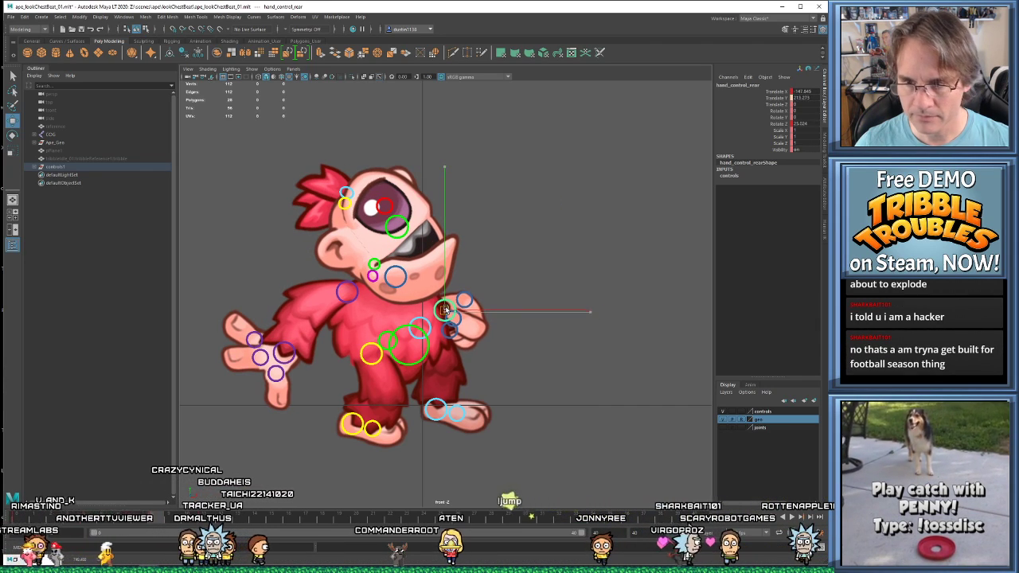
{"action": "key", "text": "alt+comma"}
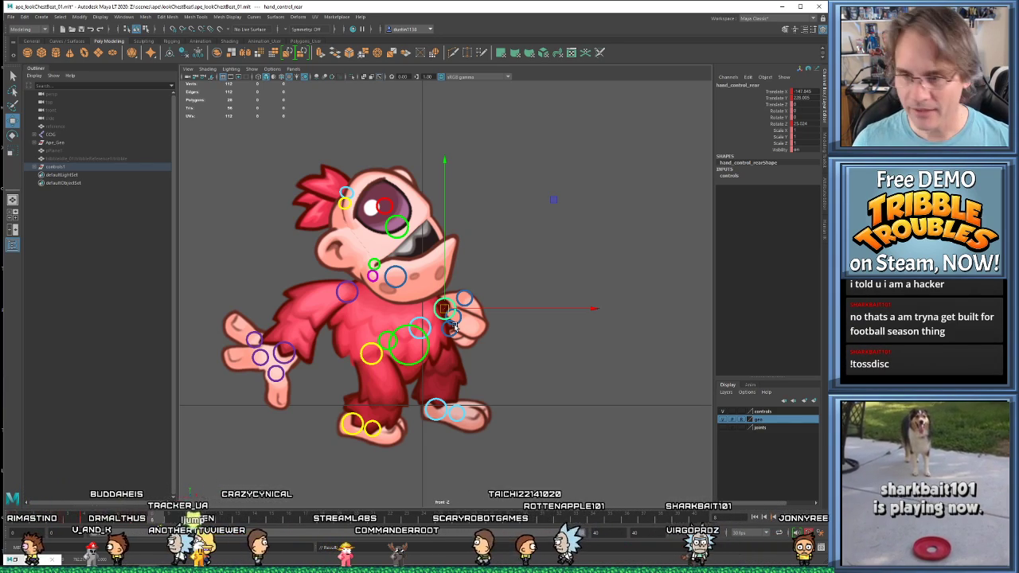
{"action": "key", "text": "comma"}
{"action": "key", "text": "comma"}
{"action": "key", "text": "period"}
{"action": "key", "text": "period"}
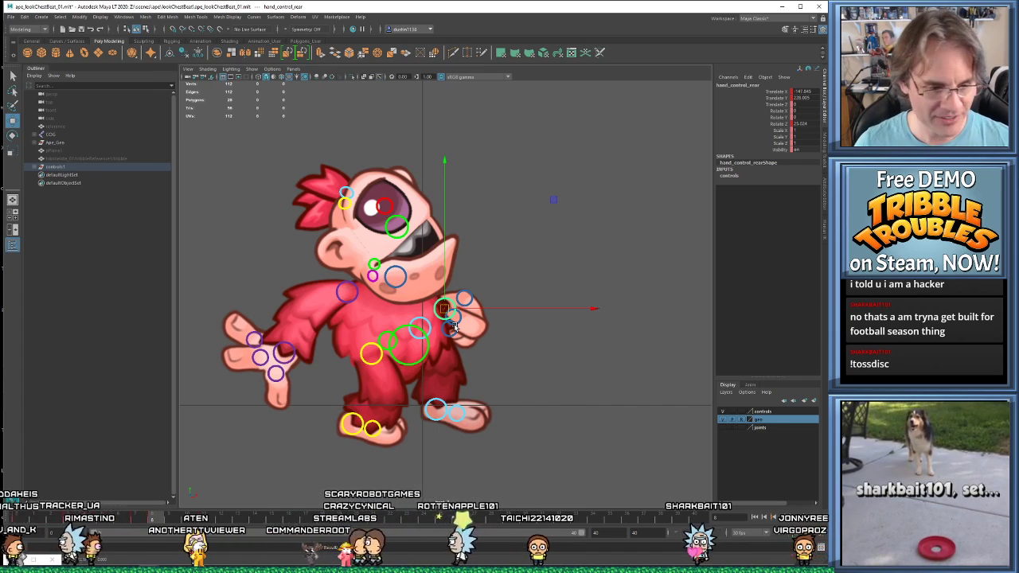
- Move the rear hand control out in front of the body at frame 11 and rotate the fist upward, comparing with frame 8
{"action": "key", "text": "period"}
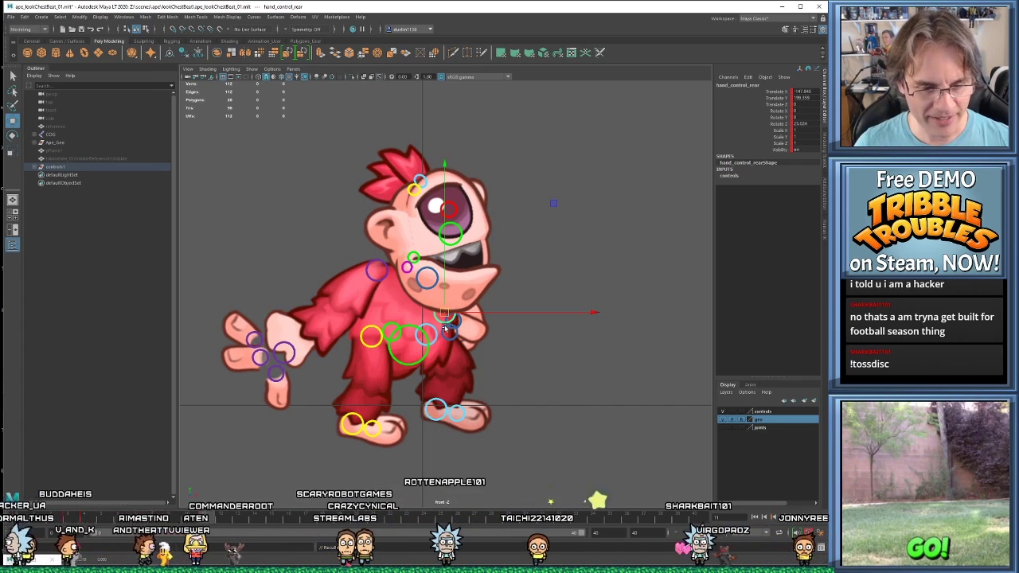
{"action": "left_click_drag", "start_coordinate": [443, 318], "coordinate": [507, 317]}
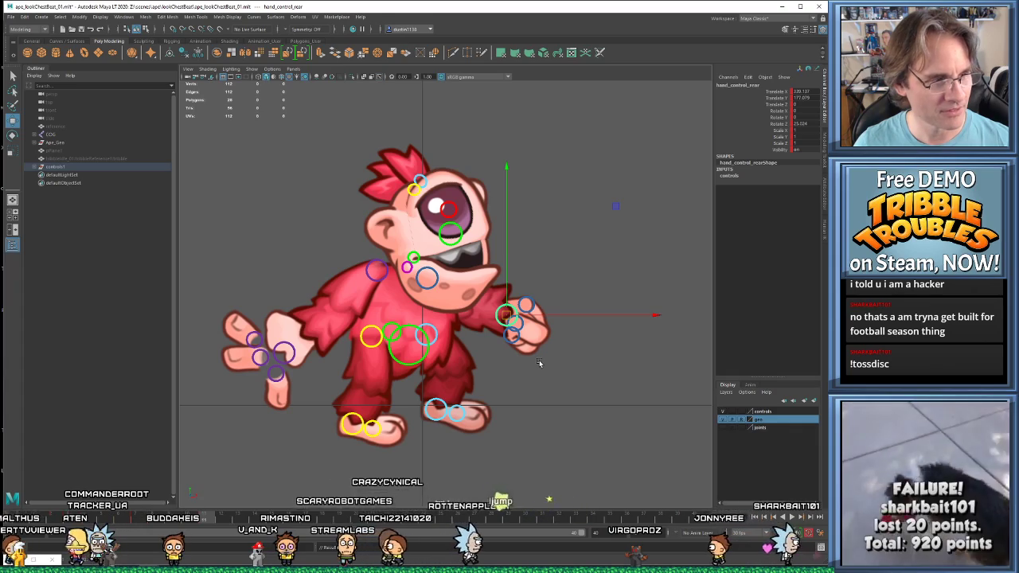
{"action": "key", "text": "e"}
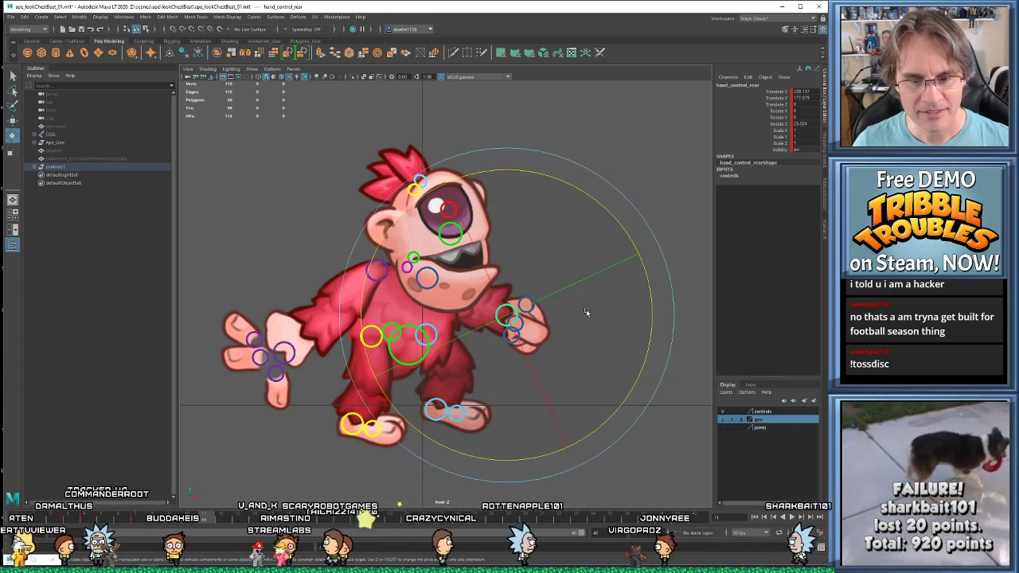
{"action": "left_click_drag", "start_coordinate": [653, 309], "coordinate": [620, 218]}
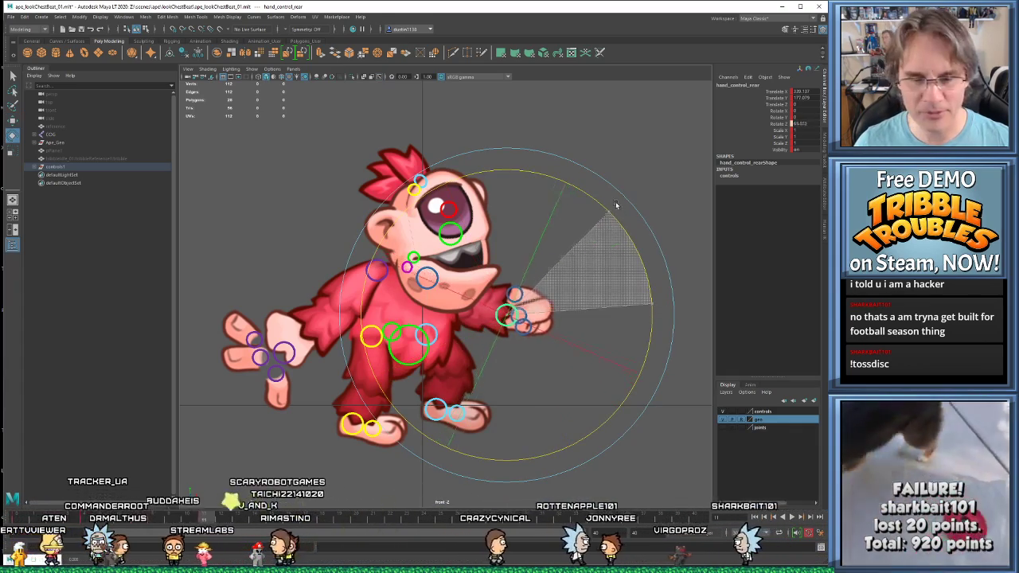
{"action": "key", "text": "ctrl+z"}
{"action": "key", "text": "ctrl+z"}
{"action": "key", "text": "w"}
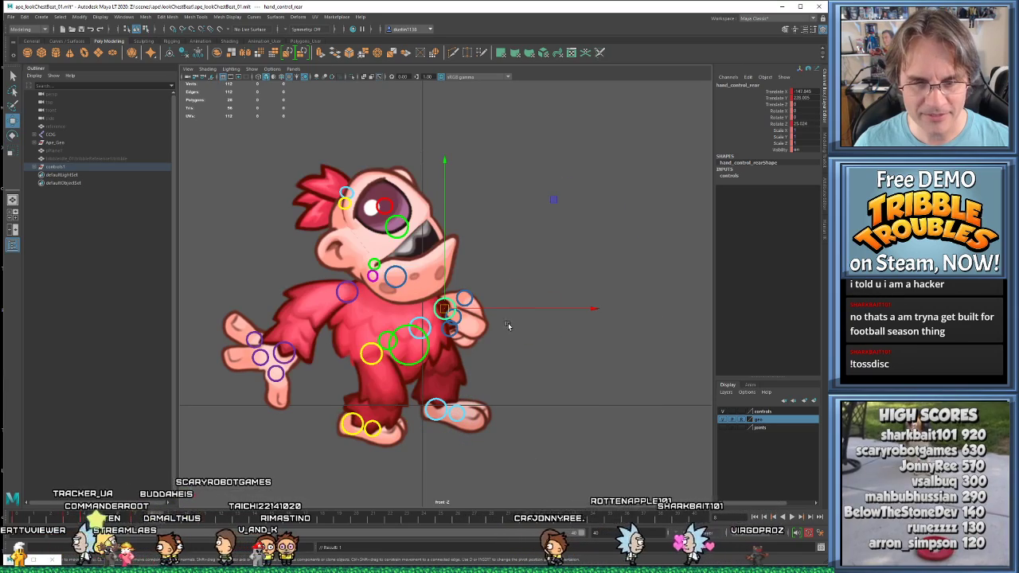
{"action": "key", "text": "shift+z"}
{"action": "key", "text": "shift+z"}
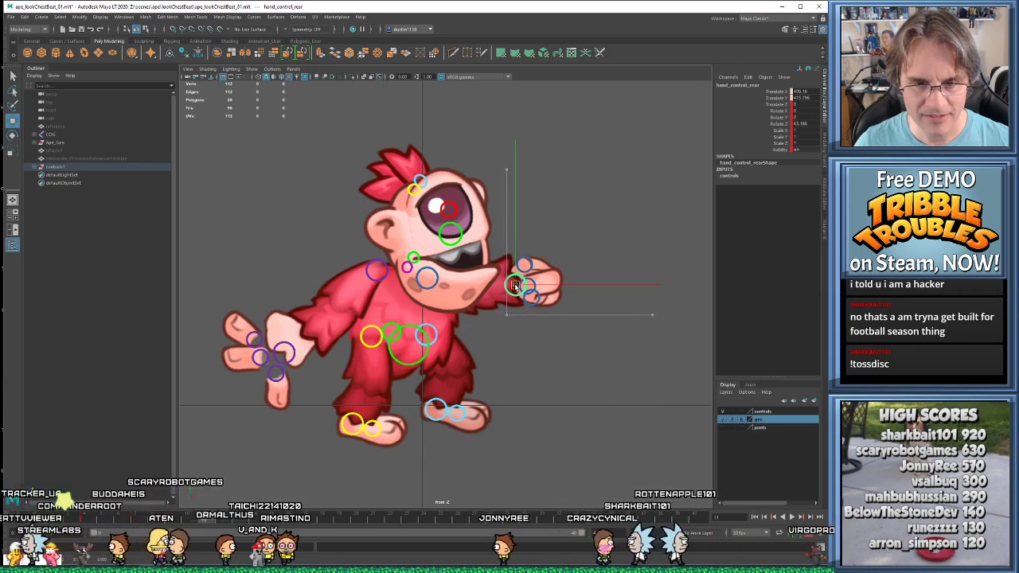
{"action": "left_click", "coordinate": [514, 285]}
- Shift the head control back toward the body at frame 11 and rotate the head slightly downward
{"action": "left_click", "coordinate": [410, 272]}
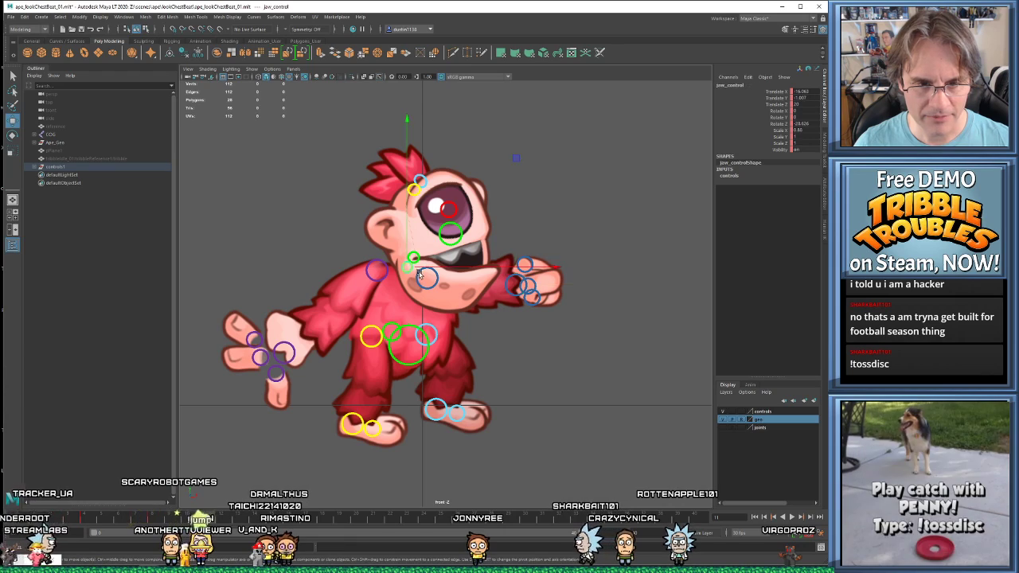
{"action": "left_click_drag", "start_coordinate": [417, 261], "coordinate": [395, 256]}
{"action": "key", "text": "e"}
{"action": "left_click_drag", "start_coordinate": [533, 277], "coordinate": [517, 299]}
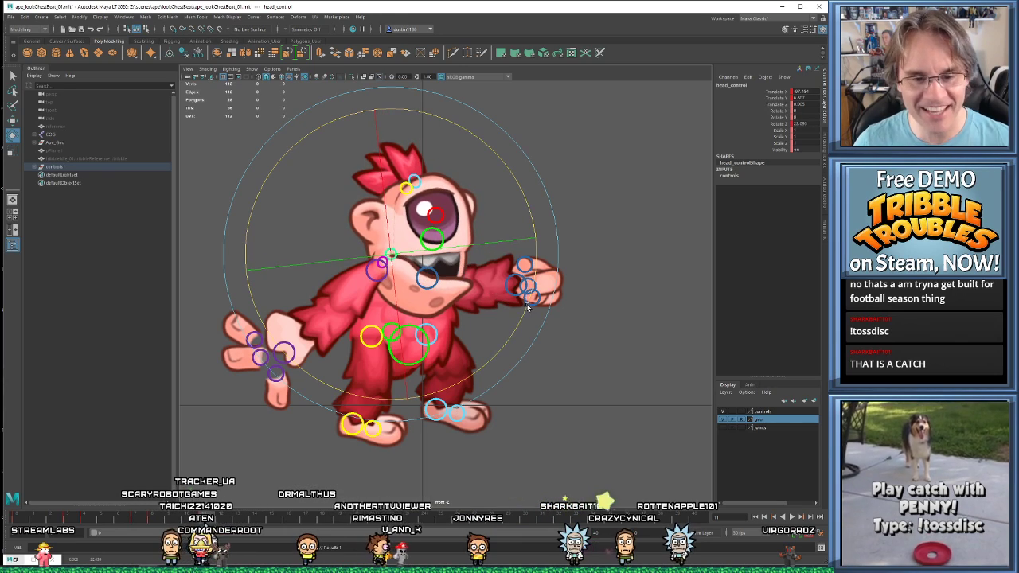
{"action": "key", "text": "w"}
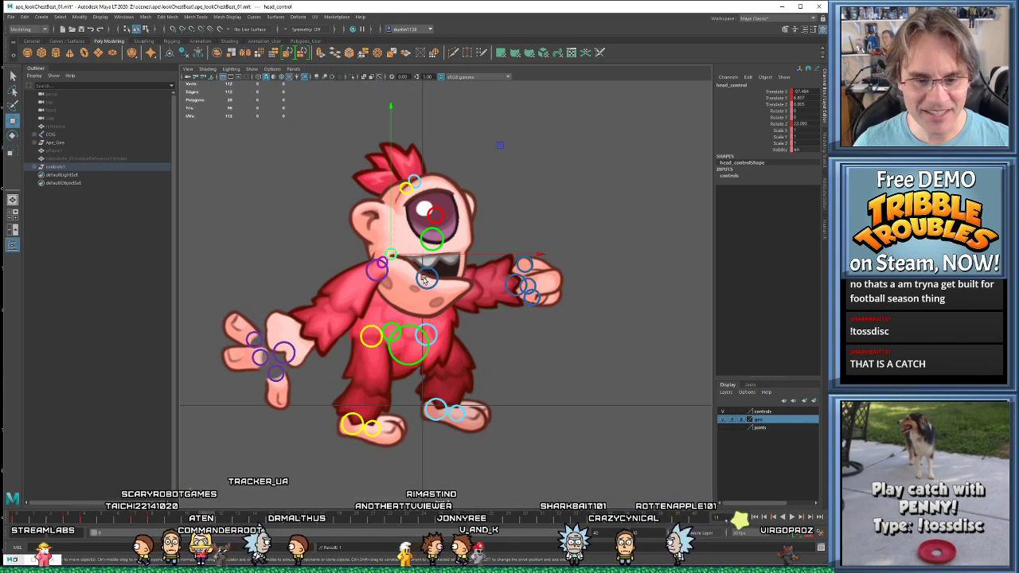
- Compare the rear arm between frames 8 and 11 and move the front shoulder control down and back at frame 11
{"action": "left_click", "coordinate": [427, 278]}
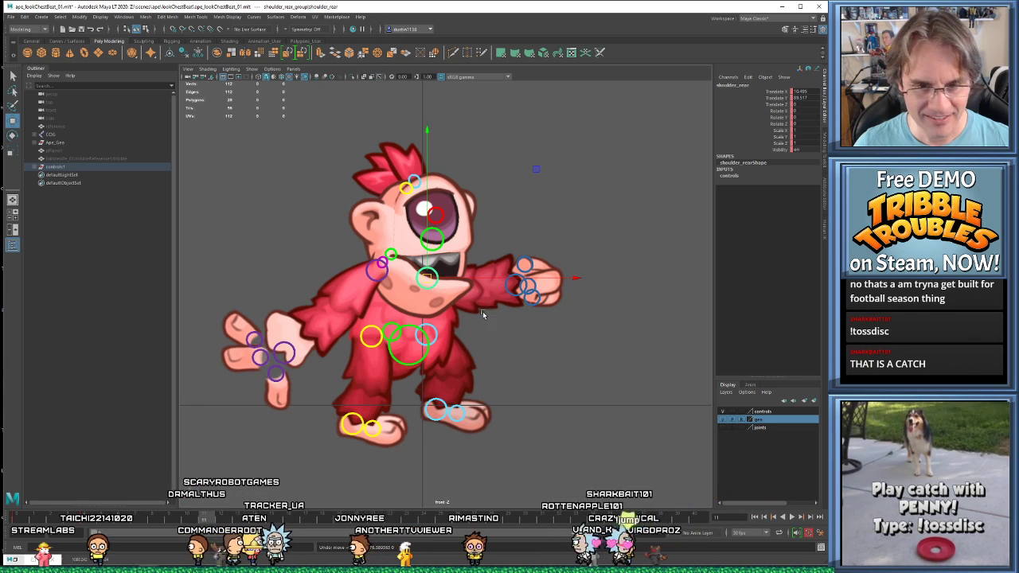
{"action": "left_click", "coordinate": [516, 294]}
{"action": "key", "text": "."}
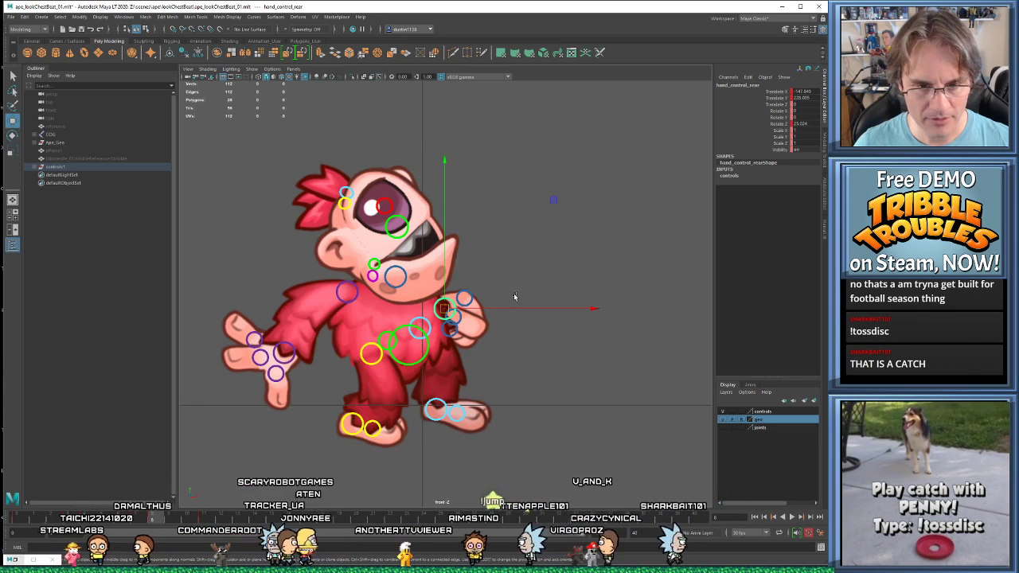
{"action": "key", "text": "."}
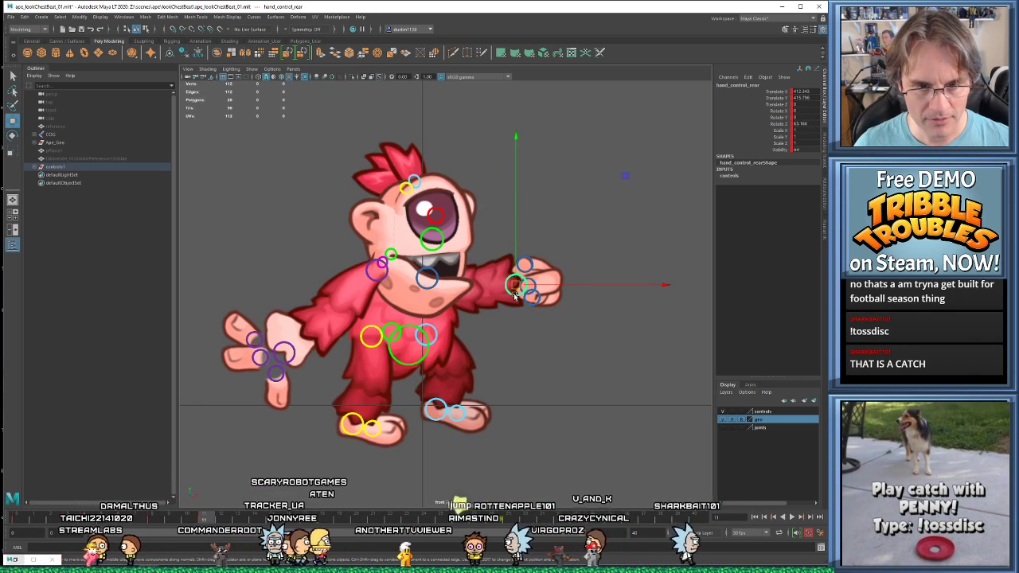
{"action": "left_click", "coordinate": [379, 280]}
{"action": "left_click_drag", "start_coordinate": [380, 274], "coordinate": [367, 293]}
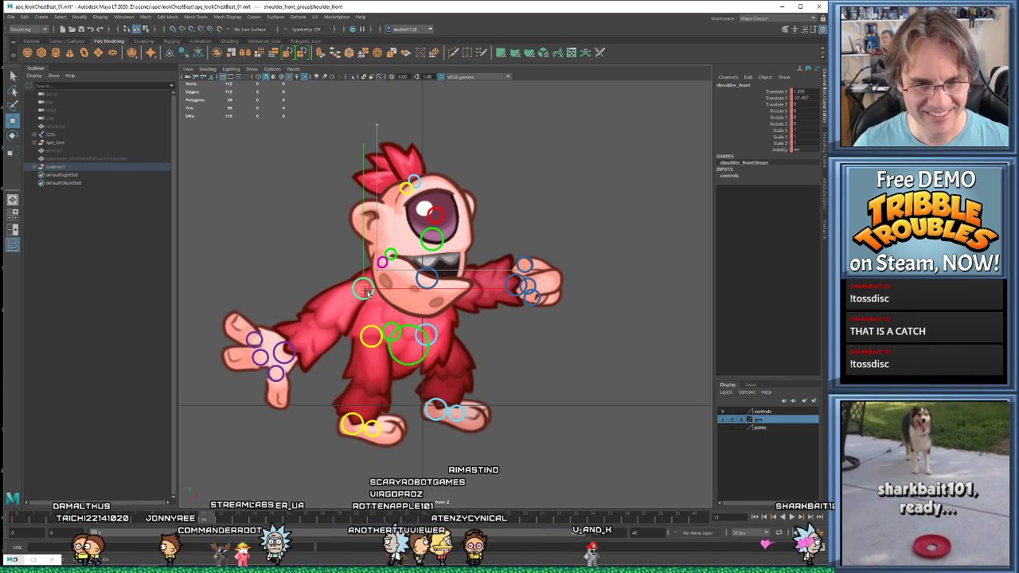
- Rotate the front hand control at frame 7 so the fingers point downward behind the body
{"action": "left_click", "coordinate": [285, 352]}
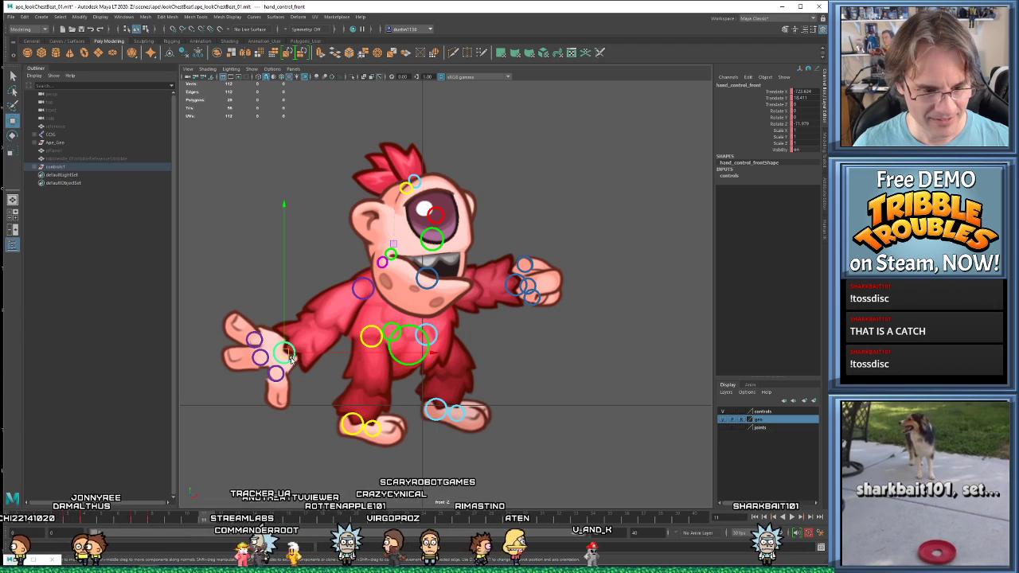
{"action": "left_click_drag", "start_coordinate": [292, 360], "coordinate": [255, 353]}
{"action": "key", "text": "e"}
{"action": "key", "text": "w"}
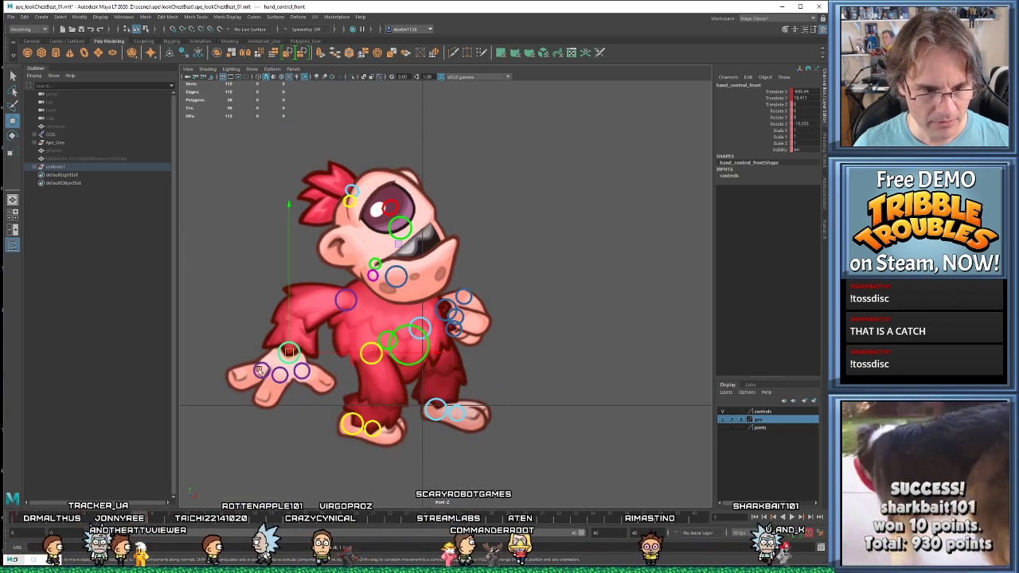
- Reposition the front hand's pinky at frame 7 and rotate the pinky and thumb in against the index finger
{"action": "left_click", "coordinate": [263, 370]}
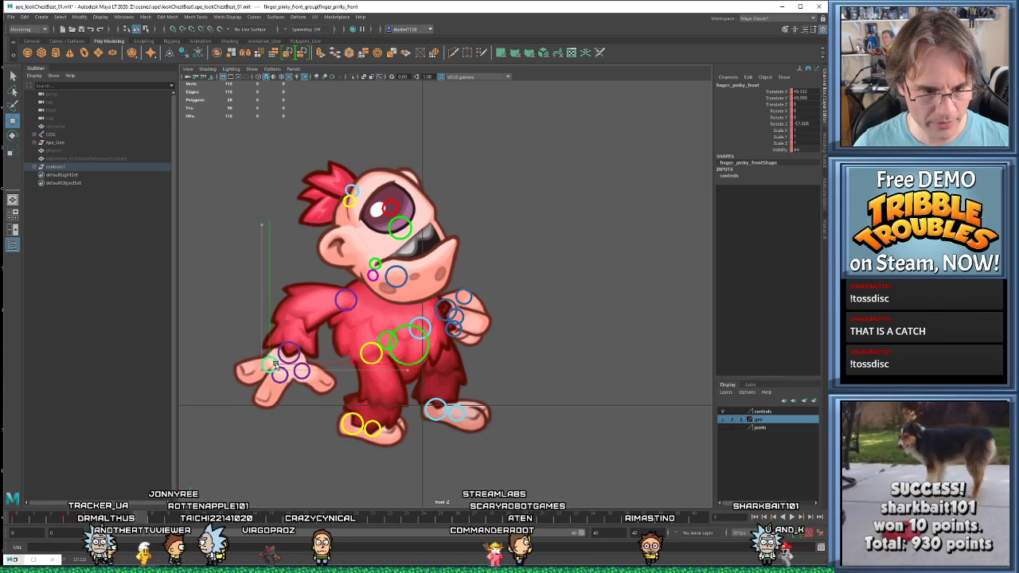
{"action": "key", "text": "e"}
{"action": "left_click_drag", "start_coordinate": [330, 416], "coordinate": [402, 349]}
{"action": "key", "text": "w"}
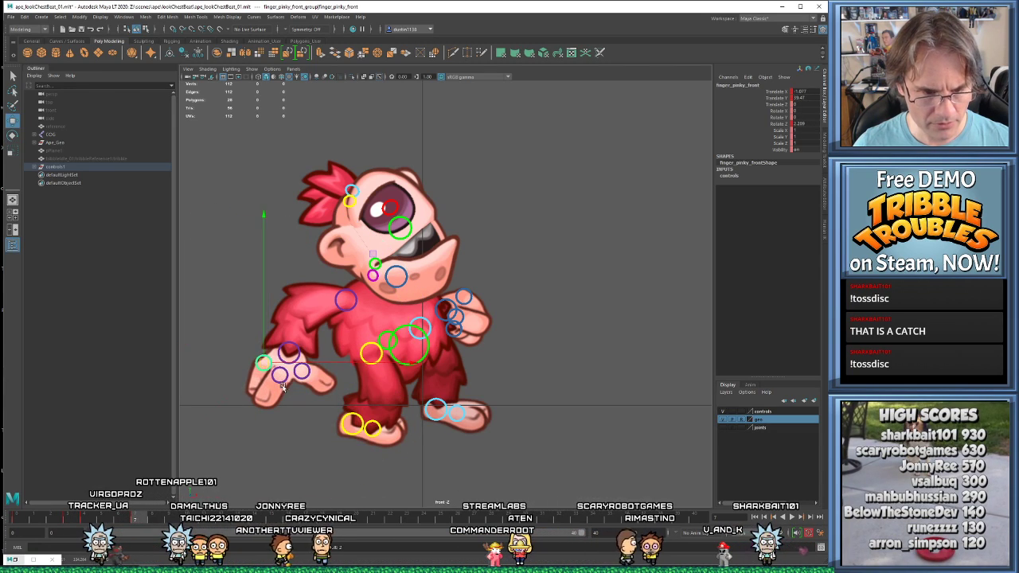
{"action": "left_click", "coordinate": [282, 370]}
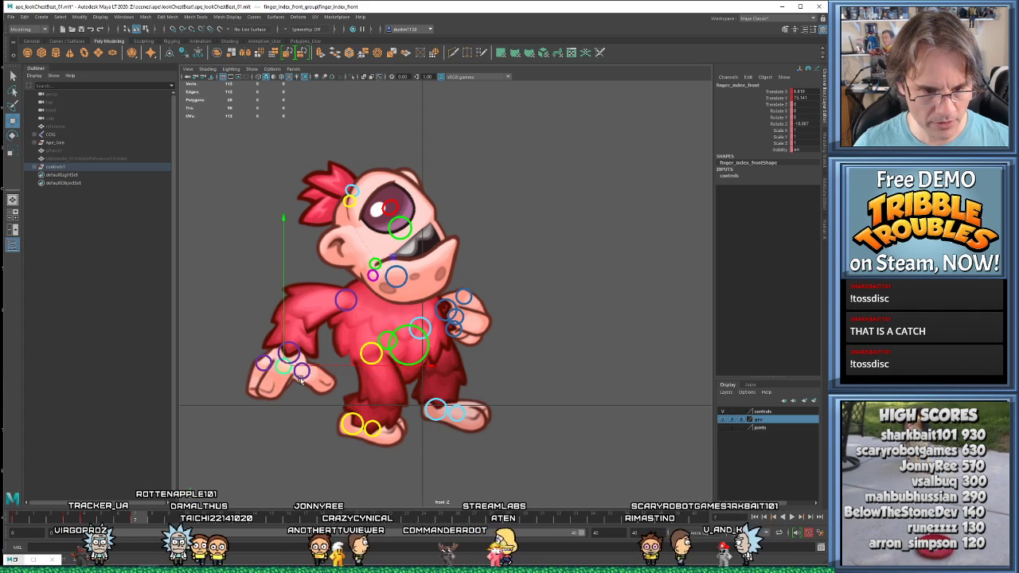
{"action": "left_click", "coordinate": [302, 373]}
{"action": "key", "text": "e"}
{"action": "left_click_drag", "start_coordinate": [434, 375], "coordinate": [302, 475]}
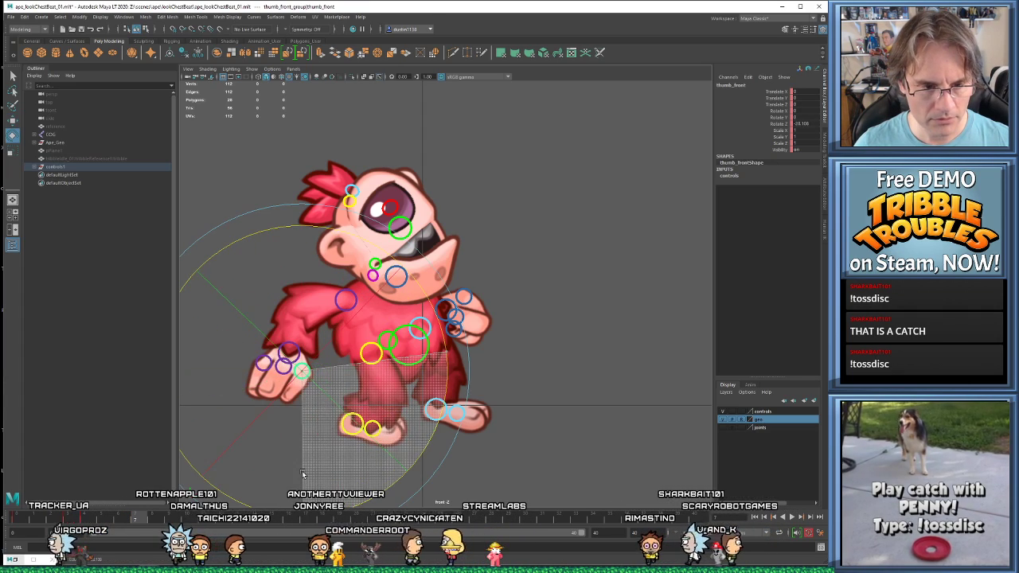
- Nudge the front hand's index finger and pinky controls at frame 7 to tighten the closed hand
{"action": "left_click", "coordinate": [284, 373]}
{"action": "key", "text": "w"}
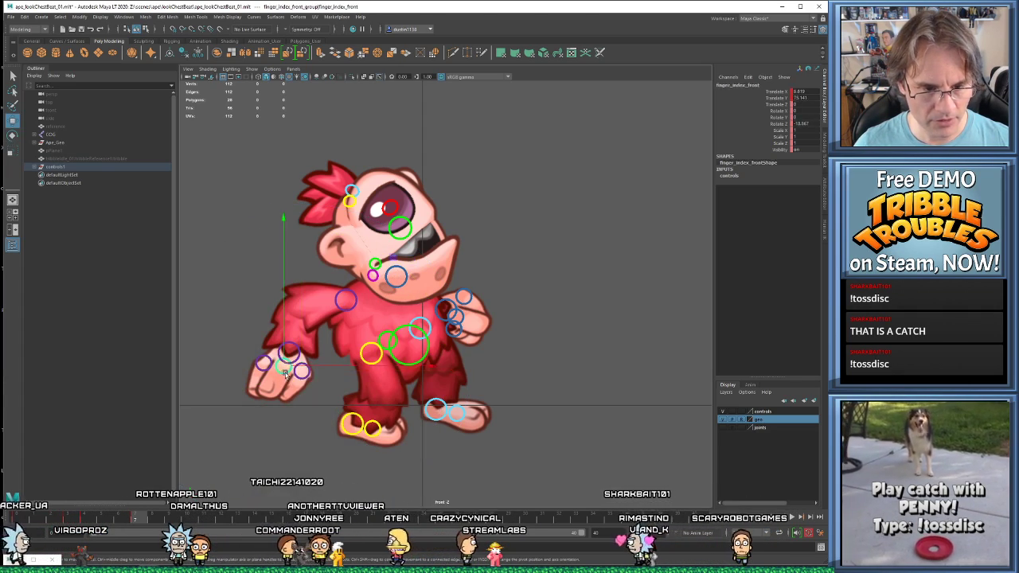
{"action": "left_click_drag", "start_coordinate": [284, 374], "coordinate": [280, 394]}
{"action": "key", "text": "e"}
{"action": "key", "text": "w"}
{"action": "left_click", "coordinate": [262, 363]}
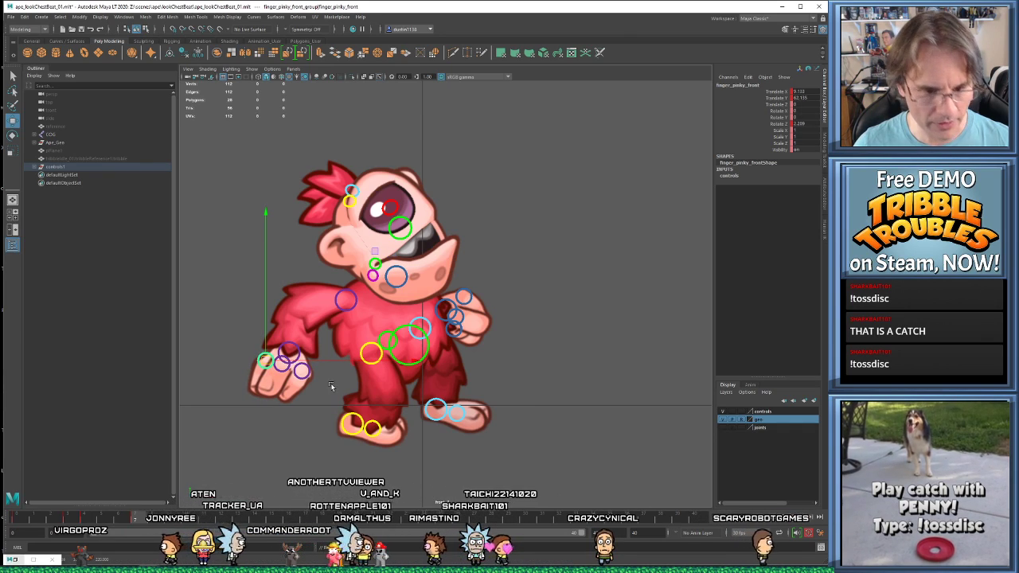
- Move the front hand control forward and up onto the belly at frame 11 and rotate it to about 95 degrees
{"action": "left_click", "coordinate": [265, 360]}
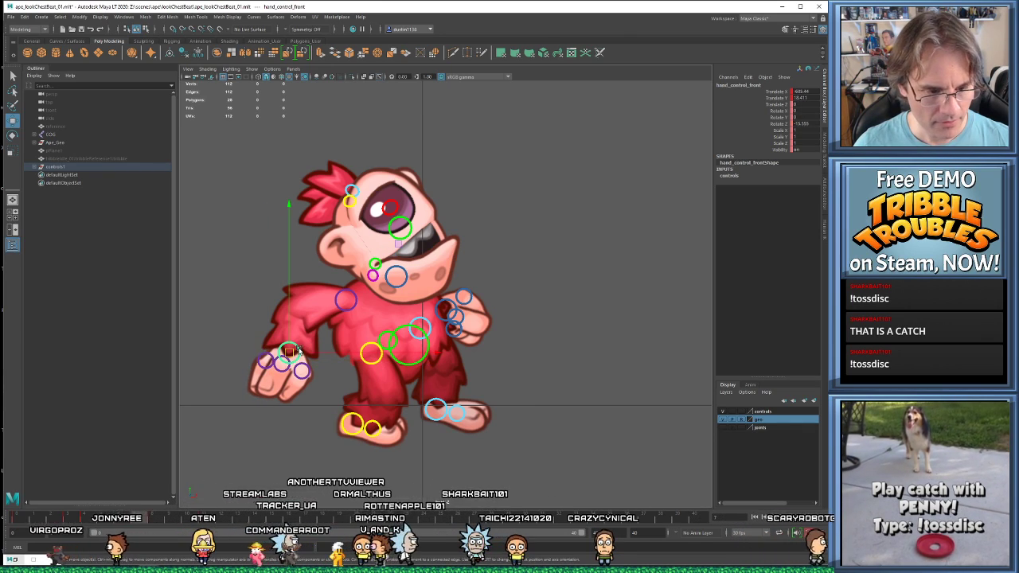
{"action": "key", "text": "period"}
{"action": "key", "text": "period"}
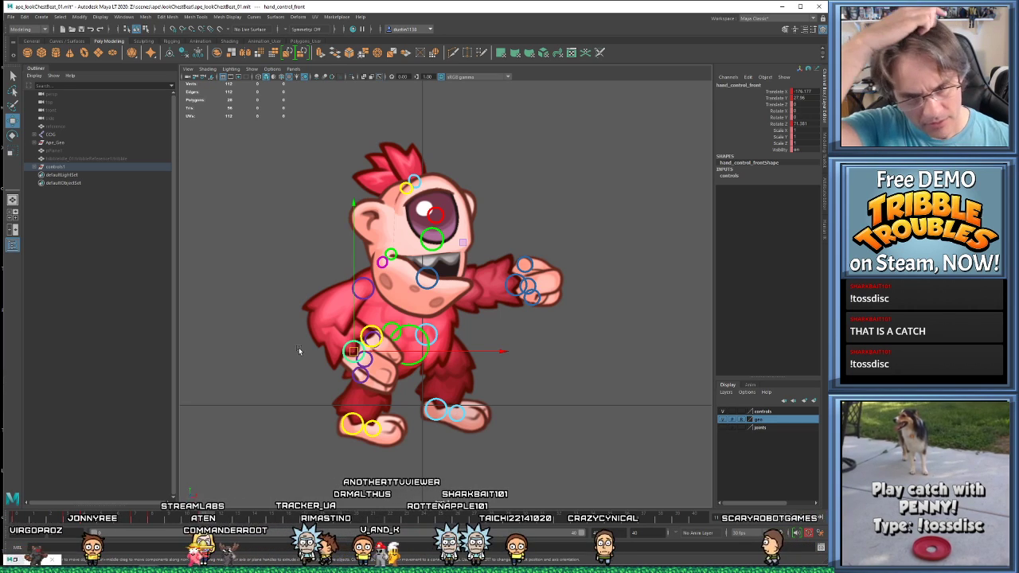
{"action": "left_click_drag", "start_coordinate": [353, 350], "coordinate": [371, 342]}
{"action": "key", "text": "e"}
{"action": "left_click_drag", "start_coordinate": [467, 444], "coordinate": [500, 398]}
{"action": "key", "text": "w"}
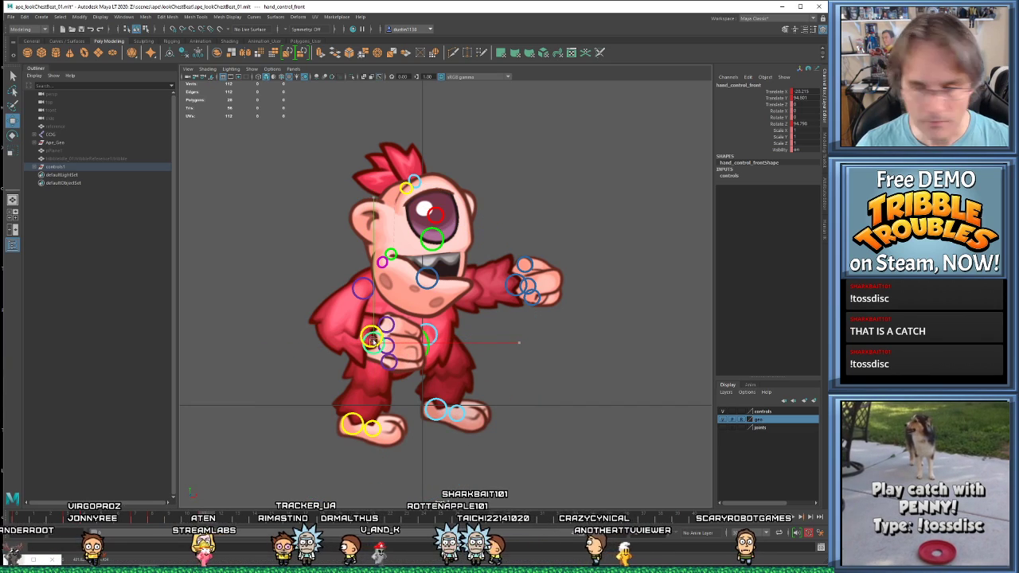
{"action": "left_click_drag", "start_coordinate": [372, 341], "coordinate": [386, 343]}
- Shift the front shoulder control slightly back and down at frame 11
{"action": "left_click", "coordinate": [362, 288]}
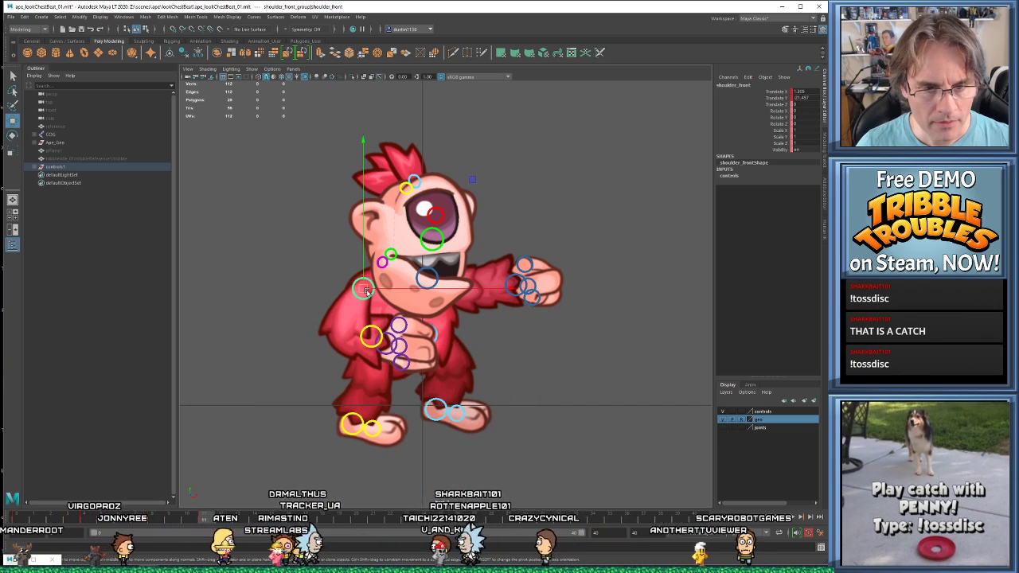
{"action": "left_click_drag", "start_coordinate": [363, 288], "coordinate": [354, 293]}
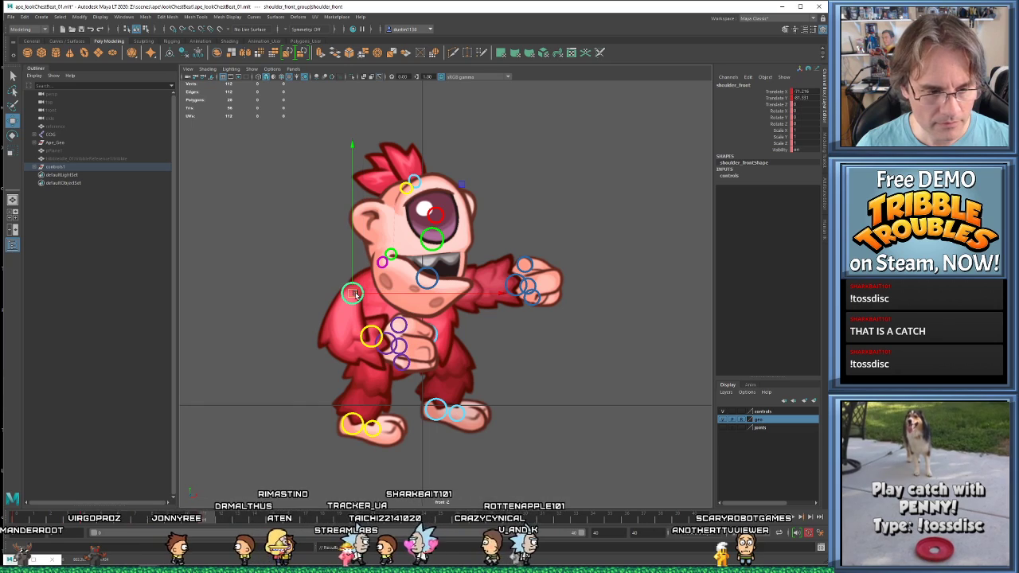
{"action": "left_click", "coordinate": [384, 353]}
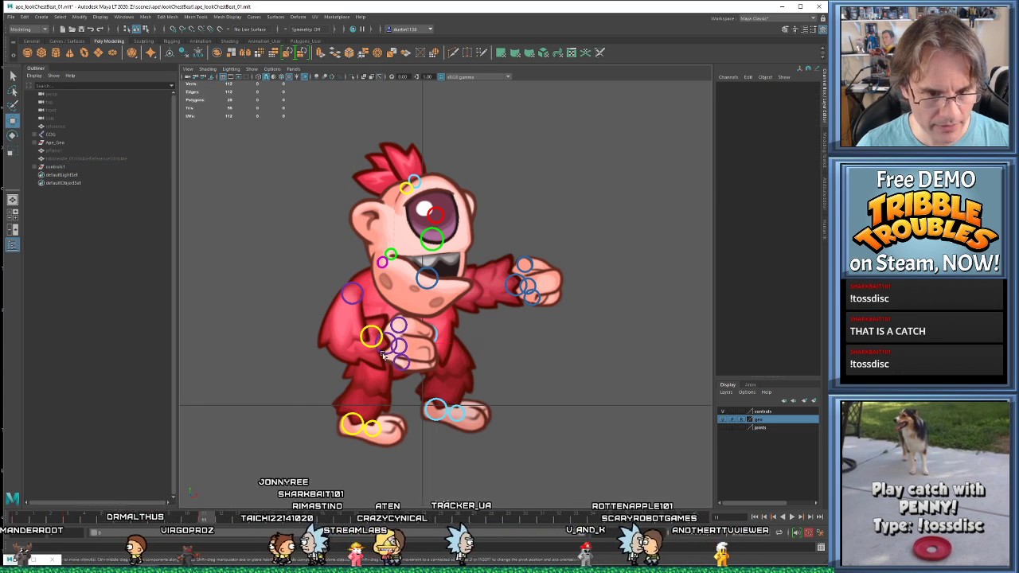
{"action": "left_click", "coordinate": [385, 352]}
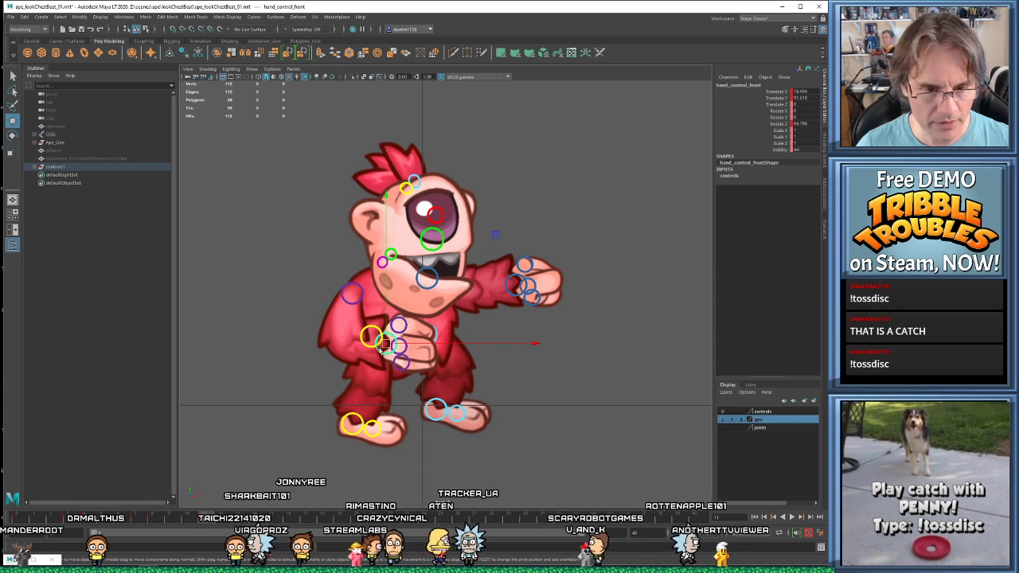
- Copy the front shoulder control's frame 4 position to frames 7 and 8
{"action": "left_click", "coordinate": [355, 304]}
{"action": "key", "text": "comma"}
{"action": "left_click", "coordinate": [88, 514]}
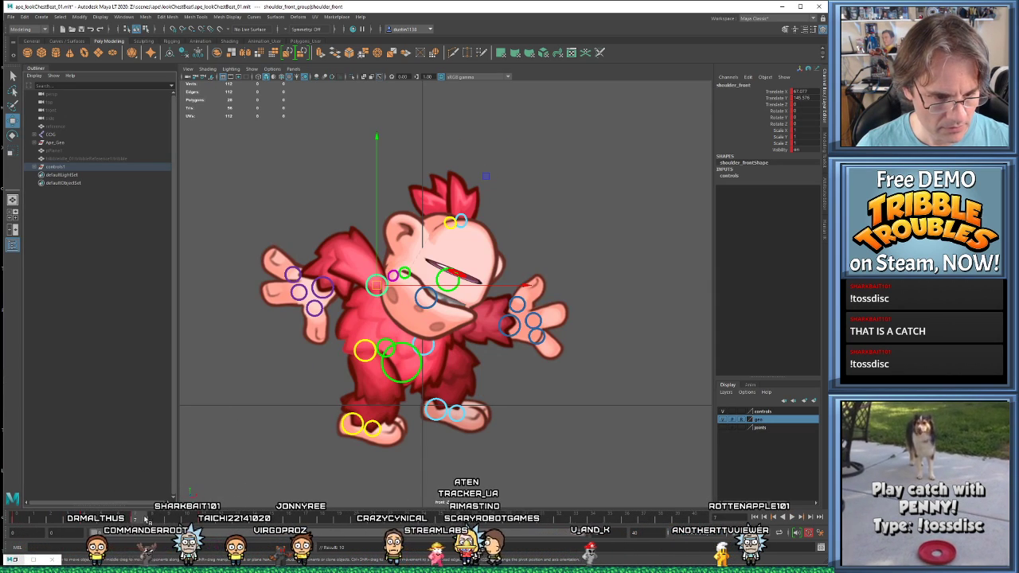
{"action": "key", "text": "period"}
{"action": "key", "text": "comma"}
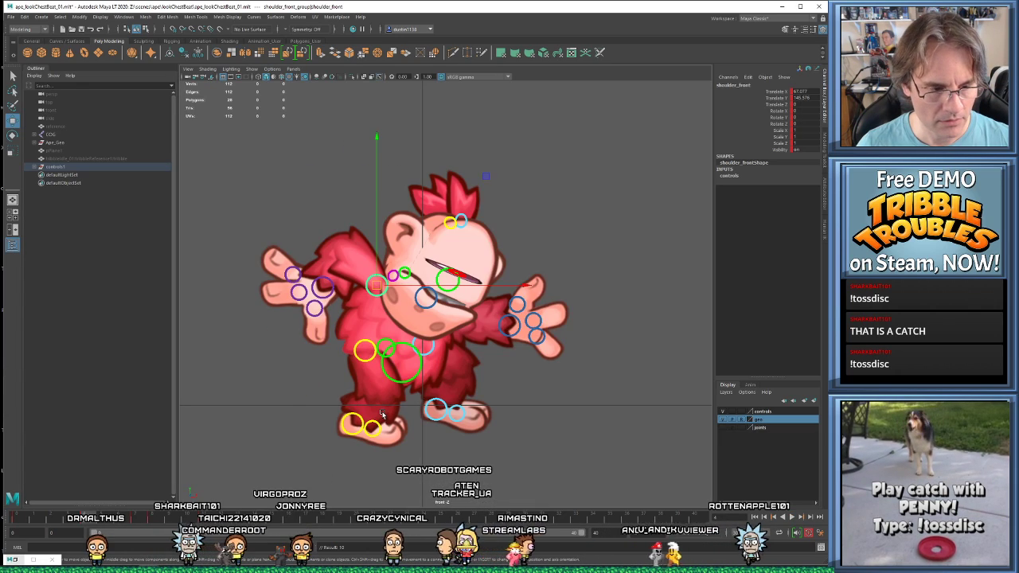
{"action": "key", "text": "period"}
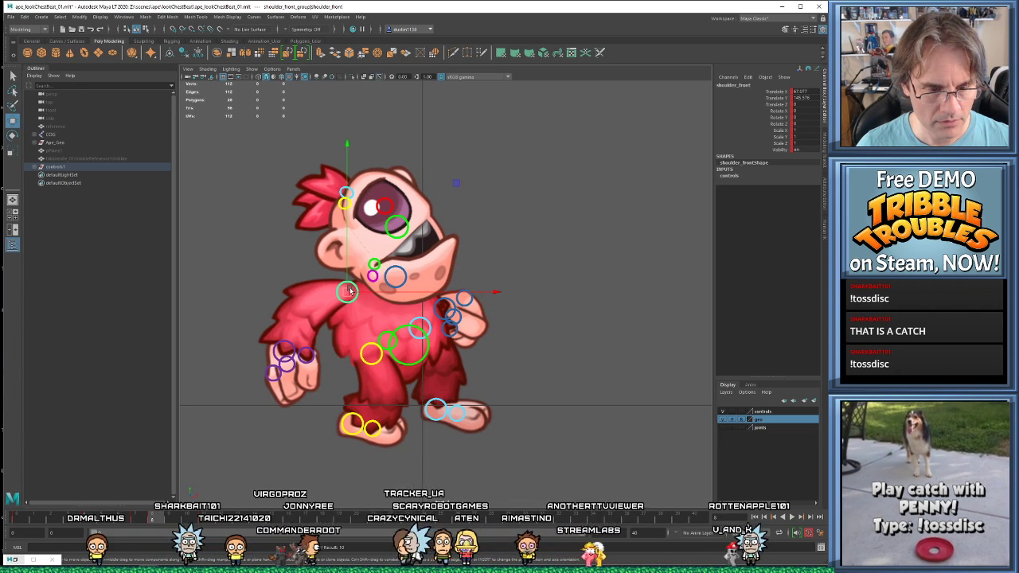
{"action": "key", "text": "comma"}
- Rotate the front hand control at frames 7 and 8 so the fingers swing further back behind the body
{"action": "left_click", "coordinate": [299, 357]}
{"action": "key", "text": "period"}
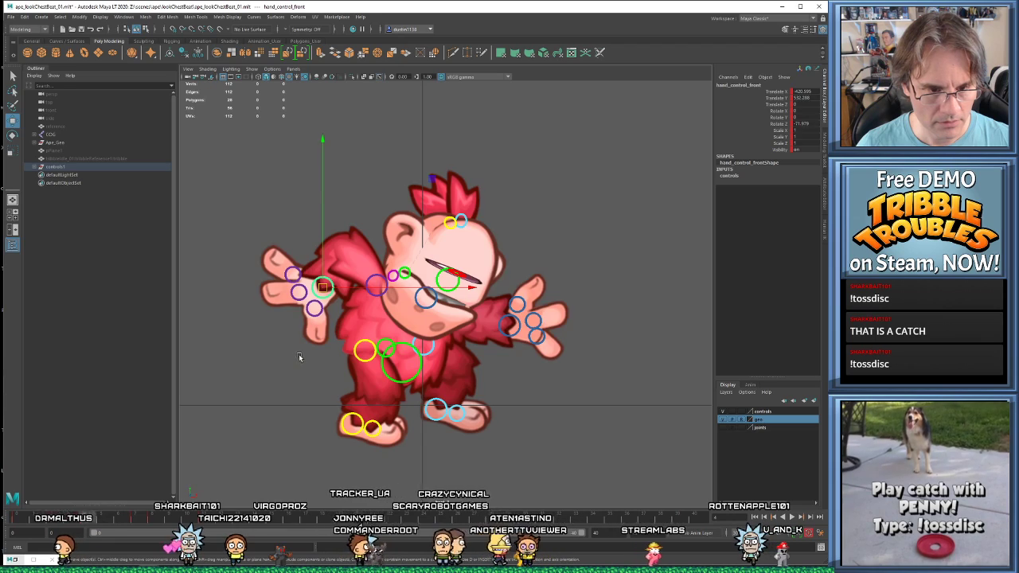
{"action": "key", "text": "period"}
{"action": "key", "text": "e"}
{"action": "left_click_drag", "start_coordinate": [392, 437], "coordinate": [317, 480]}
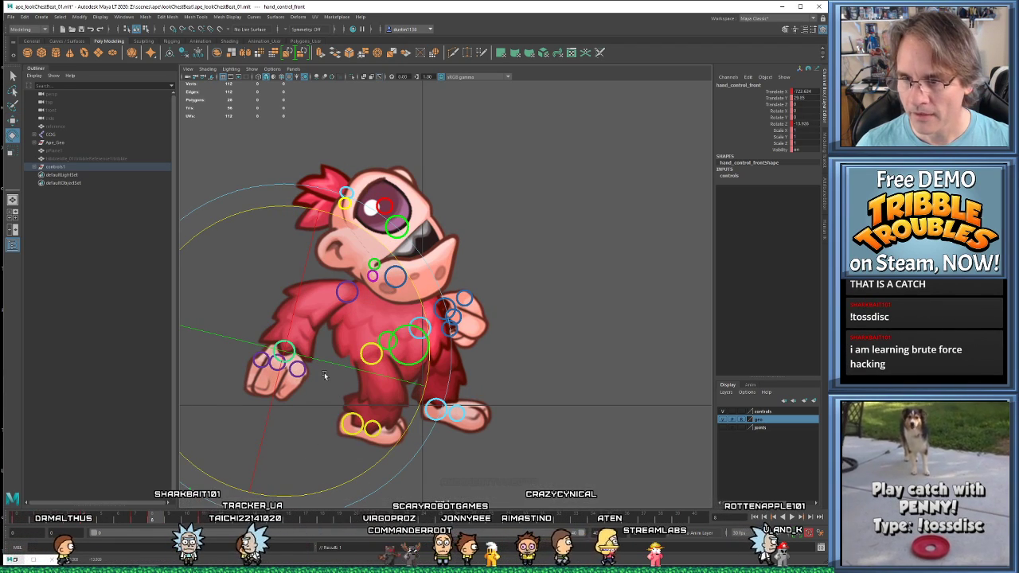
{"action": "key", "text": "comma"}
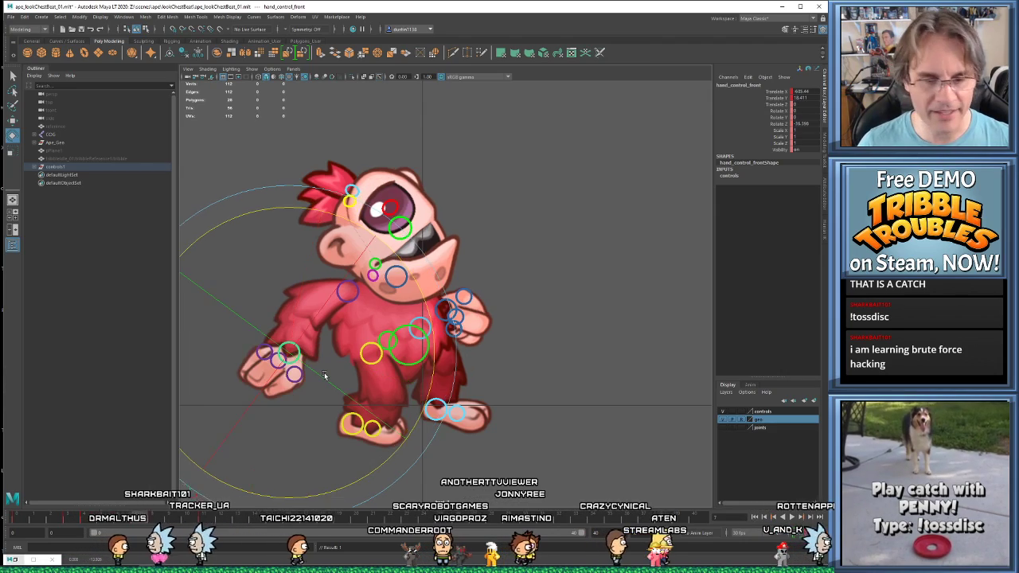
{"action": "key", "text": "period"}
{"action": "key", "text": "comma"}
{"action": "key", "text": "period"}
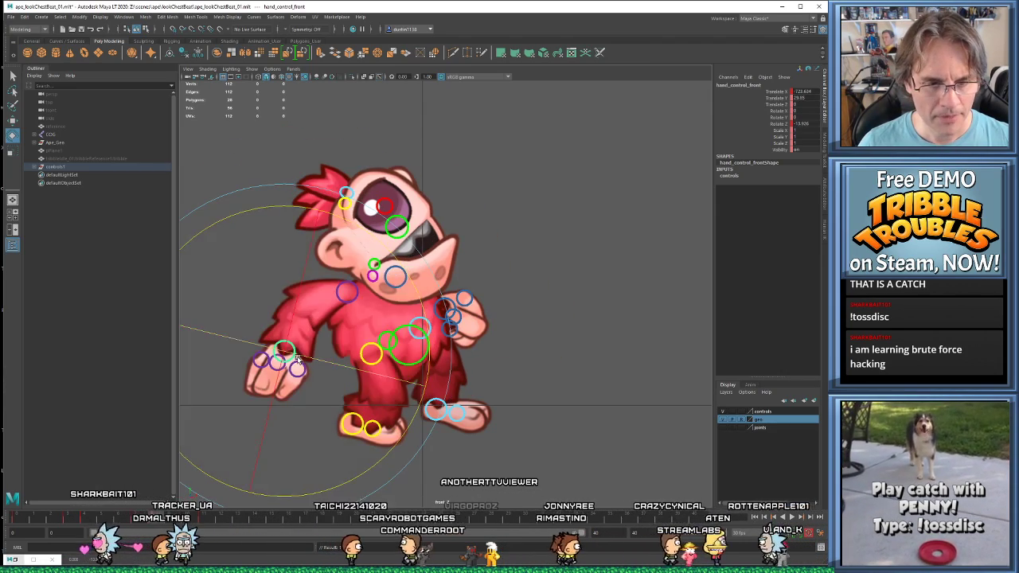
{"action": "key", "text": "comma"}
{"action": "key", "text": "period"}
{"action": "mouse_move", "coordinate": [384, 434]}
{"action": "left_mouse_down"}
{"action": "mouse_move", "coordinate": [356, 455]}
{"action": "mouse_move", "coordinate": [322, 384]}
{"action": "left_mouse_up"}
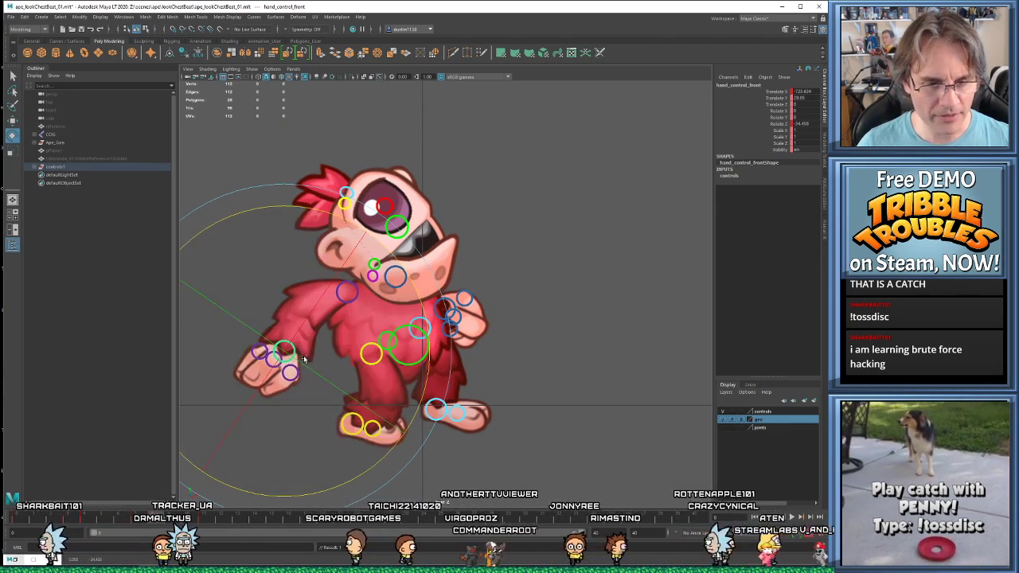
- Move the front hand control slightly further back and down at frame 8
{"action": "key", "text": "w"}
{"action": "key", "text": "period"}
{"action": "key", "text": "comma"}
{"action": "key", "text": "period"}
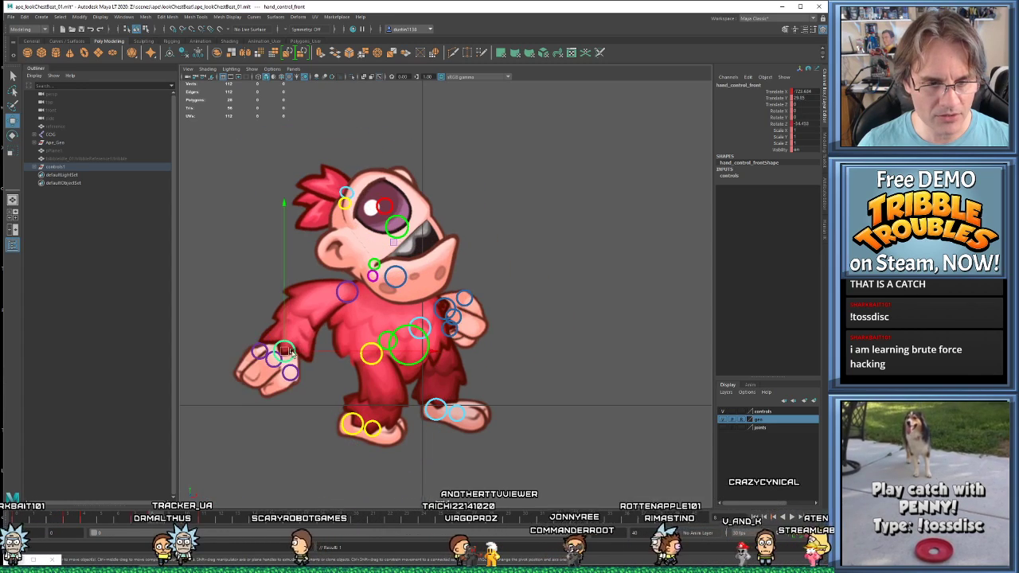
{"action": "left_click_drag", "start_coordinate": [288, 352], "coordinate": [279, 353]}
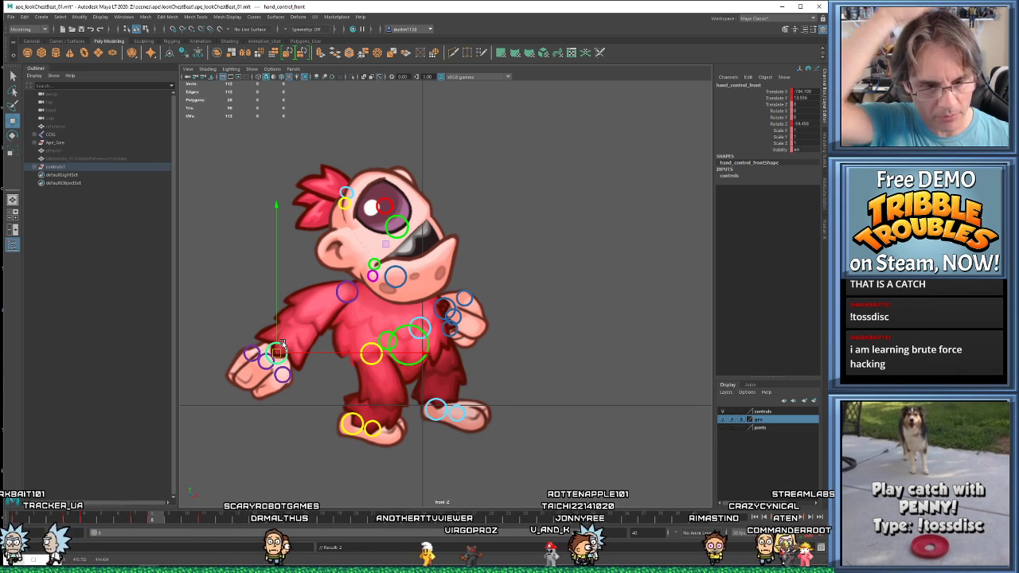
- Review the arm swing and body motion by stepping through the keyed poses and playing back the animation
{"action": "key", "text": "period"}
{"action": "key", "text": "period"}
{"action": "key", "text": "period"}
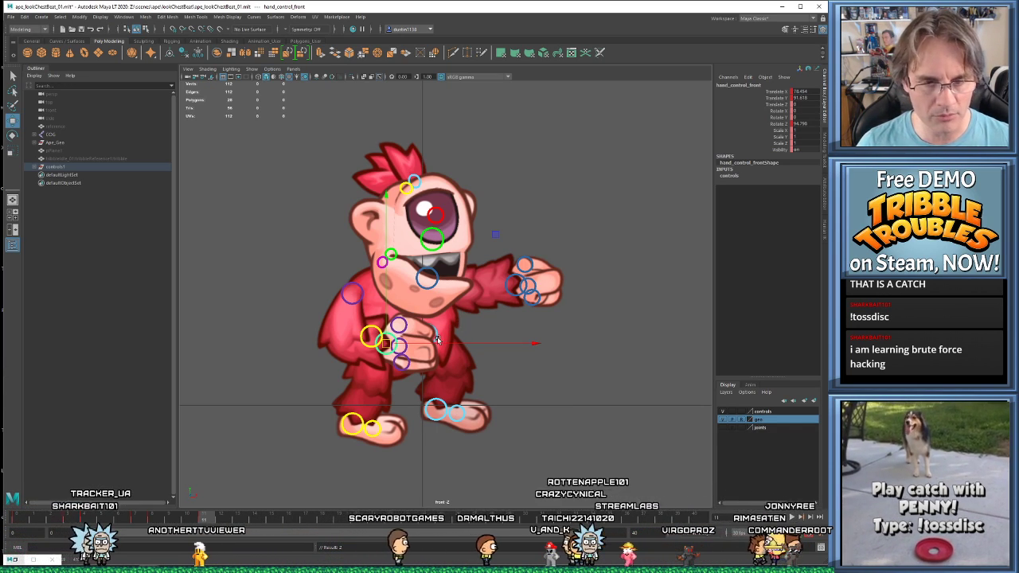
{"action": "key", "text": "period"}
{"action": "key", "text": "period"}
{"action": "key", "text": "alt+v"}
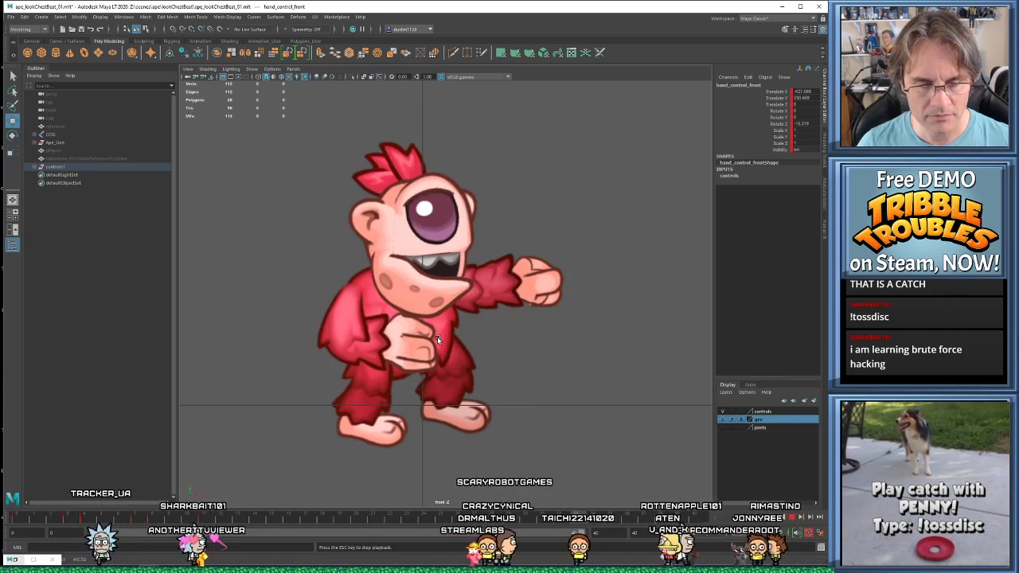
{"action": "key", "text": "alt+v"}
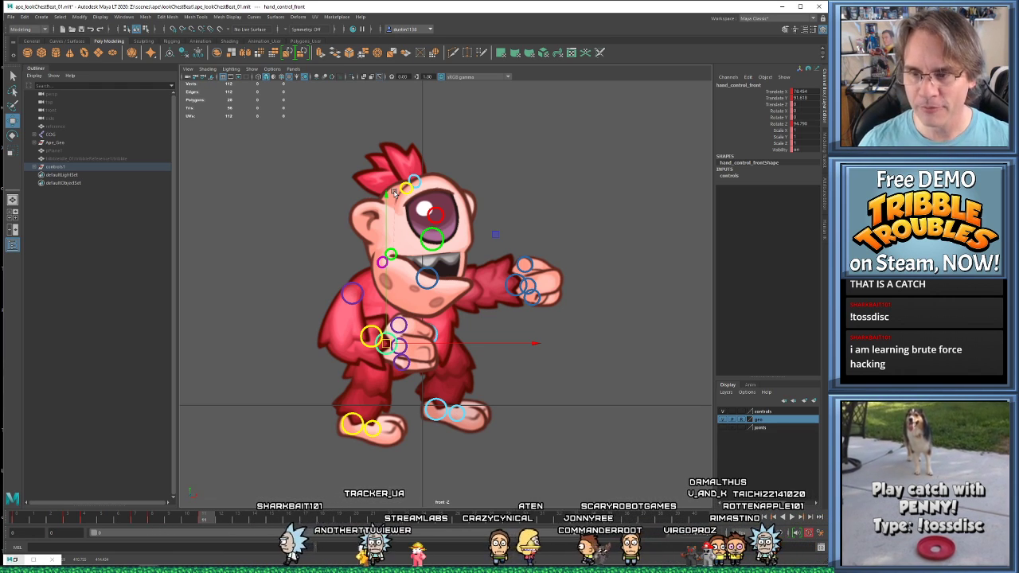
{"action": "key", "text": "alt+v"}
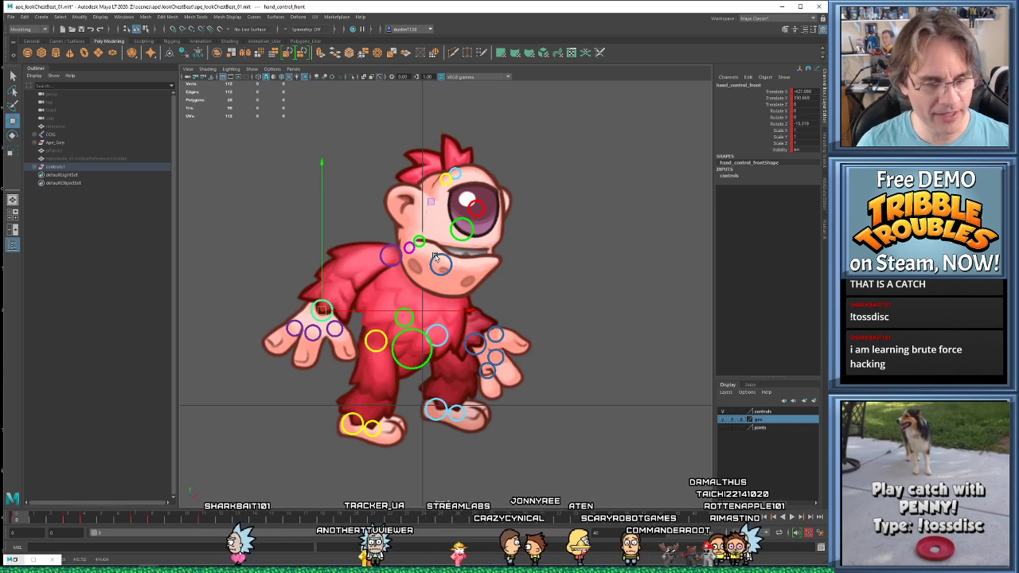
{"action": "key", "text": "alt+v"}
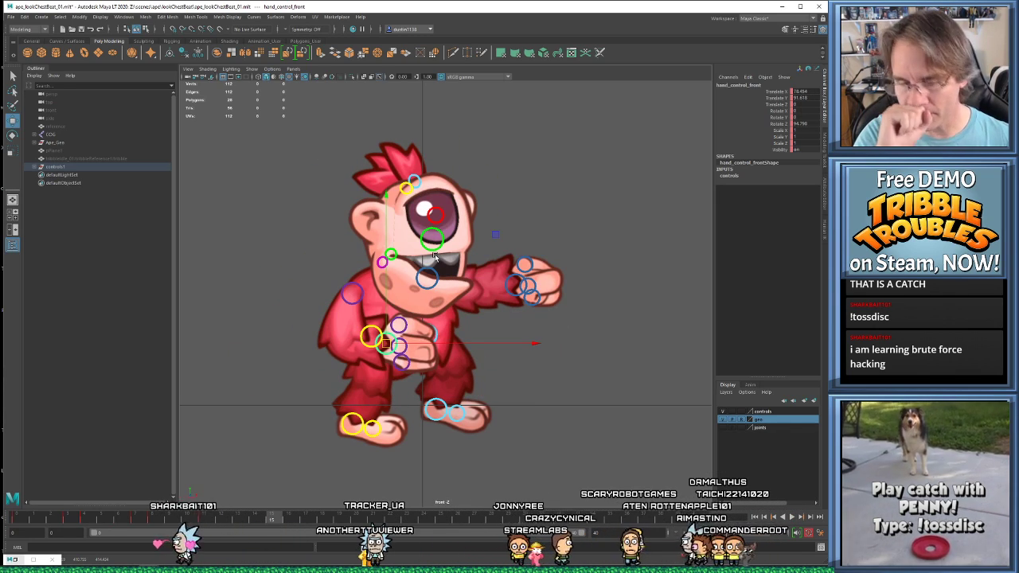
- Rotate the COG control slightly forward at frame 12, comparing the body pose with frame 8
{"action": "key", "text": "comma"}
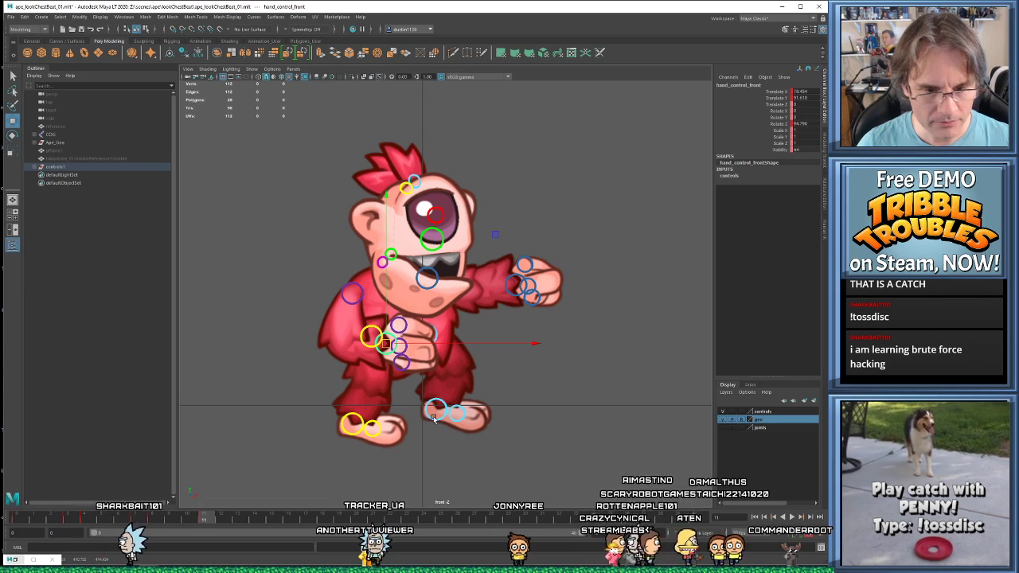
{"action": "key", "text": "comma"}
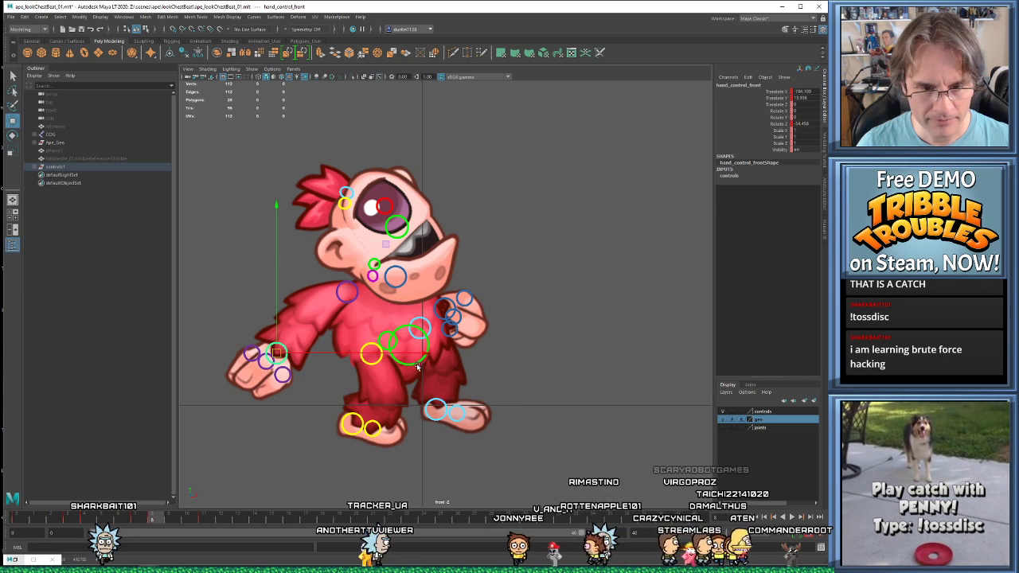
{"action": "left_click", "coordinate": [416, 364]}
{"action": "key", "text": "period"}
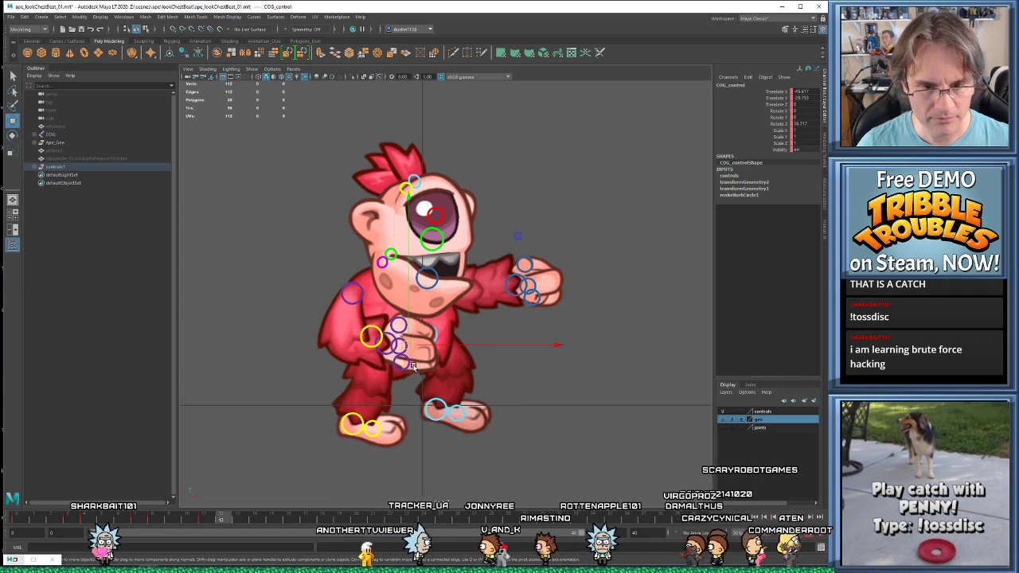
{"action": "key", "text": "e"}
{"action": "key", "text": "comma"}
{"action": "key", "text": "comma"}
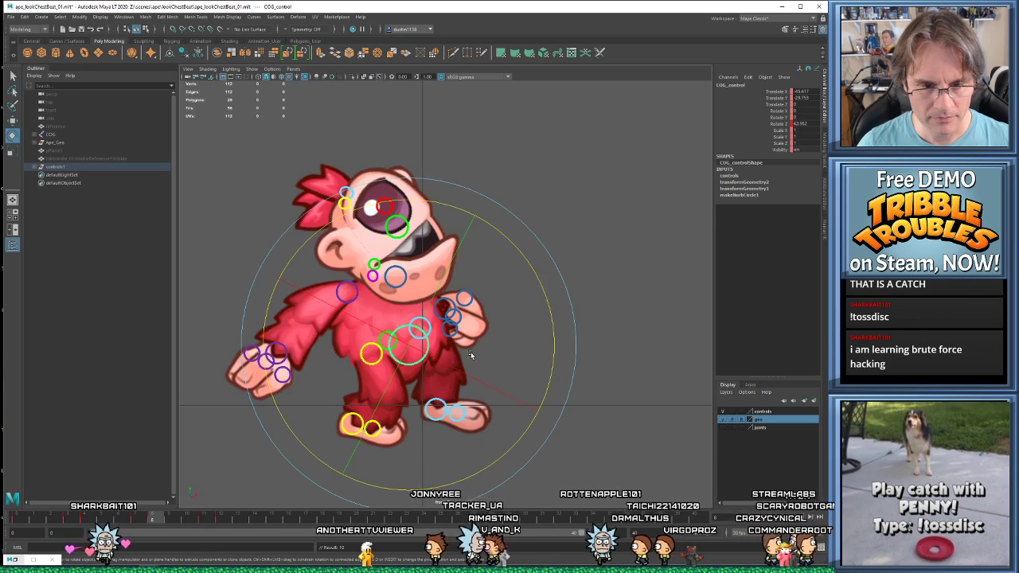
{"action": "key", "text": "period"}
{"action": "key", "text": "period"}
{"action": "left_click_drag", "start_coordinate": [551, 364], "coordinate": [552, 372]}
{"action": "key", "text": "w"}
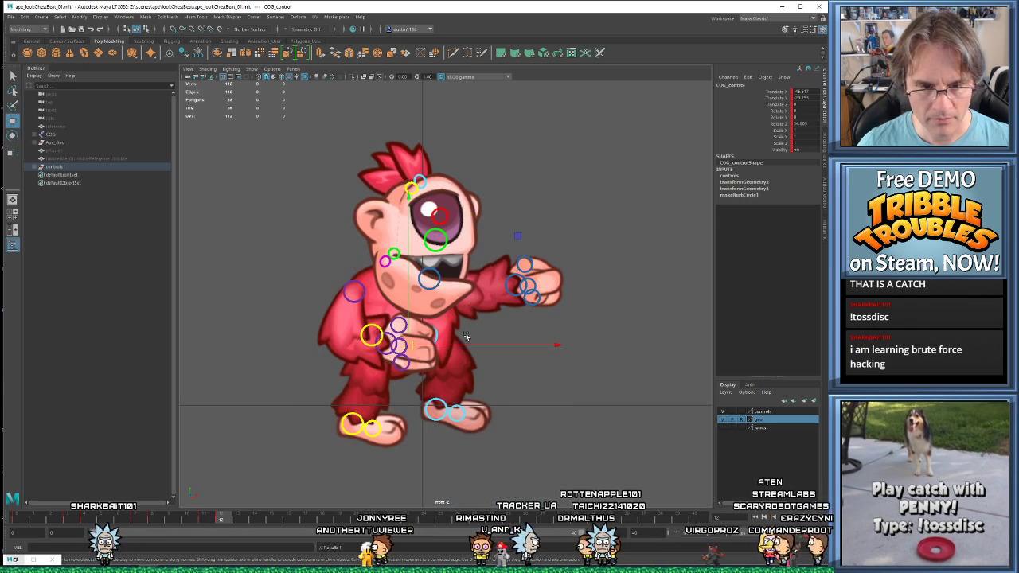
- Shift the COG control slightly back horizontally at frame 12 and compare it with frame 8
{"action": "left_click_drag", "start_coordinate": [455, 345], "coordinate": [454, 345]}
{"action": "key", "text": "comma"}
{"action": "key", "text": "comma"}
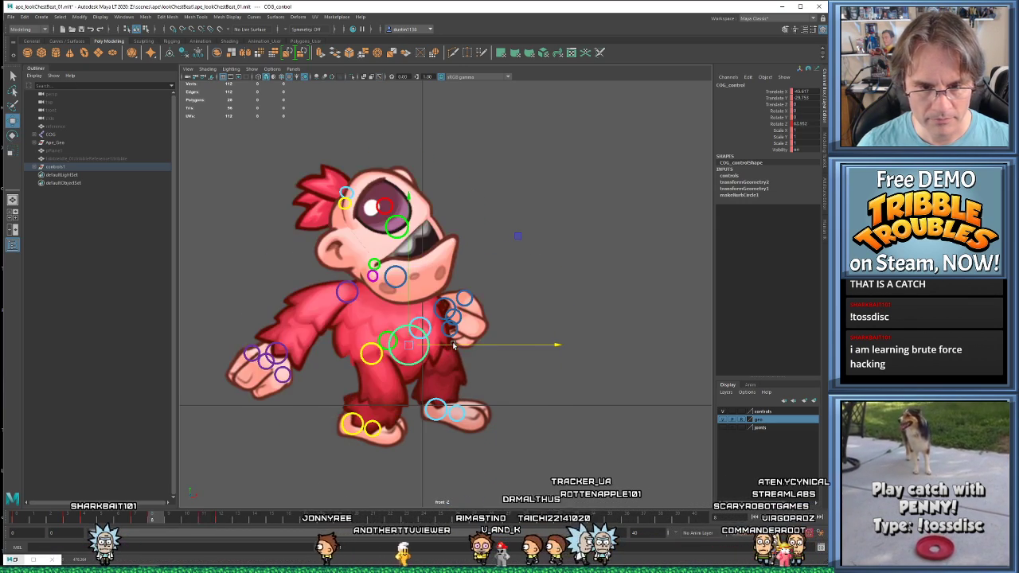
{"action": "key", "text": "period"}
{"action": "key", "text": "period"}
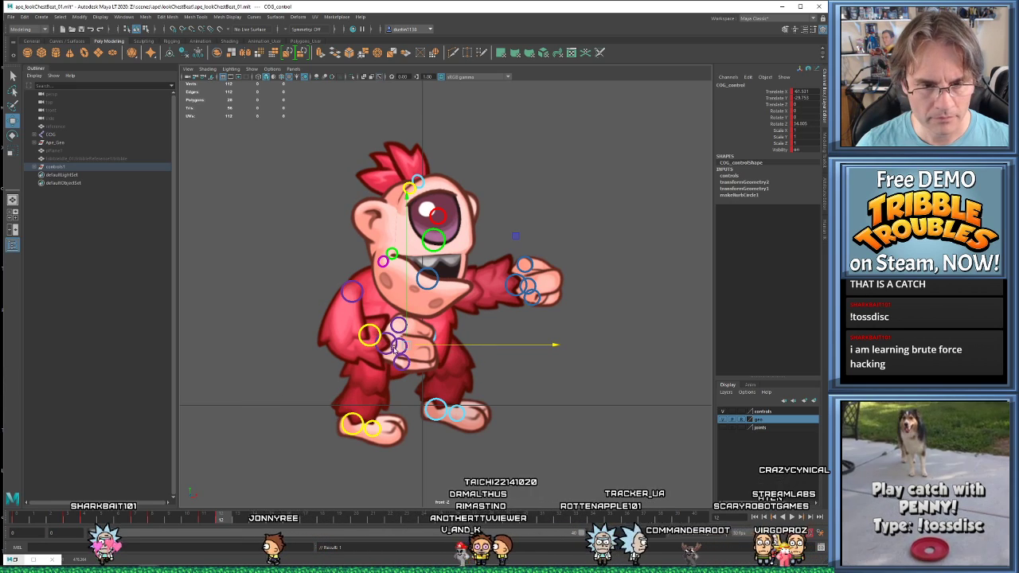
- Move the front hand control slightly forward at frame 12 and rotate it to about 99.6 degrees
{"action": "left_click", "coordinate": [404, 351]}
{"action": "left_click_drag", "start_coordinate": [395, 348], "coordinate": [400, 348]}
{"action": "key", "text": "e"}
{"action": "left_click_drag", "start_coordinate": [524, 406], "coordinate": [531, 391]}
{"action": "key", "text": "comma"}
{"action": "key", "text": "comma"}
{"action": "key", "text": "period"}
{"action": "key", "text": "period"}
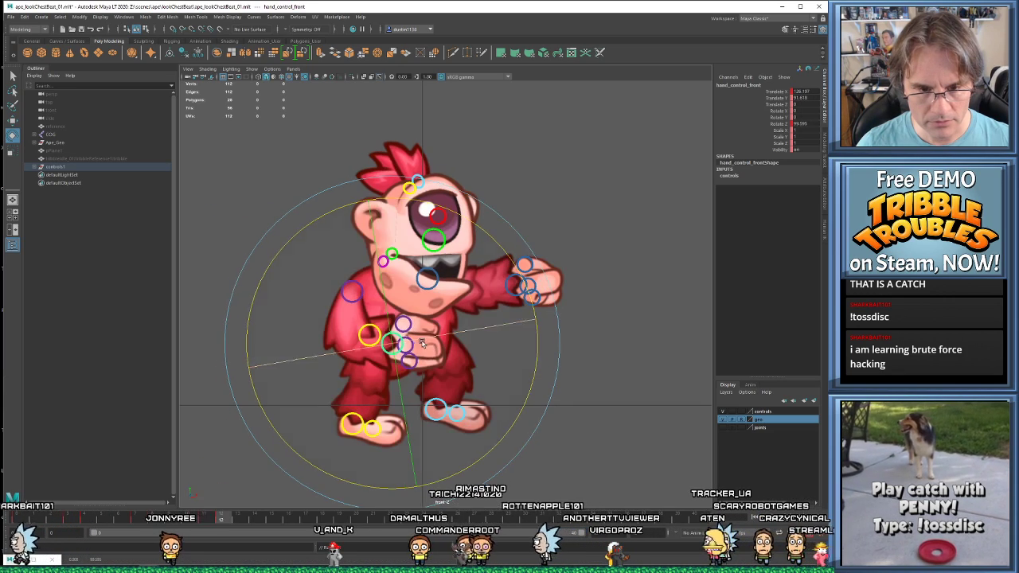
- Nudge the front hand control slightly back and down at frame 12, comparing it with the previous keyed pose
{"action": "key", "text": "w"}
{"action": "key", "text": "e"}
{"action": "key", "text": "comma"}
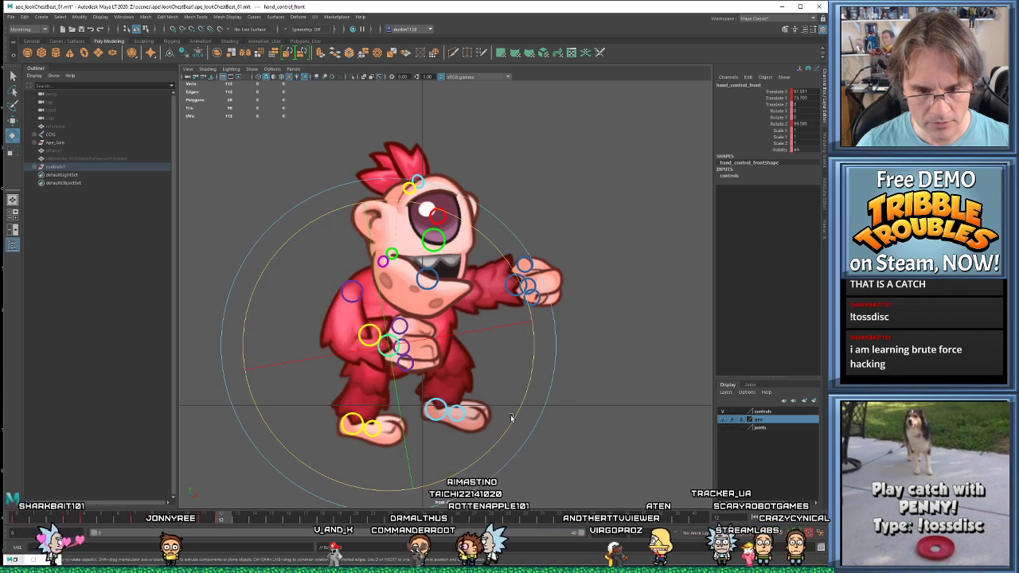
{"action": "key", "text": "period"}
{"action": "key", "text": "comma"}
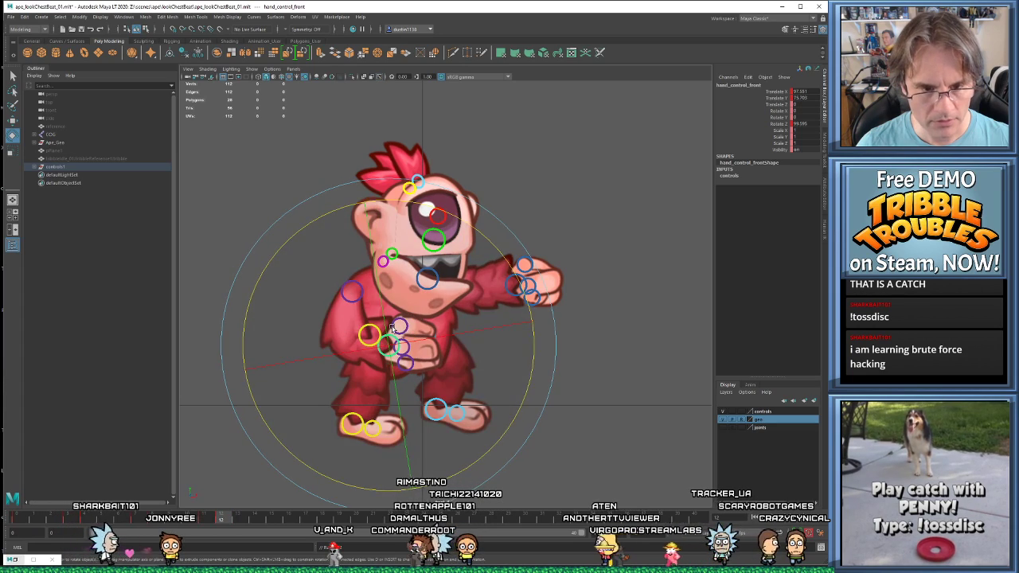
{"action": "key", "text": "period"}
- Raise the rear hand control slightly at frame 12, rotate it a little counterclockwise, and compare with the earlier keyed poses
{"action": "key", "text": "w"}
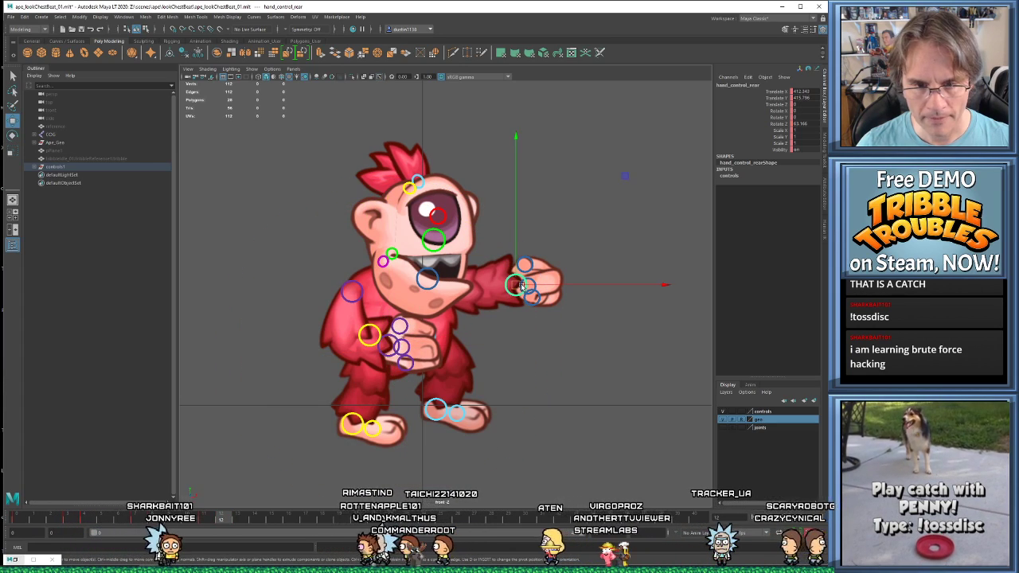
{"action": "left_click_drag", "start_coordinate": [522, 285], "coordinate": [523, 282]}
{"action": "key", "text": "e"}
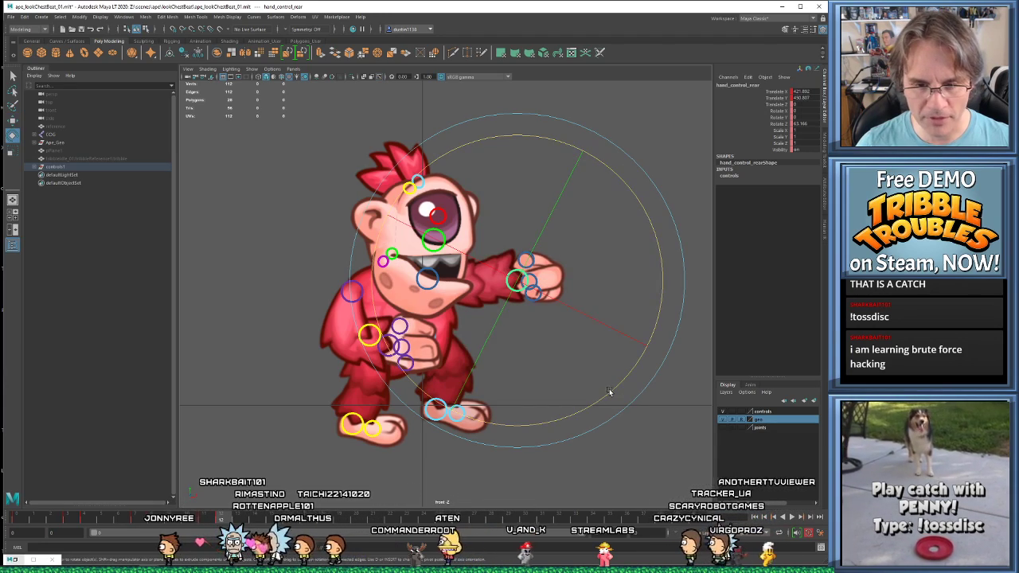
{"action": "left_click_drag", "start_coordinate": [611, 391], "coordinate": [632, 374]}
{"action": "key", "text": "comma"}
{"action": "key", "text": "comma"}
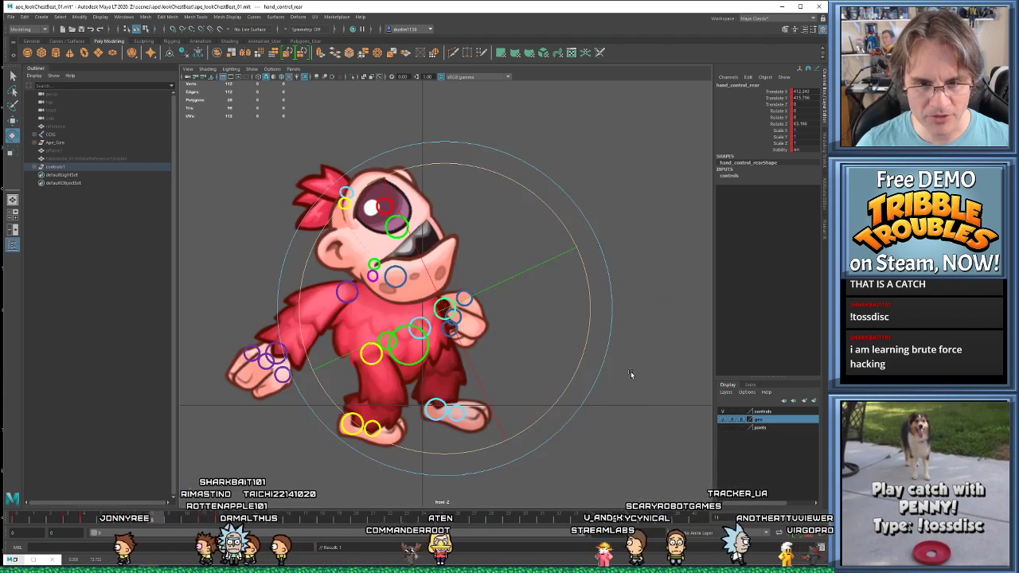
- Lower the rear hand control slightly at frame 12 and compare it with the earlier keyed poses
{"action": "key", "text": "period"}
{"action": "key", "text": "period"}
{"action": "key", "text": "w"}
{"action": "left_click_drag", "start_coordinate": [520, 284], "coordinate": [519, 291]}
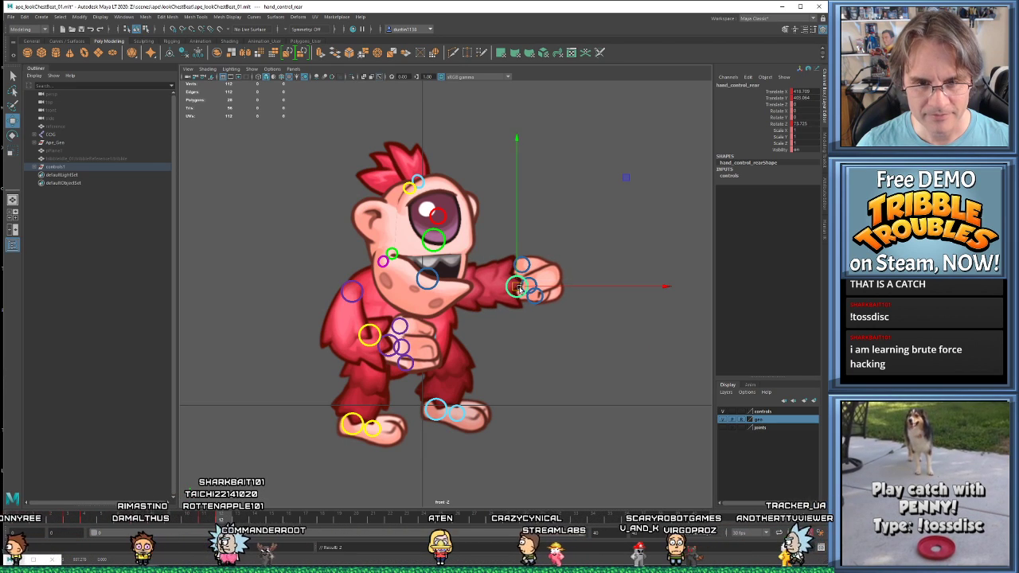
{"action": "key", "text": "comma"}
{"action": "key", "text": "comma"}
{"action": "key", "text": "period"}
{"action": "key", "text": "period"}
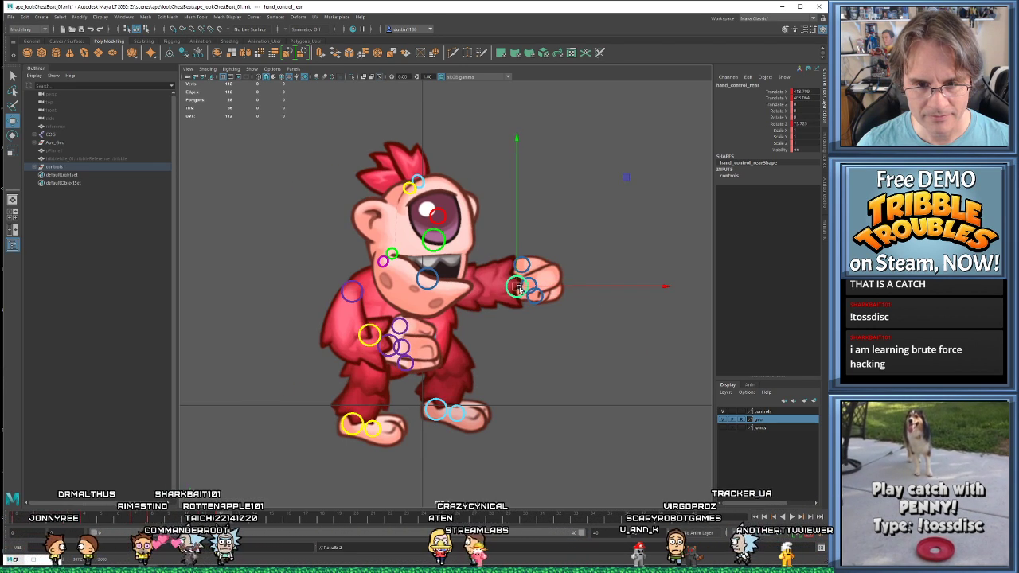
- Step through the keyed poses and play back the animation to examine the rear fist's motion
{"action": "key", "text": "comma"}
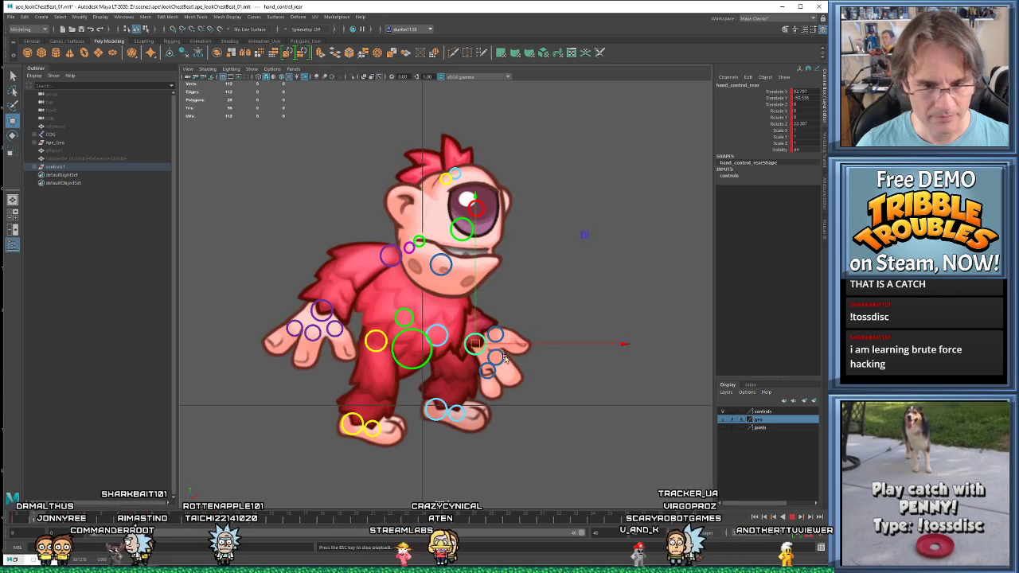
{"action": "key", "text": "comma"}
{"action": "key", "text": "period"}
{"action": "key", "text": "period"}
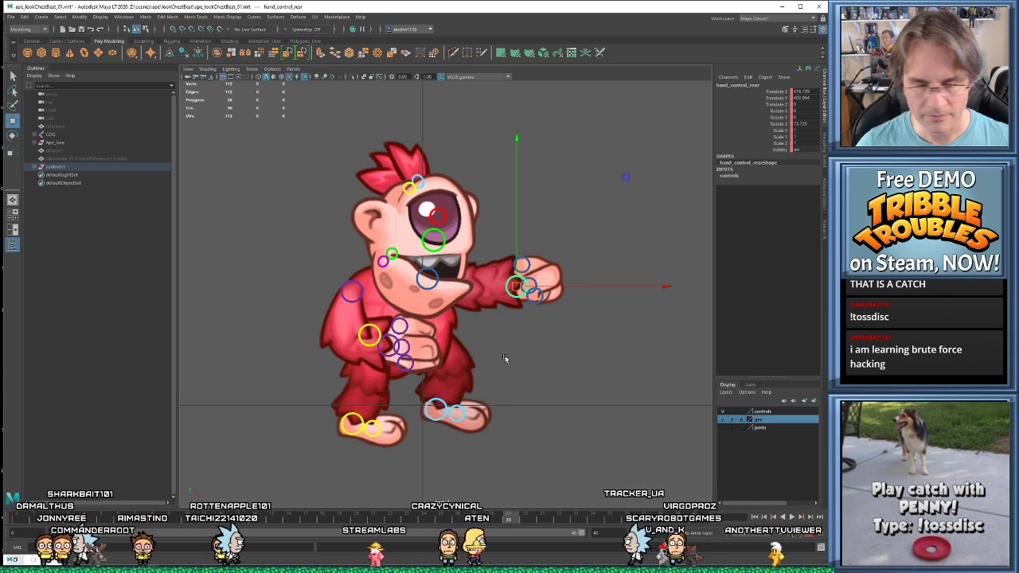
{"action": "key", "text": "comma"}
{"action": "key", "text": "comma"}
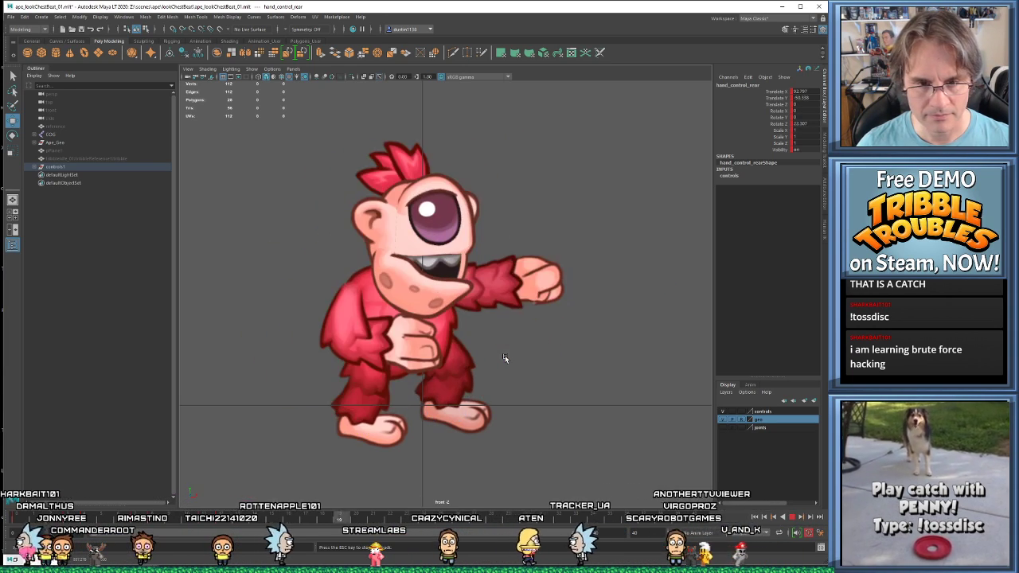
{"action": "key", "text": "period"}
{"action": "key", "text": "period"}
{"action": "key", "text": "alt+v"}
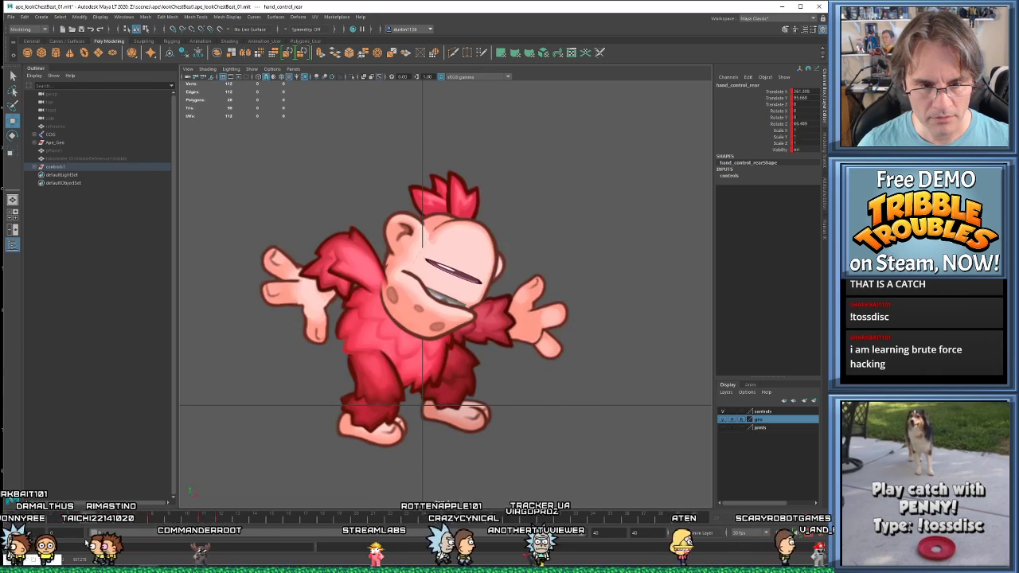
{"action": "key", "text": "alt+v"}
- Nudge the front hand control slightly back at frame 8, rotate it a little, and compare with the neighbouring frames
{"action": "key", "text": "alt+period"}
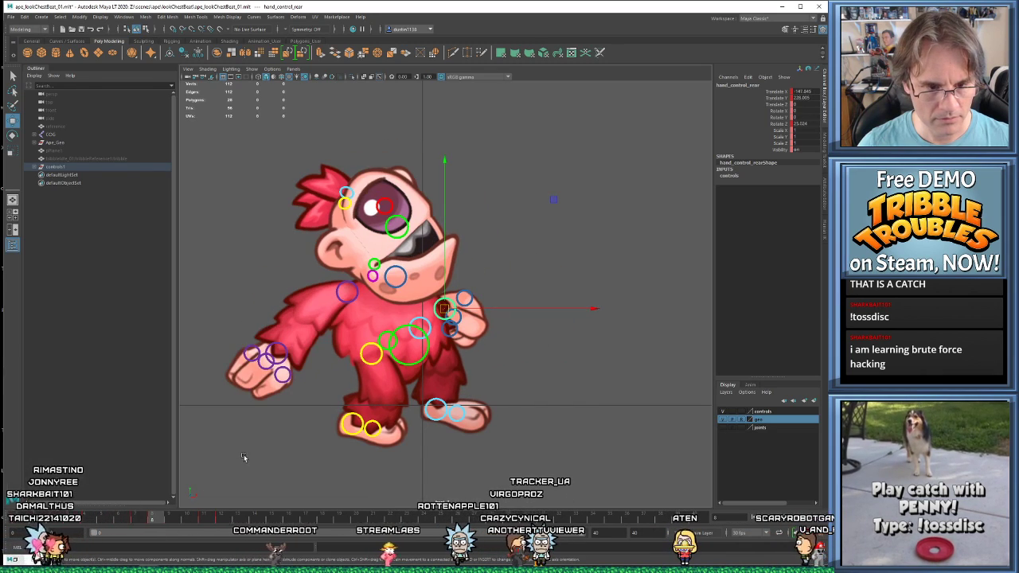
{"action": "left_click", "coordinate": [287, 356]}
{"action": "key", "text": "alt+comma"}
{"action": "left_click_drag", "start_coordinate": [289, 353], "coordinate": [277, 351]}
{"action": "key", "text": "alt+period"}
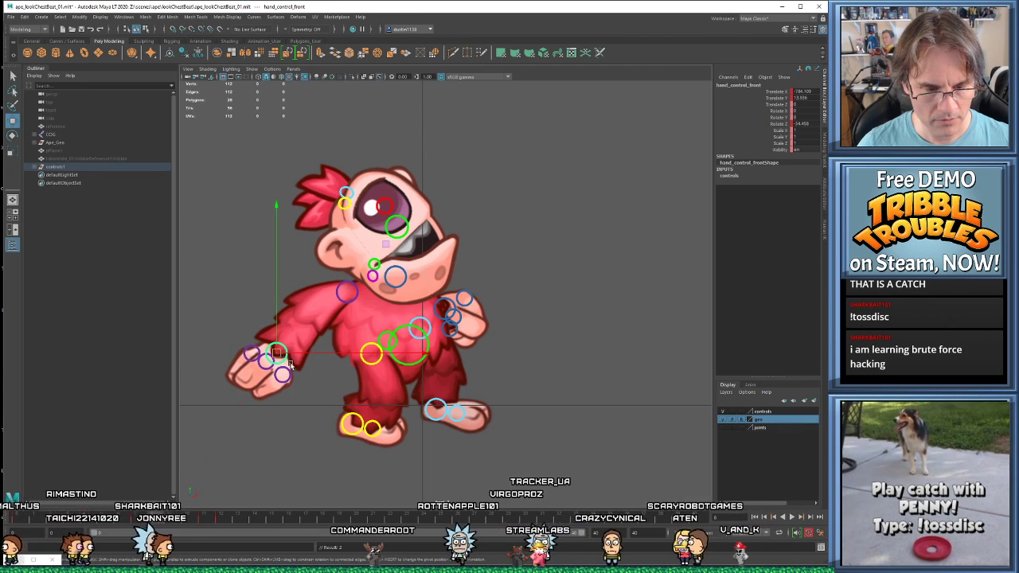
{"action": "key", "text": "e"}
{"action": "key", "text": "alt+comma"}
{"action": "mouse_move", "coordinate": [394, 436]}
{"action": "left_mouse_down"}
{"action": "mouse_move", "coordinate": [415, 422]}
{"action": "mouse_move", "coordinate": [402, 426]}
{"action": "left_mouse_up"}
{"action": "key", "text": "alt+period"}
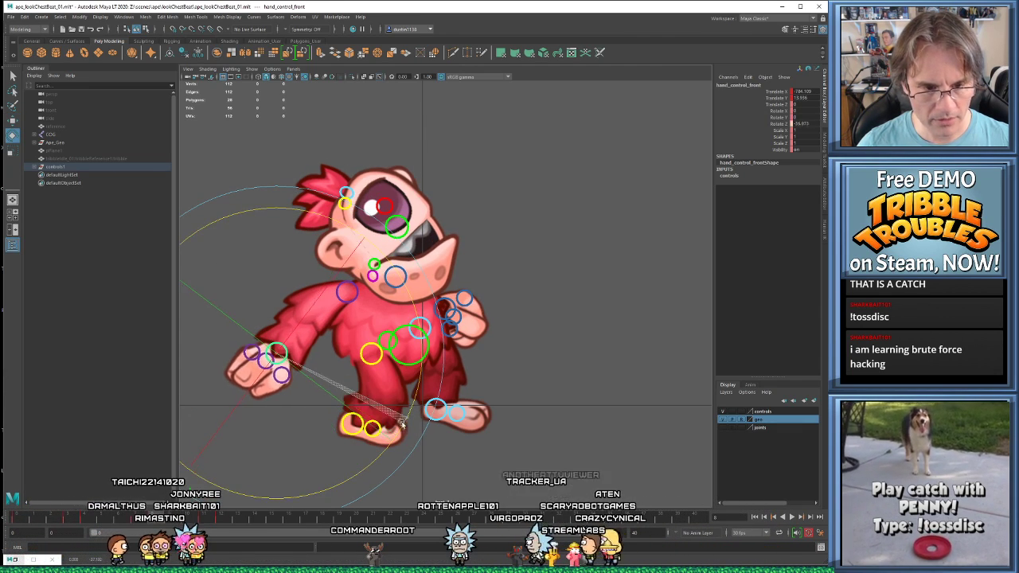
{"action": "key", "text": "period"}
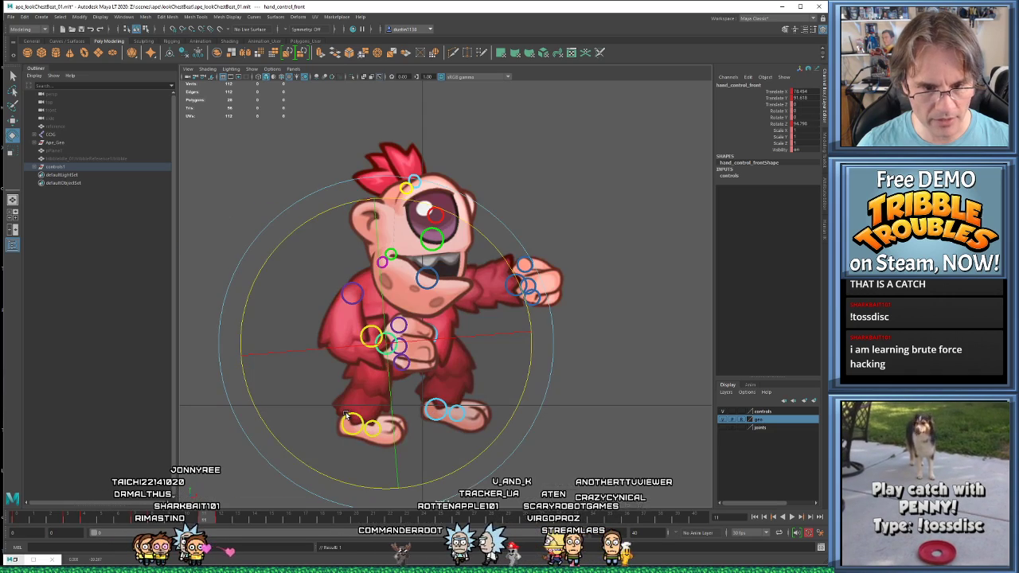
- Play the animation from the start to review the front hand's adjusted swing
{"action": "key", "text": "alt+shift+v"}
{"action": "key", "text": "alt+v"}
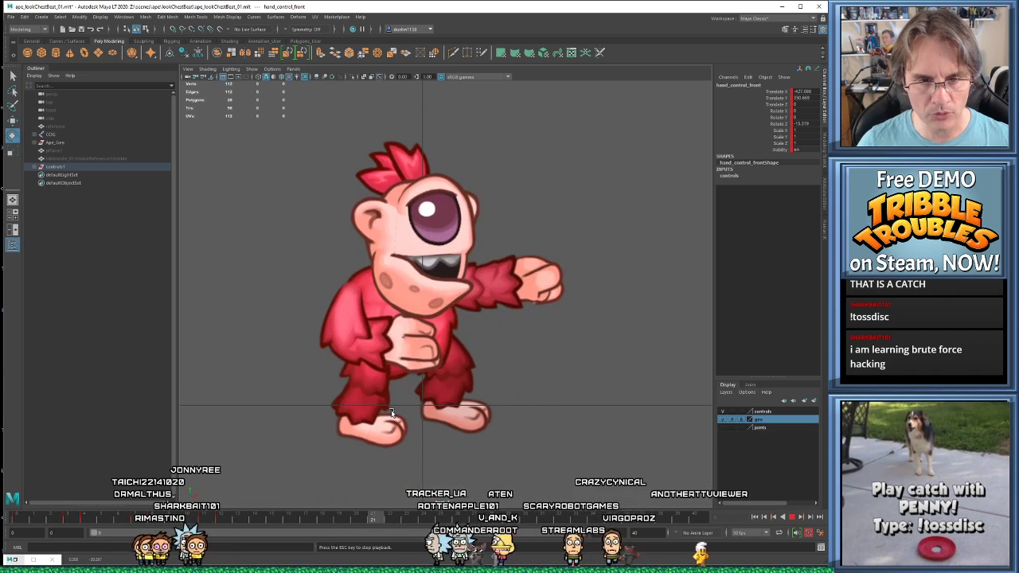
{"action": "key", "text": "alt+v"}
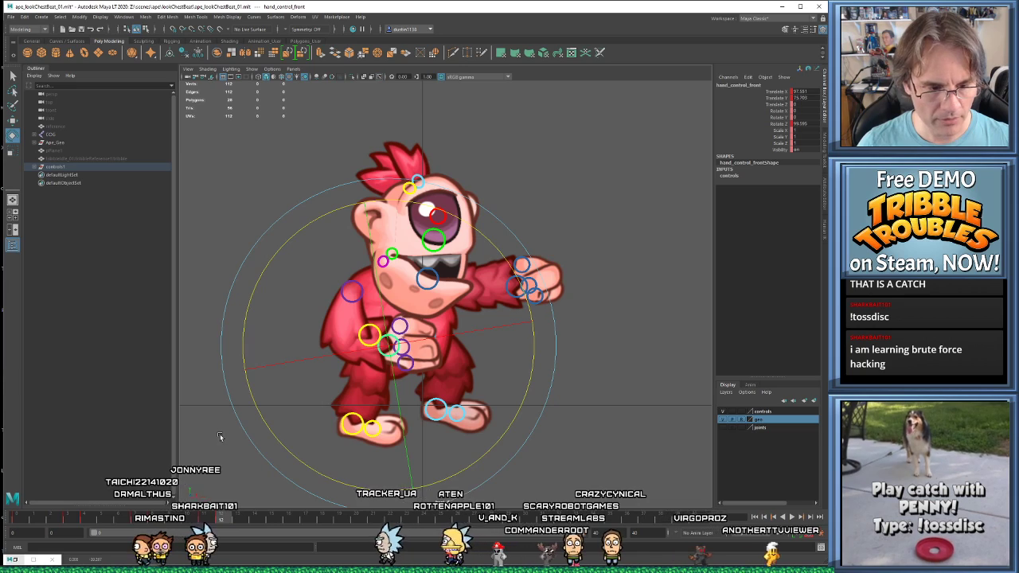
- Select the head, front shoulder, rear hand, front hand and COG controls together for copying their keys
{"action": "left_click", "coordinate": [221, 171]}
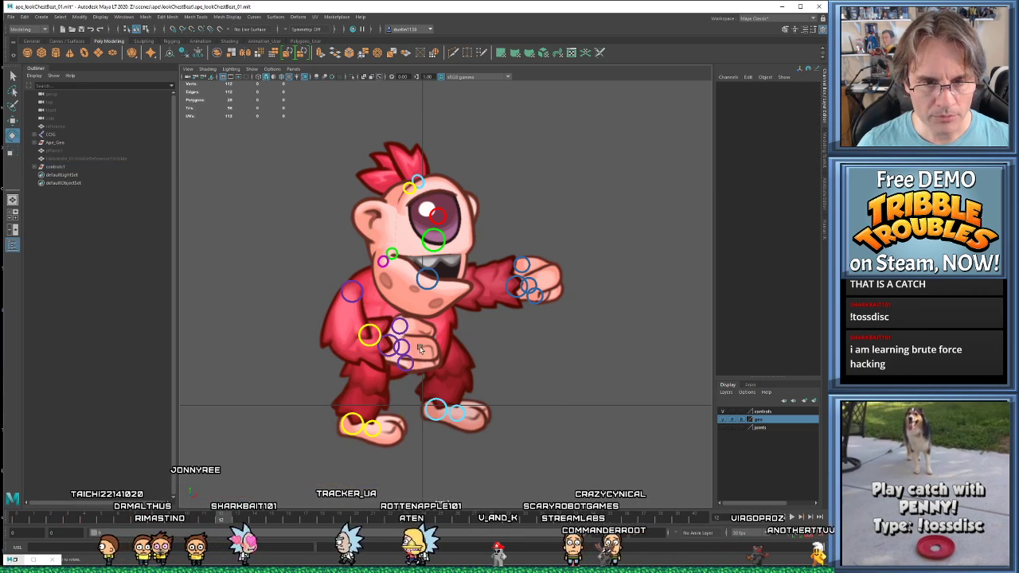
{"action": "left_click", "coordinate": [395, 253]}
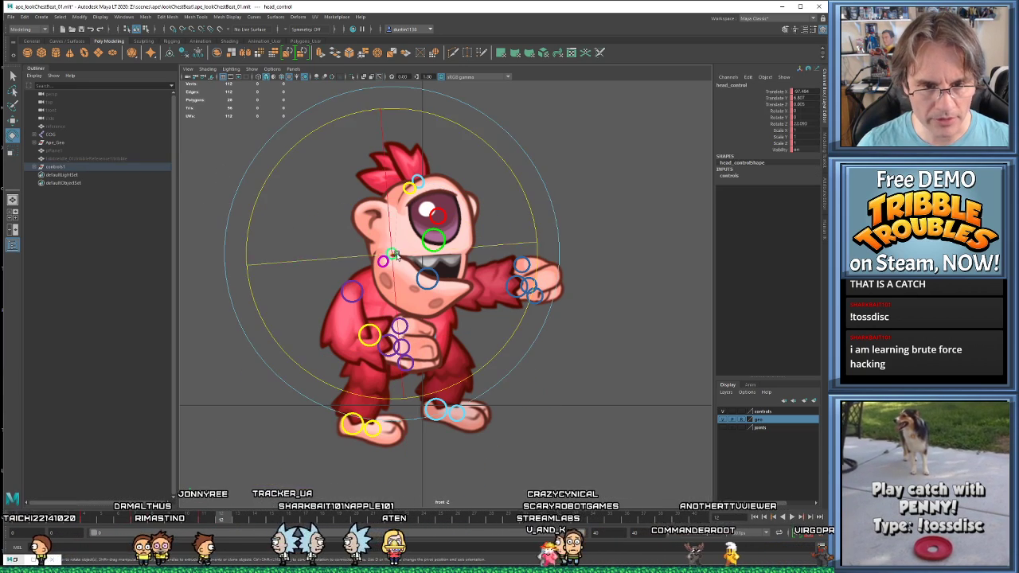
{"action": "key", "text": "w"}
{"action": "left_click", "coordinate": [360, 289]}
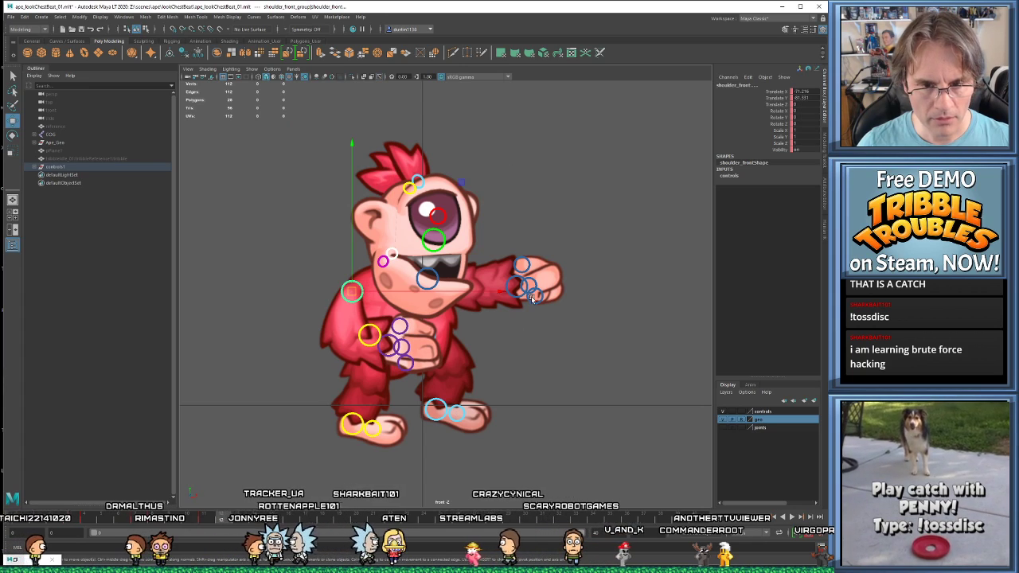
{"action": "left_click", "coordinate": [519, 296]}
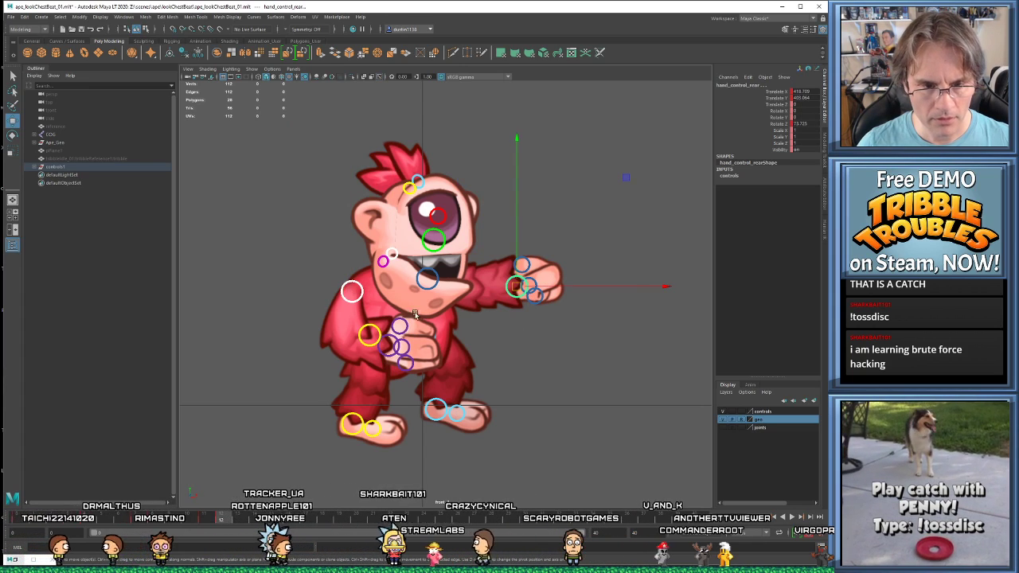
{"action": "left_click", "coordinate": [389, 348]}
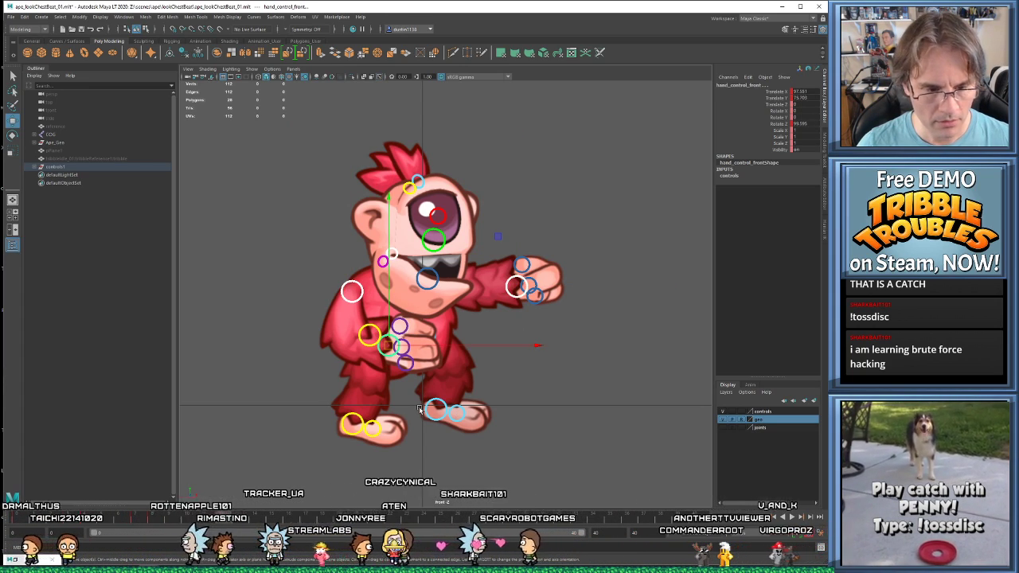
{"action": "key", "text": "period"}
{"action": "key", "text": "period"}
{"action": "key", "text": "period"}
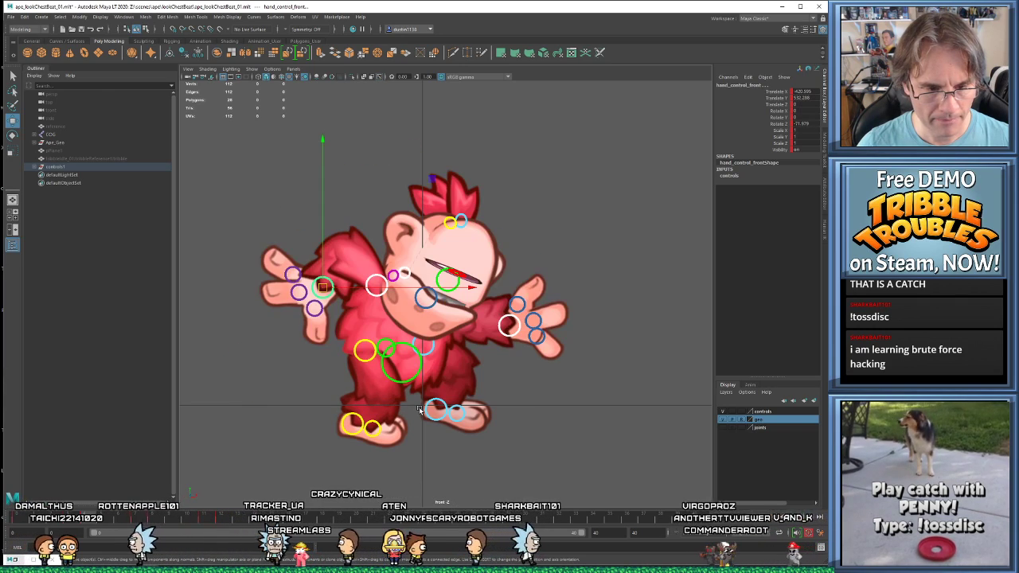
{"action": "left_click", "coordinate": [409, 381]}
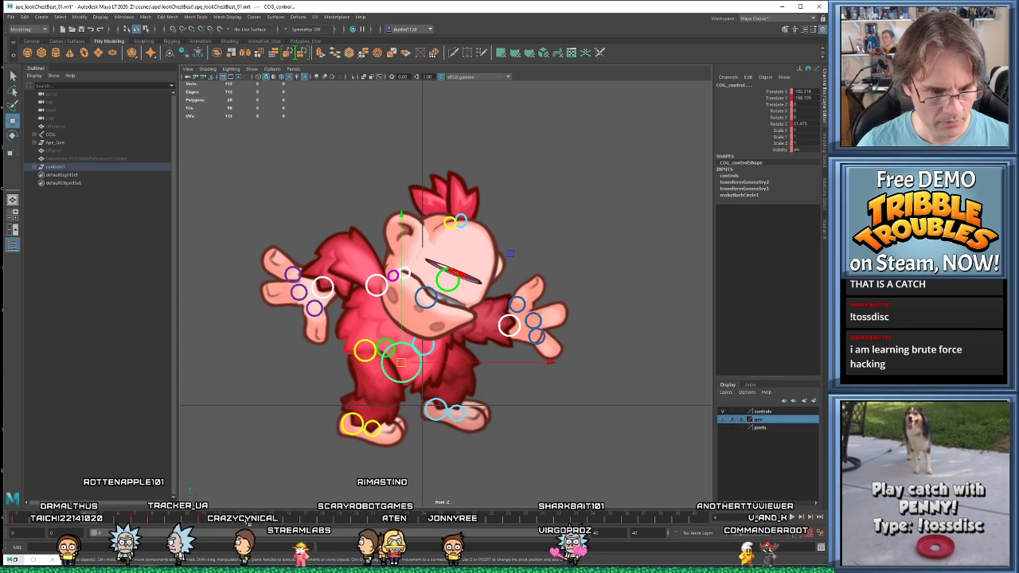
- Copy the selected controls' chest-beat keys, starting the time range at frame 7
{"action": "left_click", "coordinate": [167, 521]}
{"action": "left_click_drag", "start_coordinate": [139, 519], "coordinate": [247, 519], "text": "shift"}
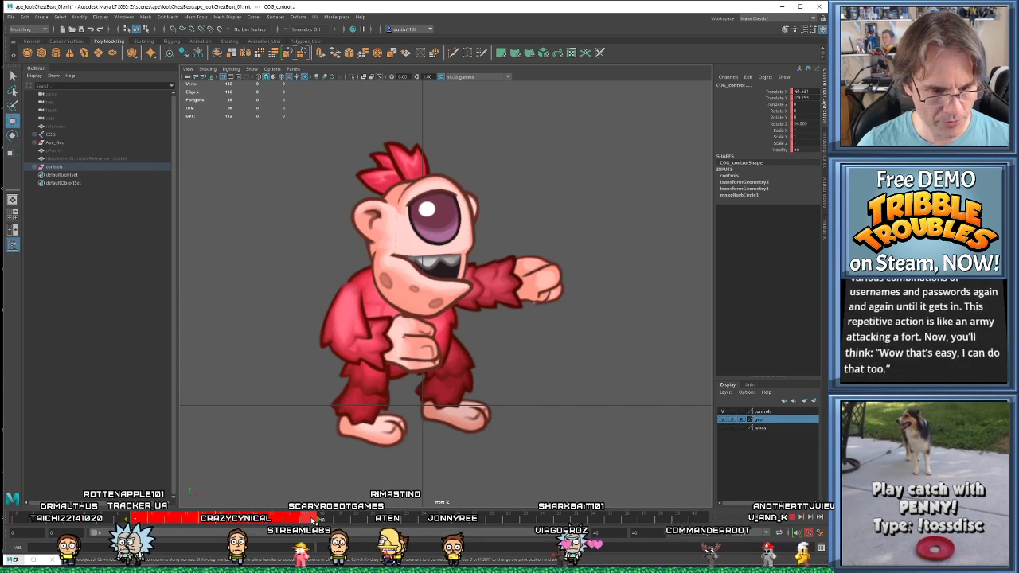
{"action": "right_click", "coordinate": [267, 518]}
{"action": "left_click", "coordinate": [289, 400]}
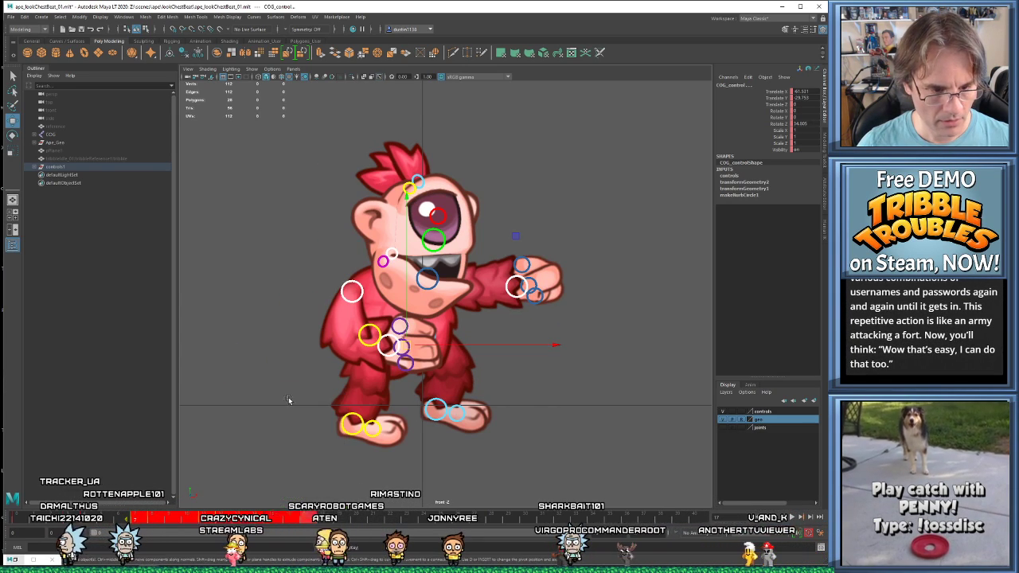
- Paste the copied chest-beat keys at frame 15 and again at frame 23
{"action": "right_click", "coordinate": [273, 525]}
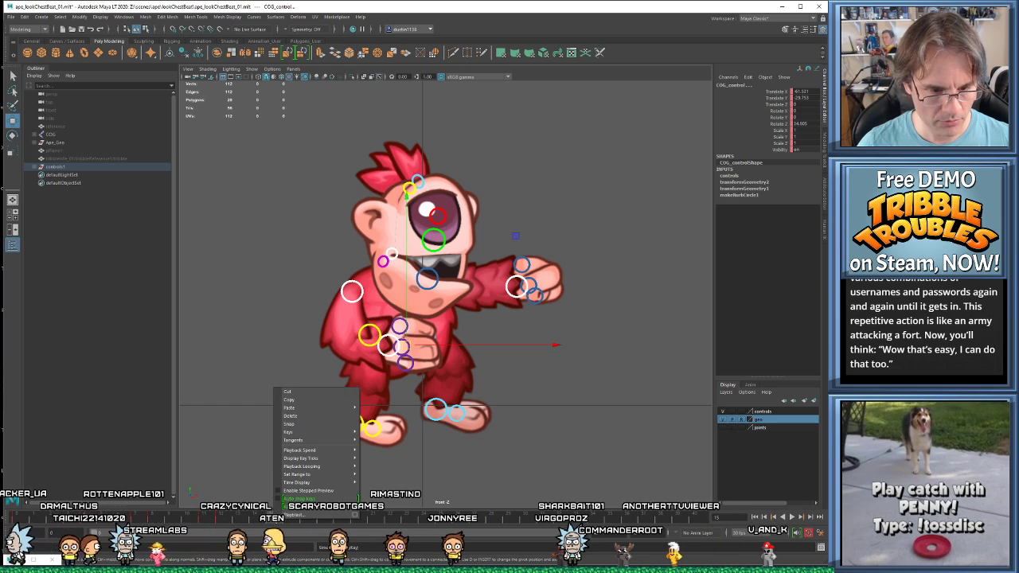
{"action": "mouse_move", "coordinate": [342, 408]}
{"action": "left_click", "coordinate": [407, 410]}
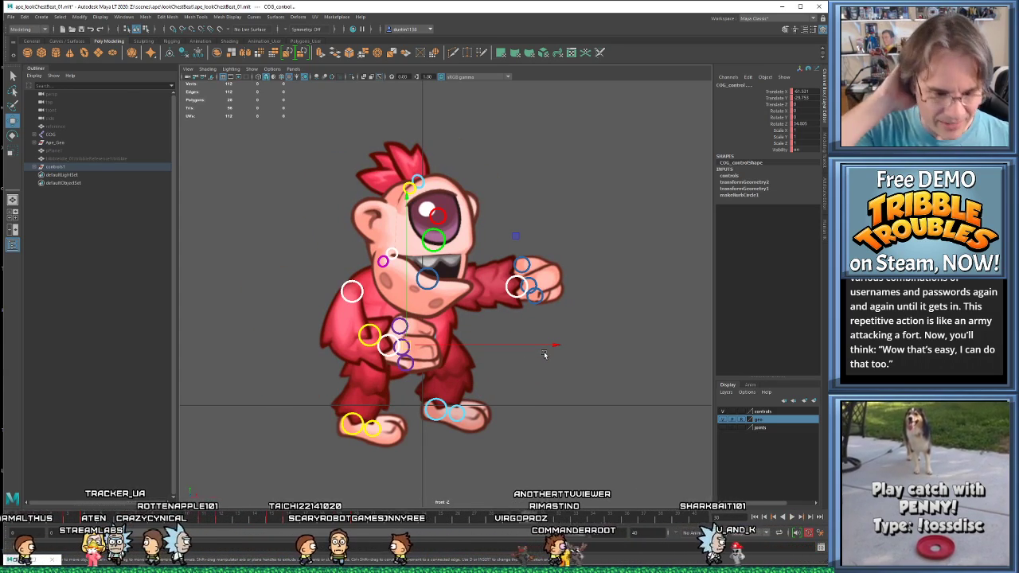
{"action": "right_click", "coordinate": [411, 516]}
{"action": "mouse_move", "coordinate": [462, 406]}
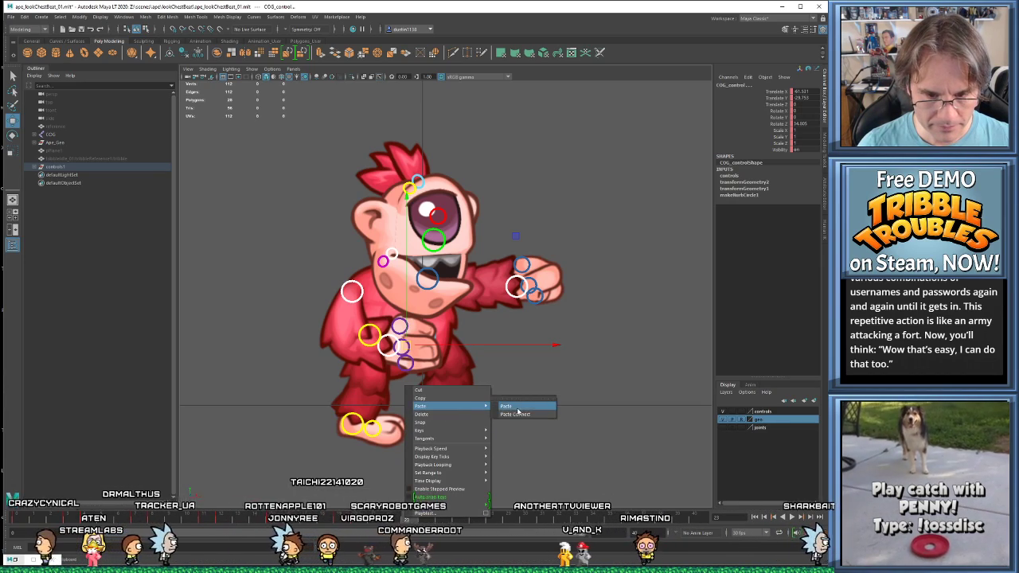
{"action": "left_click", "coordinate": [521, 413]}
- Play back the animation to check the rhythm of the repeated chest beats
{"action": "key", "text": "alt+v"}
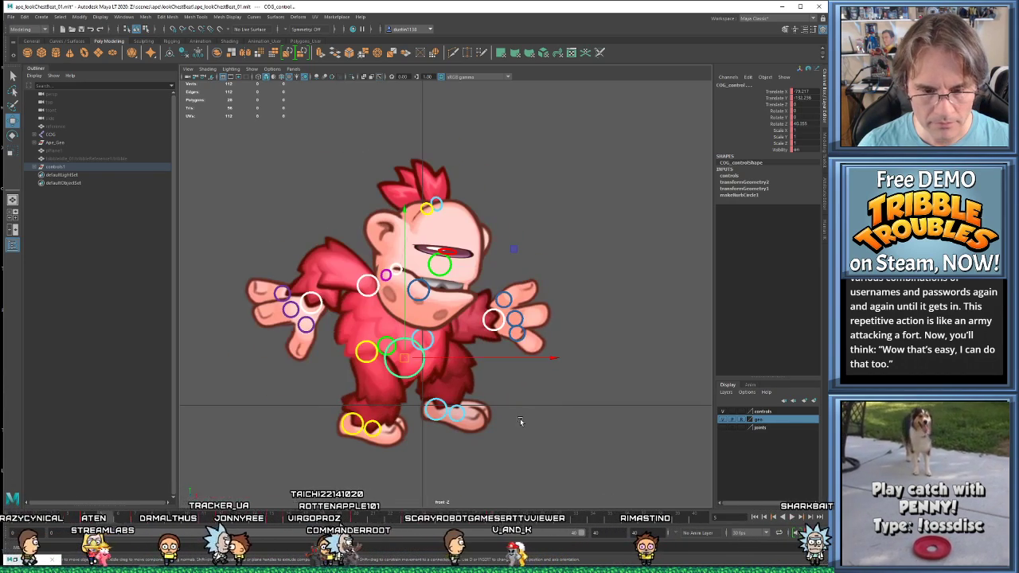
{"action": "key", "text": "alt+v"}
{"action": "key", "text": "alt+v"}
{"action": "key", "text": "alt+v"}
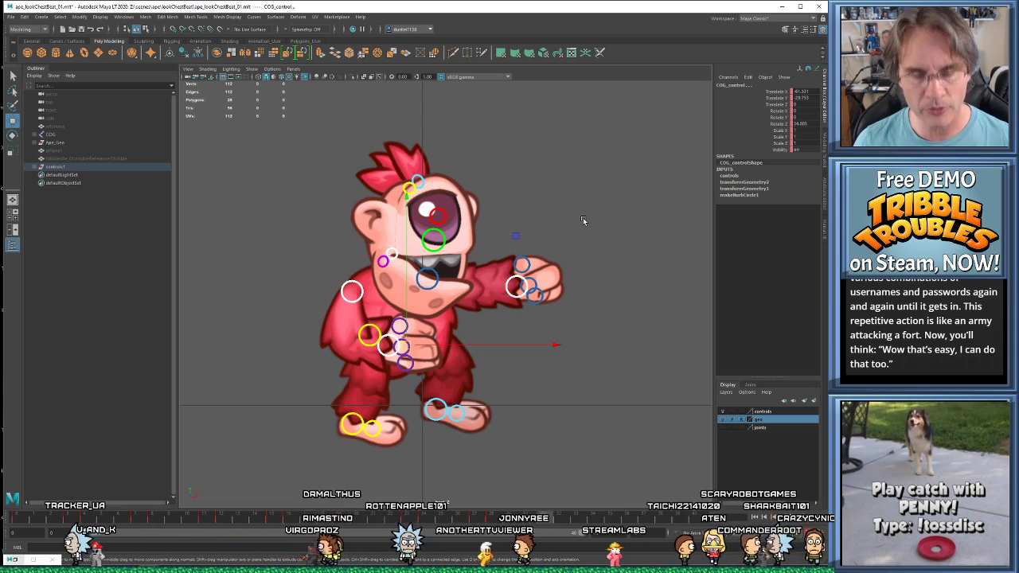
{"action": "key", "text": "alt+v"}
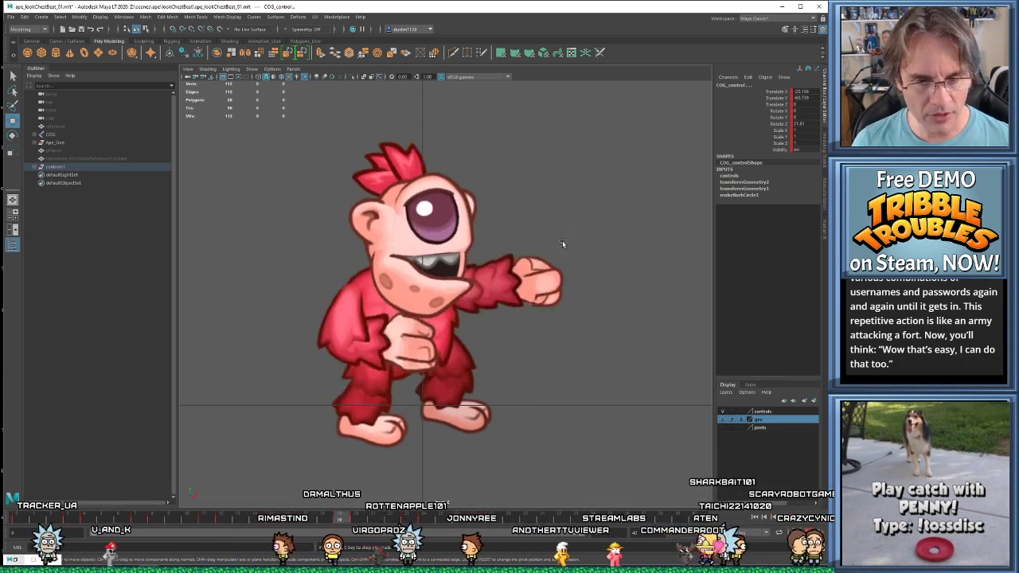
{"action": "key", "text": "alt+v"}
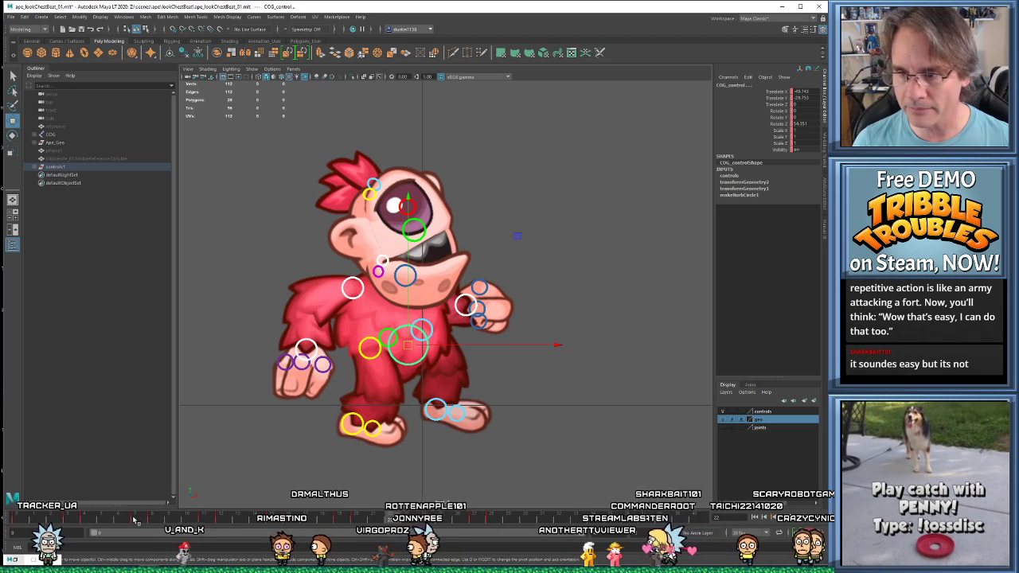
- Scrub through the first chest-beat poses, replay from the start, and scrub across the whole extended sequence
{"action": "left_click_drag", "start_coordinate": [133, 520], "coordinate": [180, 521]}
{"action": "key", "text": "alt+v"}
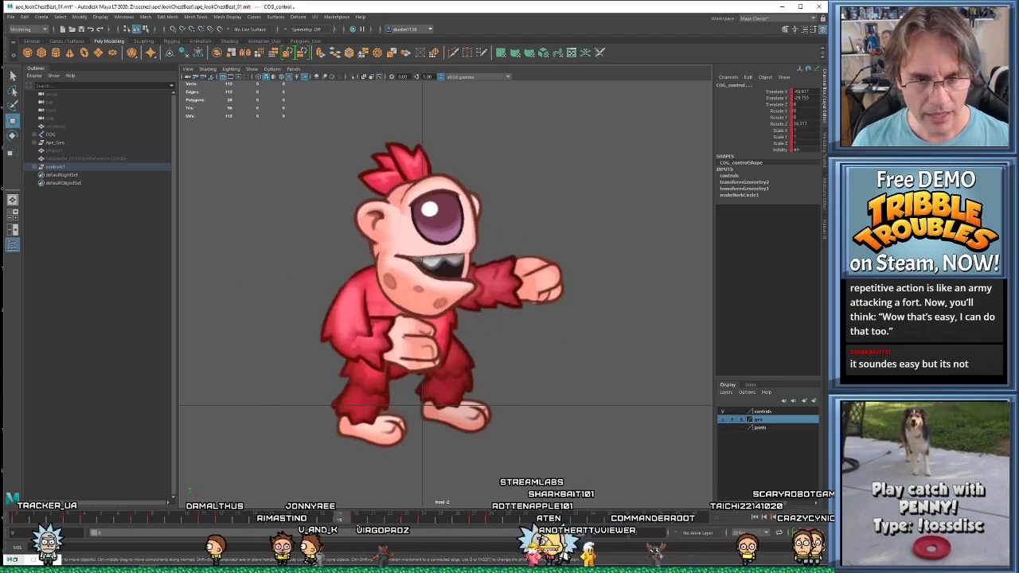
{"action": "key", "text": "alt+v"}
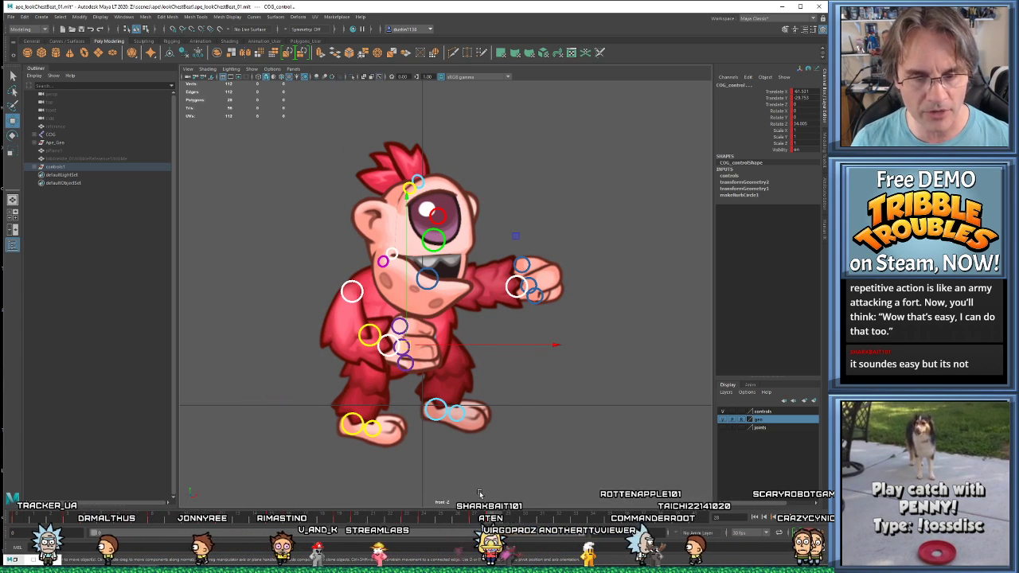
{"action": "key", "text": "alt+shift+v"}
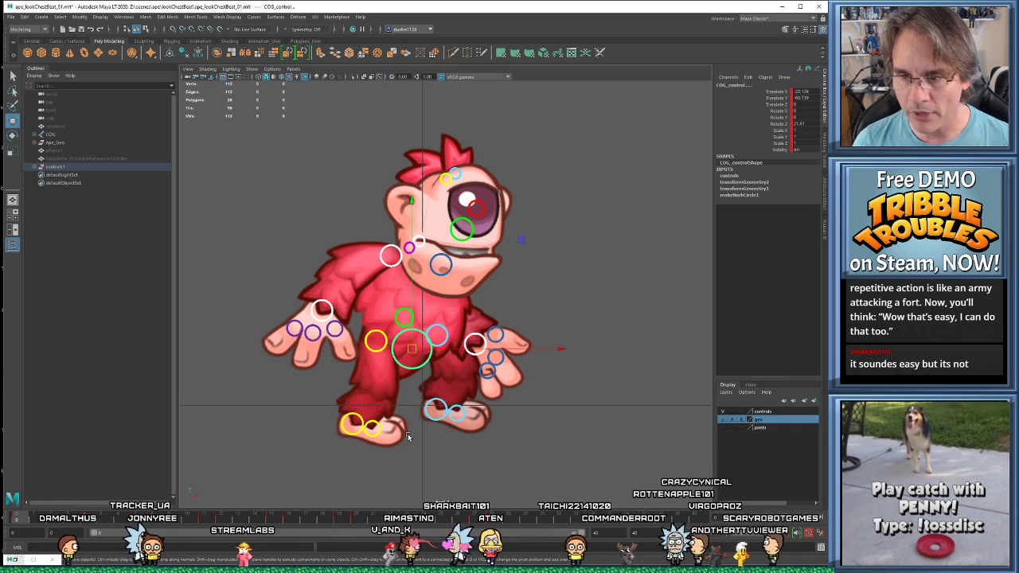
{"action": "key", "text": "alt+v"}
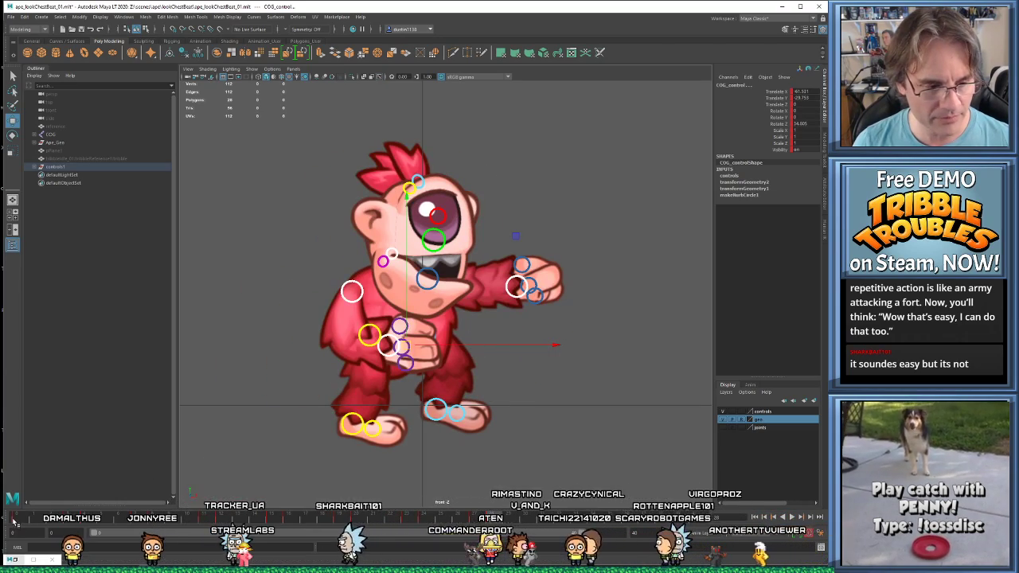
{"action": "mouse_move", "coordinate": [14, 522]}
{"action": "left_mouse_down"}
{"action": "mouse_move", "coordinate": [521, 538]}
{"action": "mouse_move", "coordinate": [503, 514]}
{"action": "left_mouse_up"}
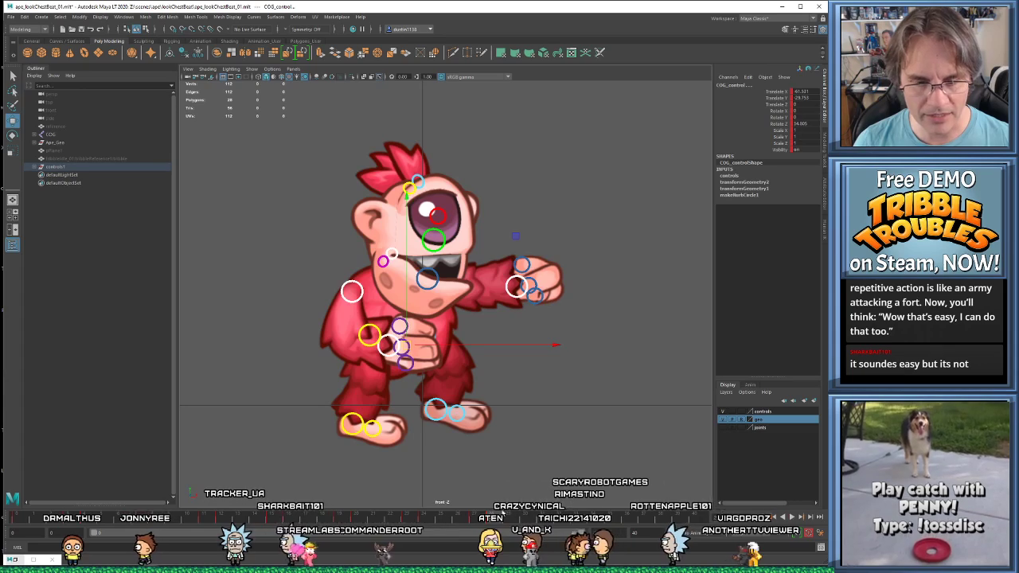
- Select the head control and compare its chest-beat poses around frames 24 to 27
{"action": "left_click", "coordinate": [395, 256]}
{"action": "key", "text": "alt+comma"}
{"action": "key", "text": "alt+comma"}
{"action": "key", "text": "alt+comma"}
{"action": "key", "text": "alt+comma"}
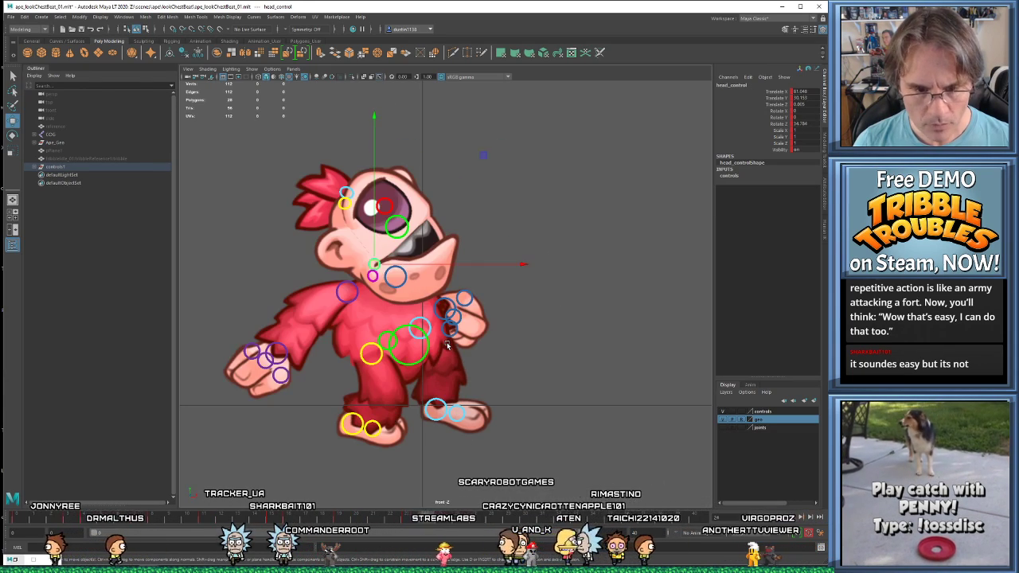
{"action": "key", "text": "e"}
{"action": "key", "text": "alt+comma"}
{"action": "key", "text": "period"}
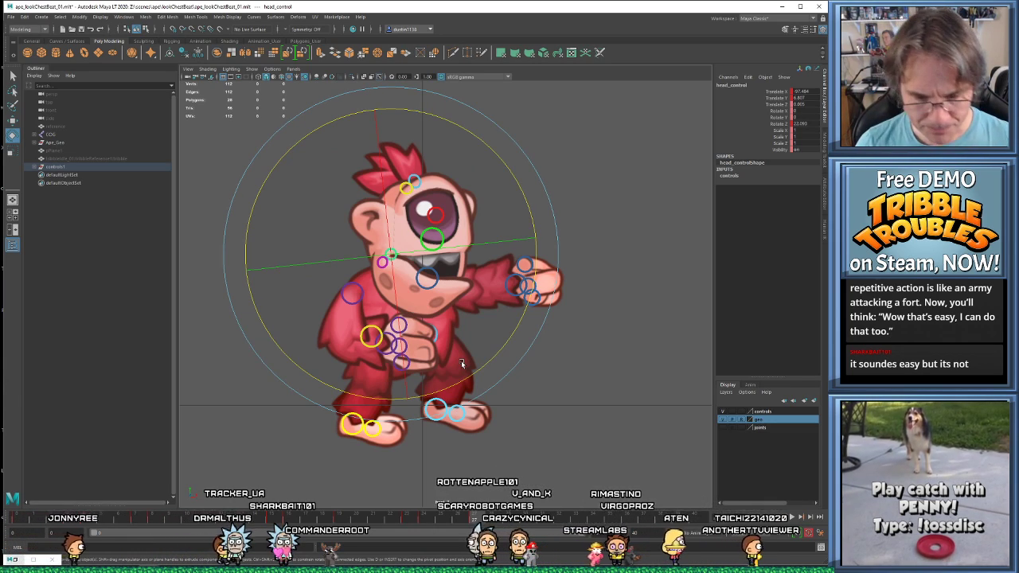
{"action": "key", "text": "comma"}
{"action": "key", "text": "comma"}
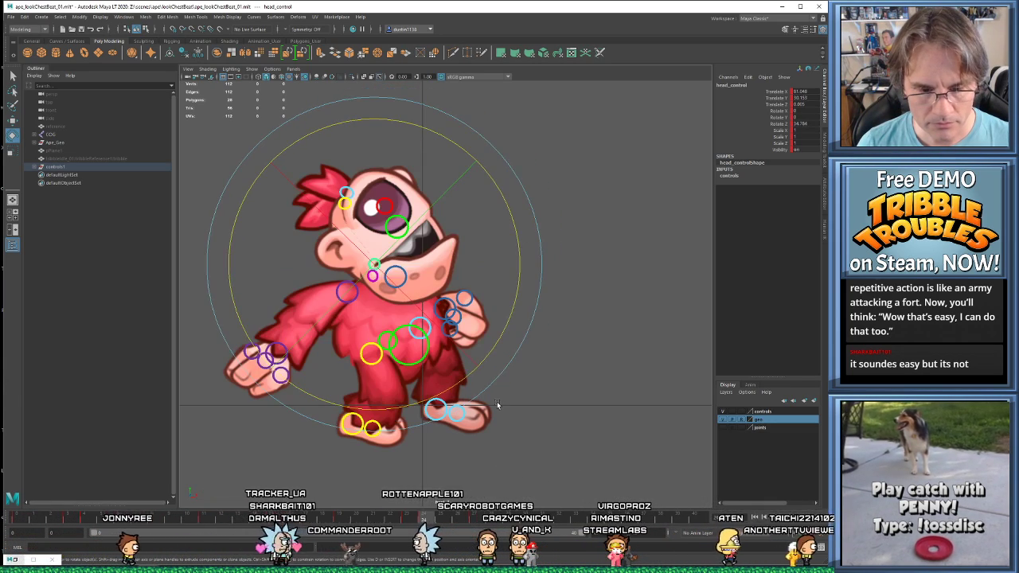
{"action": "key", "text": "period"}
{"action": "key", "text": "period"}
- Move the rear hand lower and closer to the body in the outstretched pose at frames 27 and 28
{"action": "left_click", "coordinate": [518, 293]}
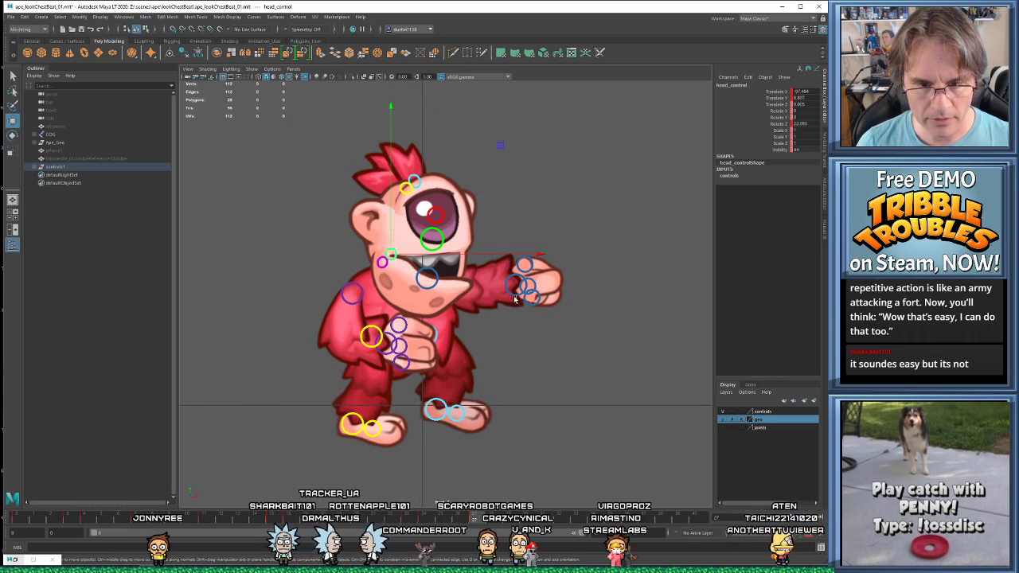
{"action": "key", "text": "w"}
{"action": "left_click_drag", "start_coordinate": [519, 287], "coordinate": [496, 316]}
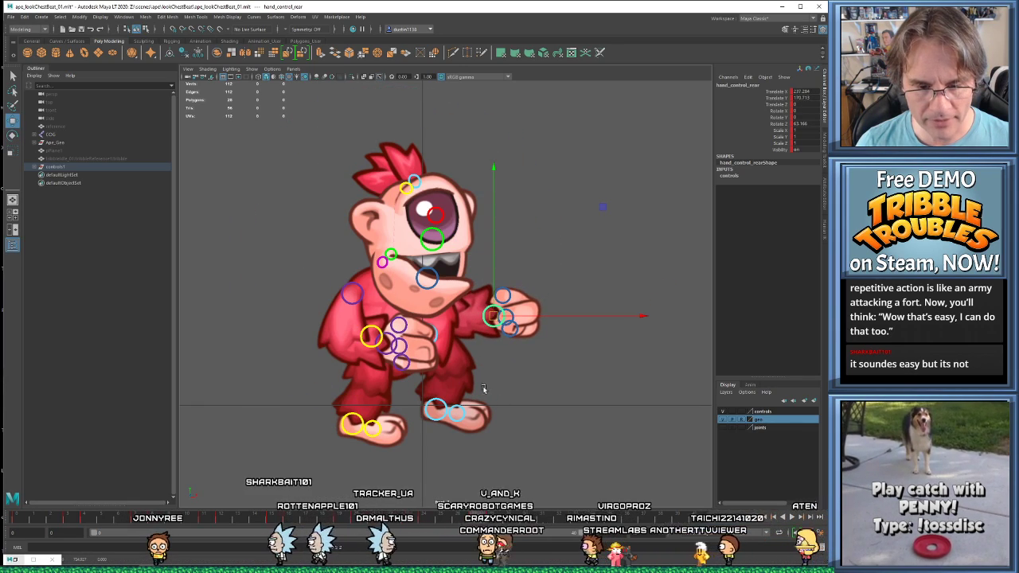
{"action": "key", "text": "comma"}
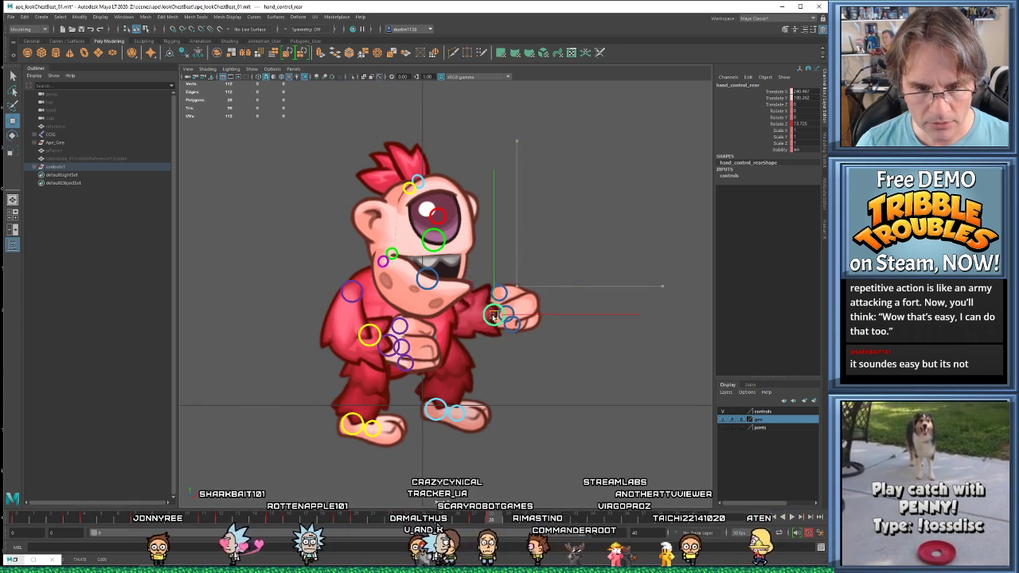
{"action": "key", "text": "period"}
{"action": "key", "text": "period"}
{"action": "key", "text": "comma"}
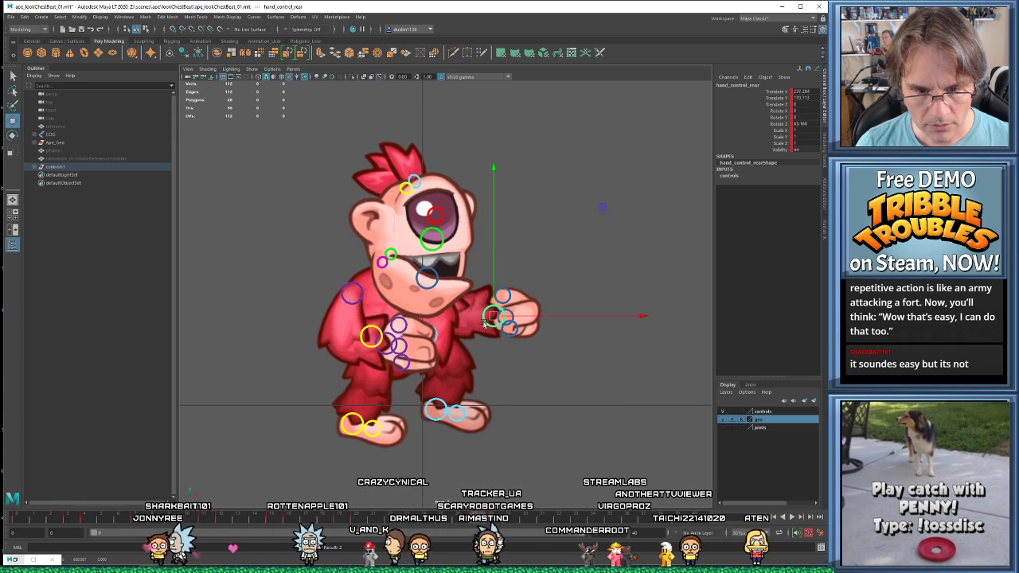
- Nudge the rear hand further in and down at frame 28 and rotate it slightly clockwise
{"action": "key", "text": "comma"}
{"action": "key", "text": "period"}
{"action": "left_click_drag", "start_coordinate": [491, 319], "coordinate": [491, 326]}
{"action": "key", "text": "e"}
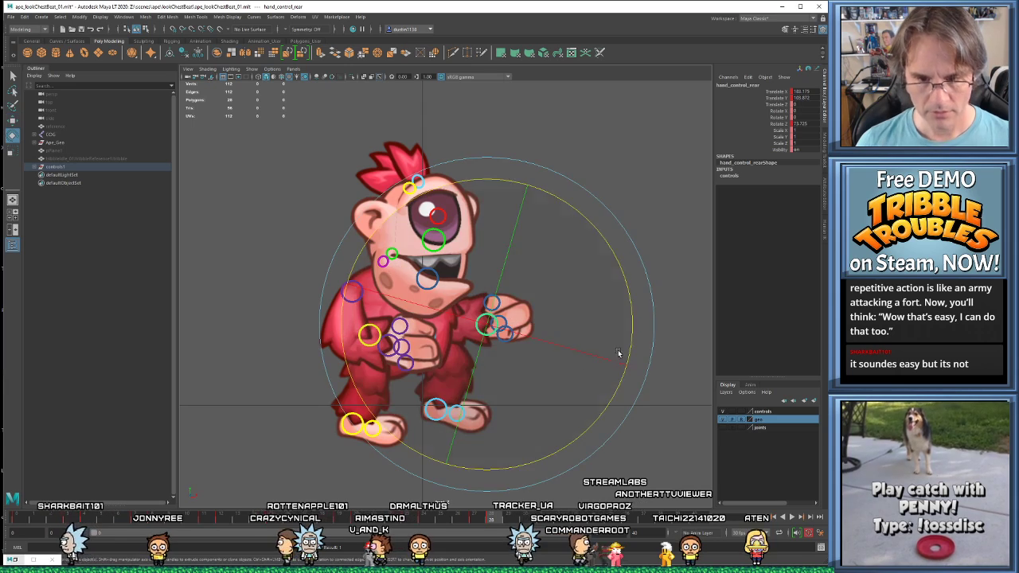
{"action": "left_click_drag", "start_coordinate": [633, 339], "coordinate": [626, 356]}
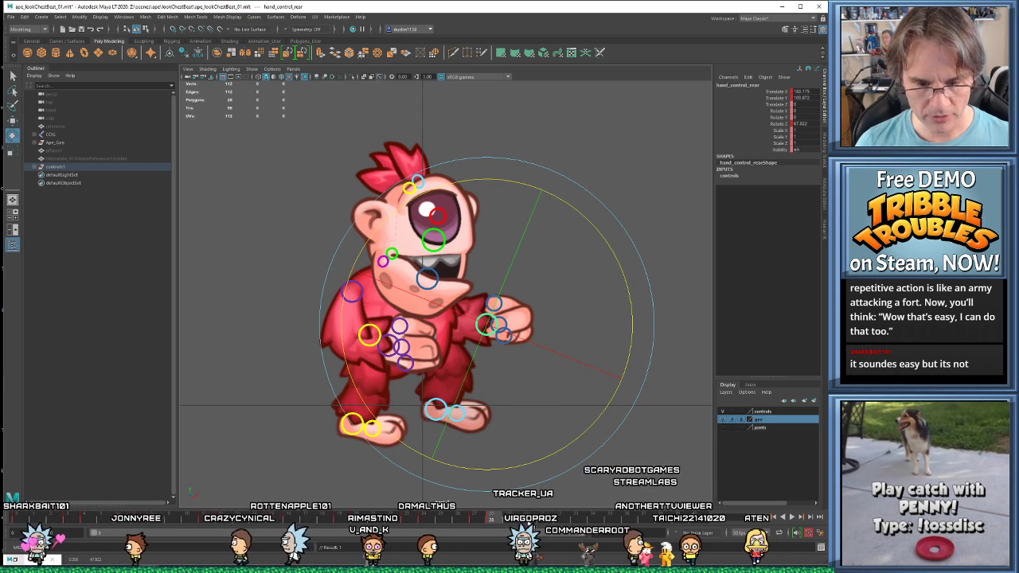
- Step forward through the keys and play back the animation to check the rear hand's motion
{"action": "key", "text": "period"}
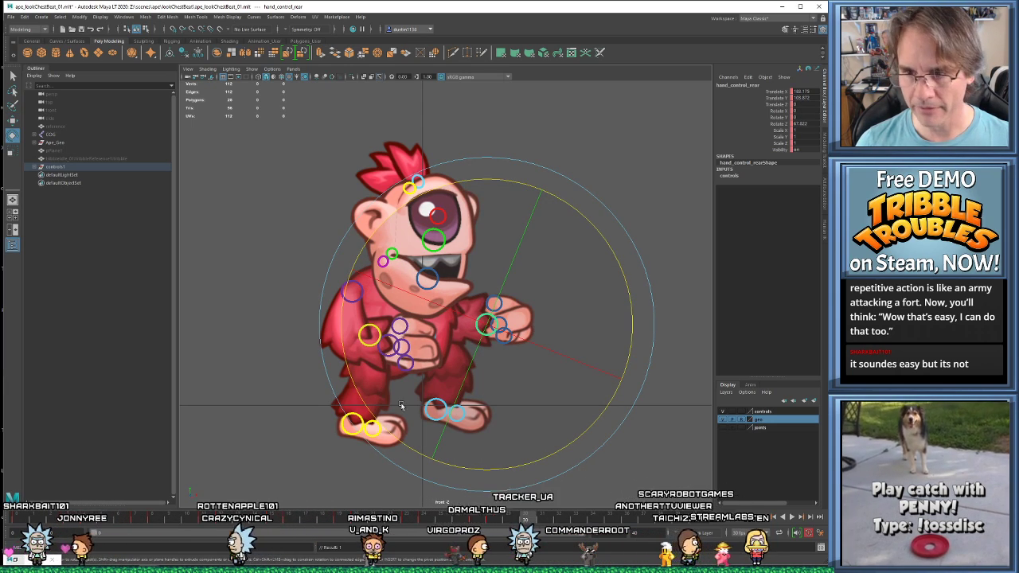
{"action": "key", "text": "period"}
{"action": "key", "text": "period"}
{"action": "key", "text": "period"}
{"action": "key", "text": "period"}
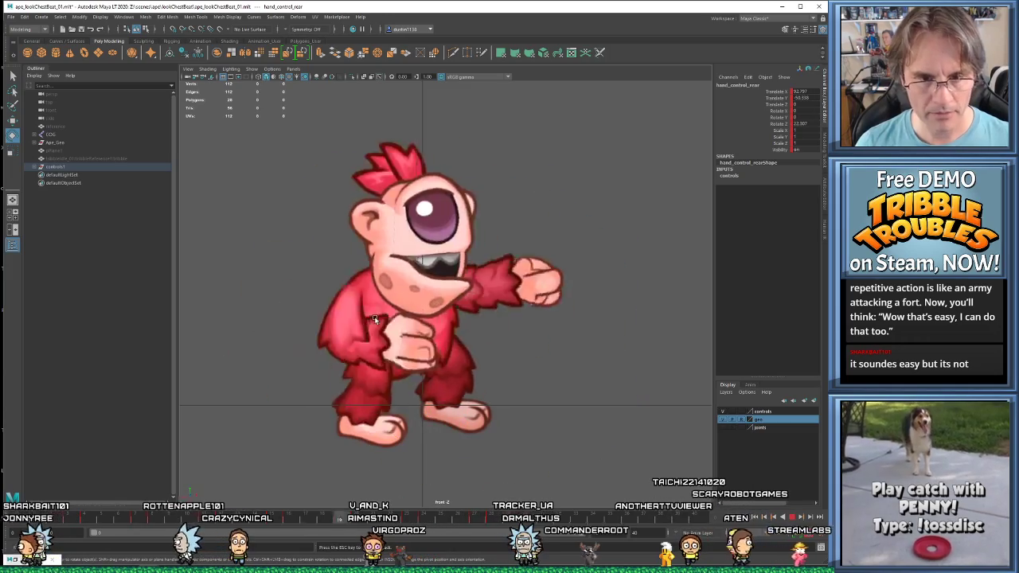
{"action": "key", "text": "alt+v"}
{"action": "key", "text": "alt+v"}
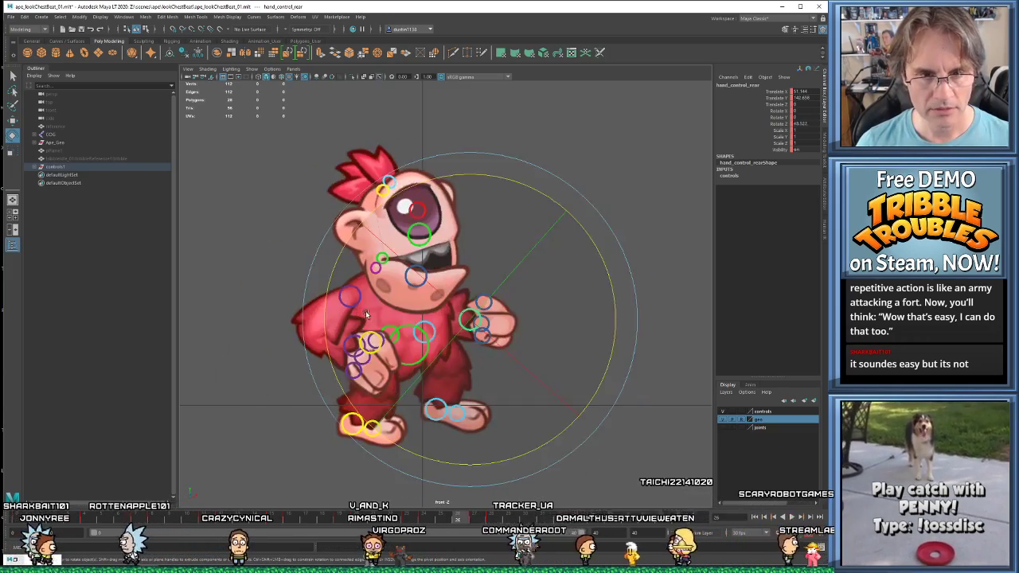
{"action": "key", "text": "alt+shift+v"}
{"action": "key", "text": "alt+v"}
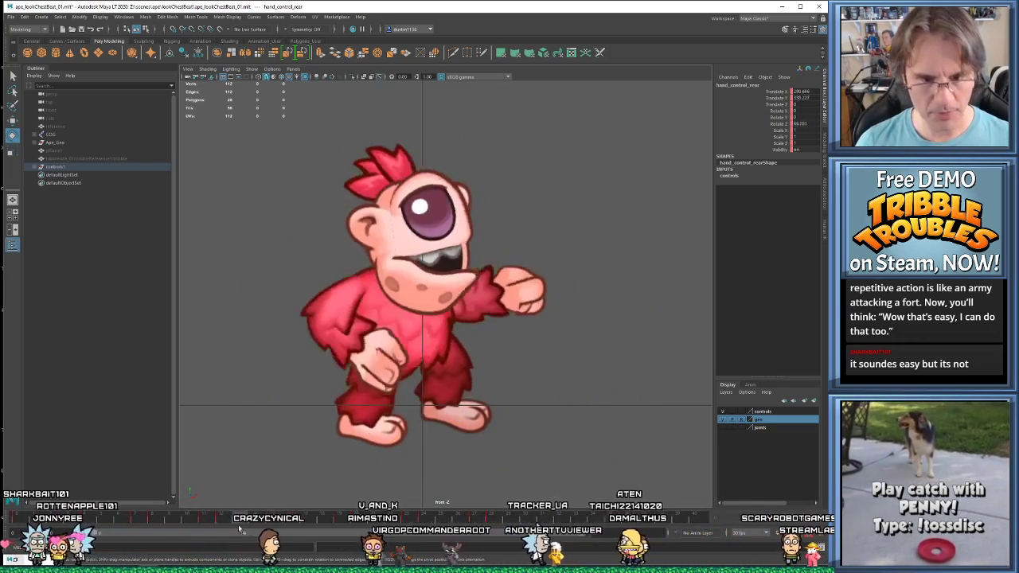
{"action": "key", "text": "alt+v"}
- Select the head control, scrub back to frame 11, and compare the head poses on the surrounding keys
{"action": "key", "text": "w"}
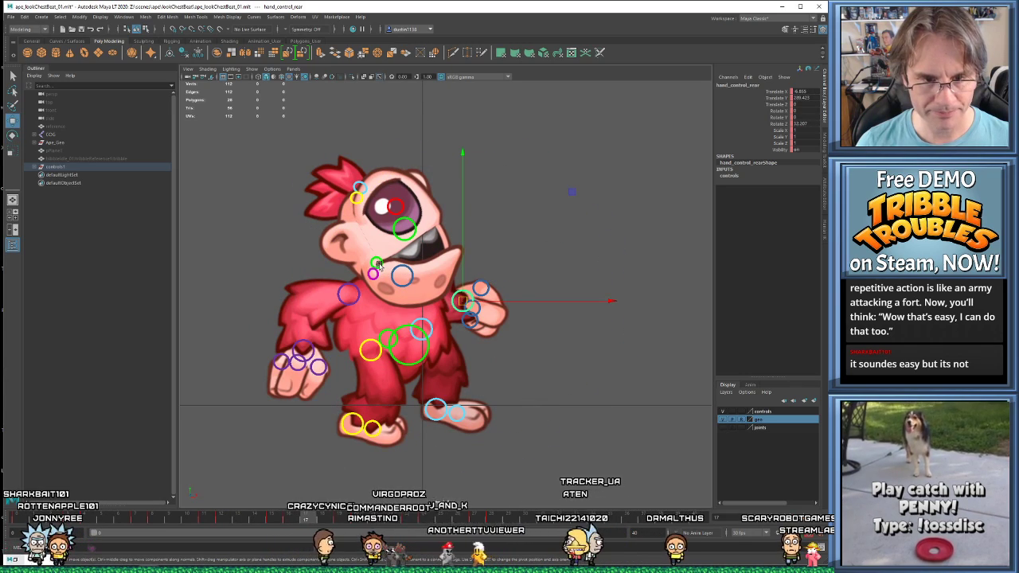
{"action": "left_click", "coordinate": [379, 265]}
{"action": "left_click_drag", "start_coordinate": [249, 522], "coordinate": [204, 519]}
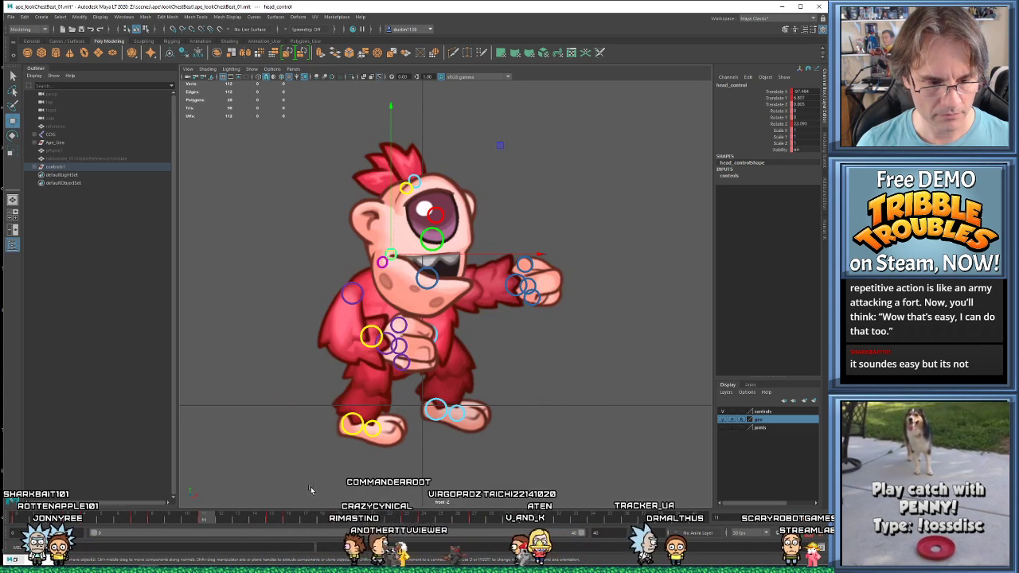
{"action": "key", "text": "period"}
{"action": "key", "text": "comma"}
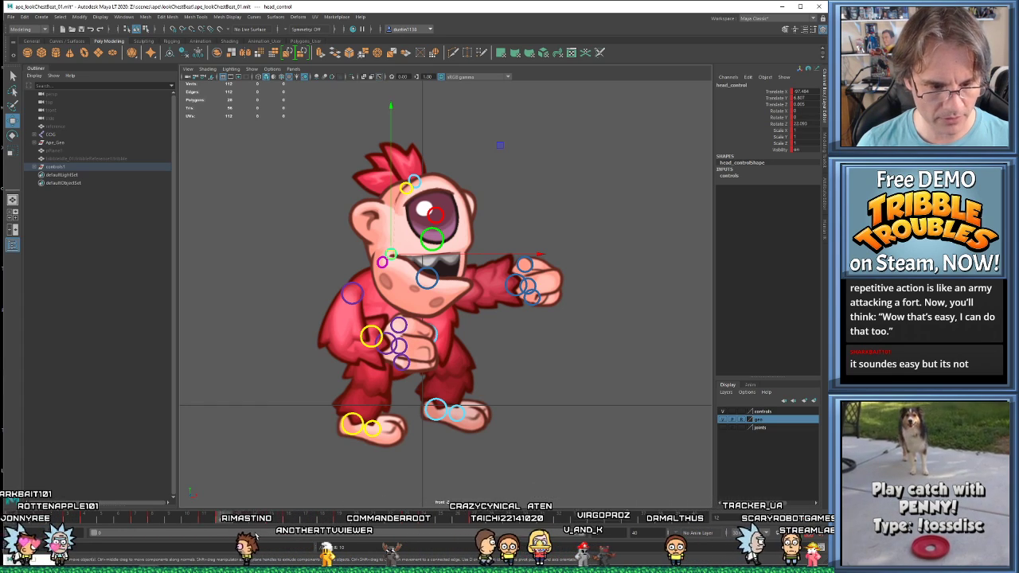
{"action": "key", "text": "period"}
{"action": "key", "text": "period"}
{"action": "key", "text": "period"}
{"action": "key", "text": "period"}
{"action": "key", "text": "e"}
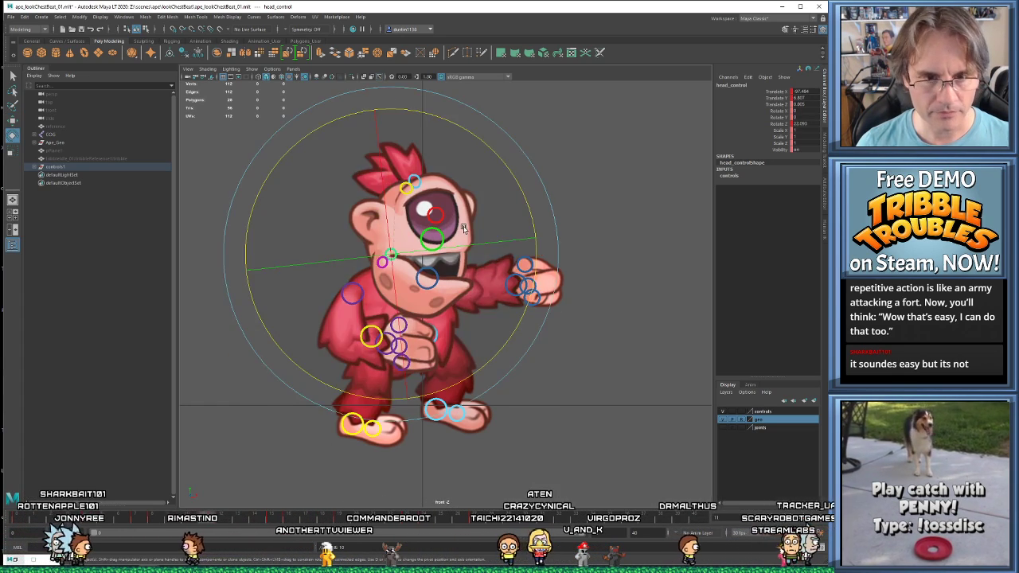
{"action": "key", "text": "comma"}
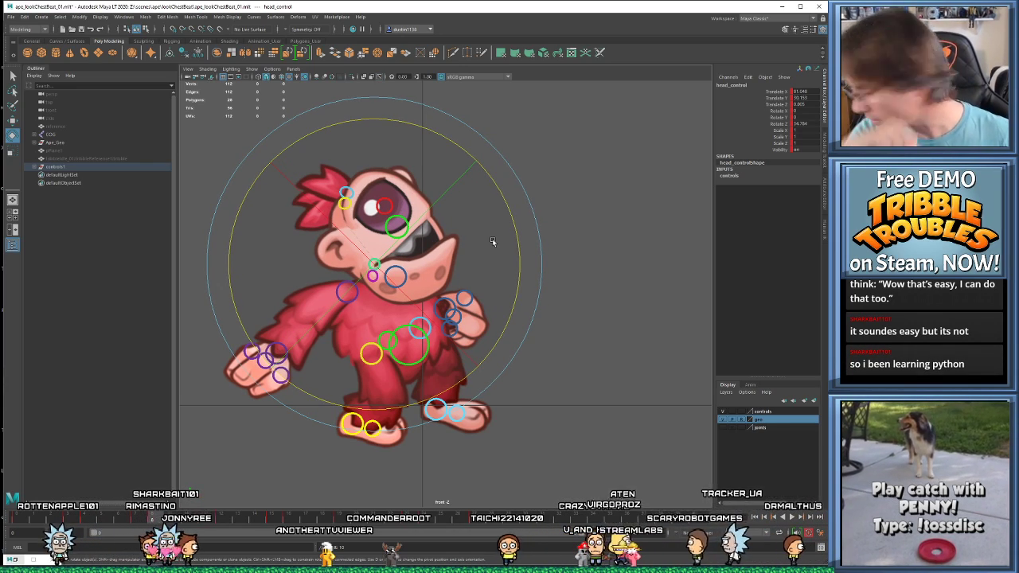
{"action": "key", "text": "period"}
{"action": "key", "text": "period"}
{"action": "key", "text": "period"}
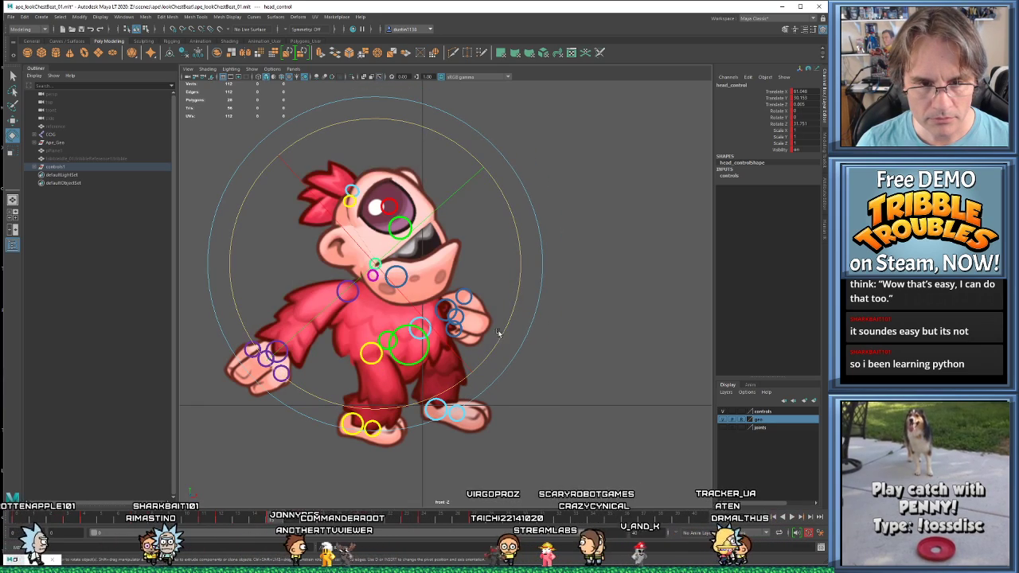
- Rotate the head down to face forward at frame 15 and shift it slightly backward
{"action": "left_click_drag", "start_coordinate": [517, 295], "coordinate": [482, 357]}
{"action": "key", "text": "w"}
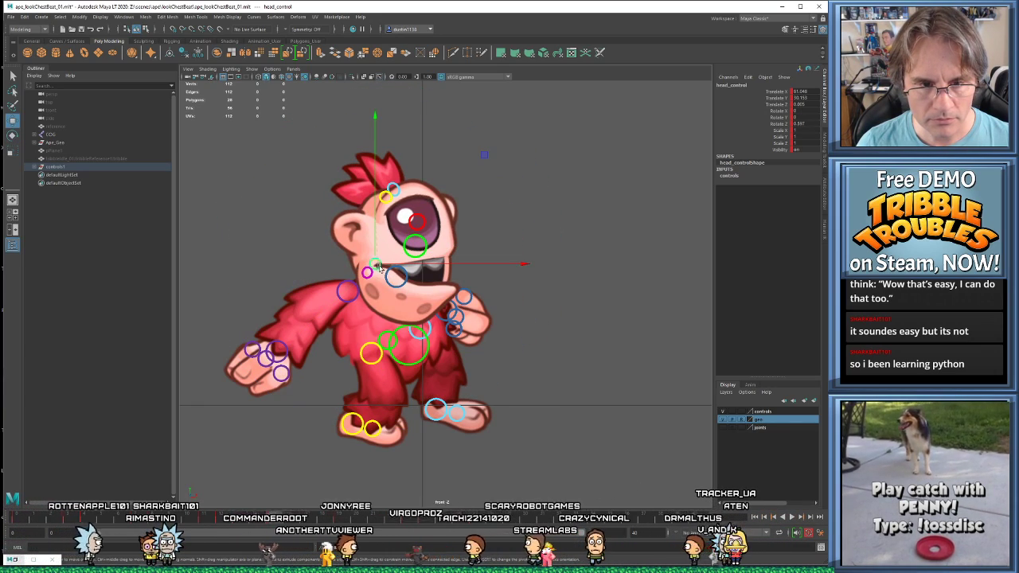
{"action": "middle_click_drag", "start_coordinate": [408, 291], "coordinate": [404, 287]}
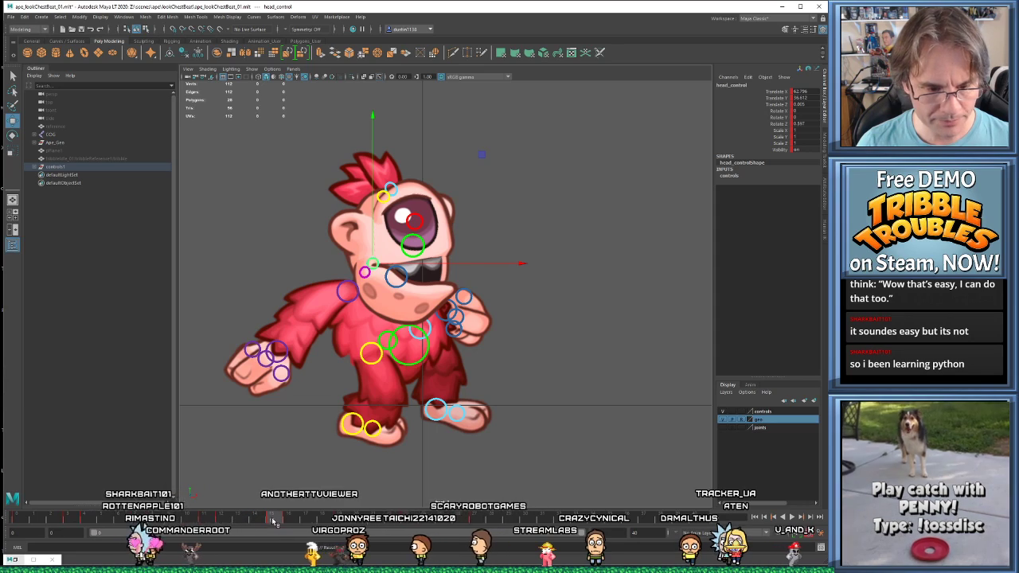
{"action": "key", "text": "comma"}
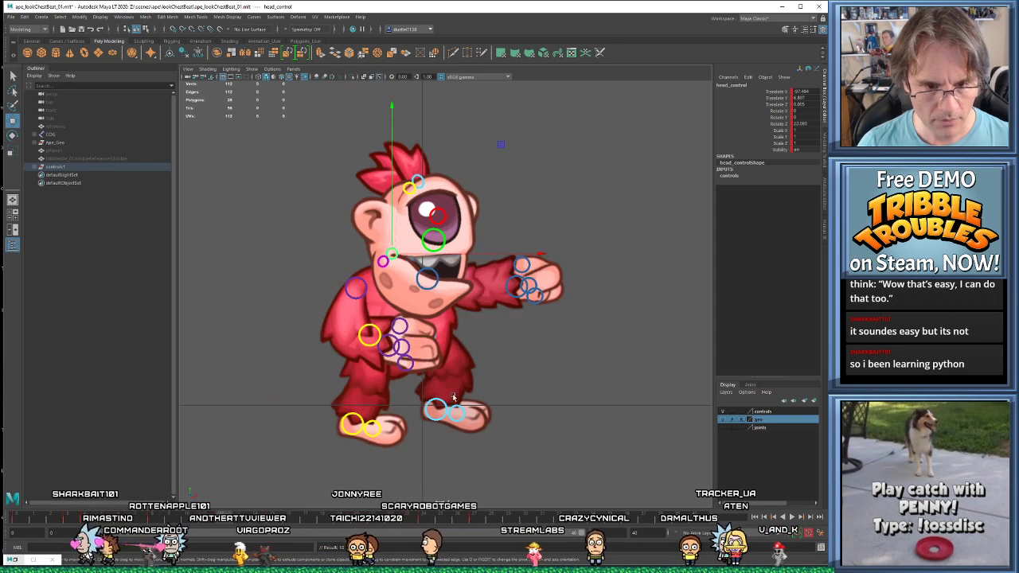
{"action": "key", "text": "period"}
{"action": "key", "text": "e"}
{"action": "left_click_drag", "start_coordinate": [508, 309], "coordinate": [506, 316]}
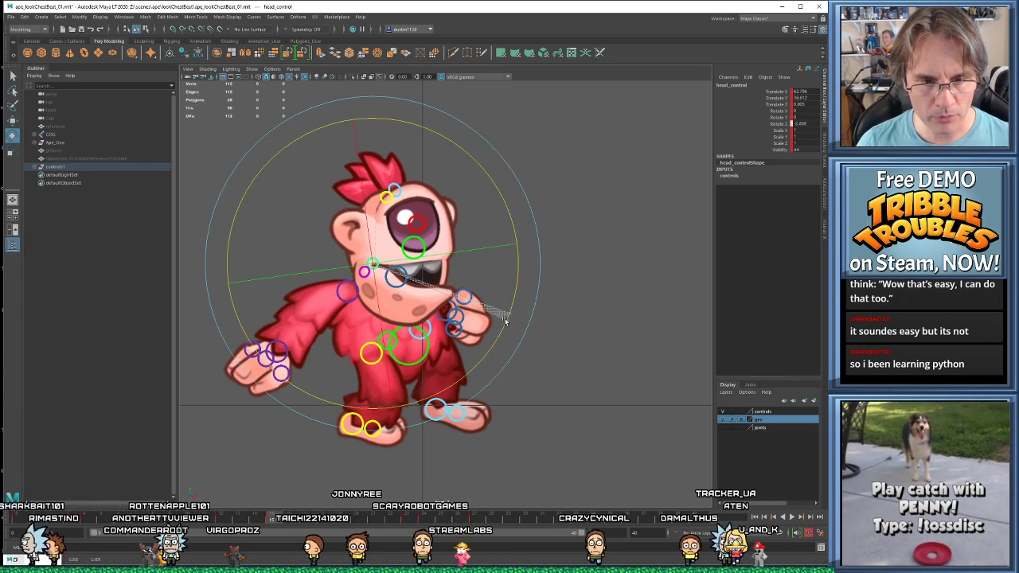
- Compare the head with the preceding outstretched pose and tilt it slightly further down after frame 15
{"action": "key", "text": "comma"}
{"action": "key", "text": "period"}
{"action": "key", "text": "comma"}
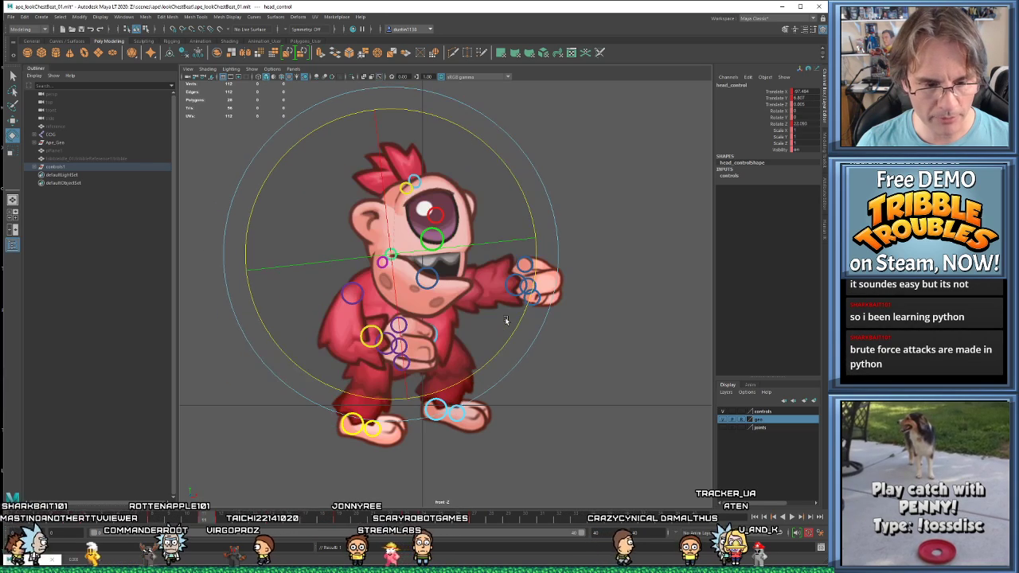
{"action": "key", "text": "comma"}
{"action": "key", "text": "comma"}
{"action": "key", "text": "period"}
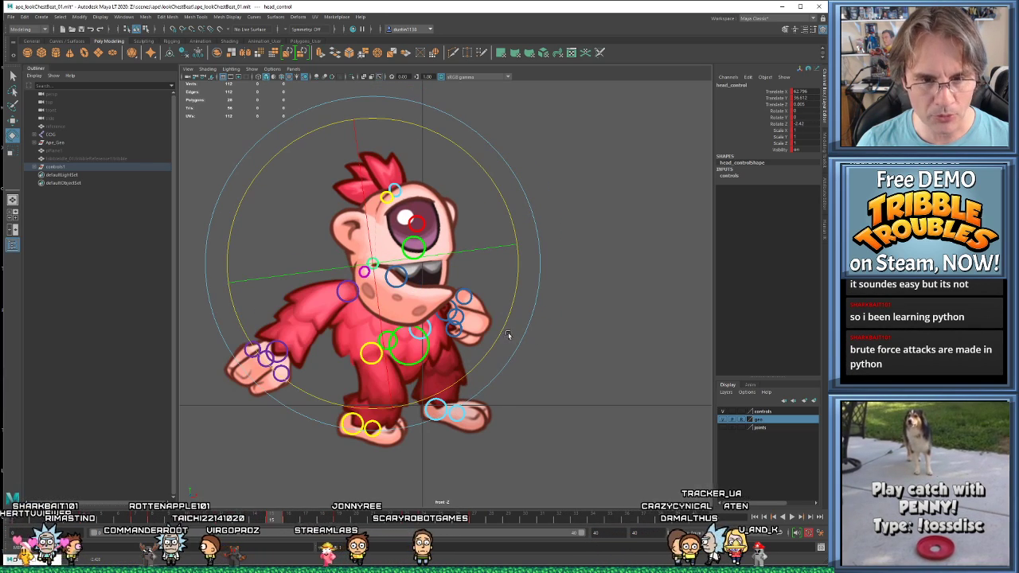
{"action": "mouse_move", "coordinate": [501, 329]}
{"action": "left_mouse_down"}
{"action": "mouse_move", "coordinate": [506, 320]}
{"action": "mouse_move", "coordinate": [500, 331]}
{"action": "left_mouse_up"}
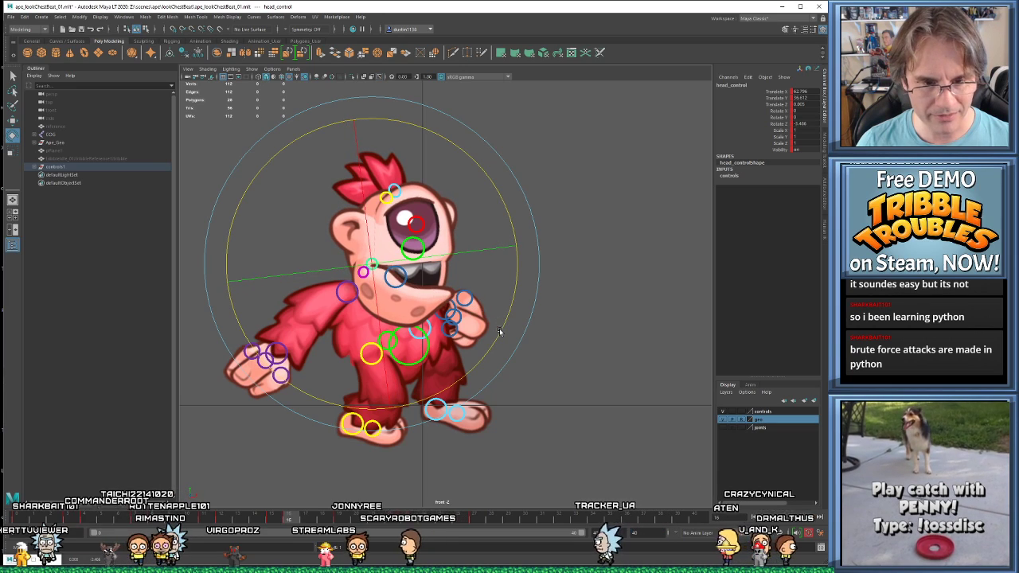
- Step back through the earlier head poses for comparison and tilt the head a little further down at frame 16
{"action": "key", "text": "comma"}
{"action": "key", "text": "comma"}
{"action": "key", "text": "comma"}
{"action": "key", "text": "comma"}
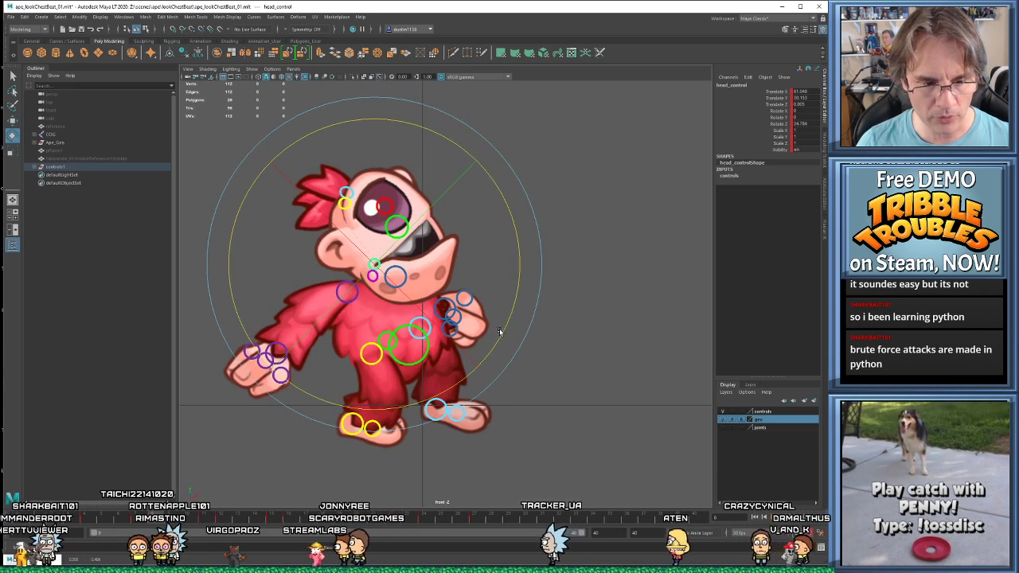
{"action": "key", "text": "comma"}
{"action": "key", "text": "comma"}
{"action": "key", "text": "comma"}
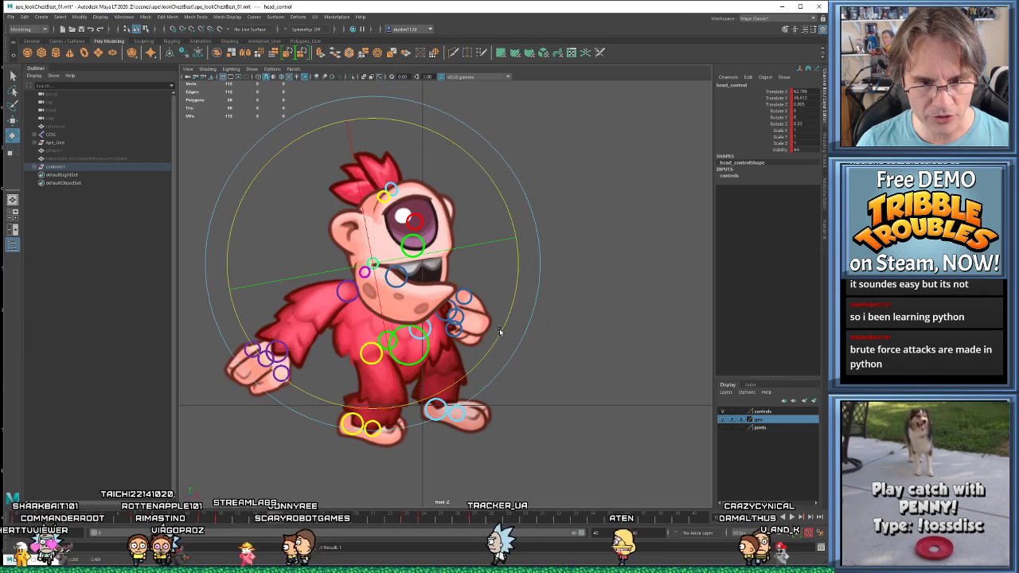
{"action": "key", "text": "comma"}
{"action": "key", "text": "comma"}
{"action": "key", "text": "comma"}
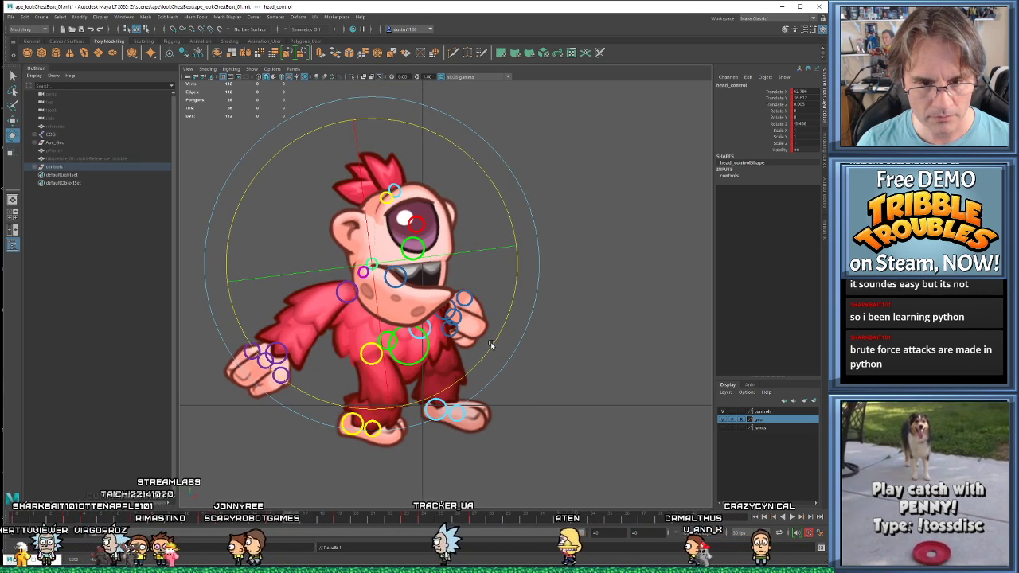
{"action": "key", "text": "comma"}
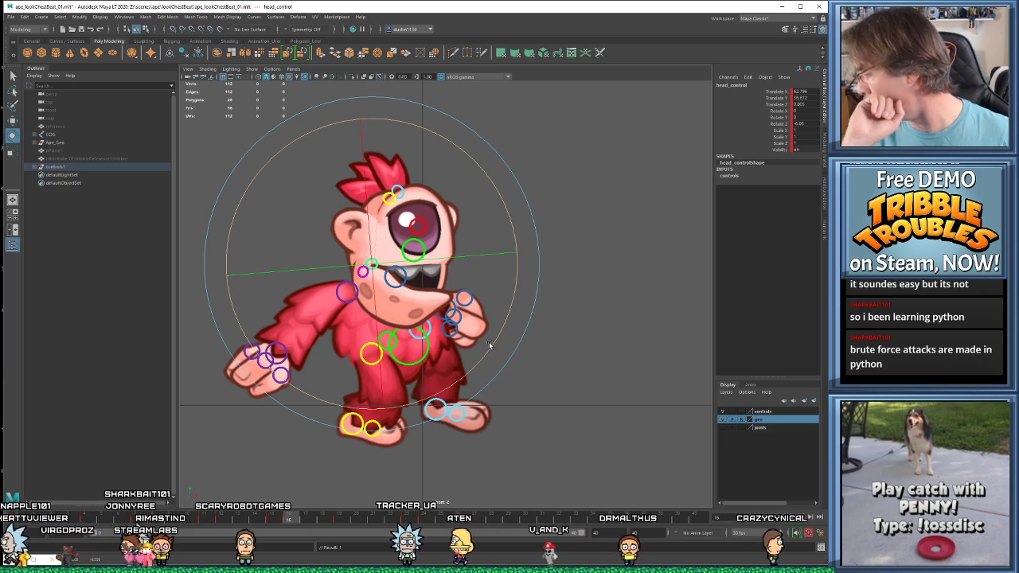
- Tilt the head slightly upward in the outstretched pose at frames 19 and 20, playing back to check
{"action": "key", "text": "alt+period"}
{"action": "key", "text": "alt+period"}
{"action": "key", "text": "alt+period"}
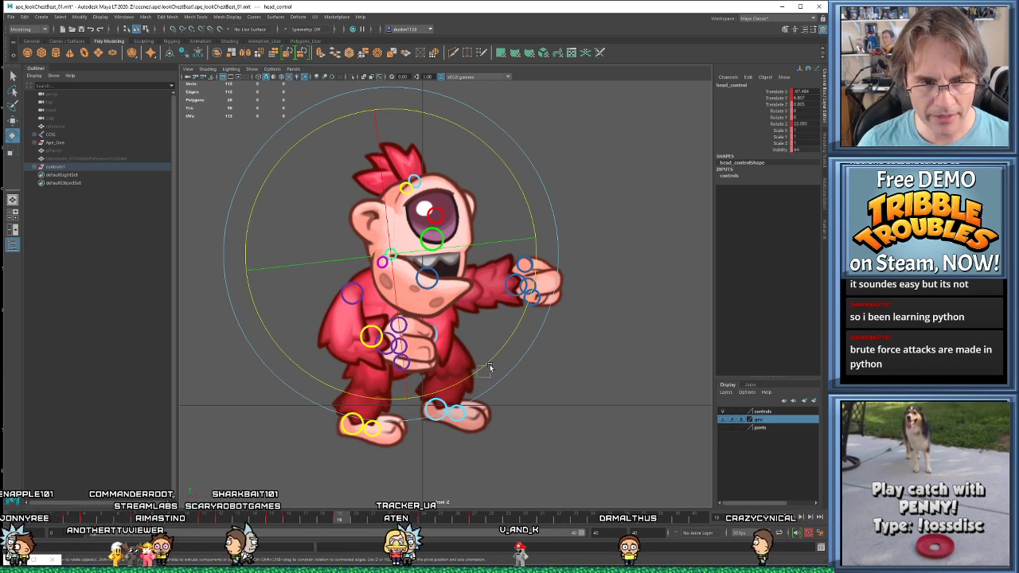
{"action": "left_click_drag", "start_coordinate": [490, 364], "coordinate": [488, 361]}
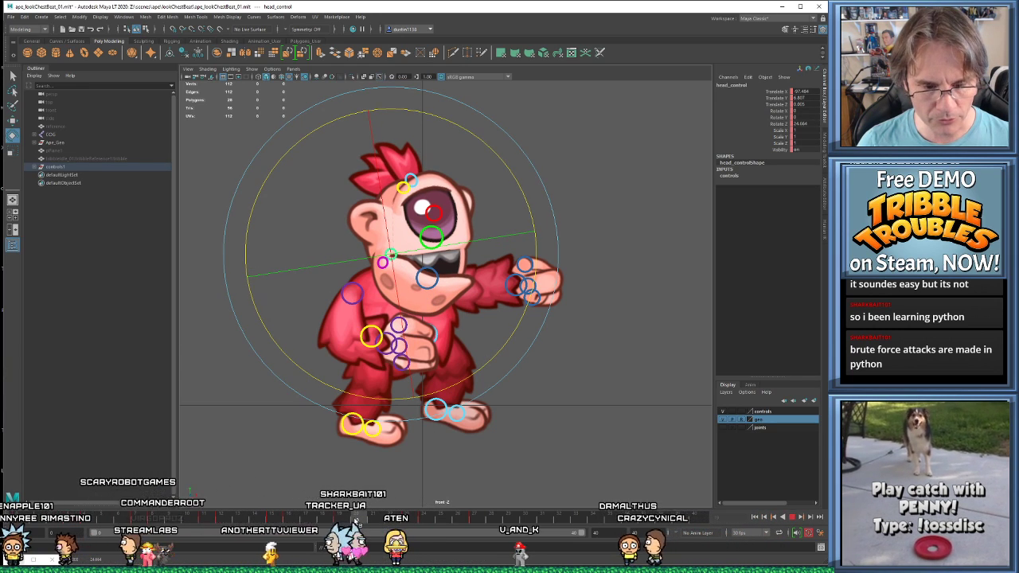
{"action": "key", "text": "alt+v"}
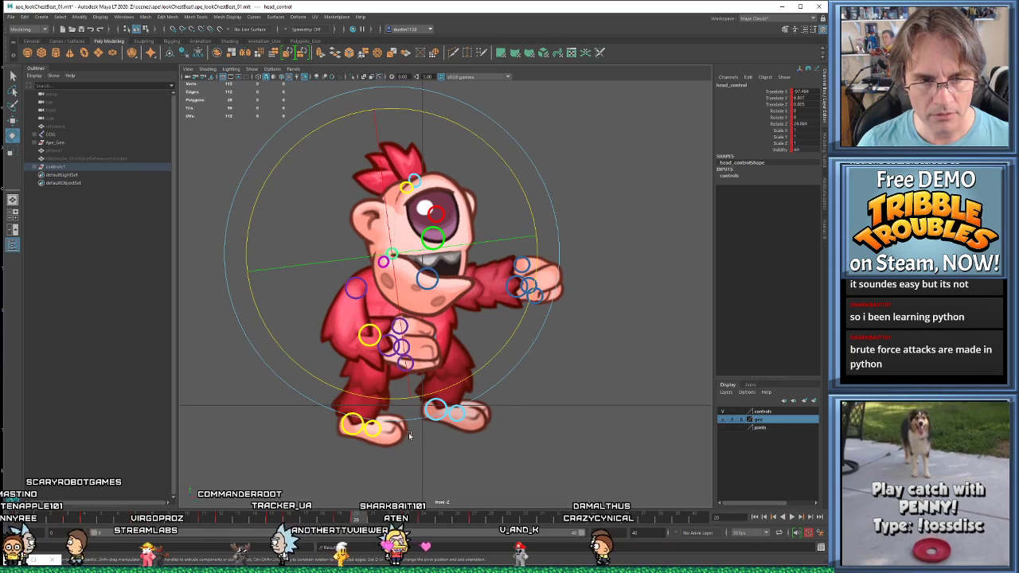
{"action": "key", "text": "Escape"}
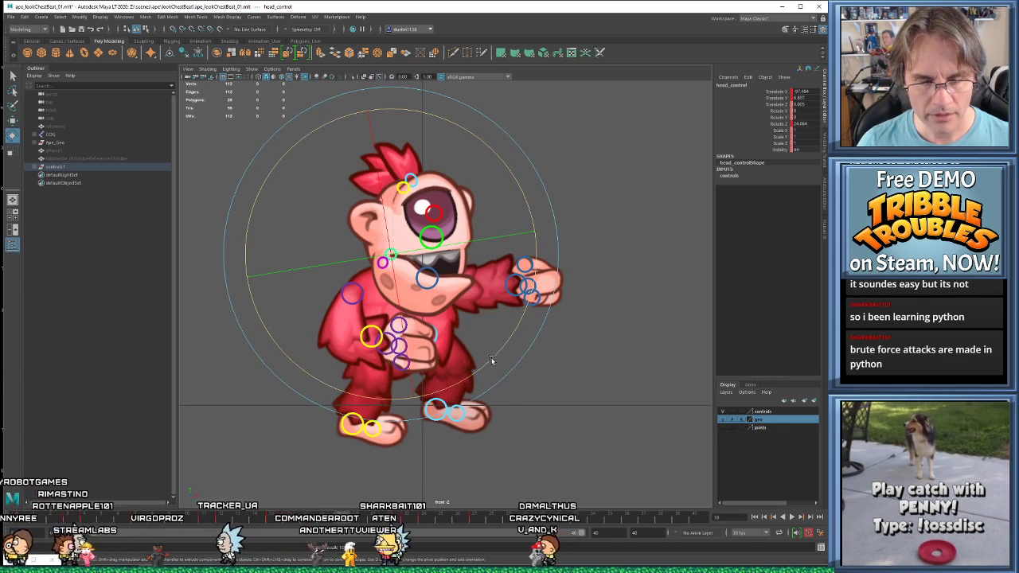
{"action": "left_click_drag", "start_coordinate": [492, 357], "coordinate": [498, 351]}
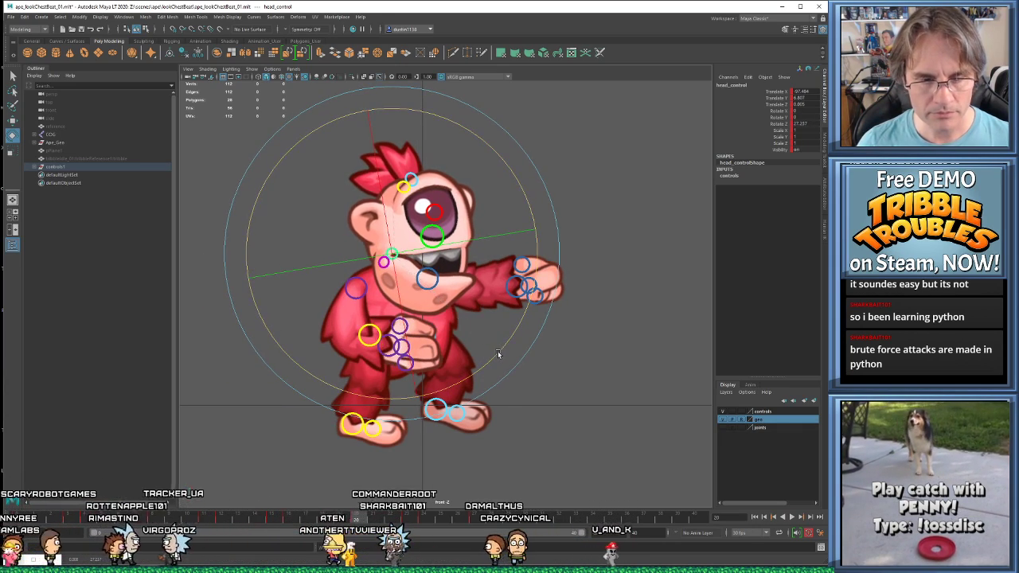
- Step through the head poses from frame 20 onward and play back the animation to review the repeated chest beats
{"action": "key", "text": "period"}
{"action": "key", "text": "period"}
{"action": "key", "text": "period"}
{"action": "key", "text": "period"}
{"action": "key", "text": "period"}
{"action": "key", "text": "period"}
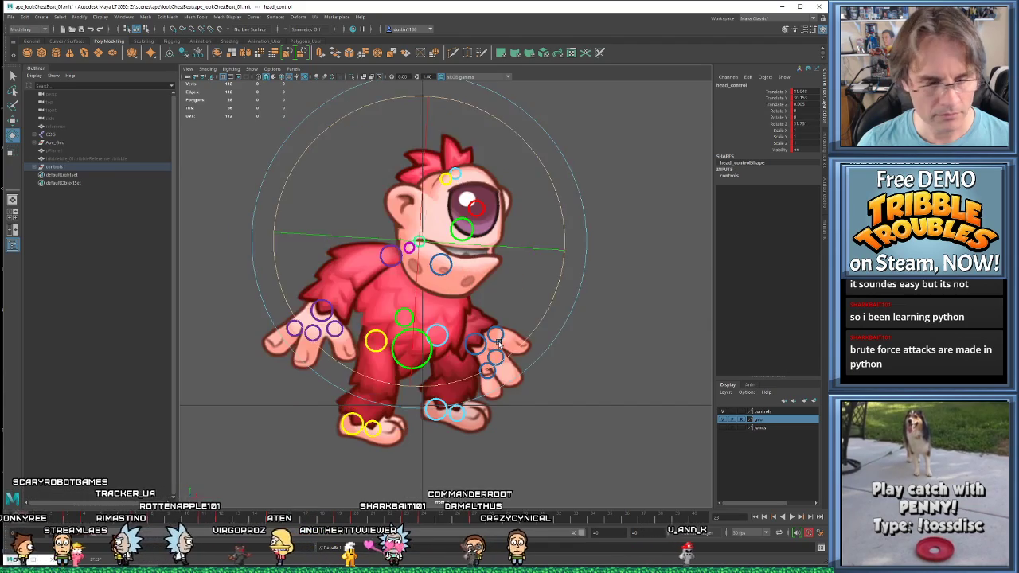
{"action": "key", "text": "alt+v"}
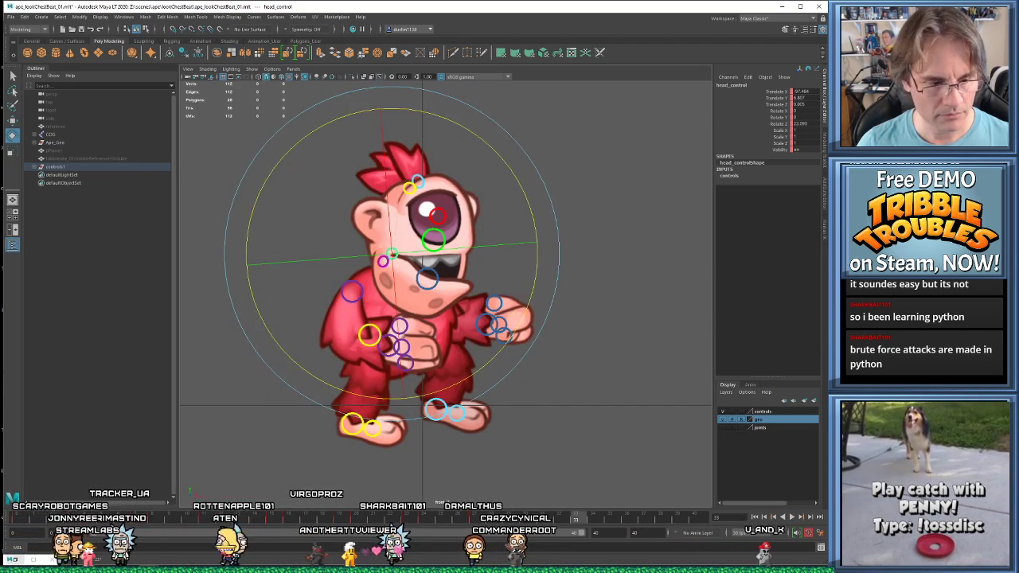
{"action": "key", "text": "alt+v"}
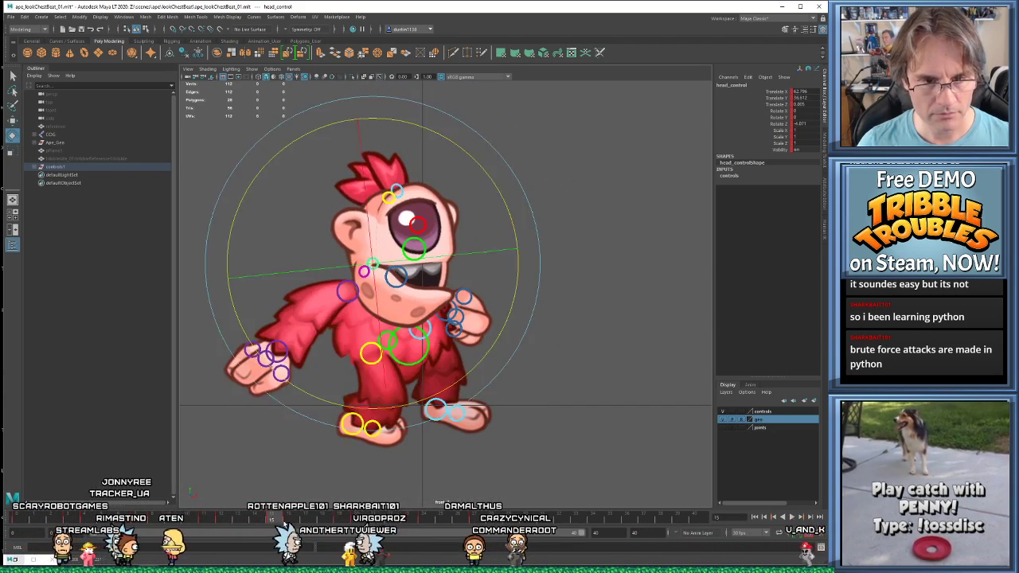
- Tilt the head further down in the chest-hit pose at frame 15, comparing it with the neighbouring head keys
{"action": "key", "text": "period"}
{"action": "key", "text": "period"}
{"action": "key", "text": "period"}
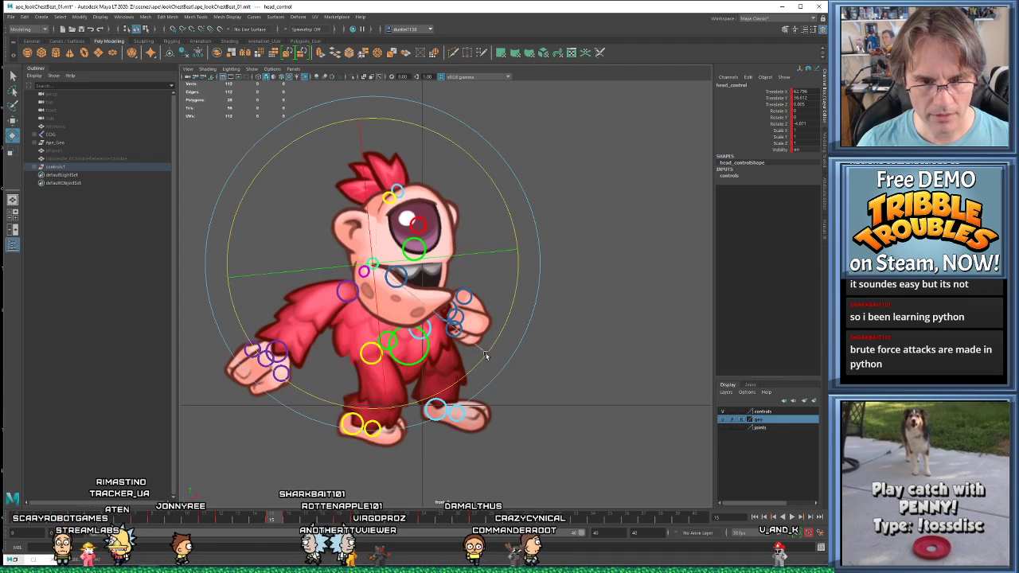
{"action": "key", "text": "period"}
{"action": "key", "text": "comma"}
{"action": "left_click_drag", "start_coordinate": [475, 365], "coordinate": [437, 384]}
{"action": "key", "text": "comma"}
{"action": "key", "text": "comma"}
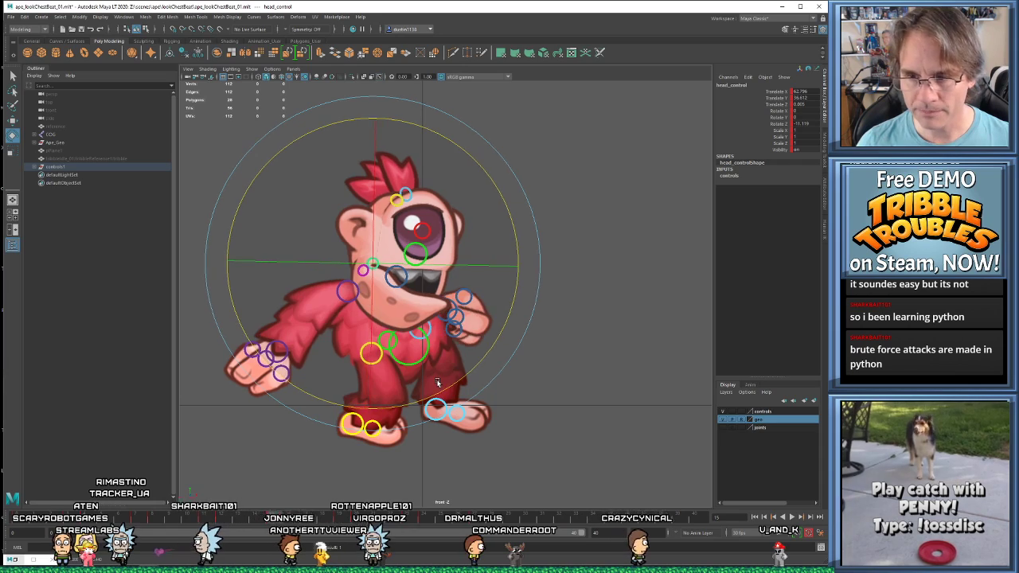
{"action": "key", "text": "period"}
{"action": "key", "text": "period"}
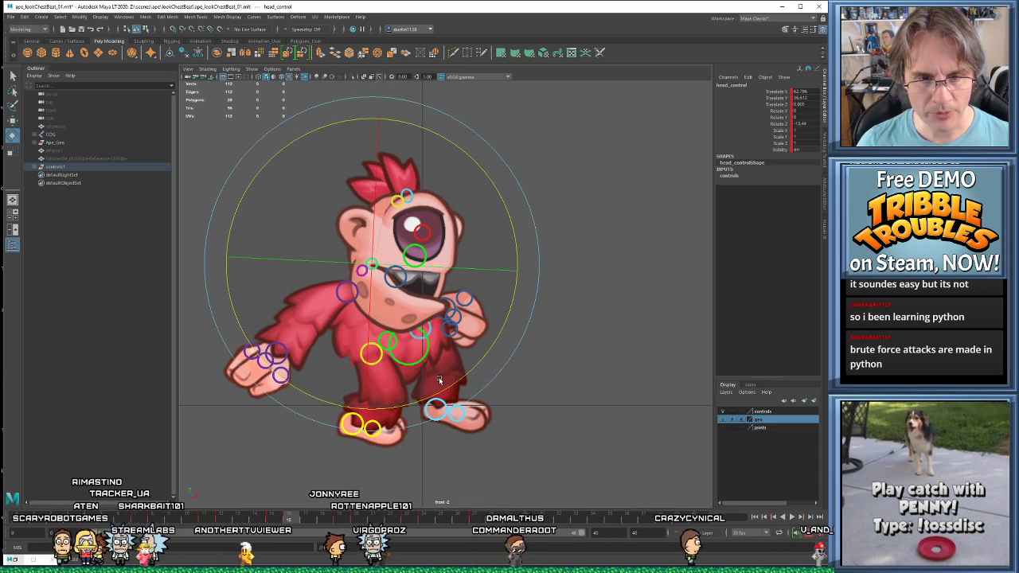
{"action": "key", "text": "comma"}
{"action": "key", "text": "comma"}
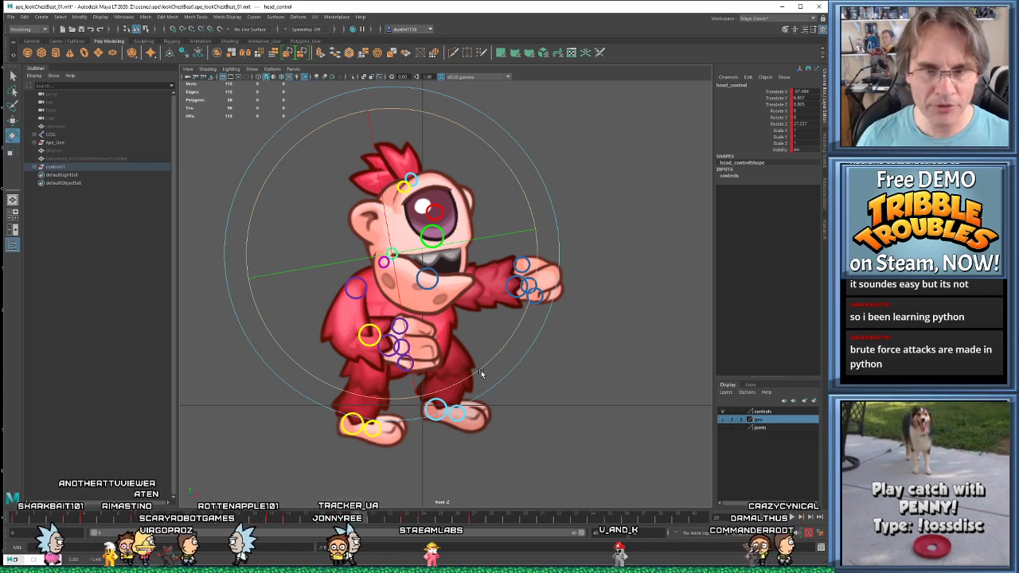
- Try a head rotation at frame 20 and undo it, and tilt the head slightly down in the chest-hit pose around frame 24
{"action": "left_click_drag", "start_coordinate": [481, 370], "coordinate": [437, 375]}
{"action": "key", "text": "ctrl+z"}
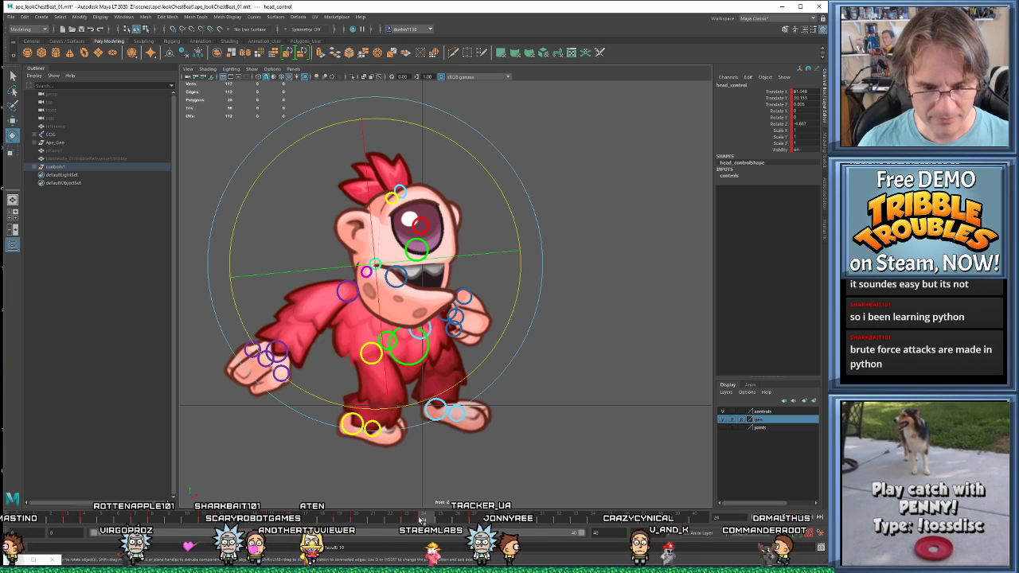
{"action": "mouse_move", "coordinate": [421, 519]}
{"action": "left_mouse_down"}
{"action": "mouse_move", "coordinate": [374, 519]}
{"action": "mouse_move", "coordinate": [423, 519]}
{"action": "left_mouse_up"}
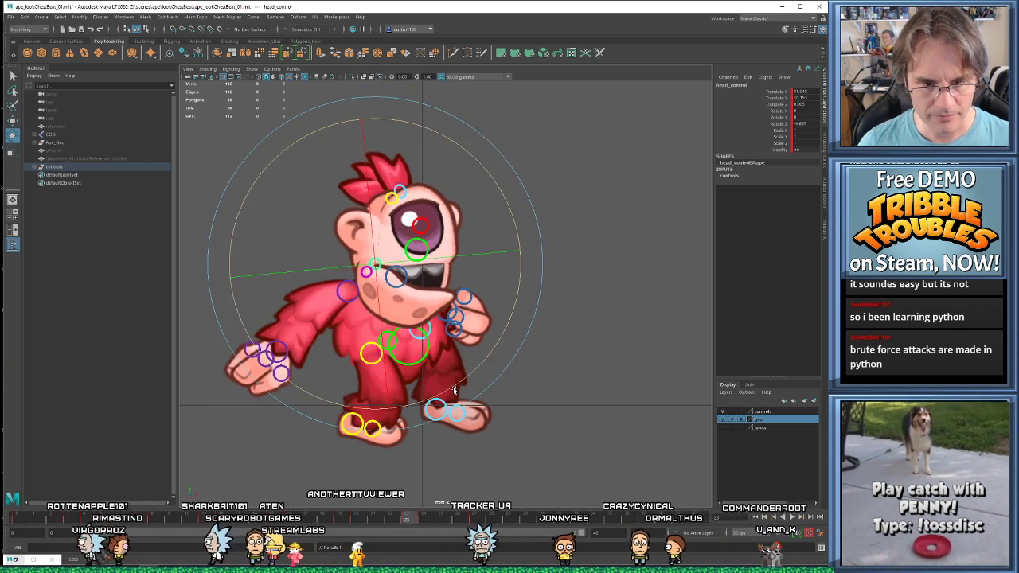
{"action": "left_click_drag", "start_coordinate": [454, 390], "coordinate": [458, 385]}
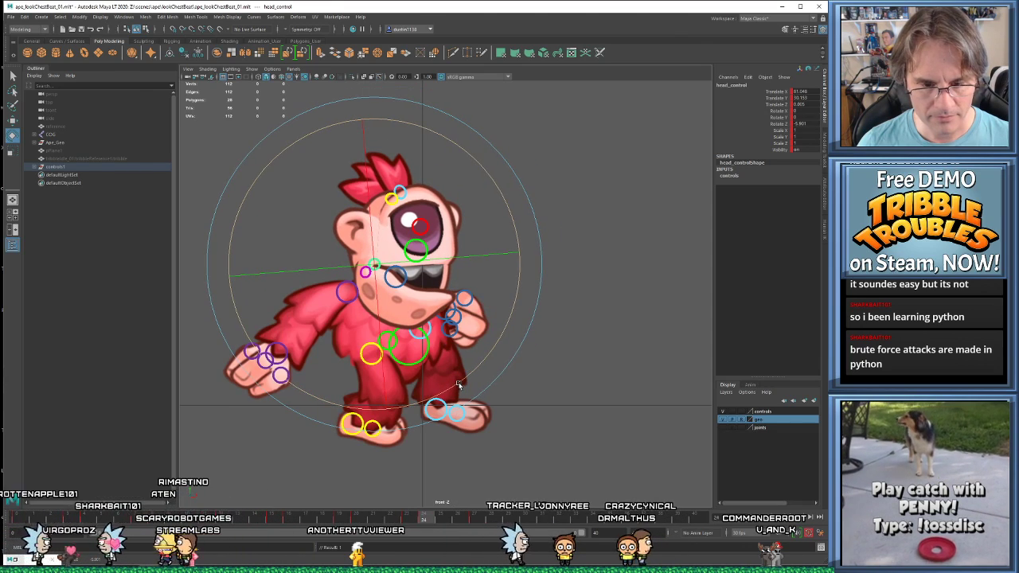
{"action": "key", "text": "period"}
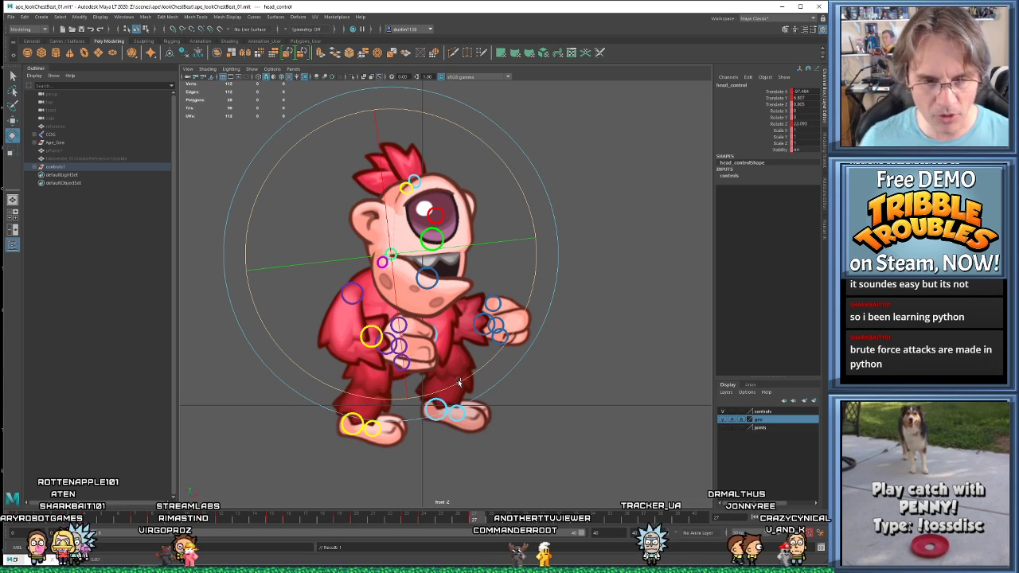
- Compare the head at frames 24 and 27, tilt it slightly up and shift it forward at frame 27, and check in playback
{"action": "key", "text": "comma"}
{"action": "key", "text": "comma"}
{"action": "key", "text": "comma"}
{"action": "key", "text": "comma"}
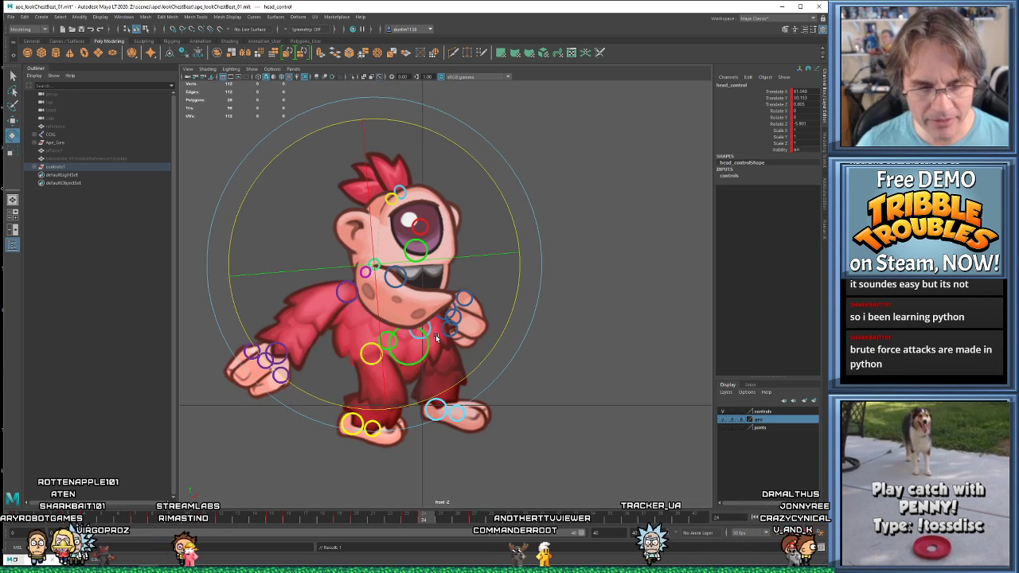
{"action": "key", "text": "period"}
{"action": "key", "text": "period"}
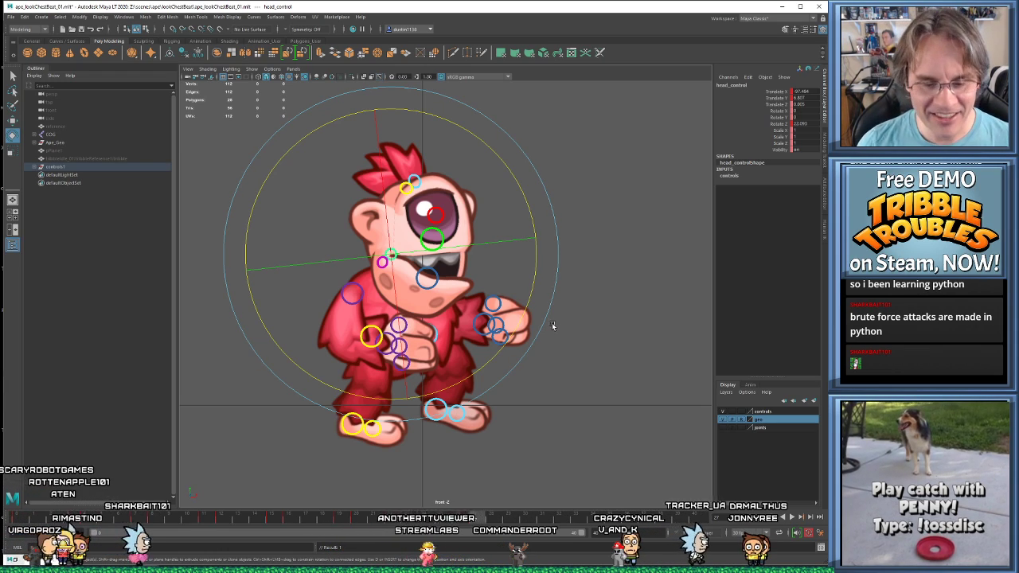
{"action": "key", "text": "alt+v"}
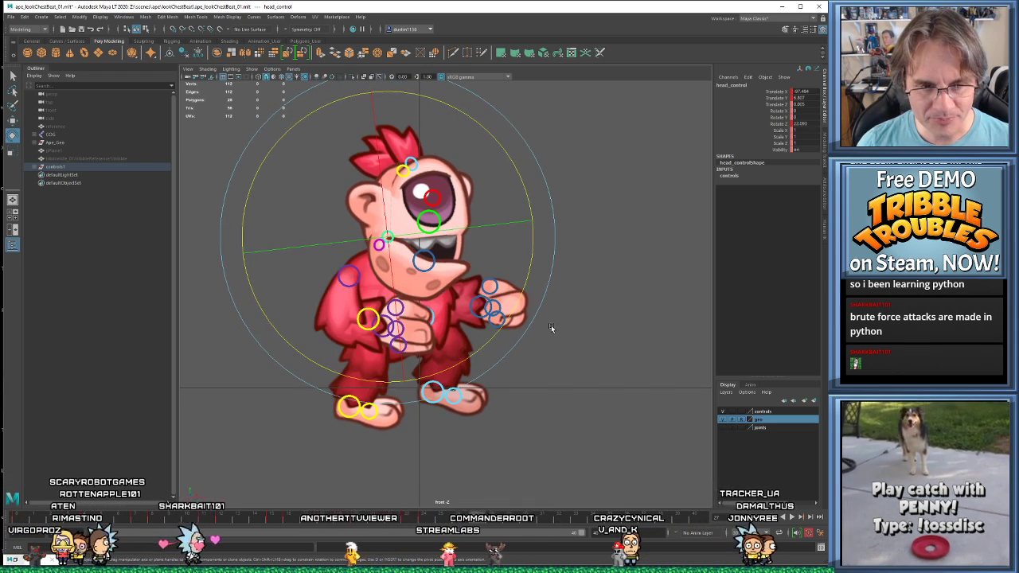
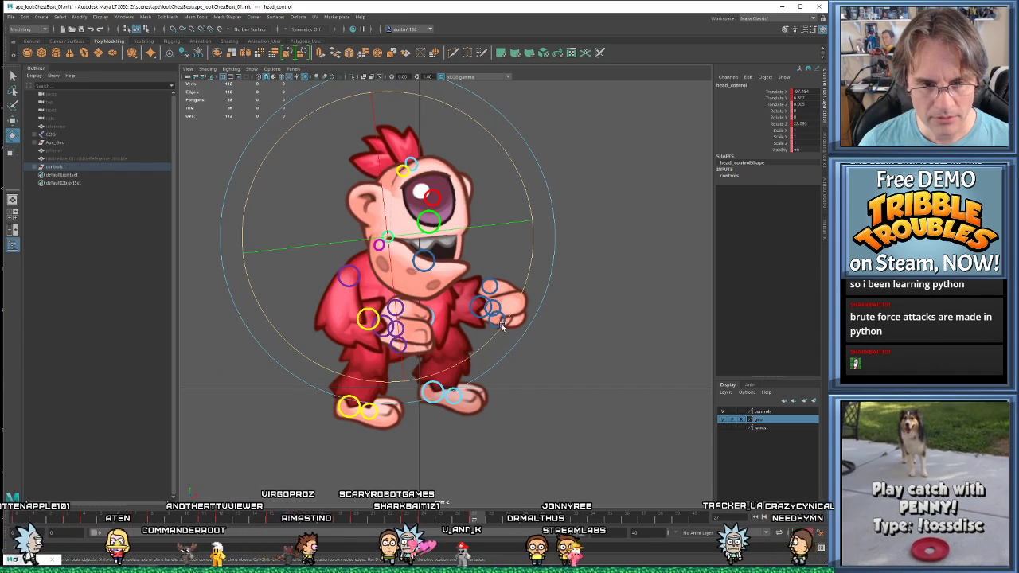
{"action": "key", "text": "w"}
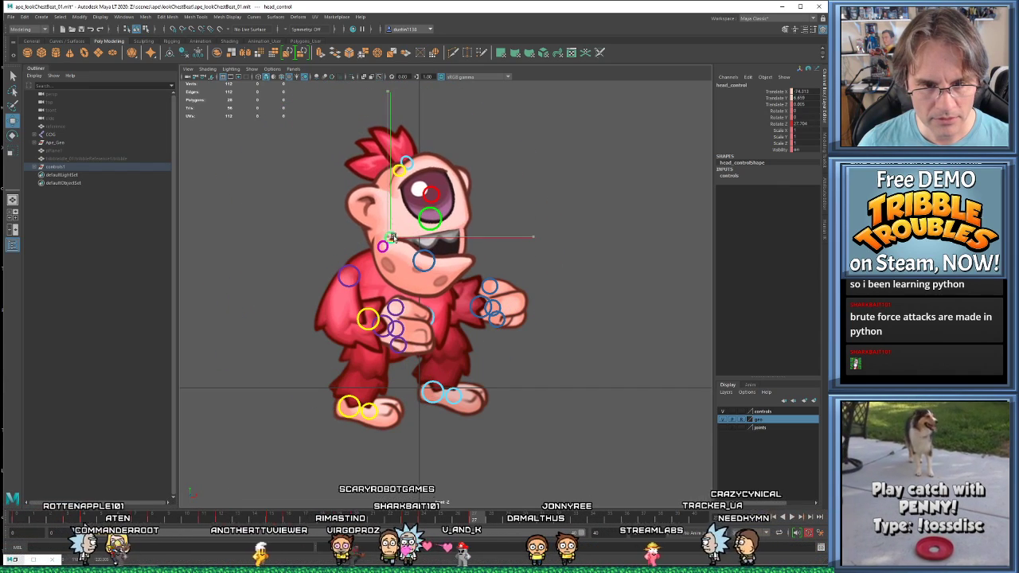
{"action": "key", "text": "e"}
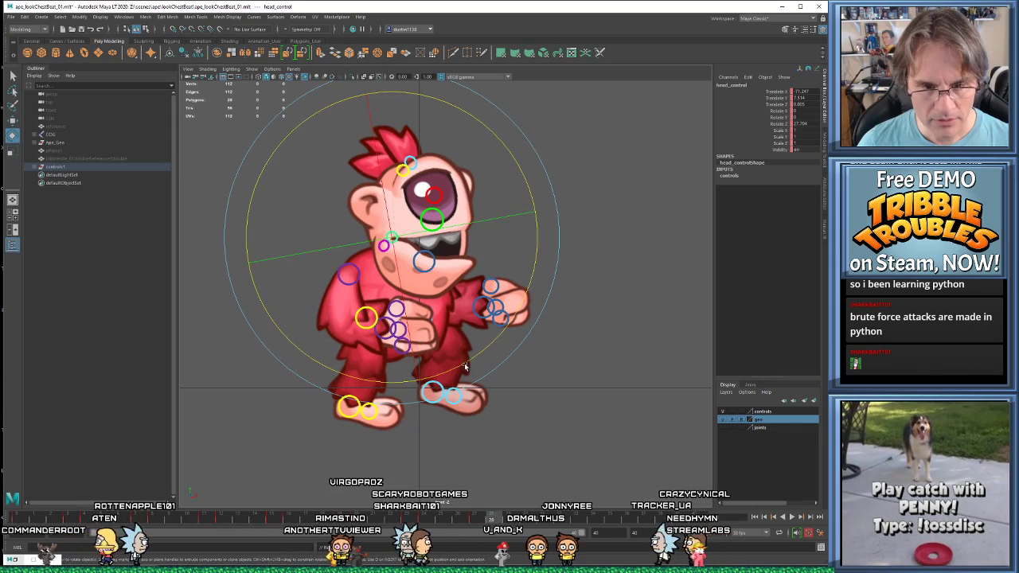
{"action": "key", "text": "alt+v"}
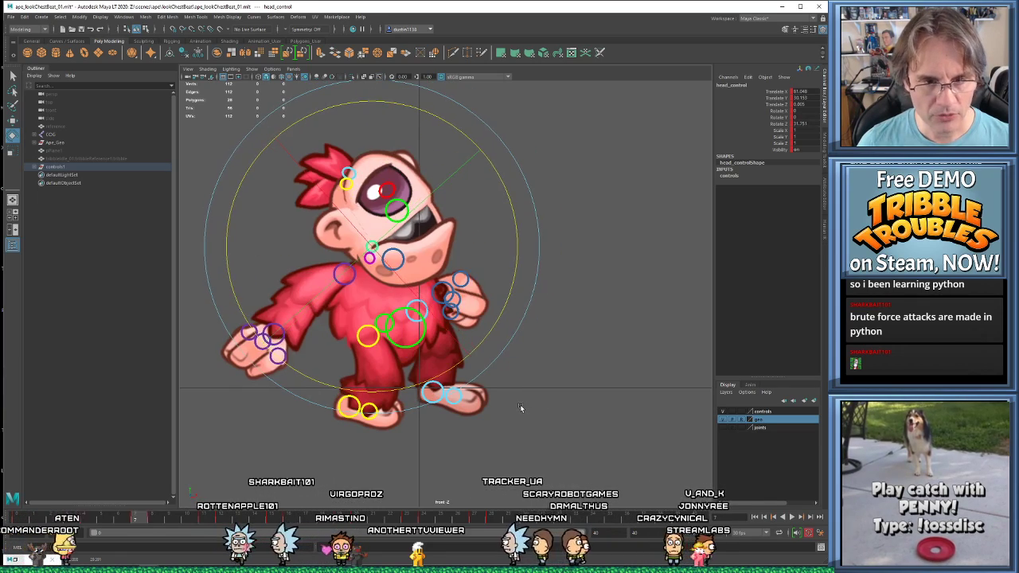
- Rotate the head down to face forward in the first chest-hit pose around frames 7 and 8, and shift it slightly backward
{"action": "left_click_drag", "start_coordinate": [495, 327], "coordinate": [458, 368]}
{"action": "key", "text": "alt+v"}
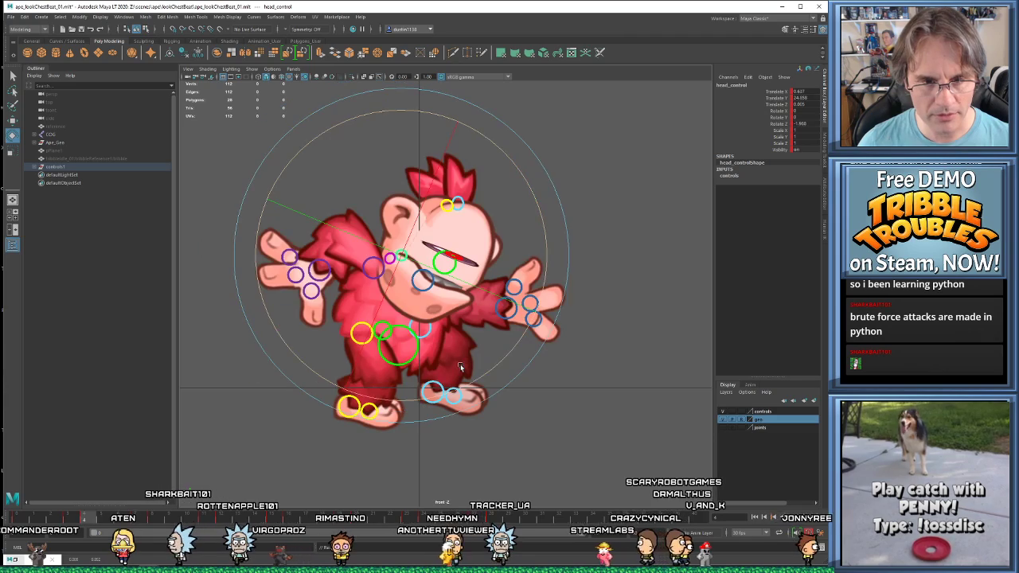
{"action": "key", "text": "."}
{"action": "key", "text": "."}
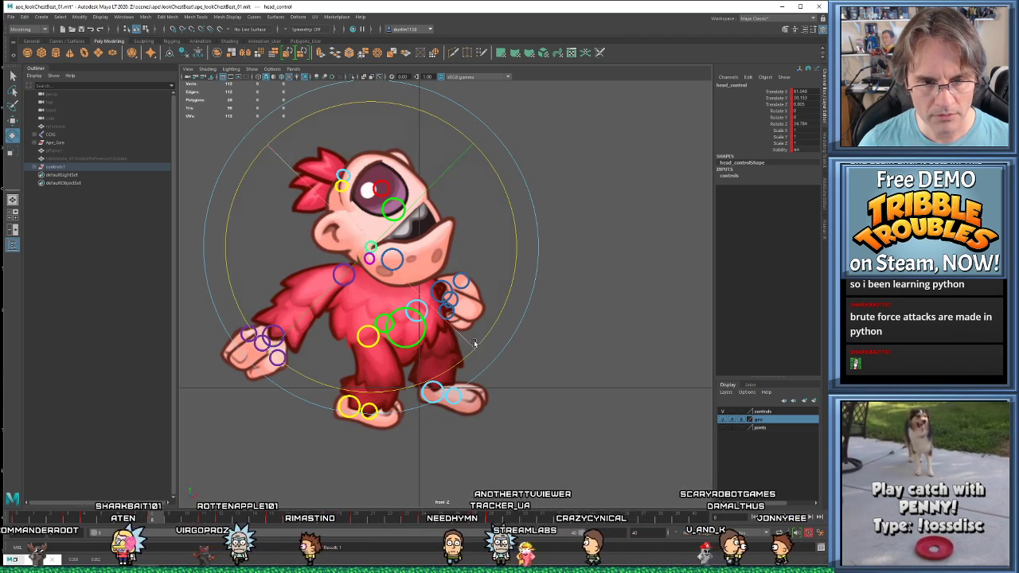
{"action": "left_click_drag", "start_coordinate": [460, 366], "coordinate": [434, 299]}
{"action": "key", "text": "."}
{"action": "key", "text": "."}
{"action": "key", "text": "w"}
{"action": "left_click_drag", "start_coordinate": [371, 252], "coordinate": [368, 253]}
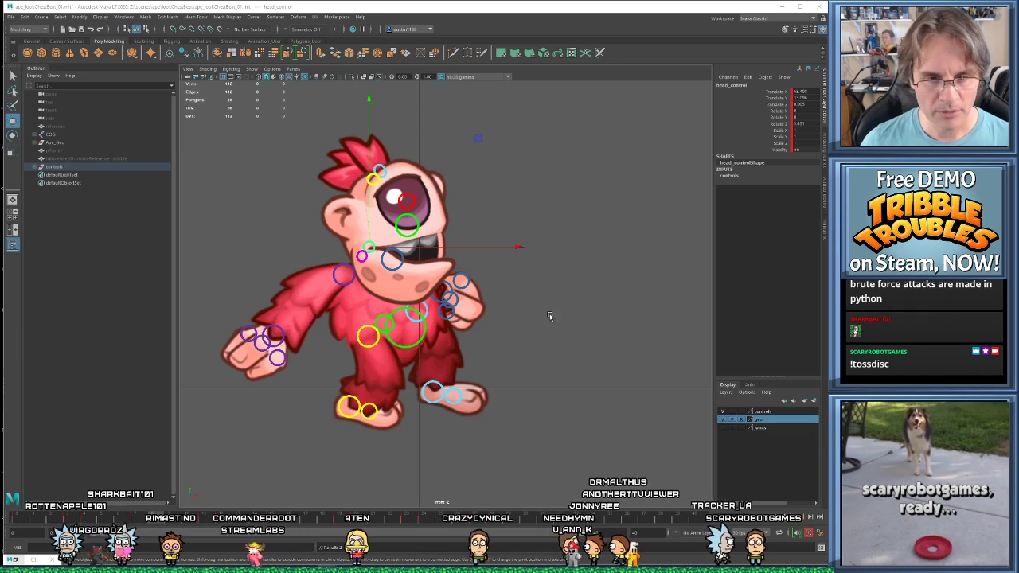
- Play the animation from the first frame to review the revised head motion across the chest beats
{"action": "middle_click_drag", "start_coordinate": [549, 315], "coordinate": [540, 296], "text": "alt"}
{"action": "key", "text": "alt+shift+v"}
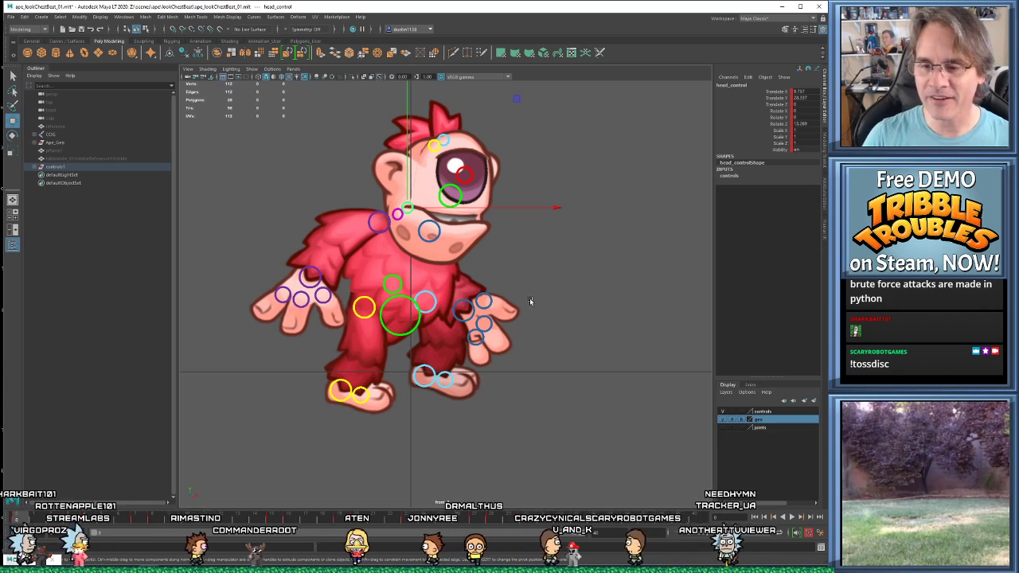
{"action": "middle_click_drag", "start_coordinate": [546, 335], "coordinate": [553, 341], "text": "alt"}
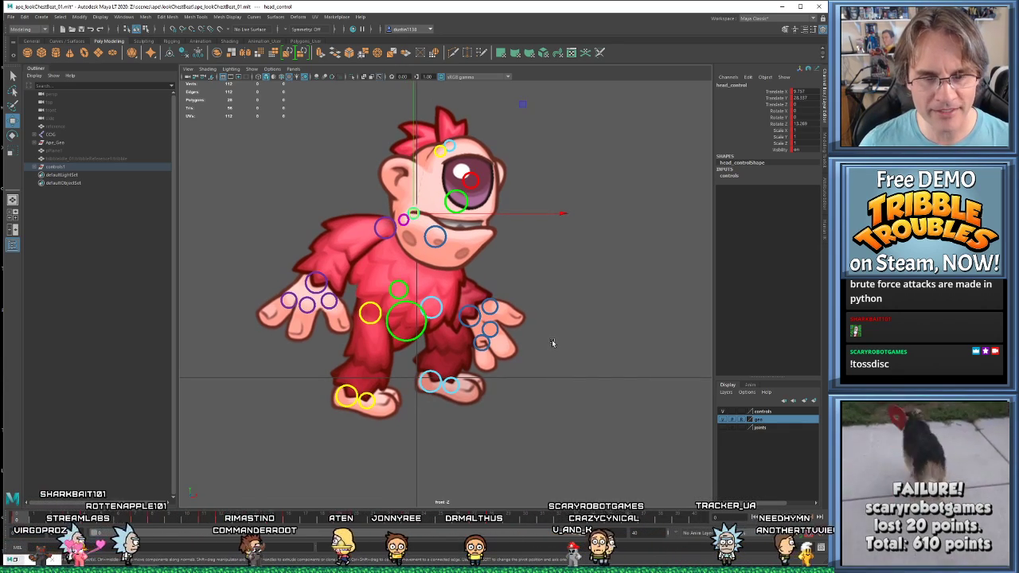
{"action": "key", "text": "alt+v"}
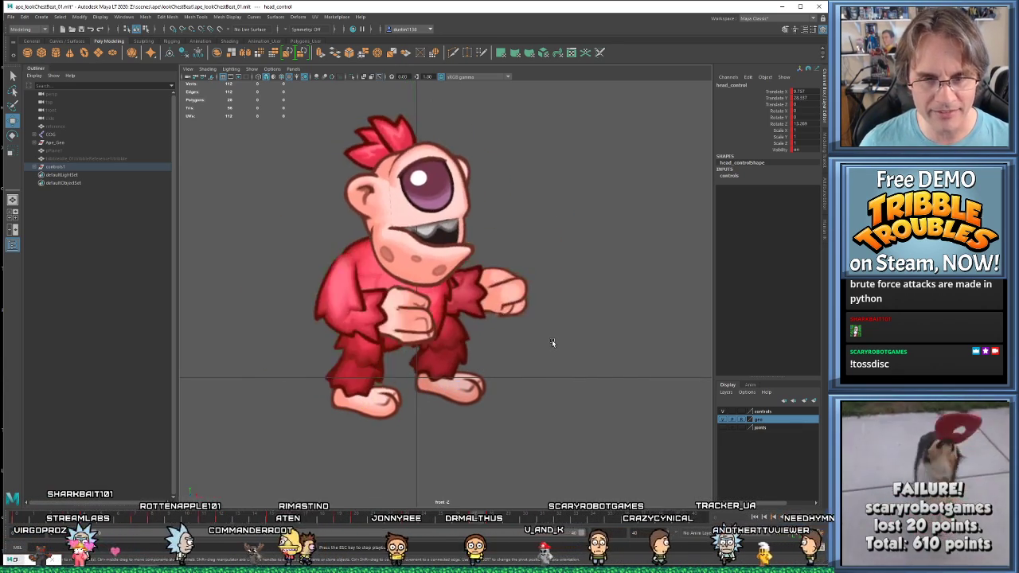
{"action": "key", "text": "alt+v"}
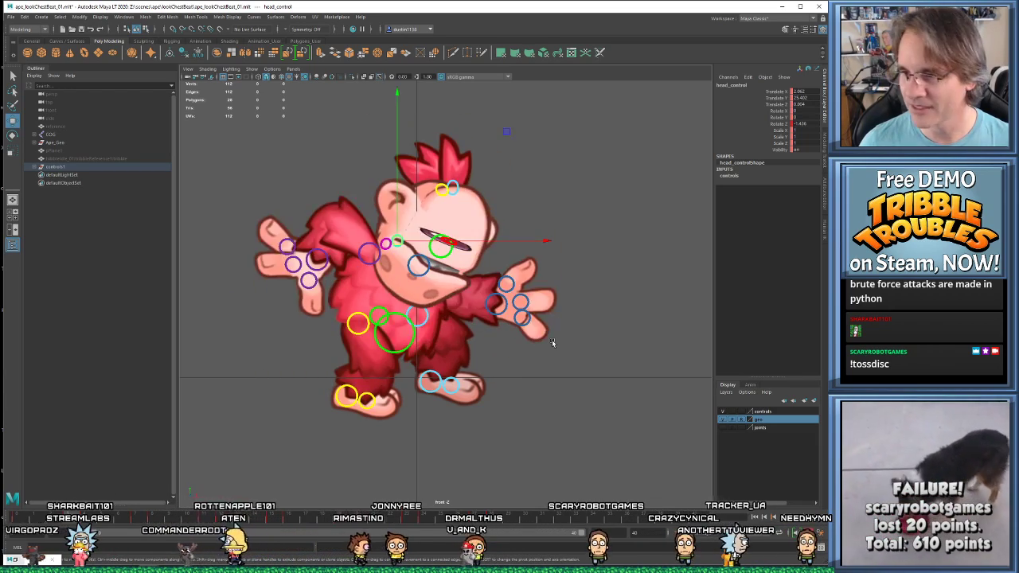
{"action": "key", "text": "alt+shift+v"}
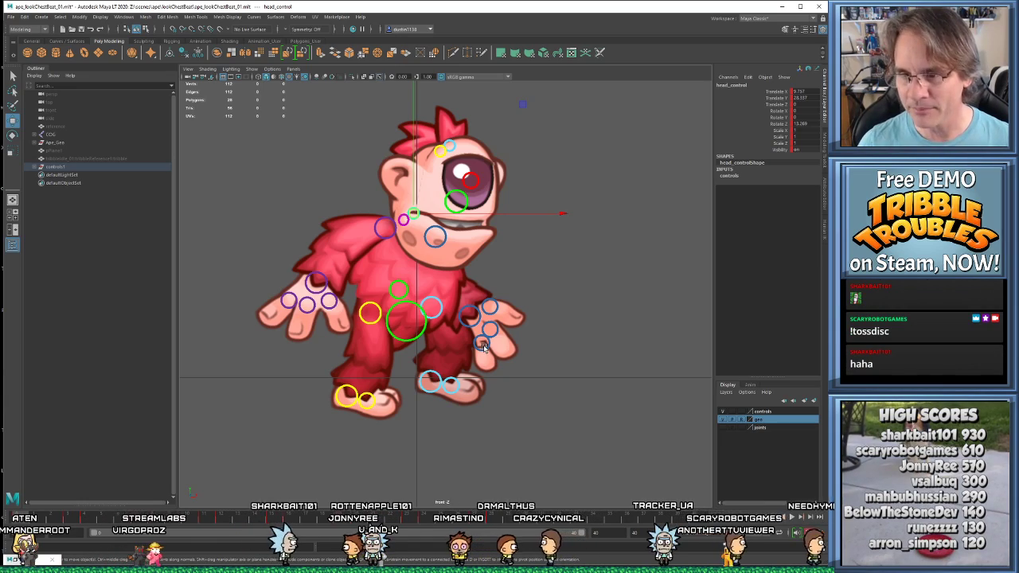
{"action": "key", "text": "alt+v"}
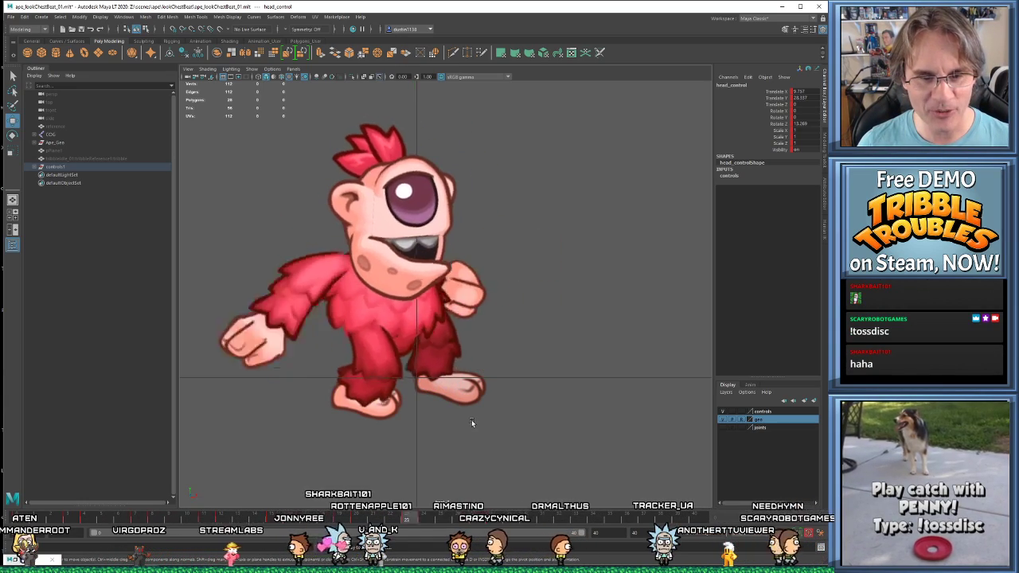
{"action": "key", "text": "Escape"}
{"action": "key", "text": "alt+v"}
{"action": "key", "text": "alt+v"}
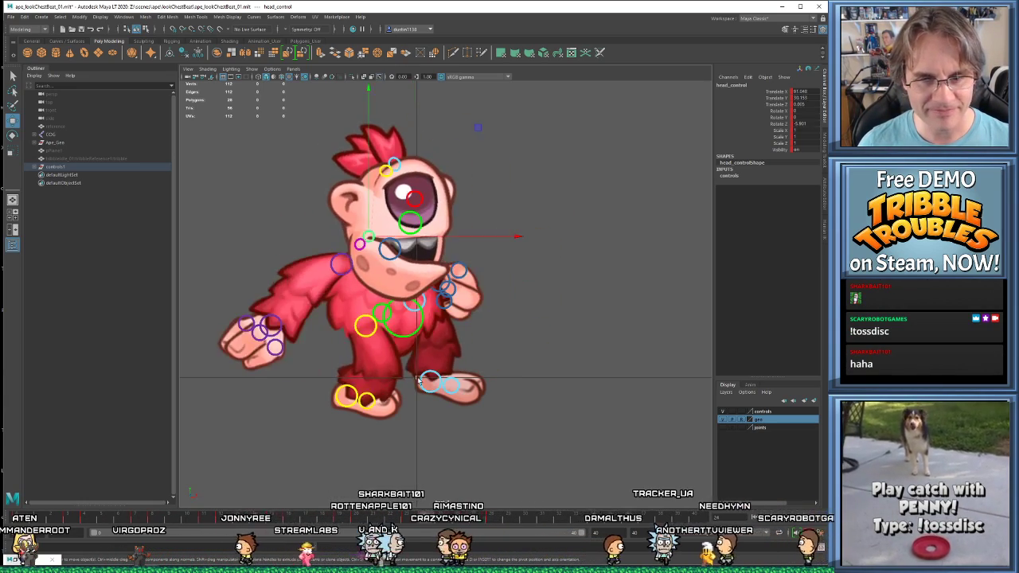
- Select the jaw control and replay the animation several times to examine the jaw and overall chest-beat motion
{"action": "left_click", "coordinate": [363, 252]}
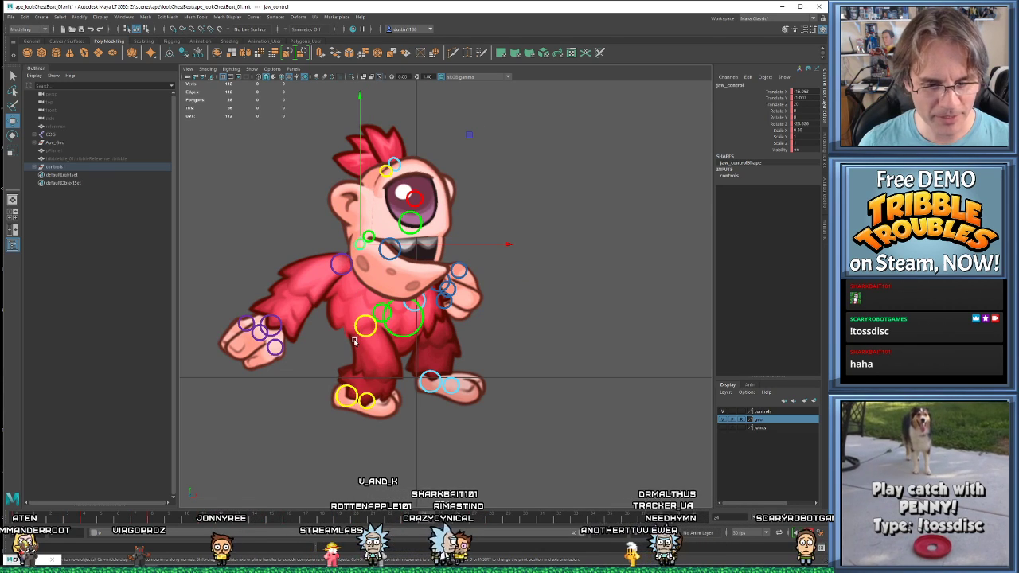
{"action": "key", "text": "alt+v"}
{"action": "key", "text": "alt+v"}
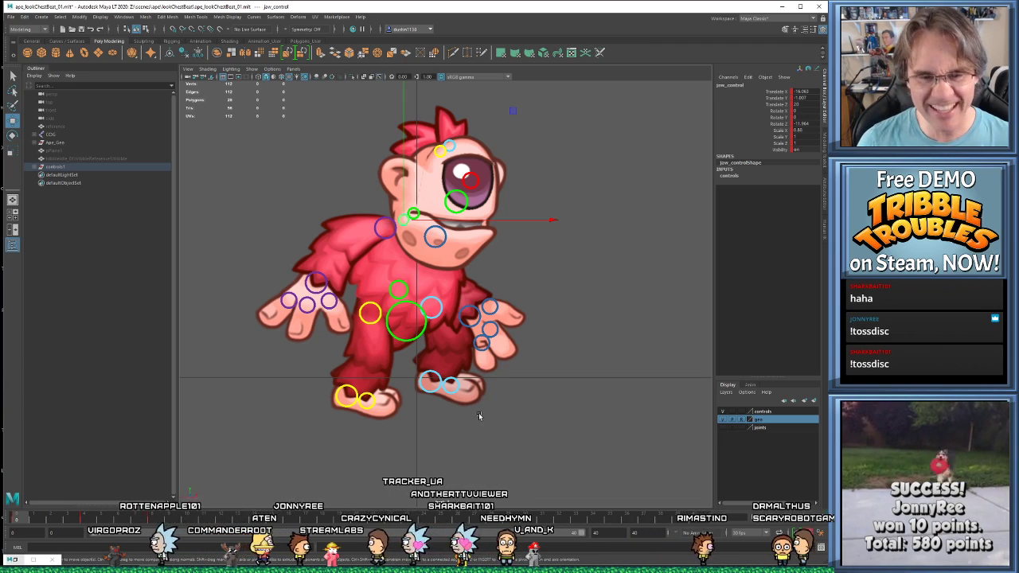
{"action": "key", "text": "alt+v"}
{"action": "key", "text": "alt+v"}
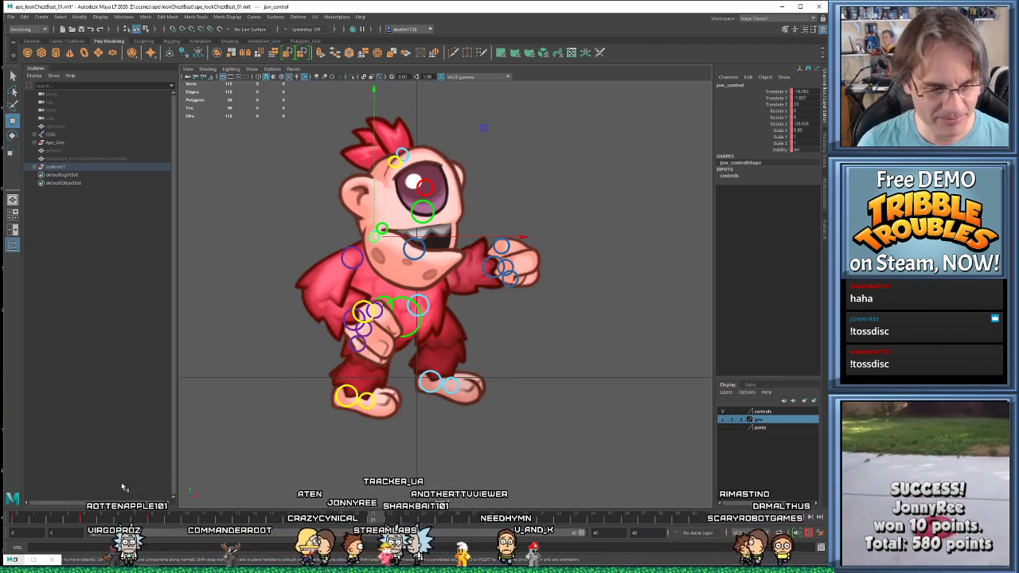
{"action": "key", "text": "alt+v"}
{"action": "key", "text": "alt+v"}
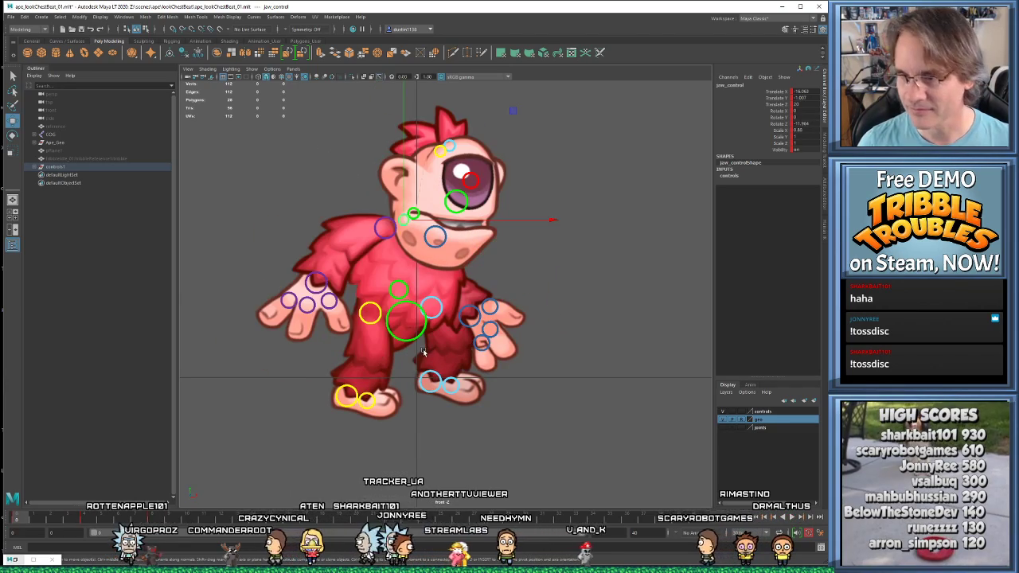
{"action": "key", "text": "alt+v"}
{"action": "key", "text": "alt+v"}
{"action": "key", "text": "alt+v"}
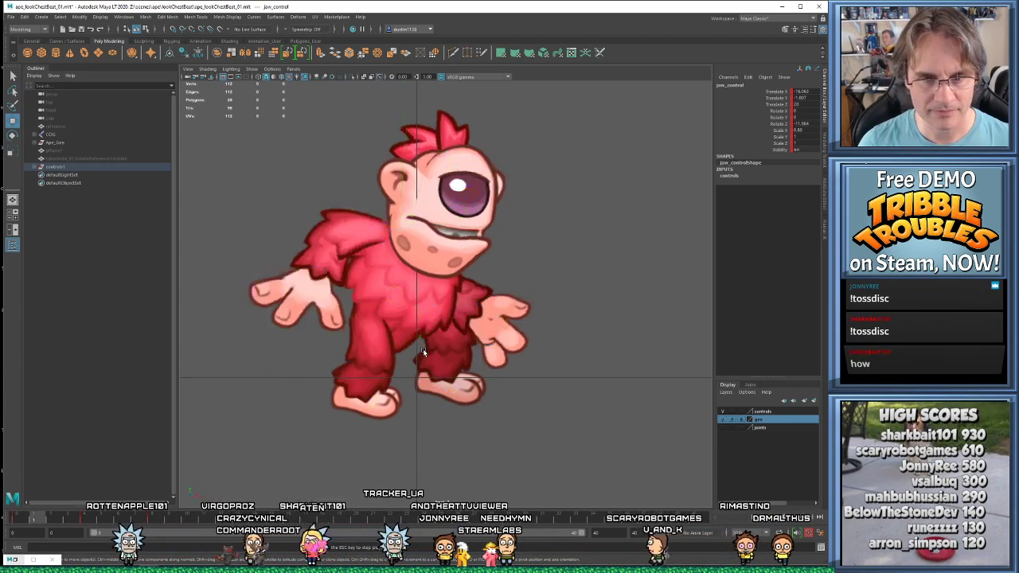
{"action": "key", "text": "alt+v"}
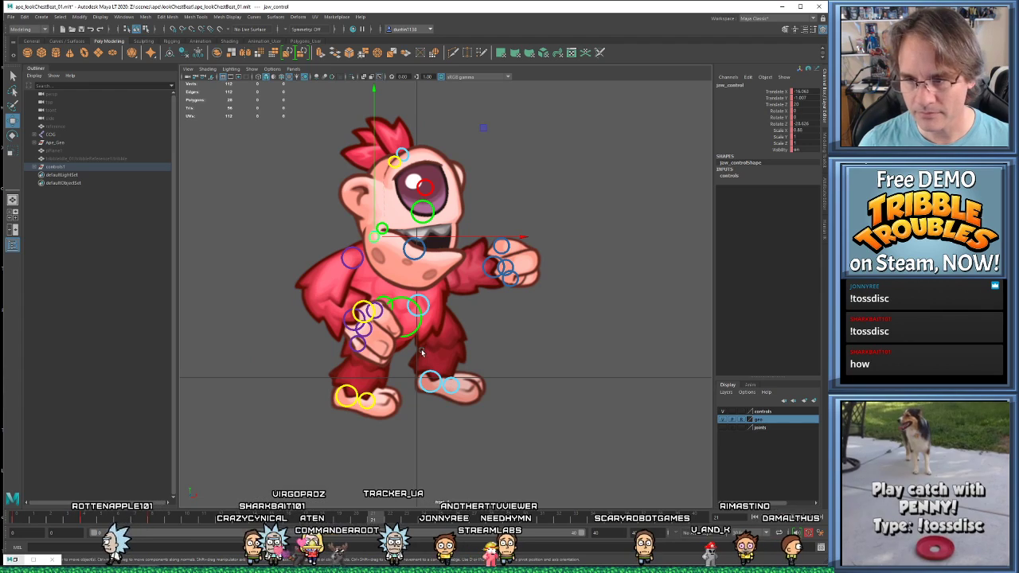
{"action": "key", "text": "alt+shift+v"}
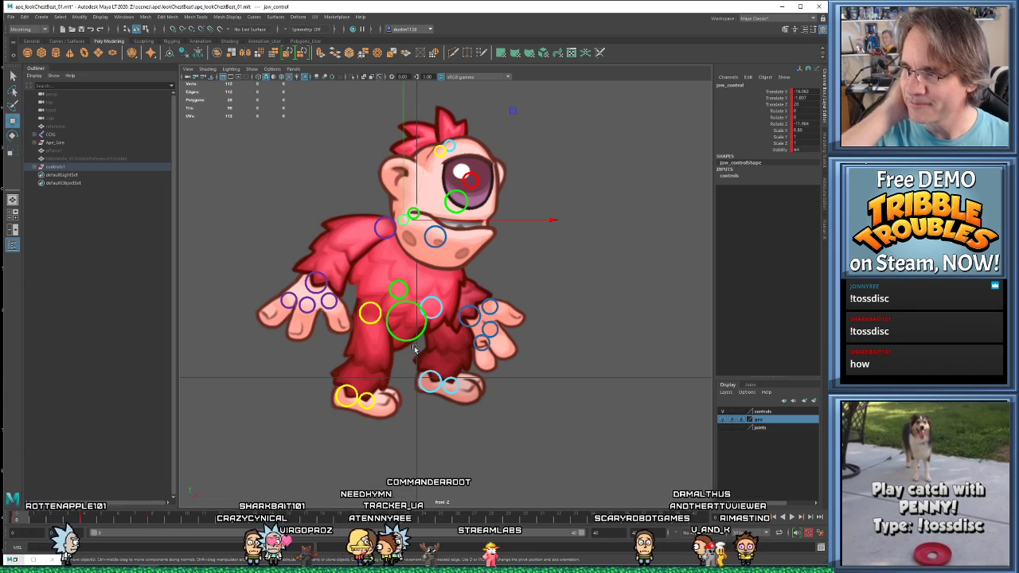
- Play the chest-beat animation, stop at frame 22, and select the jaw control
{"action": "key", "text": "alt+v"}
{"action": "key", "text": "alt+v"}
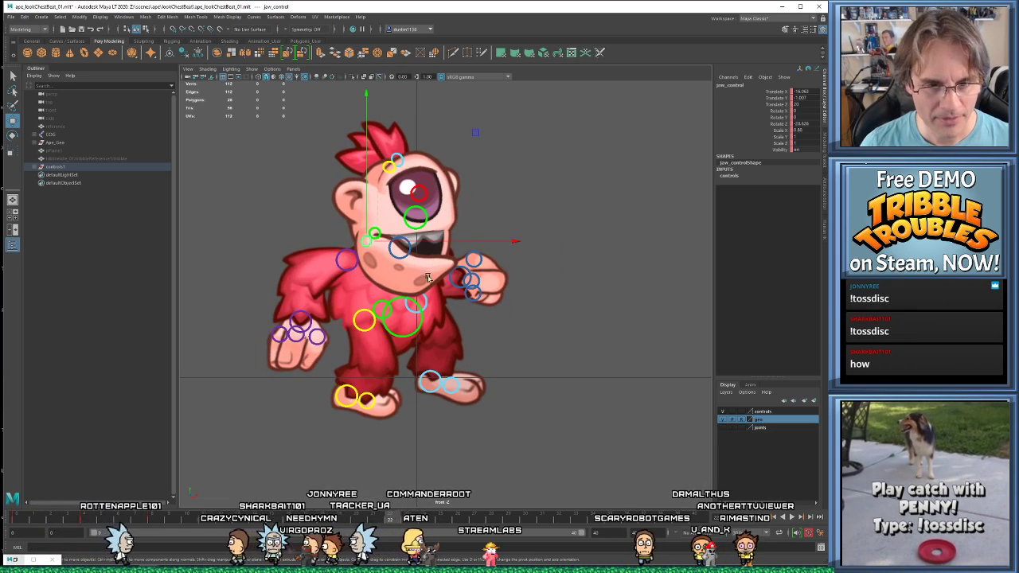
{"action": "left_click", "coordinate": [468, 288]}
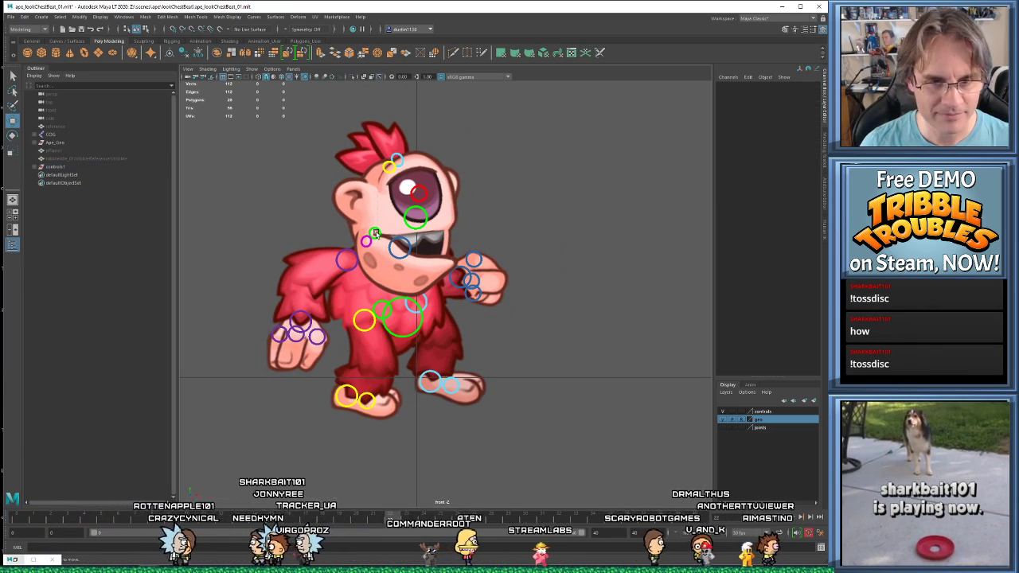
{"action": "left_click", "coordinate": [375, 233]}
{"action": "key", "text": "e"}
{"action": "left_click_drag", "start_coordinate": [379, 235], "coordinate": [393, 285]}
{"action": "key", "text": "w"}
{"action": "left_click", "coordinate": [366, 242]}
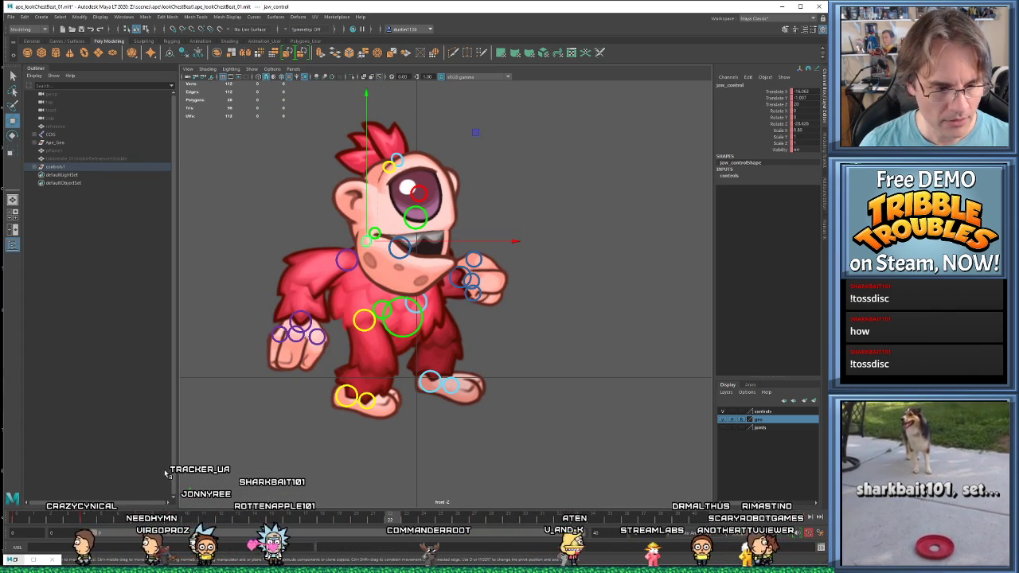
- Compare the jaw in the poses around frames 8 and 11, and rotate it more closed at frame 11
{"action": "left_click", "coordinate": [149, 518]}
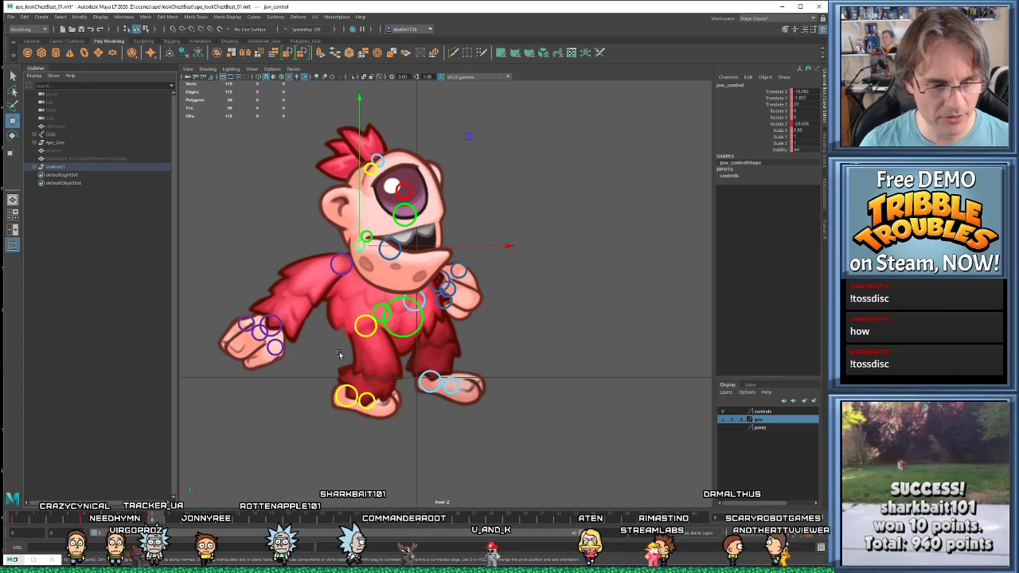
{"action": "key", "text": "comma"}
{"action": "key", "text": "comma"}
{"action": "key", "text": "period"}
{"action": "key", "text": "period"}
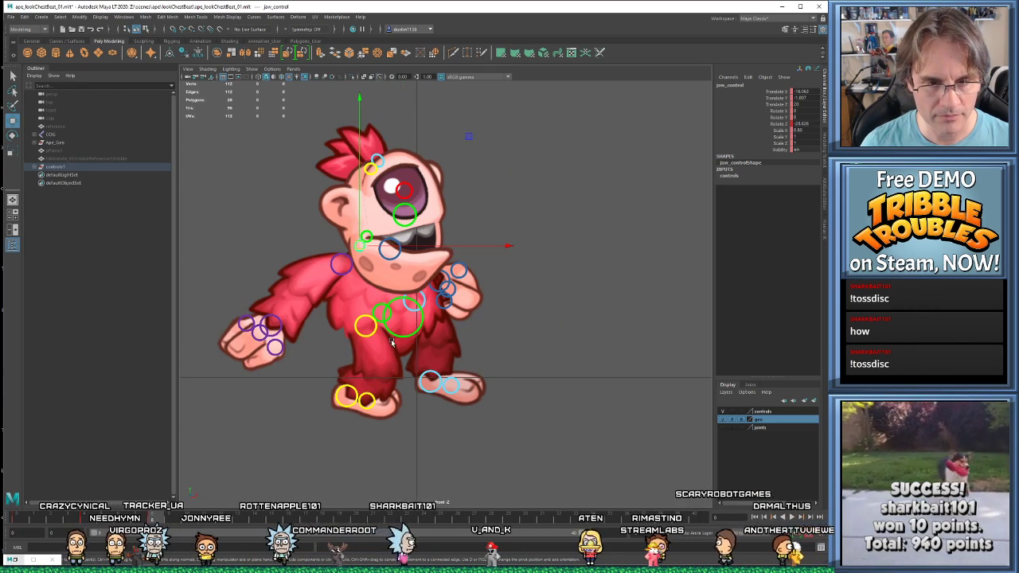
{"action": "key", "text": "period"}
{"action": "key", "text": "period"}
{"action": "key", "text": "e"}
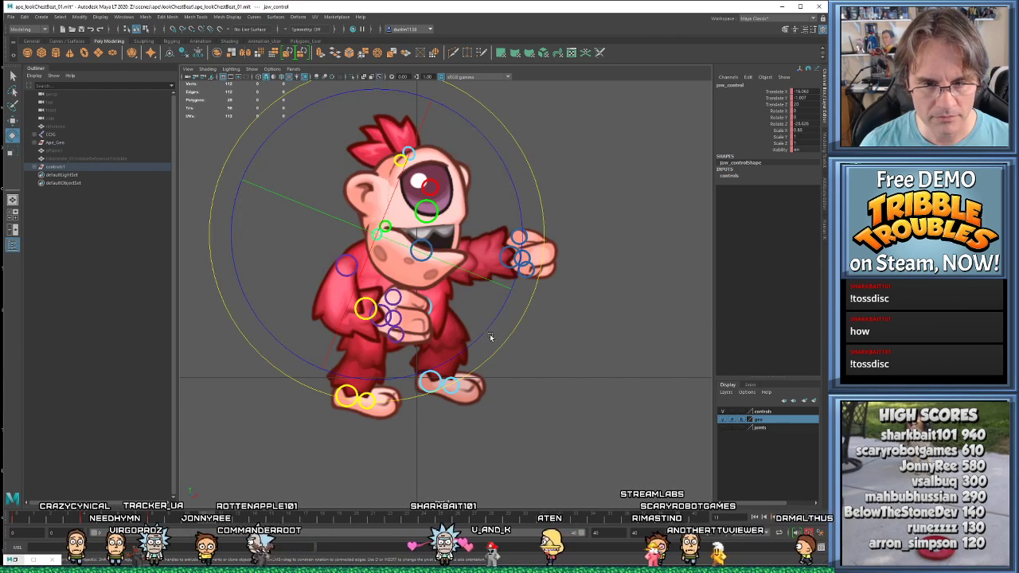
{"action": "left_click_drag", "start_coordinate": [490, 338], "coordinate": [507, 303]}
{"action": "key", "text": "period"}
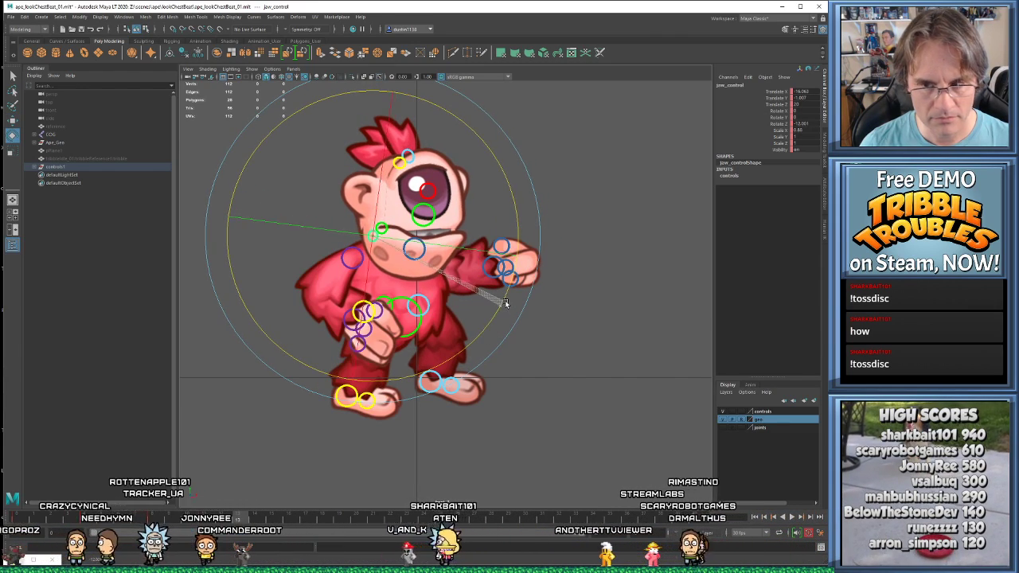
- Rotate the jaw wider open at frame 19 and in the last chest-hit pose around frame 27
{"action": "key", "text": "alt+period"}
{"action": "key", "text": "alt+period"}
{"action": "key", "text": "alt+period"}
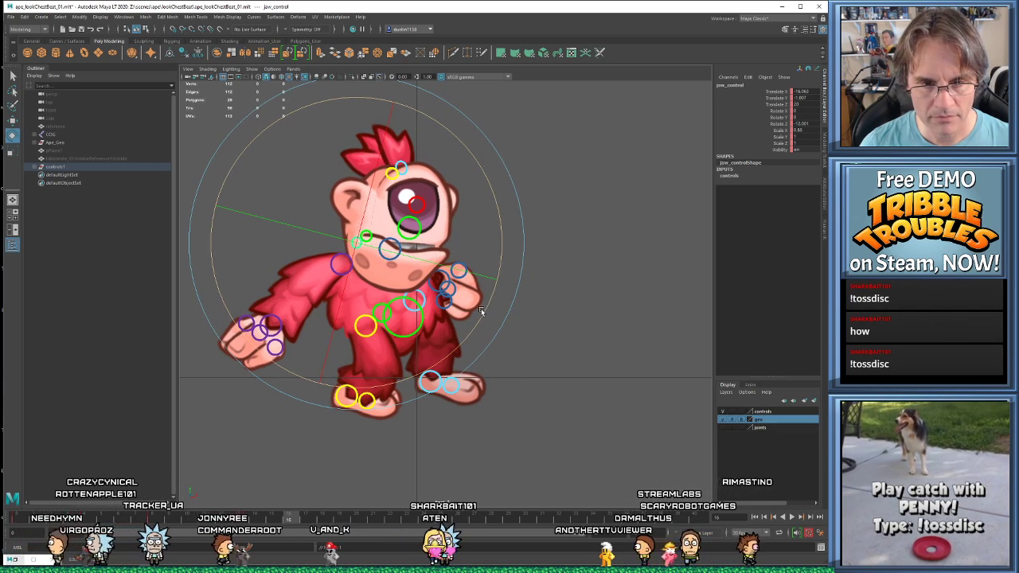
{"action": "key", "text": "alt+period"}
{"action": "key", "text": "alt+period"}
{"action": "key", "text": "alt+period"}
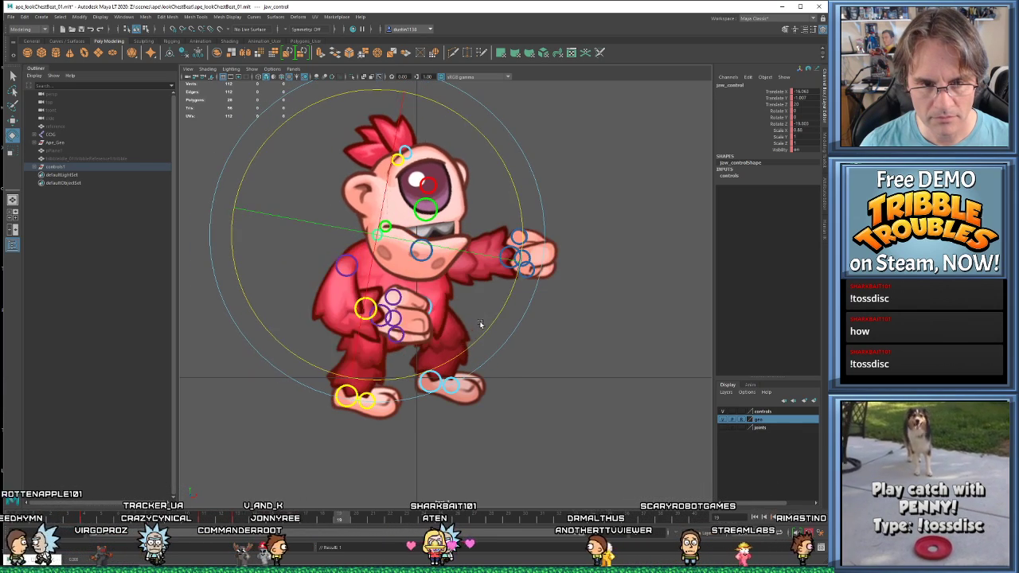
{"action": "left_click_drag", "start_coordinate": [479, 324], "coordinate": [475, 344]}
{"action": "mouse_move", "coordinate": [475, 342]}
{"action": "left_mouse_down"}
{"action": "mouse_move", "coordinate": [491, 314]}
{"action": "mouse_move", "coordinate": [478, 301]}
{"action": "mouse_move", "coordinate": [492, 308]}
{"action": "mouse_move", "coordinate": [483, 340]}
{"action": "left_mouse_up"}
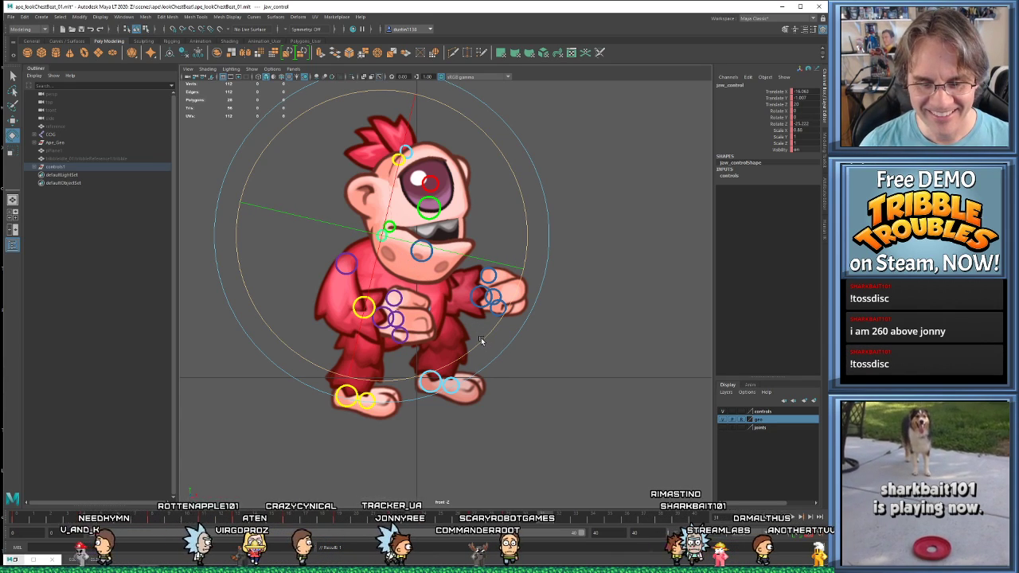
- Check the body and jaw in the last chest-hit pose, and paste the copied jaw key at about frame 29
{"action": "key", "text": "period"}
{"action": "key", "text": "w"}
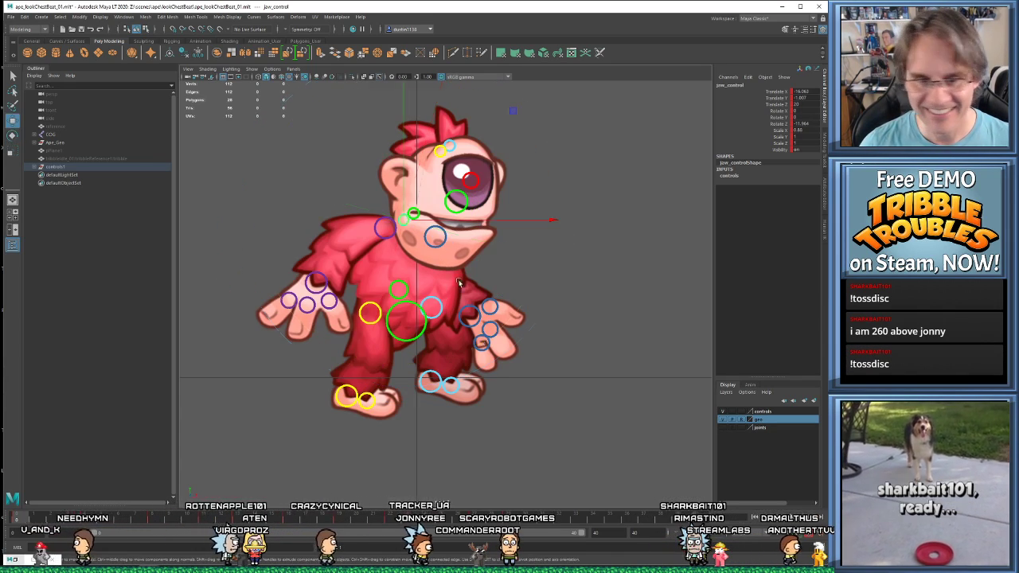
{"action": "left_click", "coordinate": [406, 303]}
{"action": "key", "text": "period"}
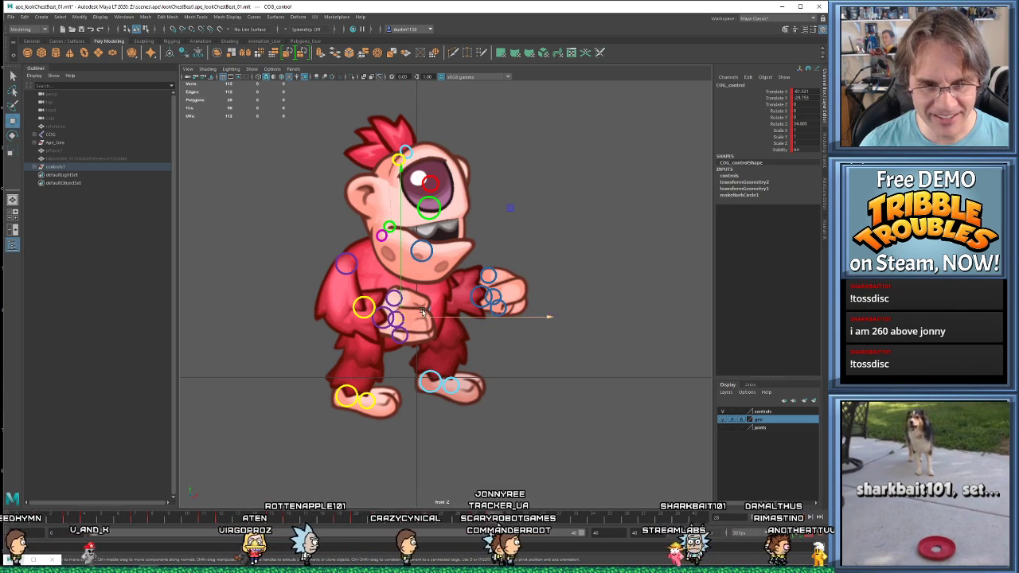
{"action": "left_click", "coordinate": [384, 237]}
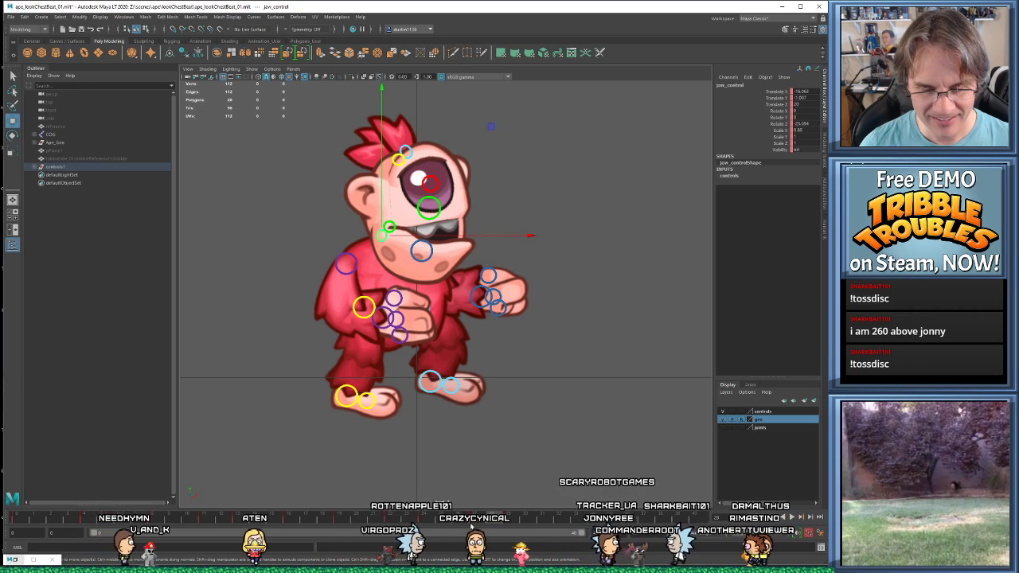
{"action": "right_click", "coordinate": [509, 517]}
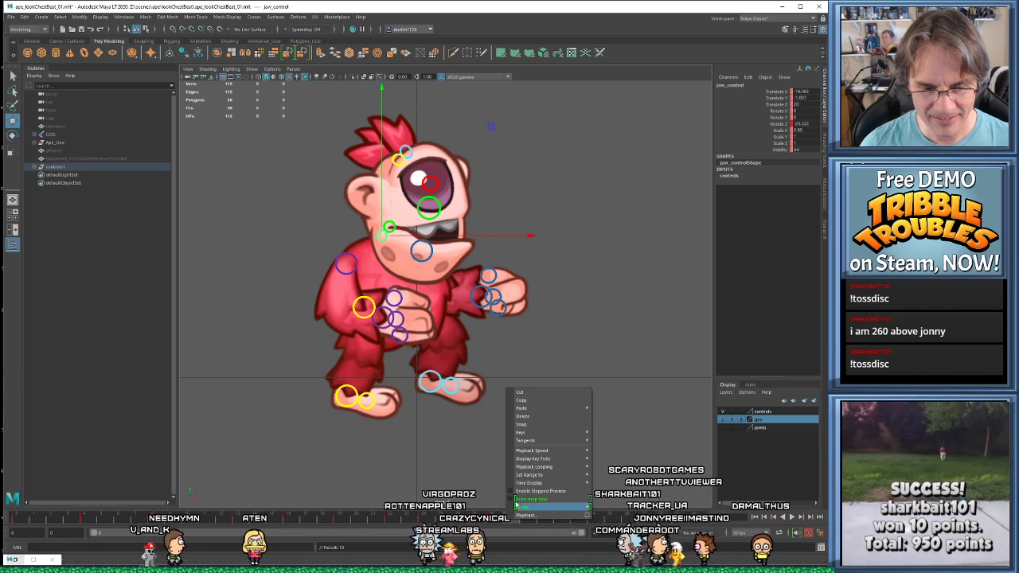
{"action": "mouse_move", "coordinate": [537, 412]}
{"action": "left_click", "coordinate": [607, 408]}
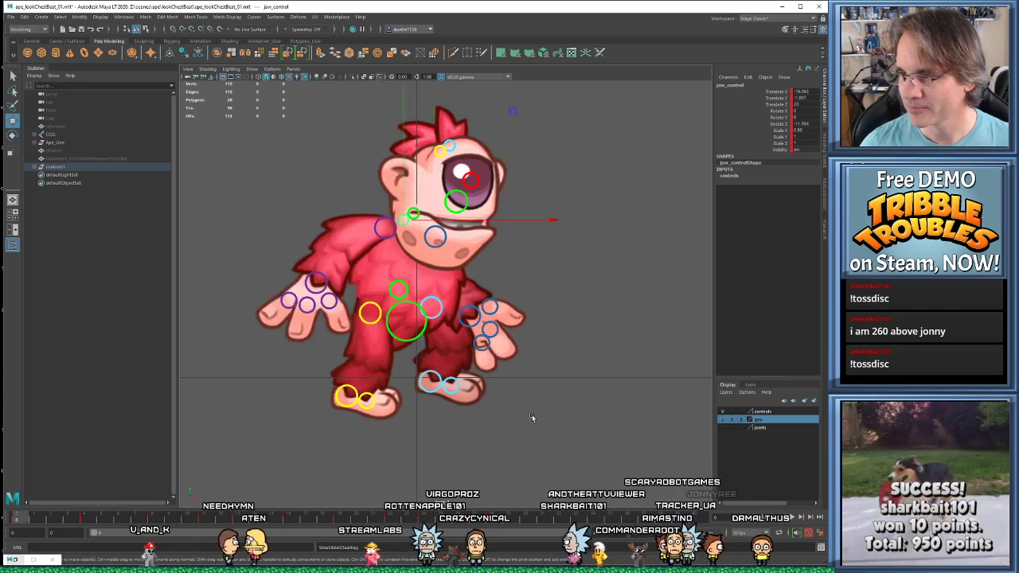
- Review the jaw motion in playback, and rotate the jaw slightly further open at frame 11
{"action": "key", "text": "alt+v"}
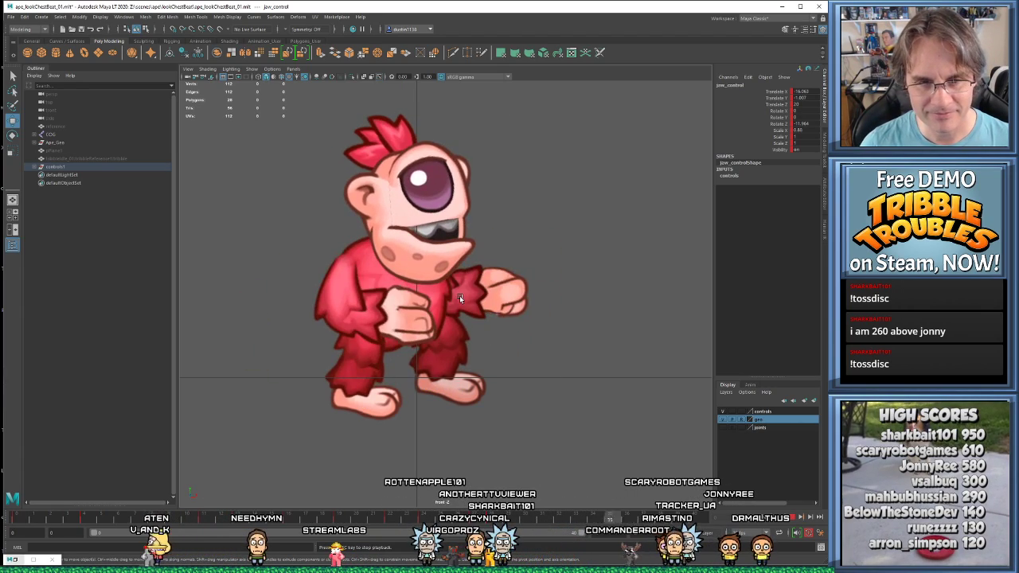
{"action": "key", "text": "Escape"}
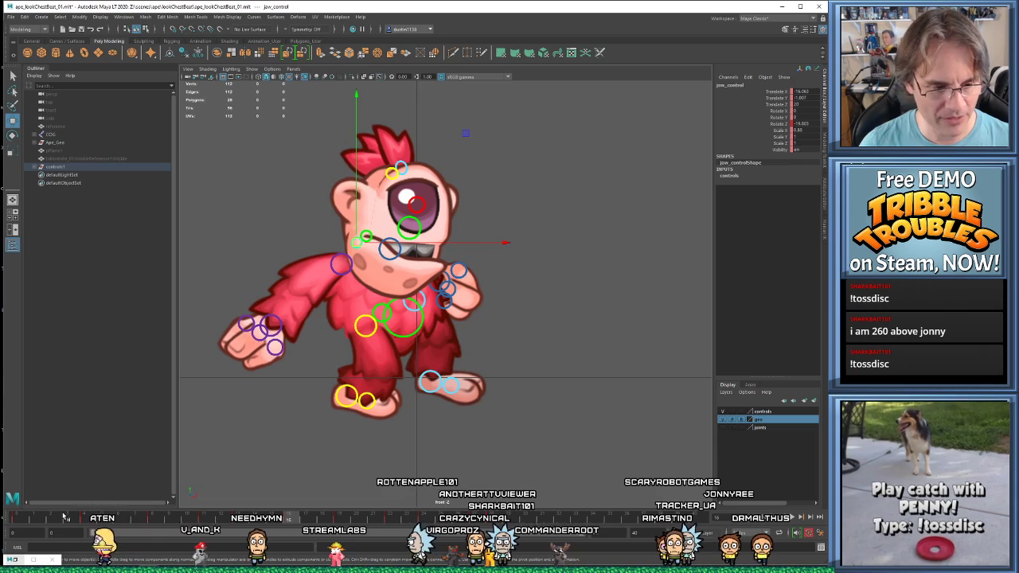
{"action": "key", "text": "alt+v"}
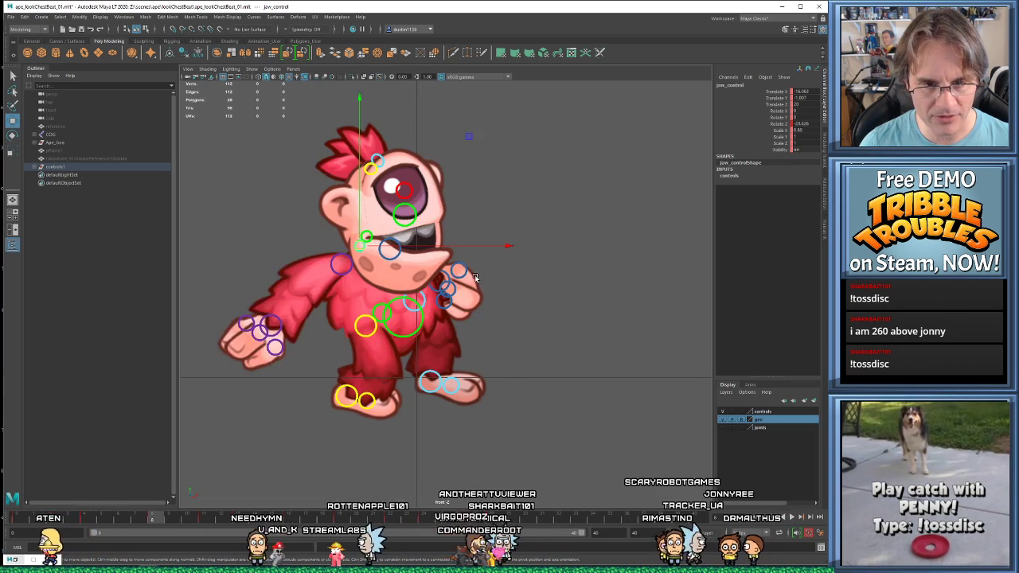
{"action": "key", "text": "Escape"}
{"action": "key", "text": "e"}
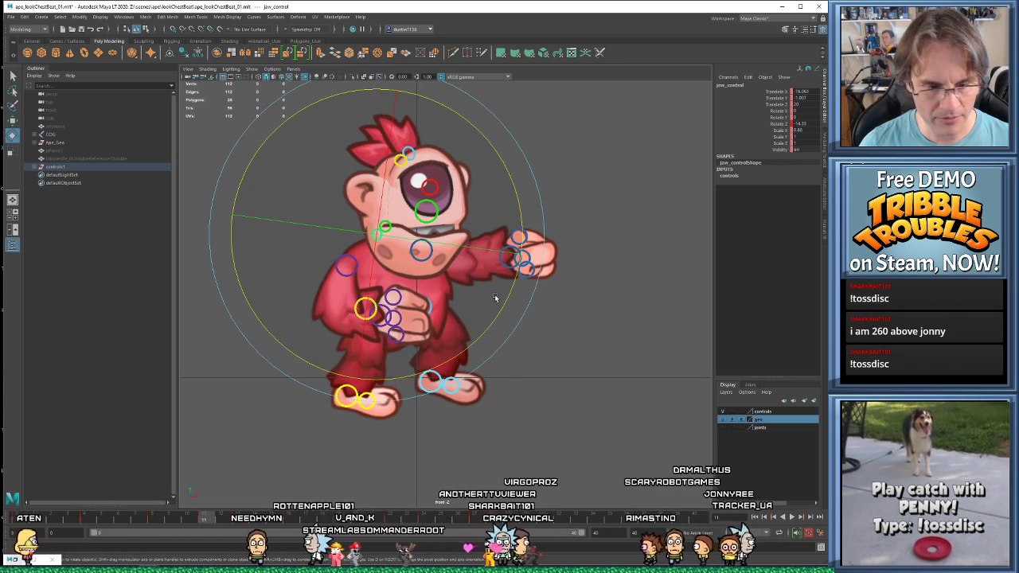
{"action": "left_click_drag", "start_coordinate": [505, 302], "coordinate": [494, 313]}
- Replay the animation several times from the first frame to examine the revised jaw timing across the chest beats
{"action": "key", "text": "alt+v"}
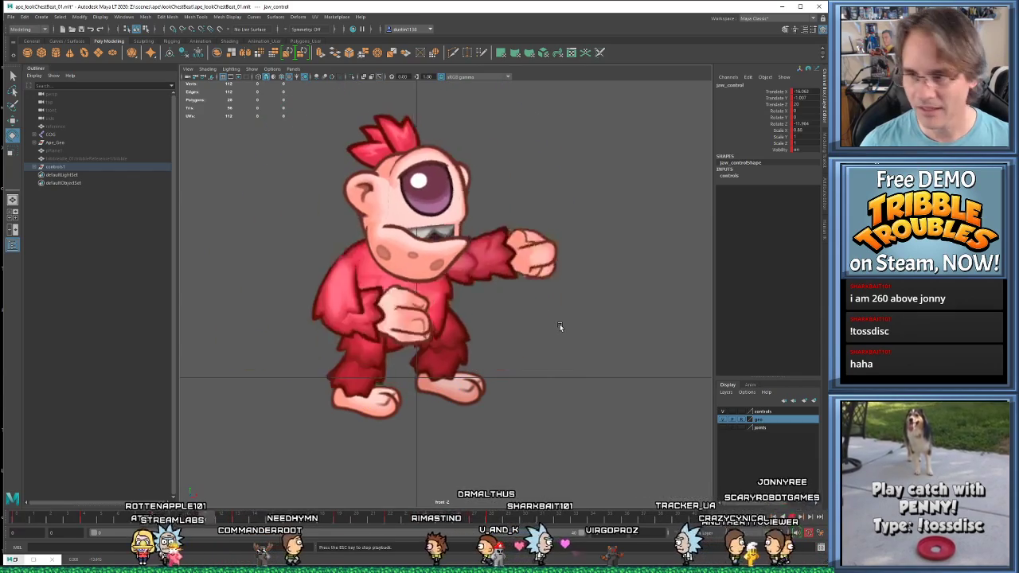
{"action": "key", "text": "Escape"}
{"action": "key", "text": "alt+v"}
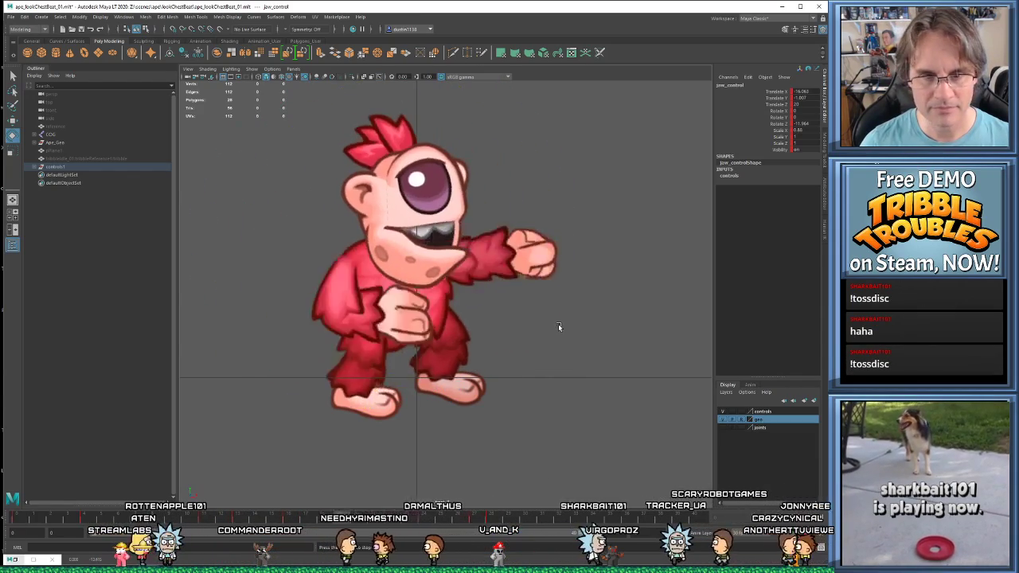
{"action": "key", "text": "Escape"}
{"action": "key", "text": "alt+v"}
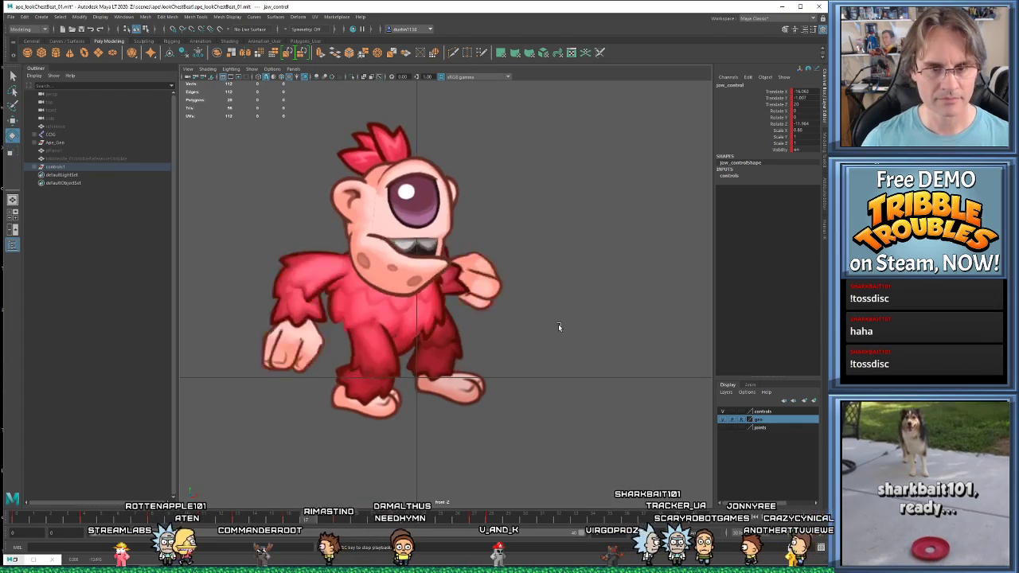
{"action": "key", "text": "Escape"}
{"action": "key", "text": "alt+v"}
{"action": "key", "text": "Escape"}
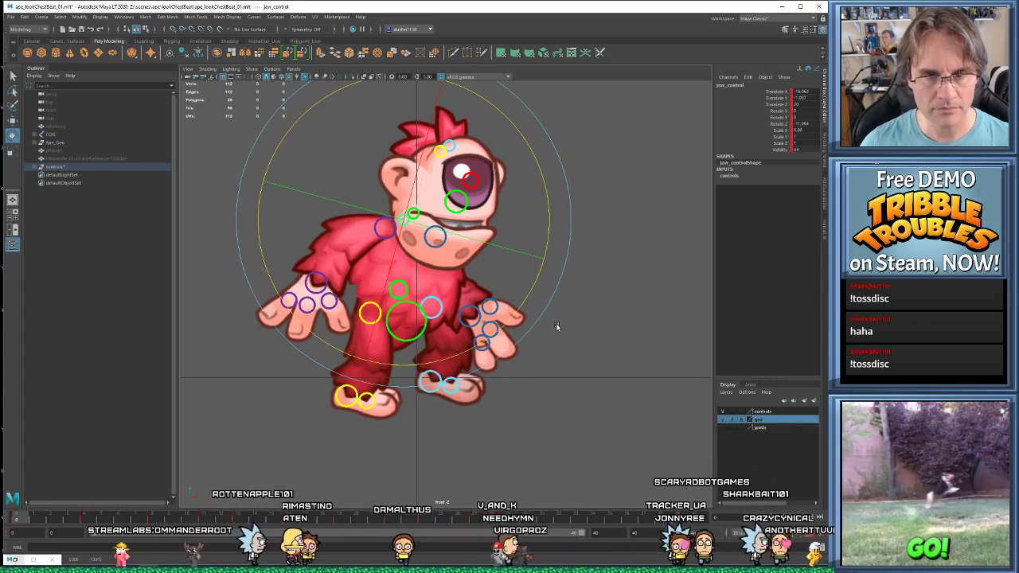
{"action": "key", "text": "alt+v"}
{"action": "key", "text": "Escape"}
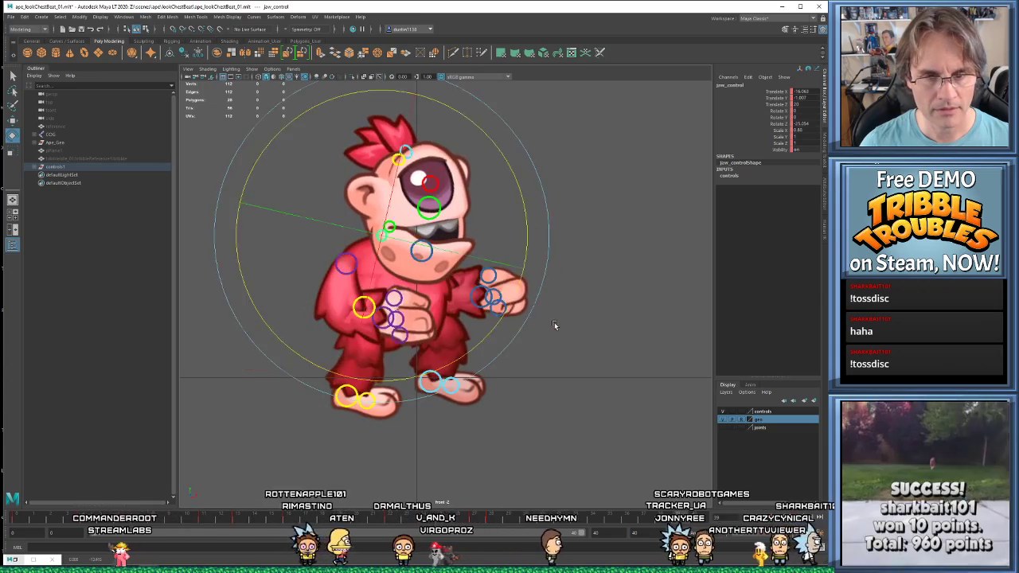
{"action": "key", "text": "alt+v"}
{"action": "key", "text": "Escape"}
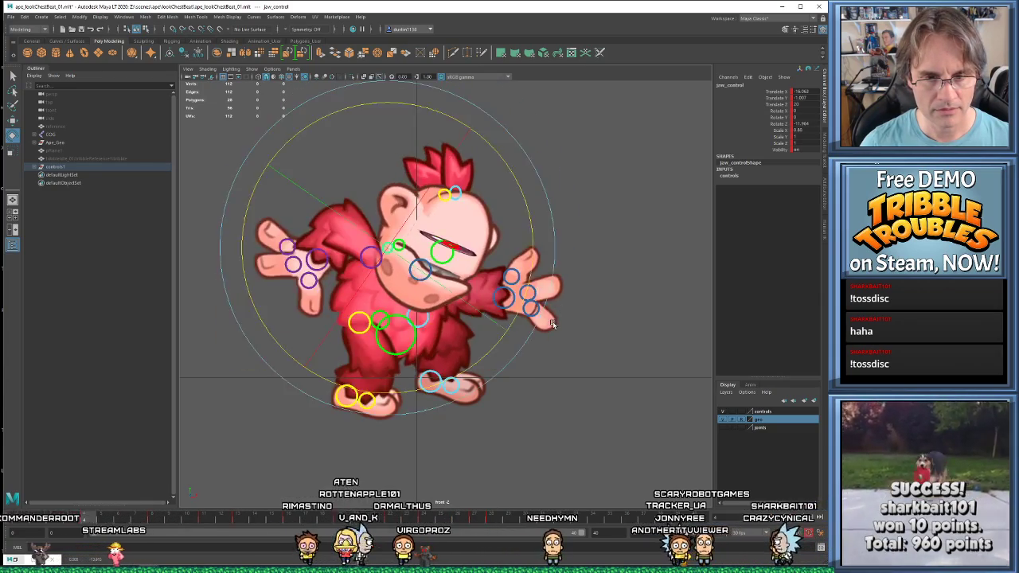
{"action": "key", "text": "alt+v"}
{"action": "key", "text": "Escape"}
- Select the rear hand control and rotate the hand in the first extended-arm pose around frame 11
{"action": "left_click", "coordinate": [542, 306]}
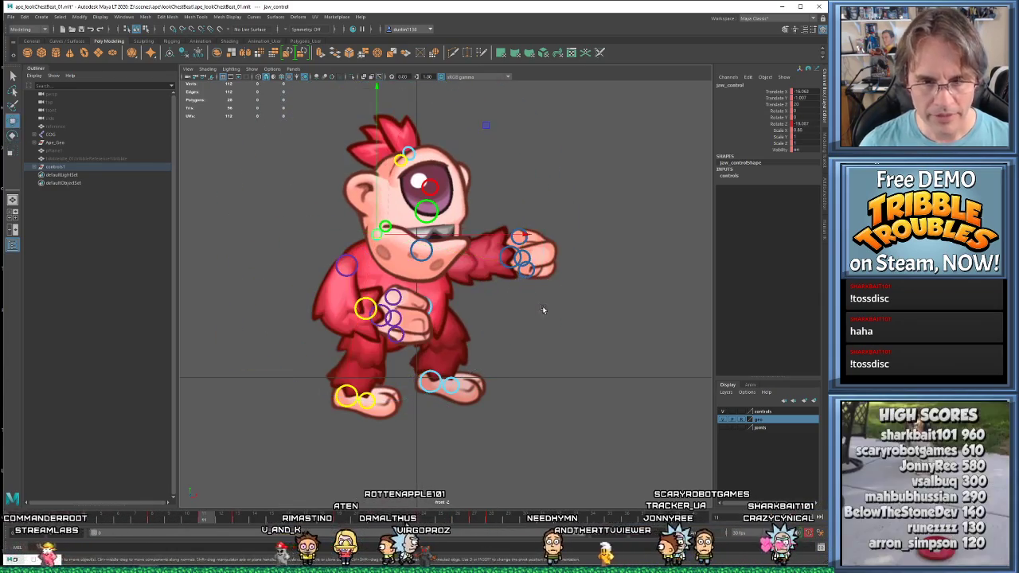
{"action": "left_click", "coordinate": [519, 275]}
{"action": "key", "text": "alt+v"}
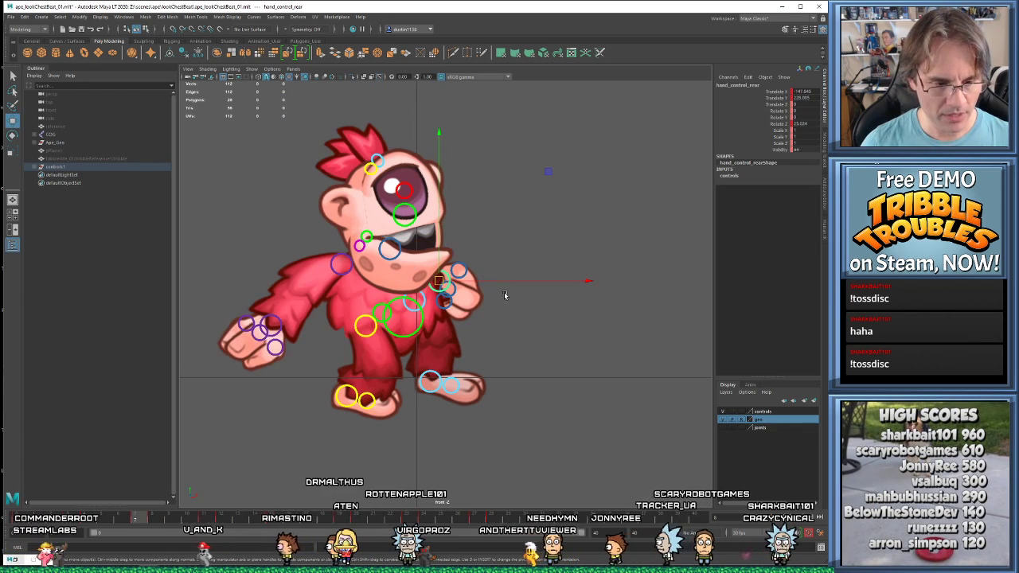
{"action": "key", "text": "Escape"}
{"action": "key", "text": "e"}
{"action": "left_click_drag", "start_coordinate": [531, 300], "coordinate": [613, 297]}
- Move on to frame 19 and rotate the rear hand in that extended-arm pose
{"action": "key", "text": "period"}
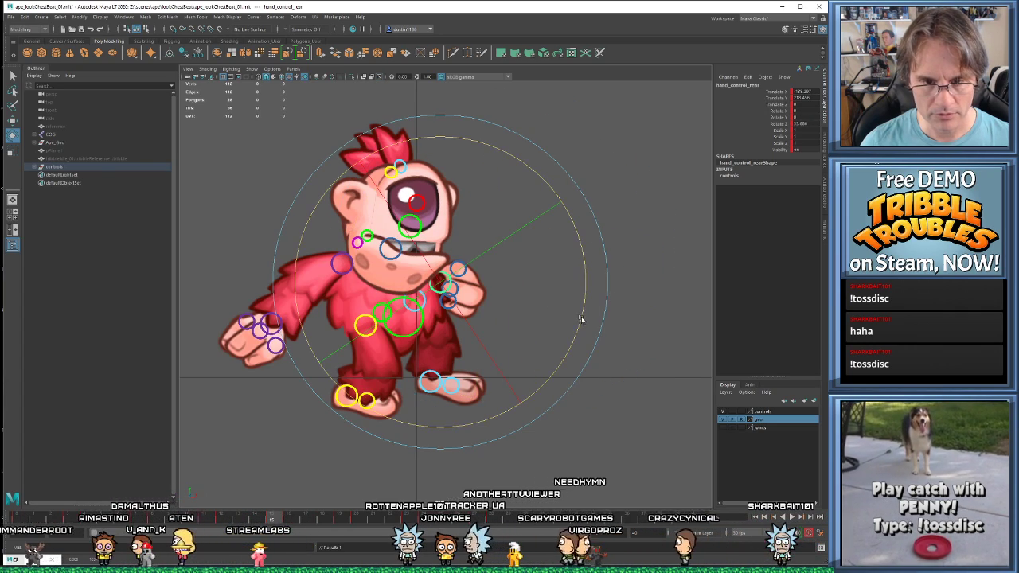
{"action": "key", "text": "period"}
{"action": "key", "text": "period"}
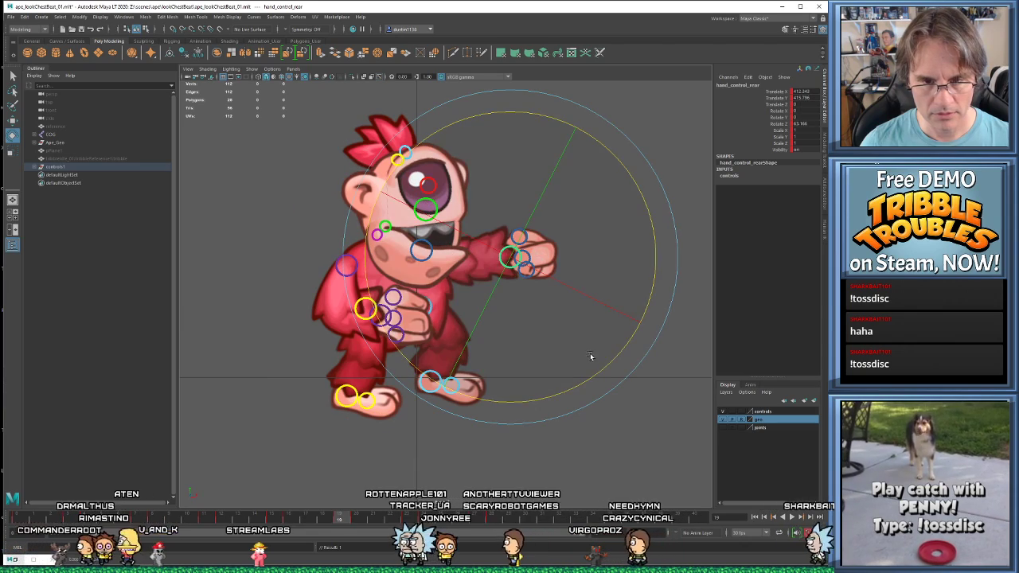
{"action": "left_click_drag", "start_coordinate": [597, 372], "coordinate": [628, 321]}
- Step through the keyed poses between frames 23 and 27 to examine the rear hand's rotation
{"action": "key", "text": "period"}
{"action": "key", "text": "period"}
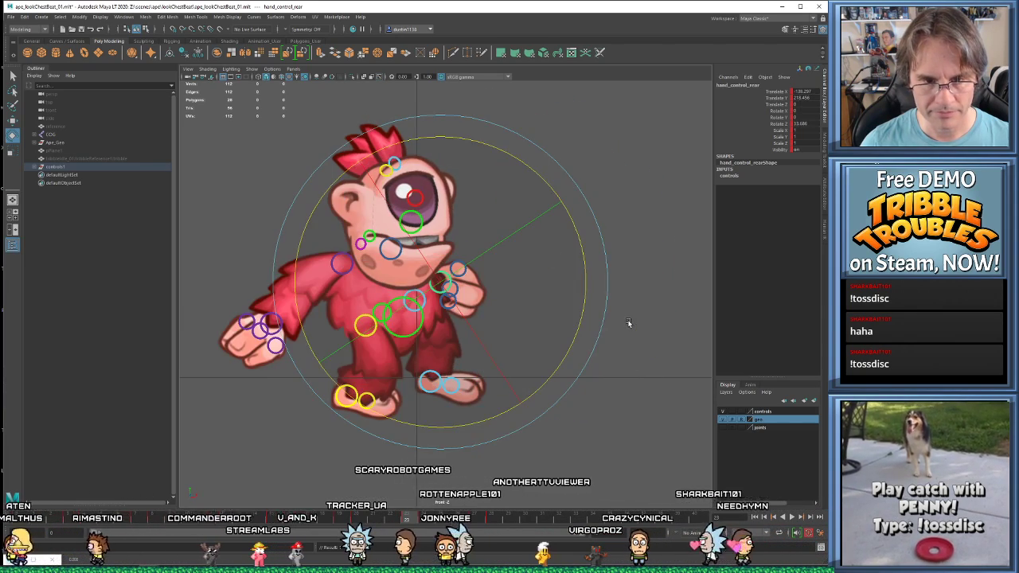
{"action": "key", "text": "period"}
{"action": "key", "text": "period"}
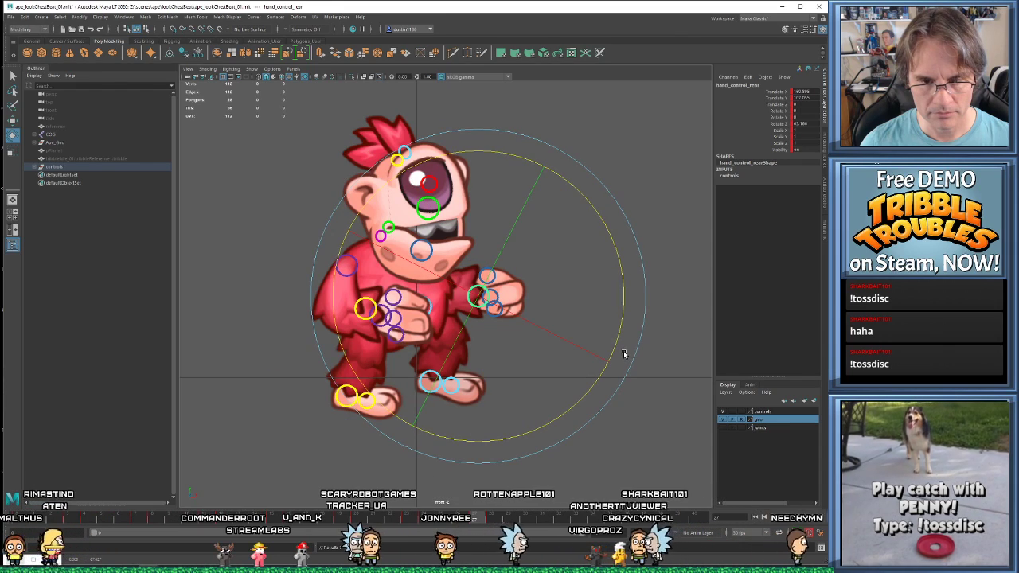
{"action": "key", "text": "period"}
{"action": "key", "text": "period"}
{"action": "key", "text": "w"}
{"action": "key", "text": "period"}
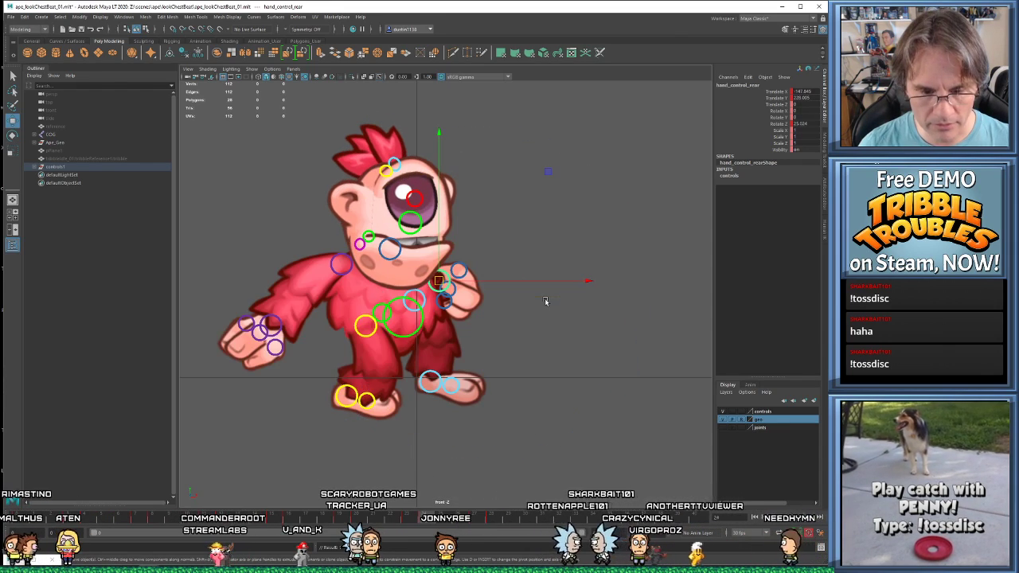
- Select the rear hand and finger controls, go to frame 27, and limit the selection to the finger controls
{"action": "left_click", "coordinate": [482, 246]}
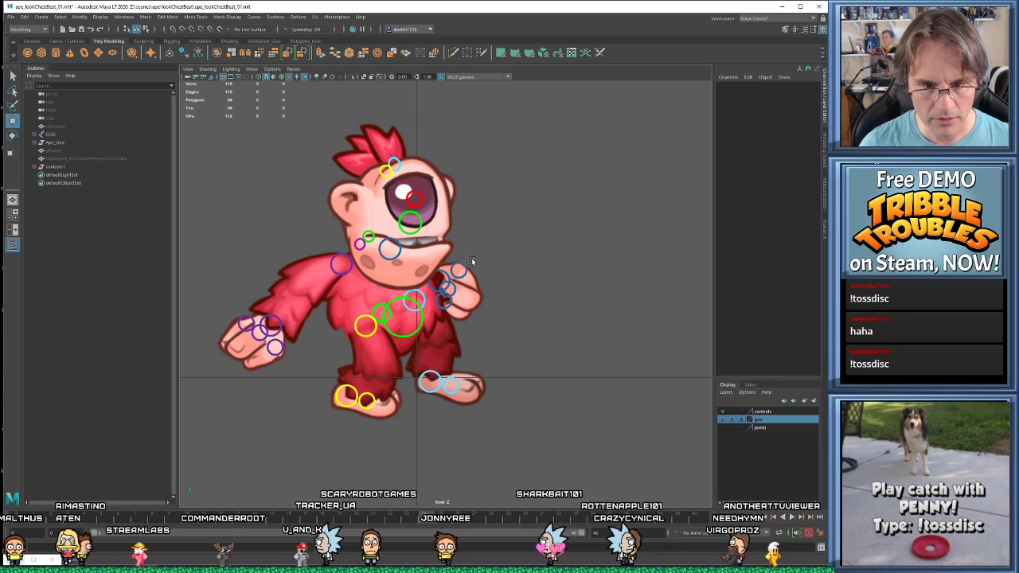
{"action": "left_click", "coordinate": [447, 304]}
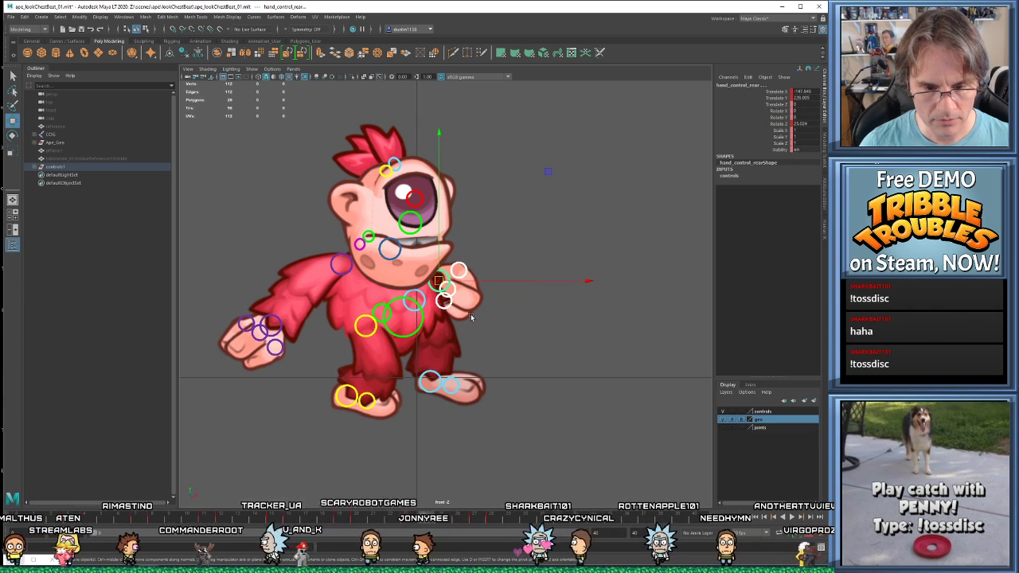
{"action": "key", "text": "period"}
{"action": "left_click", "coordinate": [495, 313]}
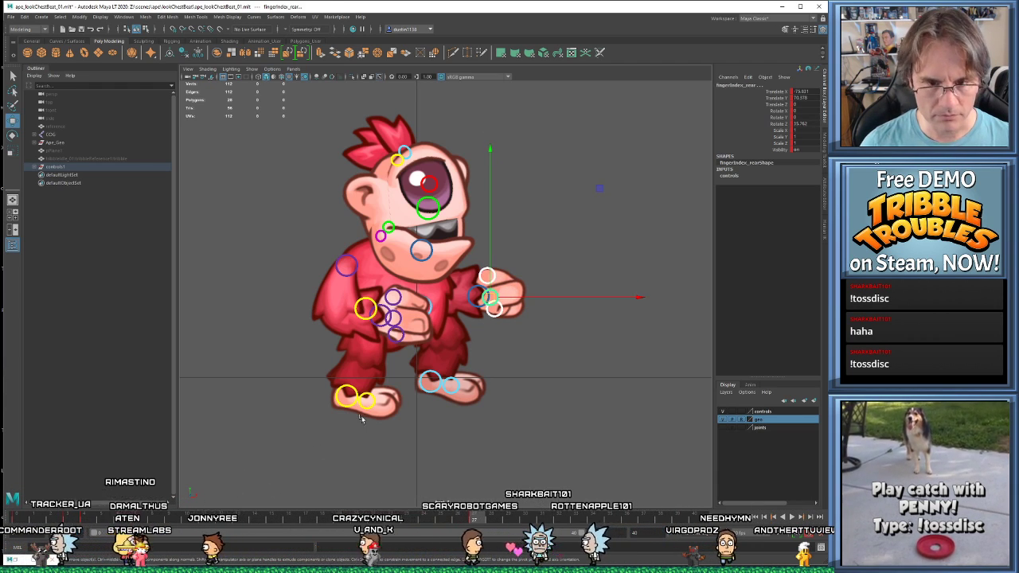
{"action": "left_click", "coordinate": [475, 305]}
{"action": "key", "text": "period"}
{"action": "key", "text": "period"}
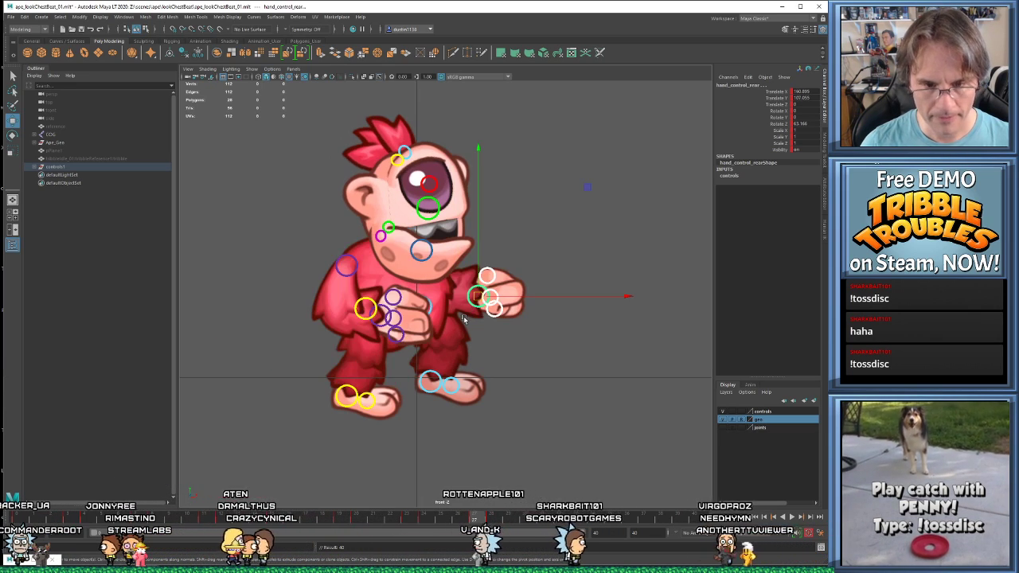
{"action": "left_click_drag", "start_coordinate": [466, 310], "coordinate": [472, 302], "text": "shift"}
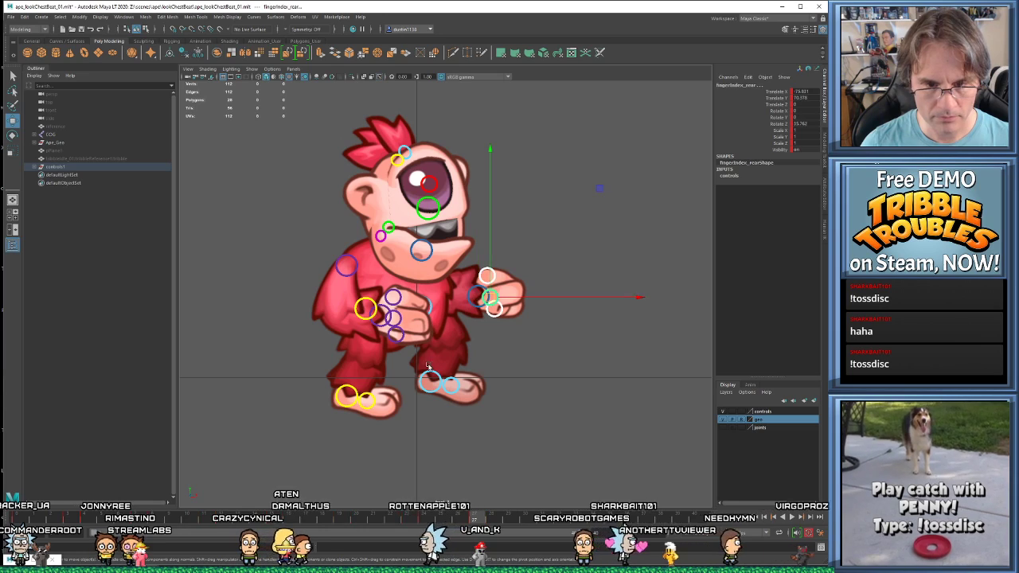
- Copy the rear hand's open thumb and finger pose from frame 0 to frame 27 and compare it with the fist at frame 24
{"action": "left_click", "coordinate": [444, 505]}
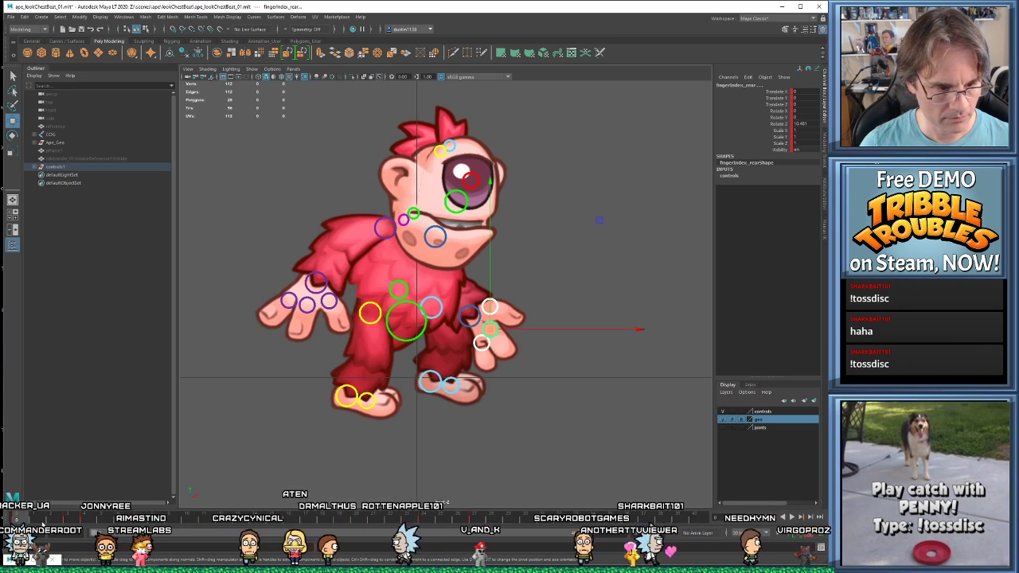
{"action": "left_click", "coordinate": [482, 521]}
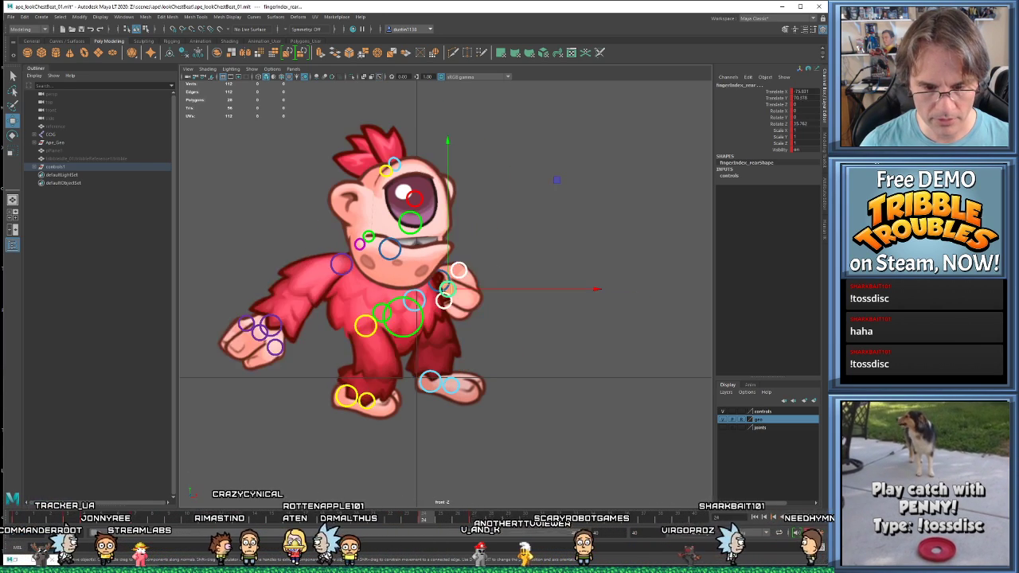
{"action": "key", "text": "comma"}
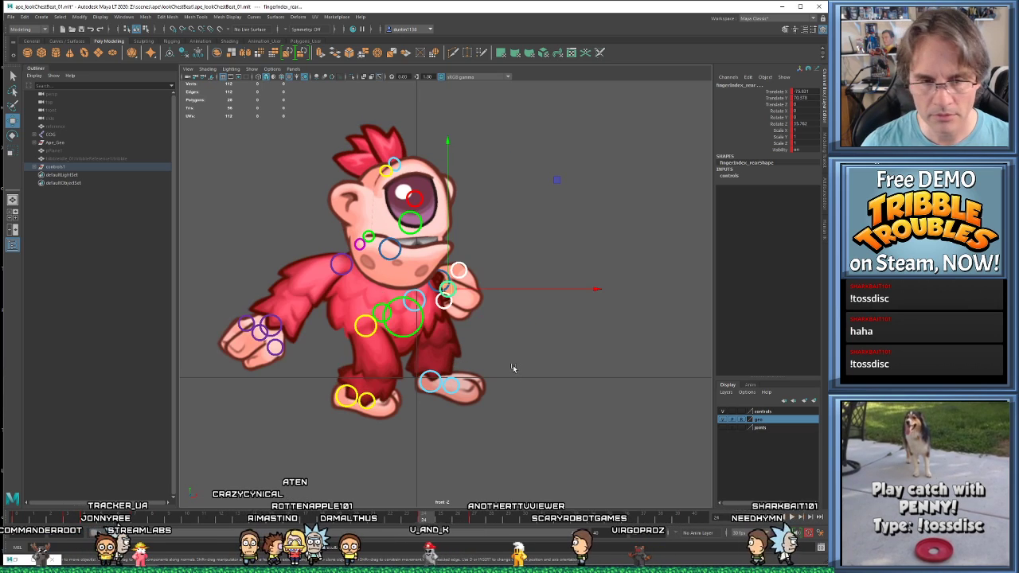
{"action": "key", "text": "period"}
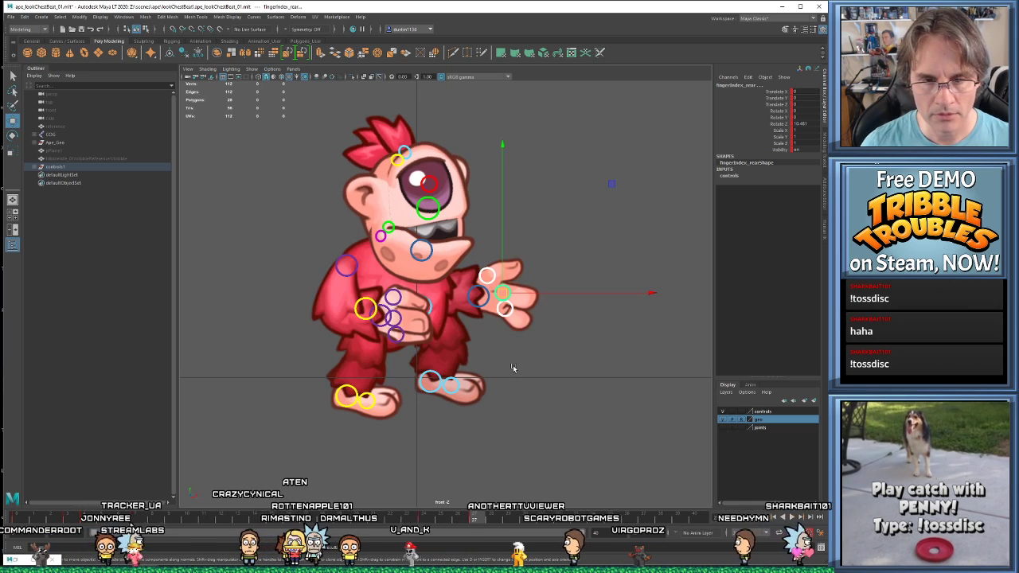
- Key the front hand's thumb, index and pinky controls at frame 30 after previewing the animation
{"action": "left_click", "coordinate": [399, 336]}
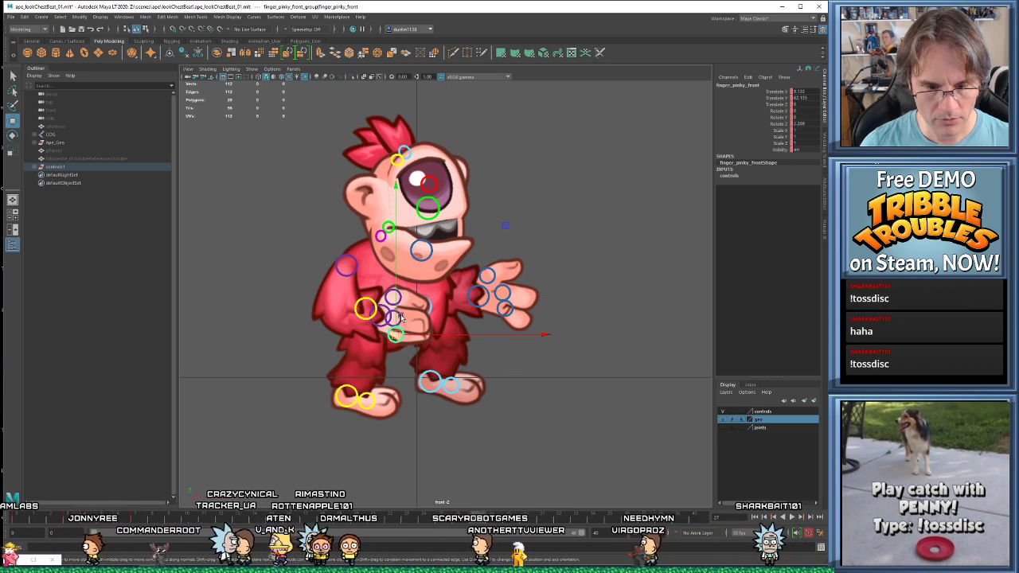
{"action": "left_click", "coordinate": [400, 297]}
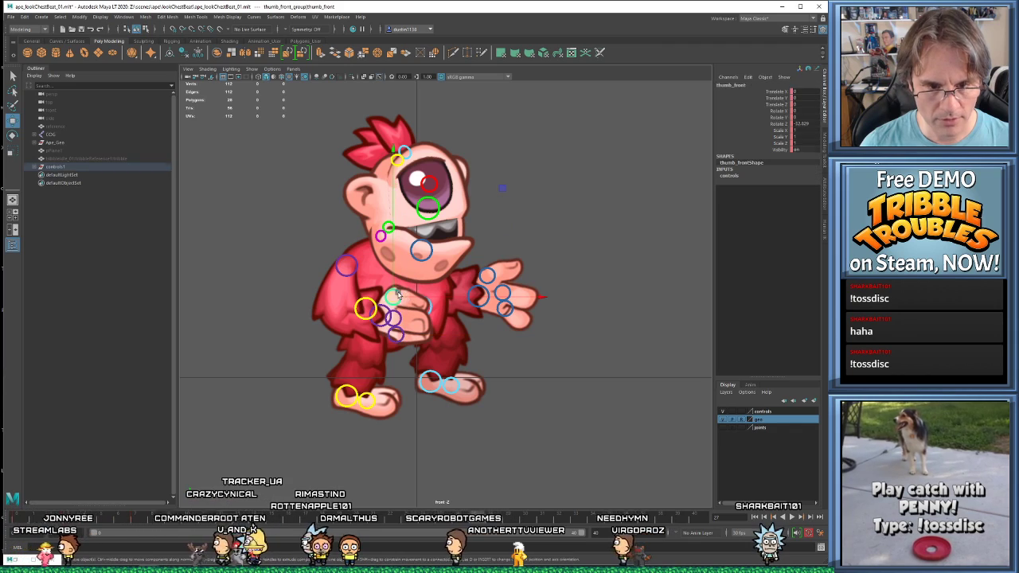
{"action": "left_click", "coordinate": [398, 336]}
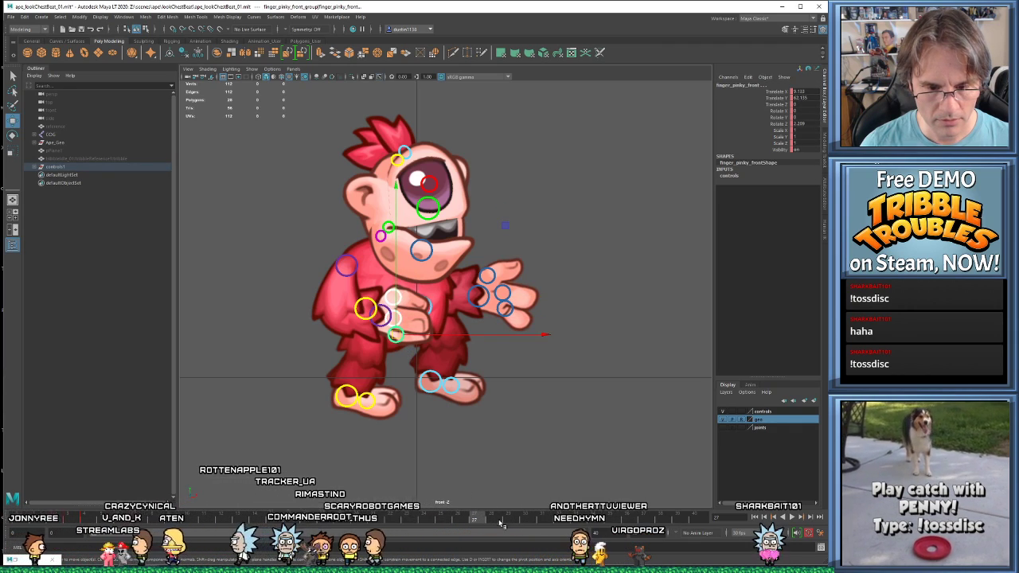
{"action": "key", "text": "alt+v"}
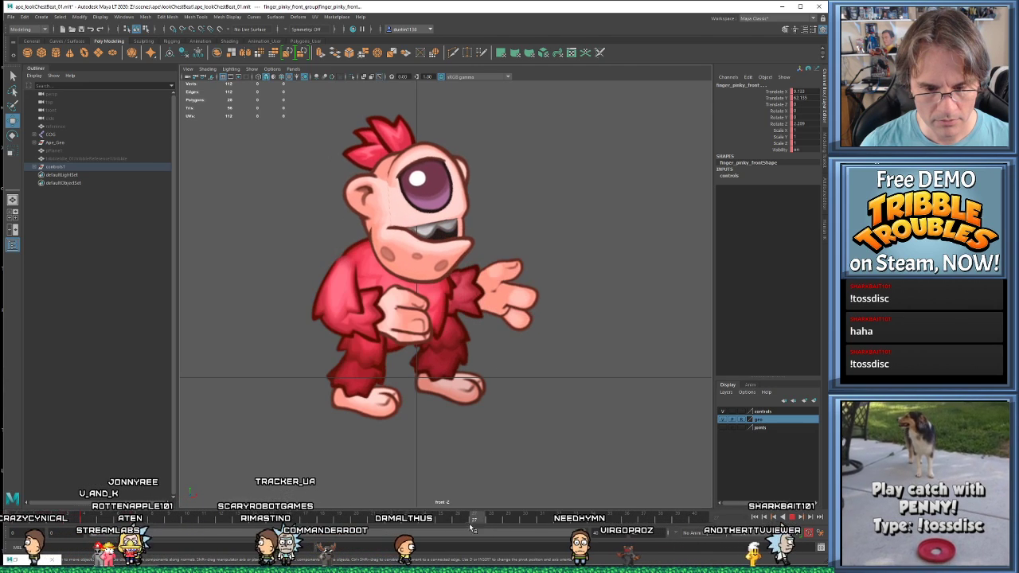
{"action": "key", "text": "alt+v"}
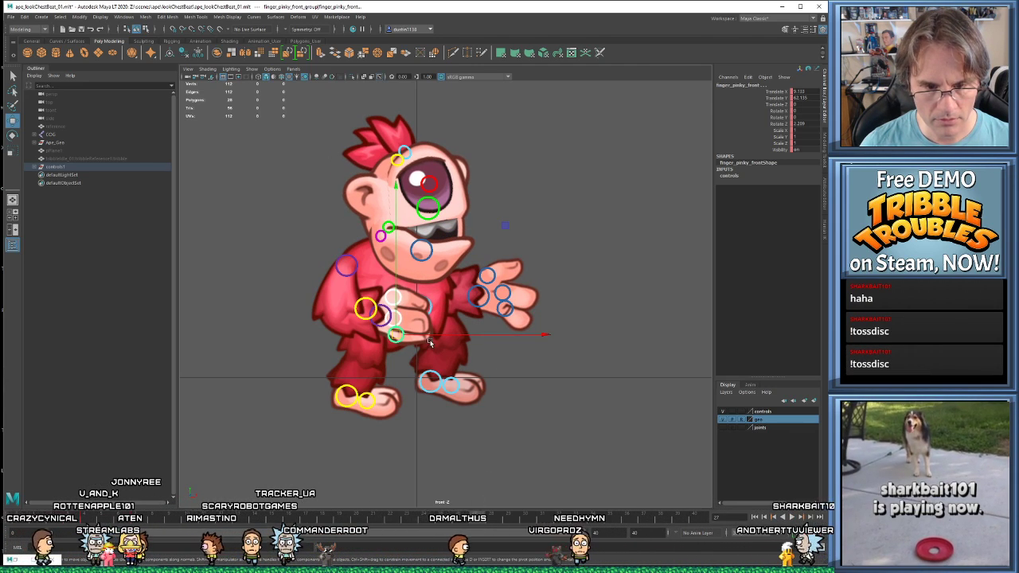
{"action": "key", "text": "period"}
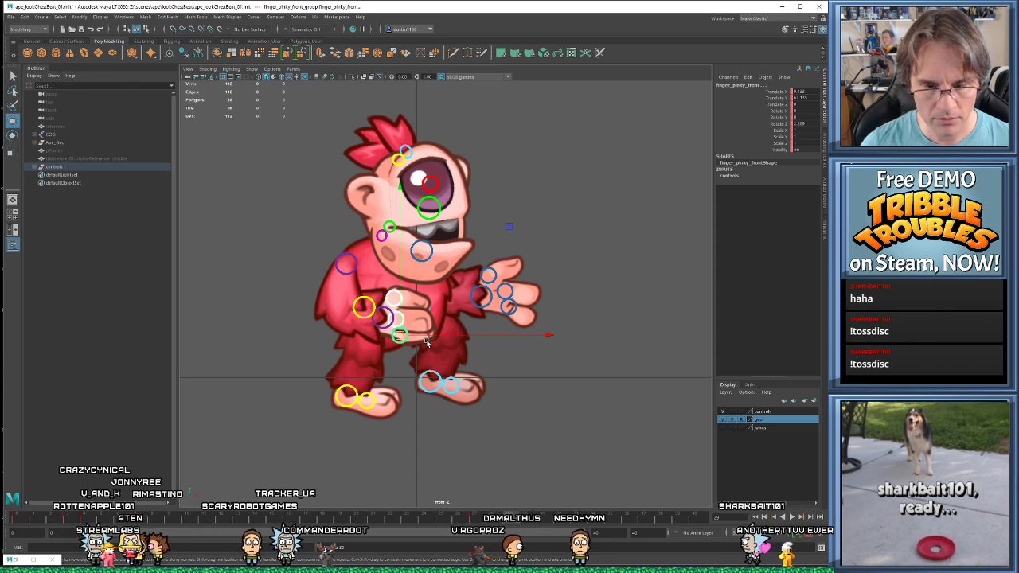
- Uncurl the front pinky at frame 30 by rotating its control to about -32.5 in Z
{"action": "key", "text": "e"}
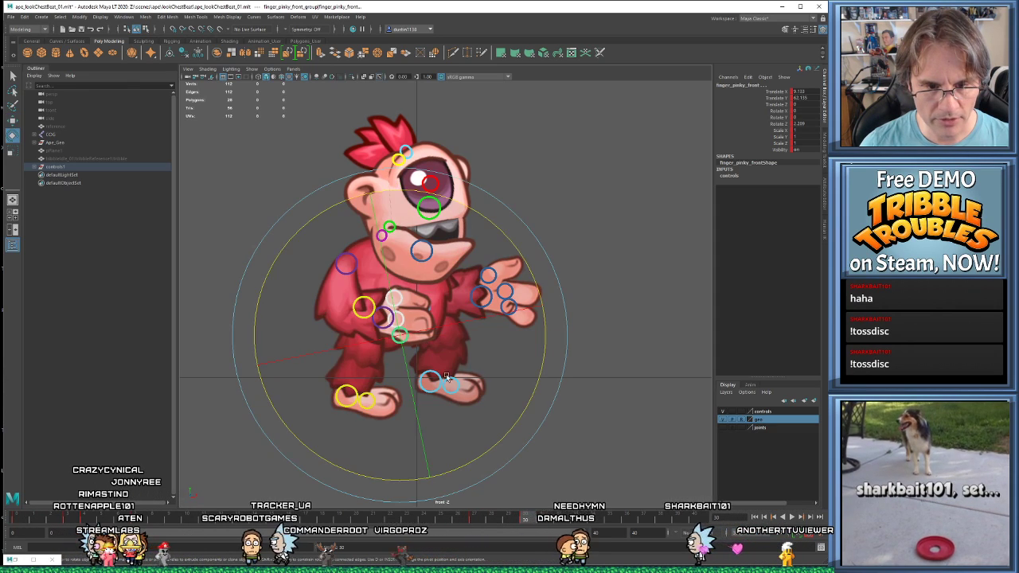
{"action": "left_click", "coordinate": [665, 455]}
{"action": "left_click", "coordinate": [401, 341]}
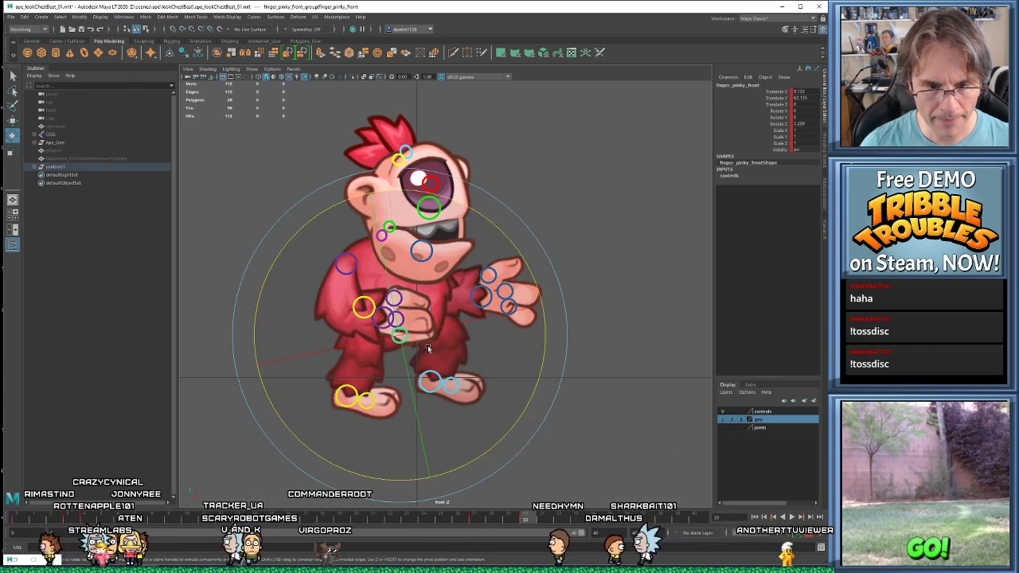
{"action": "left_click_drag", "start_coordinate": [428, 346], "coordinate": [506, 434]}
{"action": "key", "text": "w"}
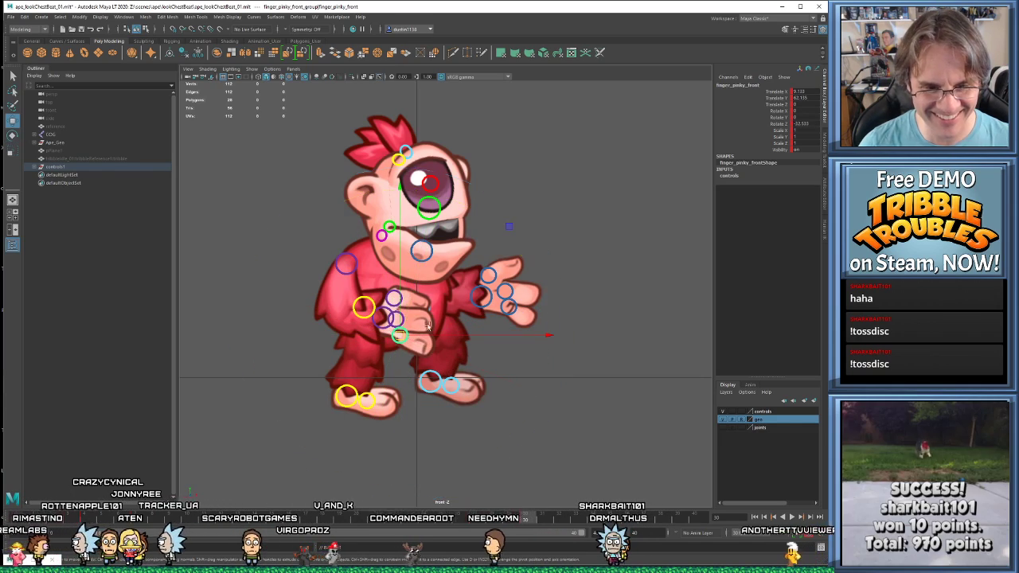
- Open the front thumb at frame 30 by rotating its control to about 1.1 in Z
{"action": "left_click", "coordinate": [395, 299]}
{"action": "key", "text": "e"}
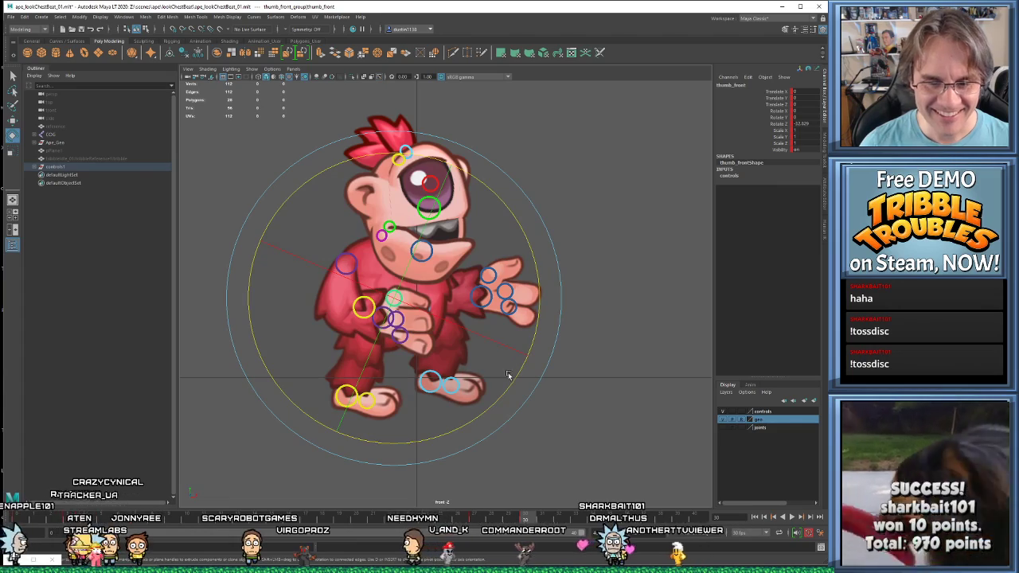
{"action": "left_click_drag", "start_coordinate": [508, 376], "coordinate": [450, 303]}
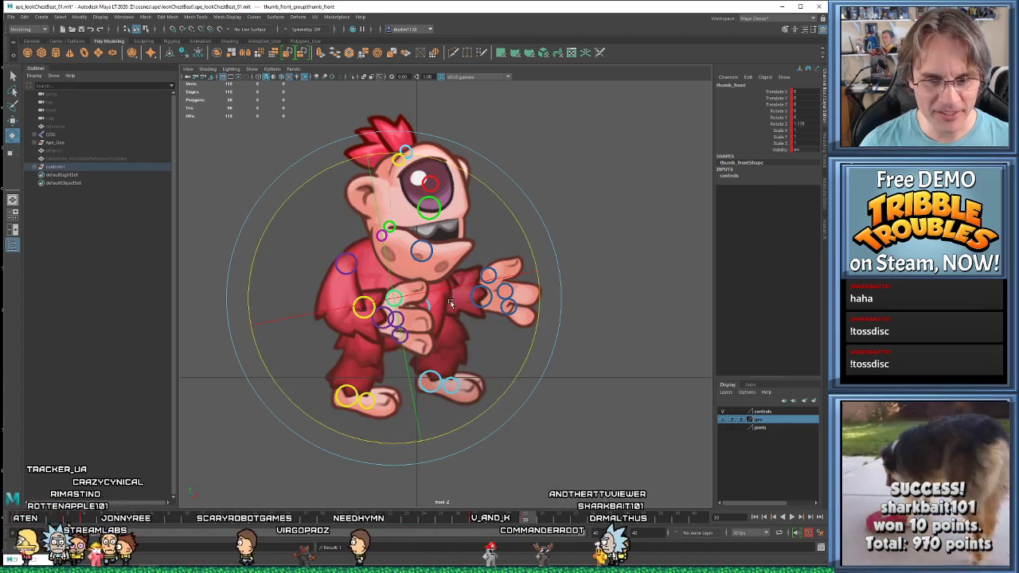
- Rotate the front index finger control to about -7.8 in Z at frame 30 and compare the pose with the neighbouring keys
{"action": "key", "text": "q"}
{"action": "left_click", "coordinate": [396, 317]}
{"action": "key", "text": "e"}
{"action": "left_click_drag", "start_coordinate": [517, 376], "coordinate": [519, 380]}
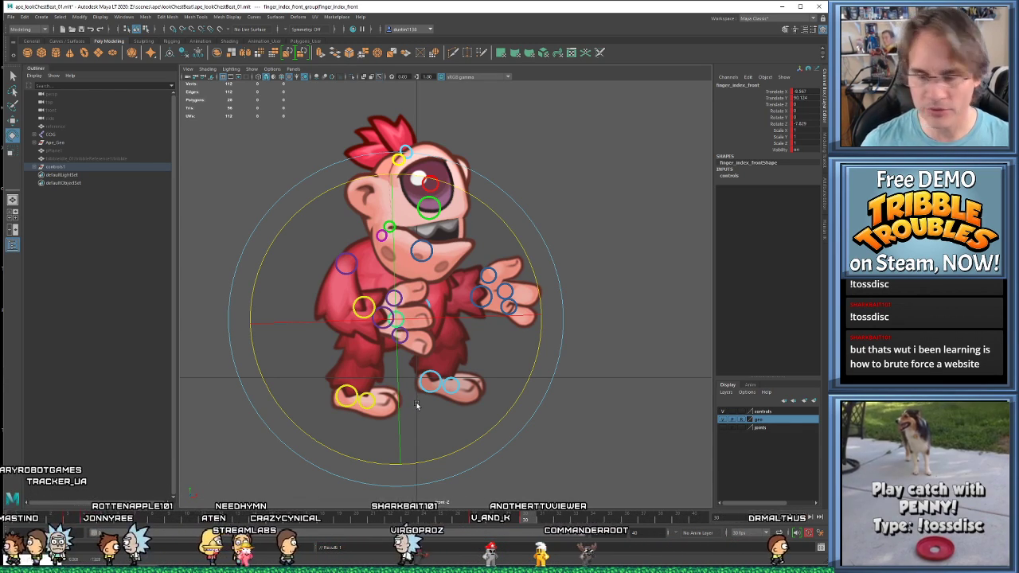
{"action": "key", "text": "comma"}
{"action": "key", "text": "comma"}
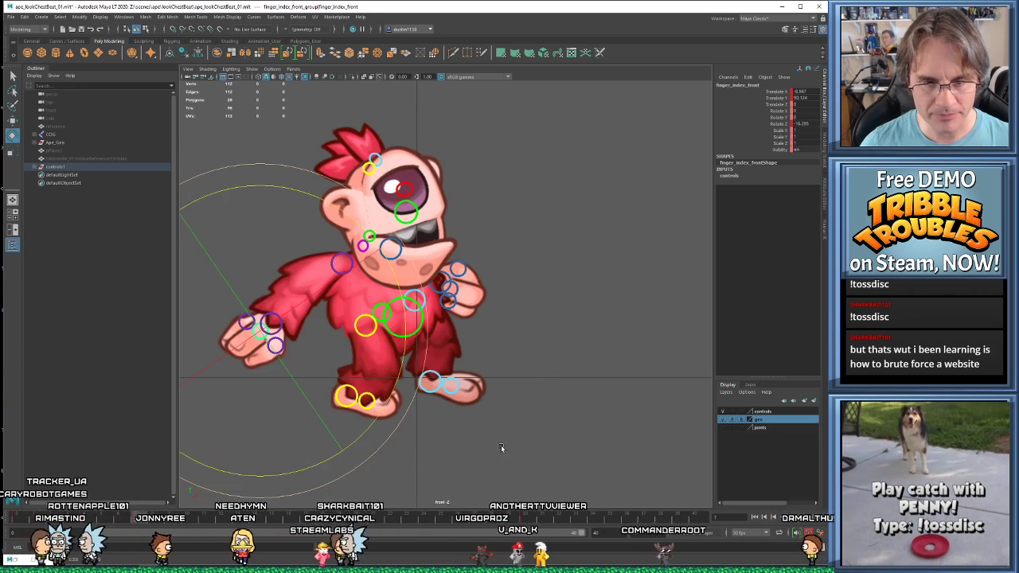
{"action": "key", "text": "period"}
{"action": "key", "text": "period"}
{"action": "key", "text": "w"}
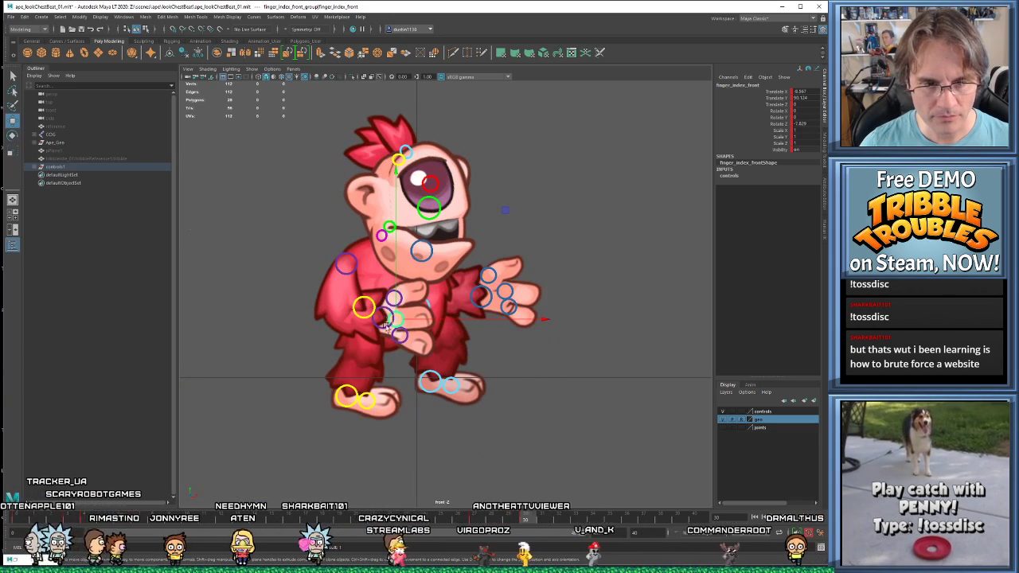
- Lower the front hand control at frame 30 and rotate it to about 88.6 in Z
{"action": "left_click", "coordinate": [382, 322]}
{"action": "key", "text": "alt+period"}
{"action": "key", "text": "alt+comma"}
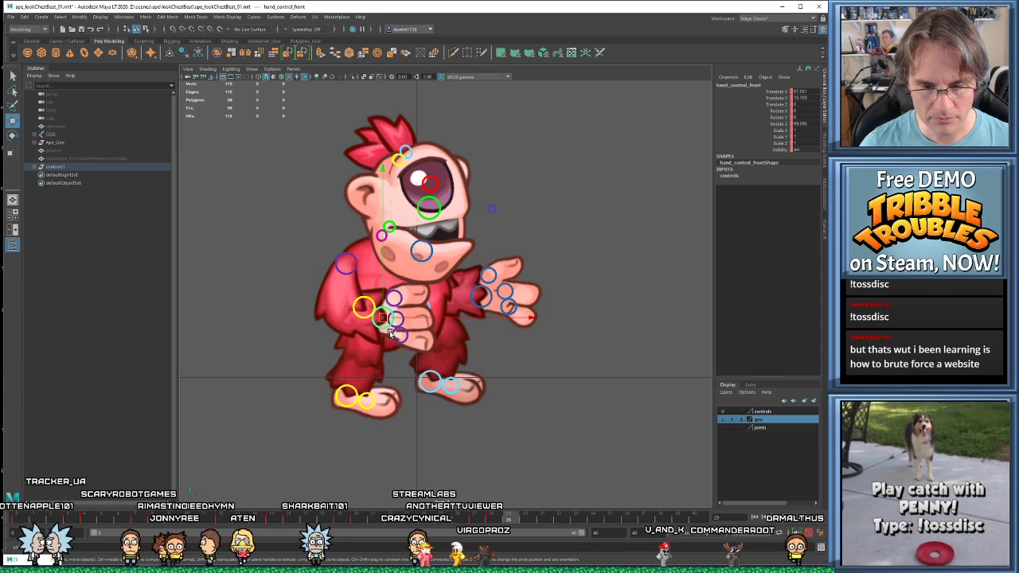
{"action": "key", "text": "alt+period"}
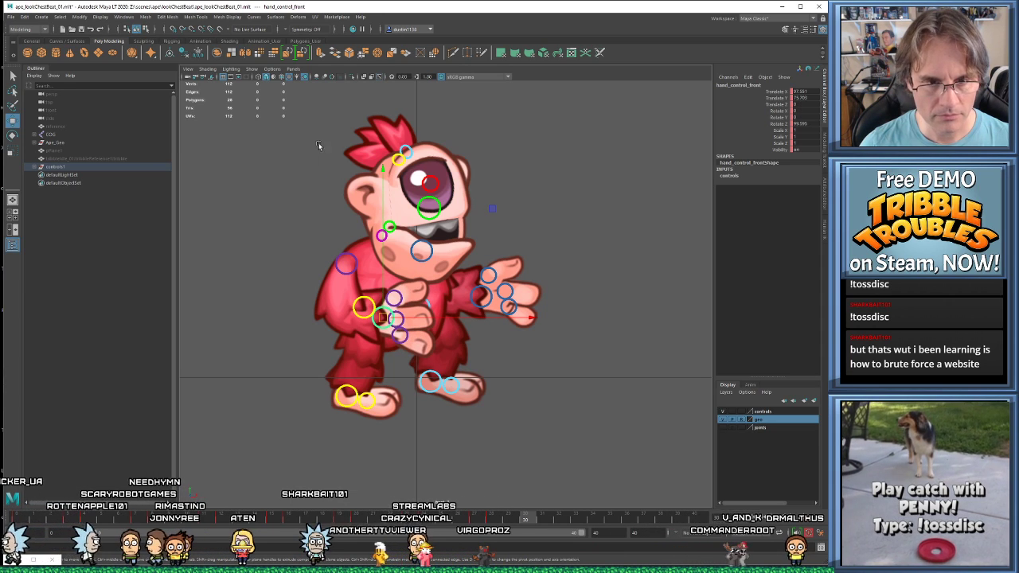
{"action": "left_click_drag", "start_coordinate": [317, 145], "coordinate": [502, 389]}
{"action": "left_click", "coordinate": [467, 364]}
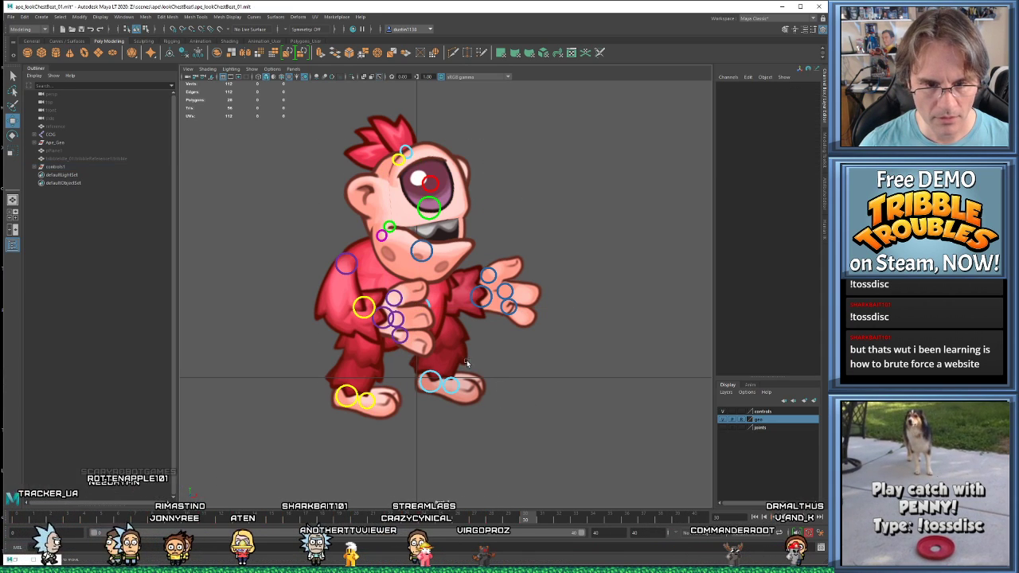
{"action": "left_click", "coordinate": [391, 330]}
{"action": "key", "text": "e"}
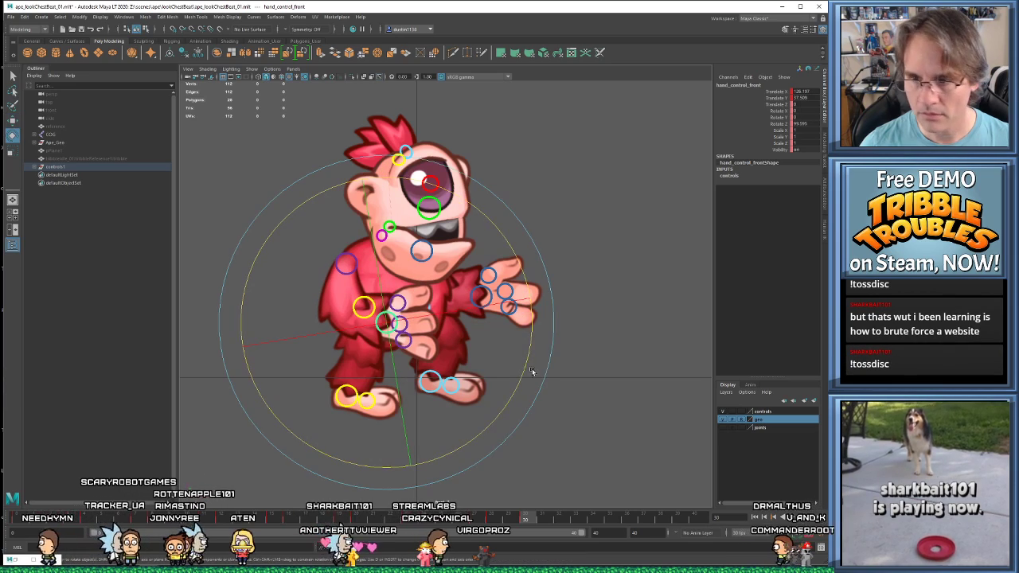
{"action": "left_click_drag", "start_coordinate": [532, 355], "coordinate": [522, 374]}
{"action": "key", "text": "w"}
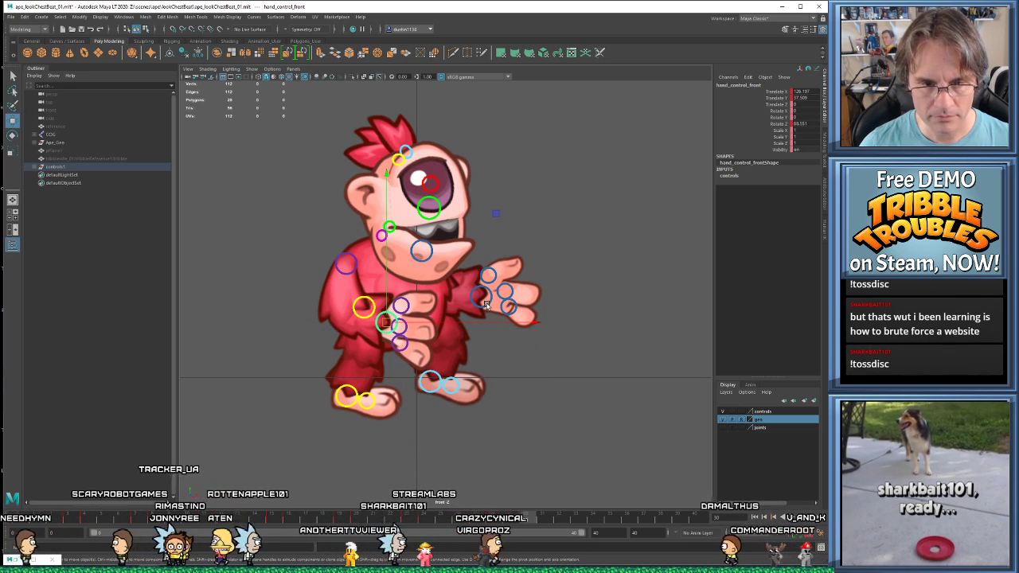
- Lower the rear hand control at frame 28 and rotate it to about 64.8 in Z, checking against the frame 27 pose
{"action": "key", "text": "comma"}
{"action": "key", "text": "comma"}
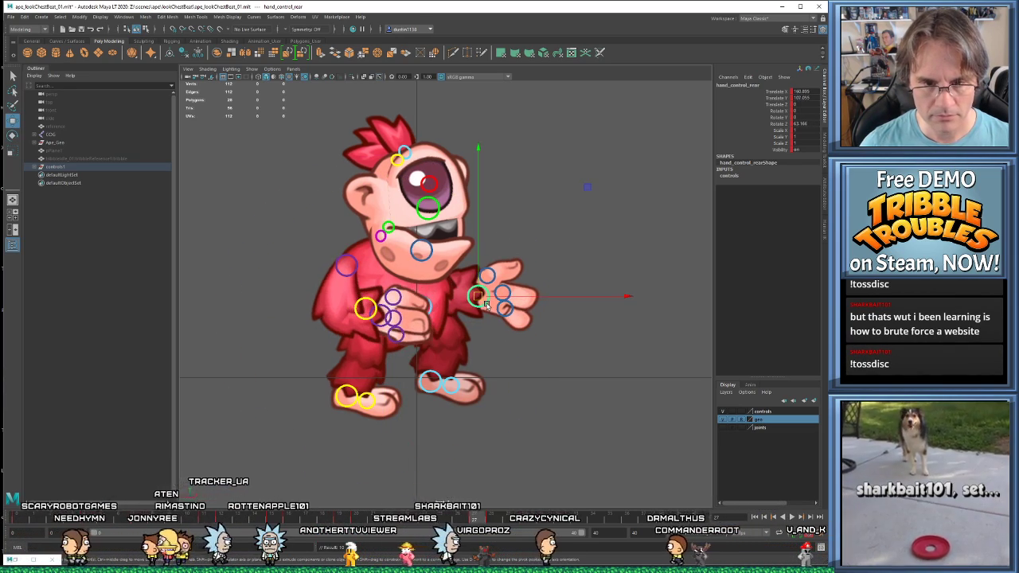
{"action": "key", "text": "period"}
{"action": "key", "text": "e"}
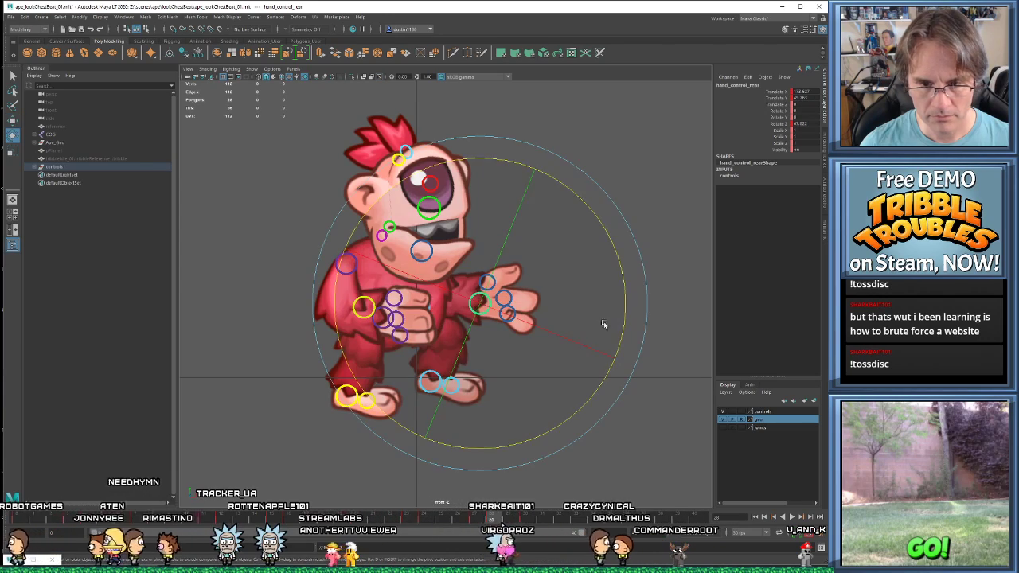
{"action": "key", "text": "comma"}
{"action": "key", "text": "comma"}
{"action": "key", "text": "period"}
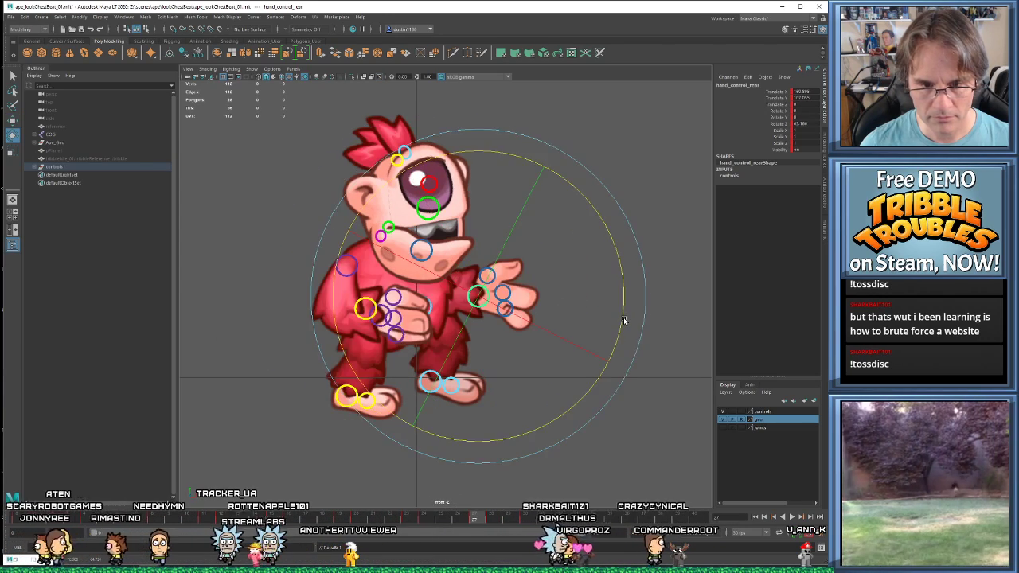
{"action": "key", "text": "period"}
{"action": "key", "text": "comma"}
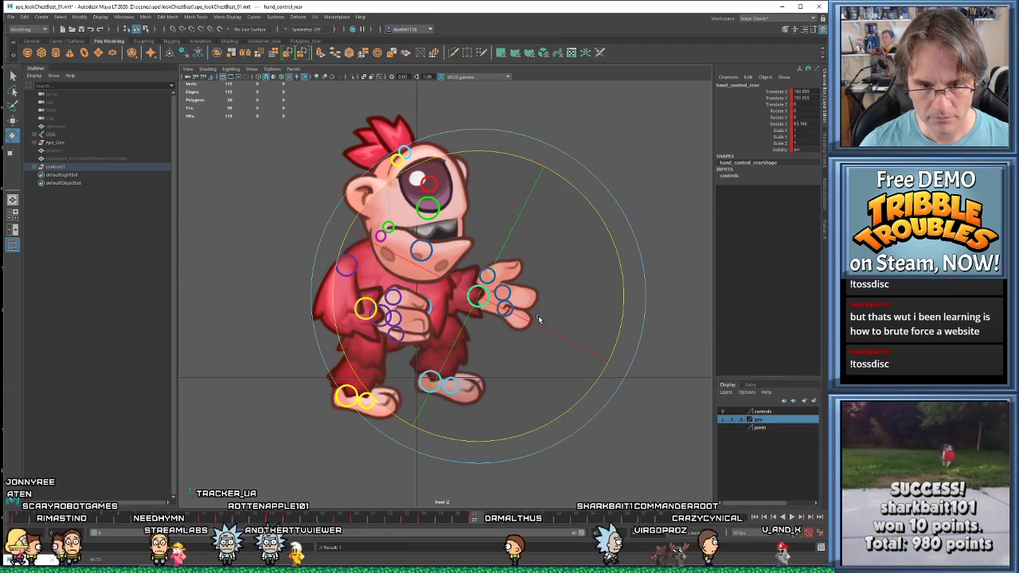
{"action": "key", "text": "period"}
{"action": "key", "text": "w"}
{"action": "left_click_drag", "start_coordinate": [479, 305], "coordinate": [480, 305]}
{"action": "key", "text": "period"}
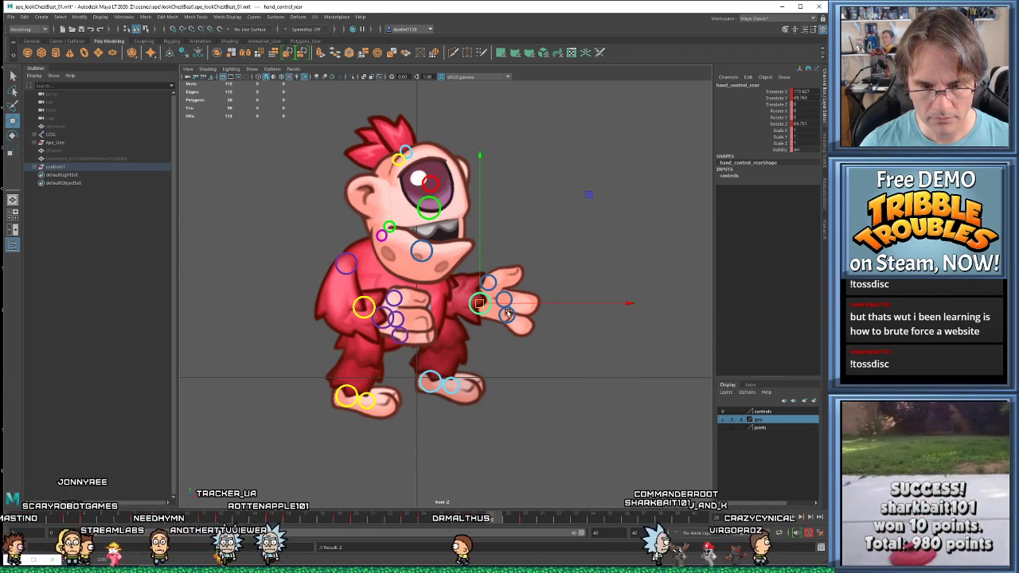
- Lower the rear hand control at frame 30 and rotate it to about 49.8 in Z, comparing it with frame 28
{"action": "key", "text": "period"}
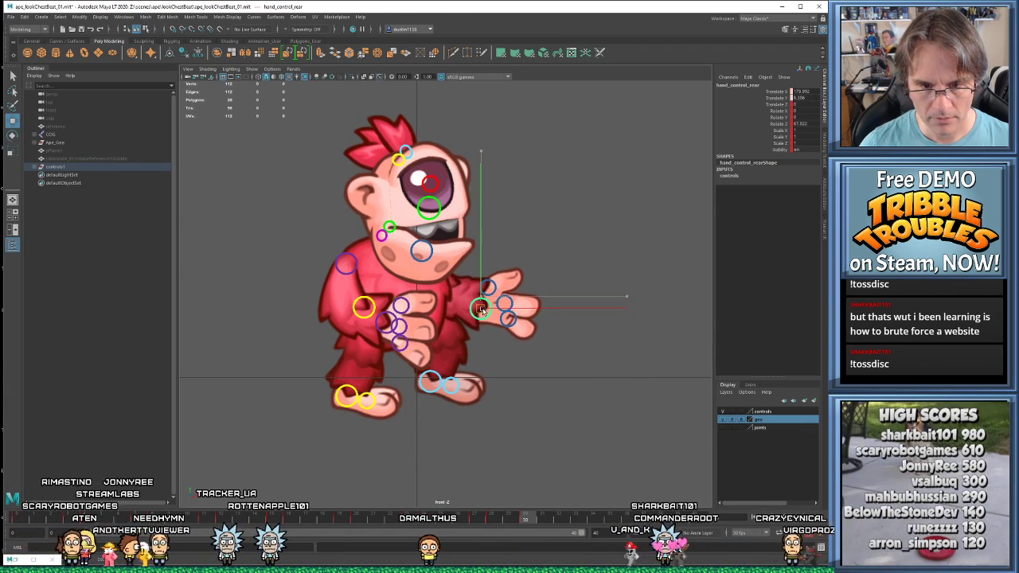
{"action": "key", "text": "e"}
{"action": "left_click_drag", "start_coordinate": [619, 353], "coordinate": [595, 389]}
{"action": "key", "text": "comma"}
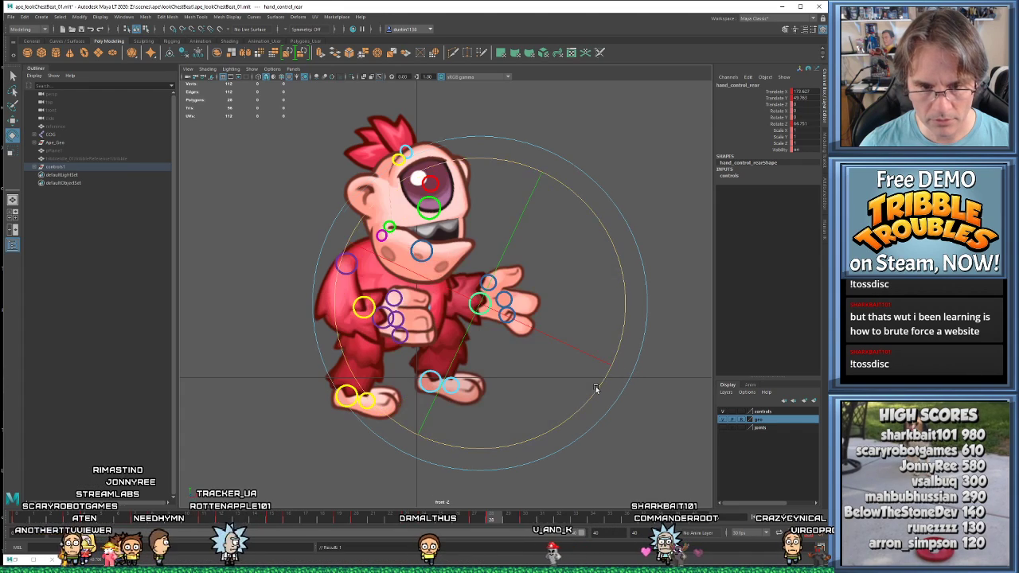
{"action": "key", "text": "period"}
{"action": "key", "text": "period"}
{"action": "key", "text": "period"}
{"action": "key", "text": "period"}
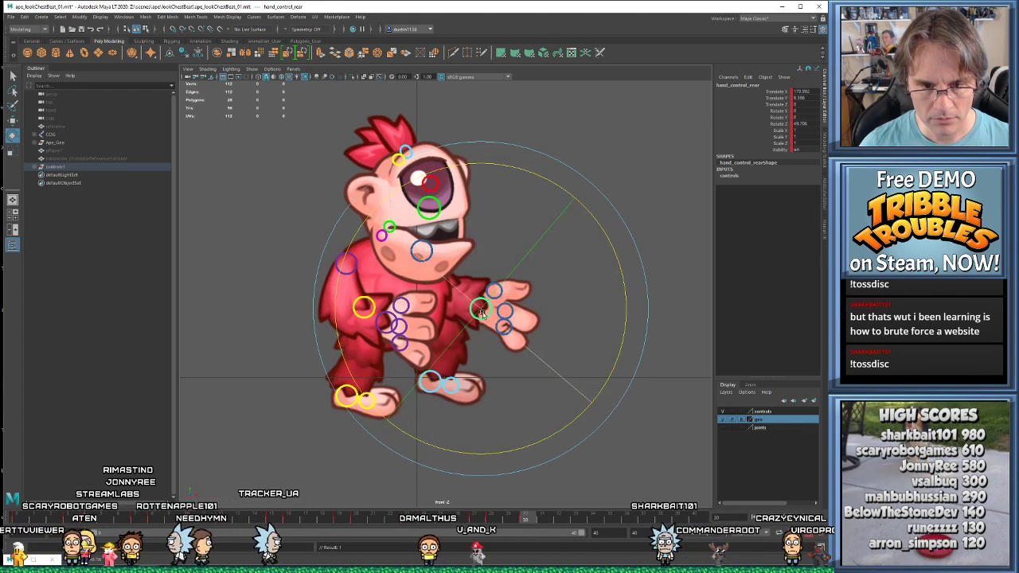
- Lower the rear hand control slightly at frame 27 and pull it down and back toward the body at frame 30
{"action": "key", "text": "w"}
{"action": "key", "text": "comma"}
{"action": "key", "text": "comma"}
{"action": "key", "text": "comma"}
{"action": "key", "text": "comma"}
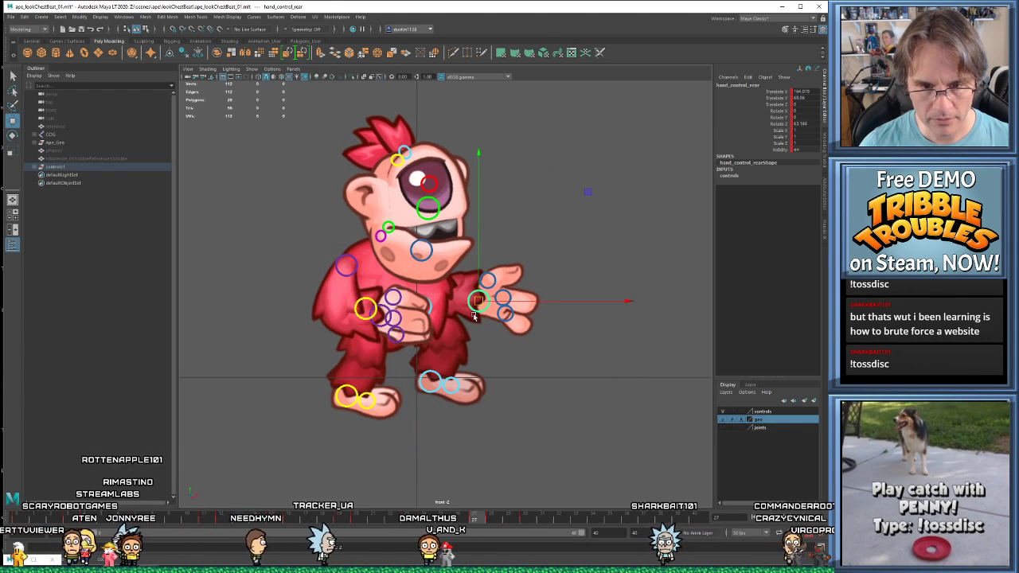
{"action": "key", "text": "period"}
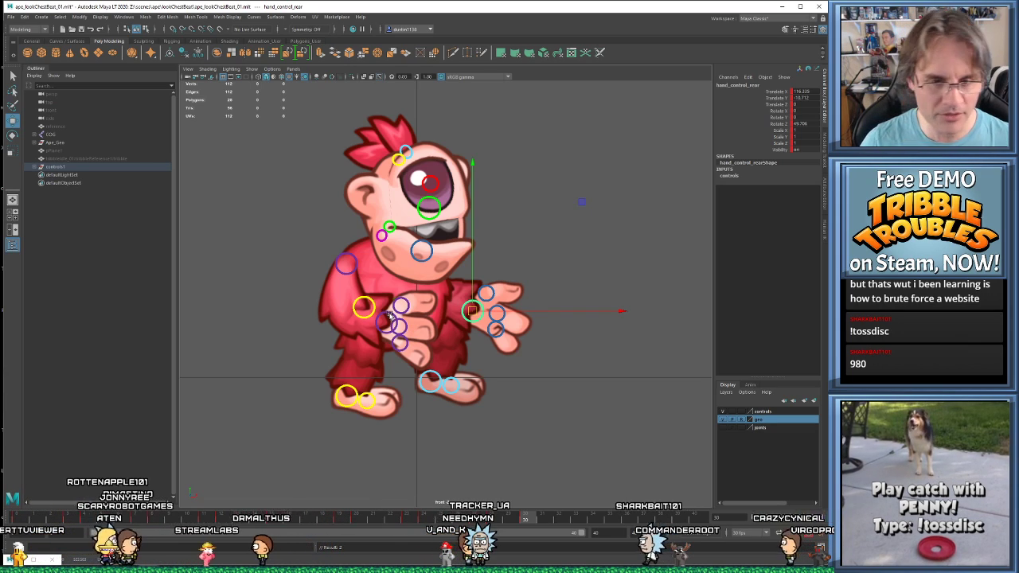
- Rotate the front hand control further at frame 30 and play back the animation to check the hand motion
{"action": "left_click", "coordinate": [390, 318]}
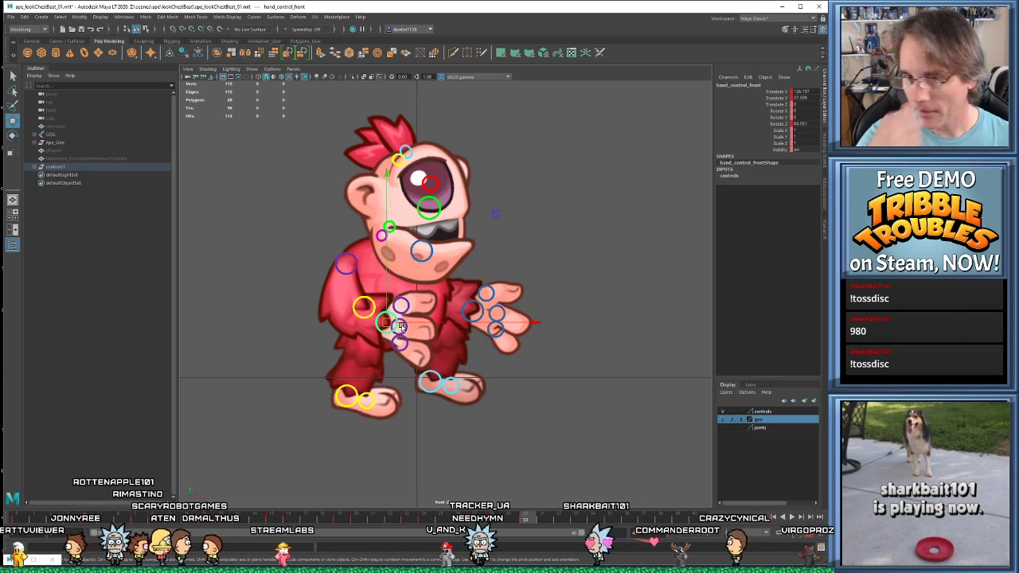
{"action": "key", "text": "e"}
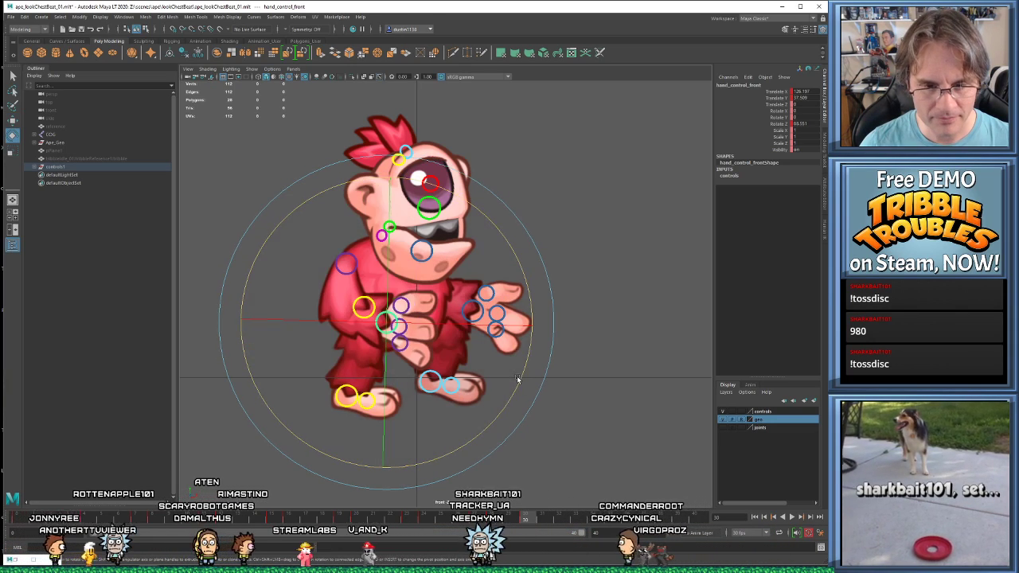
{"action": "left_click_drag", "start_coordinate": [517, 380], "coordinate": [614, 390]}
{"action": "key", "text": "alt+v"}
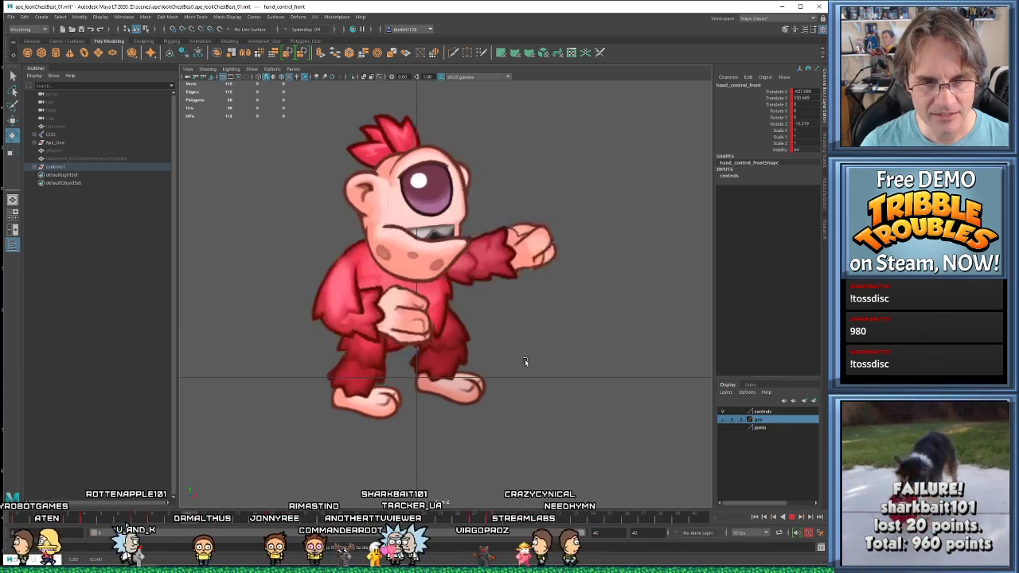
{"action": "key", "text": "alt+v"}
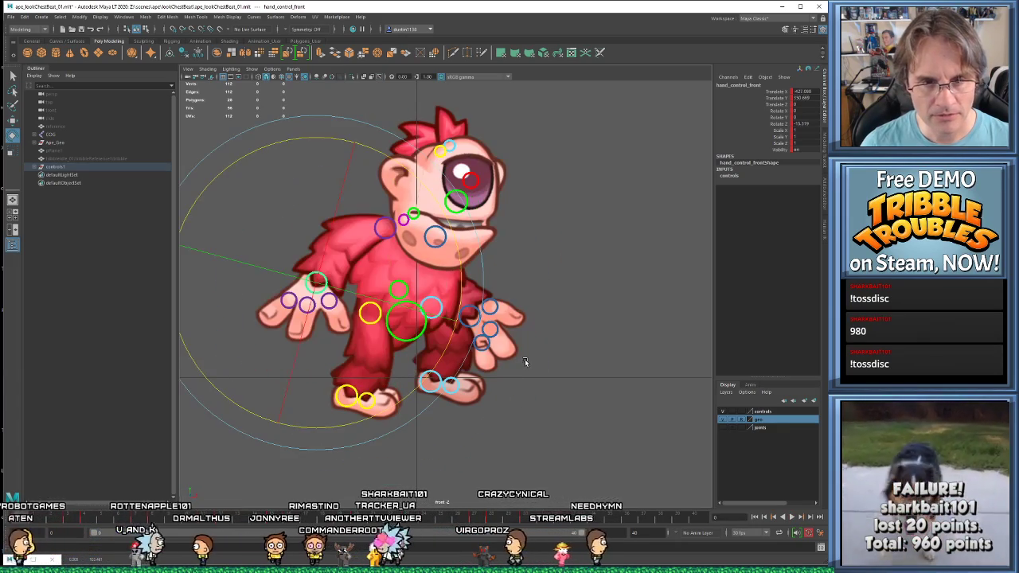
- At frame 12, squash the eye control vertically, rotate it to about -16.3 in Z and lower it into a squint
{"action": "left_click", "coordinate": [471, 173]}
{"action": "key", "text": "period"}
{"action": "key", "text": "period"}
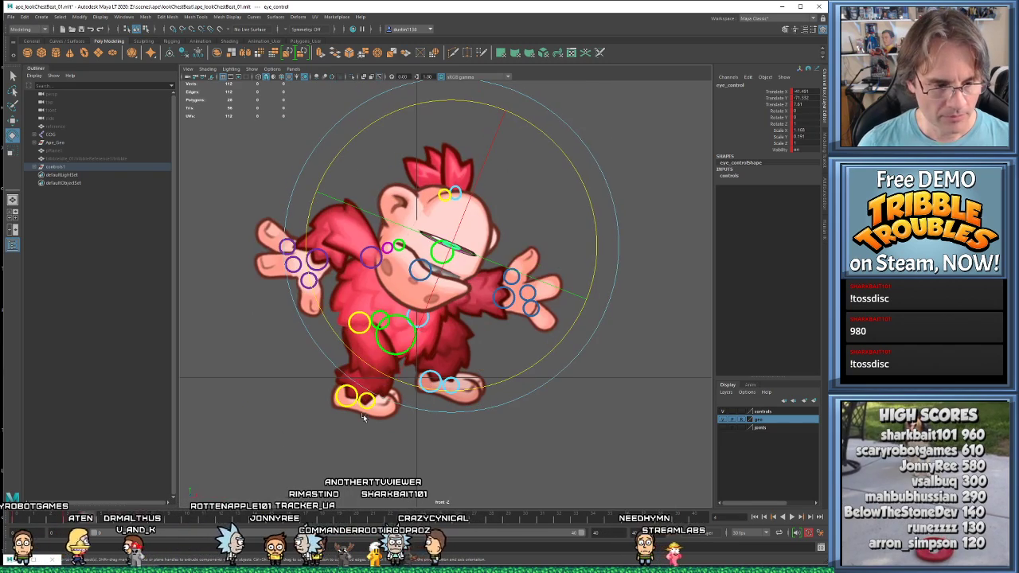
{"action": "key", "text": "period"}
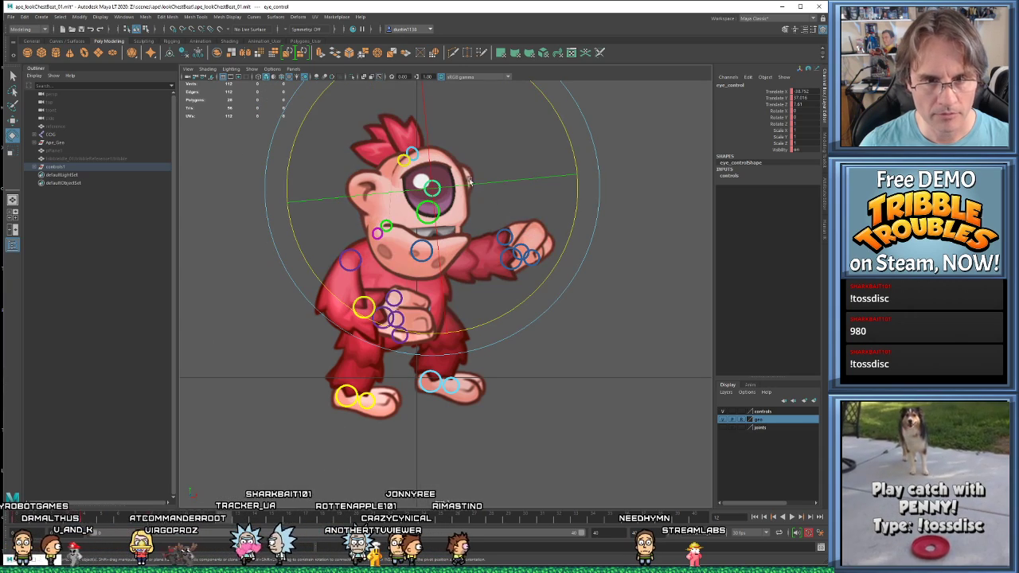
{"action": "key", "text": "r"}
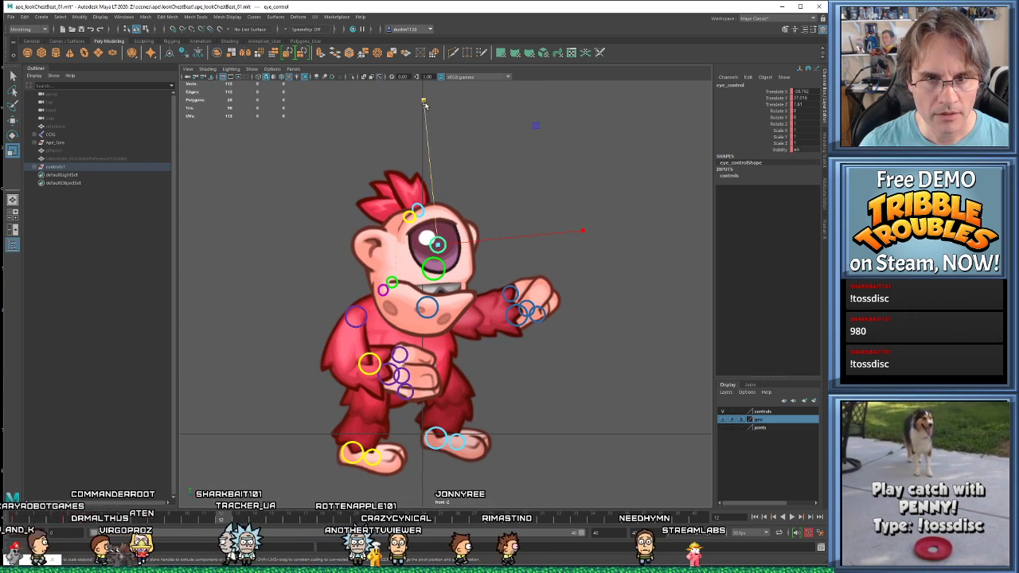
{"action": "left_click_drag", "start_coordinate": [424, 104], "coordinate": [425, 151]}
{"action": "key", "text": "e"}
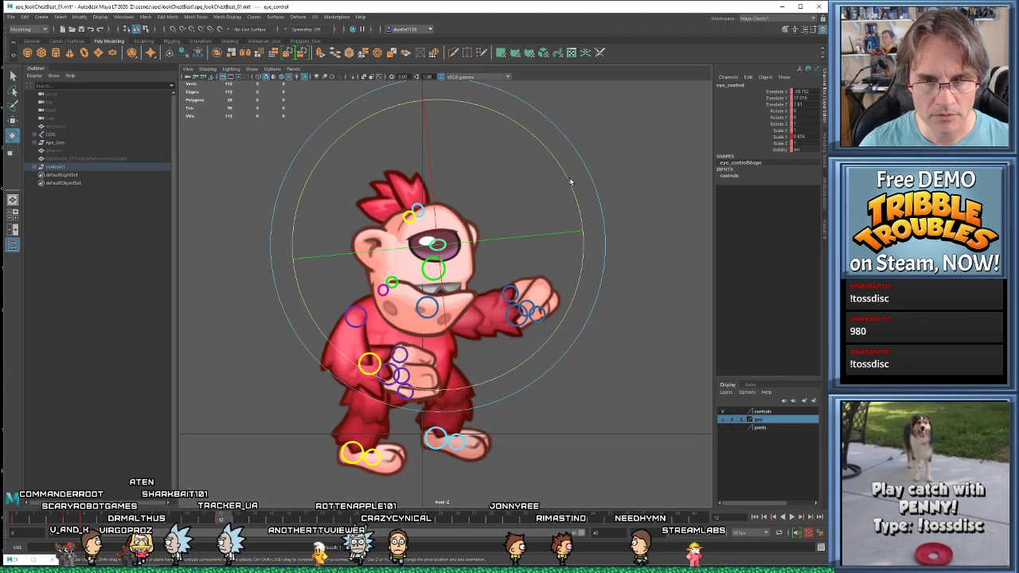
{"action": "left_click_drag", "start_coordinate": [570, 181], "coordinate": [585, 221]}
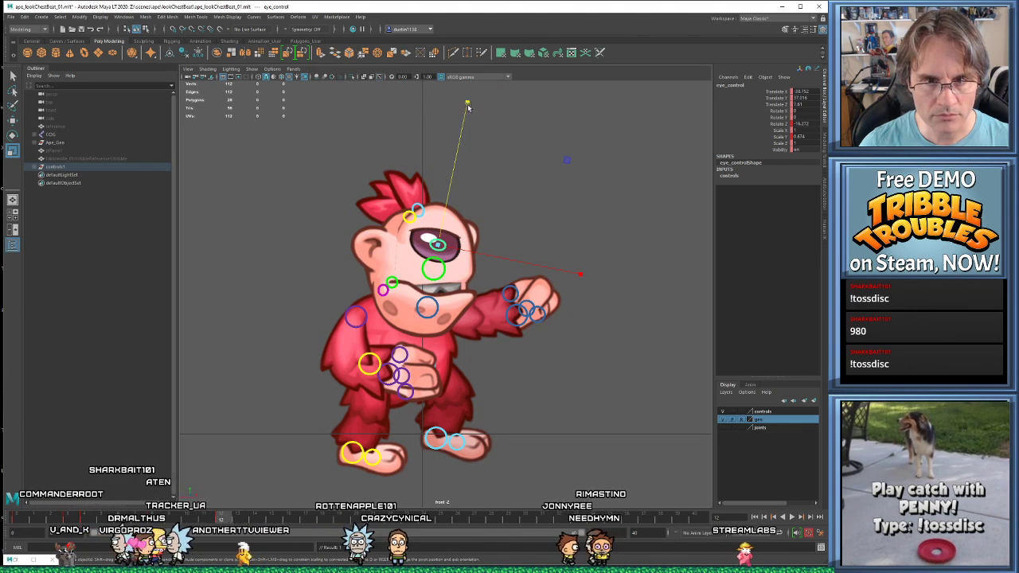
{"action": "key", "text": "w"}
{"action": "left_click_drag", "start_coordinate": [438, 244], "coordinate": [450, 256]}
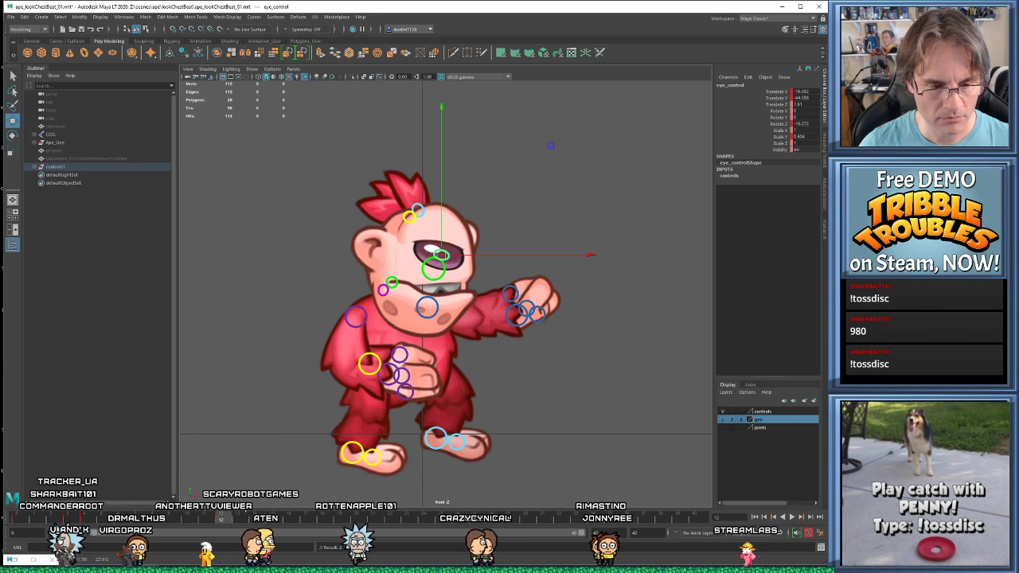
- Compare the frame 12 squint with the preceding key pose and play back the animation to check the eye timing
{"action": "key", "text": "comma"}
{"action": "key", "text": "comma"}
{"action": "key", "text": "comma"}
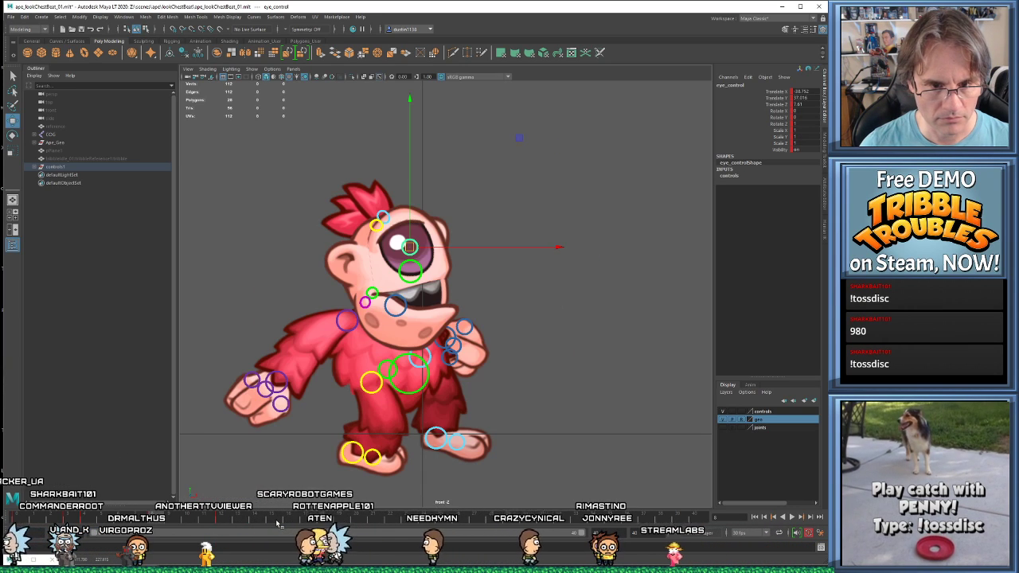
{"action": "key", "text": "period"}
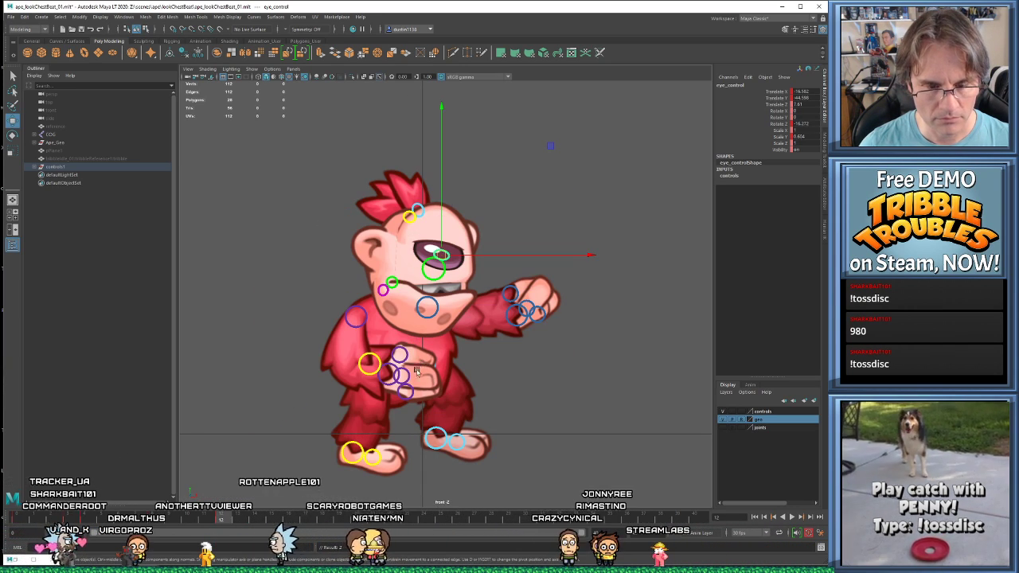
{"action": "key", "text": "alt+v"}
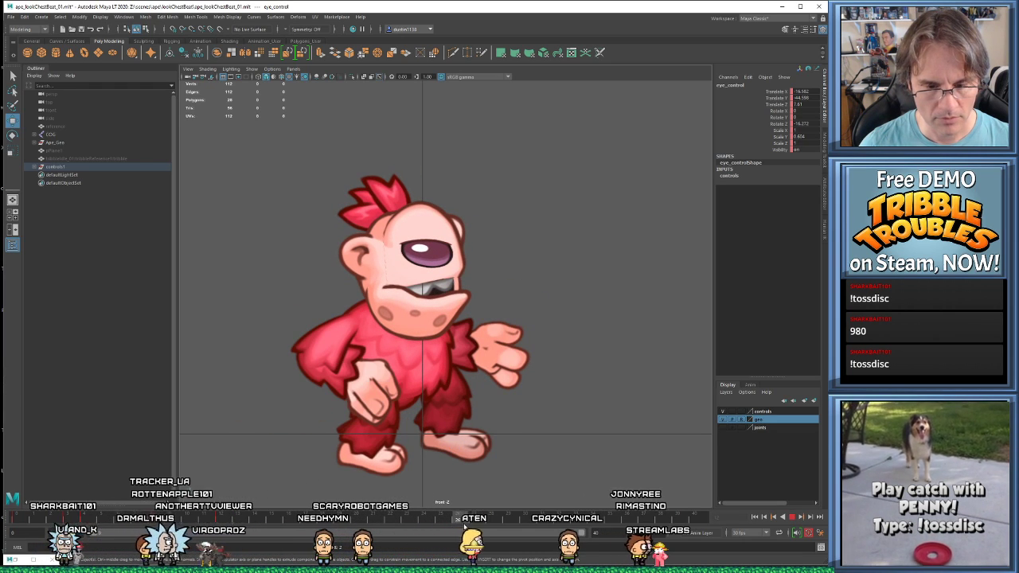
{"action": "key", "text": "alt+v"}
{"action": "left_click", "coordinate": [92, 518]}
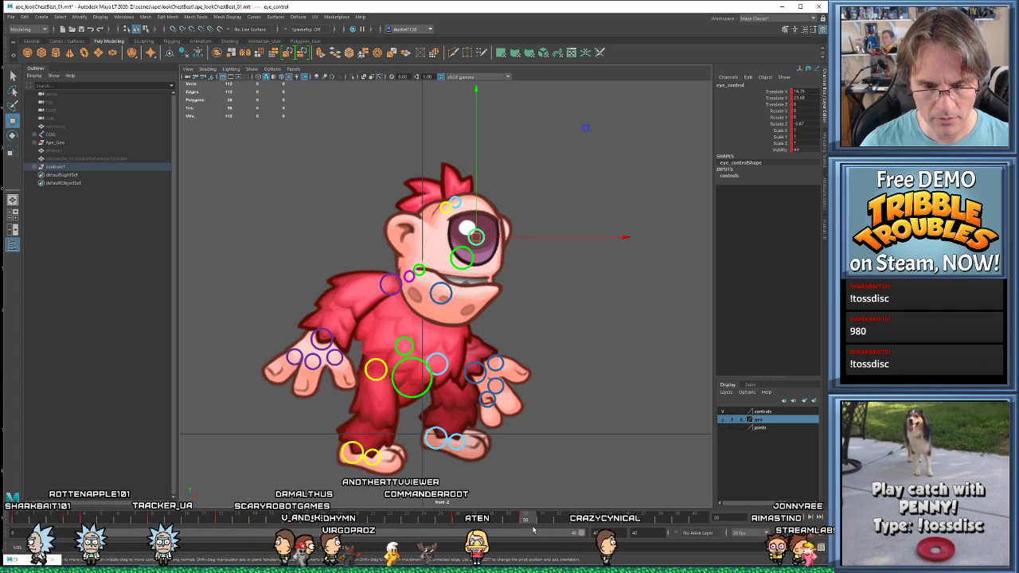
{"action": "key", "text": "alt+v"}
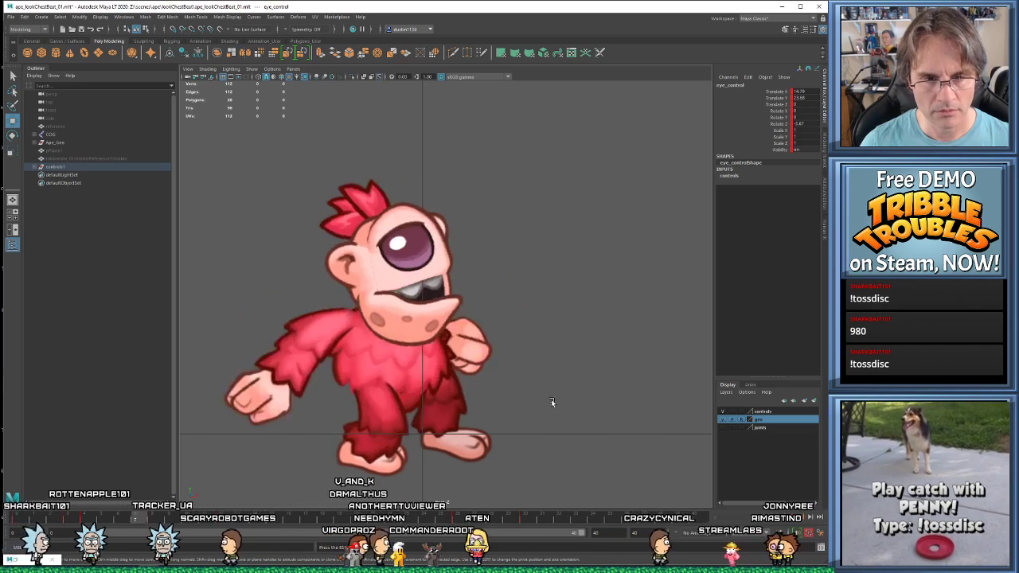
{"action": "key", "text": "alt+v"}
- Shift the eye control's keys around frames 6 to 9 slightly earlier and review the retimed blink
{"action": "key", "text": "period"}
{"action": "key", "text": "period"}
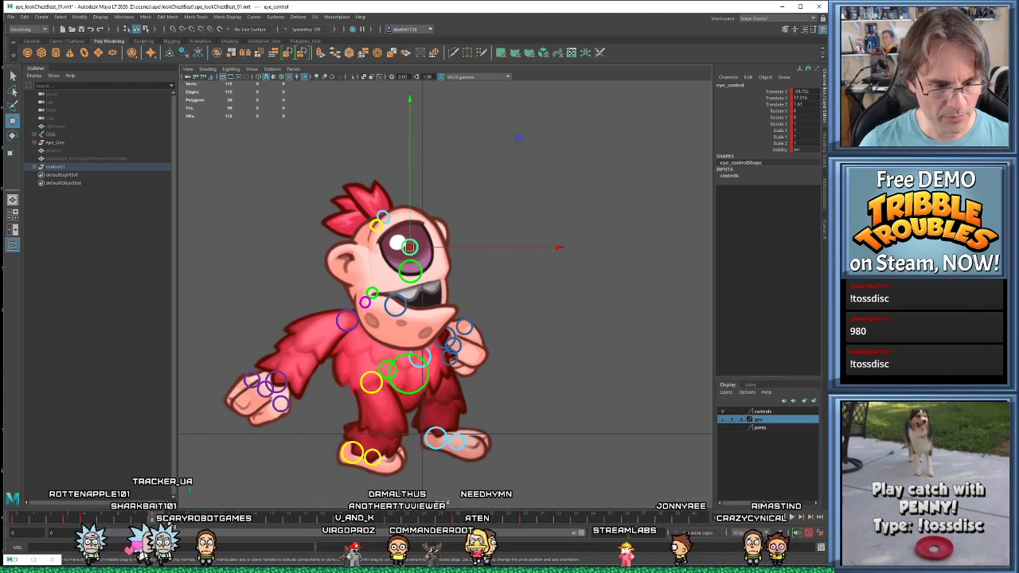
{"action": "key", "text": "period"}
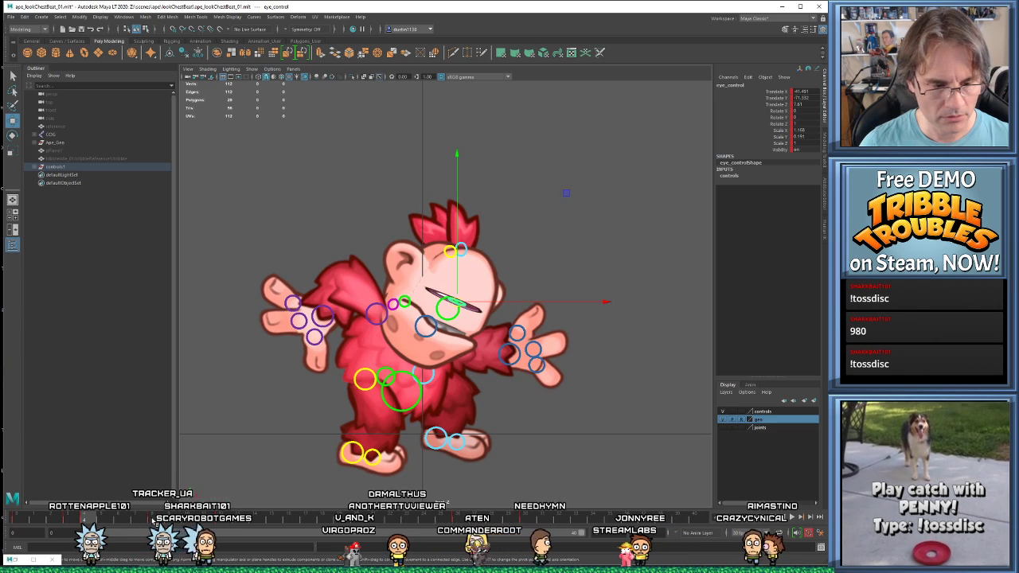
{"action": "key", "text": "alt+v"}
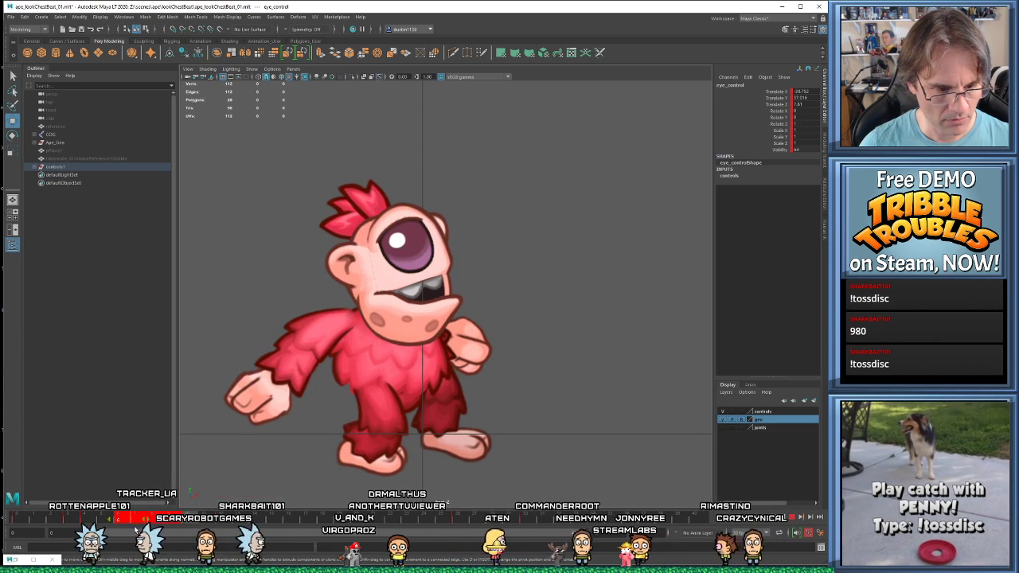
{"action": "key", "text": "alt+v"}
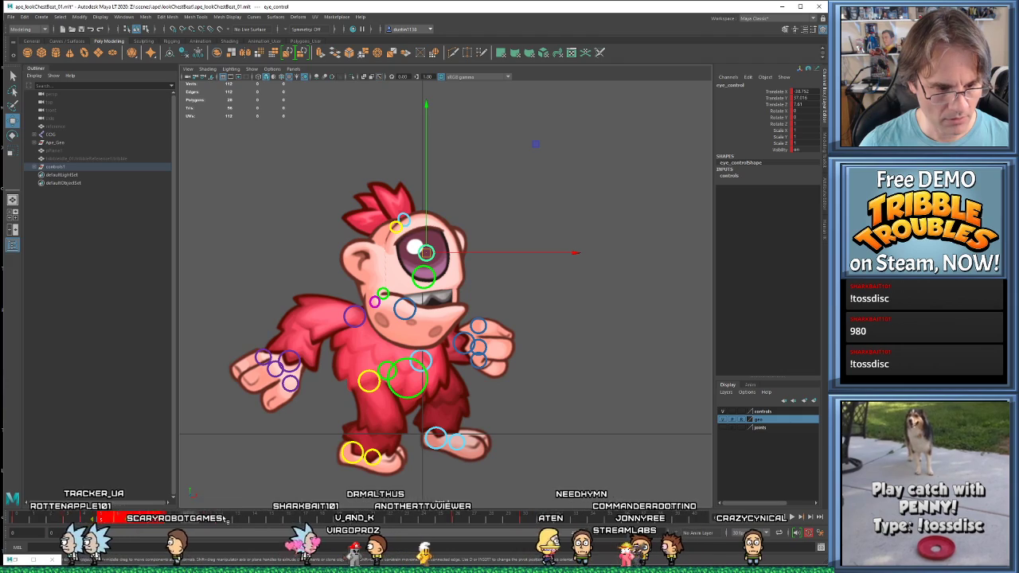
{"action": "key", "text": "period"}
{"action": "key", "text": "period"}
{"action": "key", "text": "period"}
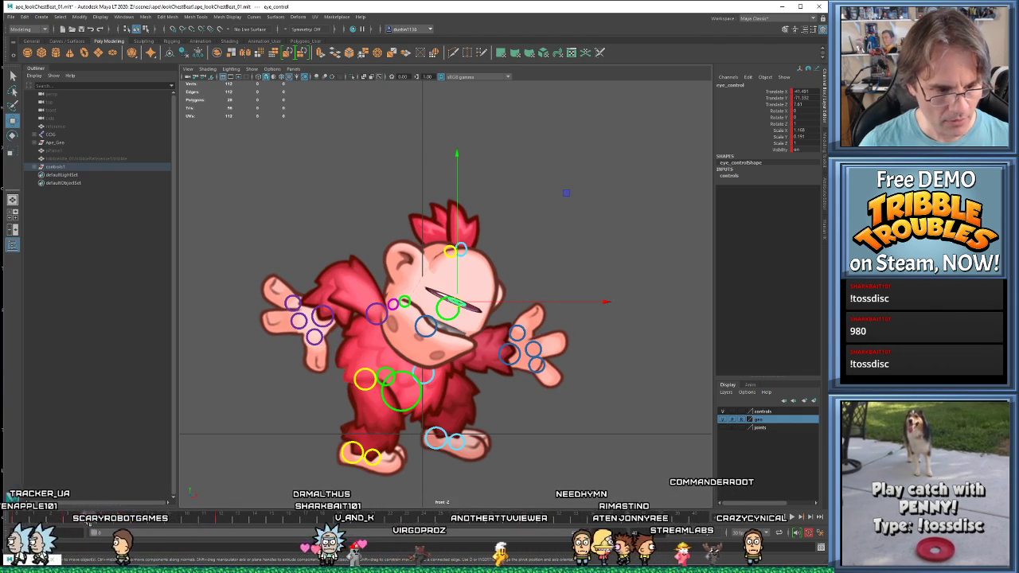
- Copy the squinted eye pose from frame 12 to frame 9 and play back the animation
{"action": "right_click", "coordinate": [89, 388]}
{"action": "left_click", "coordinate": [139, 439]}
{"action": "left_click", "coordinate": [208, 519]}
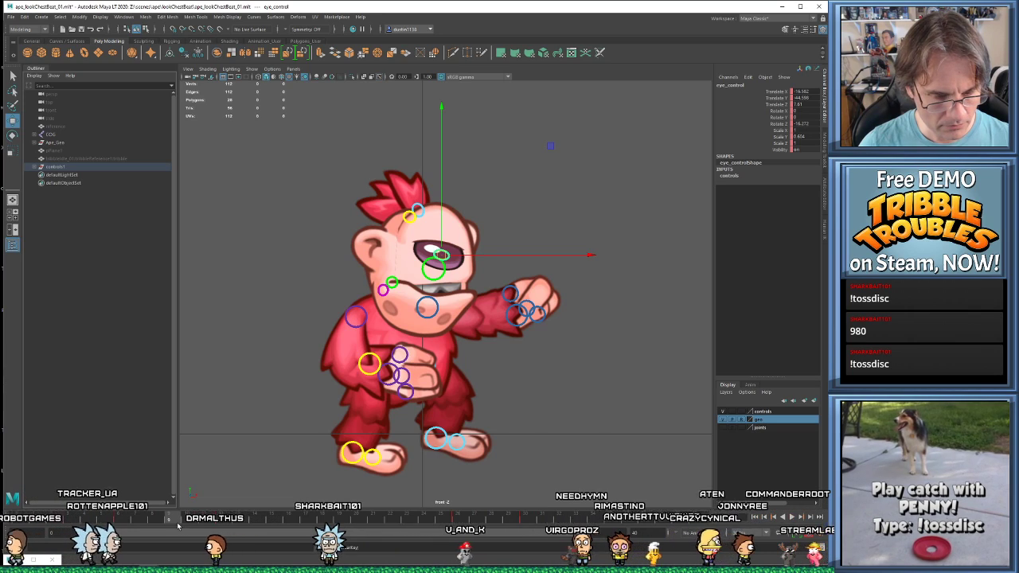
{"action": "key", "text": "period"}
{"action": "key", "text": "period"}
{"action": "key", "text": "period"}
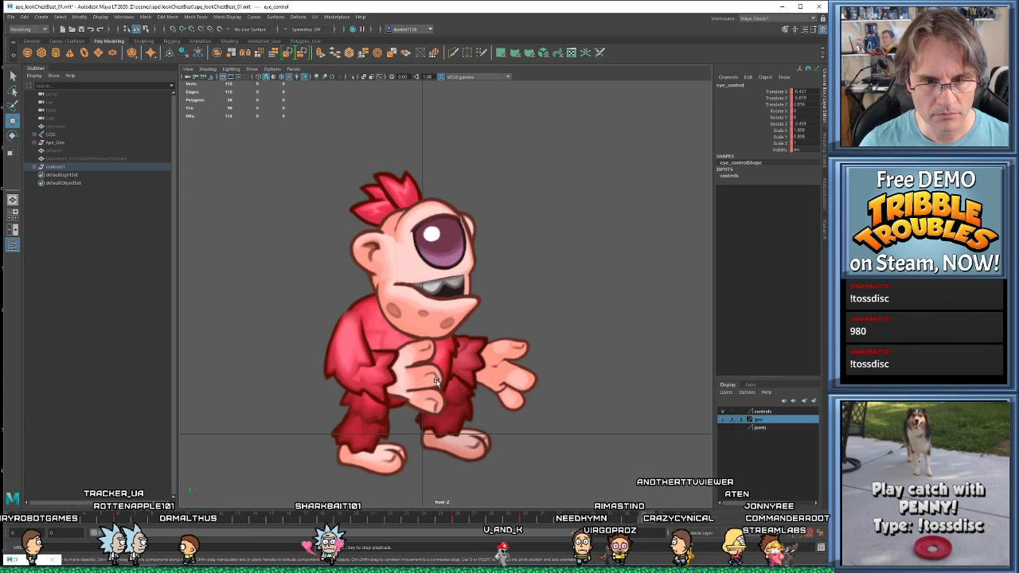
{"action": "key", "text": "period"}
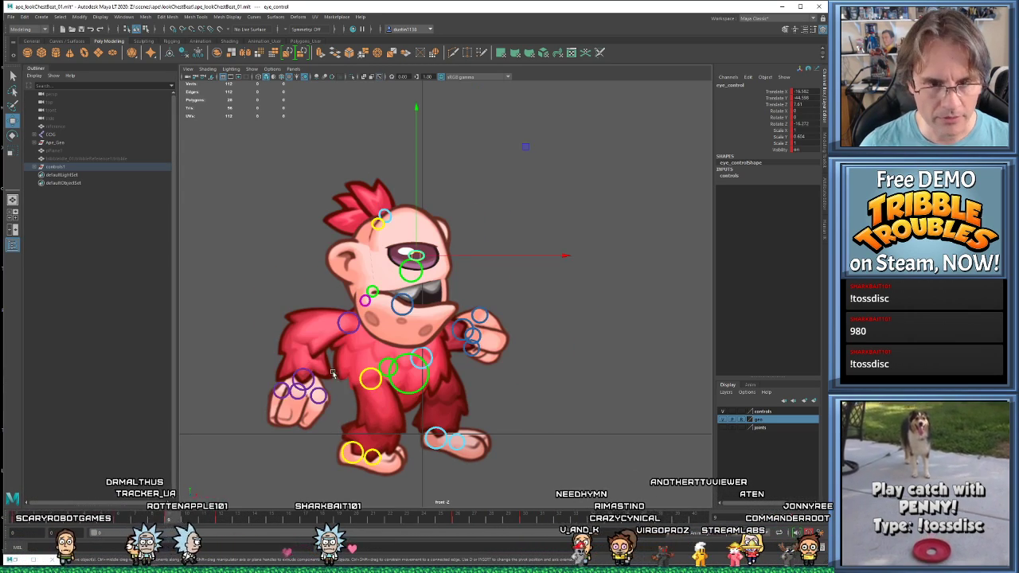
- Raise the eye control at frame 9 to about -5.3 in X and -14.7 in Y, comparing frame 12 and playing back
{"action": "key", "text": "period"}
{"action": "key", "text": "period"}
{"action": "key", "text": "period"}
{"action": "key", "text": "period"}
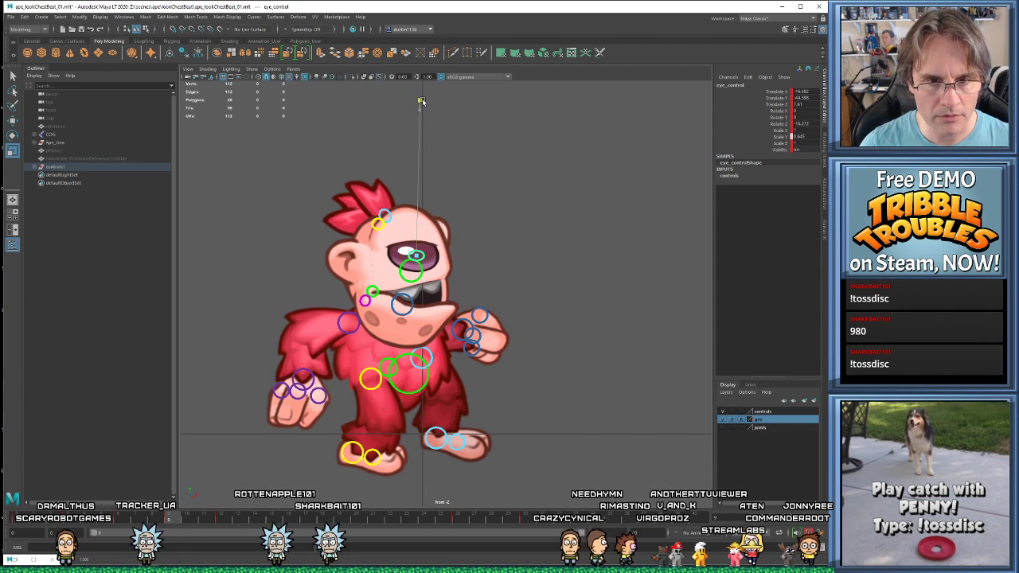
{"action": "key", "text": "period"}
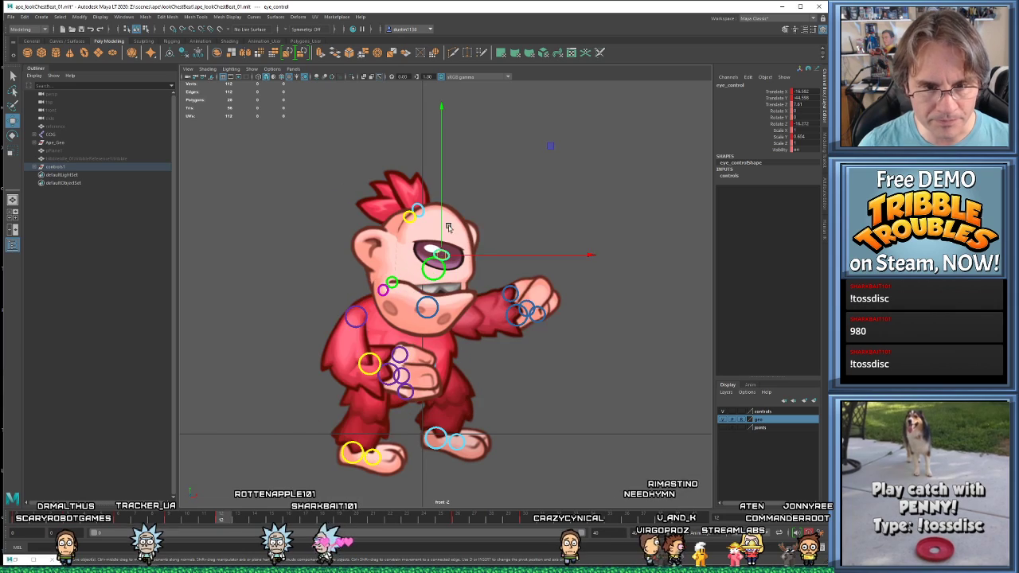
{"action": "key", "text": "period"}
{"action": "left_click_drag", "start_coordinate": [415, 259], "coordinate": [416, 253]}
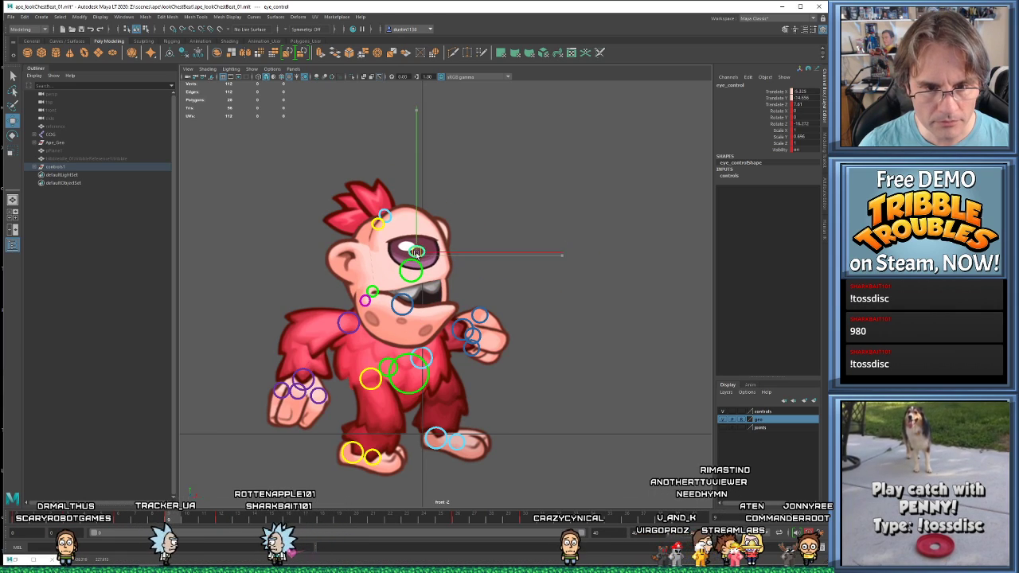
{"action": "key", "text": "alt+v"}
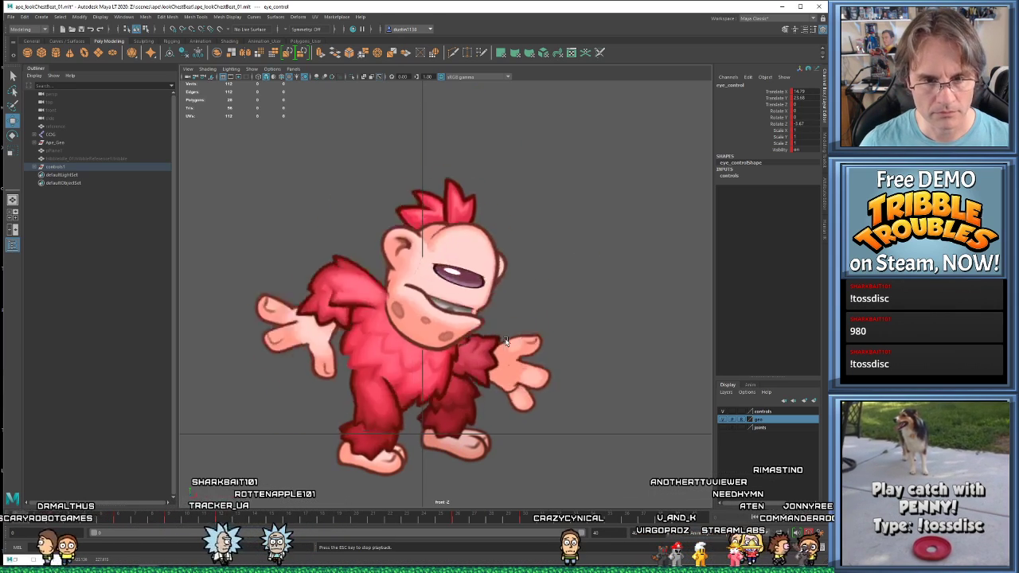
{"action": "key", "text": "alt+v"}
- Try lowering the upper head control in the resting pose at frame 0
{"action": "key", "text": "period"}
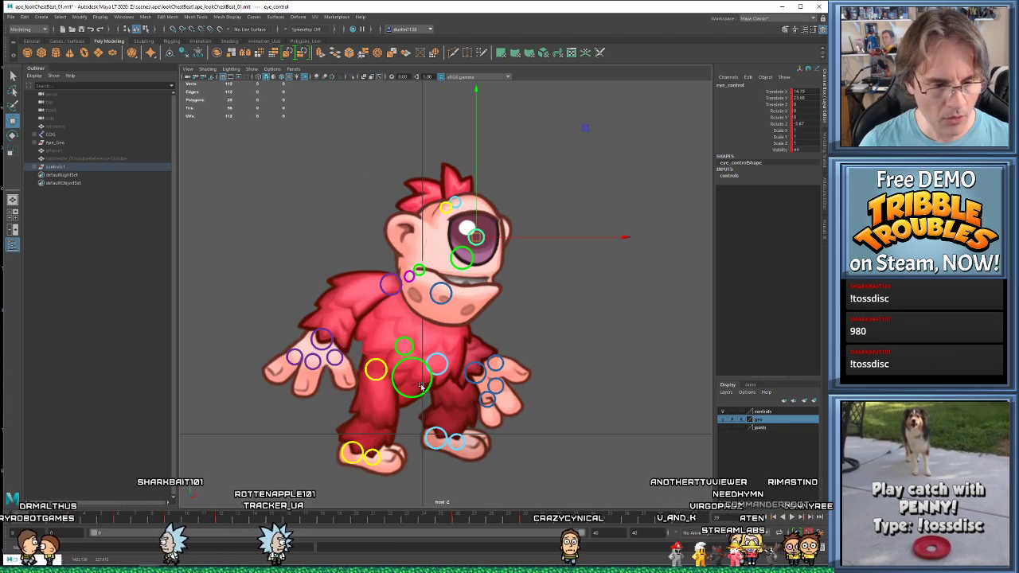
{"action": "left_click", "coordinate": [443, 210]}
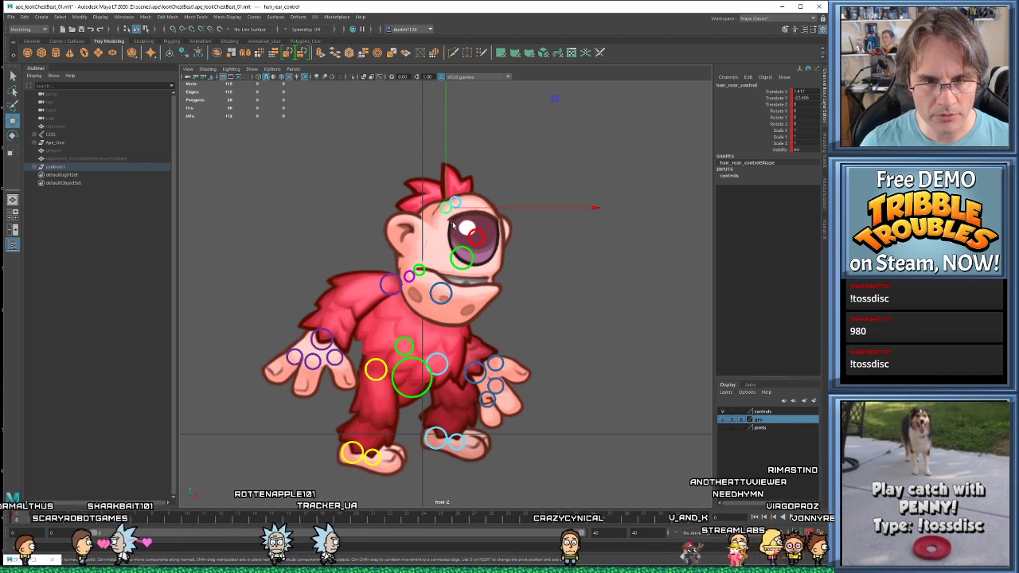
{"action": "key", "text": "ctrl+z"}
{"action": "key", "text": "ctrl+z"}
{"action": "key", "text": "ctrl+z"}
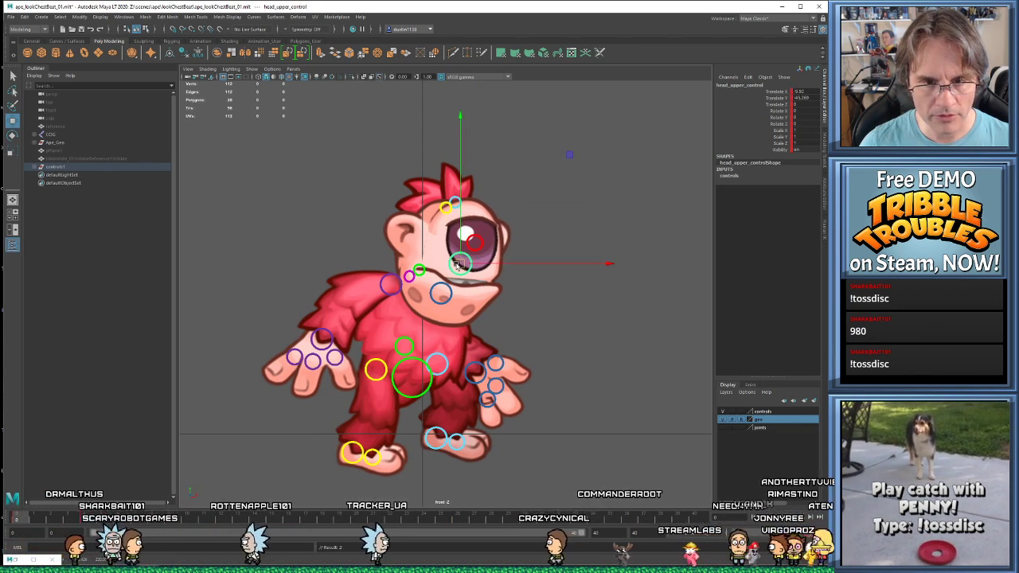
- Try lowering and then vertically scaling the upper head control in the wind-up pose
{"action": "middle_click_drag", "start_coordinate": [321, 413], "coordinate": [245, 434]}
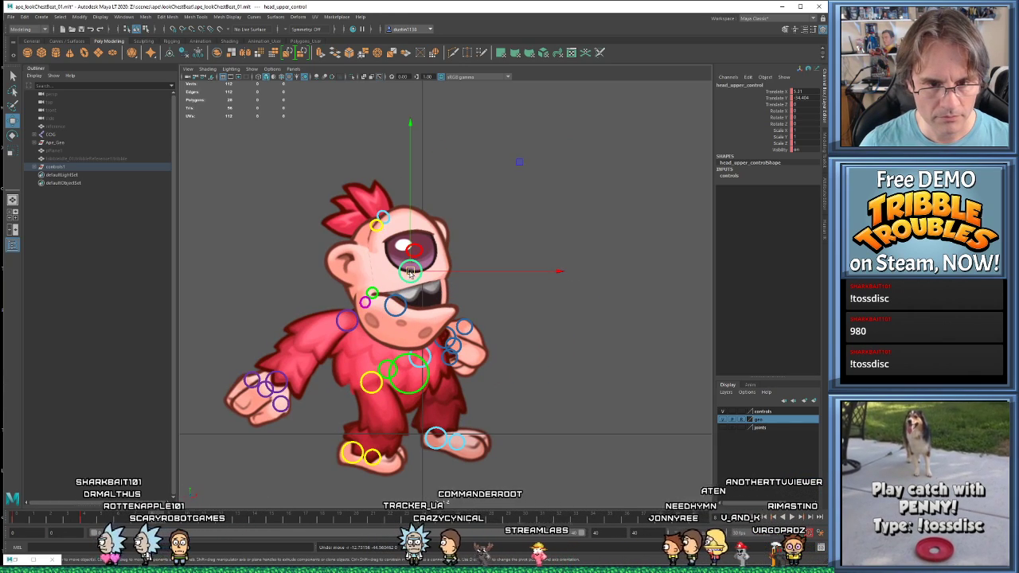
{"action": "left_click_drag", "start_coordinate": [411, 268], "coordinate": [410, 274]}
{"action": "key", "text": "ctrl+z"}
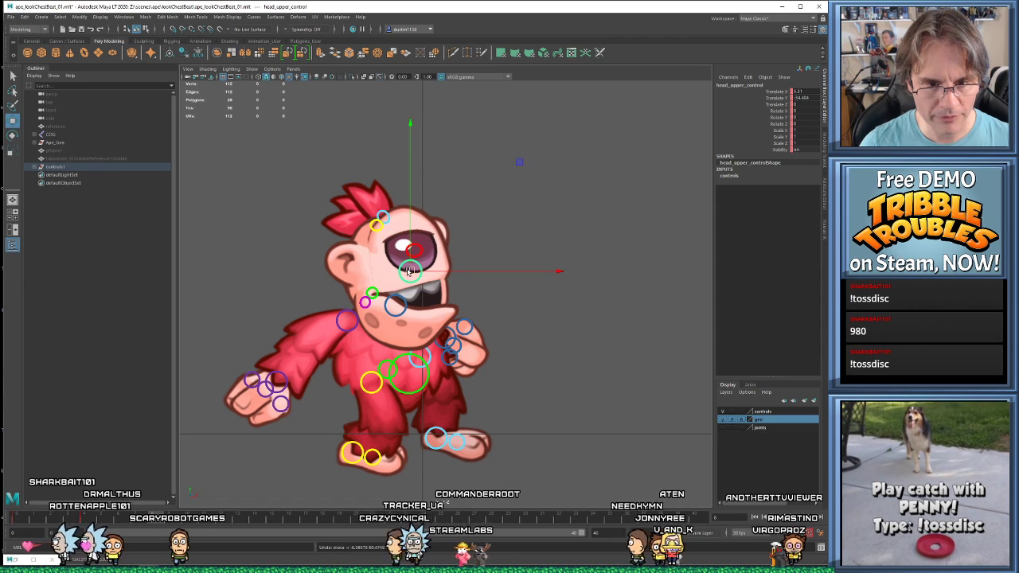
{"action": "key", "text": "r"}
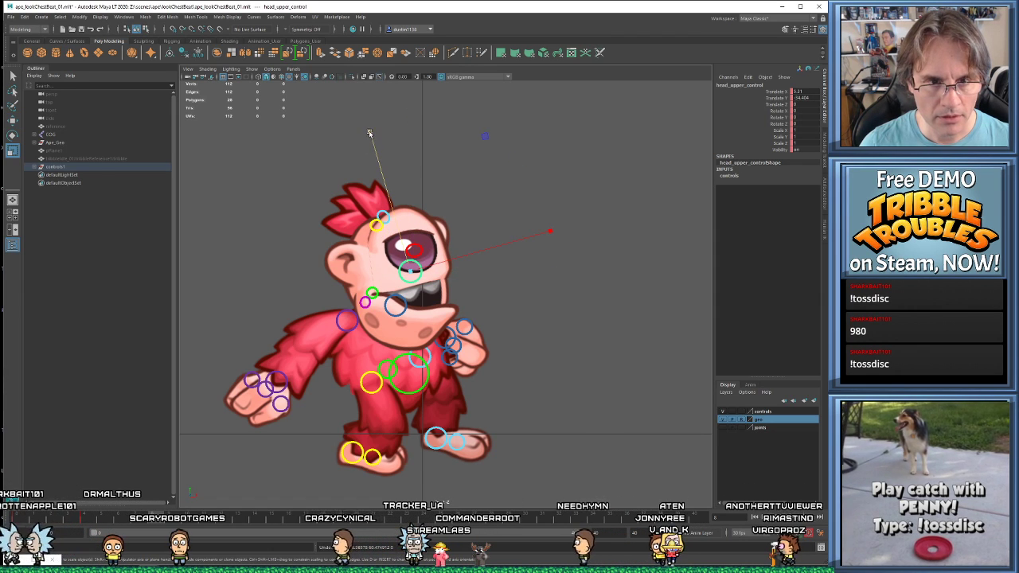
{"action": "left_click_drag", "start_coordinate": [368, 133], "coordinate": [371, 151]}
{"action": "key", "text": "ctrl+z"}
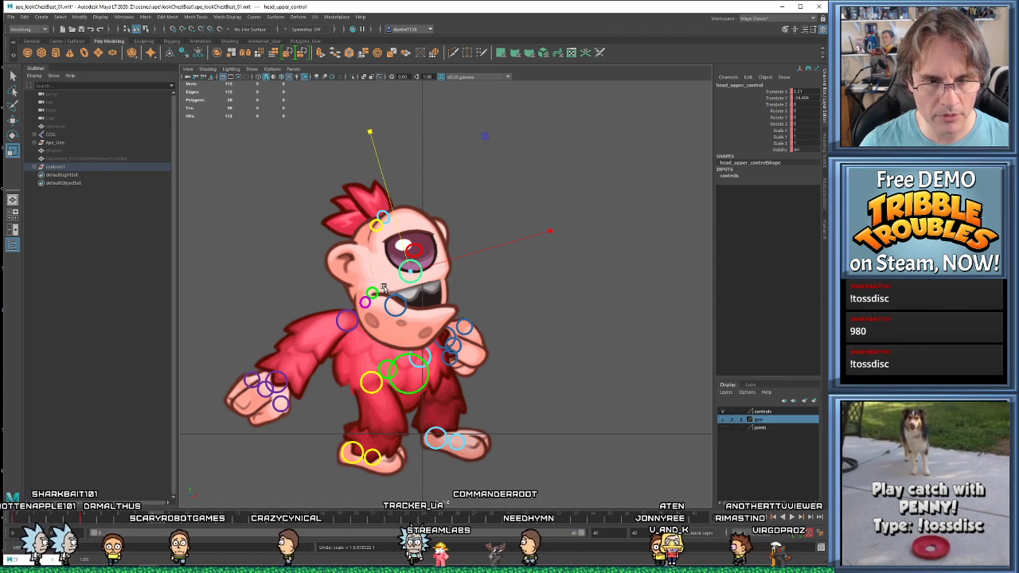
{"action": "key", "text": "w"}
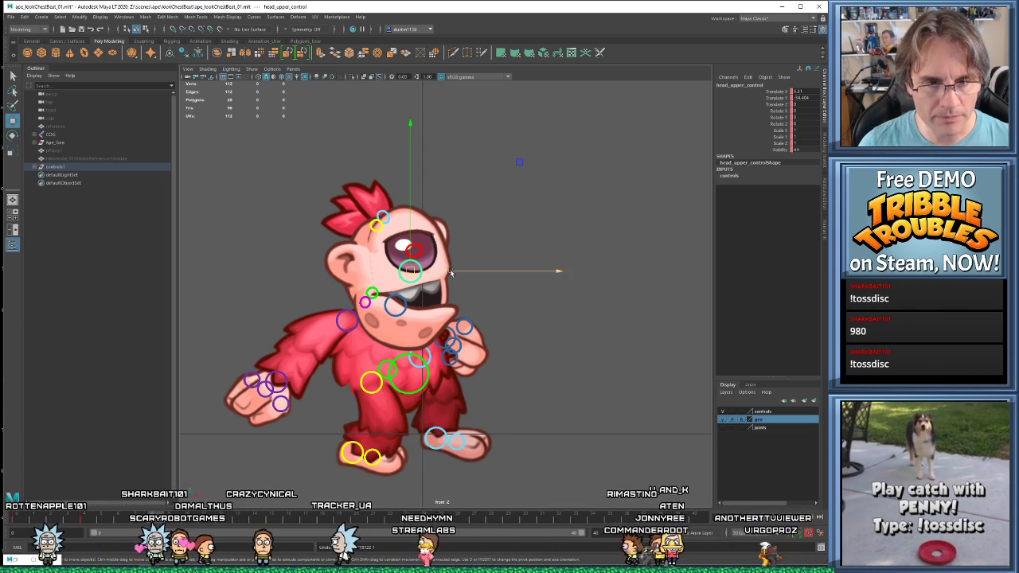
- Play back the animation, then rotate the head control to about -4.7° in Z in the swung-back arm pose
{"action": "key", "text": "alt+v"}
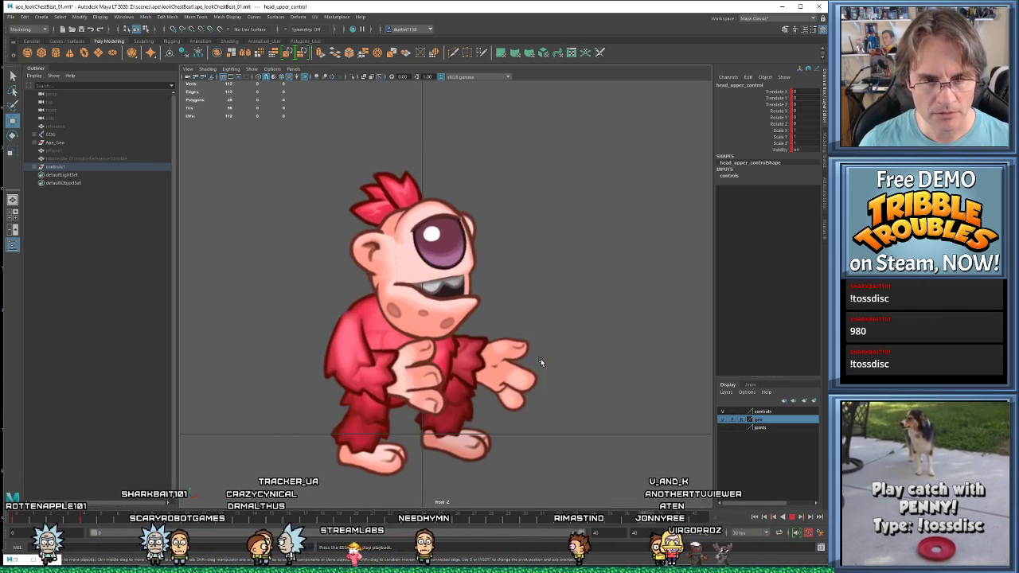
{"action": "key", "text": "Escape"}
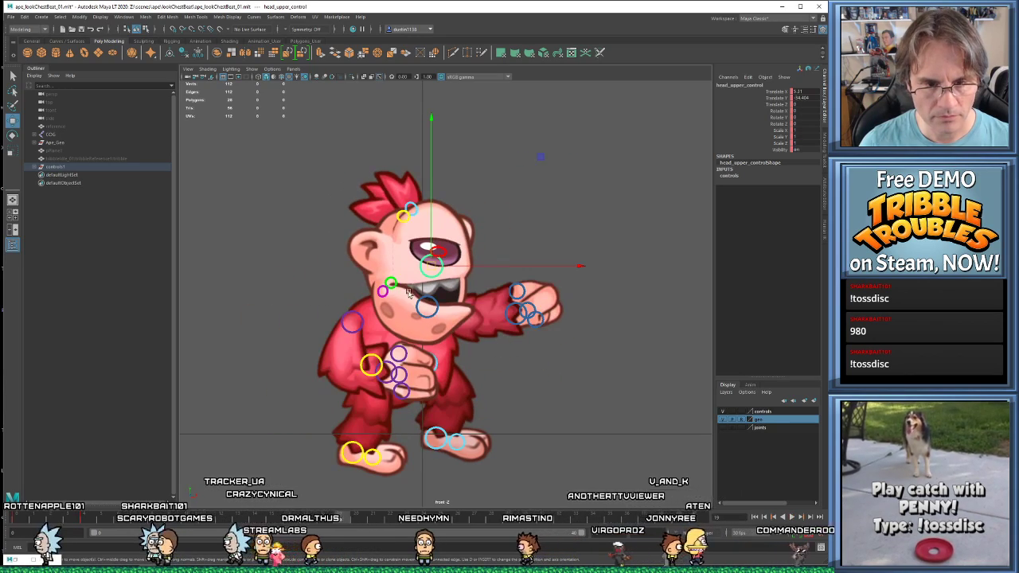
{"action": "left_click", "coordinate": [392, 284]}
{"action": "left_click", "coordinate": [392, 285]}
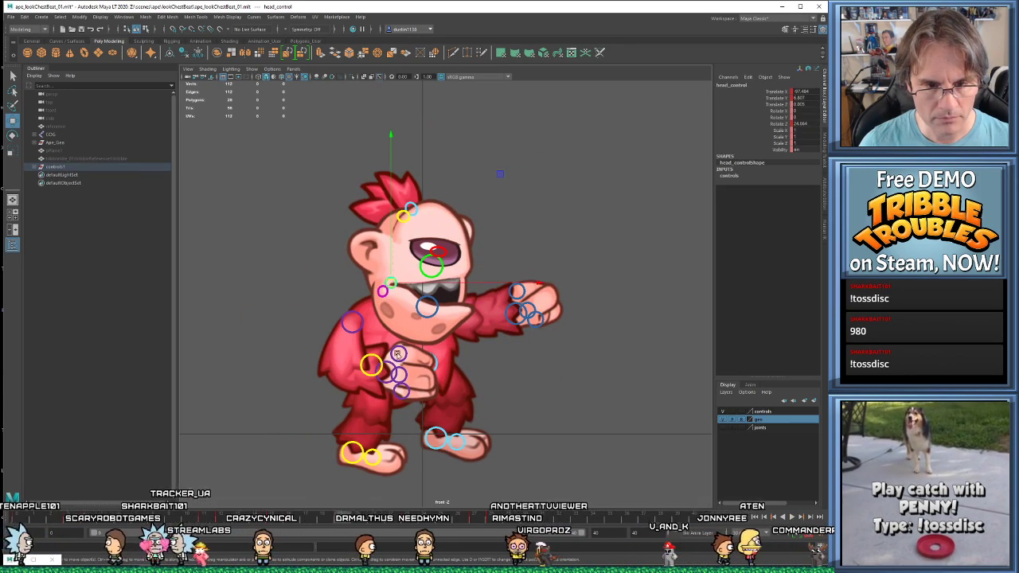
{"action": "key", "text": "e"}
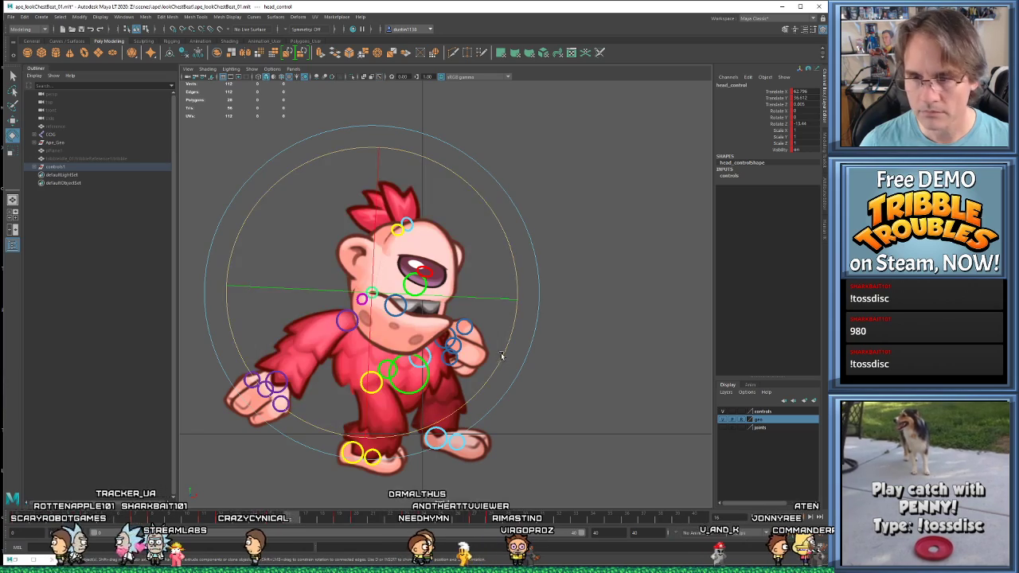
{"action": "key", "text": "."}
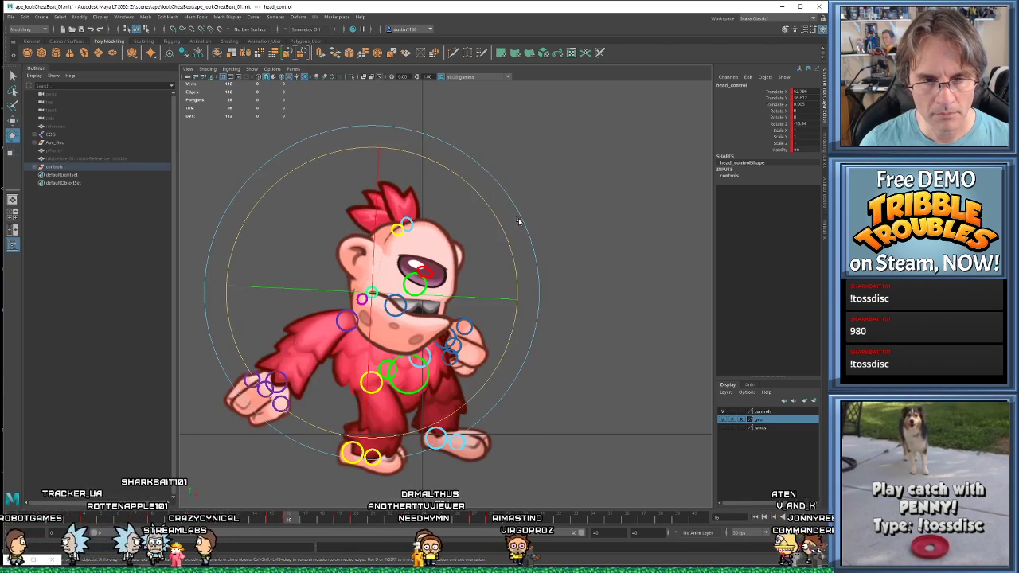
{"action": "key", "text": "."}
{"action": "left_click_drag", "start_coordinate": [518, 215], "coordinate": [504, 184]}
{"action": "key", "text": "."}
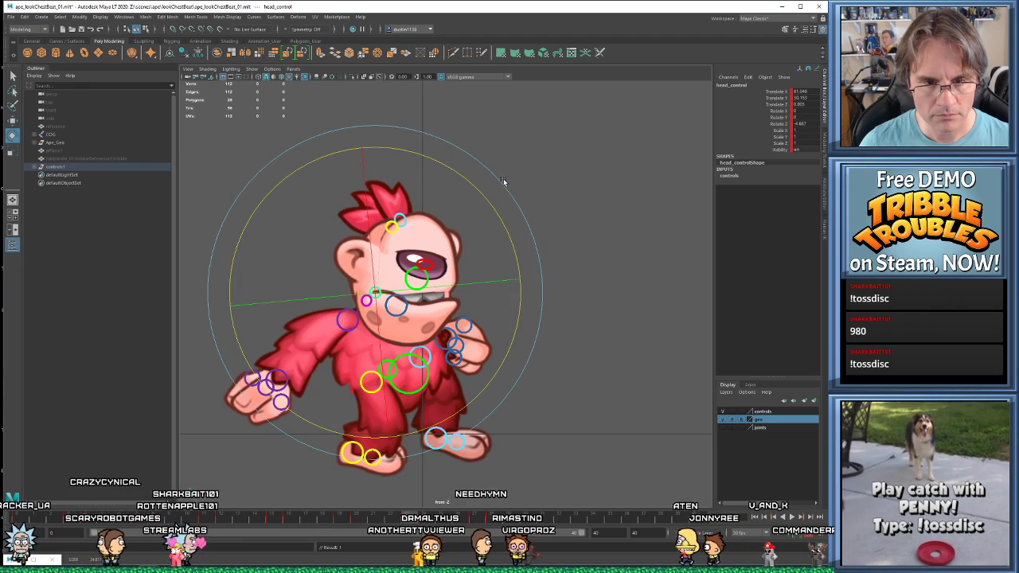
- Rotate the head control further back in the chest-hit poses, reaching about 35.7° in Z at frame 20
{"action": "key", "text": "."}
{"action": "key", "text": "."}
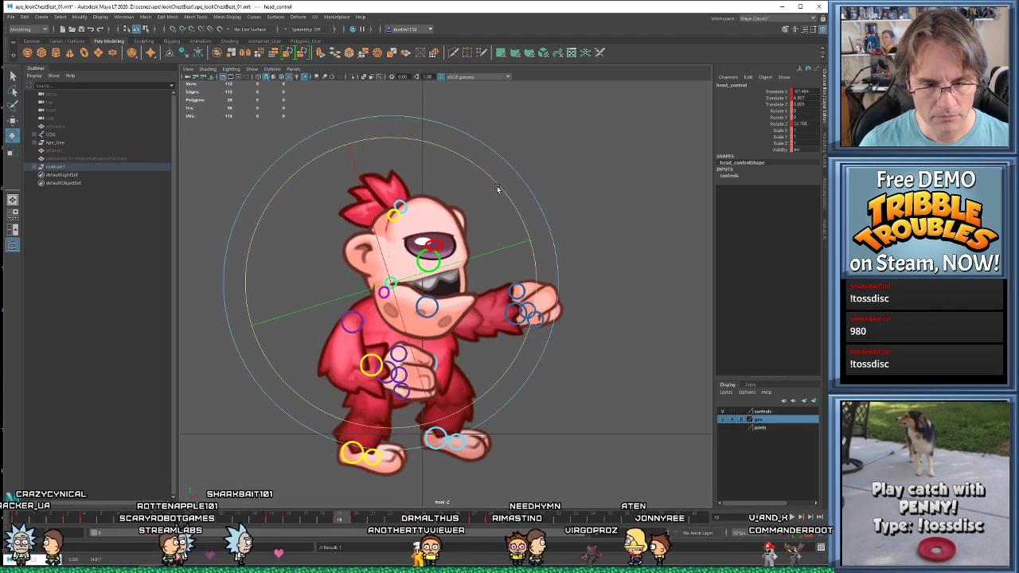
{"action": "key", "text": "."}
{"action": "key", "text": "."}
{"action": "key", "text": "."}
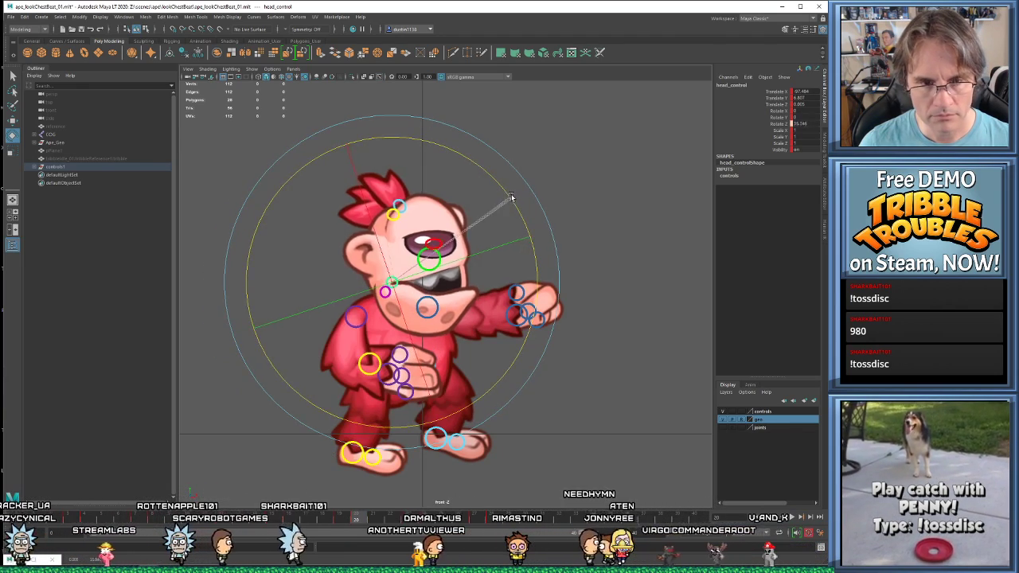
- Set the head control's Z rotation to about -5.9° at frame 24, adjust its tilt in the last chest-beat pose and play back
{"action": "key", "text": "."}
{"action": "key", "text": "."}
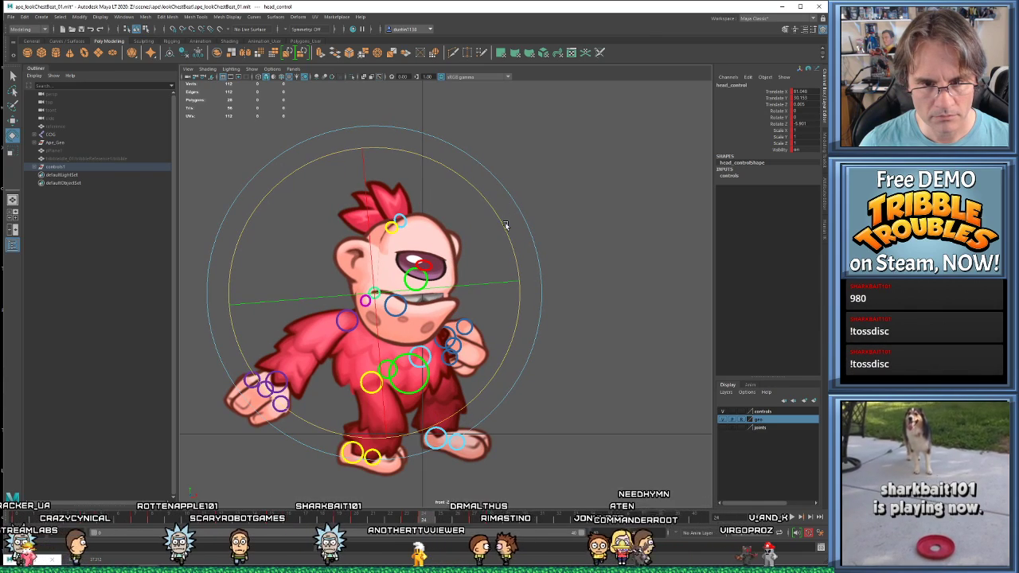
{"action": "key", "text": "."}
{"action": "key", "text": "."}
{"action": "key", "text": "."}
{"action": "key", "text": "."}
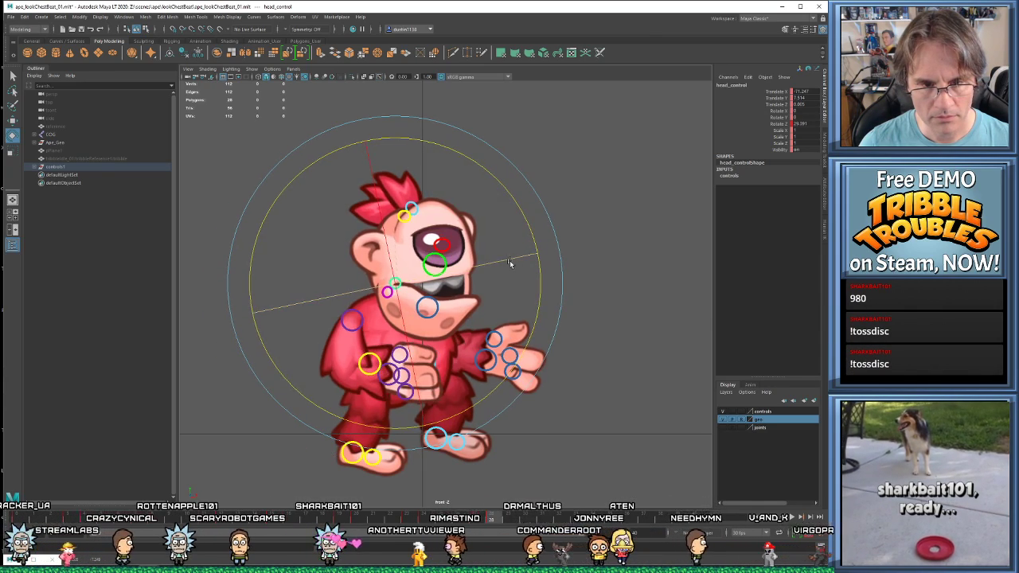
{"action": "left_click_drag", "start_coordinate": [535, 277], "coordinate": [542, 280]}
{"action": "key", "text": "alt+v"}
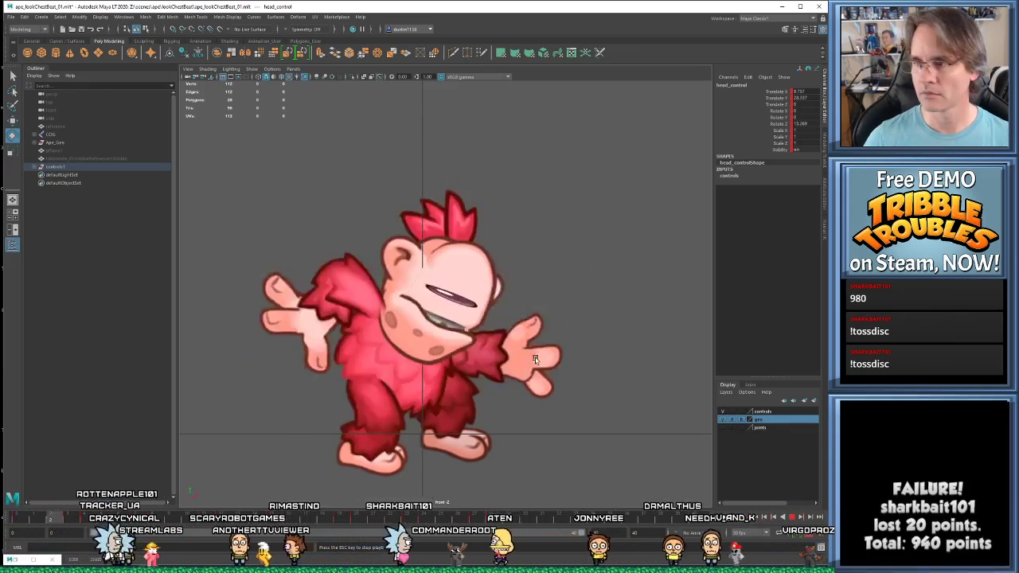
{"action": "key", "text": "alt+v"}
- Select the front hand control and move it down and closer to the body in the swung-back pose at frame 15
{"action": "key", "text": "w"}
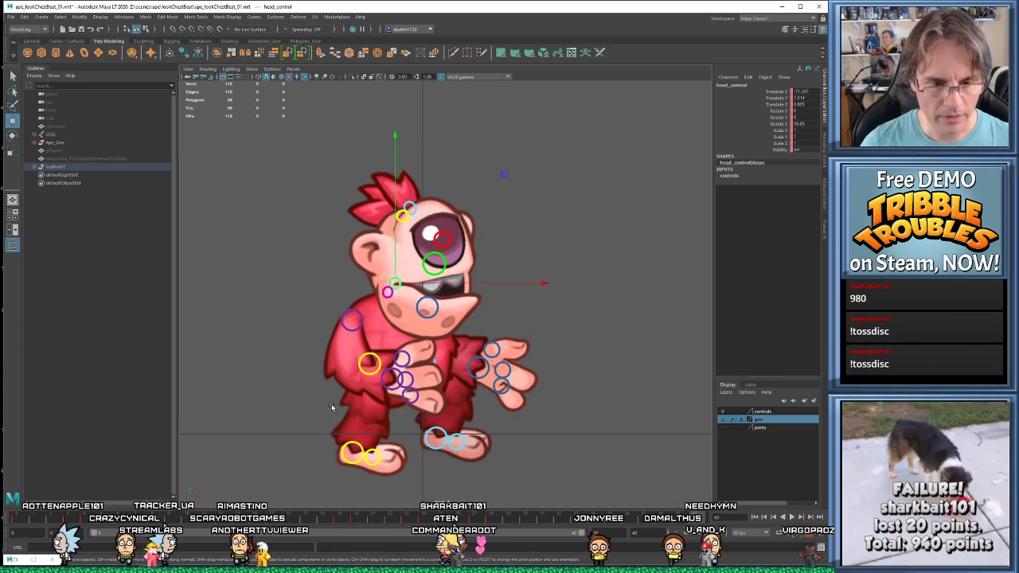
{"action": "key", "text": "."}
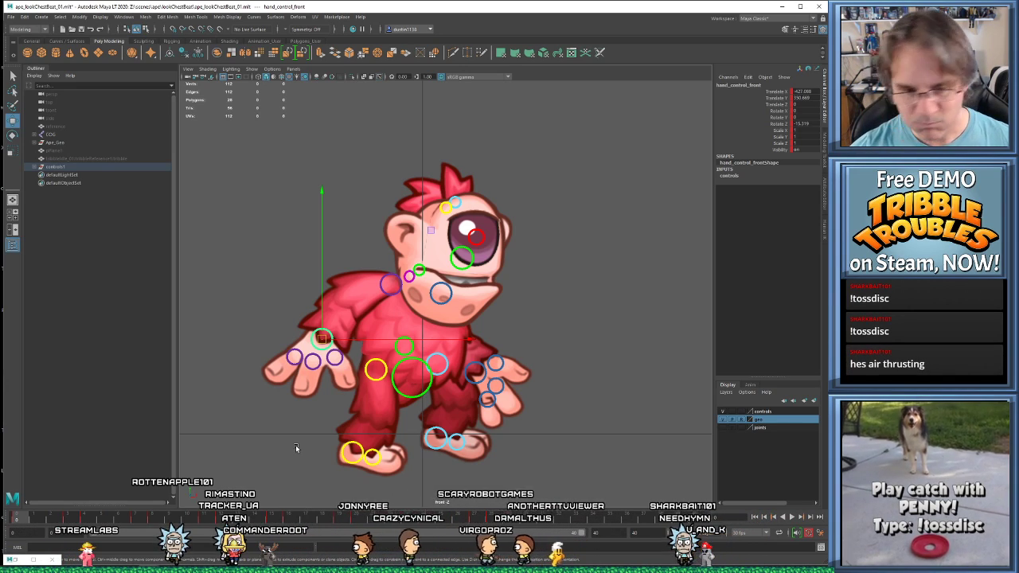
{"action": "key", "text": "period"}
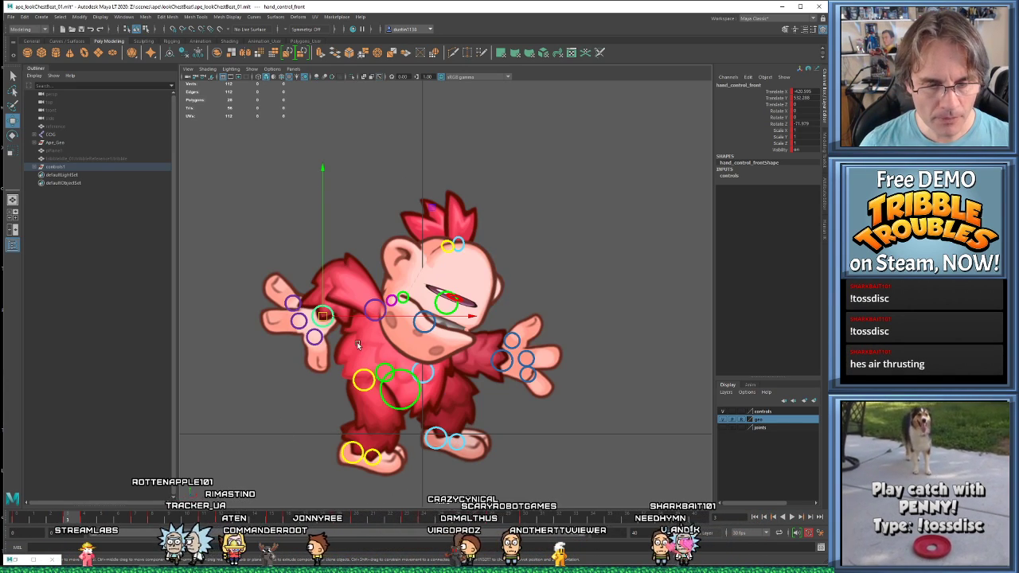
{"action": "key", "text": "comma"}
{"action": "key", "text": "period"}
{"action": "key", "text": "period"}
{"action": "key", "text": "period"}
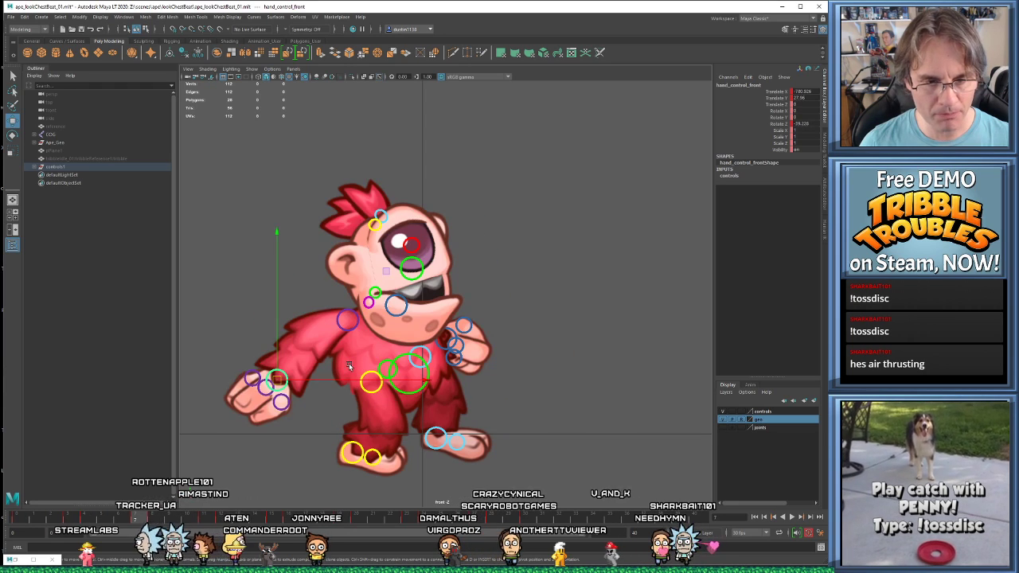
{"action": "left_click_drag", "start_coordinate": [282, 386], "coordinate": [295, 401]}
{"action": "key", "text": "period"}
{"action": "key", "text": "period"}
{"action": "key", "text": "period"}
{"action": "key", "text": "period"}
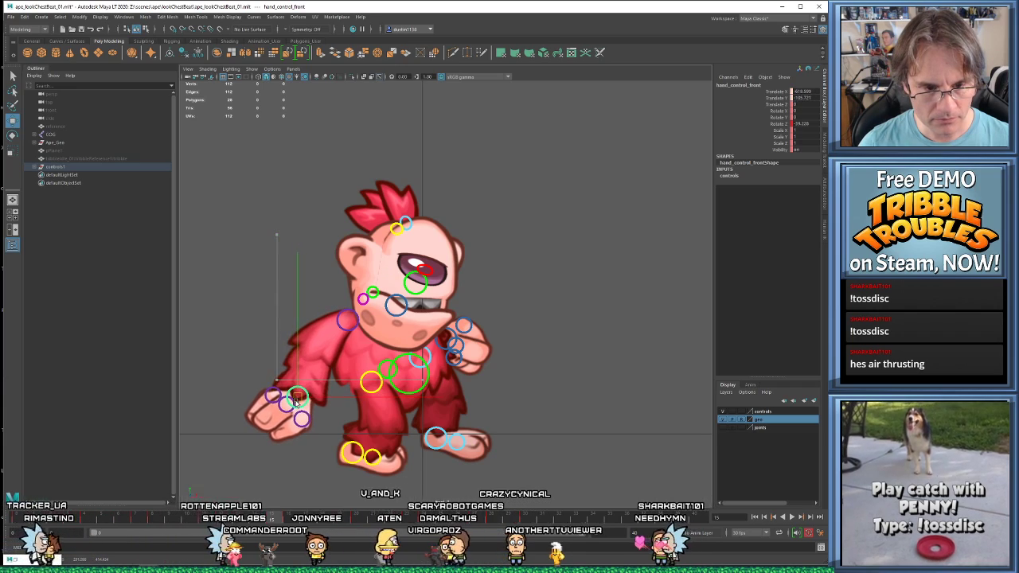
- Rotate the front hand control to about -17.7° in Z at frame 15 and key the pose
{"action": "key", "text": "e"}
{"action": "middle_click_drag", "start_coordinate": [432, 436], "coordinate": [478, 395], "text": "alt"}
{"action": "left_click_drag", "start_coordinate": [408, 391], "coordinate": [413, 362]}
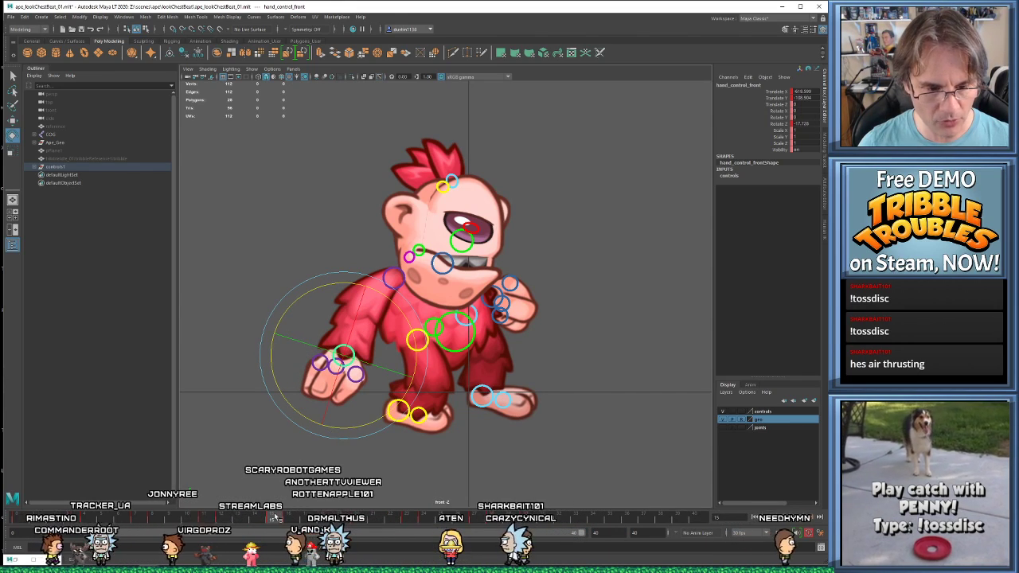
{"action": "key", "text": "s"}
- Compare the neighbouring keys and nudge the front hand control slightly away from the body at frame 16
{"action": "key", "text": "comma"}
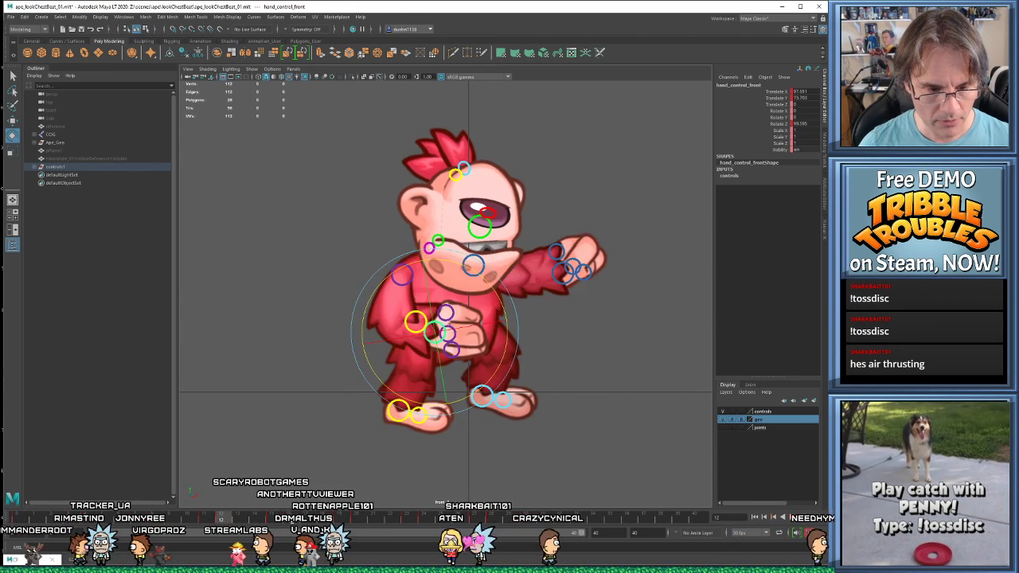
{"action": "key", "text": "comma"}
{"action": "key", "text": "period"}
{"action": "key", "text": "period"}
{"action": "key", "text": "w"}
{"action": "left_click_drag", "start_coordinate": [343, 356], "coordinate": [340, 354]}
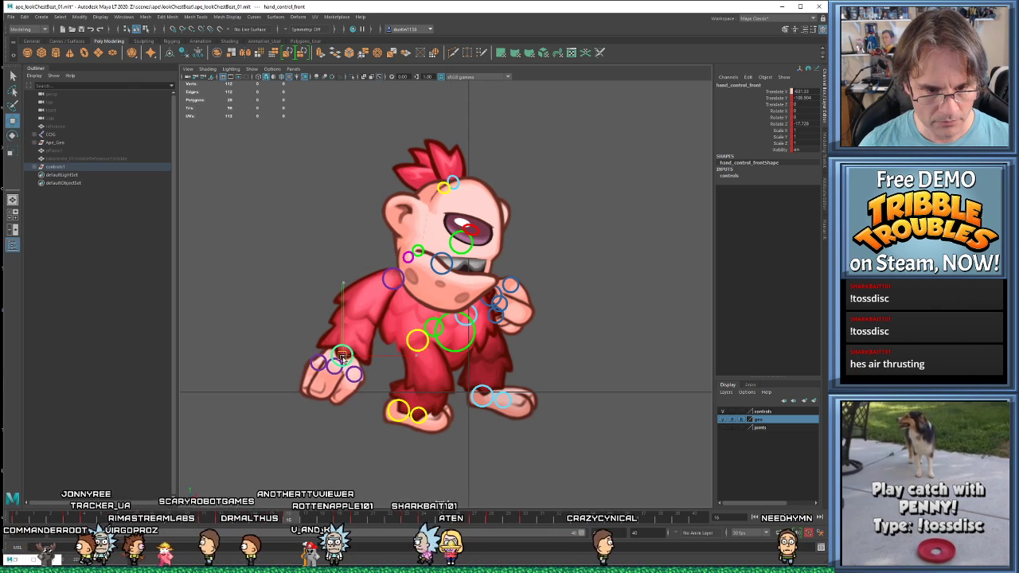
{"action": "key", "text": "e"}
- Raise the front hand control outward at frame 23 and rotate it to about -42.6° in Z
{"action": "key", "text": "period"}
{"action": "key", "text": "period"}
{"action": "key", "text": "period"}
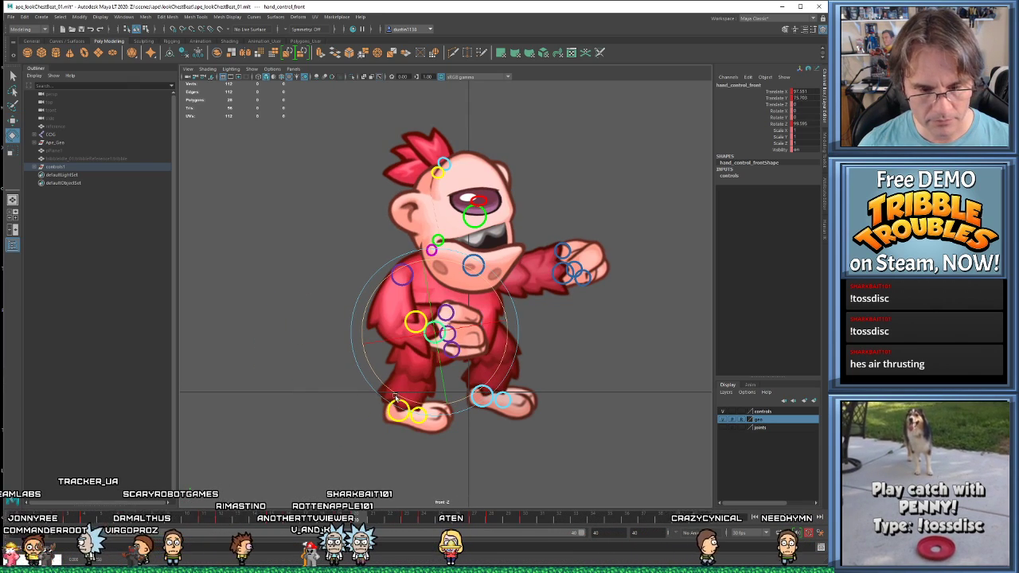
{"action": "key", "text": "period"}
{"action": "key", "text": "w"}
{"action": "left_click_drag", "start_coordinate": [324, 339], "coordinate": [316, 323]}
{"action": "key", "text": "e"}
{"action": "left_click_drag", "start_coordinate": [385, 342], "coordinate": [383, 346]}
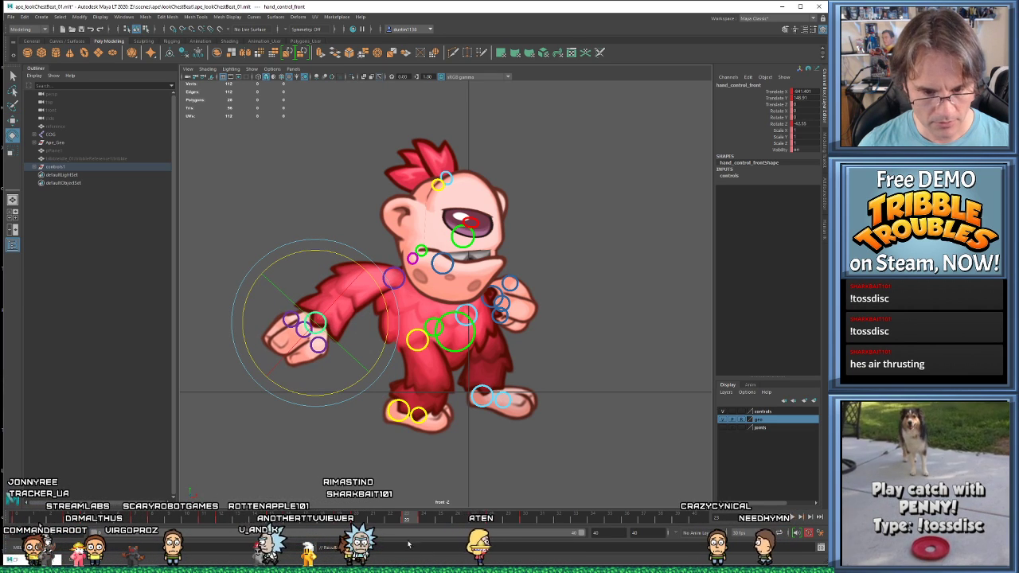
- Nudge the front hand control farther outward and rotate it slightly more at frame 24, and play back the animation
{"action": "key", "text": "comma"}
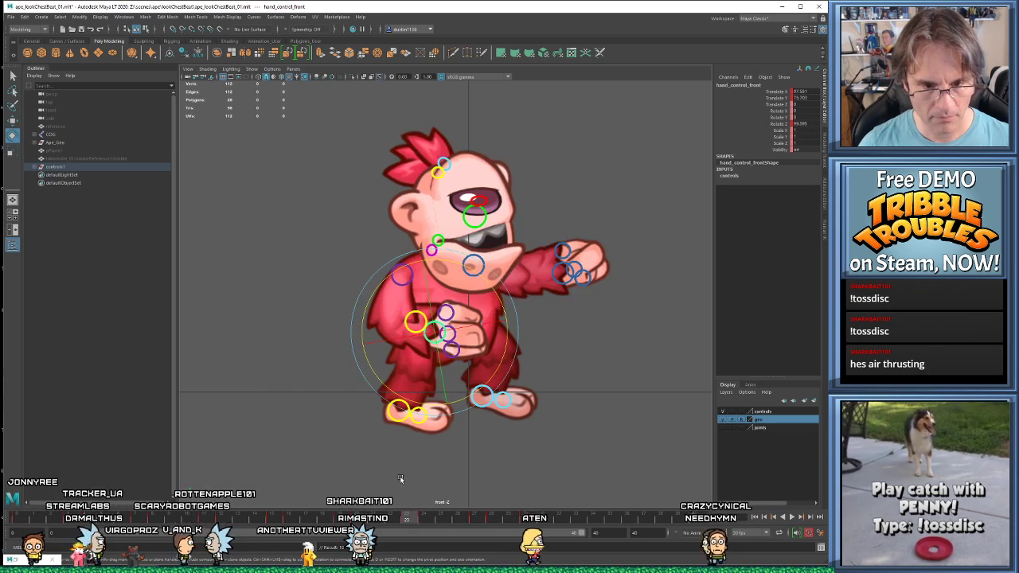
{"action": "key", "text": "period"}
{"action": "key", "text": "period"}
{"action": "key", "text": "w"}
{"action": "left_click_drag", "start_coordinate": [317, 326], "coordinate": [312, 322]}
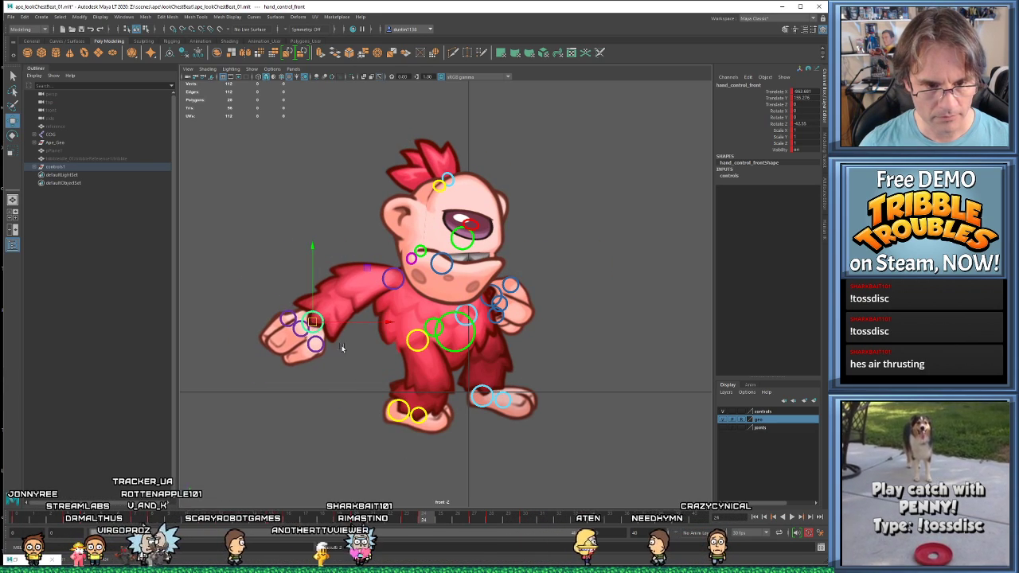
{"action": "key", "text": "e"}
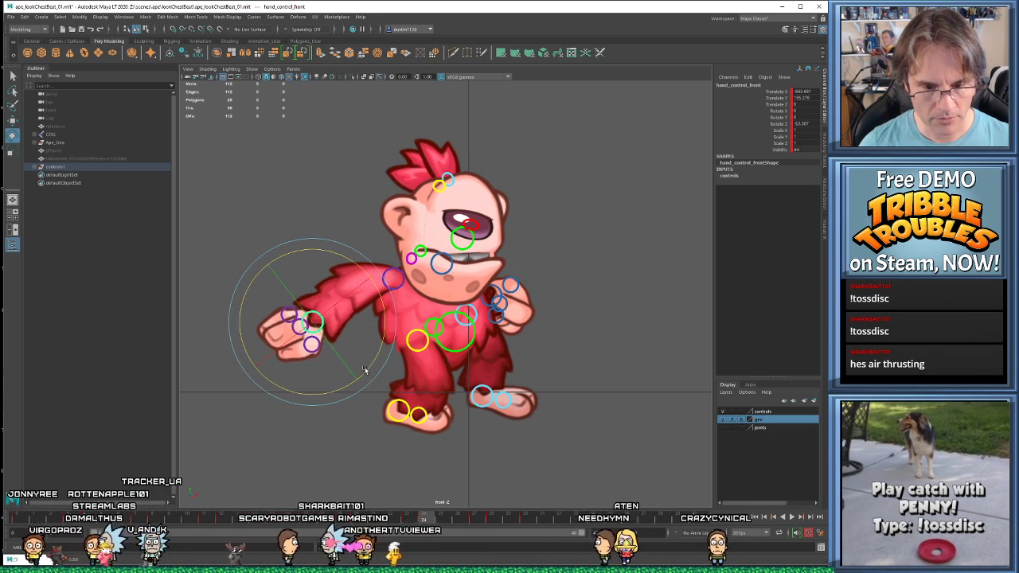
{"action": "key", "text": "period"}
{"action": "key", "text": "period"}
{"action": "key", "text": "period"}
{"action": "key", "text": "alt+v"}
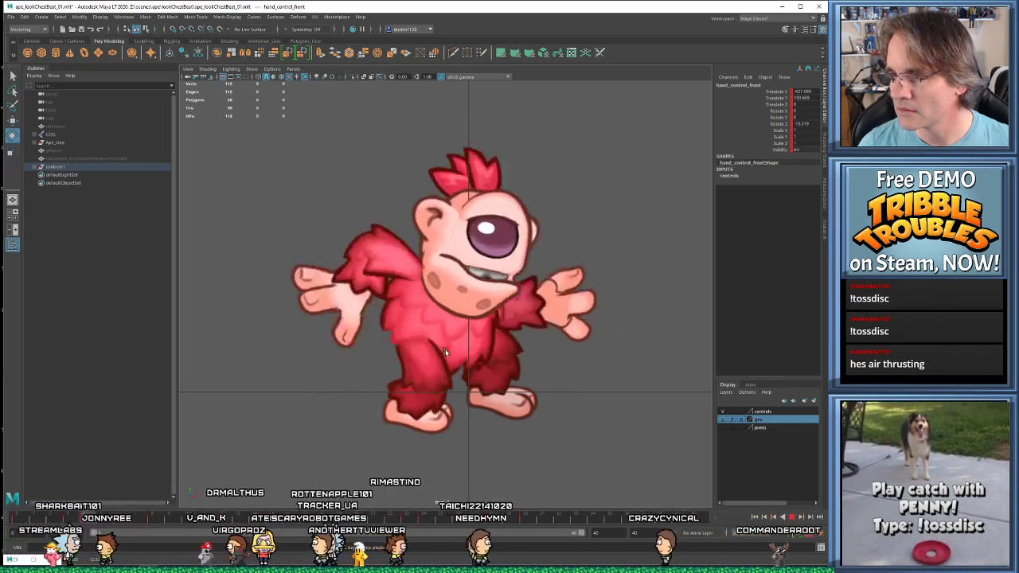
{"action": "key", "text": "alt+v"}
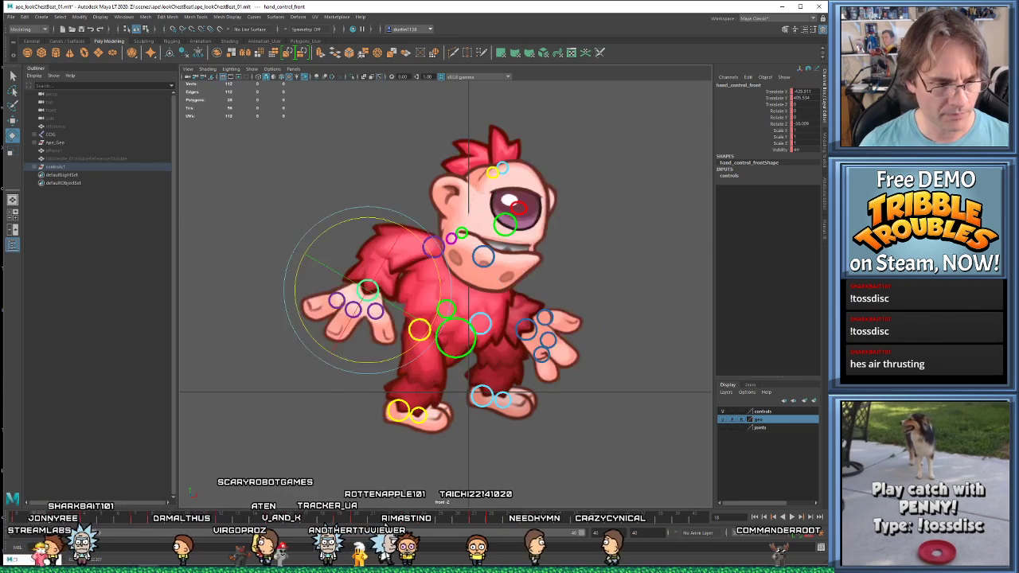
{"action": "key", "text": "alt+v"}
{"action": "key", "text": "alt+v"}
- Select the head control, compare its surrounding keys, then rotate it down to about 12.6° in Z at frame 11 and key it
{"action": "left_click", "coordinate": [389, 231]}
{"action": "key", "text": "w"}
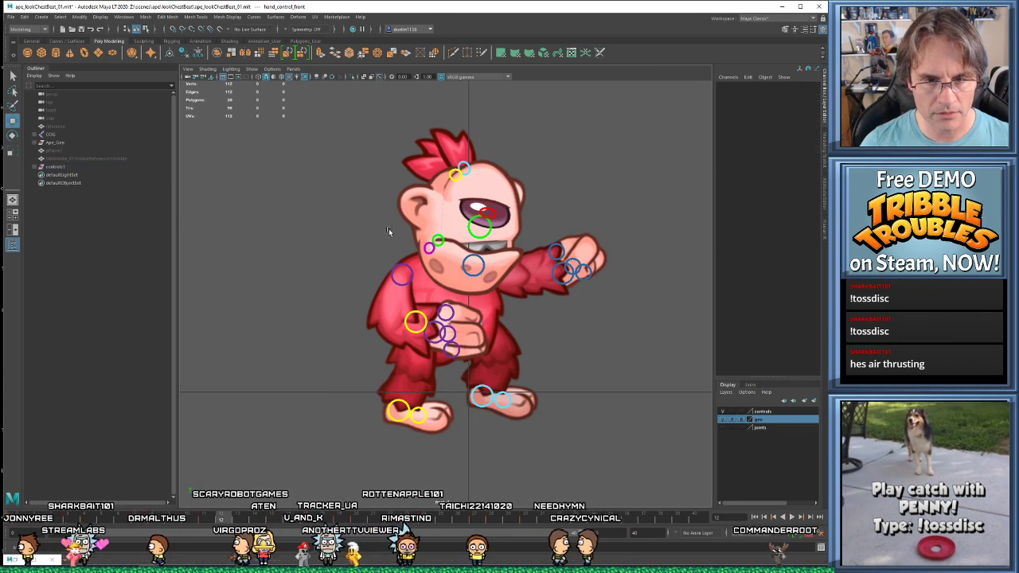
{"action": "left_click", "coordinate": [437, 245]}
{"action": "key", "text": "comma"}
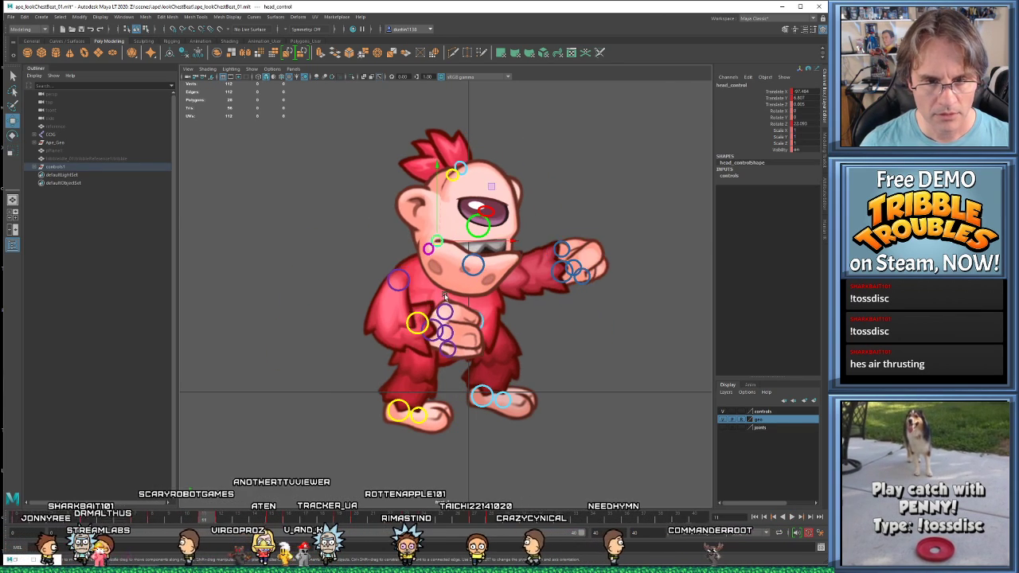
{"action": "key", "text": "comma"}
{"action": "key", "text": "comma"}
{"action": "key", "text": "period"}
{"action": "key", "text": "period"}
{"action": "key", "text": "period"}
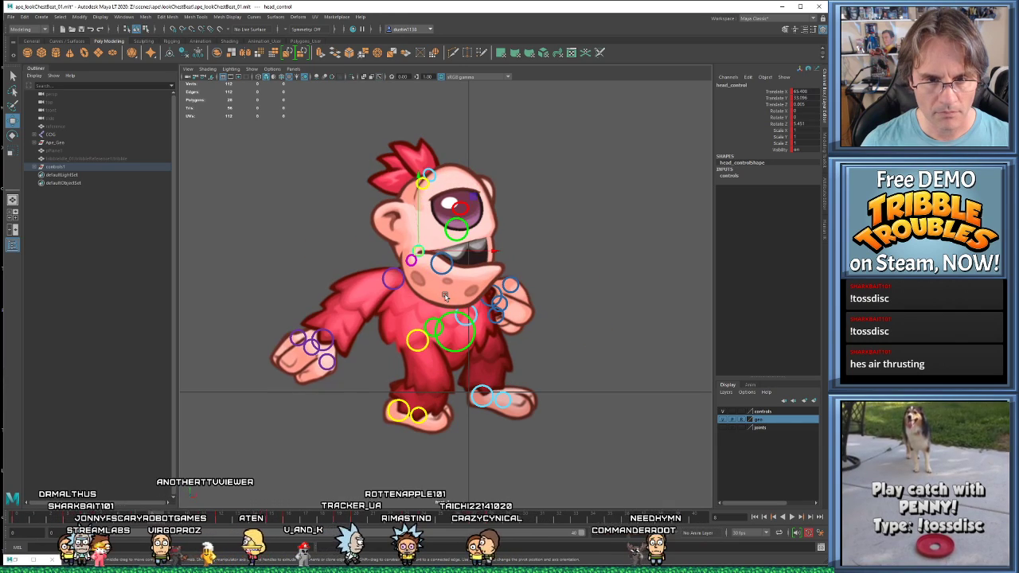
{"action": "key", "text": "period"}
{"action": "key", "text": "period"}
{"action": "key", "text": "e"}
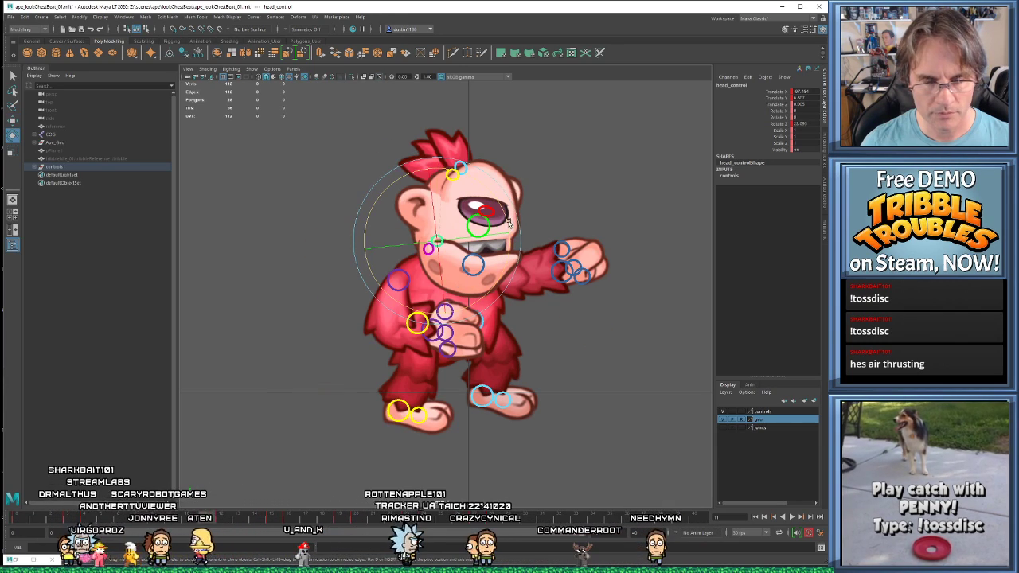
{"action": "left_click_drag", "start_coordinate": [516, 226], "coordinate": [512, 239]}
{"action": "key", "text": "s"}
- Check the adjoining head keys, rotate the head control slightly upward just past frame 12, key it and play back
{"action": "key", "text": "alt+period"}
{"action": "key", "text": "comma"}
{"action": "key", "text": "comma"}
{"action": "key", "text": "period"}
{"action": "key", "text": "period"}
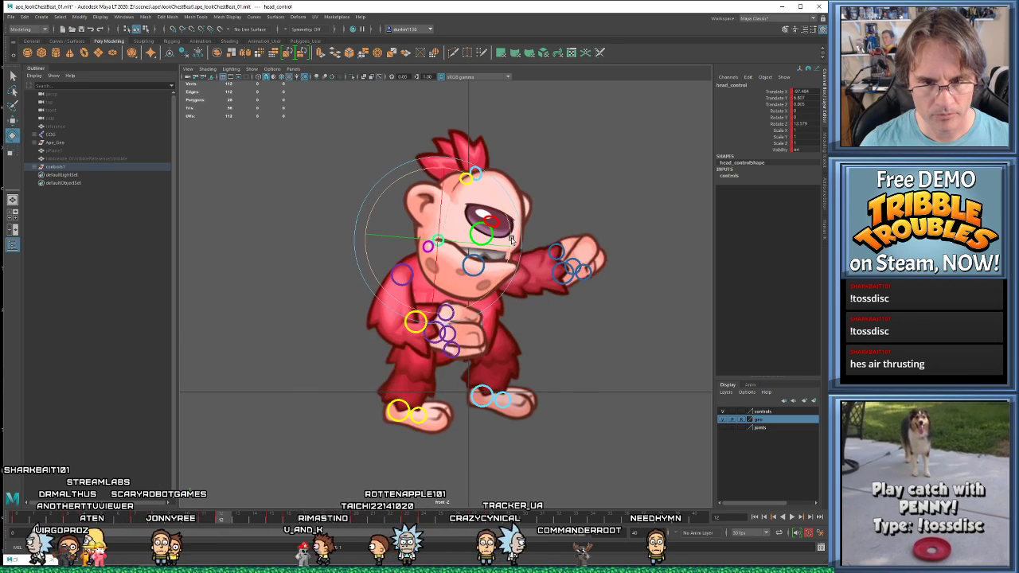
{"action": "key", "text": "alt+period"}
{"action": "left_click_drag", "start_coordinate": [492, 238], "coordinate": [493, 223]}
{"action": "key", "text": "s"}
{"action": "key", "text": "alt+period"}
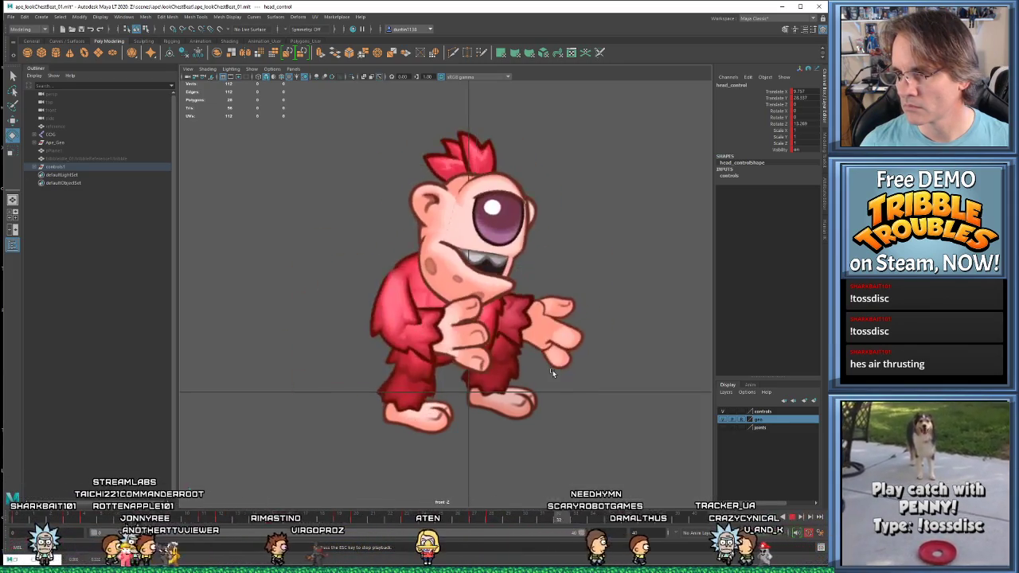
{"action": "key", "text": "Escape"}
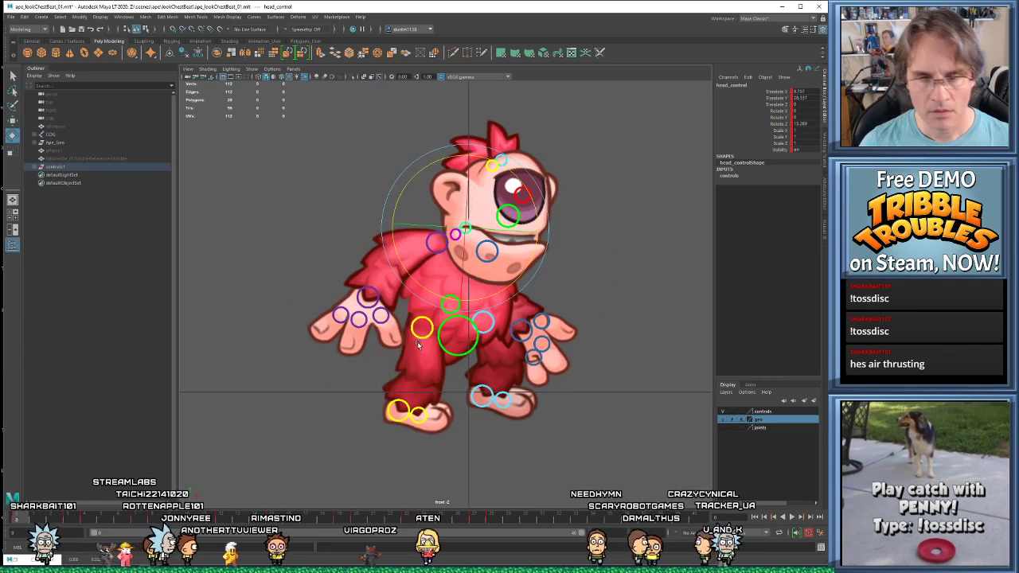
- Select the rear hand control, lower it at frame 19 and rotate it downward to about 49° in Z
{"action": "left_click", "coordinate": [527, 322]}
{"action": "key", "text": "period"}
{"action": "key", "text": "period"}
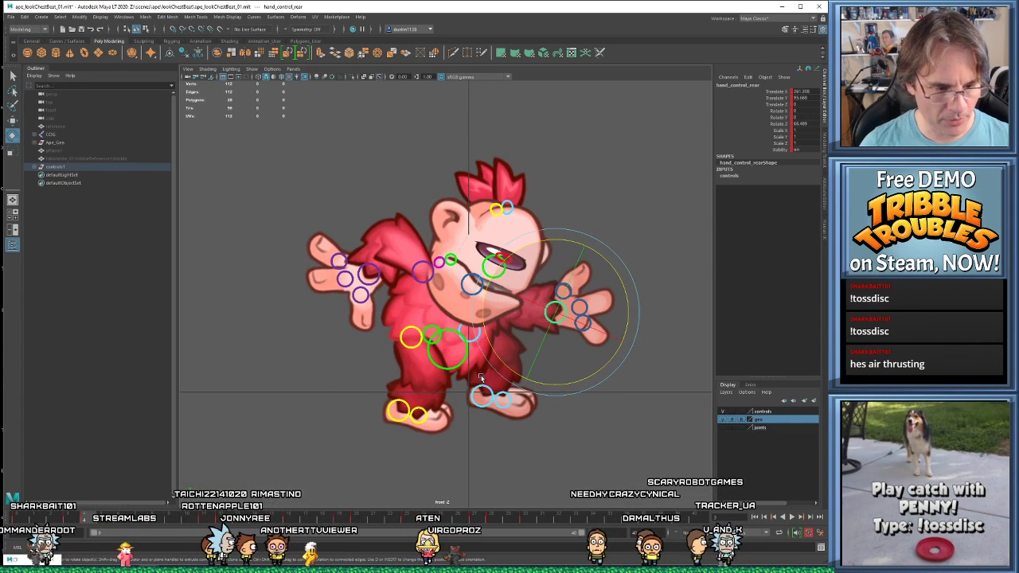
{"action": "key", "text": "period"}
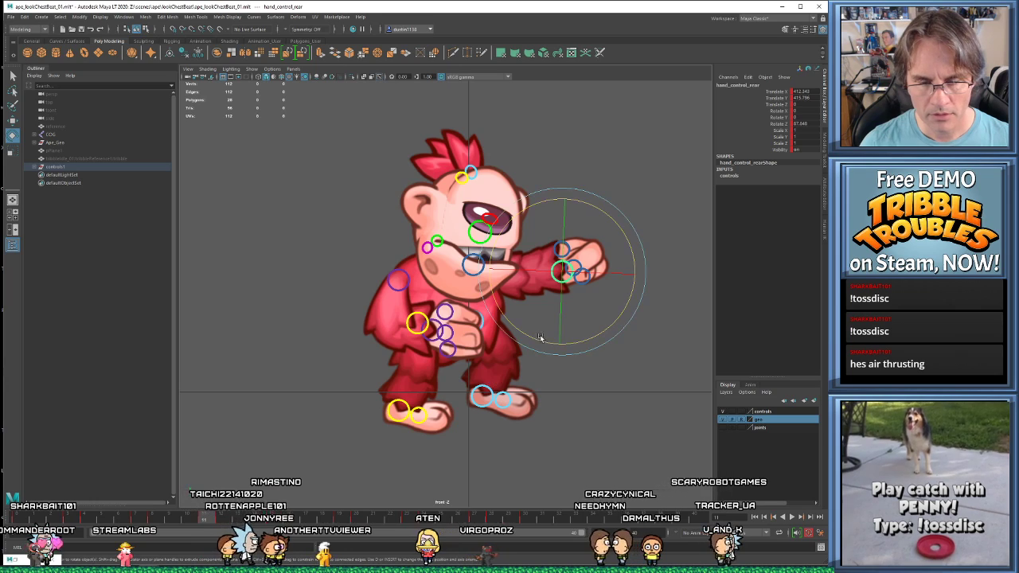
{"action": "key", "text": "period"}
{"action": "key", "text": "period"}
{"action": "key", "text": "period"}
{"action": "key", "text": "period"}
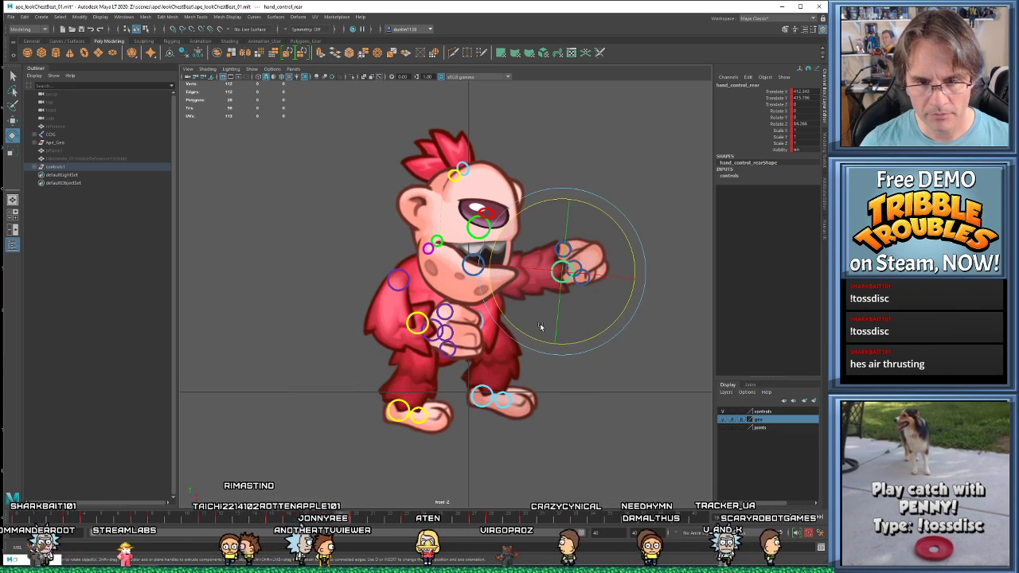
{"action": "key", "text": "w"}
{"action": "mouse_move", "coordinate": [553, 290]}
{"action": "left_mouse_down"}
{"action": "mouse_move", "coordinate": [450, 285]}
{"action": "mouse_move", "coordinate": [557, 299]}
{"action": "left_mouse_up"}
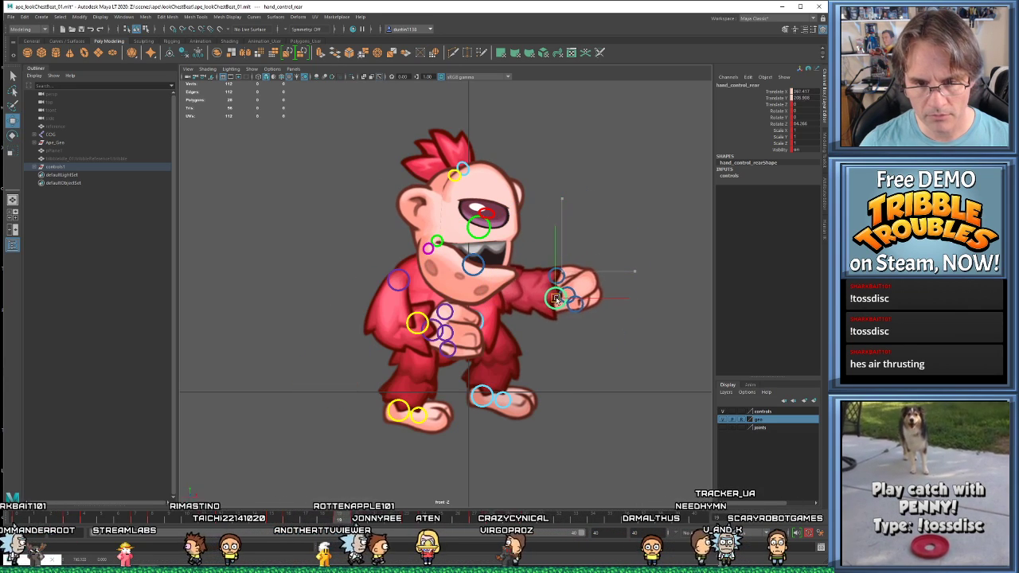
{"action": "key", "text": "e"}
{"action": "left_click_drag", "start_coordinate": [628, 289], "coordinate": [618, 335]}
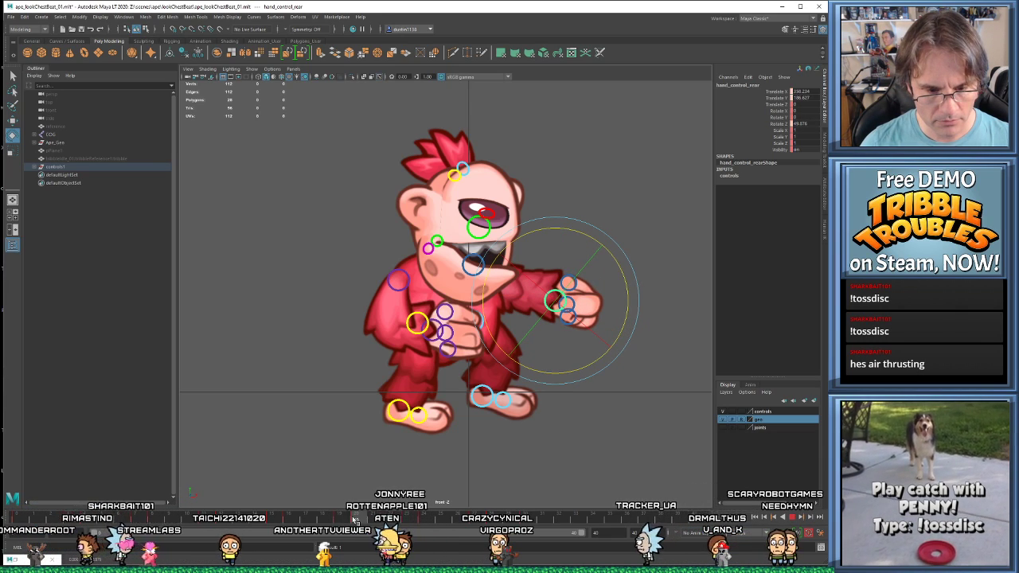
- Lower the rear hand control and rotate it downward at frame 20 to match the lowered fist pose
{"action": "key", "text": "w"}
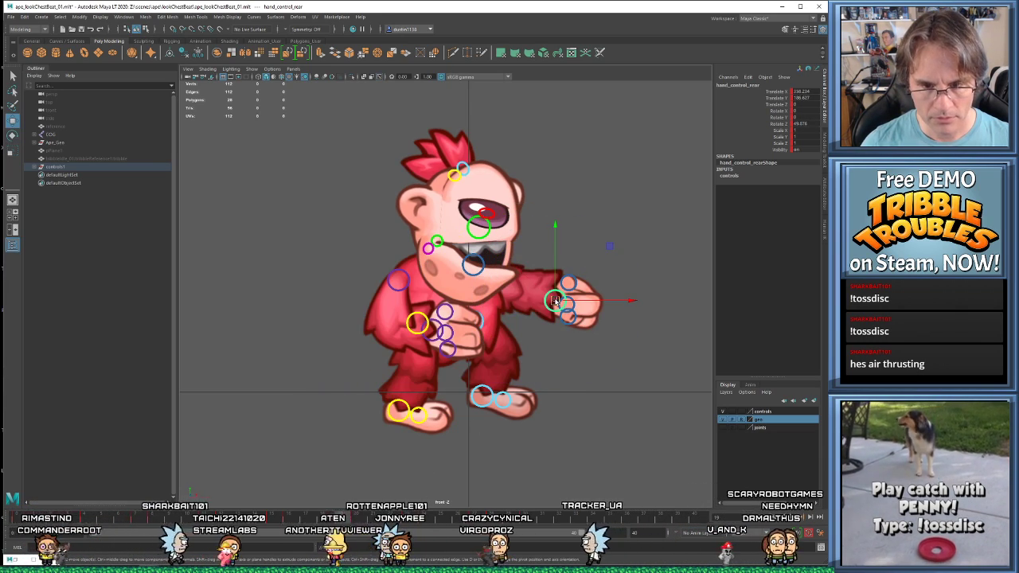
{"action": "key", "text": "e"}
{"action": "left_click_drag", "start_coordinate": [621, 331], "coordinate": [616, 344]}
- Check the rear hand keys through frame 24, move the rear hand control slightly at frame 27 and play back the animation
{"action": "key", "text": "period"}
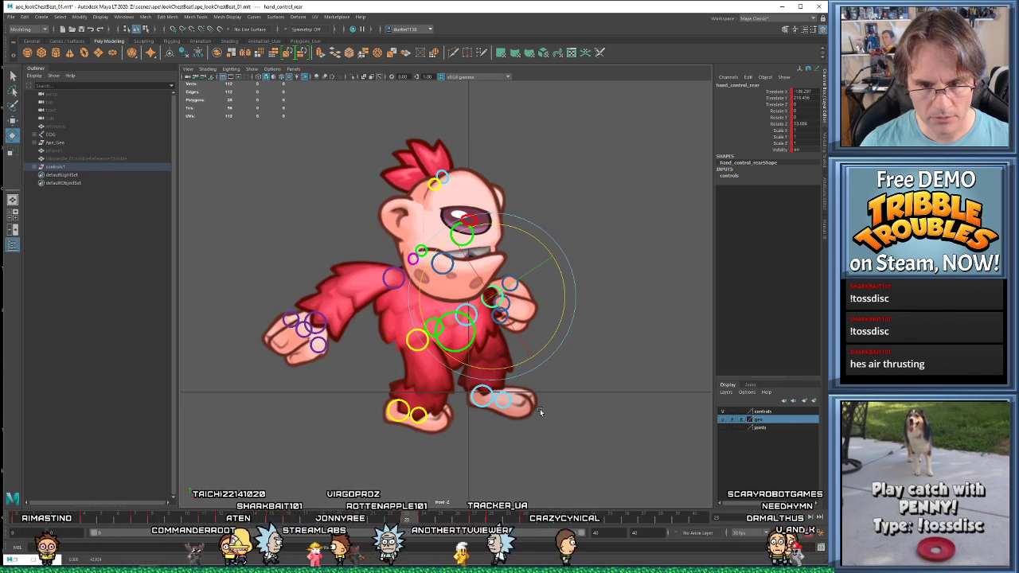
{"action": "key", "text": "period"}
{"action": "key", "text": "period"}
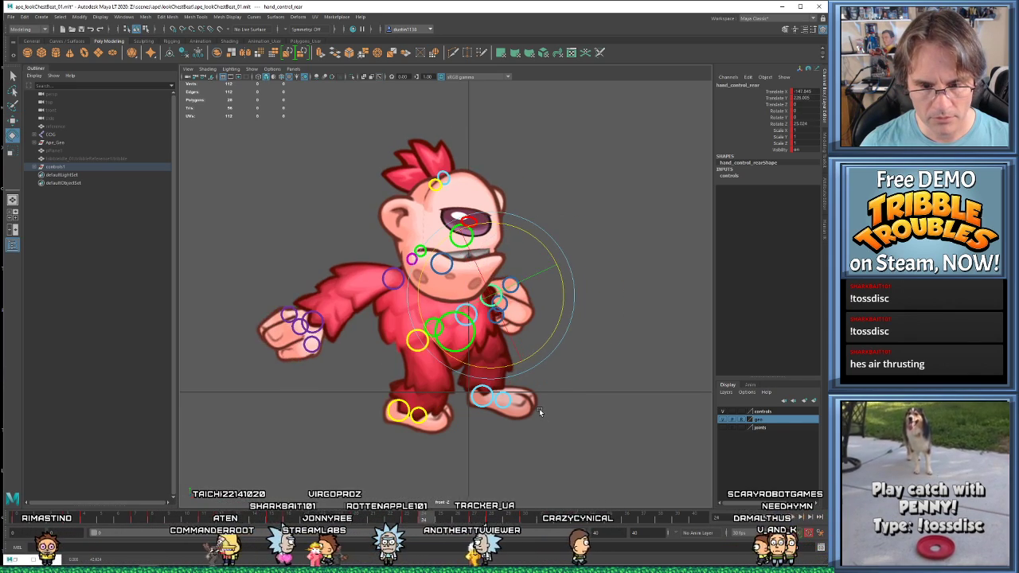
{"action": "key", "text": "w"}
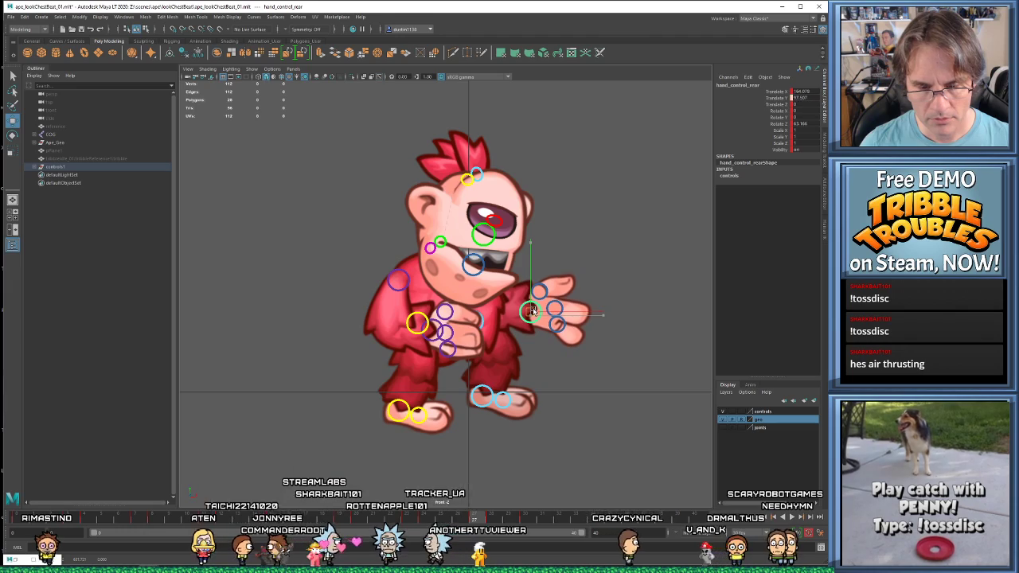
{"action": "key", "text": "alt+v"}
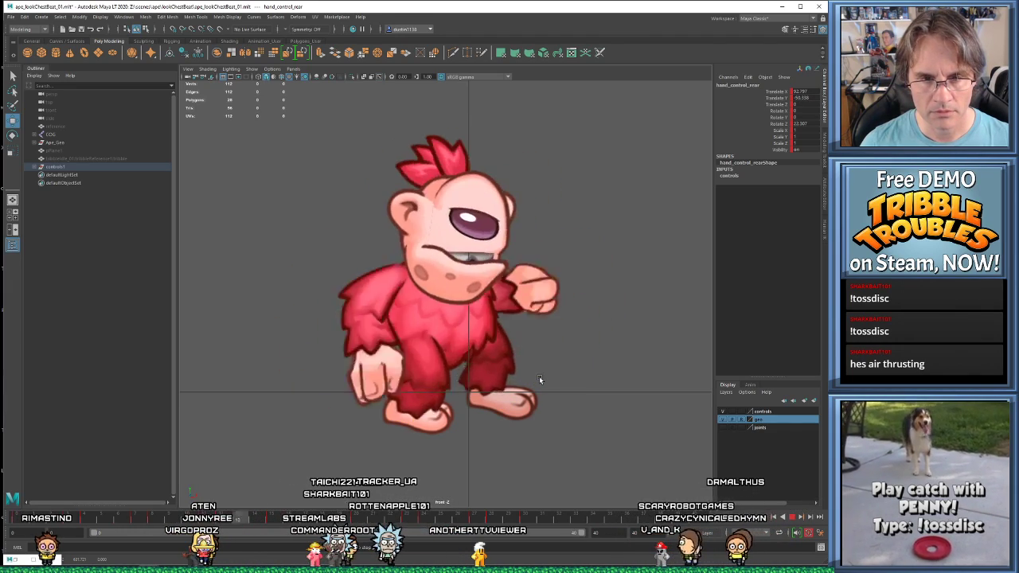
{"action": "key", "text": "alt+v"}
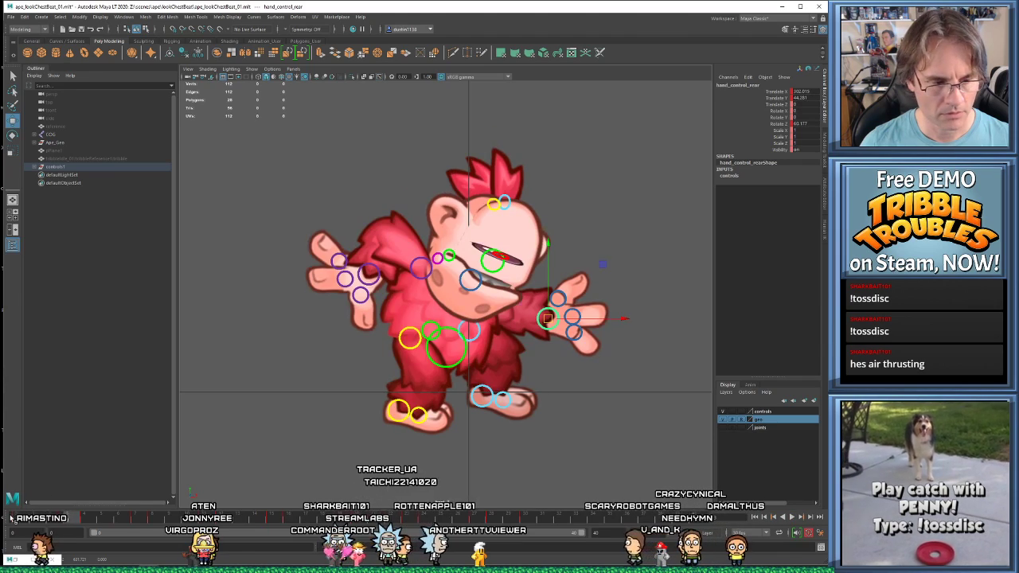
{"action": "key", "text": "alt+v"}
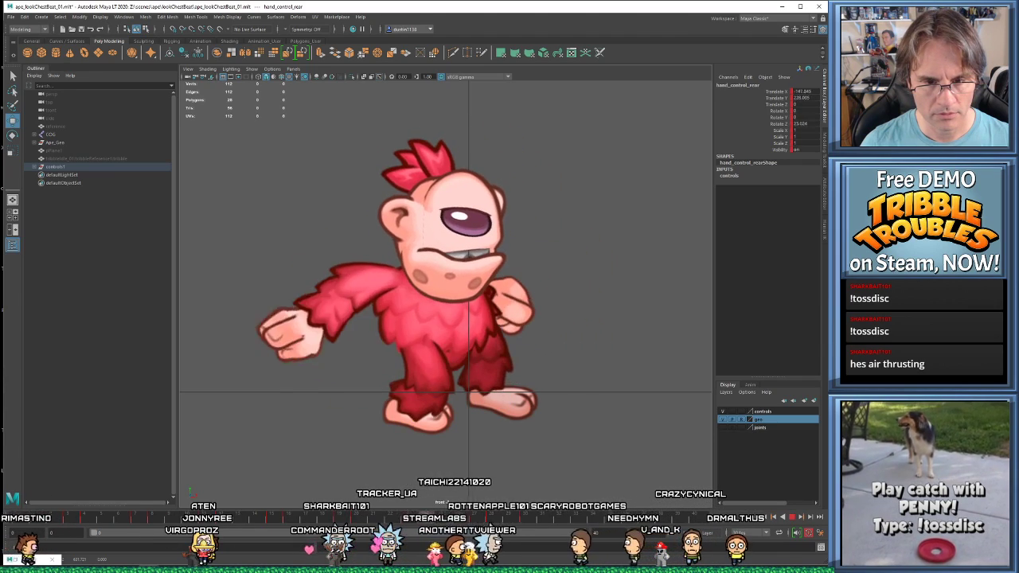
{"action": "key", "text": "alt+v"}
- Select the COG control, compare its body poses on the keys between frames 12 and 25, and play back the animation
{"action": "left_click", "coordinate": [450, 352]}
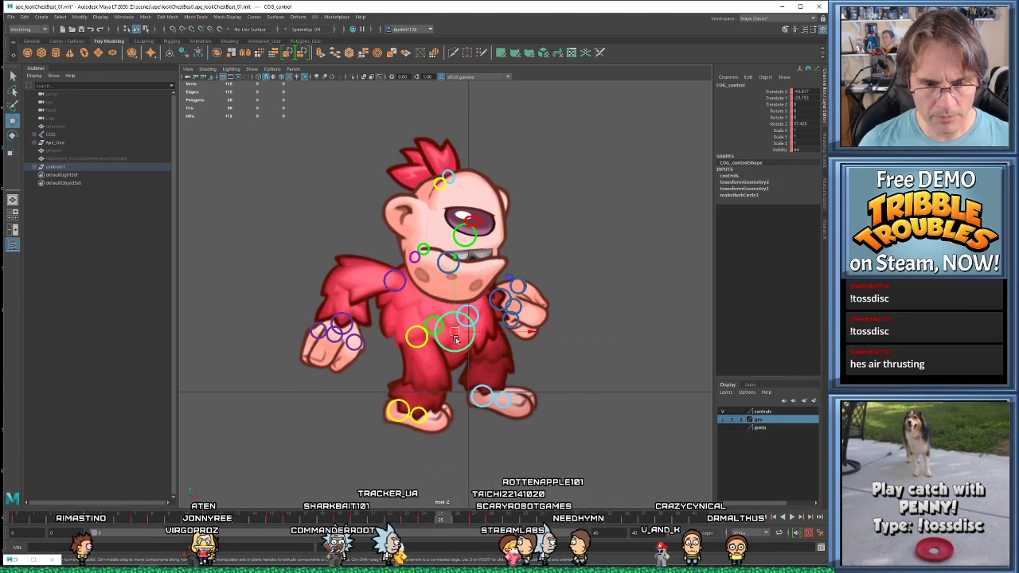
{"action": "key", "text": "period"}
{"action": "key", "text": "period"}
{"action": "key", "text": "period"}
{"action": "key", "text": "period"}
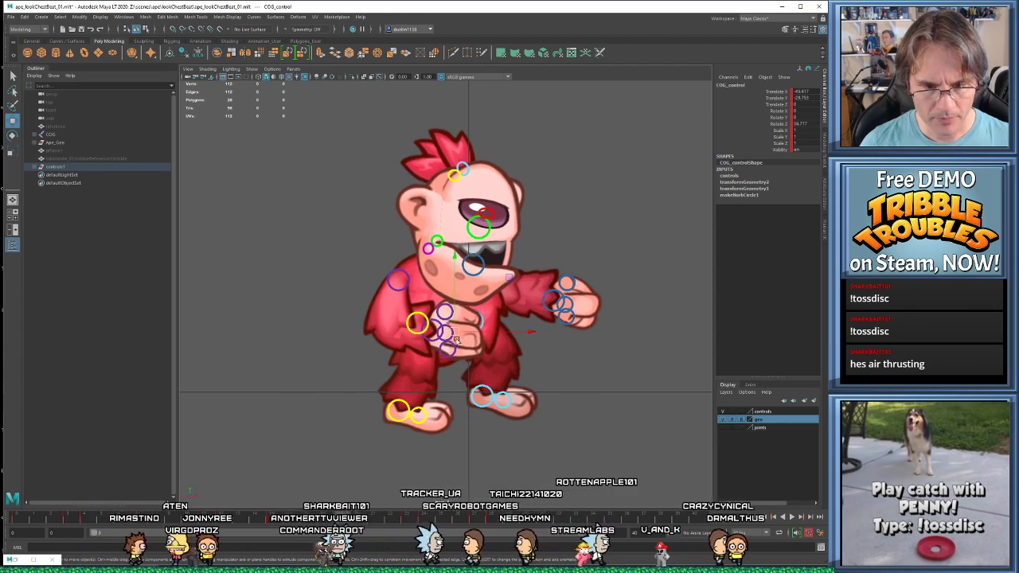
{"action": "key", "text": "period"}
{"action": "key", "text": "period"}
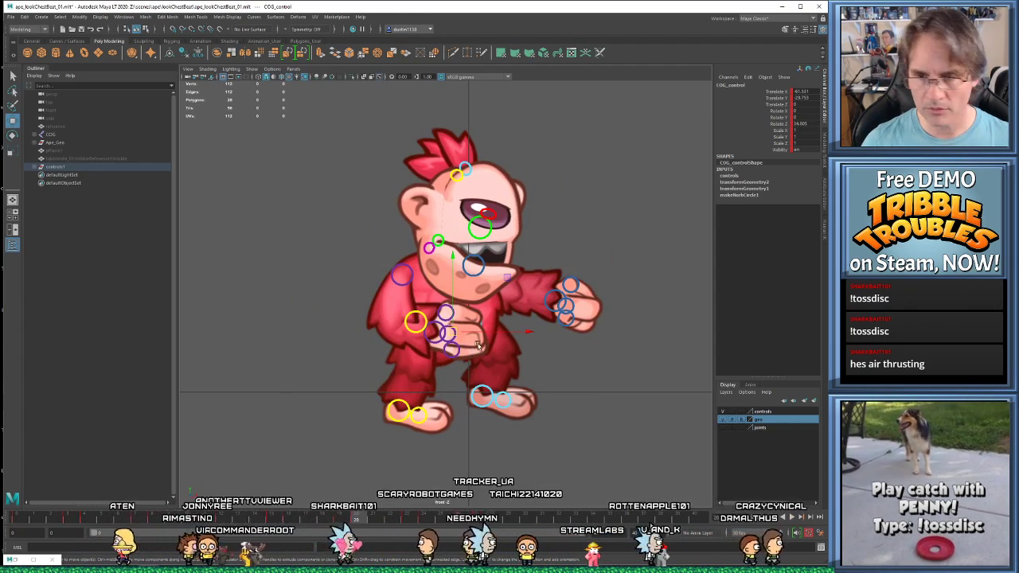
{"action": "key", "text": "period"}
{"action": "key", "text": "period"}
{"action": "key", "text": "period"}
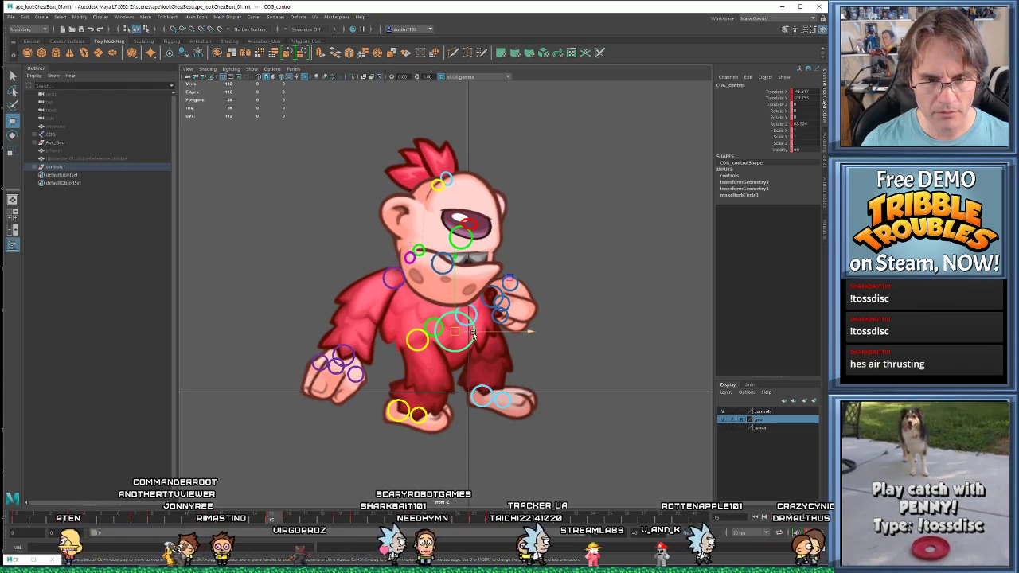
{"action": "key", "text": "period"}
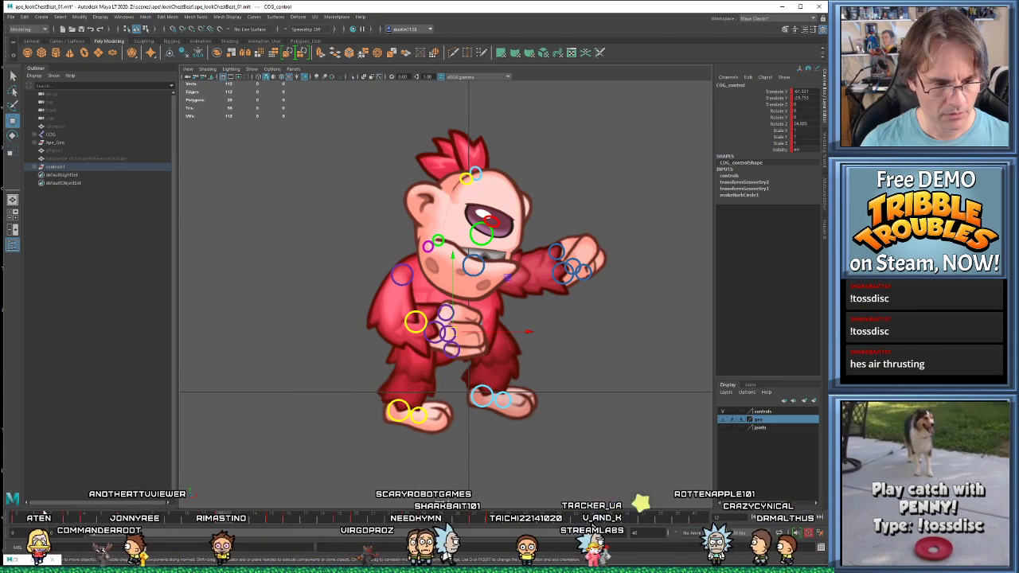
{"action": "key", "text": "alt+v"}
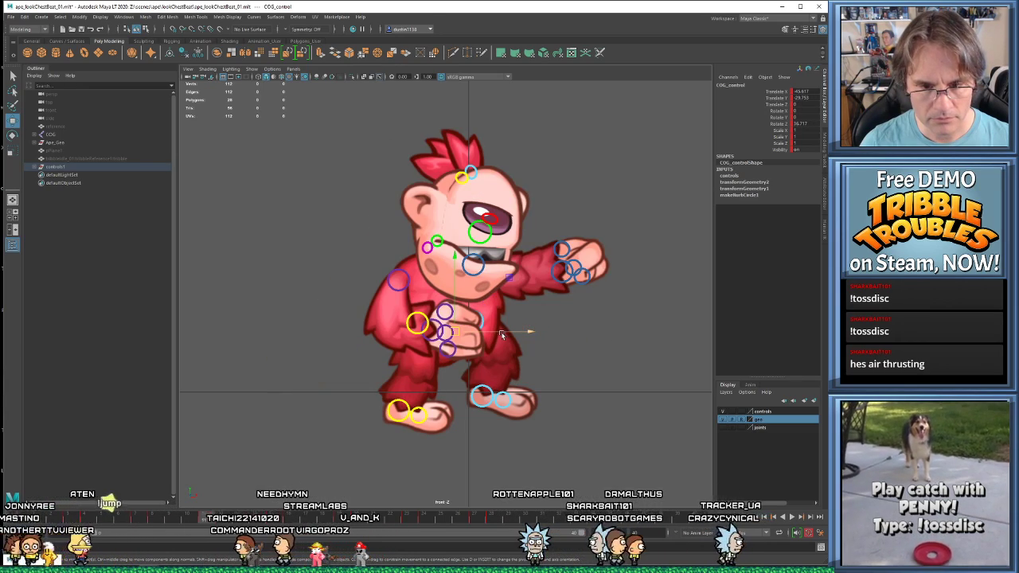
- Add the rear and front hand controls to the COG control selection, undoing the mistaken selection of the front leg control
{"action": "left_click", "coordinate": [558, 278]}
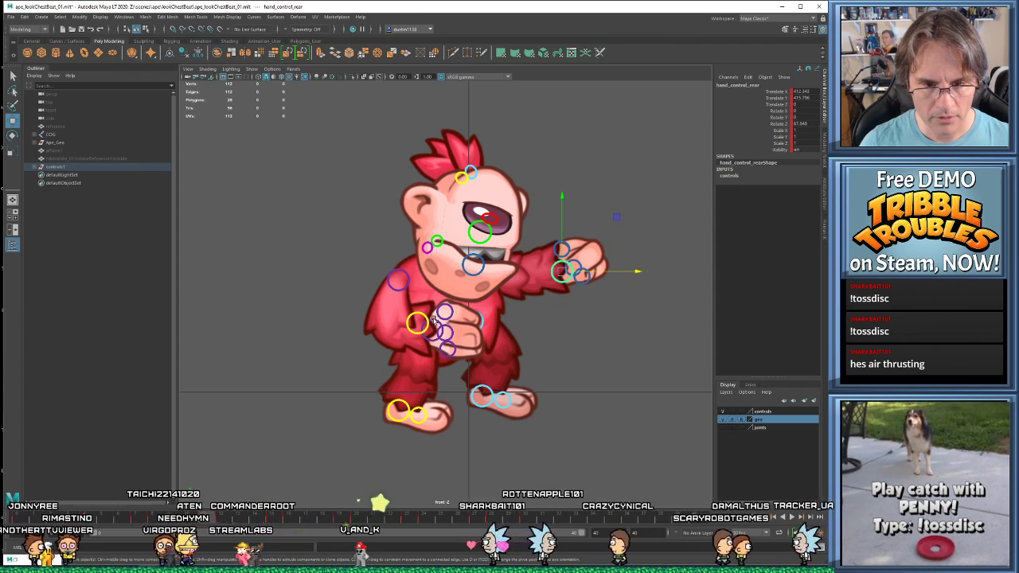
{"action": "left_click", "coordinate": [434, 321]}
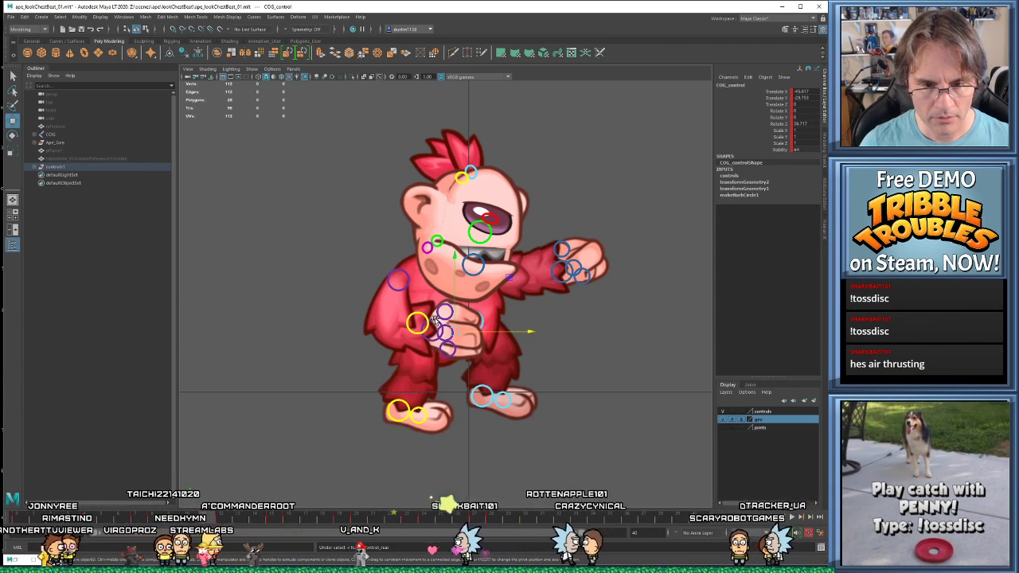
{"action": "left_click", "coordinate": [556, 277]}
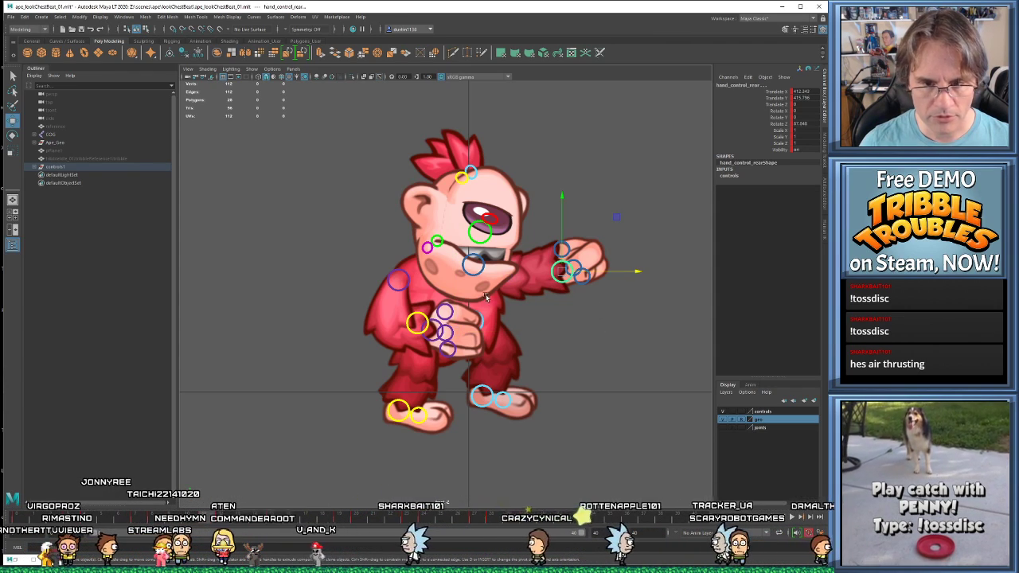
{"action": "left_click", "coordinate": [414, 326]}
{"action": "key", "text": "period"}
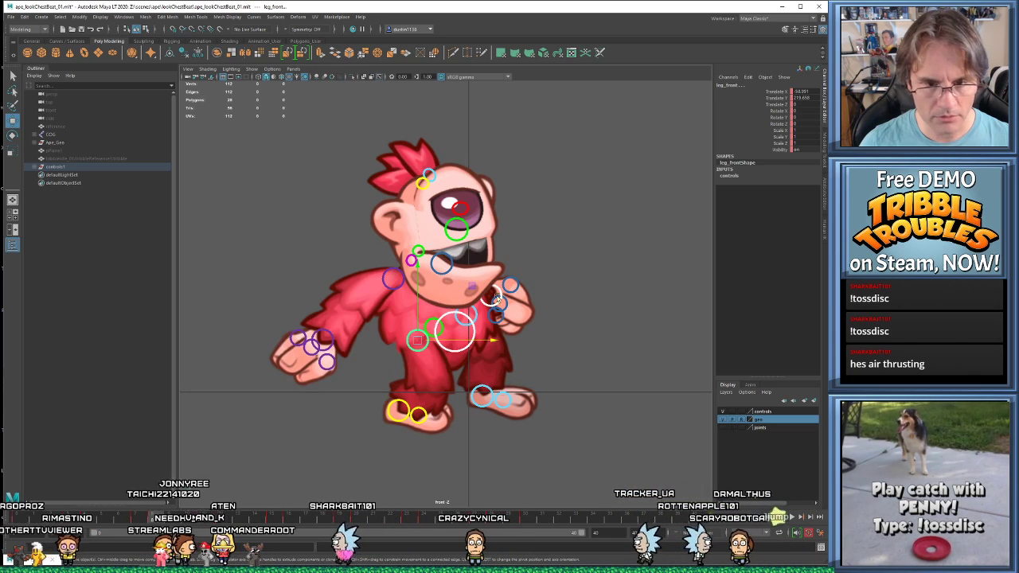
{"action": "key", "text": "period"}
{"action": "key", "text": "period"}
{"action": "key", "text": "period"}
{"action": "key", "text": "period"}
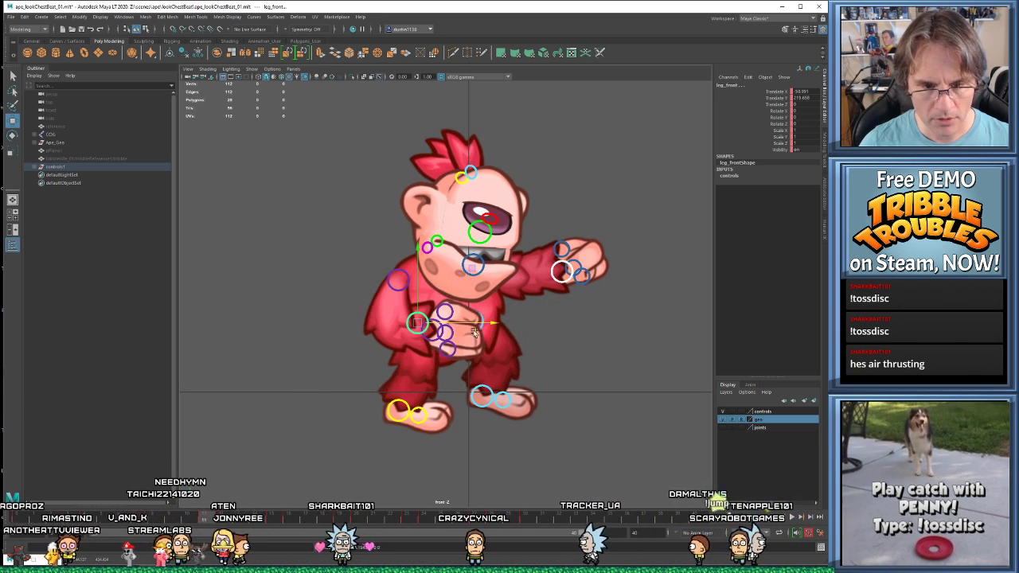
{"action": "key", "text": "ctrl+z"}
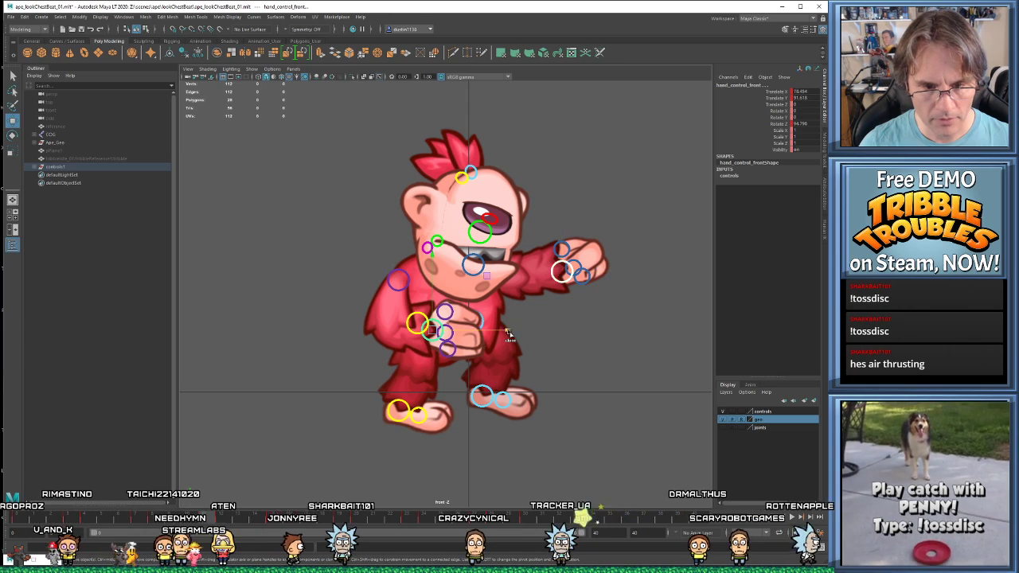
- Shift the selected COG and both hand controls very slightly backward along X at frame 8 and farther backward at frame 11
{"action": "key", "text": "period"}
{"action": "key", "text": "period"}
{"action": "key", "text": "period"}
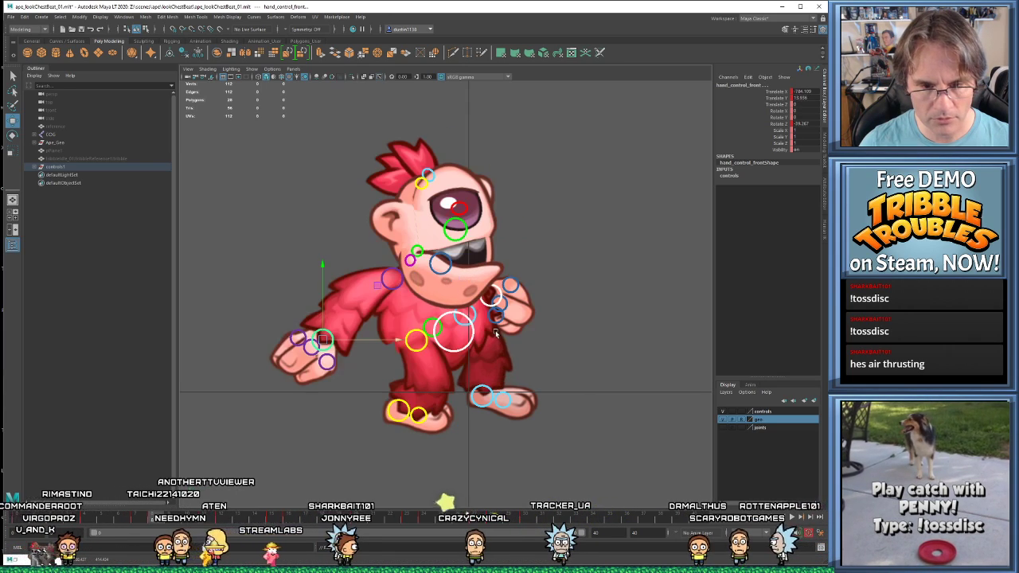
{"action": "key", "text": "period"}
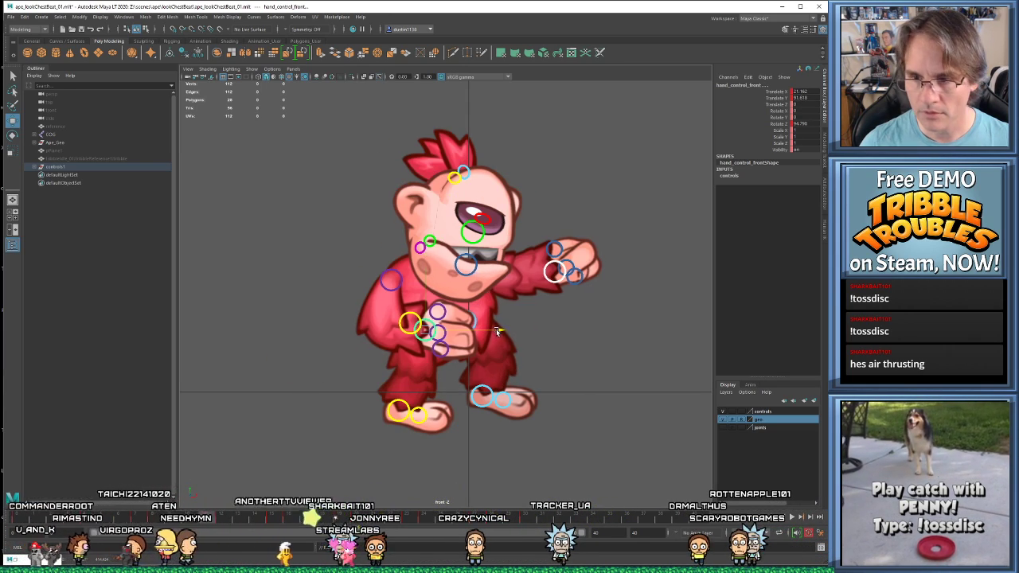
{"action": "key", "text": "period"}
{"action": "key", "text": "period"}
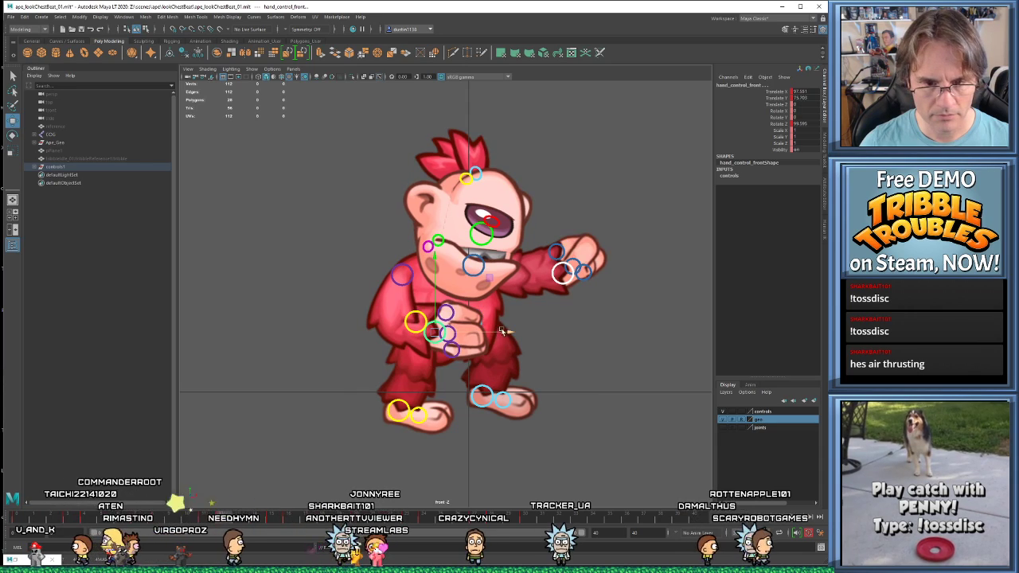
- Compare the poses around frames 8 to 12, then shift the COG and both hand controls backward along X at frame 12
{"action": "key", "text": "period"}
{"action": "key", "text": "period"}
{"action": "key", "text": "period"}
{"action": "key", "text": "period"}
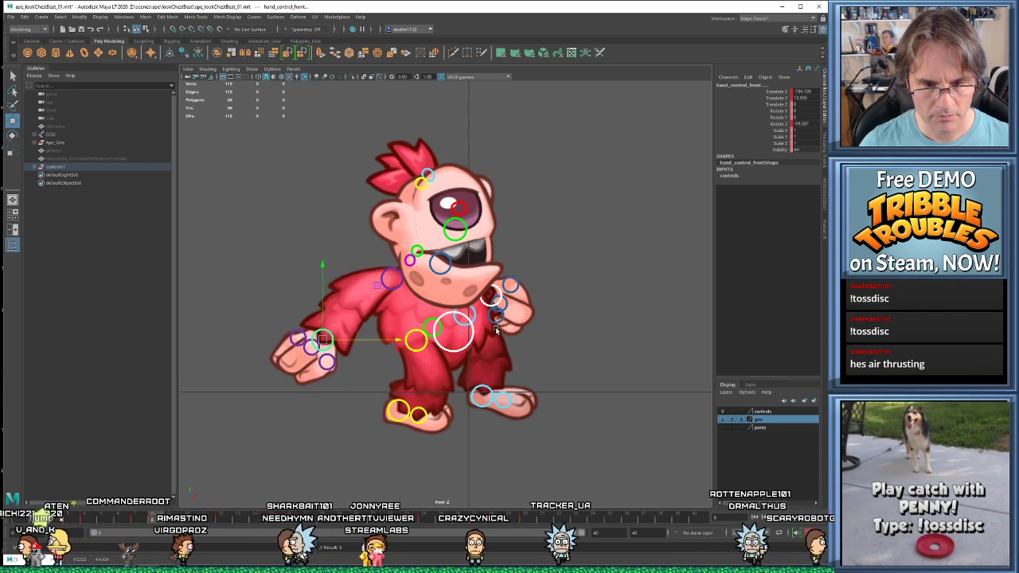
{"action": "key", "text": "period"}
{"action": "key", "text": "period"}
{"action": "key", "text": "period"}
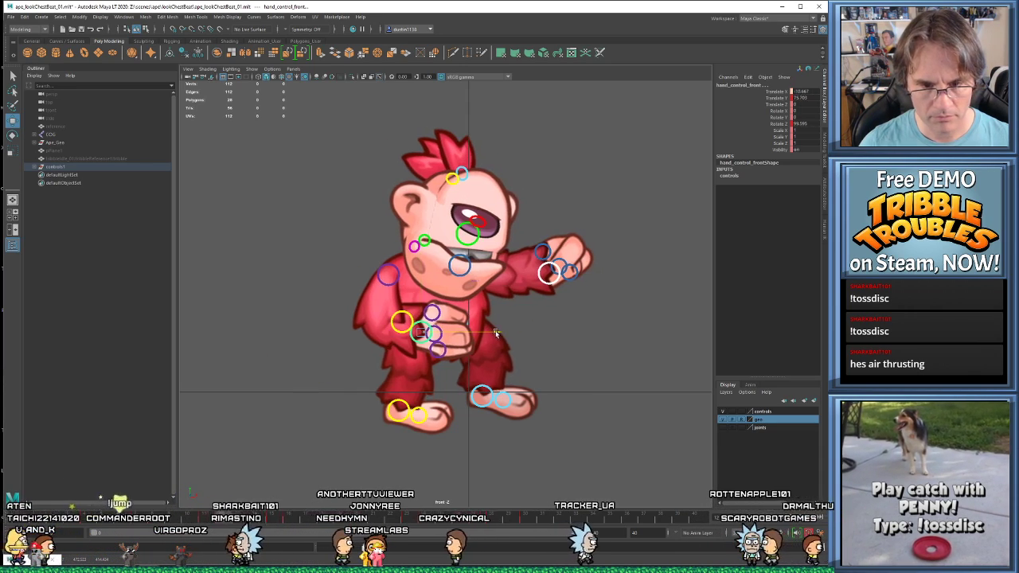
- Shift the COG and both hand controls forward along X at frame 15 and slightly farther forward at frame 16
{"action": "key", "text": "period"}
{"action": "key", "text": "period"}
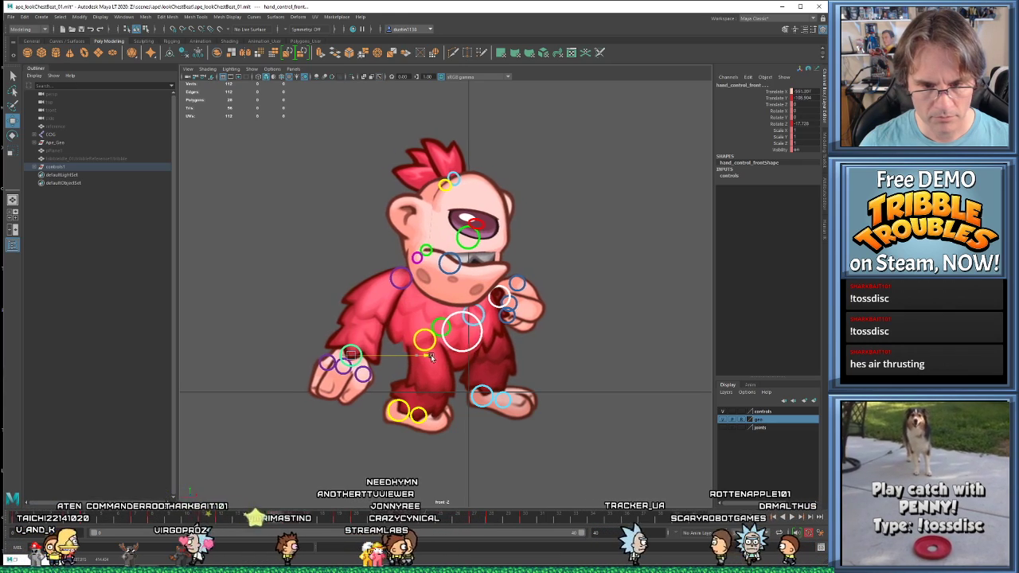
{"action": "key", "text": "period"}
{"action": "key", "text": "period"}
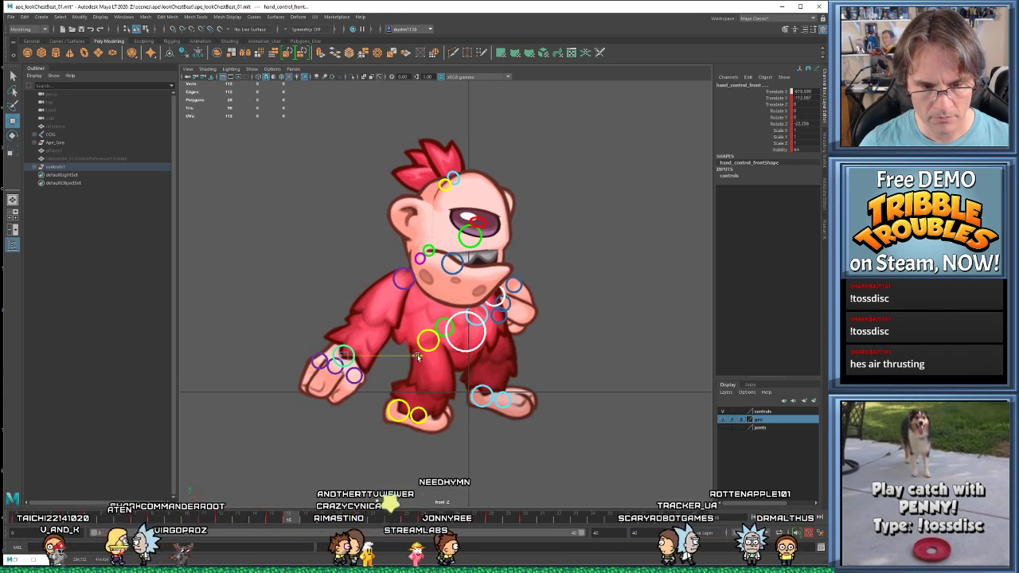
- Shift the COG and both hand controls backward along X at frames 19 and 20
{"action": "key", "text": "period"}
{"action": "key", "text": "period"}
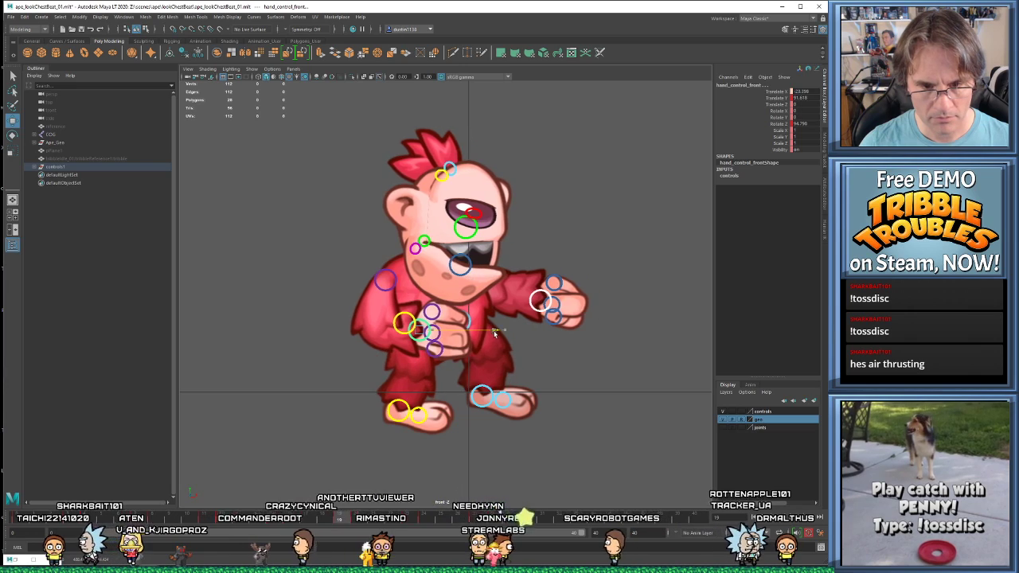
{"action": "key", "text": "period"}
{"action": "key", "text": "period"}
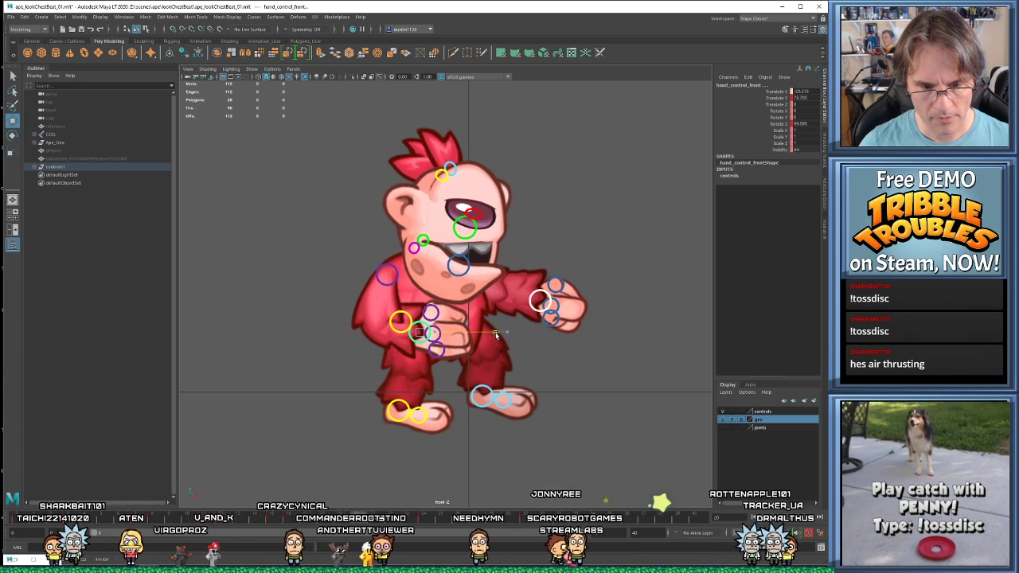
- Shift the COG and both hand controls forward along X at frames 23 and 24
{"action": "key", "text": "period"}
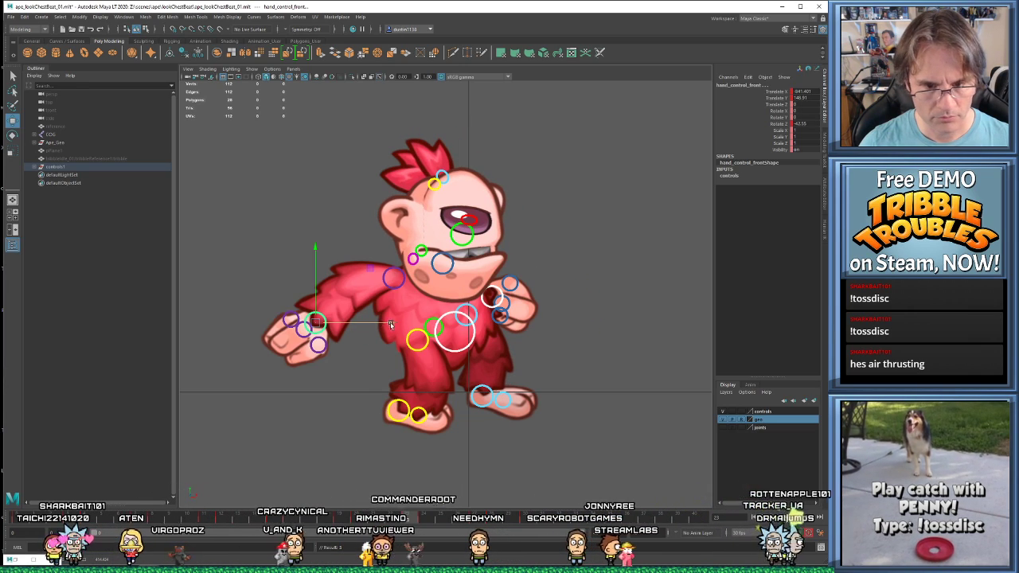
{"action": "key", "text": "period"}
{"action": "key", "text": "period"}
{"action": "key", "text": "period"}
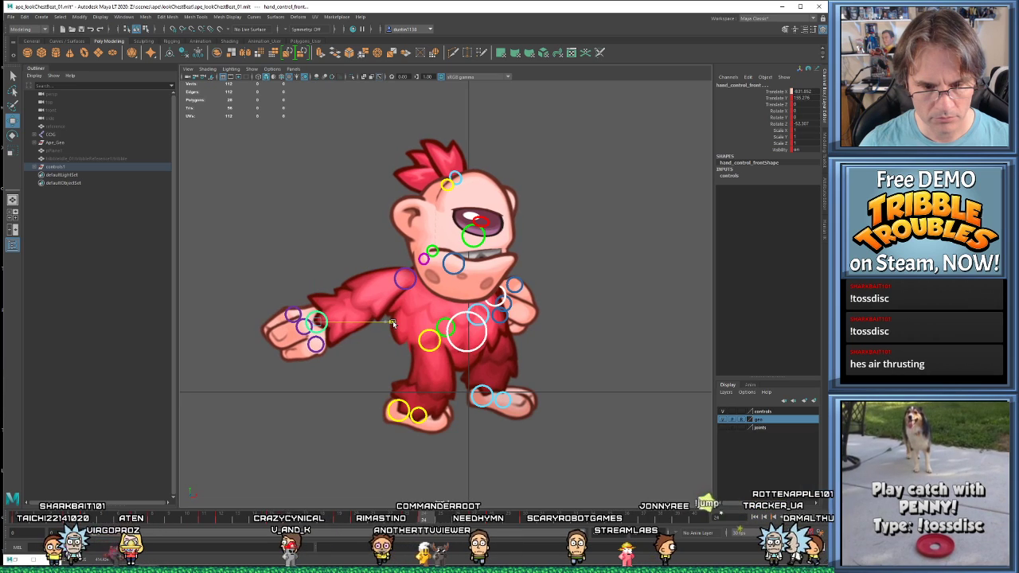
- Shift the COG and both hand controls backward along X at frames 27 and 28, slightly forward at frame 30, and play the animation
{"action": "key", "text": "period"}
{"action": "key", "text": "period"}
{"action": "key", "text": "period"}
{"action": "key", "text": "period"}
{"action": "key", "text": "period"}
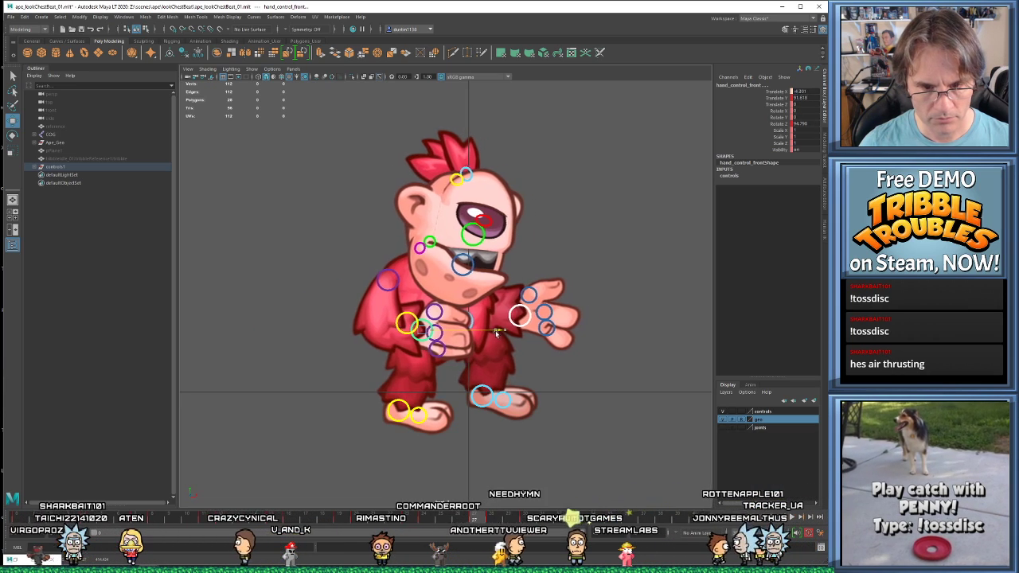
{"action": "key", "text": "period"}
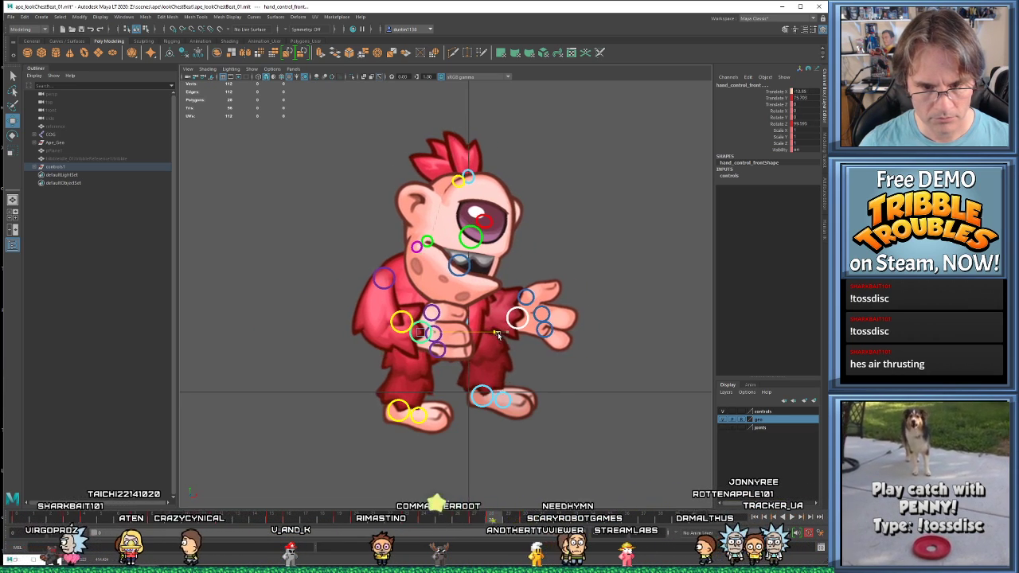
{"action": "key", "text": "period"}
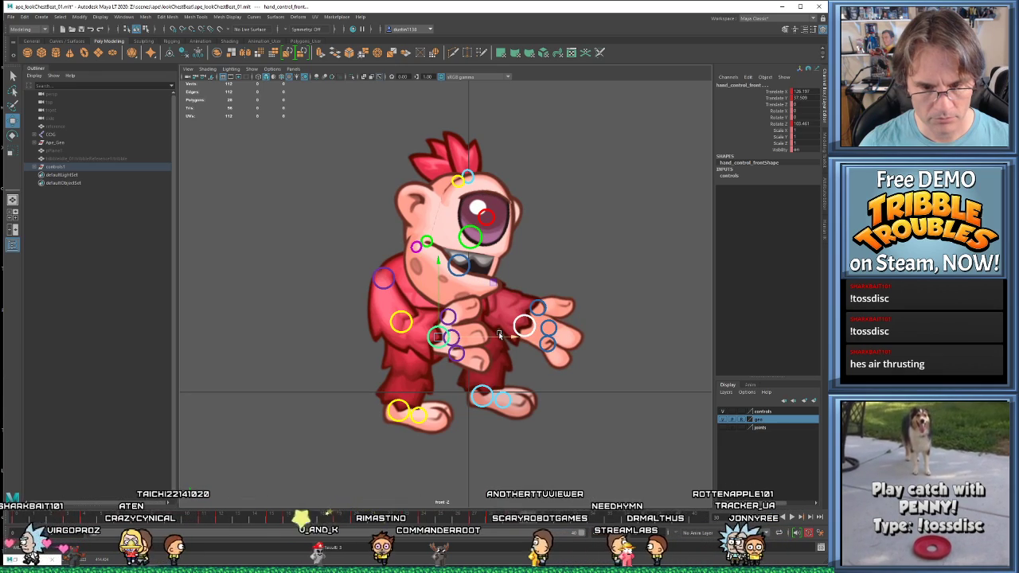
{"action": "left_click_drag", "start_coordinate": [500, 335], "coordinate": [503, 335]}
{"action": "key", "text": "alt+v"}
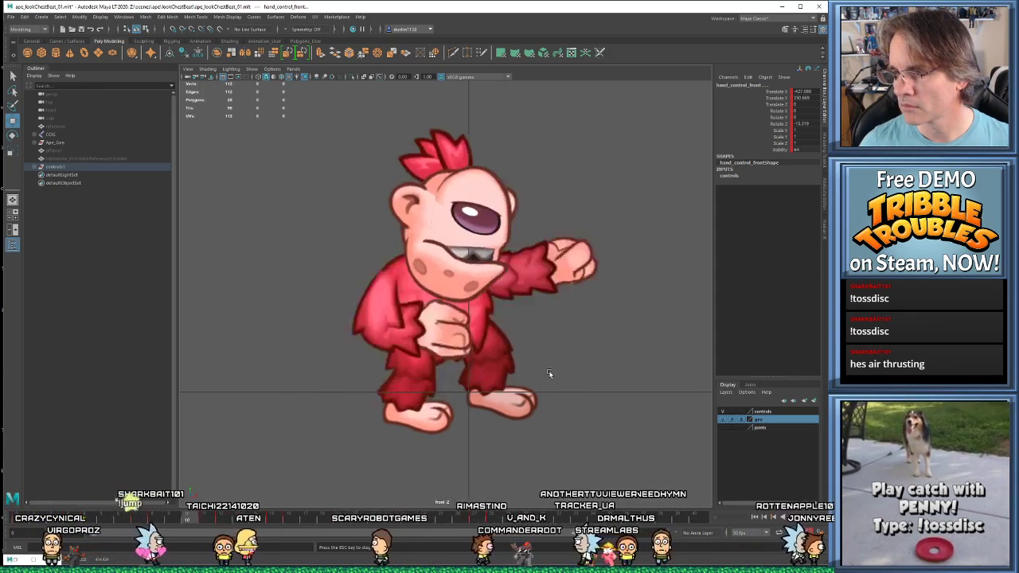
{"action": "key", "text": "Escape"}
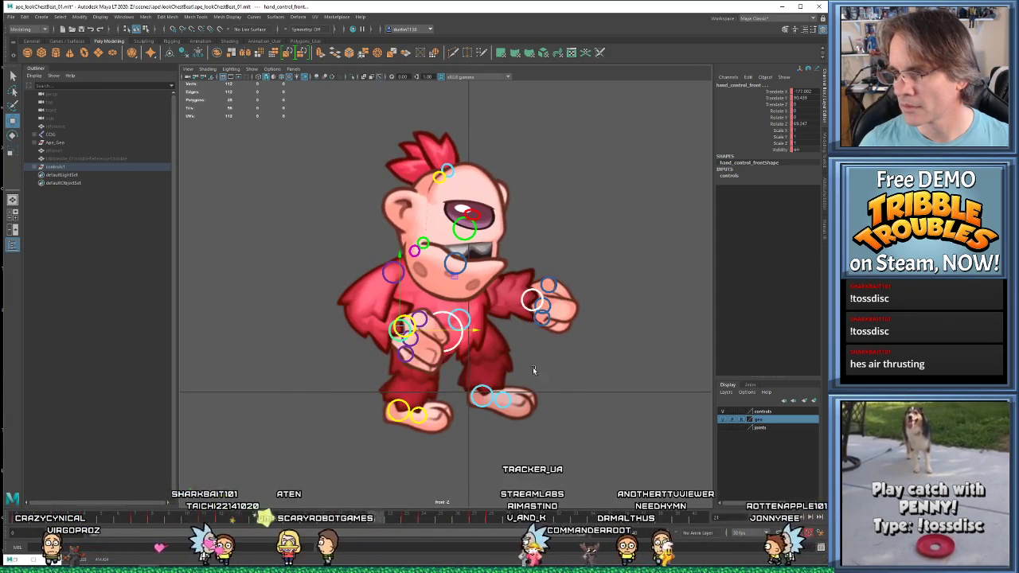
{"action": "key", "text": "alt+v"}
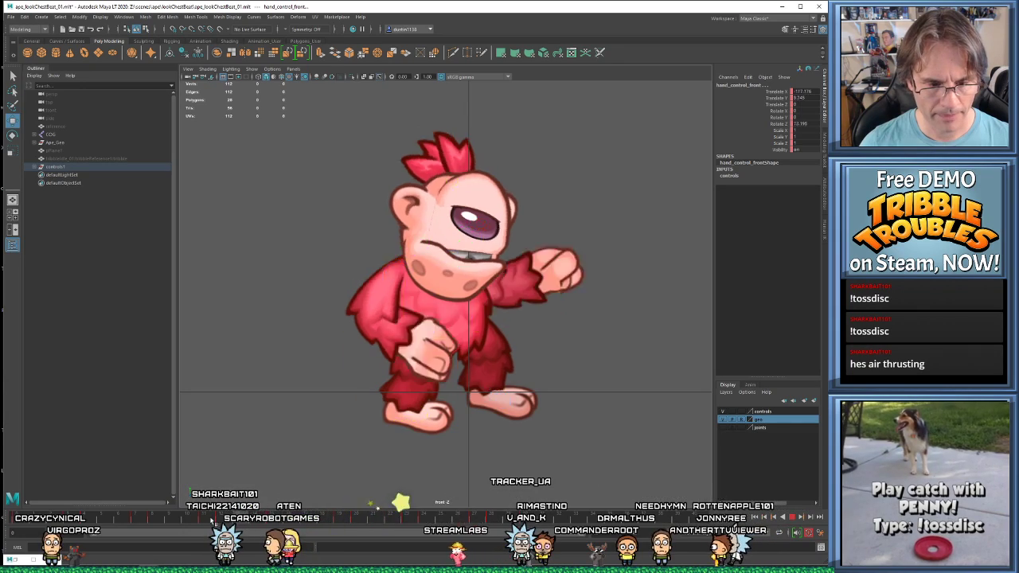
{"action": "key", "text": "Escape"}
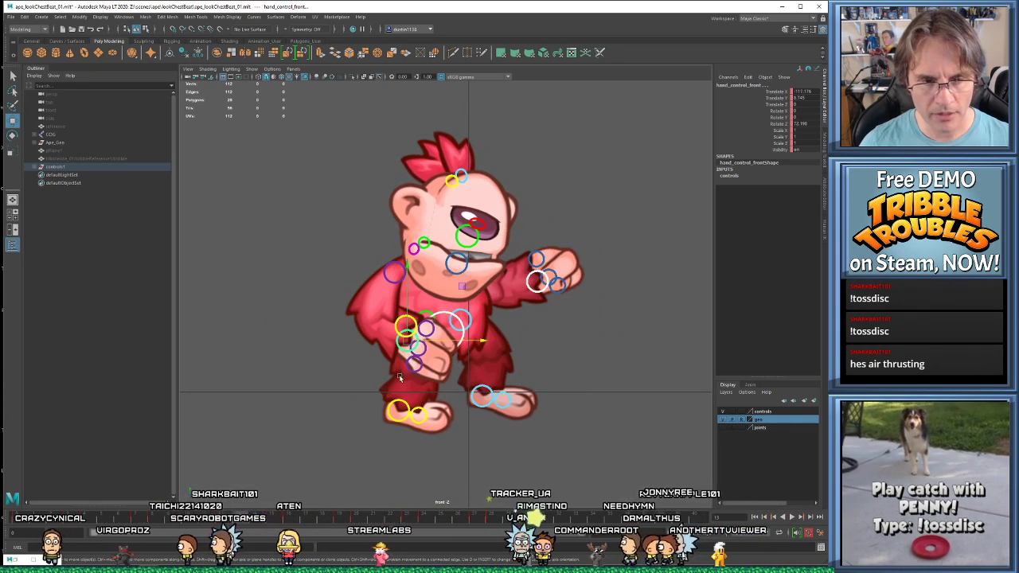
- Rotate the front hand control inward to about 57 degrees in Z at frame 15 and about 49 degrees at frame 16
{"action": "key", "text": "e"}
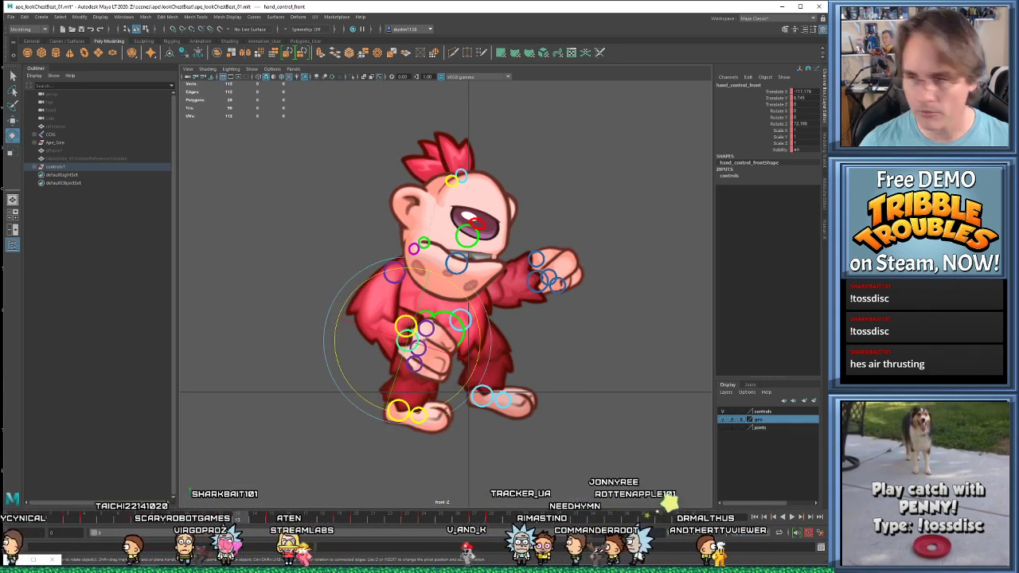
{"action": "key", "text": "period"}
{"action": "key", "text": "period"}
{"action": "key", "text": "period"}
{"action": "key", "text": "period"}
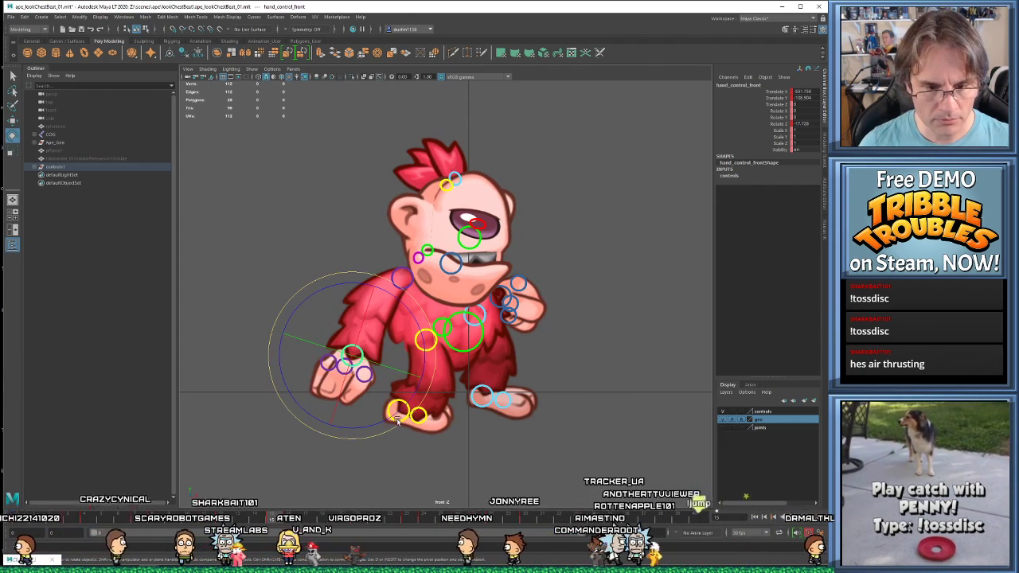
{"action": "key", "text": "period"}
{"action": "key", "text": "comma"}
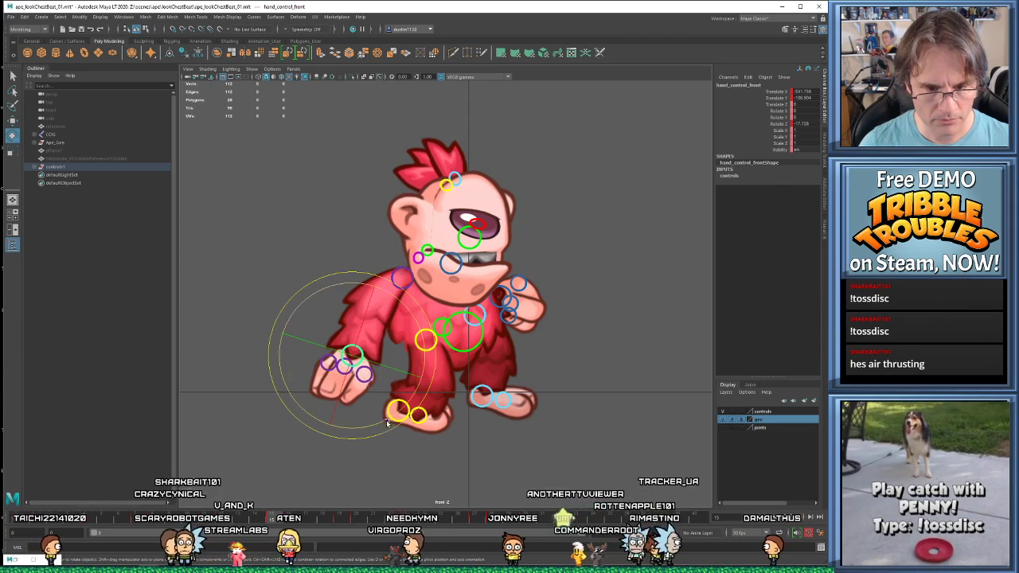
{"action": "left_click_drag", "start_coordinate": [387, 422], "coordinate": [432, 360]}
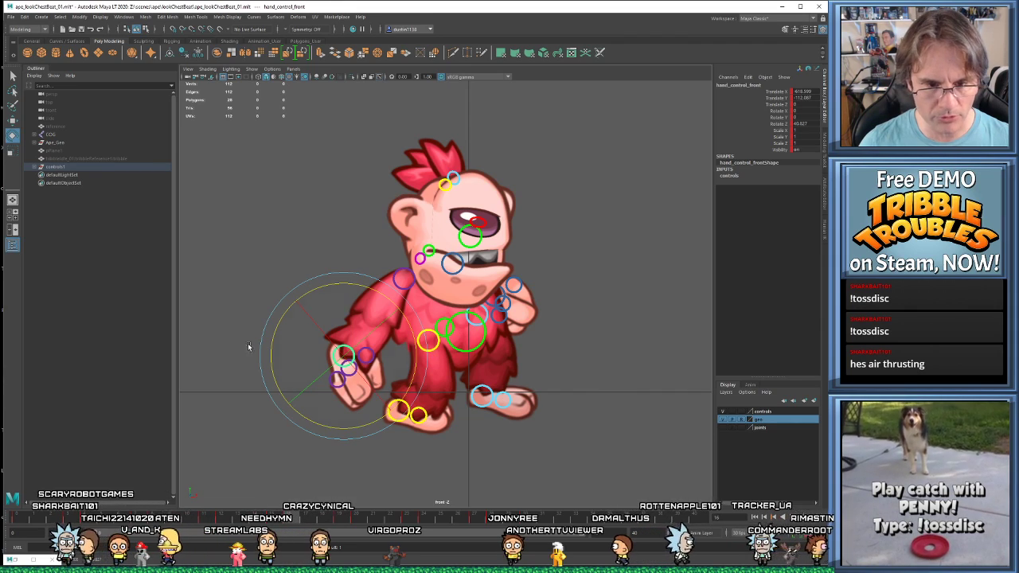
- Compare the front hand's poses between about frames 7 and 16
{"action": "key", "text": "alt+period"}
{"action": "key", "text": "alt+comma"}
{"action": "key", "text": "alt+comma"}
{"action": "key", "text": "alt+comma"}
{"action": "key", "text": "alt+comma"}
{"action": "key", "text": "alt+comma"}
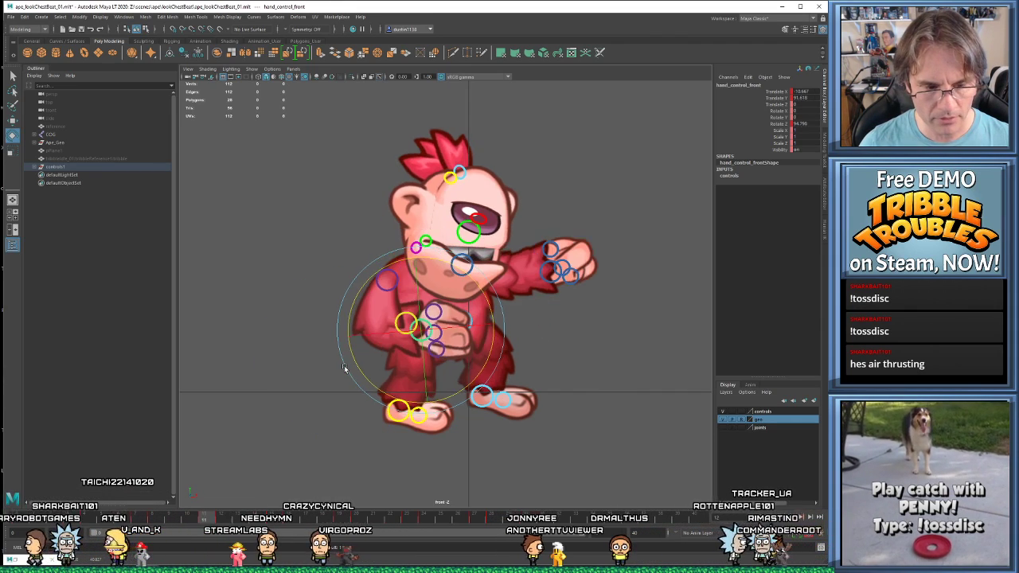
{"action": "key", "text": "alt+comma"}
{"action": "key", "text": "alt+comma"}
{"action": "key", "text": "alt+comma"}
{"action": "key", "text": "alt+comma"}
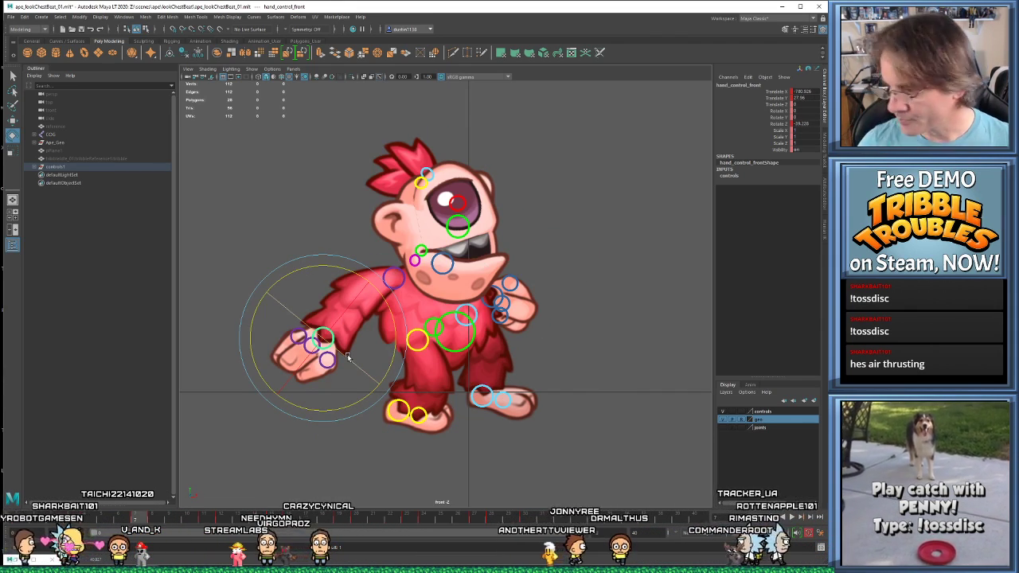
{"action": "key", "text": "alt+comma"}
{"action": "key", "text": "alt+period"}
{"action": "key", "text": "alt+period"}
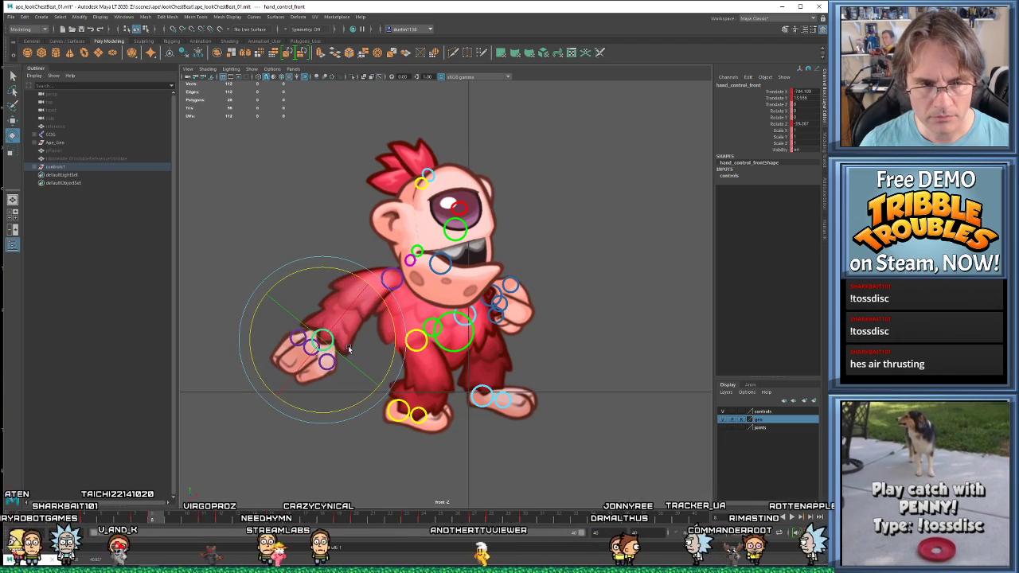
{"action": "key", "text": "alt+period"}
{"action": "key", "text": "alt+period"}
{"action": "key", "text": "alt+period"}
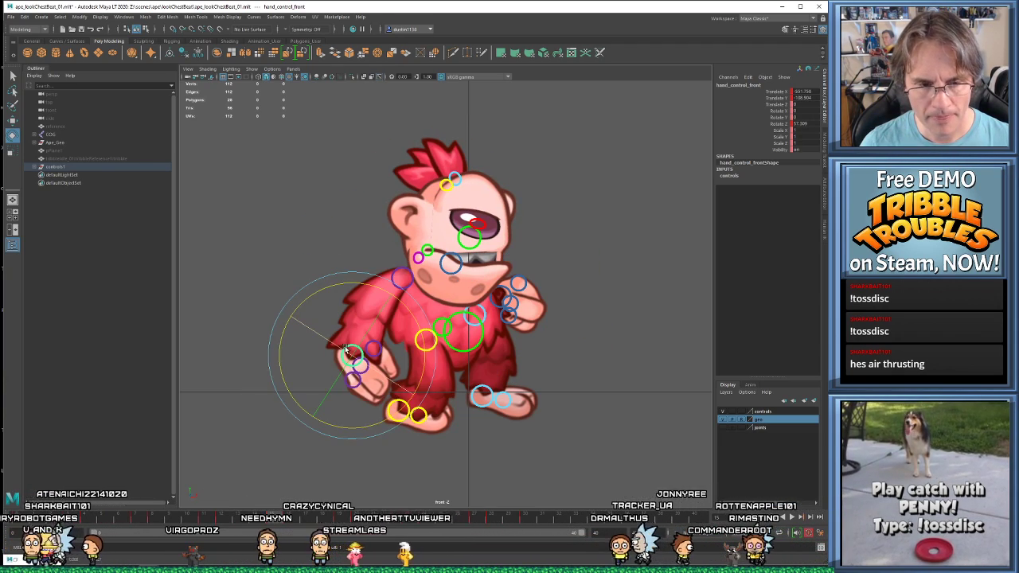
- Raise the front hand control and move it farther back from the body at frames 15 and 16
{"action": "key", "text": "w"}
{"action": "left_click_drag", "start_coordinate": [347, 350], "coordinate": [333, 323]}
{"action": "key", "text": "alt+period"}
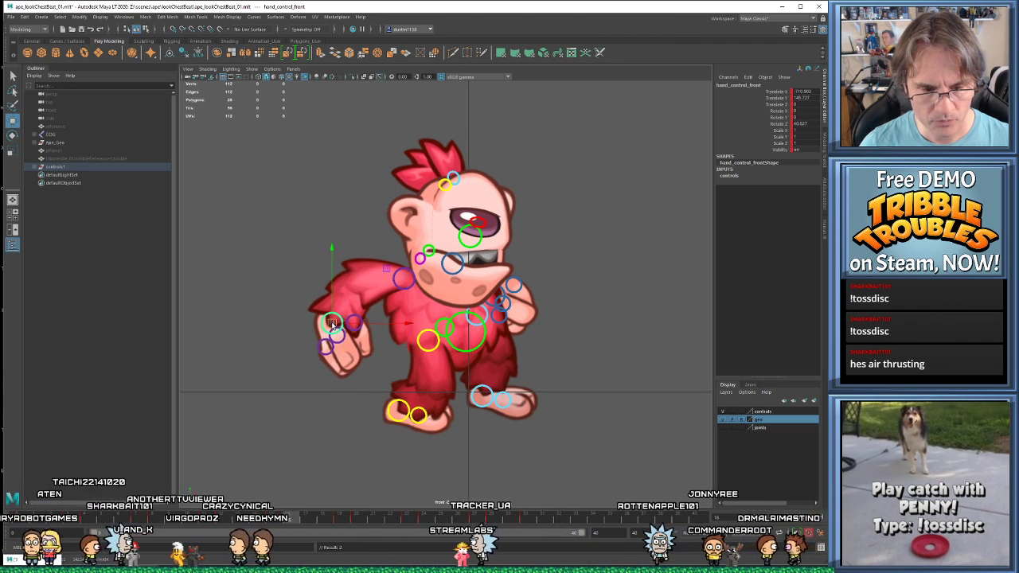
{"action": "key", "text": "alt+comma"}
{"action": "key", "text": "alt+comma"}
{"action": "key", "text": "alt+period"}
{"action": "key", "text": "alt+period"}
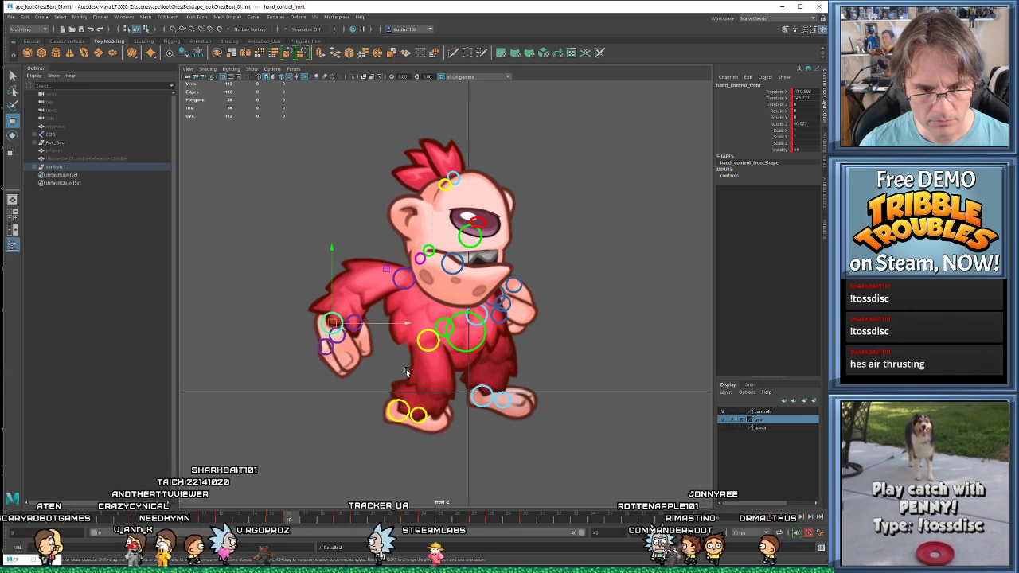
- Rotate the front hand control slightly at frame 16 and compare it with the pose at frame 15
{"action": "key", "text": "e"}
{"action": "left_click_drag", "start_coordinate": [396, 354], "coordinate": [391, 371]}
{"action": "key", "text": "alt+period"}
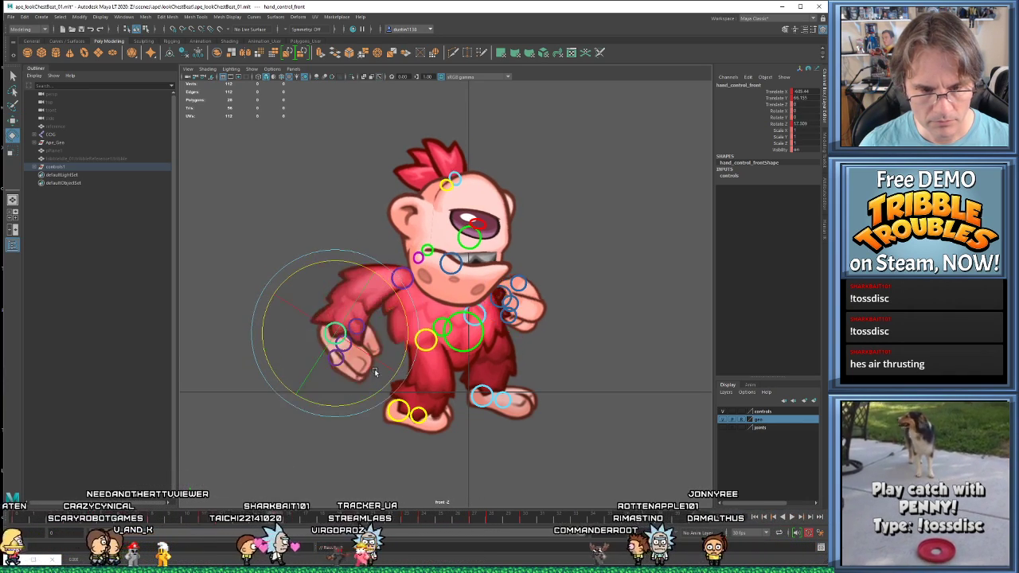
{"action": "key", "text": "alt+comma"}
{"action": "key", "text": "alt+period"}
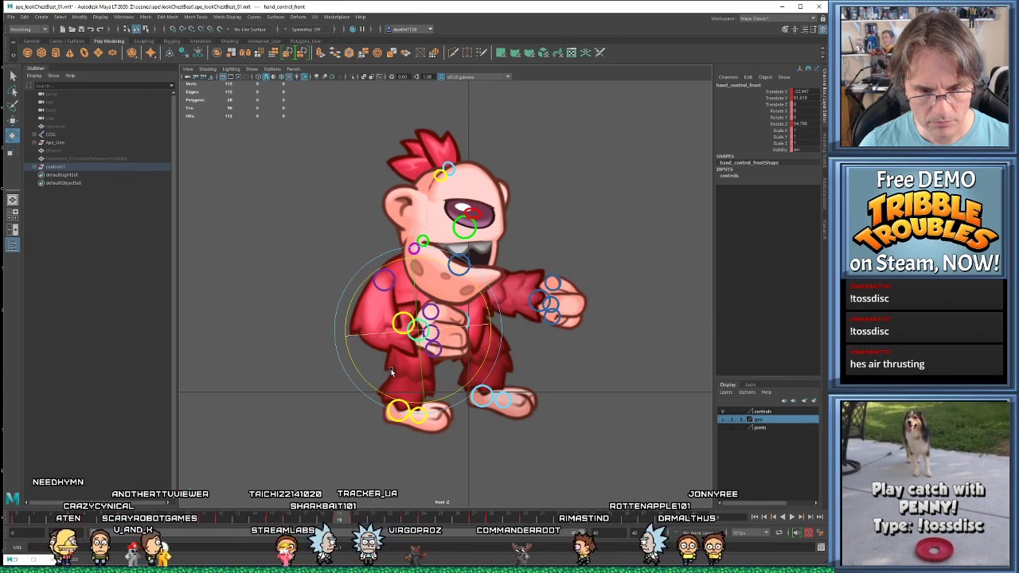
- At frame 23, move the front hand control down toward the body and rotate it to about 4 degrees in Z
{"action": "key", "text": "alt+period"}
{"action": "key", "text": "alt+period"}
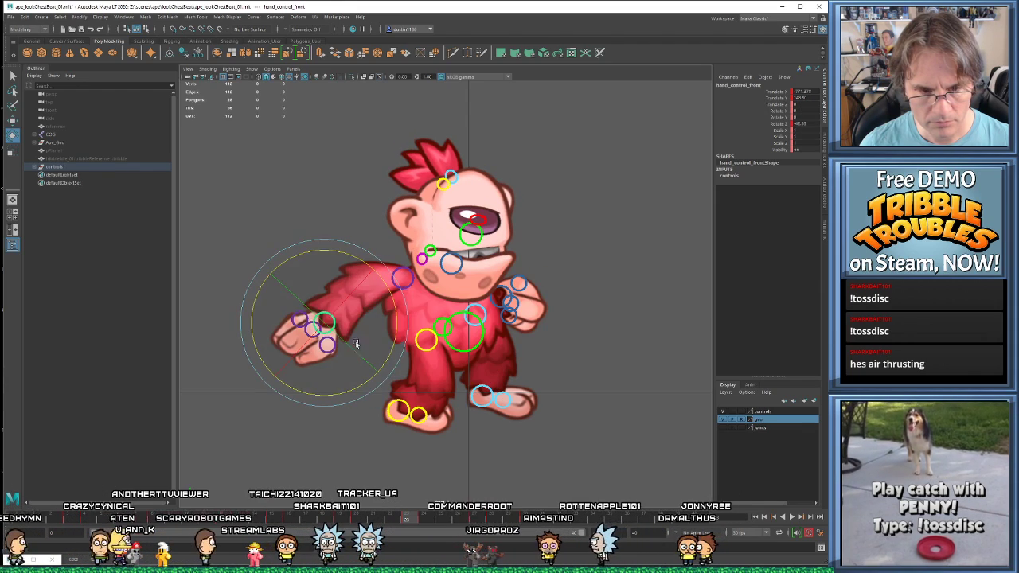
{"action": "key", "text": "w"}
{"action": "left_click_drag", "start_coordinate": [333, 328], "coordinate": [353, 344]}
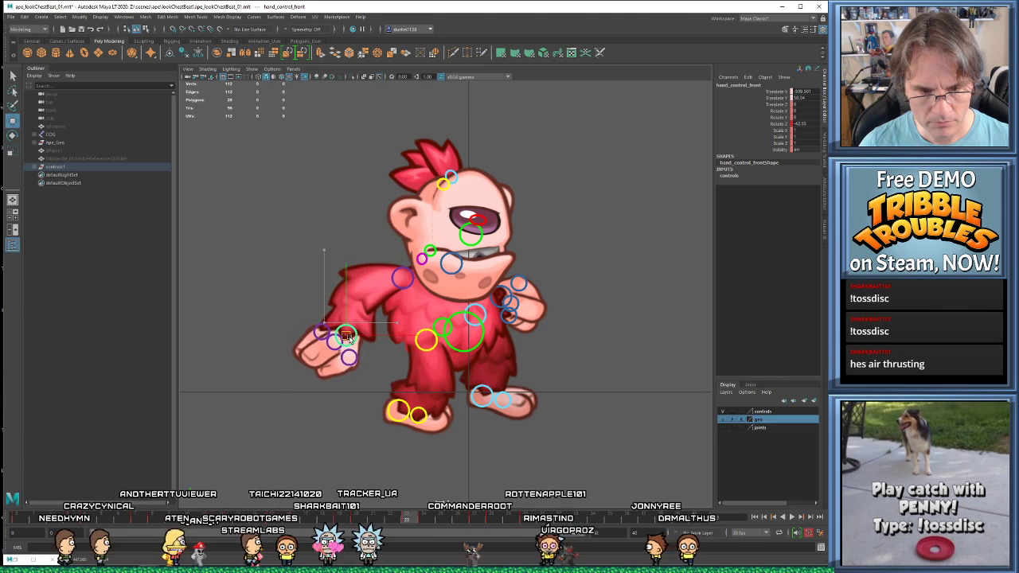
{"action": "key", "text": "e"}
{"action": "left_click_drag", "start_coordinate": [388, 401], "coordinate": [430, 352]}
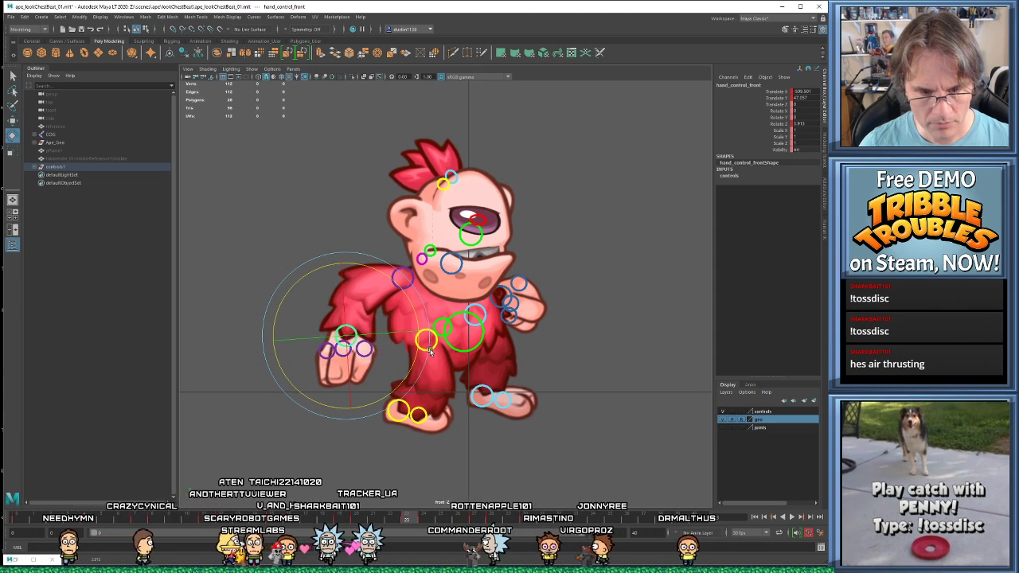
- Carry the front hand's frame 23 pose over to frame 24, nudge it slightly up and backward, and rotate it slightly
{"action": "key", "text": "comma"}
{"action": "key", "text": "period"}
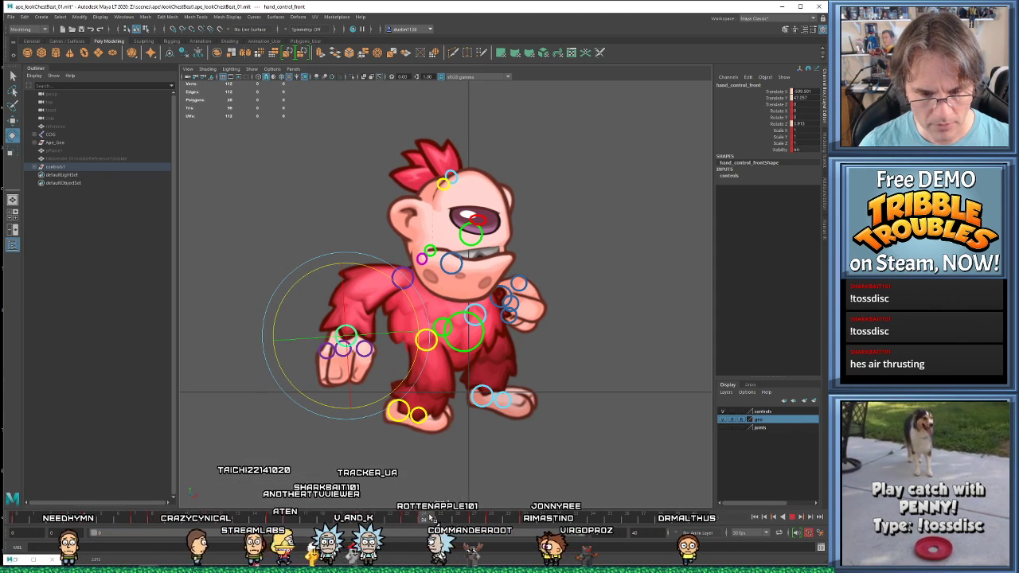
{"action": "key", "text": "alt+period"}
{"action": "key", "text": "w"}
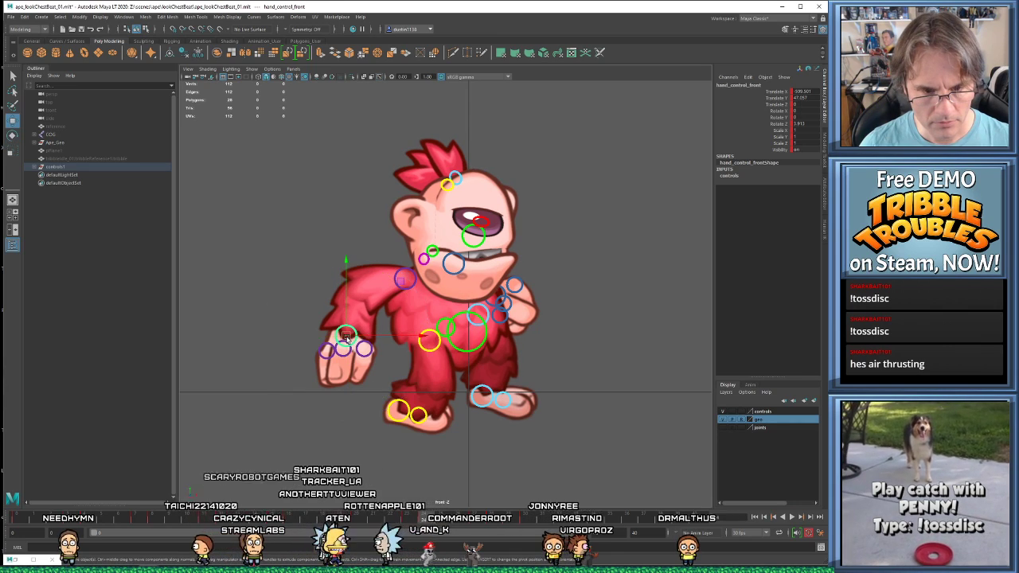
{"action": "left_click_drag", "start_coordinate": [345, 338], "coordinate": [338, 334]}
{"action": "key", "text": "e"}
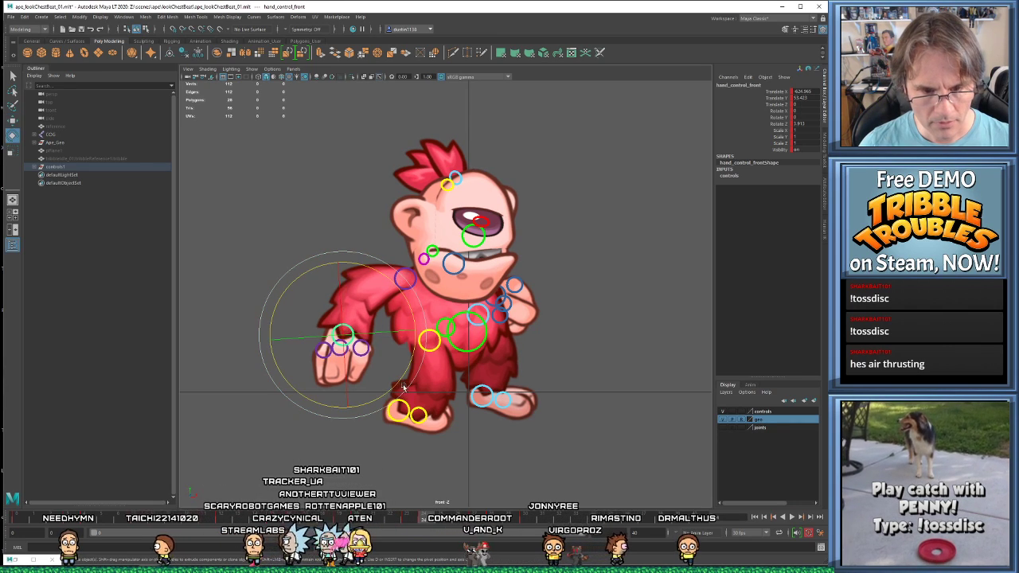
{"action": "left_click_drag", "start_coordinate": [403, 388], "coordinate": [386, 390]}
{"action": "key", "text": "period"}
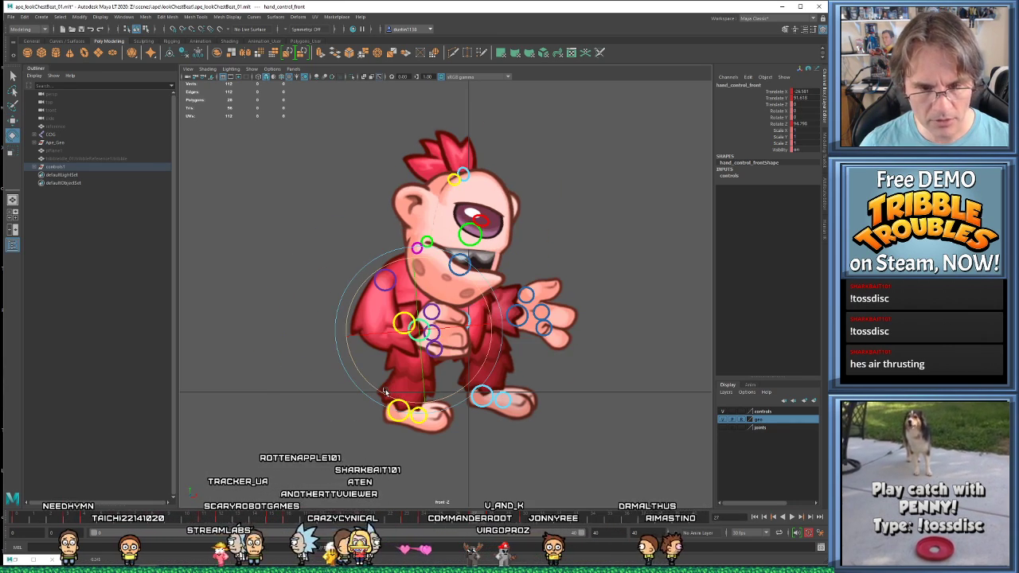
- Play the animation and compare the front hand's poses leading up to frame 27
{"action": "key", "text": "alt+v"}
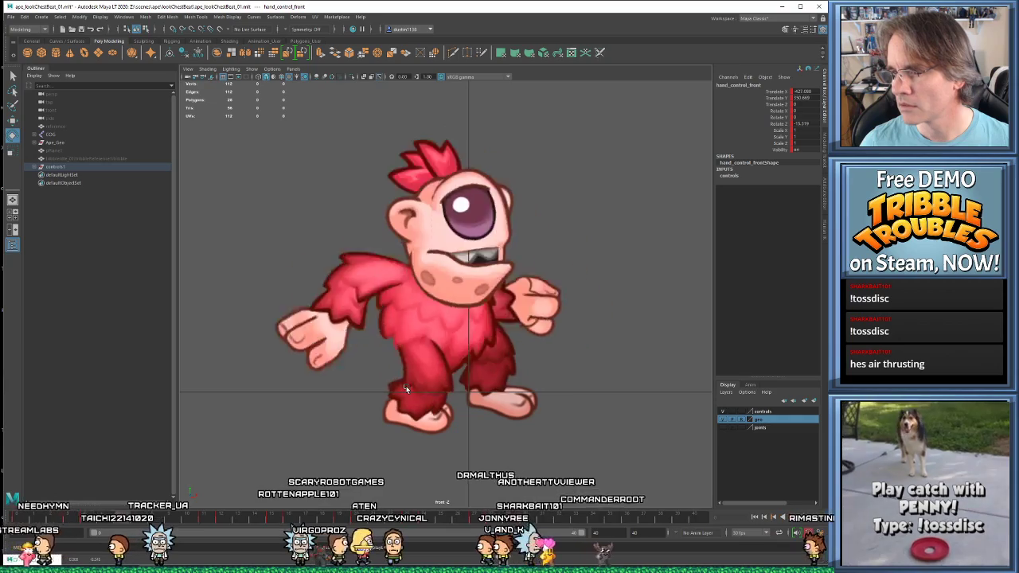
{"action": "key", "text": "alt+v"}
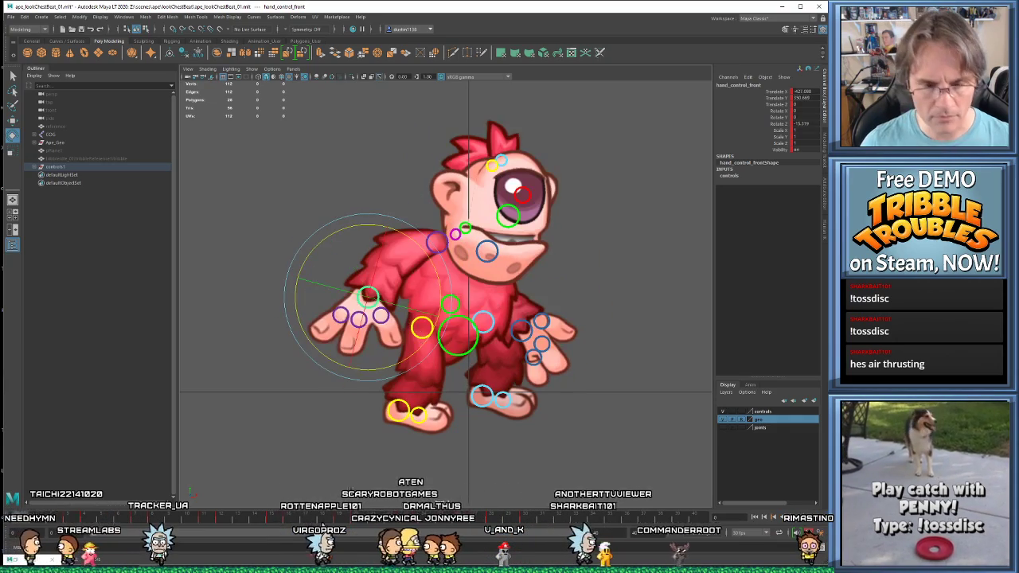
{"action": "left_click_drag", "start_coordinate": [350, 518], "coordinate": [474, 517]}
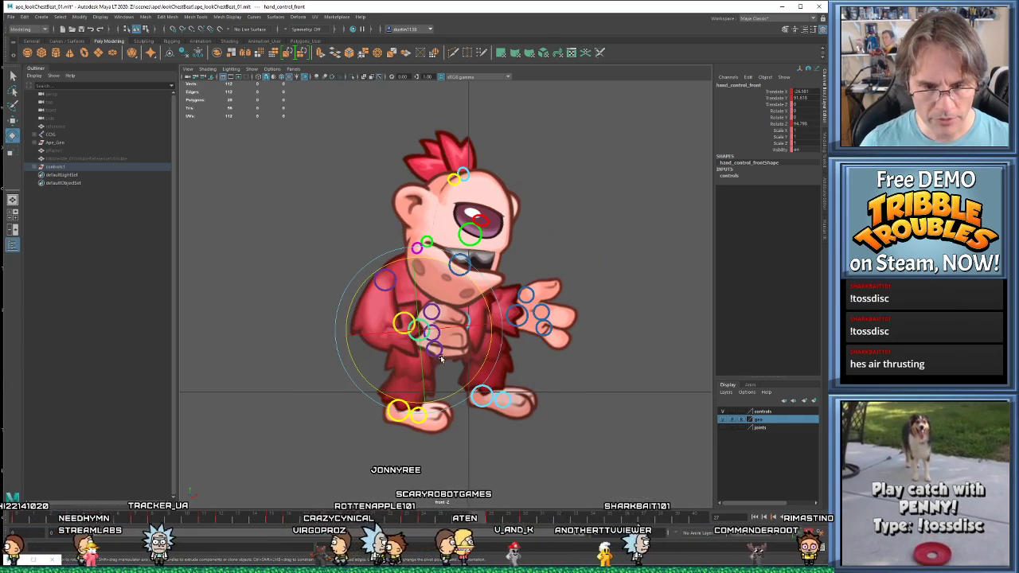
{"action": "key", "text": "comma"}
{"action": "key", "text": "comma"}
{"action": "key", "text": "comma"}
{"action": "key", "text": "period"}
{"action": "key", "text": "period"}
{"action": "key", "text": "period"}
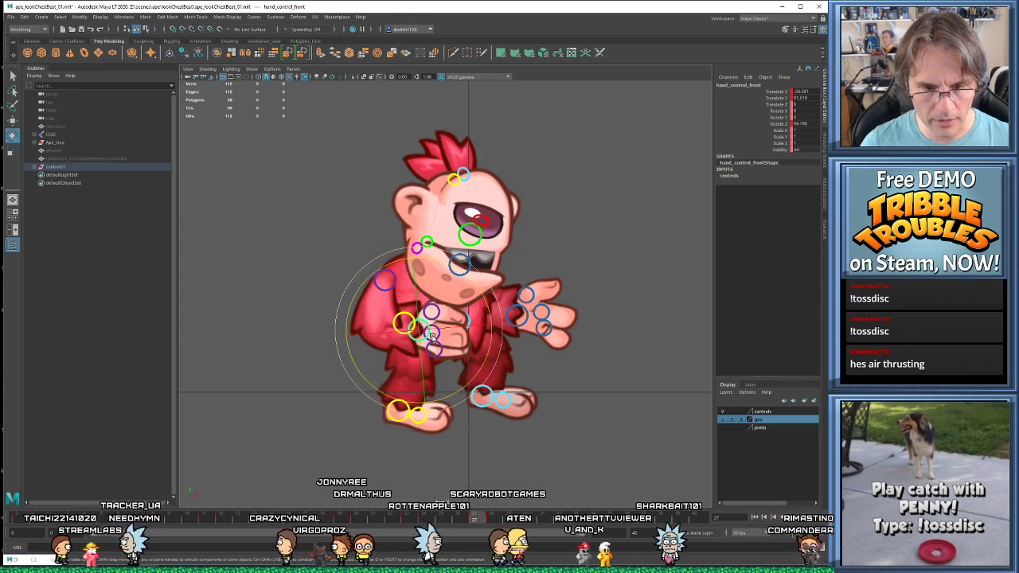
- At frame 30, move the front hand down and backward, rotate its fingers downward, and play the animation with the rear hand control selected
{"action": "key", "text": "period"}
{"action": "key", "text": "period"}
{"action": "key", "text": "period"}
{"action": "left_click_drag", "start_coordinate": [444, 337], "coordinate": [423, 352]}
{"action": "key", "text": "e"}
{"action": "left_click_drag", "start_coordinate": [498, 347], "coordinate": [480, 404]}
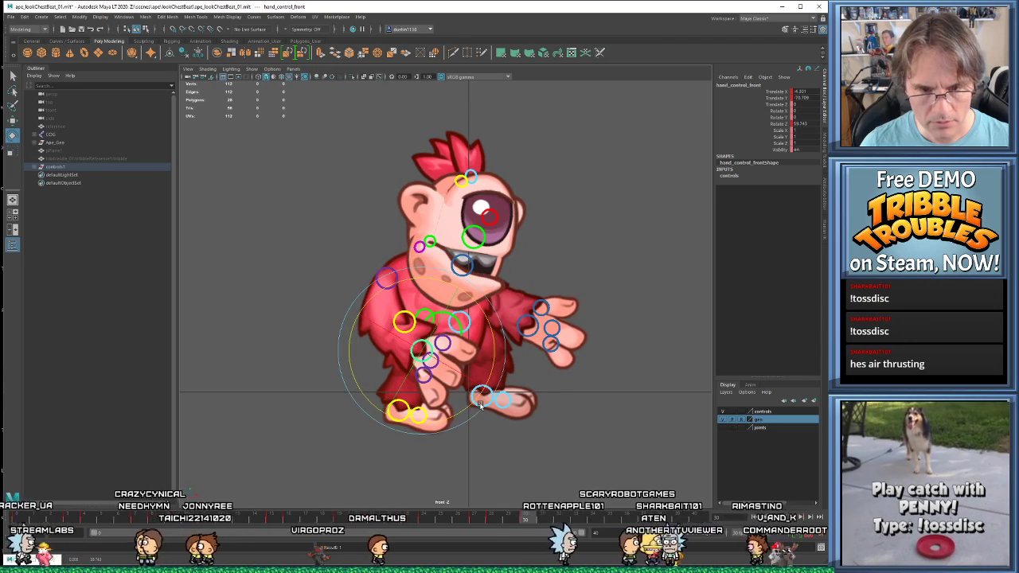
{"action": "left_click", "coordinate": [528, 328]}
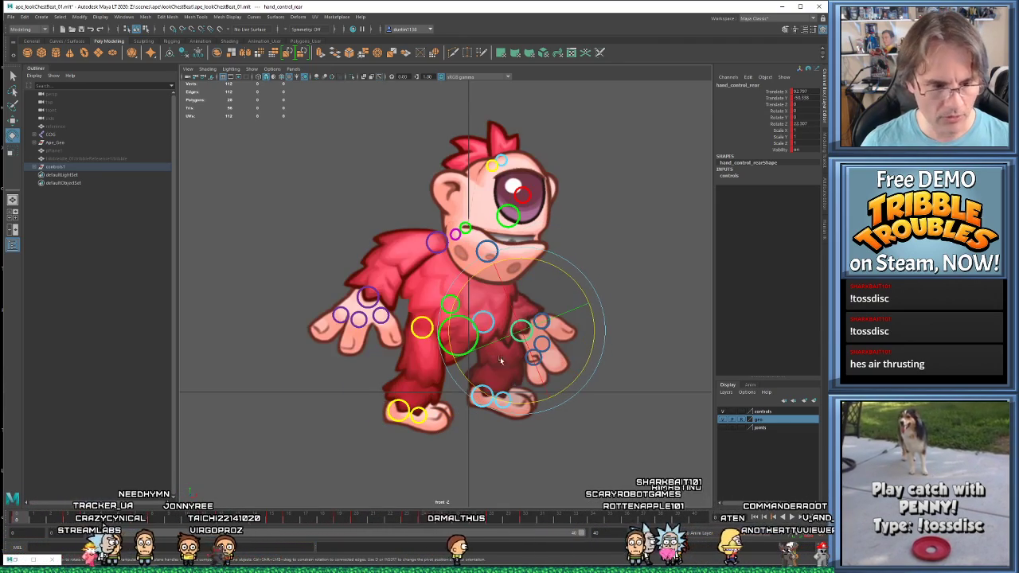
{"action": "key", "text": "alt+v"}
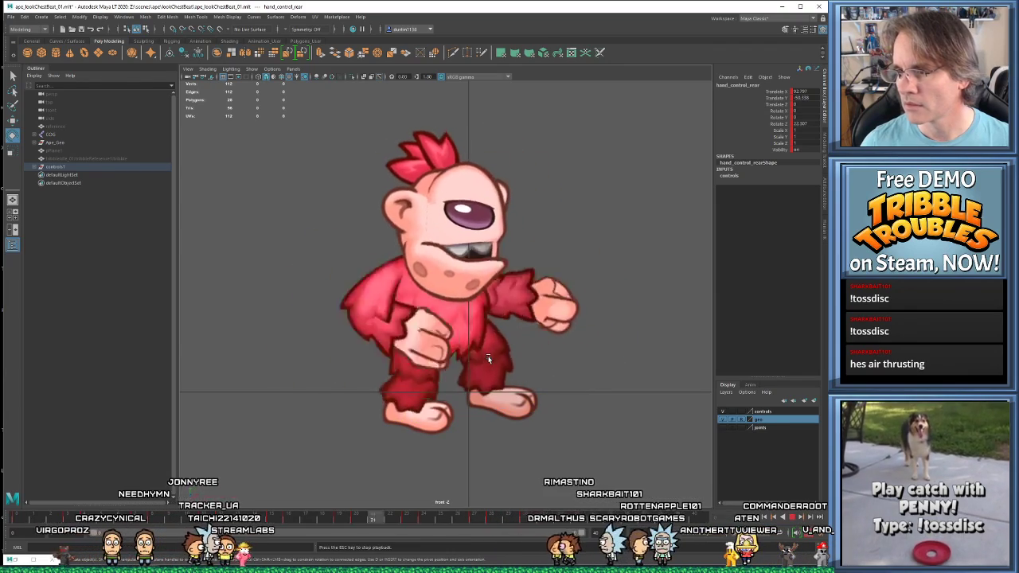
- At frame 11, move the rear hand control slightly back, rotate it to about 101 degrees in Z, and carry the pose to frame 12
{"action": "key", "text": "Escape"}
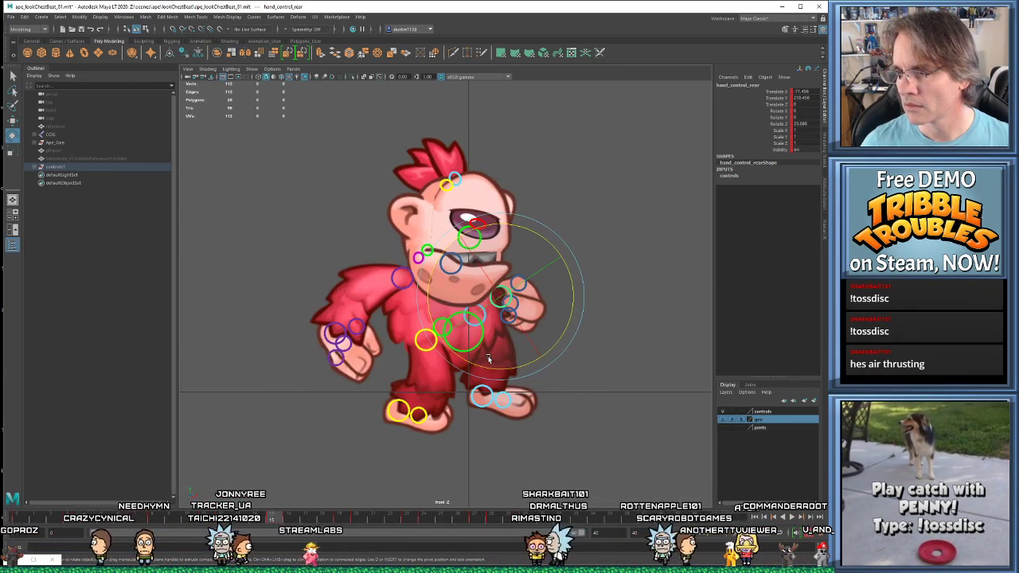
{"action": "key", "text": "period"}
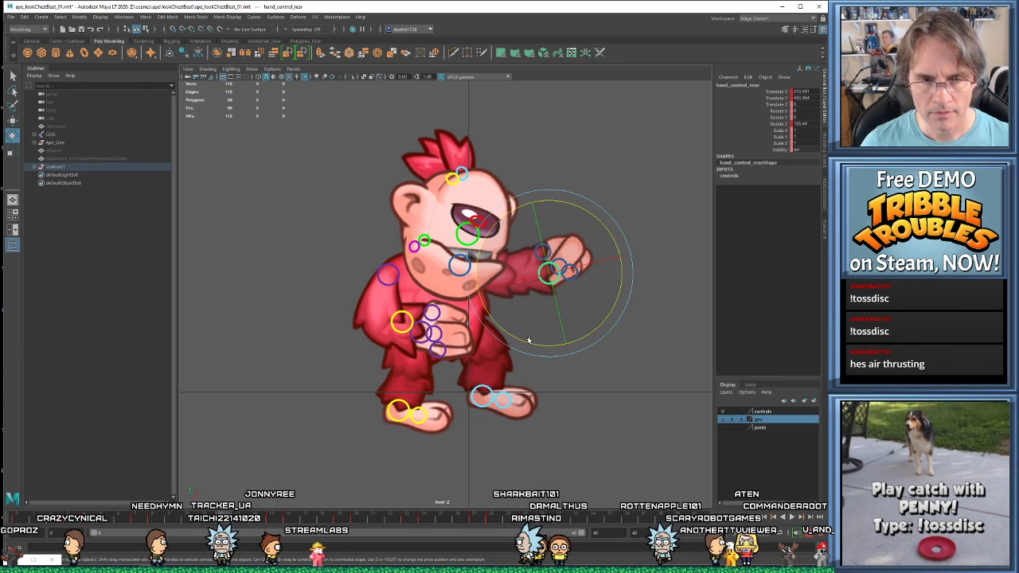
{"action": "key", "text": "period"}
{"action": "key", "text": "period"}
{"action": "key", "text": "period"}
{"action": "key", "text": "period"}
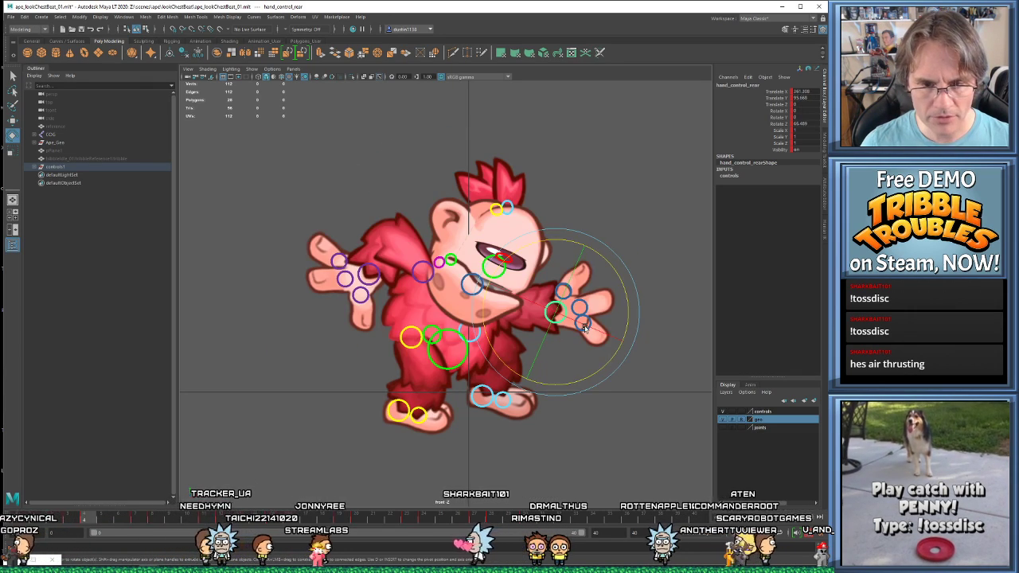
{"action": "key", "text": "period"}
{"action": "key", "text": "period"}
{"action": "key", "text": "w"}
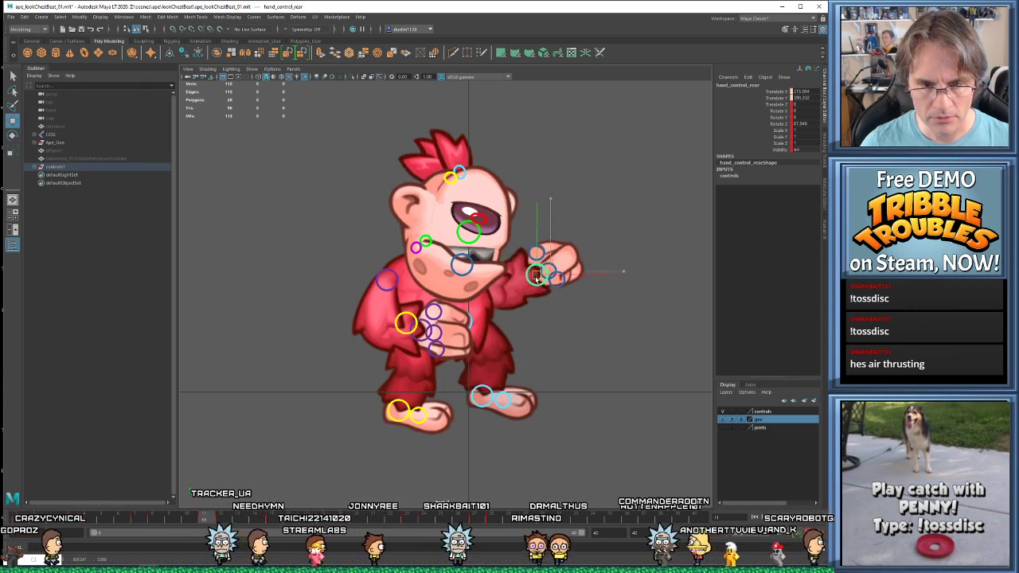
{"action": "left_click_drag", "start_coordinate": [538, 276], "coordinate": [528, 276]}
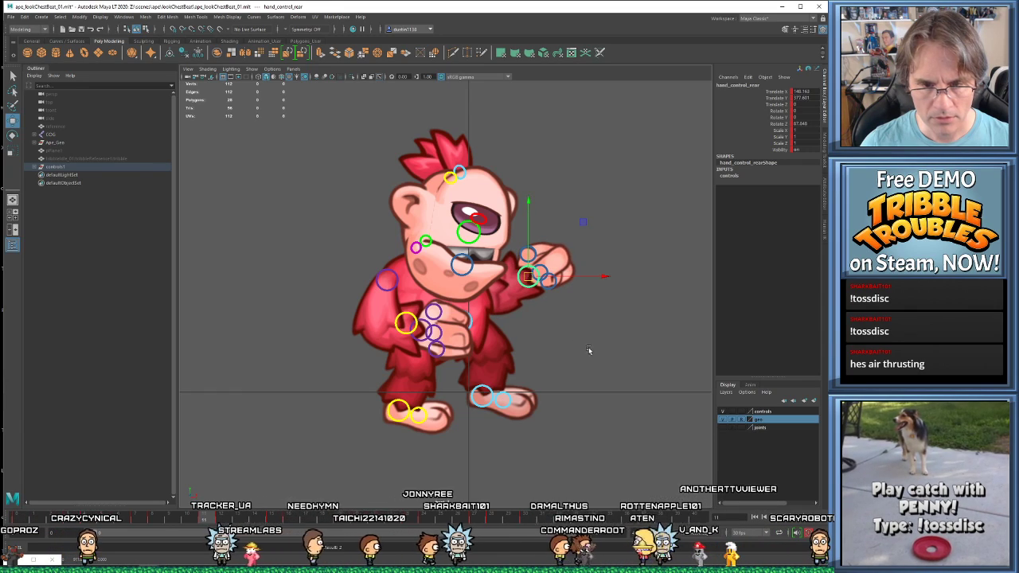
{"action": "key", "text": "e"}
{"action": "left_click_drag", "start_coordinate": [587, 345], "coordinate": [587, 316]}
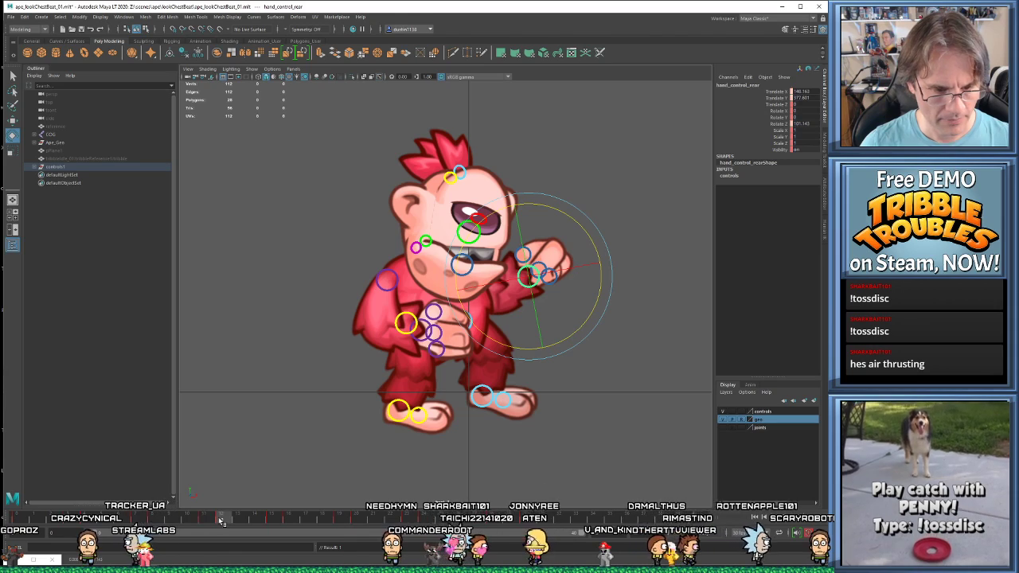
{"action": "left_click_drag", "start_coordinate": [223, 521], "coordinate": [223, 522]}
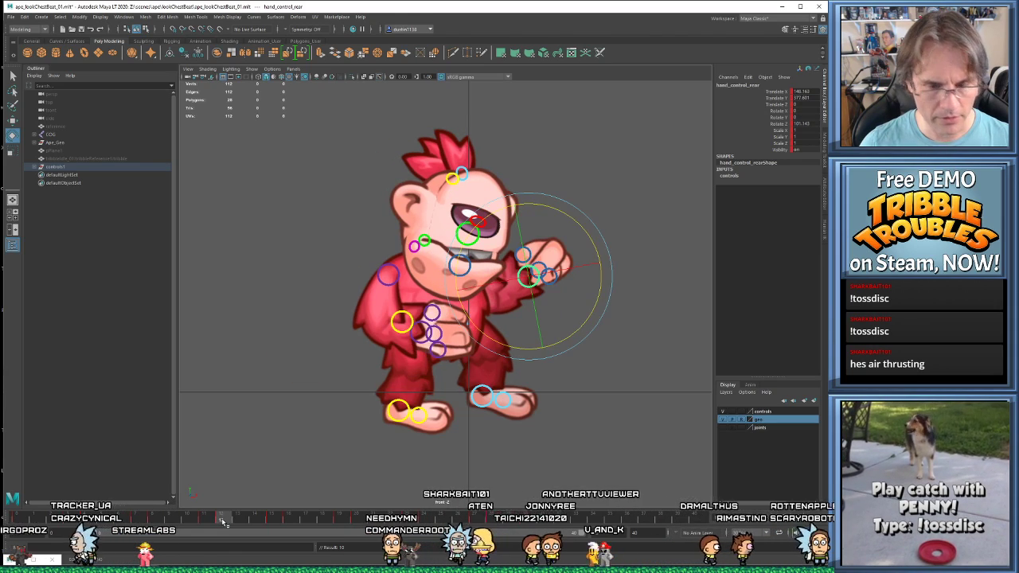
{"action": "key", "text": "alt+v"}
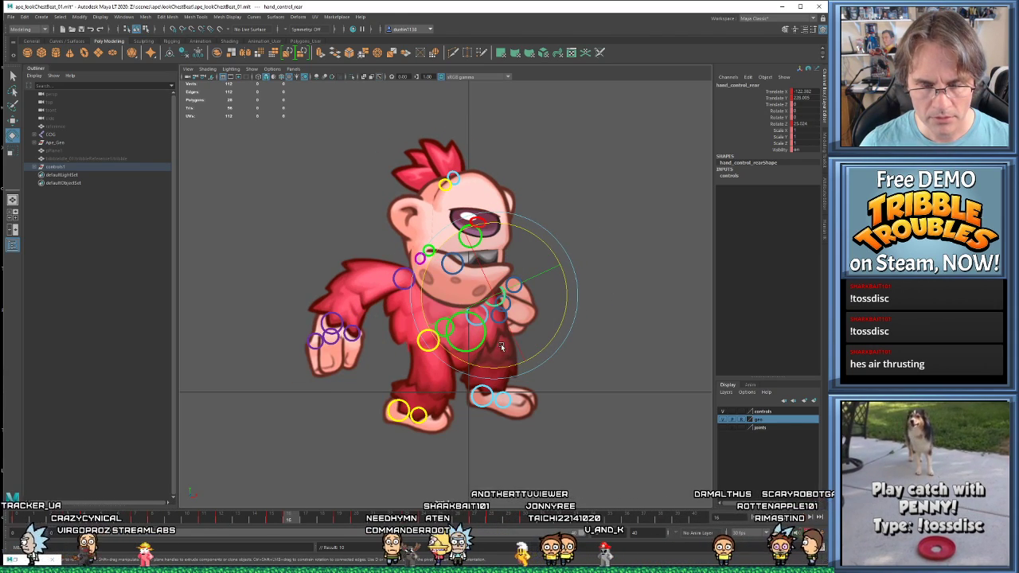
- At frame 19, move the rear hand control up and back toward the body, and rotate its fist slightly upward
{"action": "key", "text": "w"}
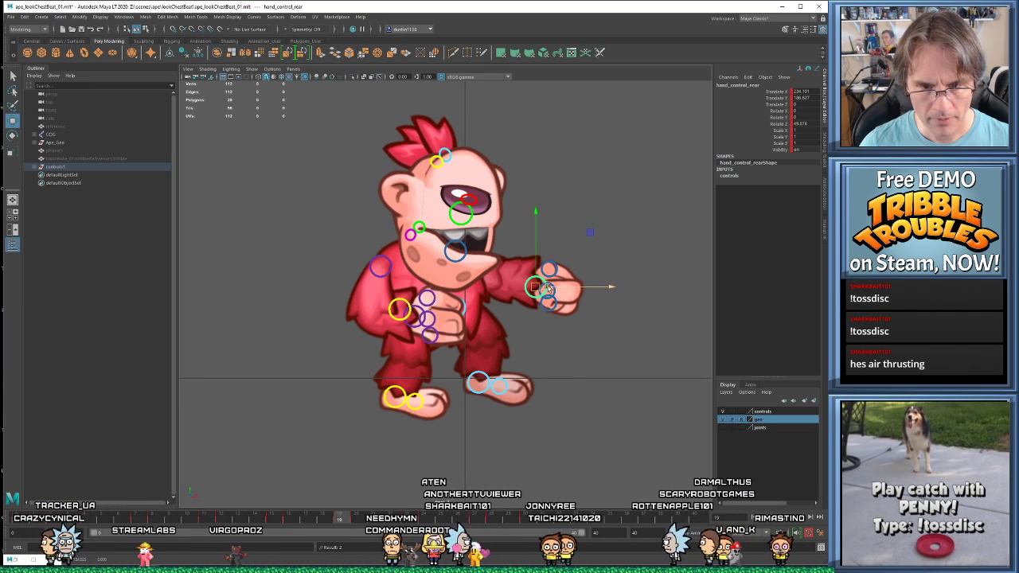
{"action": "key", "text": "e"}
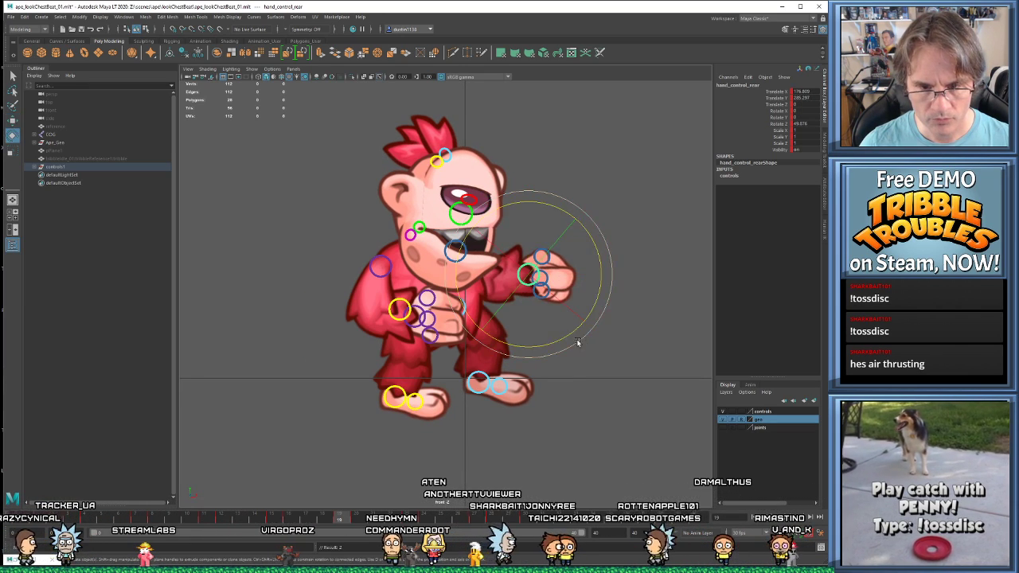
{"action": "left_click_drag", "start_coordinate": [578, 343], "coordinate": [596, 322]}
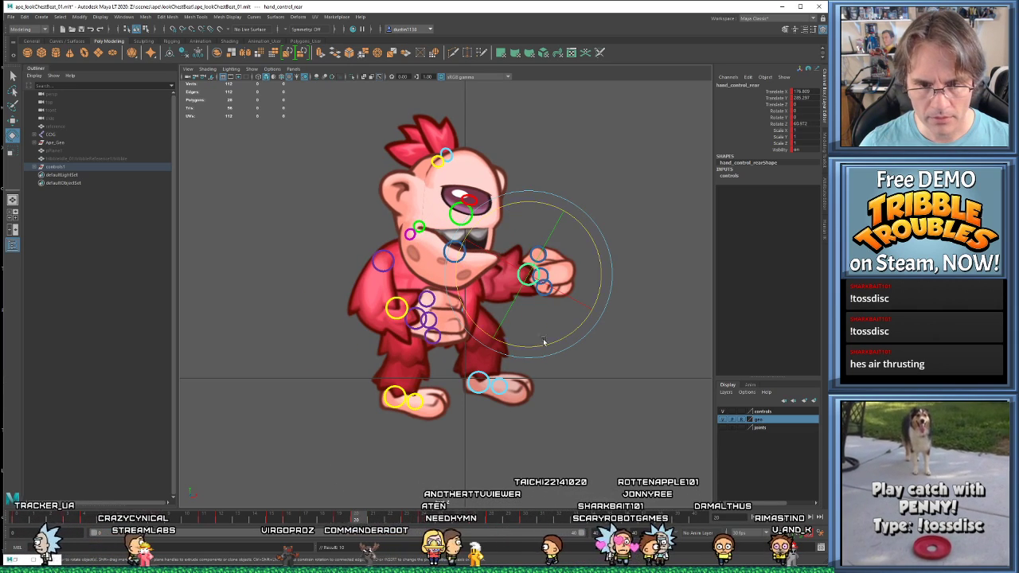
- At frame 27, move the rear hand control back and slightly down toward the body, and rotate its fingers slightly downward
{"action": "key", "text": "w"}
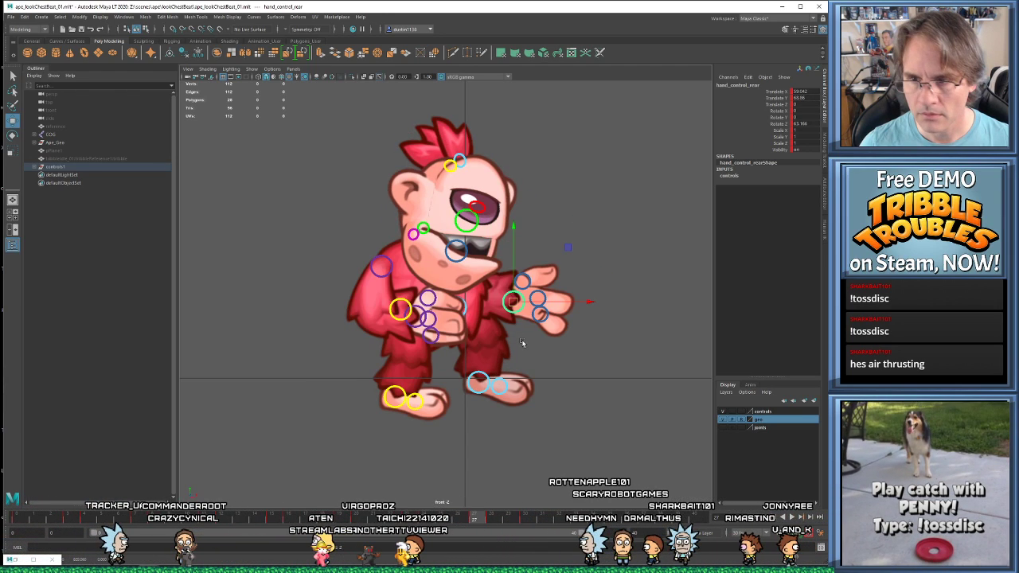
{"action": "left_click_drag", "start_coordinate": [512, 300], "coordinate": [496, 311]}
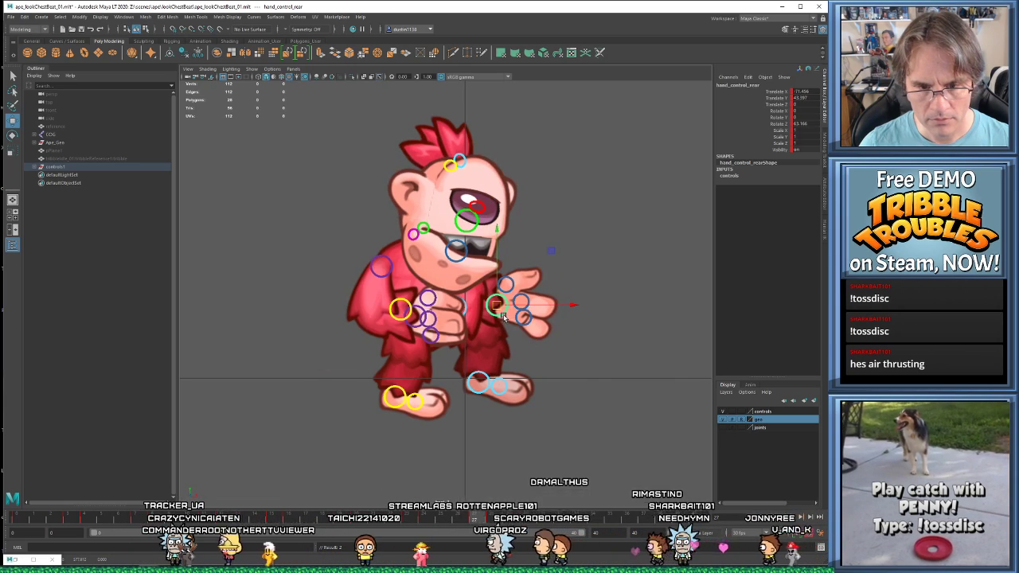
{"action": "key", "text": "e"}
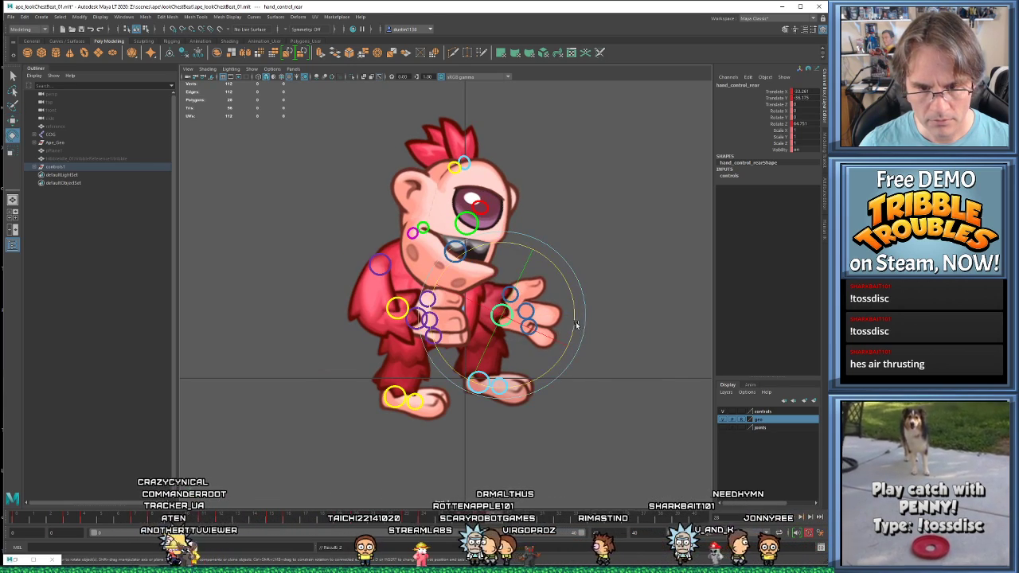
{"action": "left_click_drag", "start_coordinate": [576, 325], "coordinate": [563, 334]}
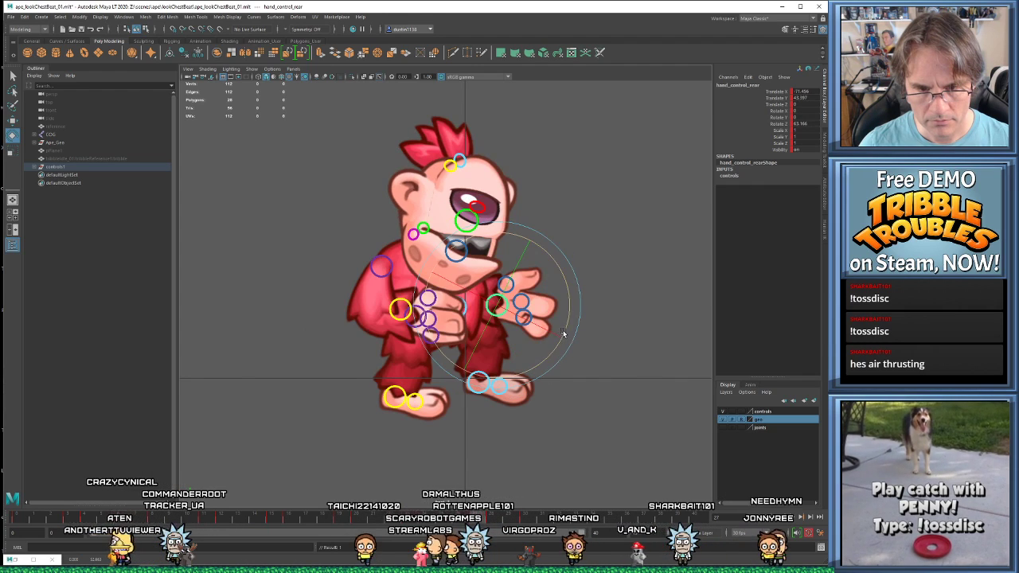
- At frame 28, rotate the rear hand's fingers further downward and move the hand slightly up and back
{"action": "key", "text": "alt+period"}
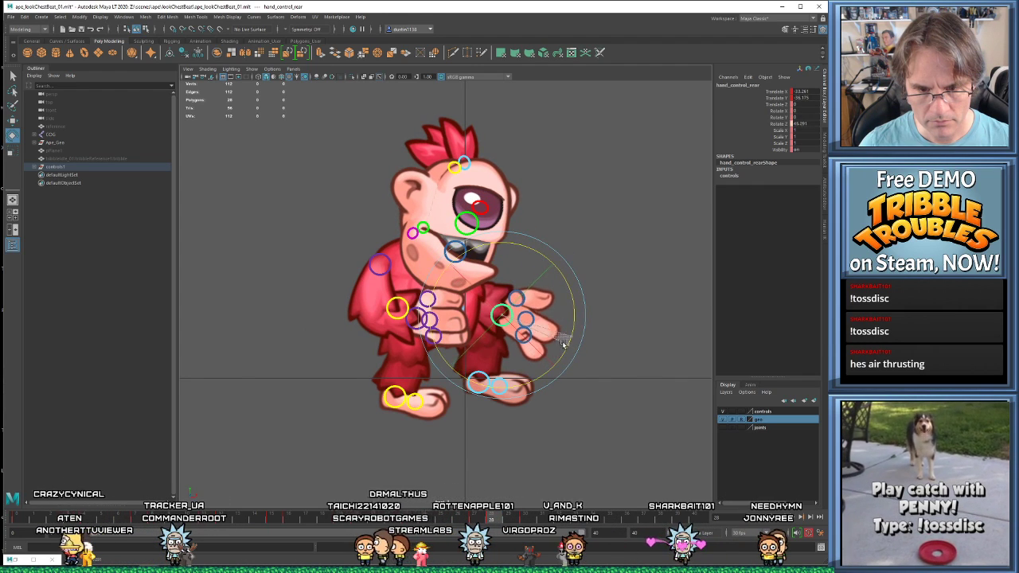
{"action": "key", "text": "w"}
{"action": "key", "text": "alt+period"}
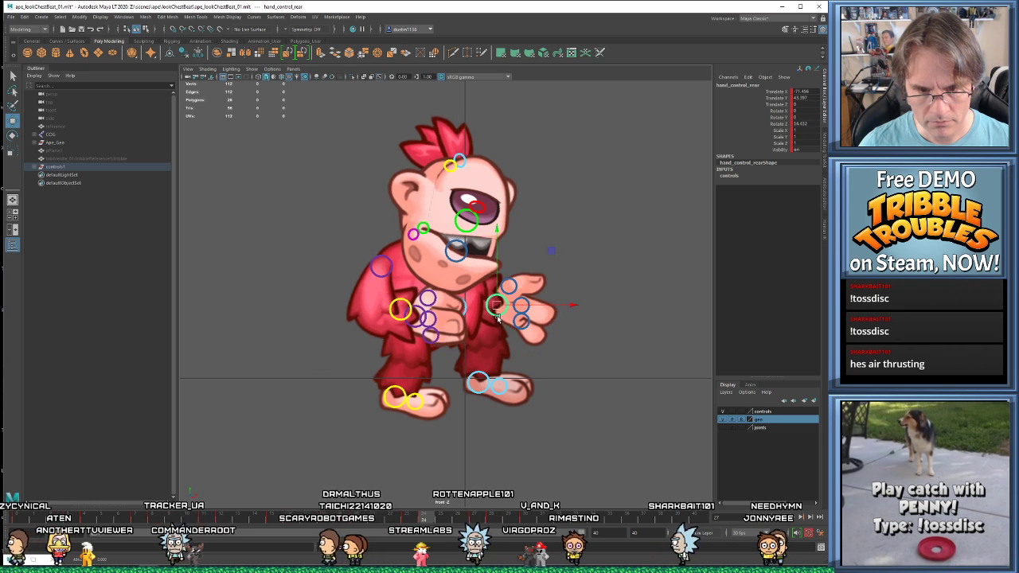
{"action": "key", "text": "alt+period"}
{"action": "key", "text": "alt+comma"}
{"action": "key", "text": "alt+comma"}
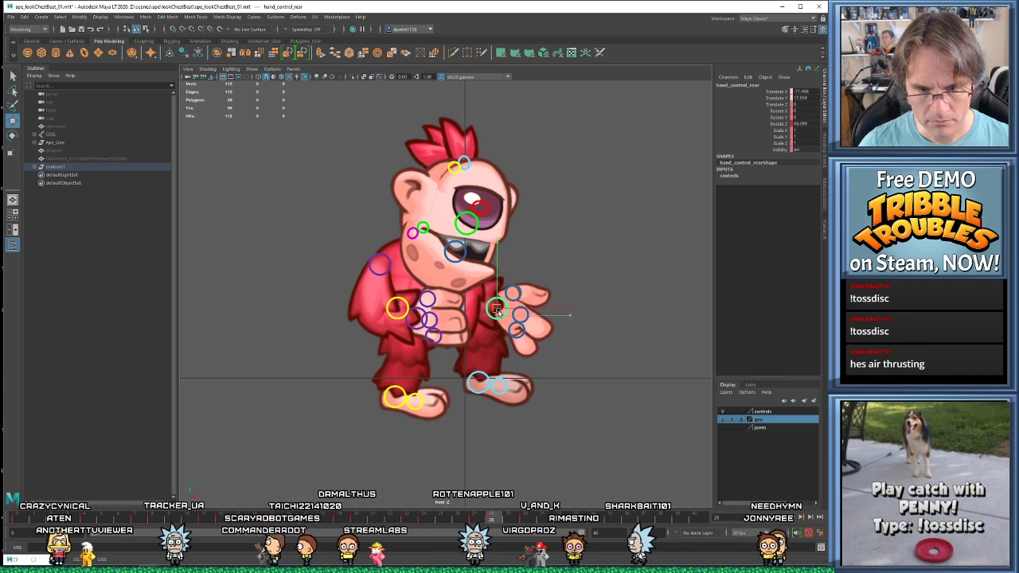
- At frame 30, move the rear hand down and back toward the body, rotate its fingers downward, and play the animation
{"action": "key", "text": "alt+period"}
{"action": "key", "text": "alt+period"}
{"action": "key", "text": "alt+period"}
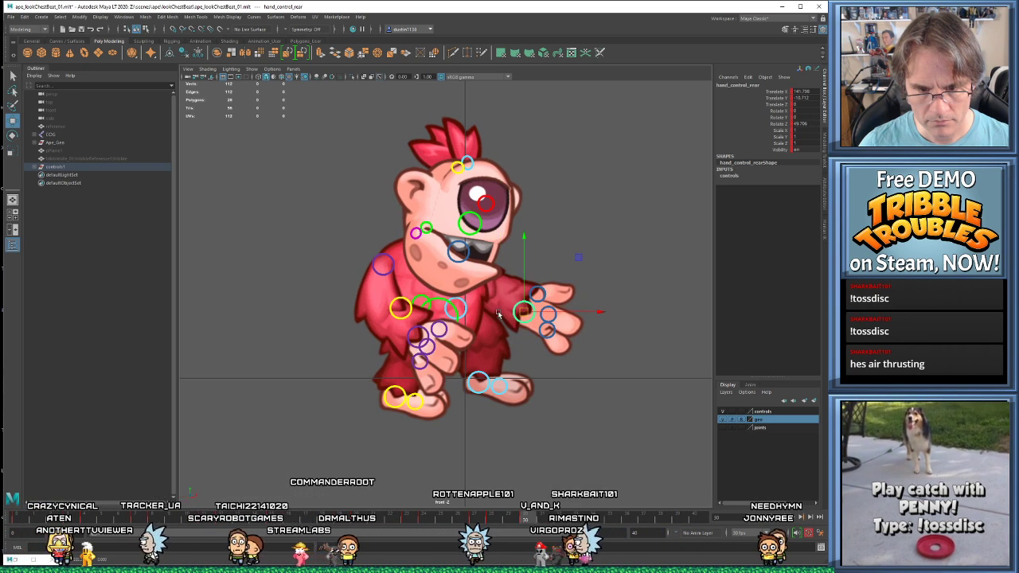
{"action": "key", "text": "alt+period"}
{"action": "key", "text": "e"}
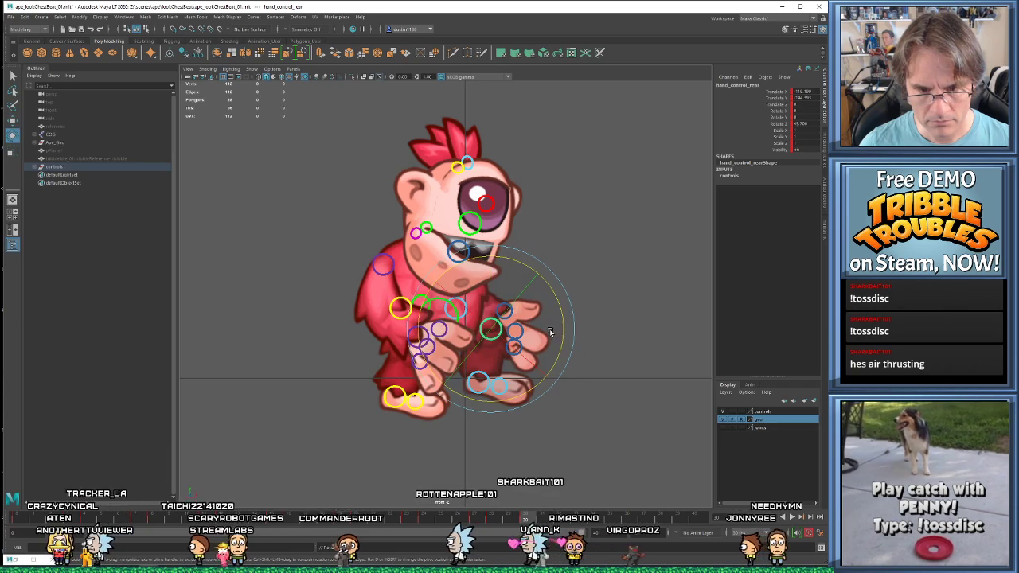
{"action": "key", "text": "alt+period"}
{"action": "key", "text": "alt+v"}
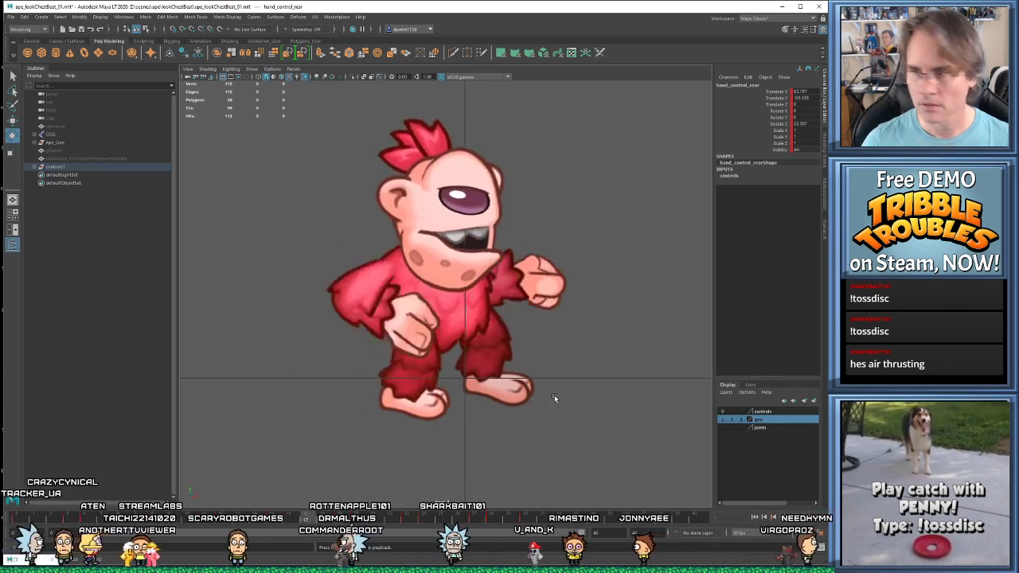
{"action": "key", "text": "alt+v"}
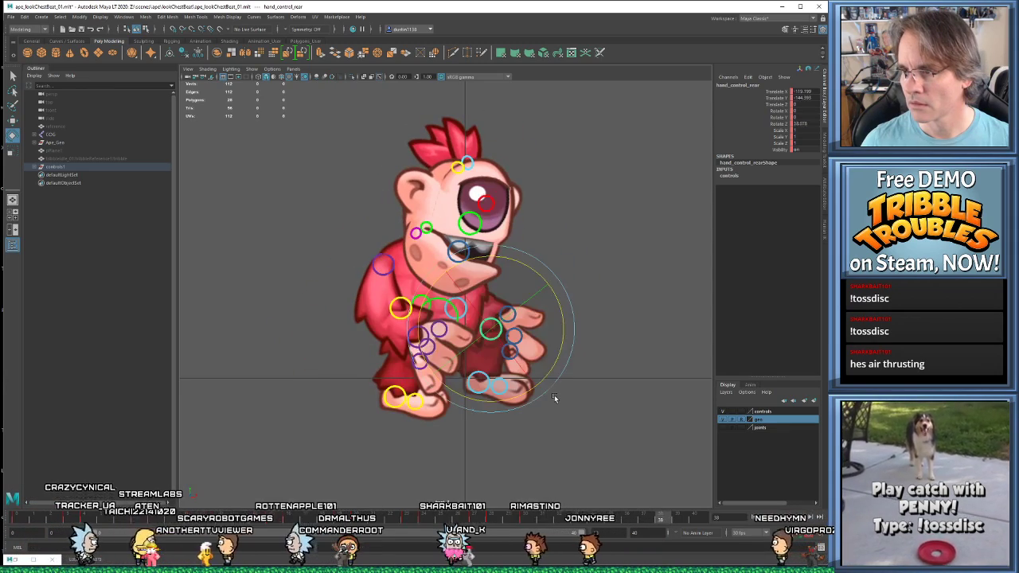
- Shift the rear hand control further back toward the body at frame 28, and slightly back at frame 27
{"action": "key", "text": "comma"}
{"action": "key", "text": "w"}
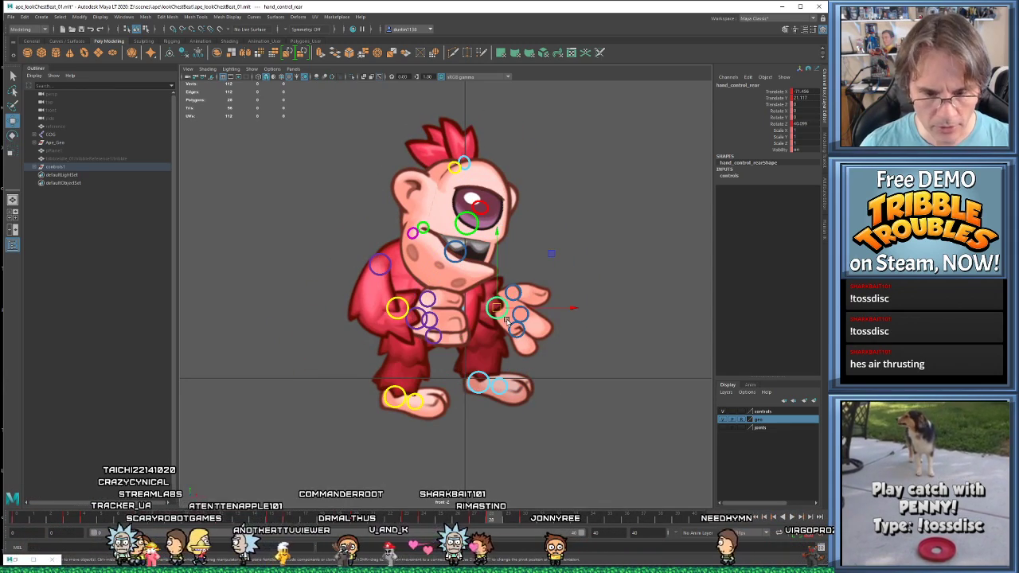
{"action": "key", "text": "comma"}
{"action": "key", "text": "period"}
{"action": "left_click_drag", "start_coordinate": [501, 317], "coordinate": [487, 310]}
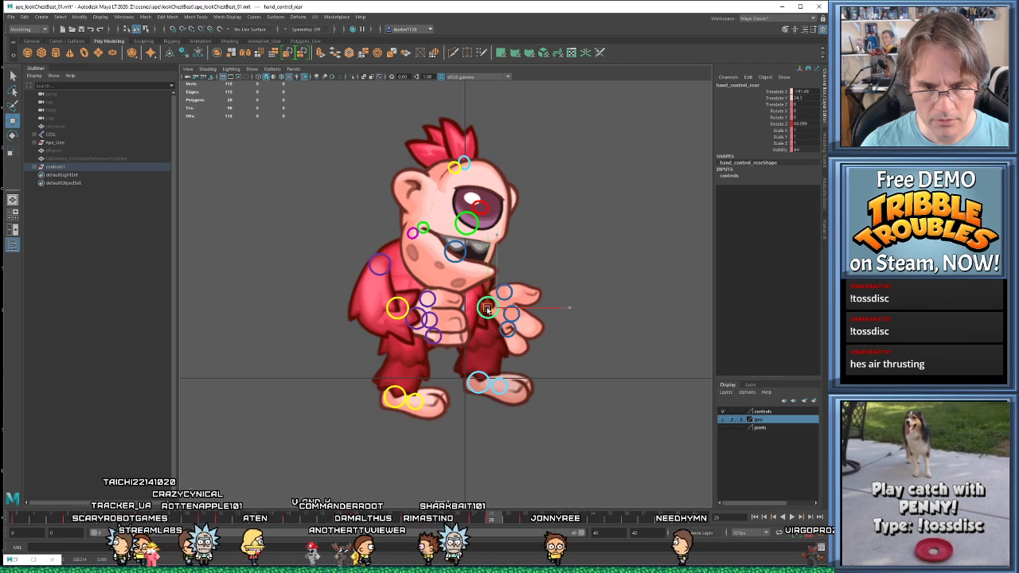
{"action": "key", "text": "period"}
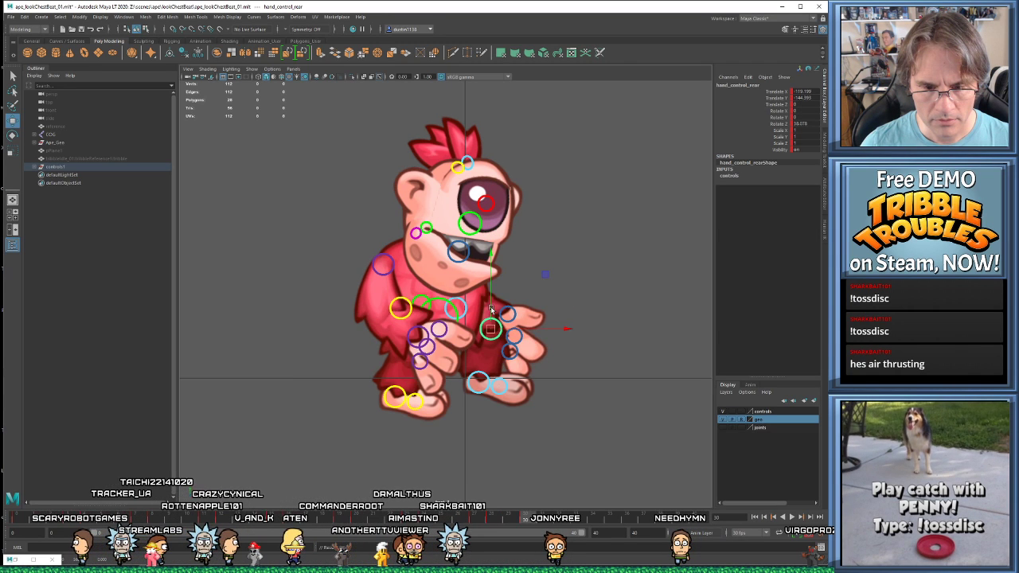
{"action": "key", "text": "comma"}
{"action": "key", "text": "period"}
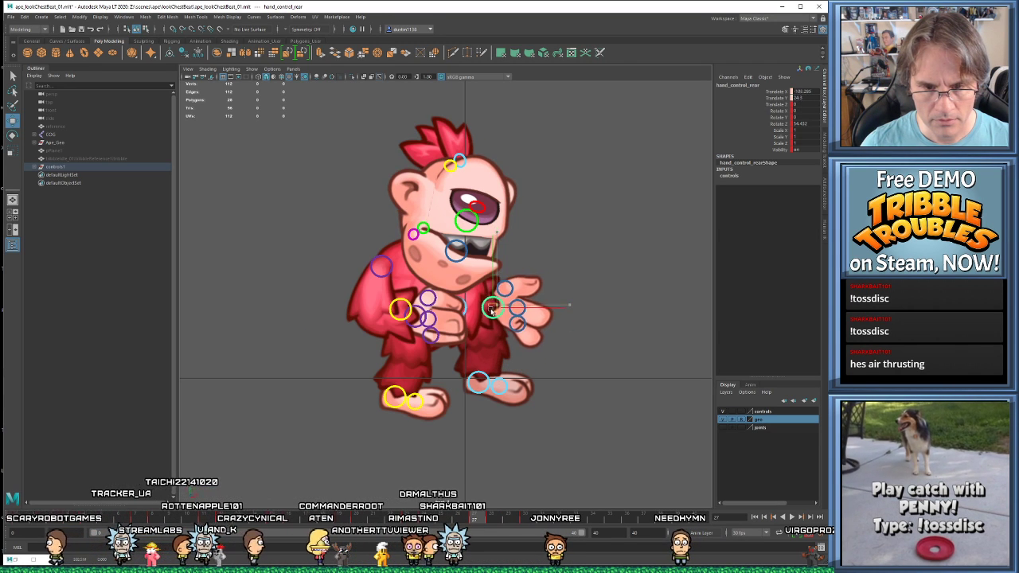
{"action": "key", "text": "comma"}
- At frame 30, move the rear hand control further back behind the front hand and play the animation
{"action": "key", "text": "period"}
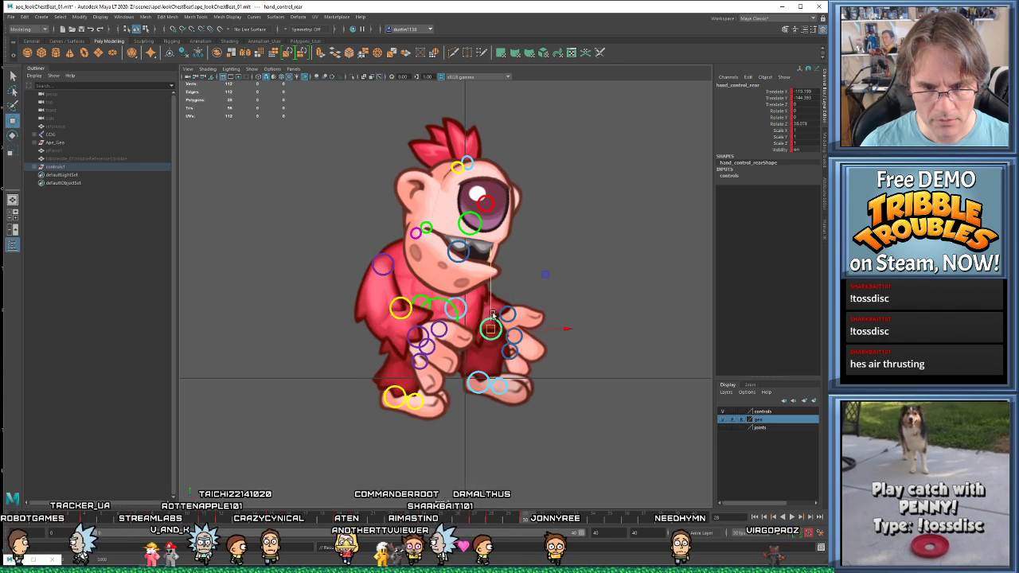
{"action": "left_click_drag", "start_coordinate": [493, 329], "coordinate": [469, 330]}
{"action": "key", "text": "period"}
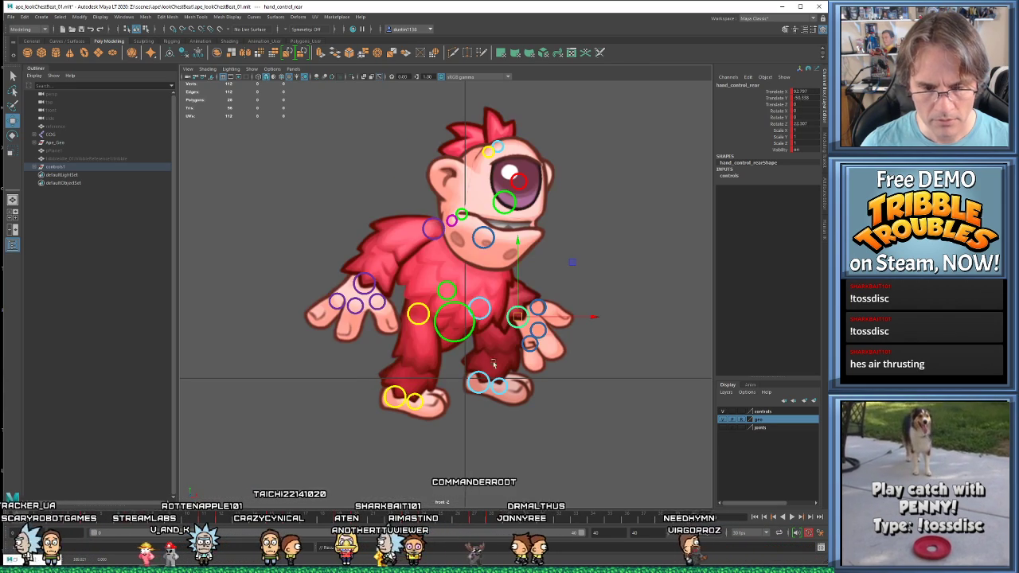
{"action": "key", "text": "alt+v"}
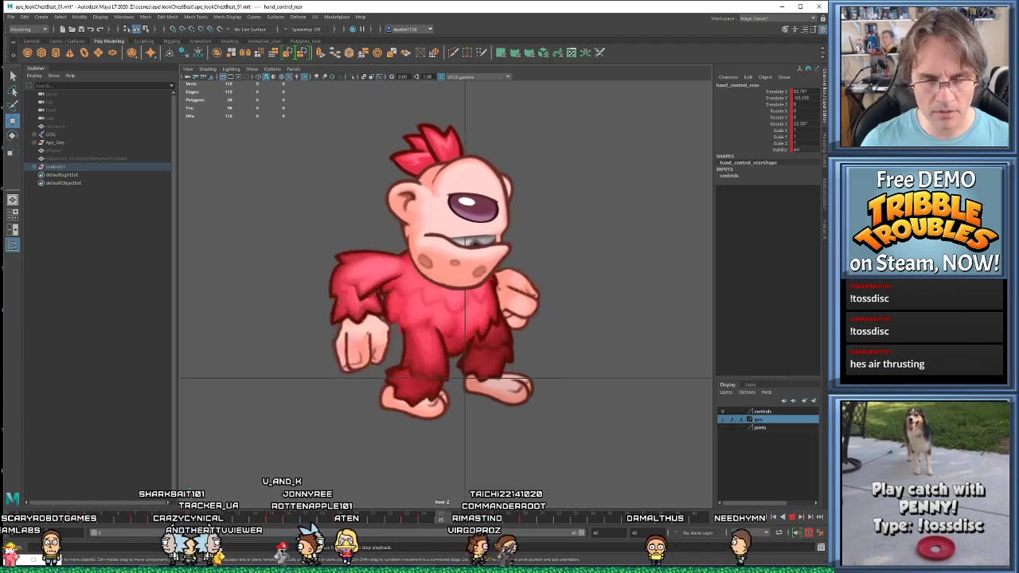
{"action": "key", "text": "Escape"}
{"action": "key", "text": "alt+v"}
{"action": "key", "text": "alt+v"}
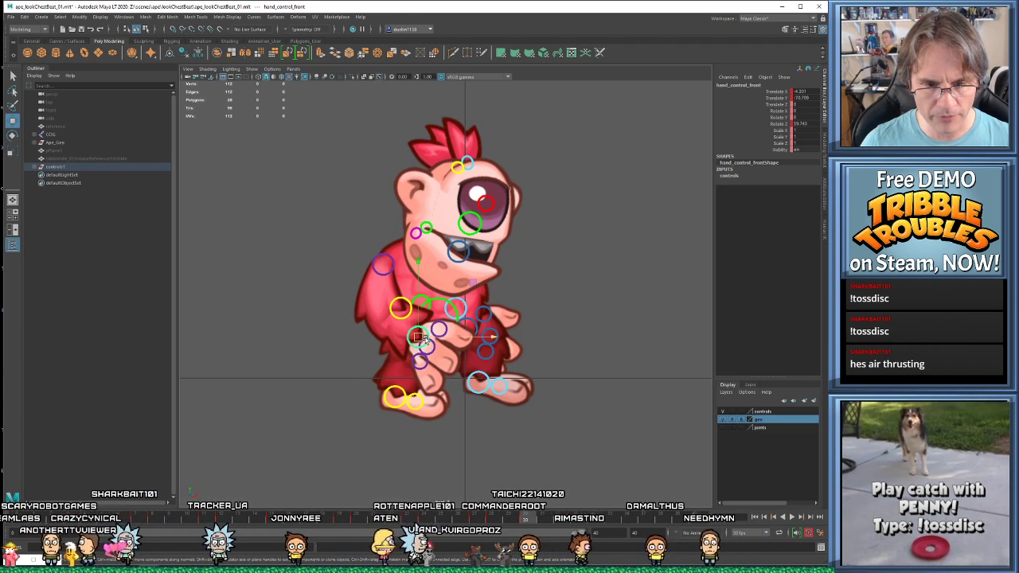
- At frame 30, nudge the front hand control forward and slightly up, rotate its fingers upward, and play the animation
{"action": "left_click_drag", "start_coordinate": [422, 339], "coordinate": [446, 330]}
{"action": "key", "text": "e"}
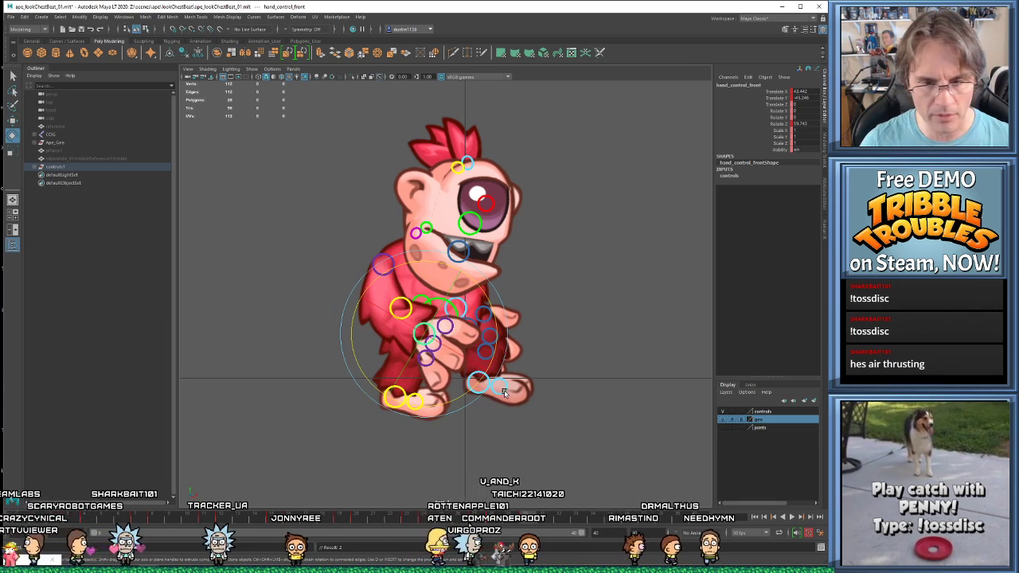
{"action": "left_click_drag", "start_coordinate": [504, 393], "coordinate": [499, 334]}
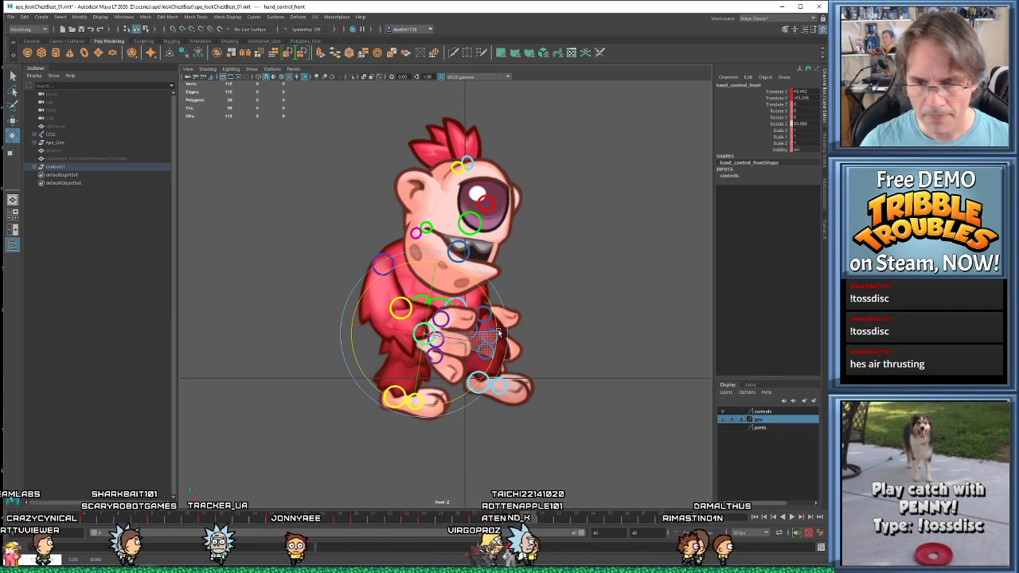
{"action": "key", "text": "alt+v"}
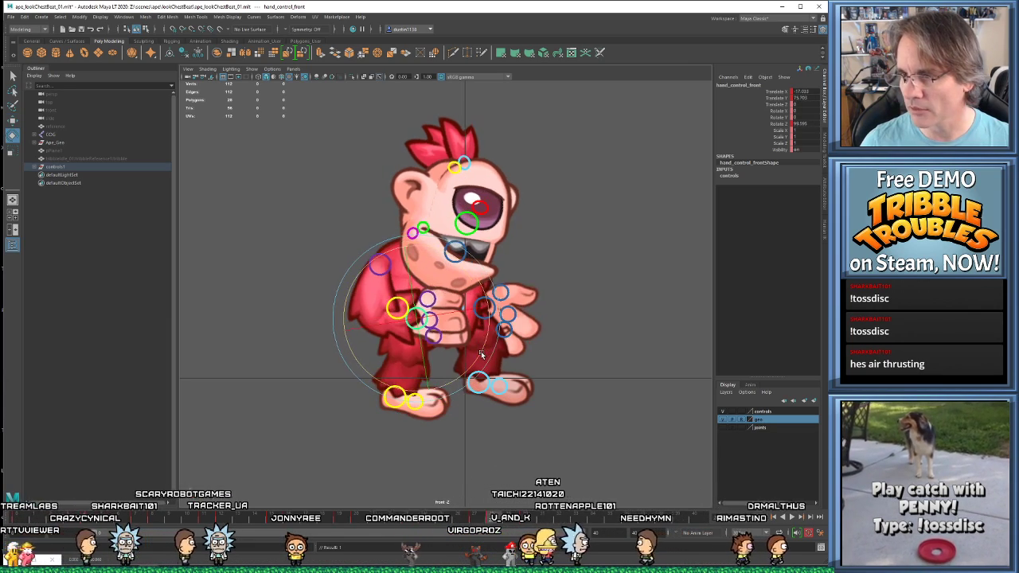
{"action": "key", "text": "period"}
{"action": "key", "text": "alt+v"}
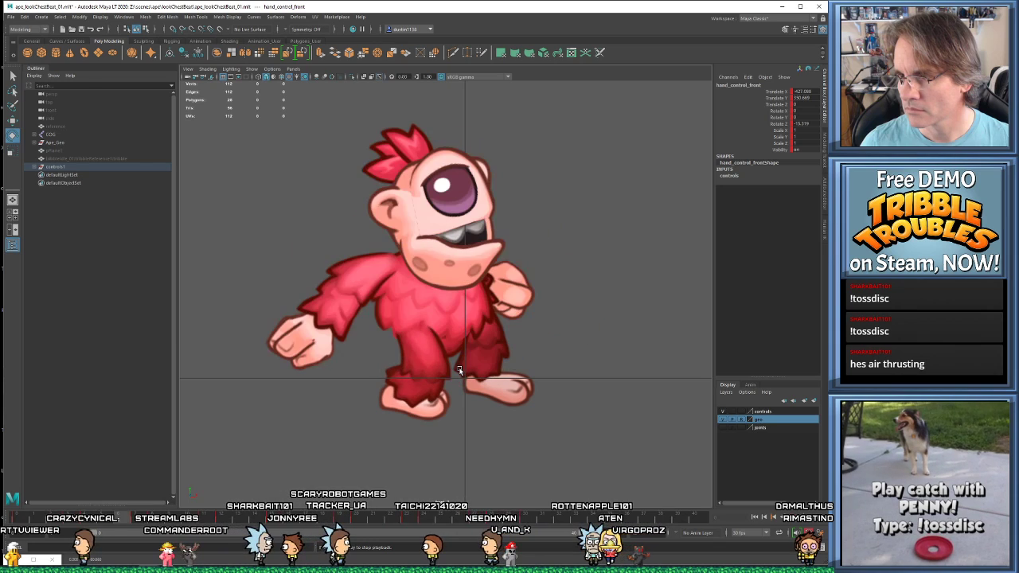
{"action": "key", "text": "Escape"}
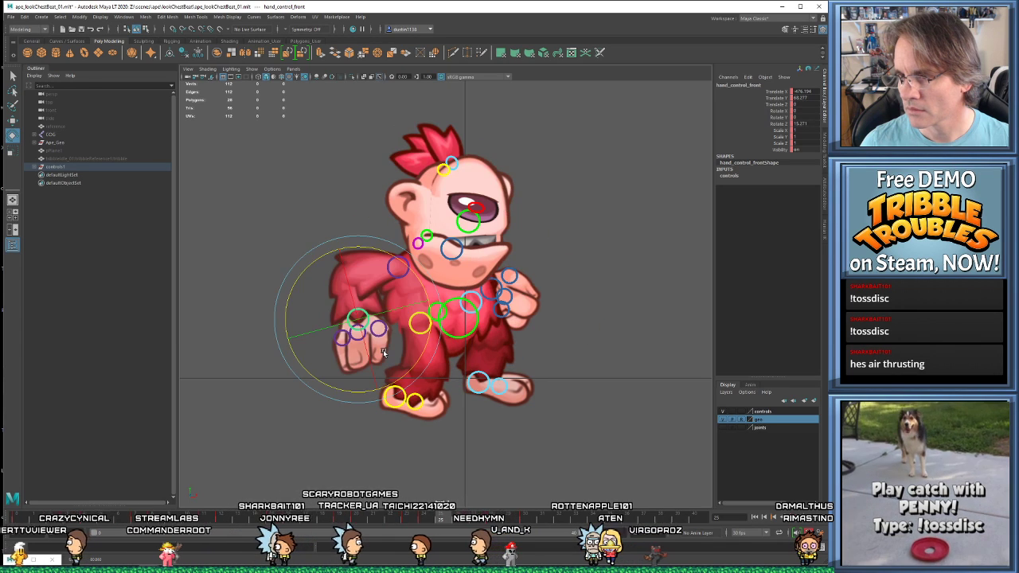
- Play the animation and scrub the timeline to examine the motion of the ape's arms, head, jaw and hair
{"action": "key", "text": "alt+shift+v"}
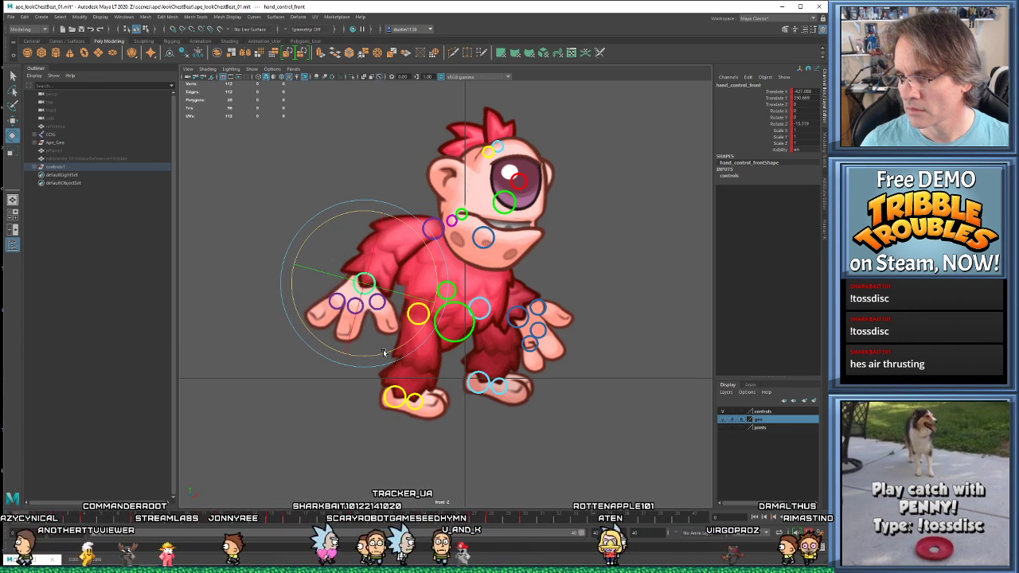
{"action": "key", "text": "alt+v"}
{"action": "key", "text": "Escape"}
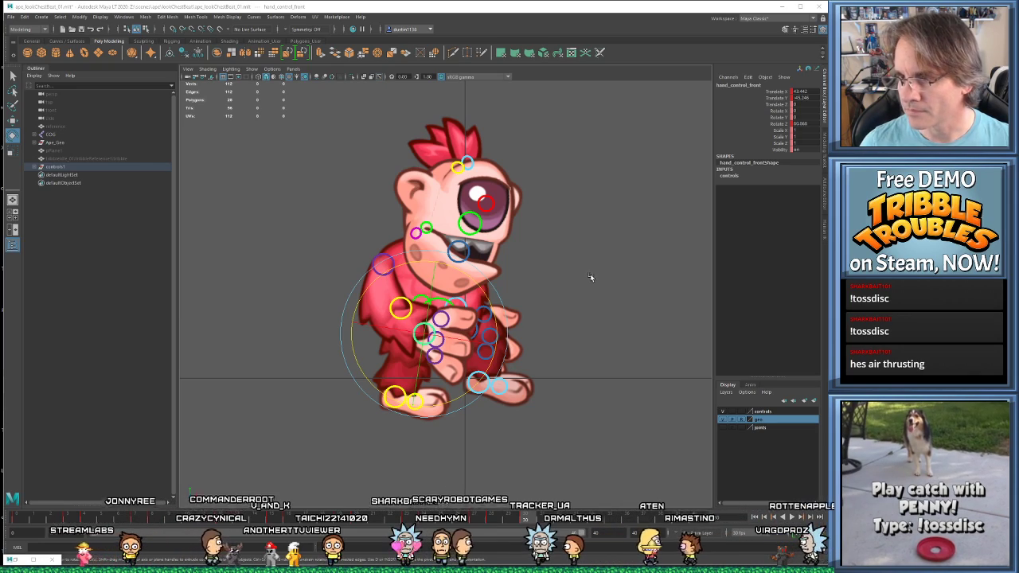
{"action": "key", "text": "alt+v"}
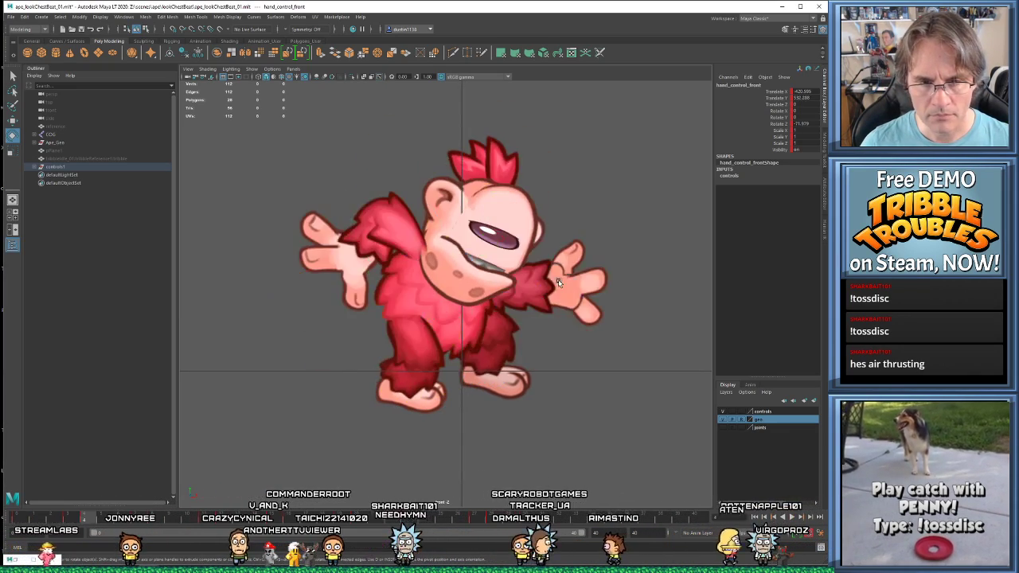
{"action": "key", "text": "alt+v"}
{"action": "key", "text": "alt+shift+v"}
{"action": "middle_click_drag", "start_coordinate": [538, 235], "coordinate": [507, 288], "text": "alt"}
{"action": "left_click", "coordinate": [430, 262]}
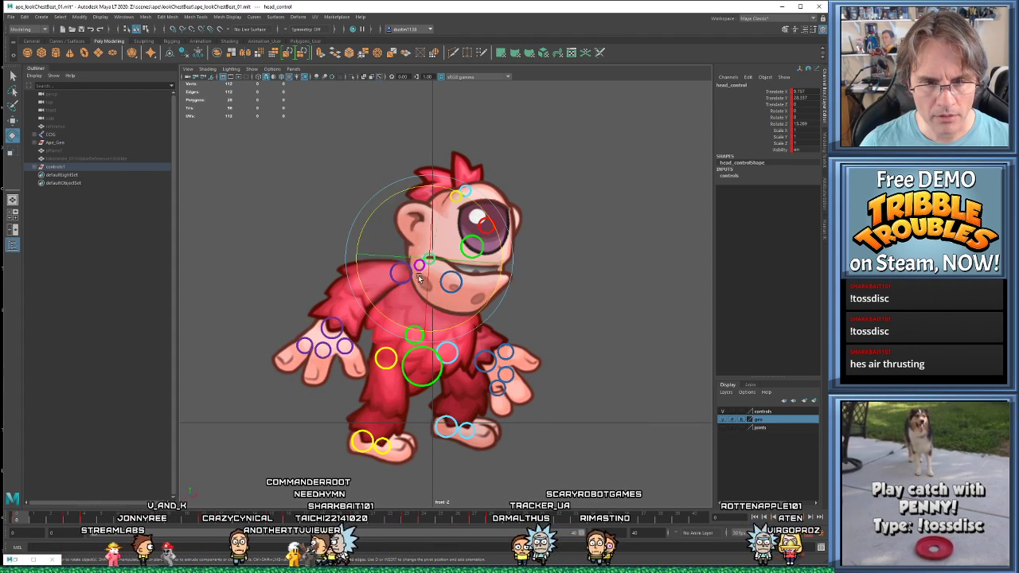
{"action": "key", "text": "w"}
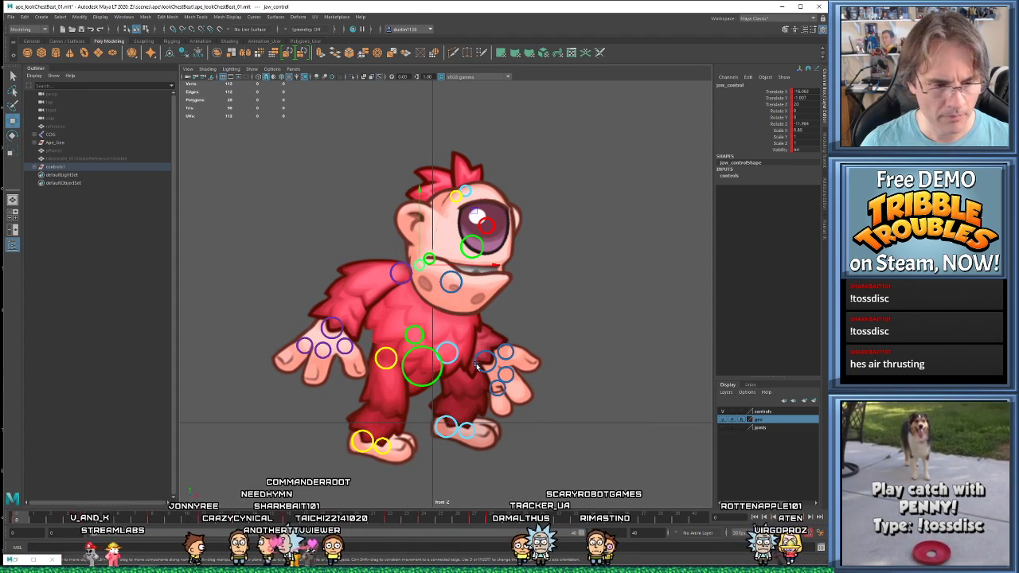
{"action": "key", "text": "alt+v"}
{"action": "key", "text": "alt+v"}
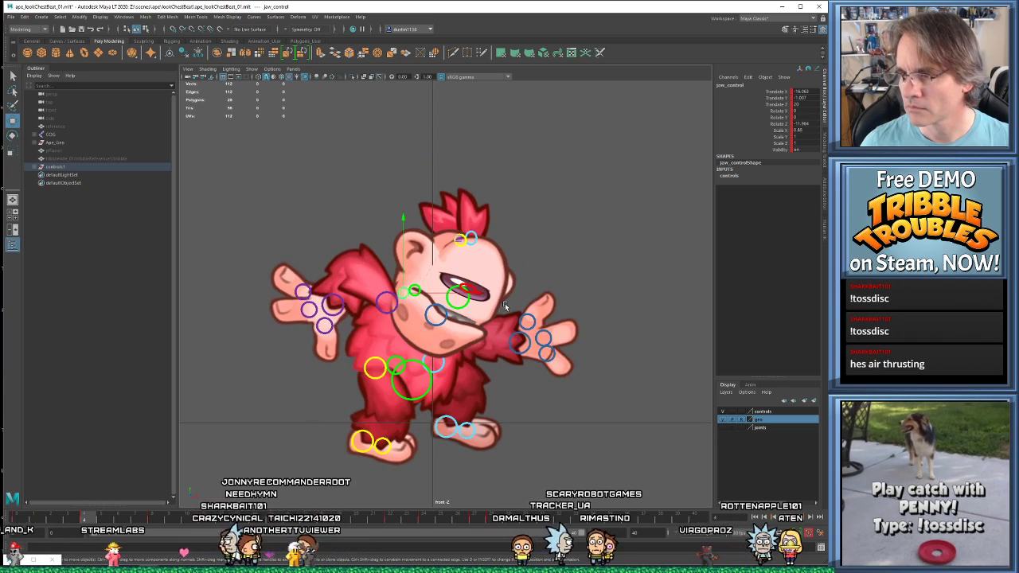
{"action": "key", "text": "alt+v"}
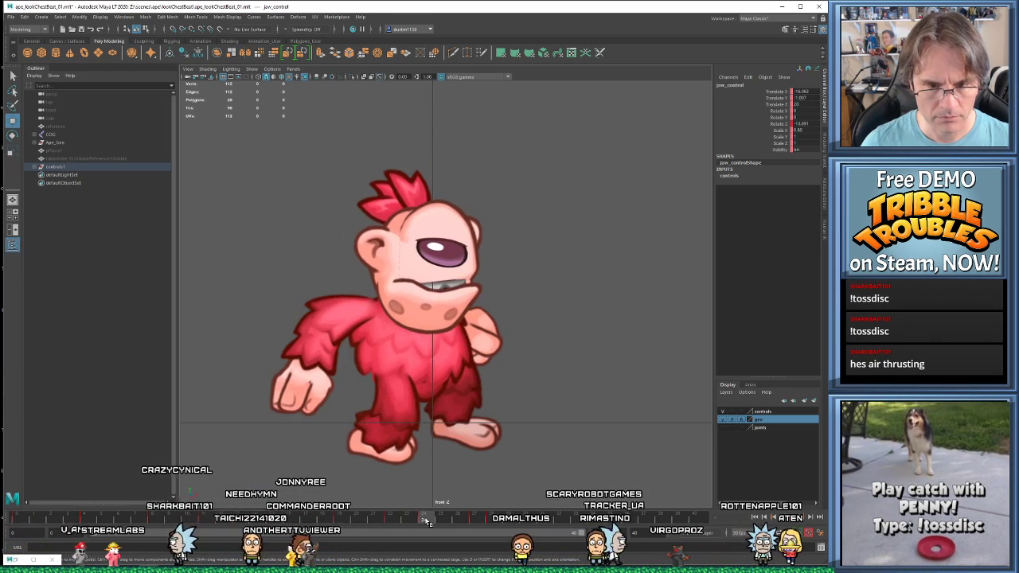
{"action": "key", "text": "alt+v"}
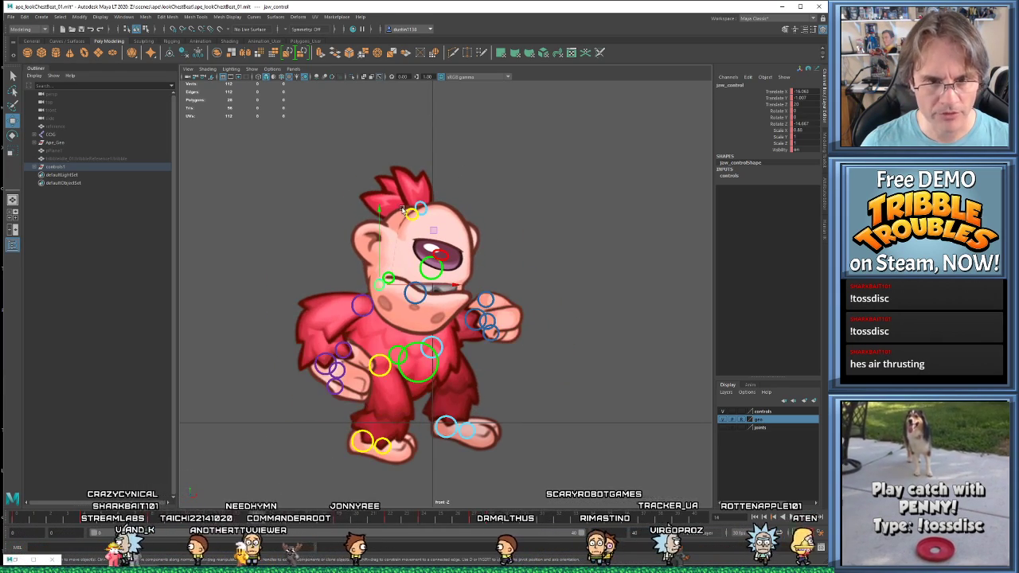
- Select both hair controls and check the early keys, and rotate only the rear hair control forward around frame 4
{"action": "left_click_drag", "start_coordinate": [414, 205], "coordinate": [423, 215]}
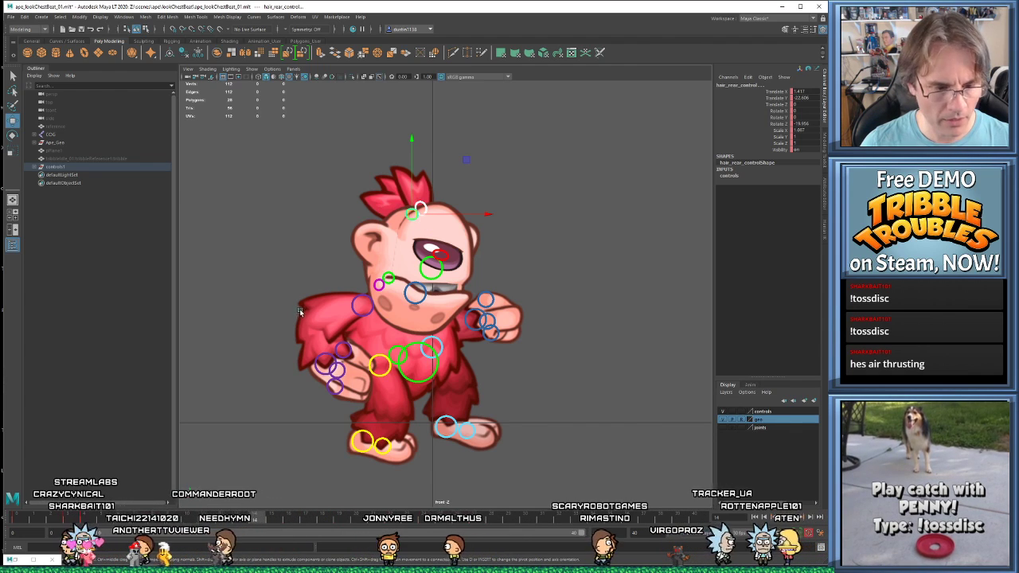
{"action": "key", "text": "comma"}
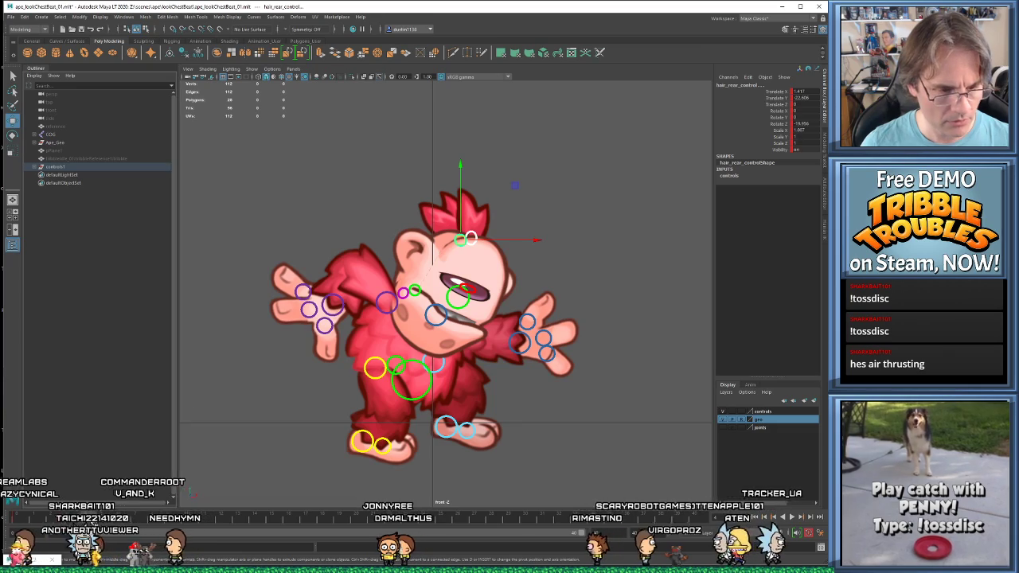
{"action": "key", "text": "comma"}
{"action": "key", "text": "comma"}
{"action": "key", "text": "period"}
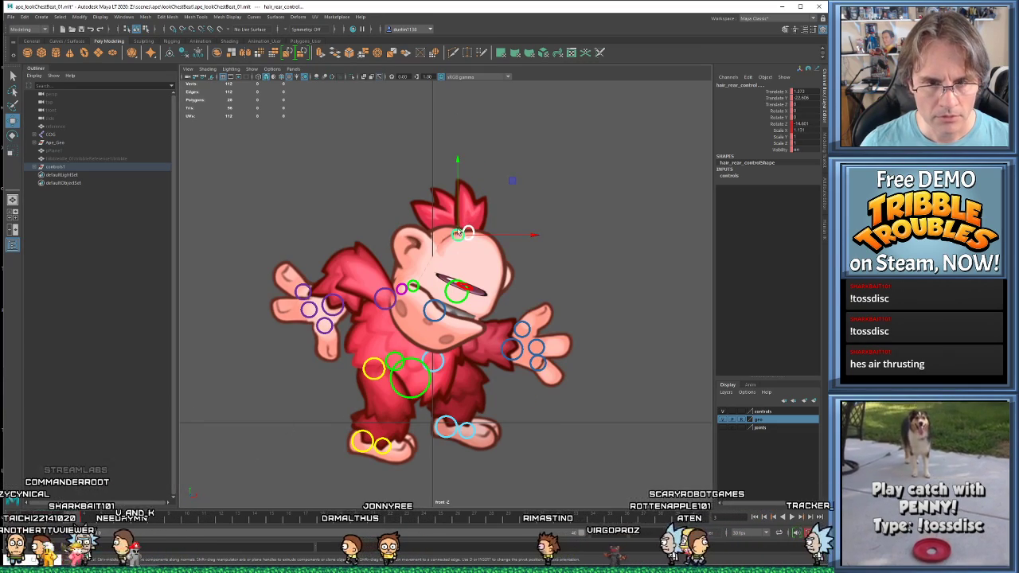
{"action": "left_click", "coordinate": [459, 232]}
{"action": "key", "text": "e"}
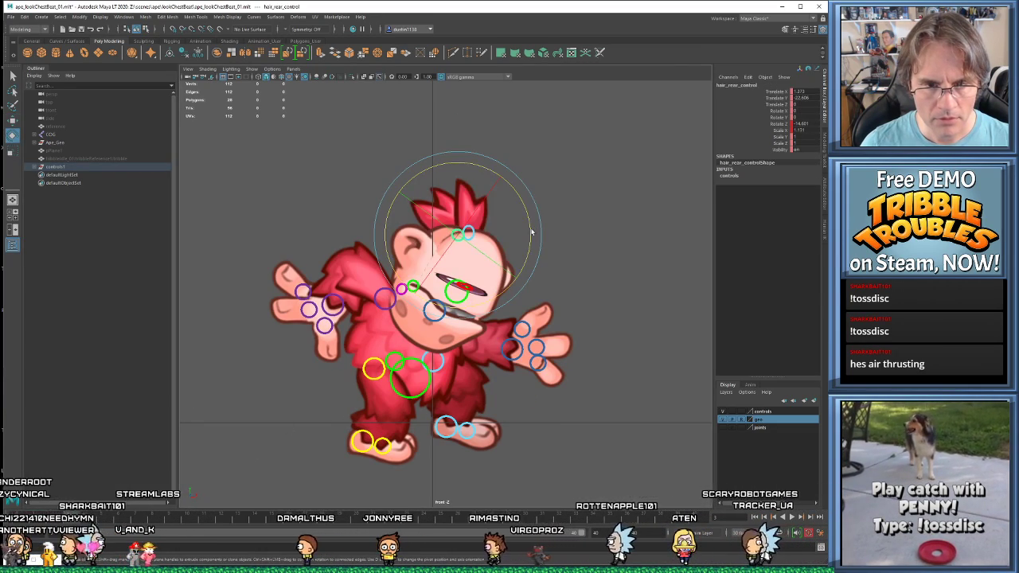
{"action": "left_click_drag", "start_coordinate": [532, 232], "coordinate": [522, 278]}
{"action": "key", "text": "period"}
{"action": "key", "text": "w"}
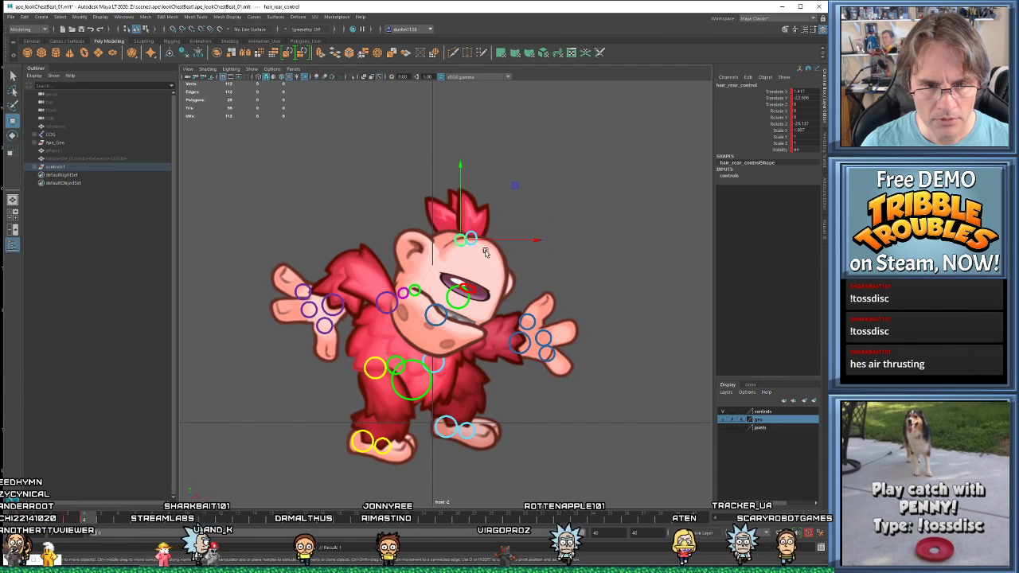
- Select both hair controls and rotate them forward around frame 8, so the hair lags behind the backward head swing
{"action": "key", "text": "period"}
{"action": "key", "text": "period"}
{"action": "key", "text": "period"}
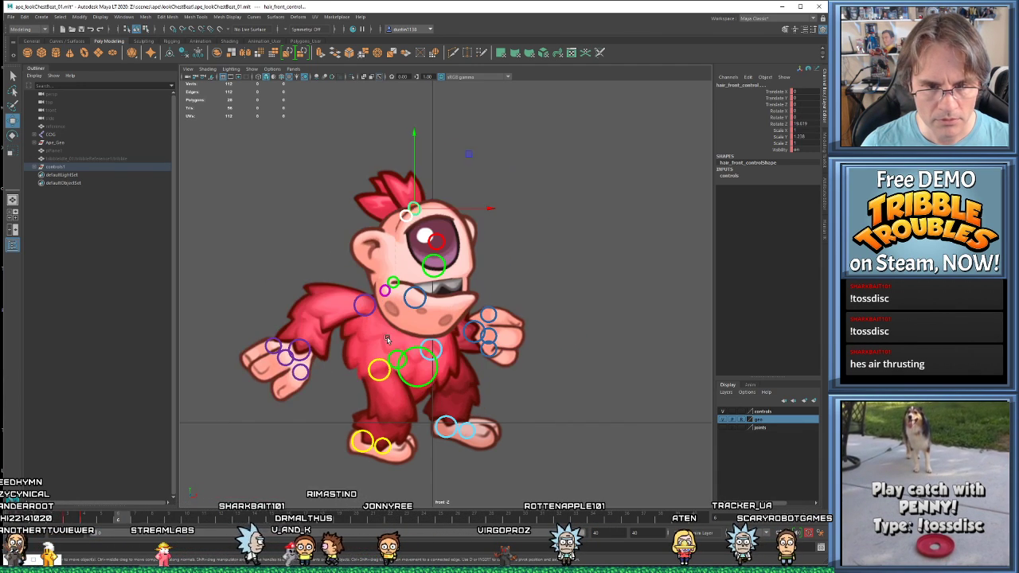
{"action": "key", "text": "period"}
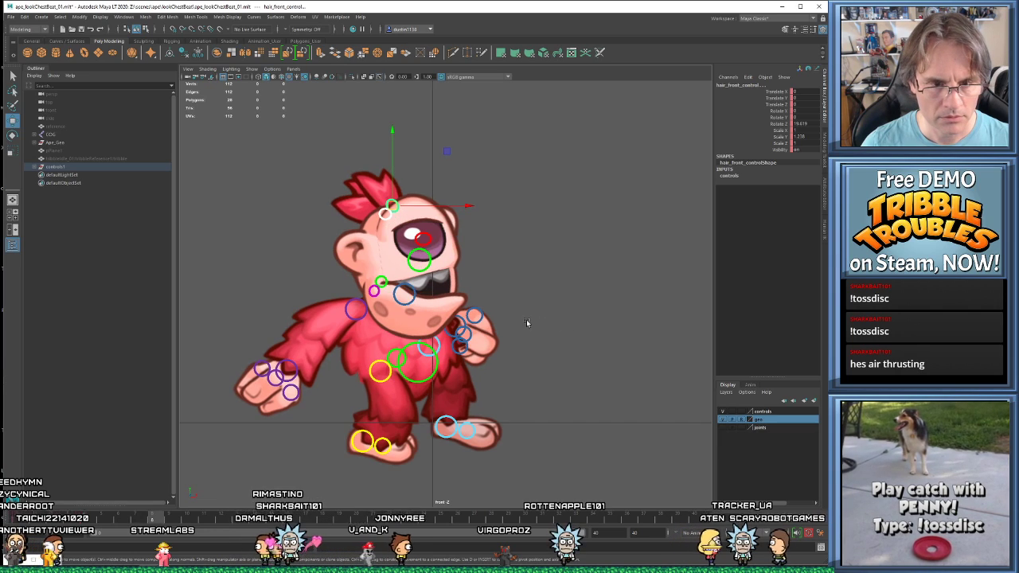
{"action": "key", "text": "comma"}
{"action": "key", "text": "e"}
{"action": "left_click_drag", "start_coordinate": [464, 236], "coordinate": [440, 255]}
- At frame 12, rotate both hair controls backward so the hair tilts toward the back of the head
{"action": "key", "text": "alt+period"}
{"action": "key", "text": "alt+period"}
{"action": "key", "text": "alt+period"}
{"action": "key", "text": "alt+period"}
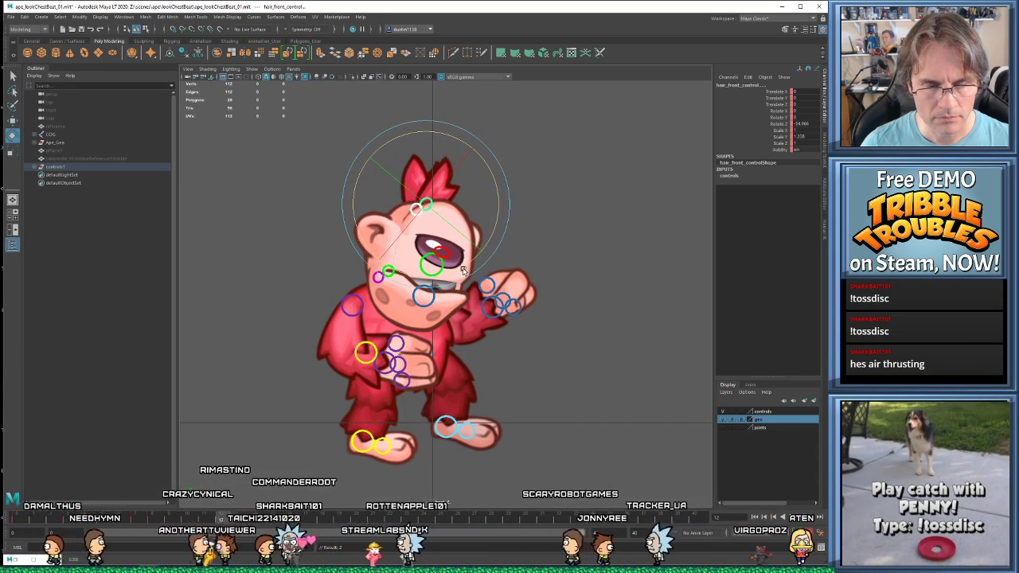
{"action": "left_click_drag", "start_coordinate": [463, 270], "coordinate": [549, 215]}
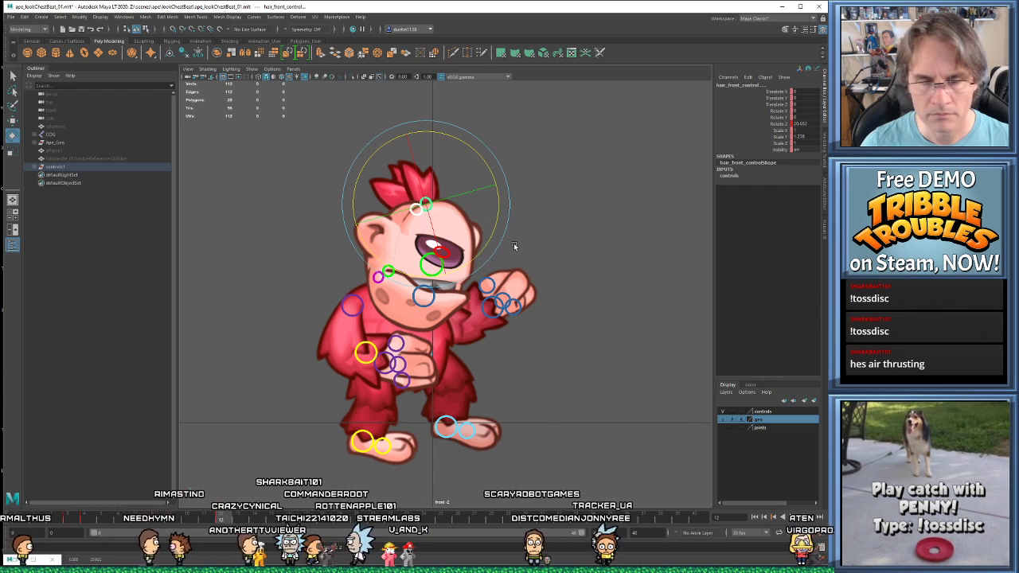
- At frame 13, rotate both hair controls slightly forward and step back and forth through the neighbouring frames to check the swing
{"action": "key", "text": "alt+period"}
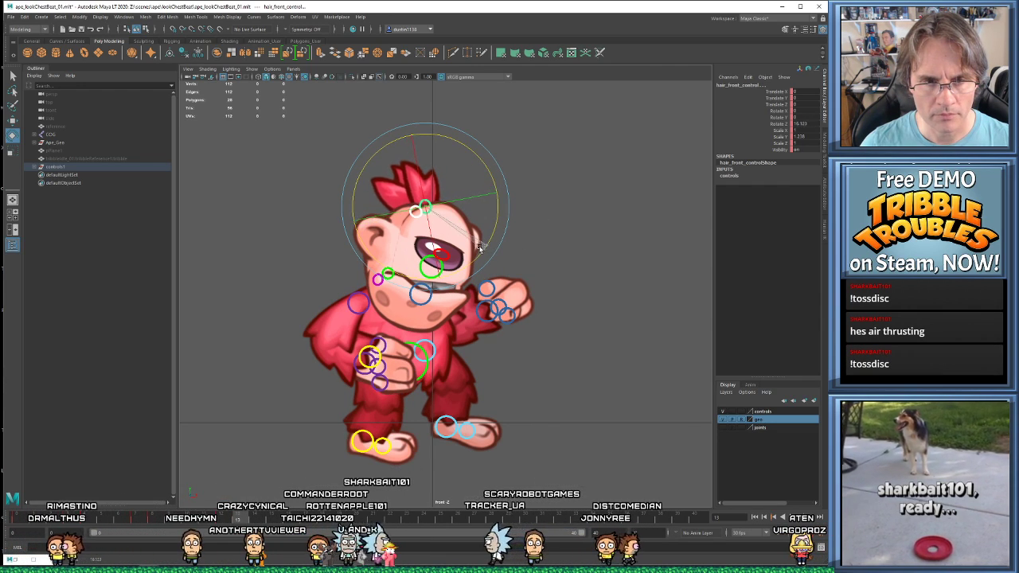
{"action": "key", "text": "alt+comma"}
{"action": "key", "text": "alt+comma"}
{"action": "key", "text": "alt+comma"}
{"action": "key", "text": "alt+comma"}
{"action": "key", "text": "alt+comma"}
{"action": "key", "text": "alt+period"}
{"action": "key", "text": "alt+period"}
{"action": "key", "text": "alt+period"}
{"action": "key", "text": "alt+period"}
{"action": "key", "text": "alt+period"}
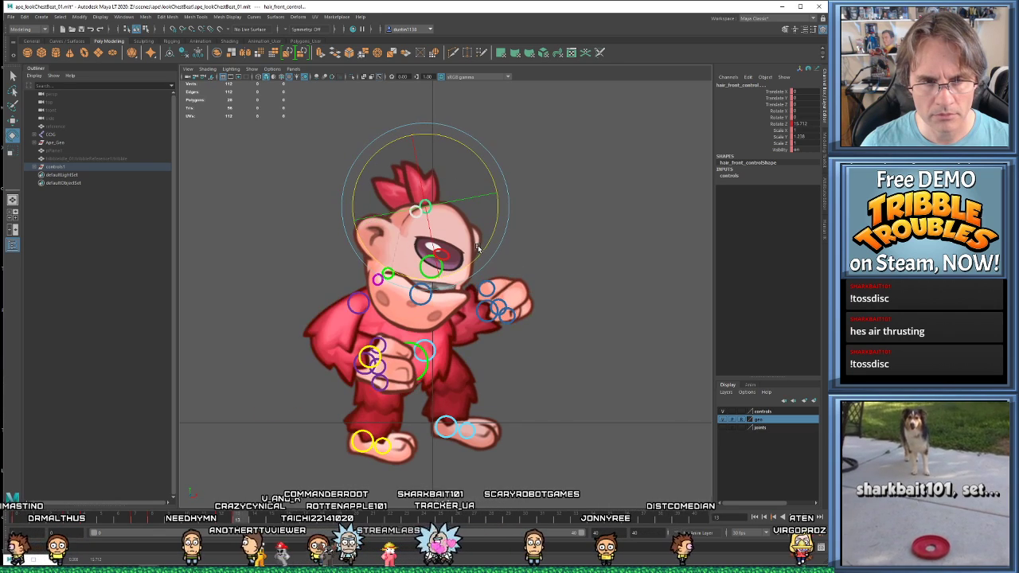
- Rotate both hair controls forward at frame 16, and slightly further forward at frame 17
{"action": "key", "text": "alt+period"}
{"action": "key", "text": "alt+period"}
{"action": "key", "text": "alt+period"}
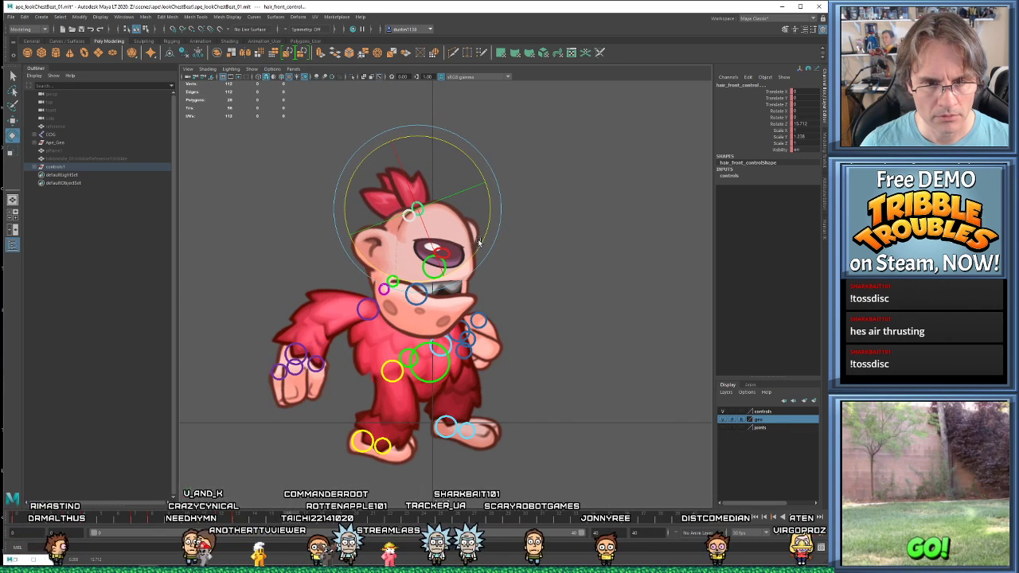
{"action": "left_click_drag", "start_coordinate": [482, 243], "coordinate": [458, 253]}
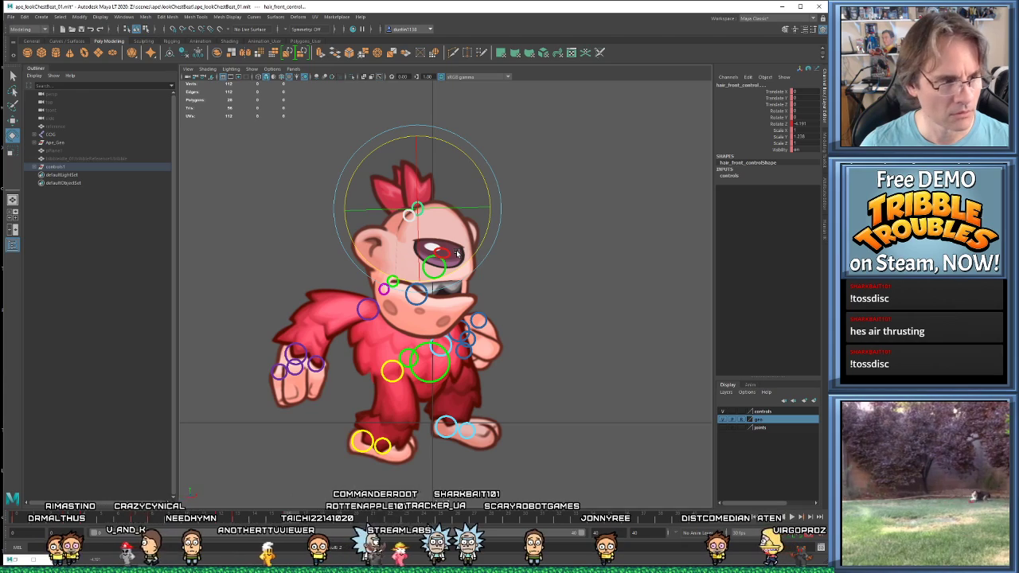
{"action": "key", "text": "alt+period"}
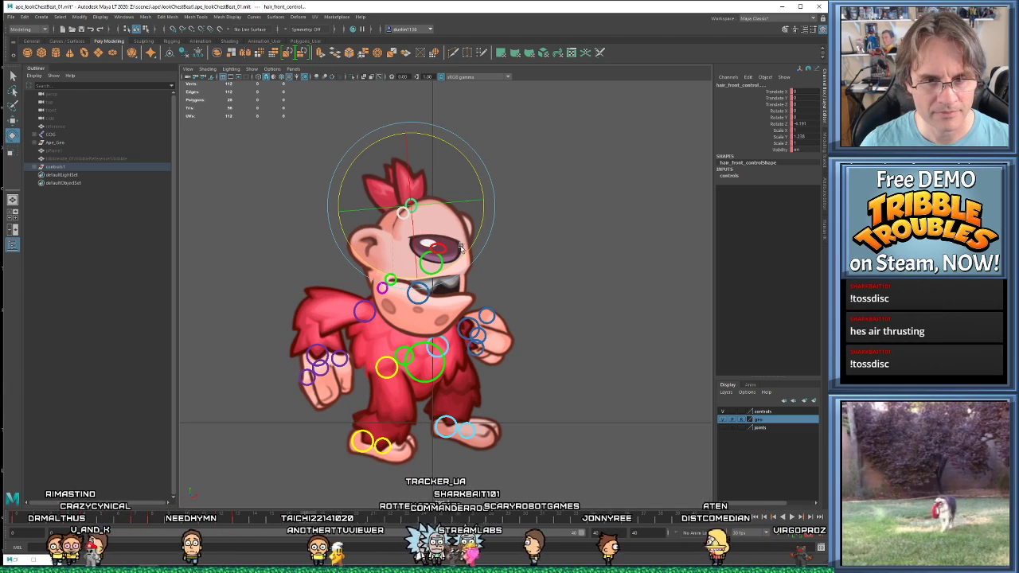
{"action": "left_click_drag", "start_coordinate": [466, 250], "coordinate": [459, 257]}
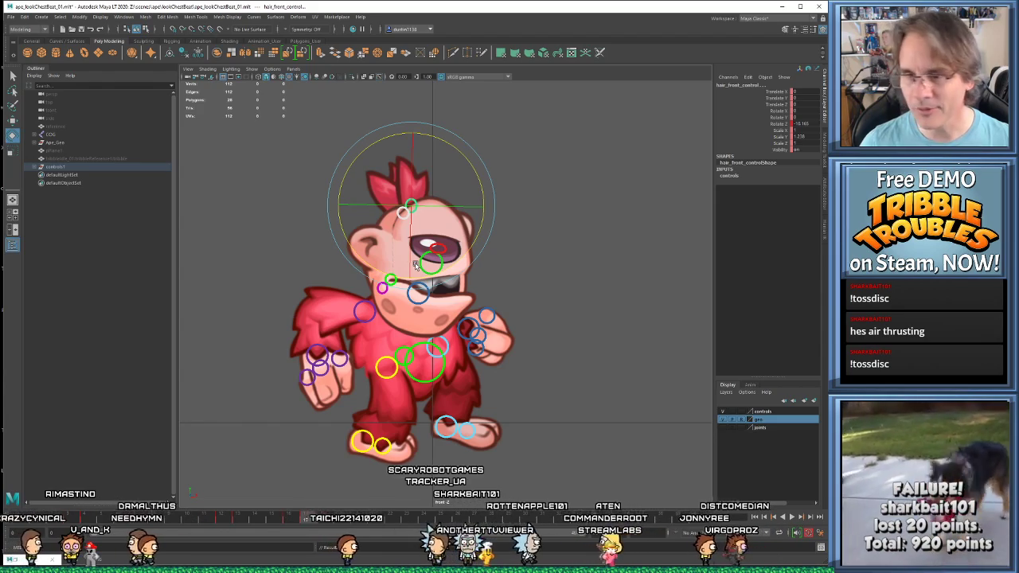
- At frame 19, rotate both hair controls backward to swing the hair toward the back of the head
{"action": "key", "text": "period"}
{"action": "key", "text": "period"}
{"action": "key", "text": "period"}
{"action": "key", "text": "period"}
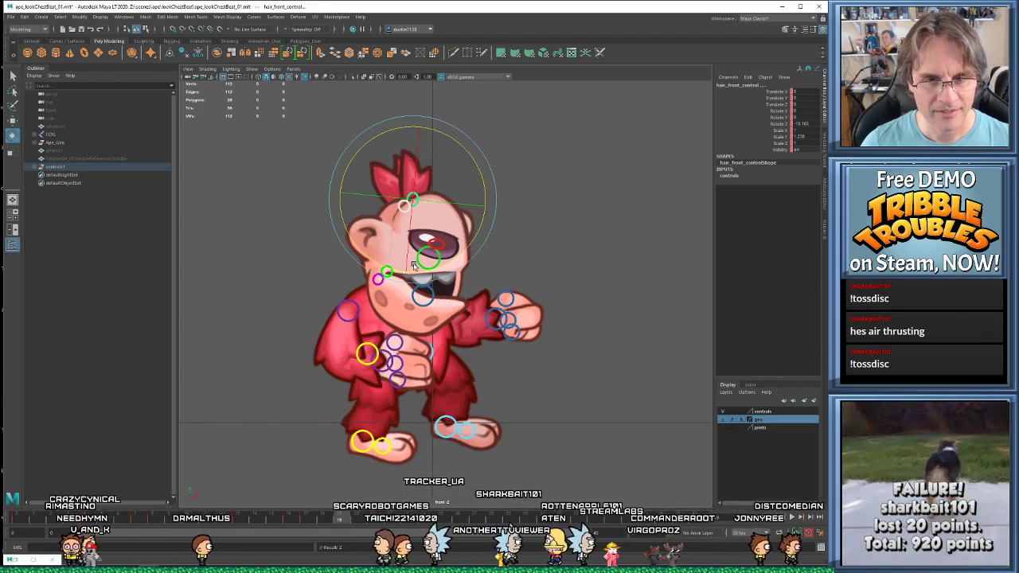
{"action": "left_click_drag", "start_coordinate": [458, 263], "coordinate": [481, 243]}
{"action": "key", "text": "period"}
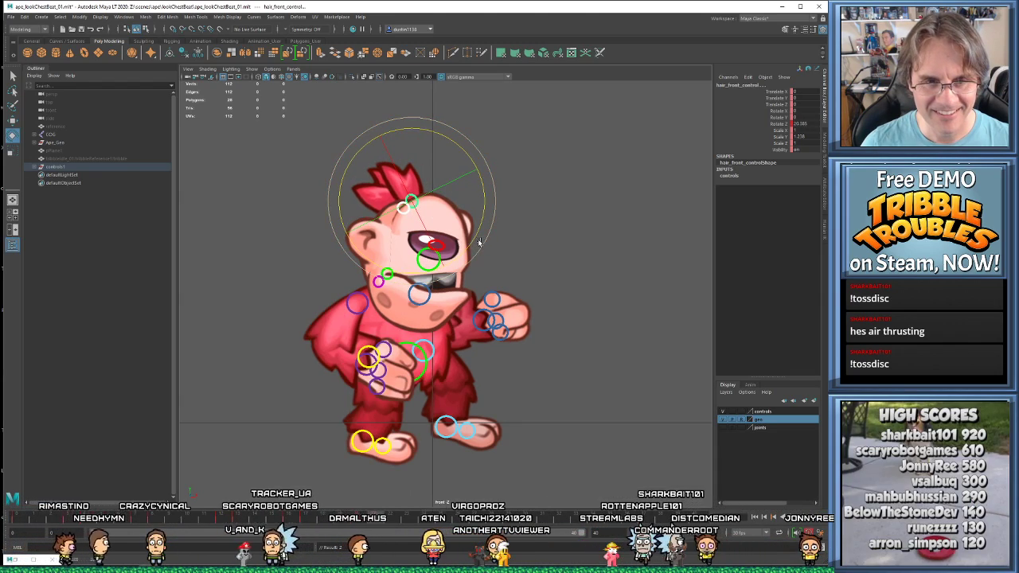
- At frame 21, rotate both hair controls forward to about 3.8 degrees in Z, comparing the pose with the neighbouring keys
{"action": "key", "text": "comma"}
{"action": "key", "text": "comma"}
{"action": "key", "text": "period"}
{"action": "key", "text": "period"}
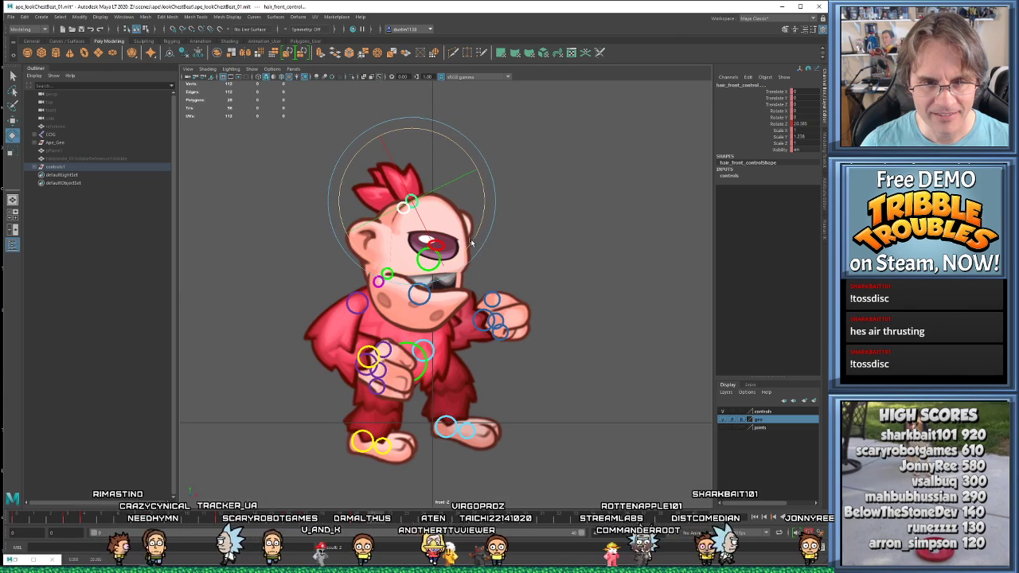
{"action": "left_click_drag", "start_coordinate": [471, 242], "coordinate": [450, 253]}
{"action": "key", "text": "period"}
{"action": "key", "text": "period"}
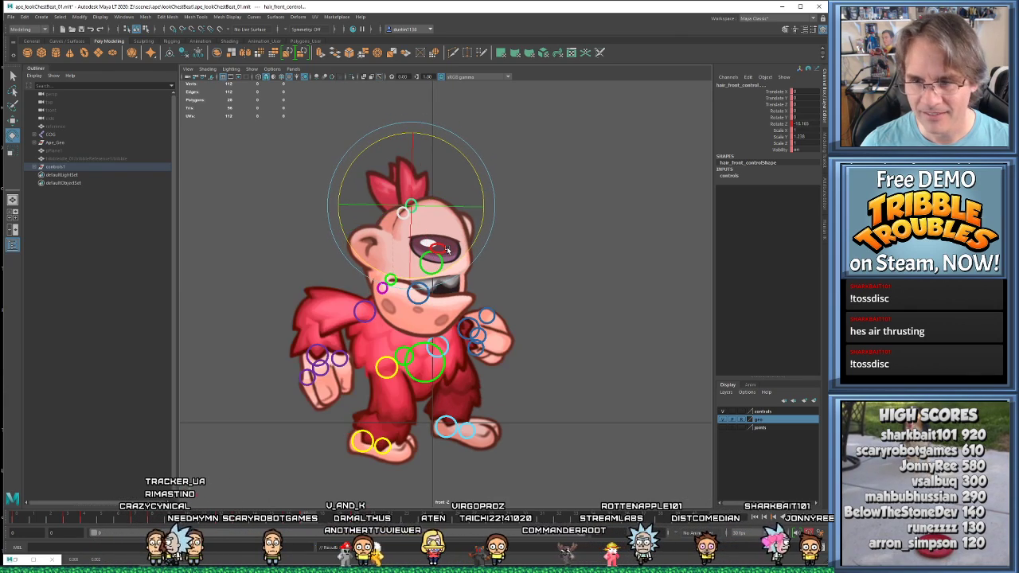
{"action": "key", "text": "period"}
{"action": "key", "text": "period"}
{"action": "left_click_drag", "start_coordinate": [453, 248], "coordinate": [464, 255]}
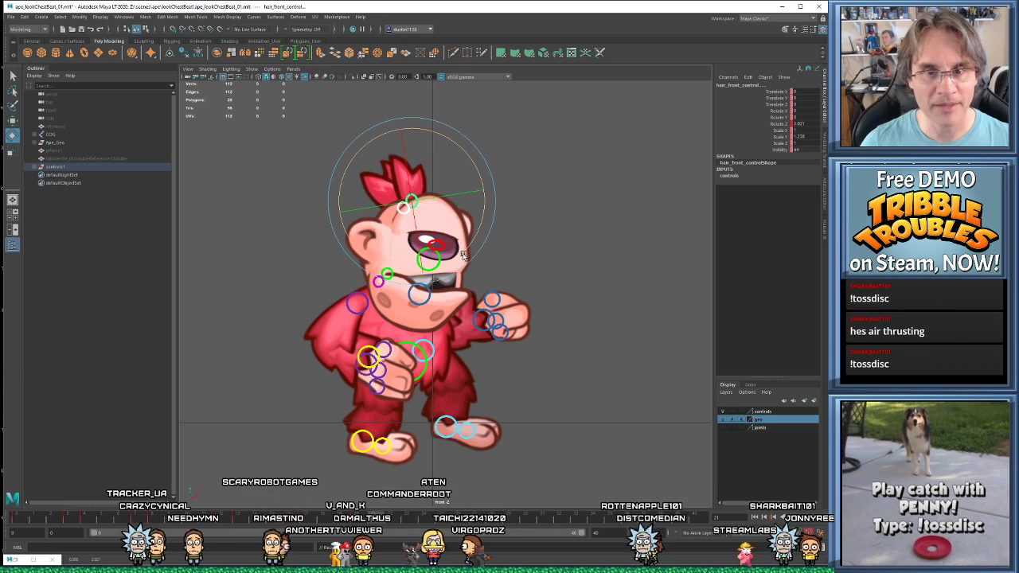
- Step through the keys to frame 24, rotate both hair controls backward there, and play the animation
{"action": "key", "text": "period"}
{"action": "key", "text": "period"}
{"action": "key", "text": "period"}
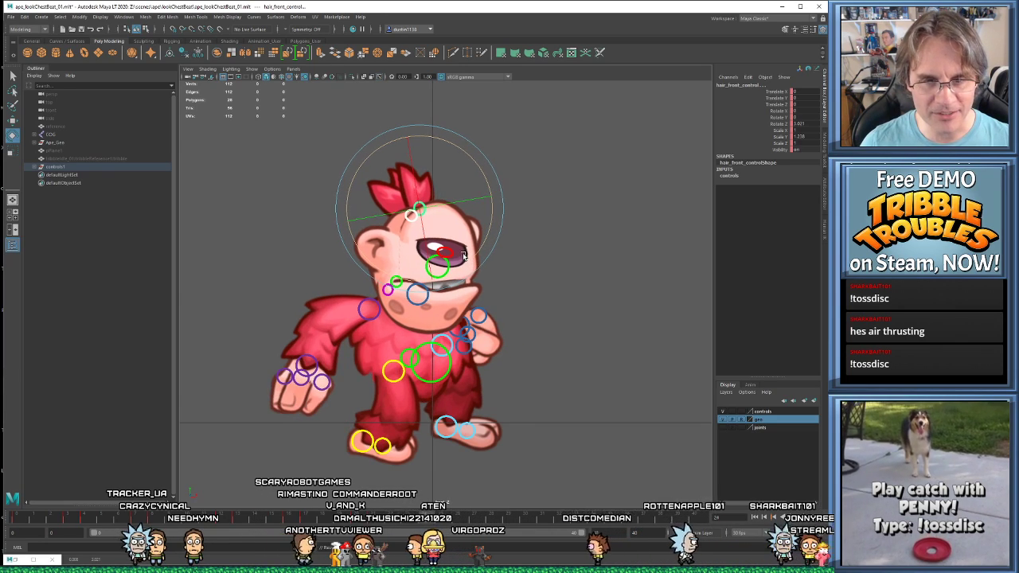
{"action": "key", "text": "period"}
{"action": "key", "text": "period"}
{"action": "key", "text": "period"}
{"action": "key", "text": "period"}
{"action": "key", "text": "period"}
{"action": "key", "text": "period"}
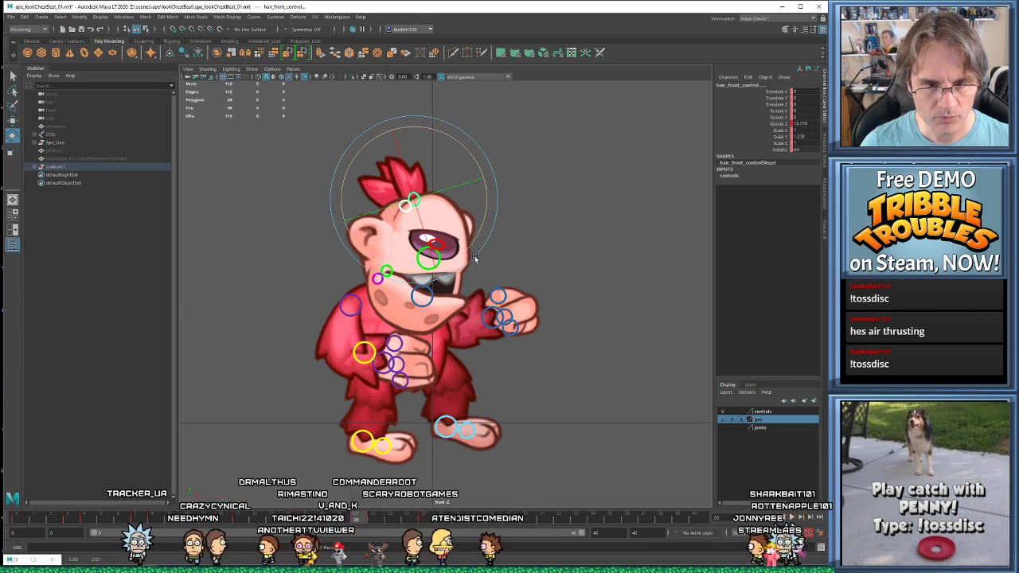
{"action": "key", "text": "period"}
{"action": "key", "text": "period"}
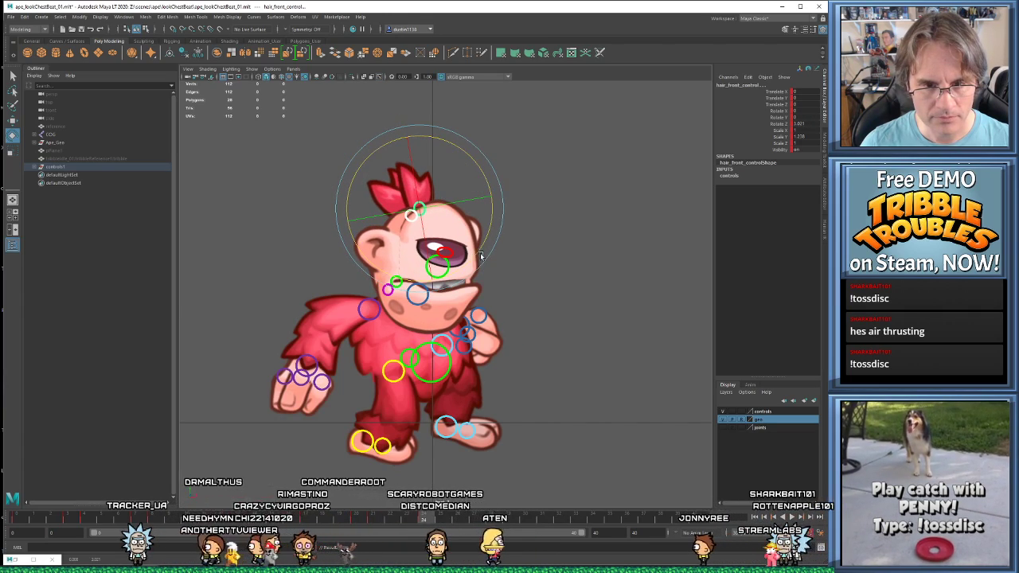
{"action": "left_click_drag", "start_coordinate": [481, 256], "coordinate": [498, 243]}
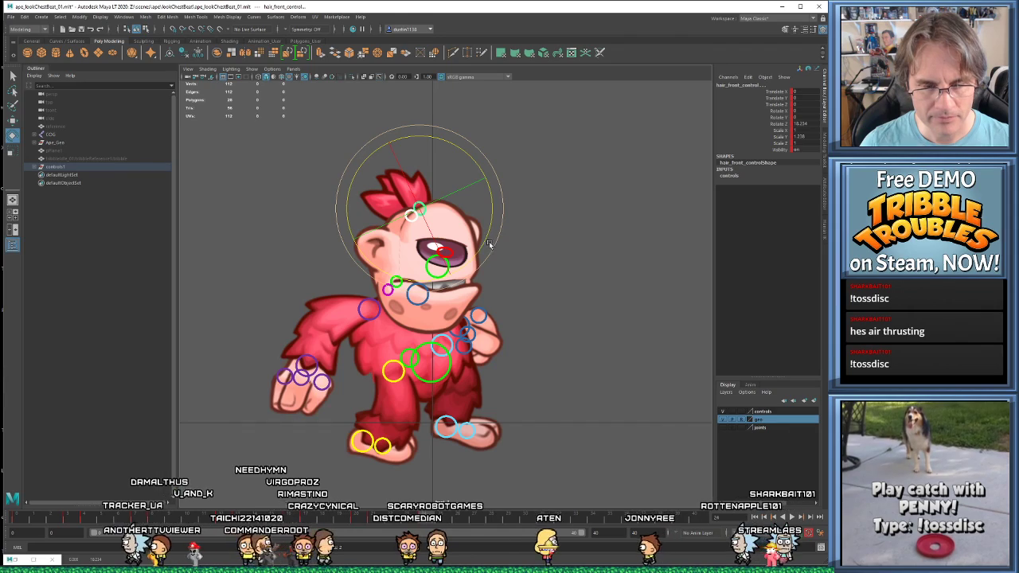
{"action": "left_click_drag", "start_coordinate": [494, 244], "coordinate": [487, 245]}
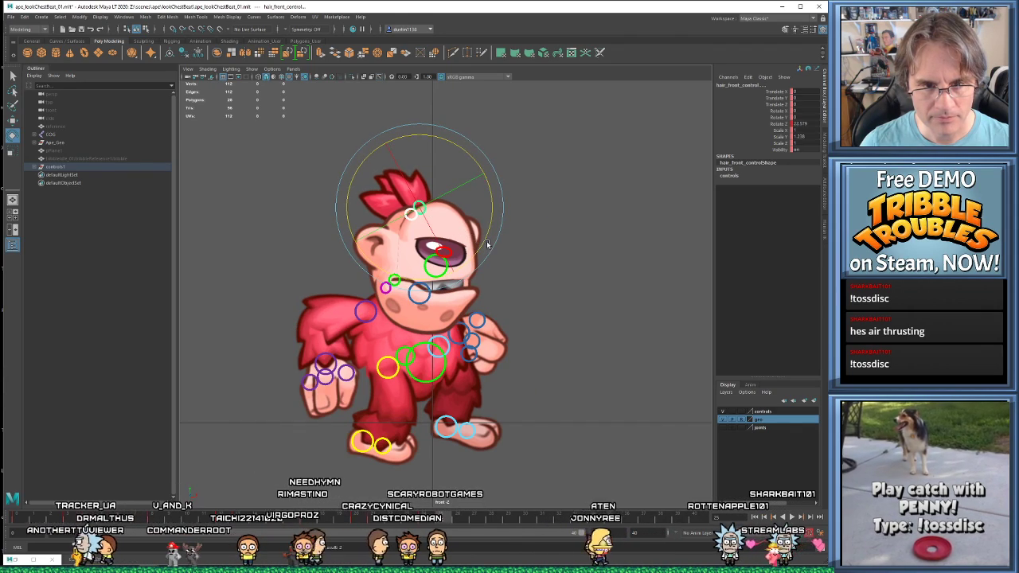
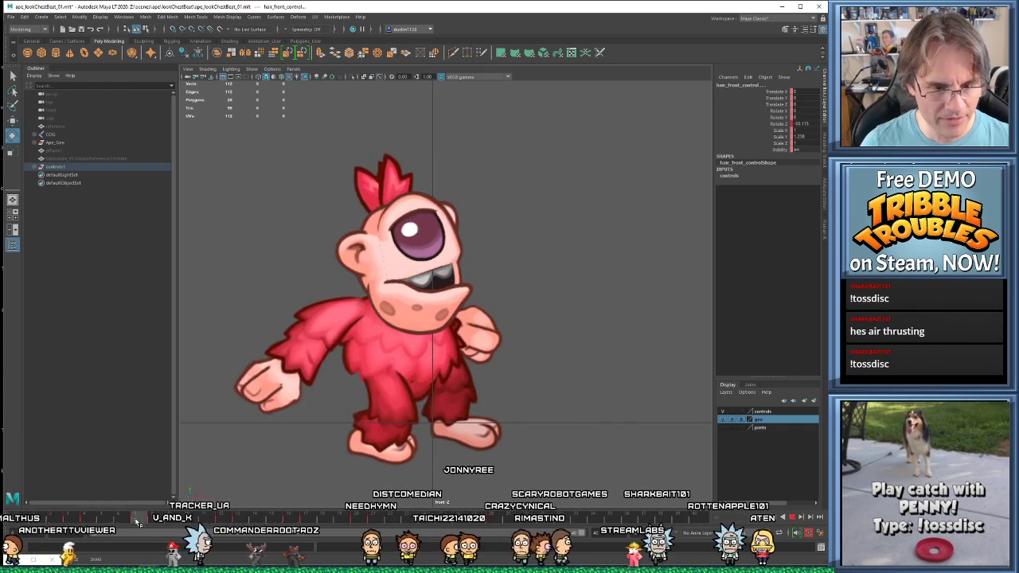
{"action": "key", "text": "Escape"}
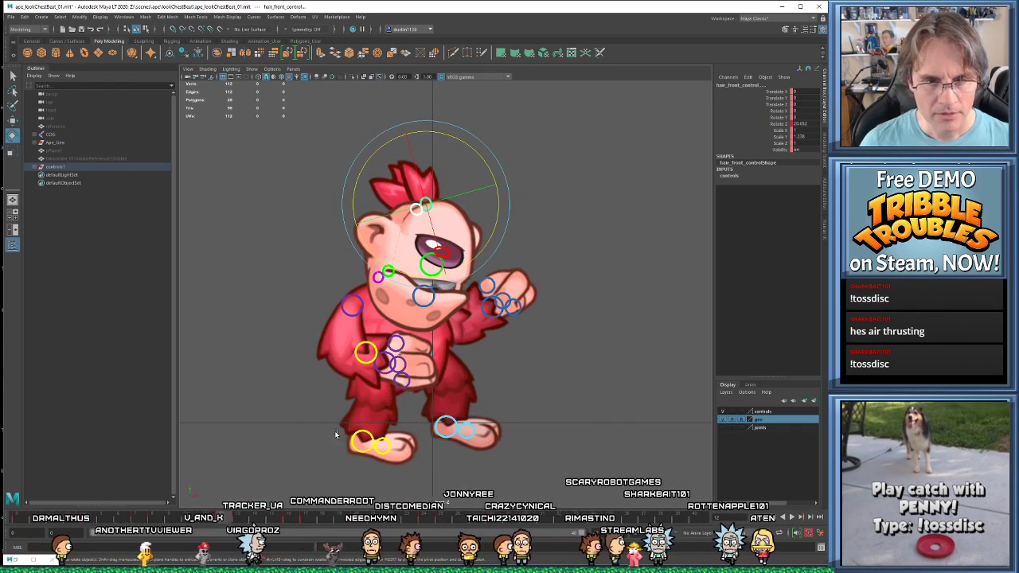
- Play the animation twice to review the hair swing
{"action": "key", "text": "alt+v"}
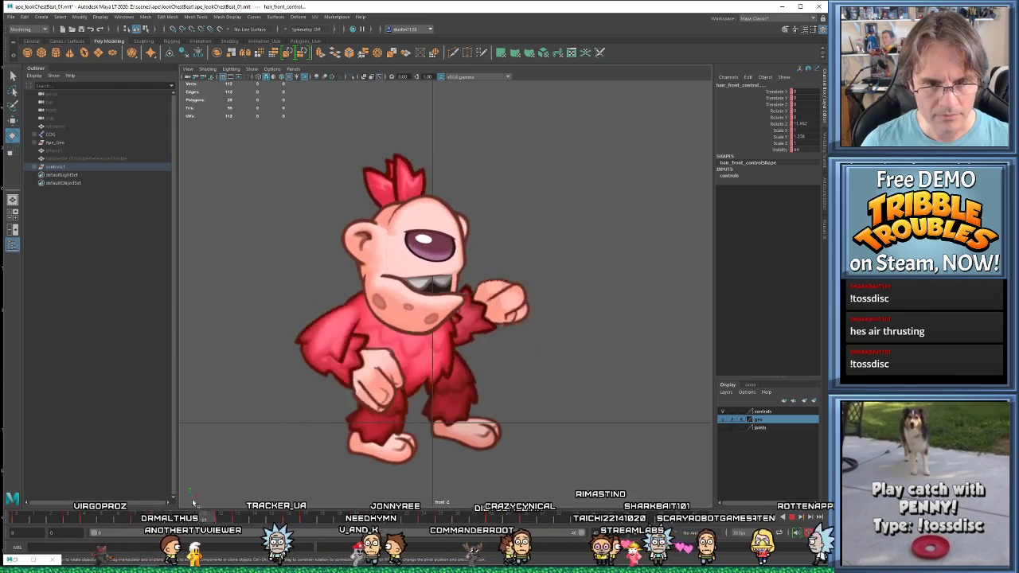
{"action": "key", "text": "Escape"}
{"action": "key", "text": "alt+v"}
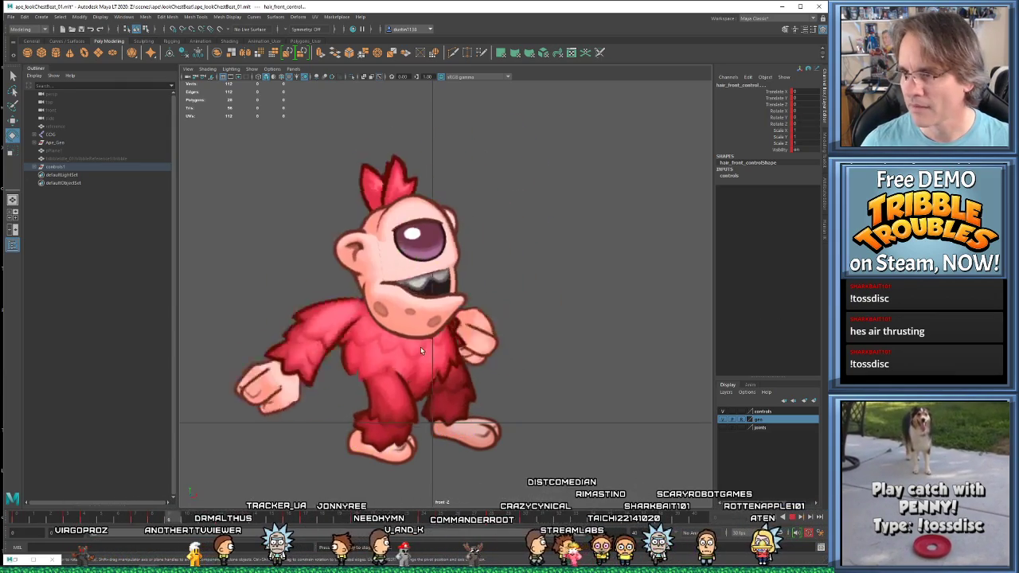
{"action": "key", "text": "Escape"}
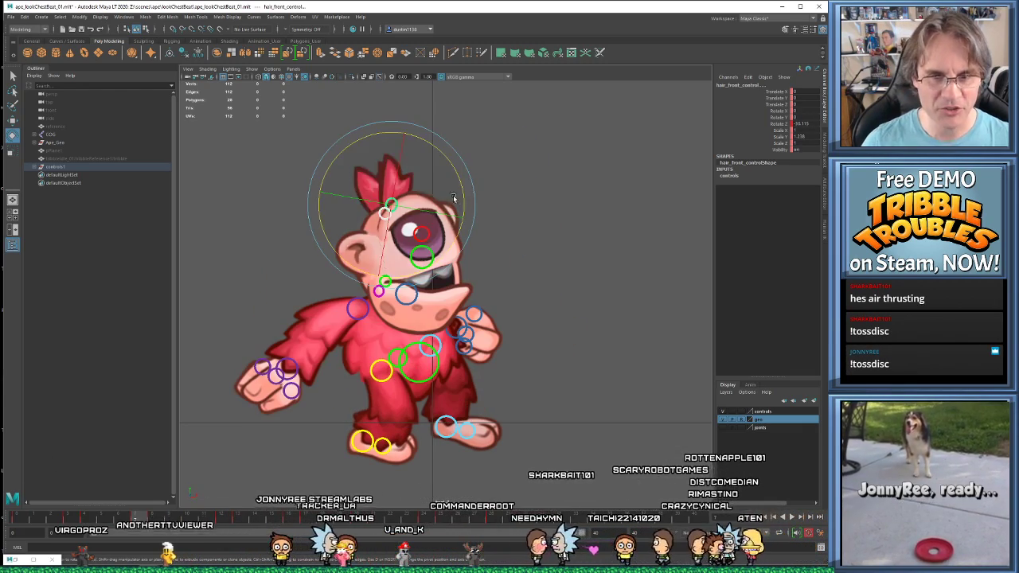
{"action": "key", "text": "."}
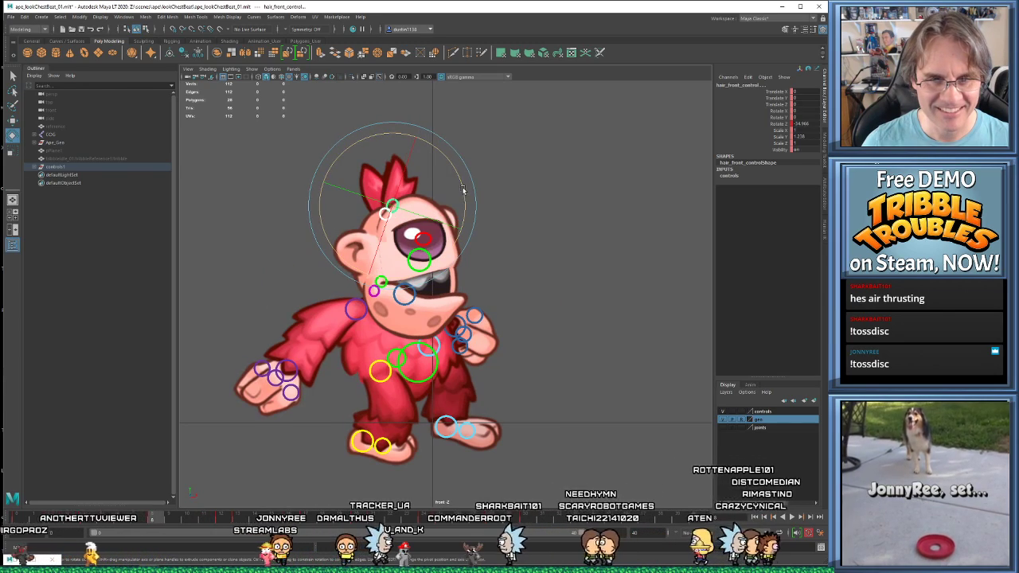
{"action": "left_click_drag", "start_coordinate": [462, 189], "coordinate": [437, 238]}
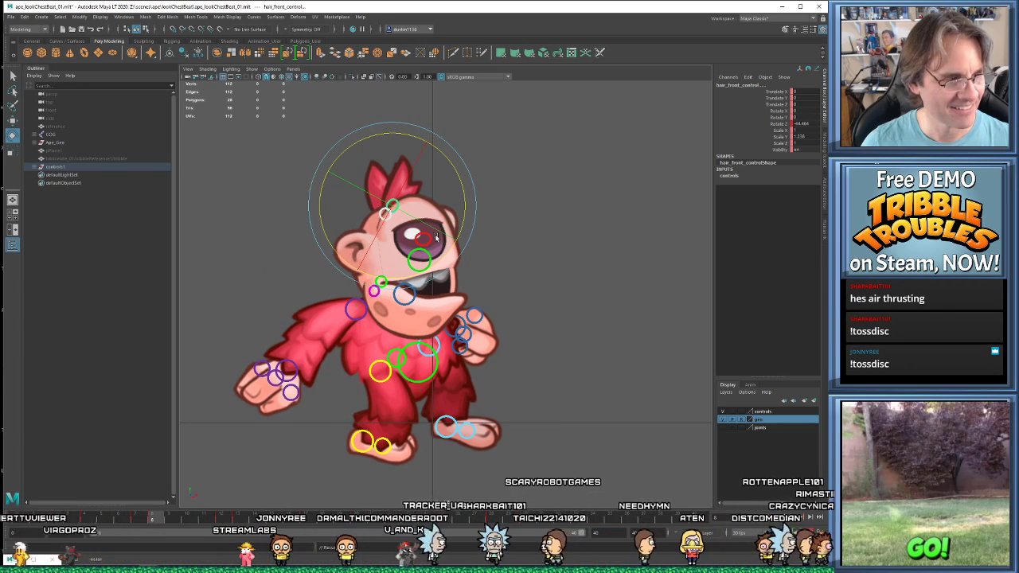
{"action": "key", "text": "ctrl+z"}
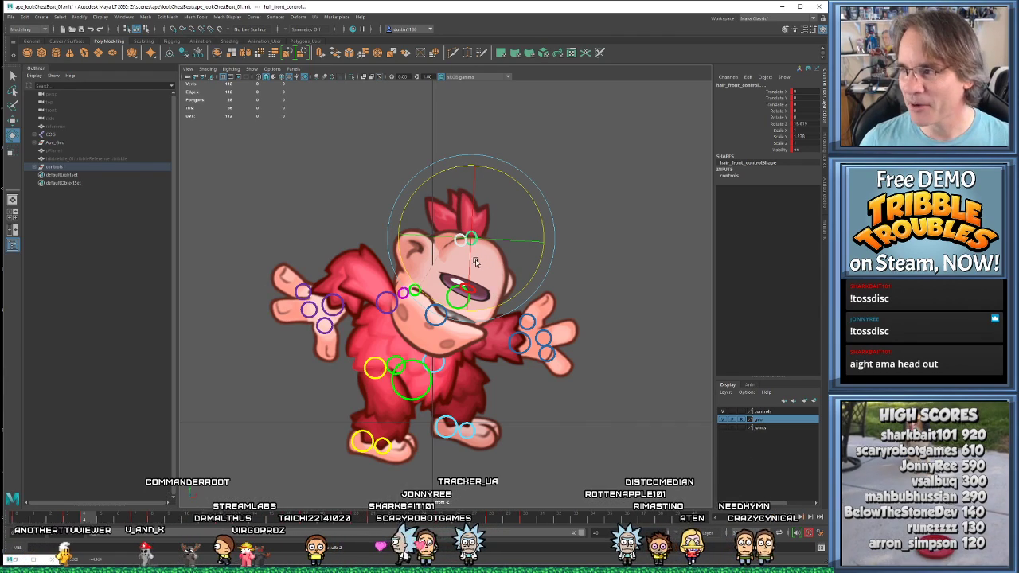
- At frame 4, rotate both hair controls forward to about 6.3 degrees in Z, comparing the pose with the neighbouring keys
{"action": "key", "text": "."}
{"action": "key", "text": "."}
{"action": "key", "text": "."}
{"action": "key", "text": "."}
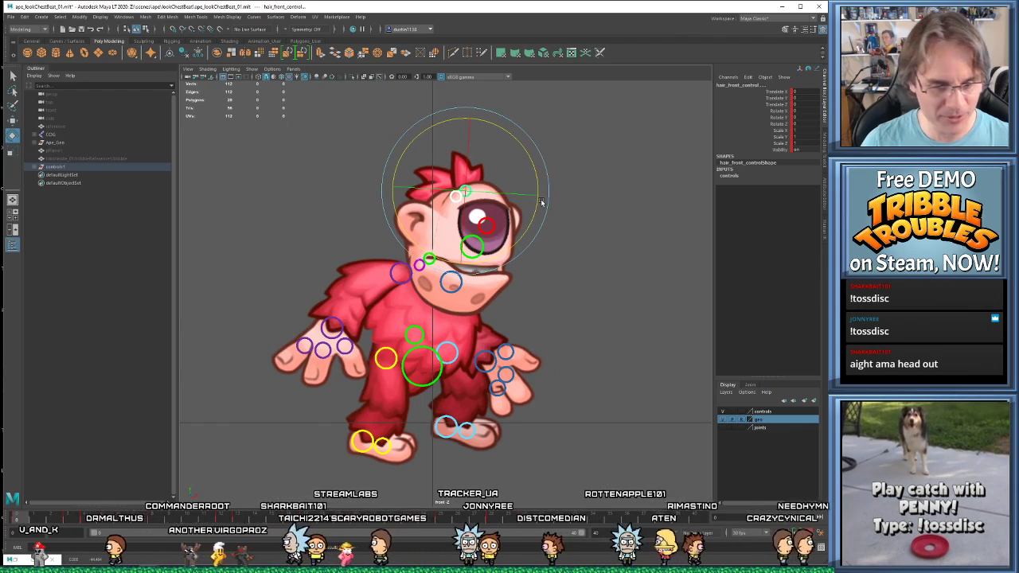
{"action": "key", "text": "."}
{"action": "key", "text": "."}
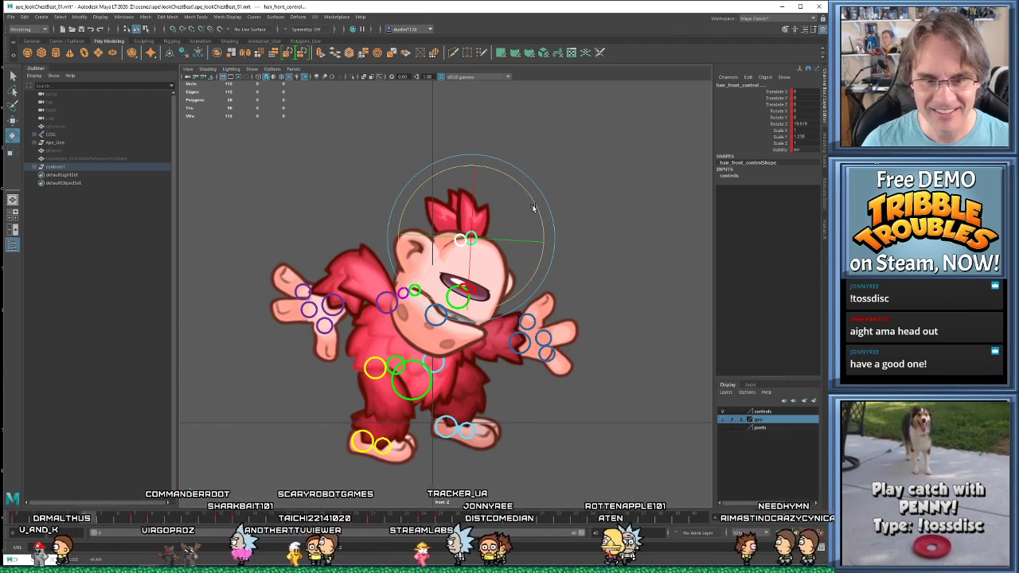
{"action": "left_click_drag", "start_coordinate": [536, 209], "coordinate": [543, 230]}
{"action": "key", "text": "."}
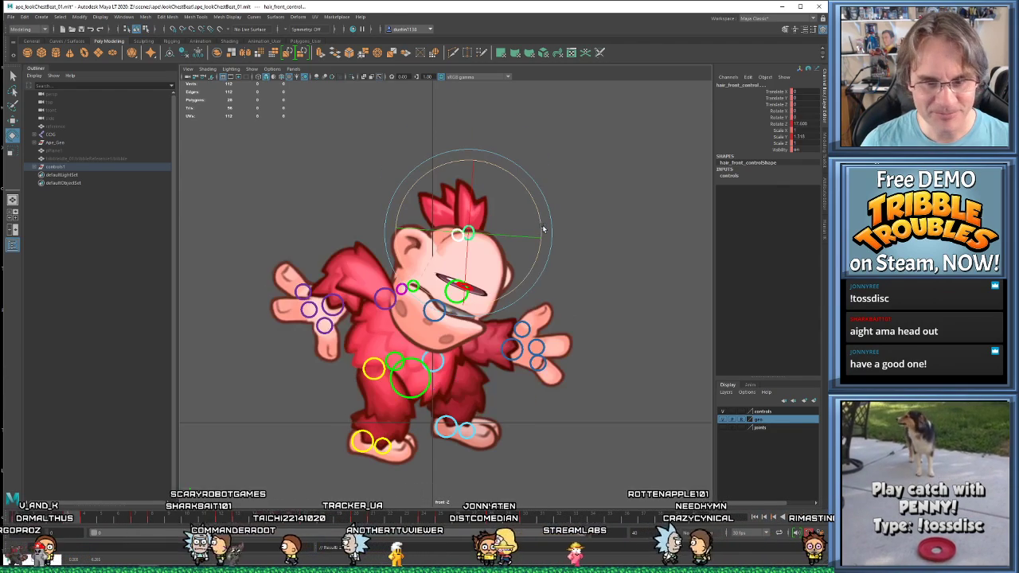
{"action": "key", "text": "."}
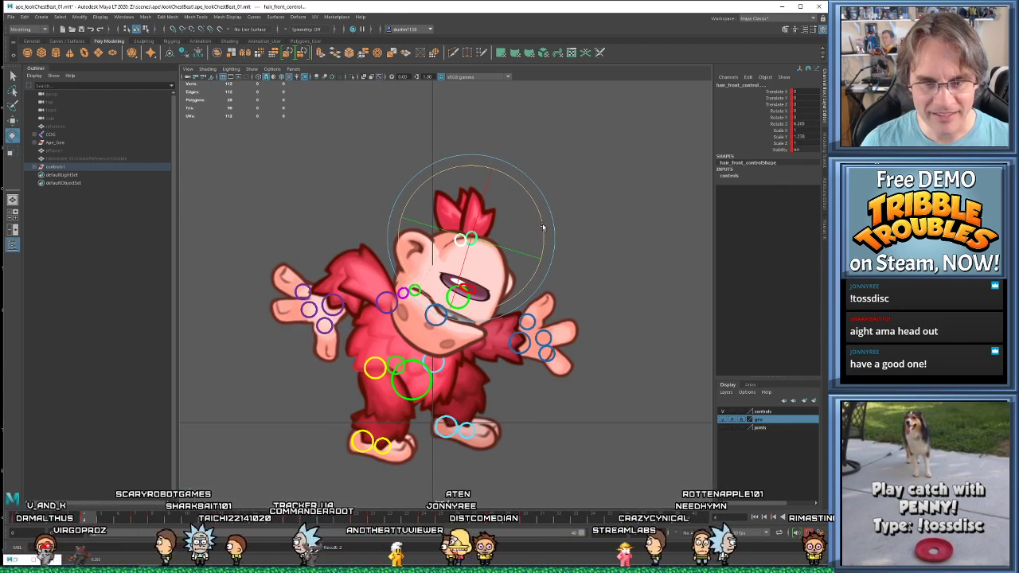
- Step repeatedly between frame 4 and its neighbouring keys to examine how the hair moves
{"action": "key", "text": "."}
{"action": "key", "text": "."}
{"action": "key", "text": "."}
{"action": "key", "text": "."}
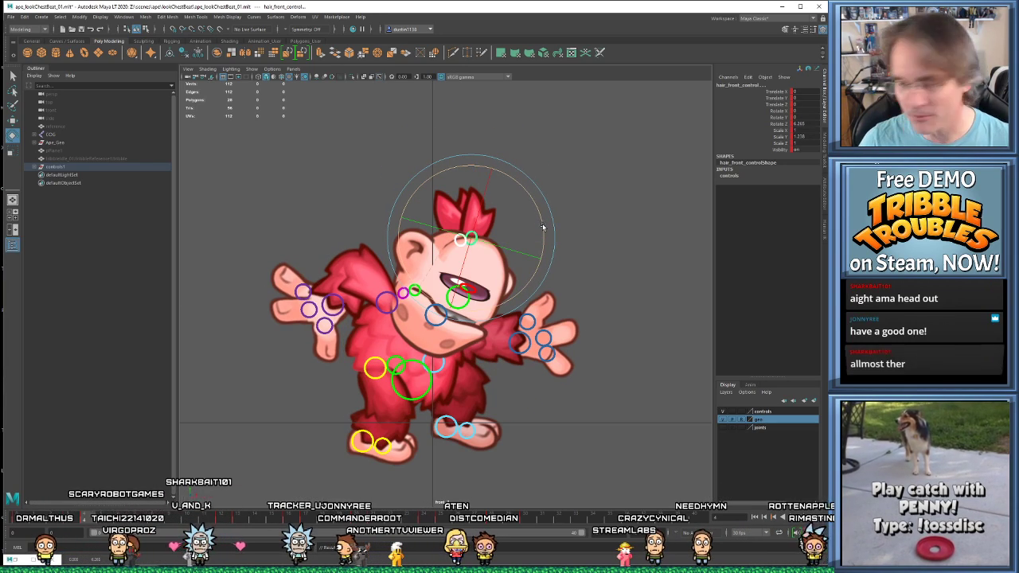
{"action": "key", "text": "."}
{"action": "key", "text": "."}
{"action": "key", "text": "."}
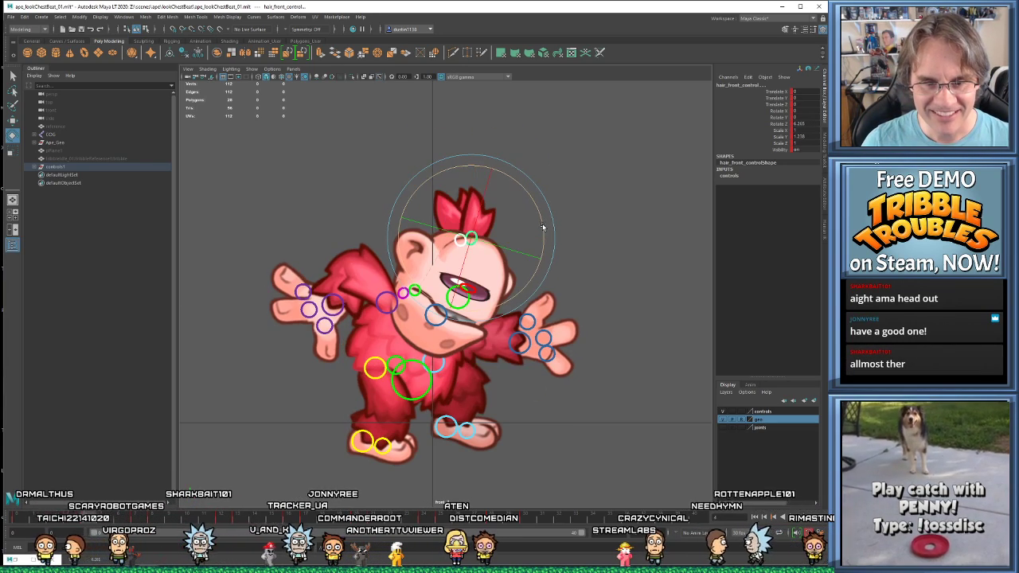
{"action": "key", "text": "."}
{"action": "key", "text": "."}
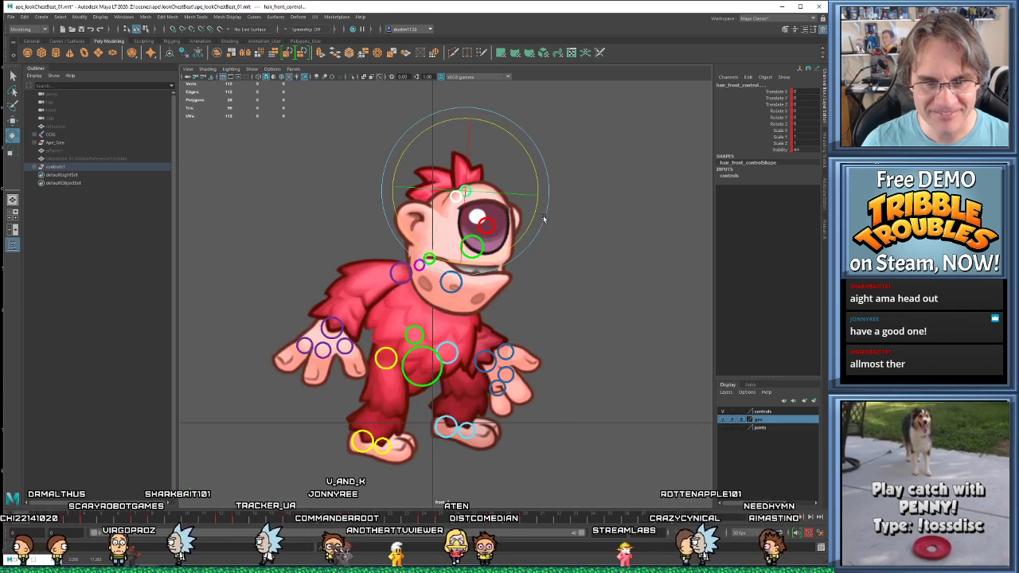
- Rotate both hair controls further forward at frames 7 and 8, to about -65.6 degrees in Z at frame 8
{"action": "key", "text": "."}
{"action": "key", "text": "."}
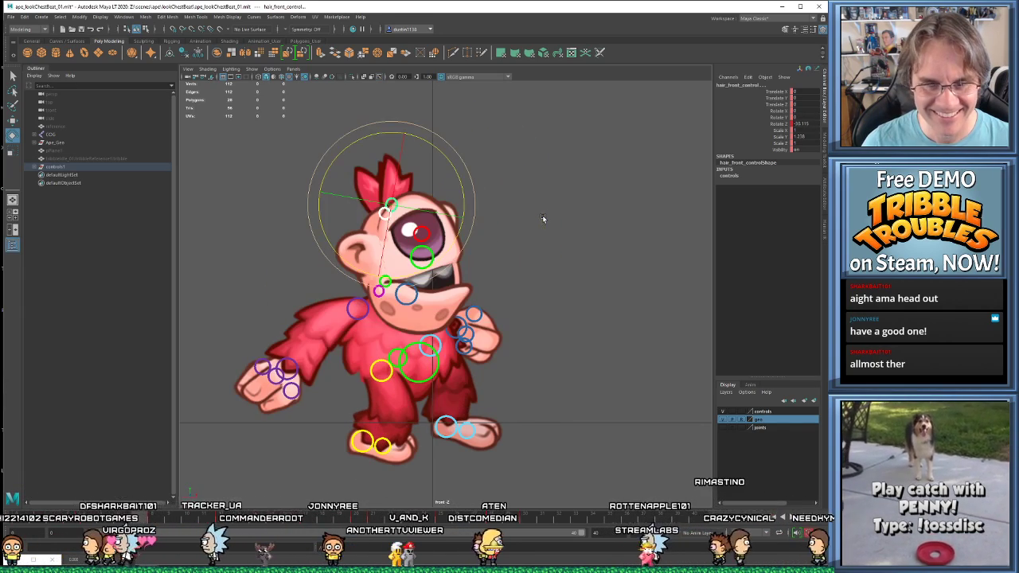
{"action": "left_click_drag", "start_coordinate": [467, 196], "coordinate": [457, 229]}
{"action": "key", "text": "."}
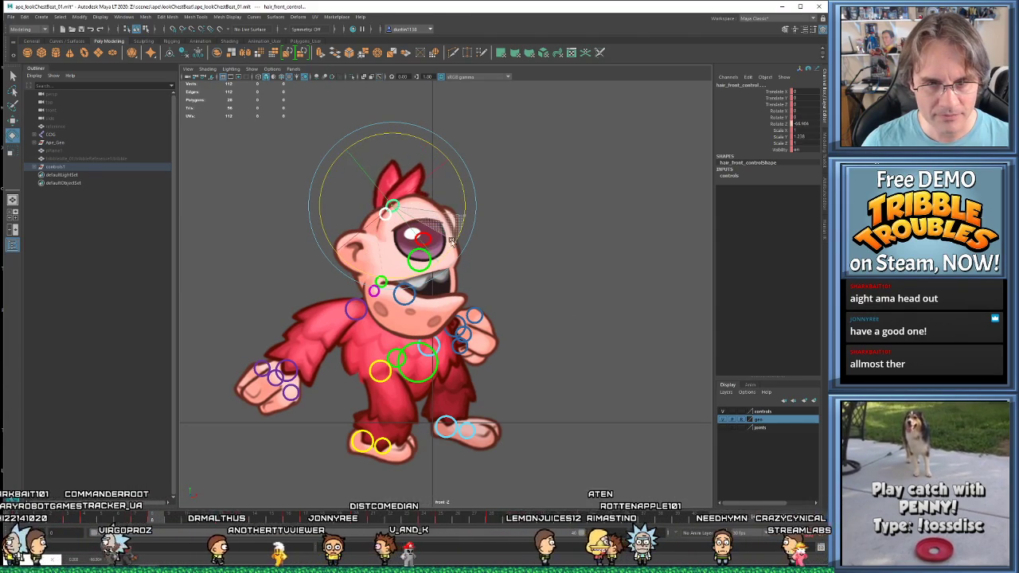
{"action": "key", "text": "."}
{"action": "key", "text": "."}
{"action": "key", "text": "."}
{"action": "key", "text": "."}
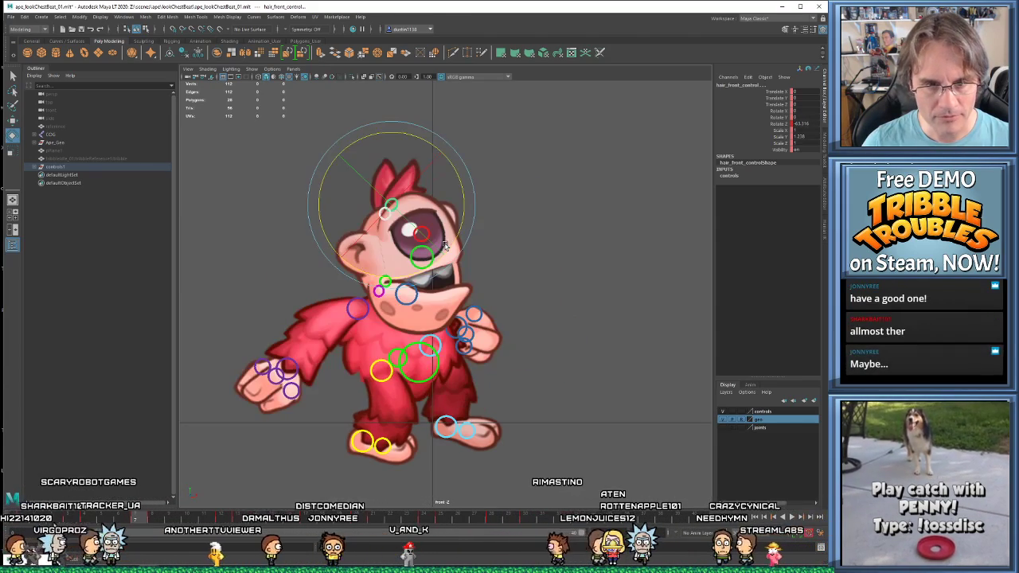
{"action": "mouse_move", "coordinate": [459, 239]}
{"action": "left_mouse_down"}
{"action": "mouse_move", "coordinate": [449, 246]}
{"action": "mouse_move", "coordinate": [460, 232]}
{"action": "left_mouse_up"}
{"action": "key", "text": "period"}
{"action": "key", "text": "comma"}
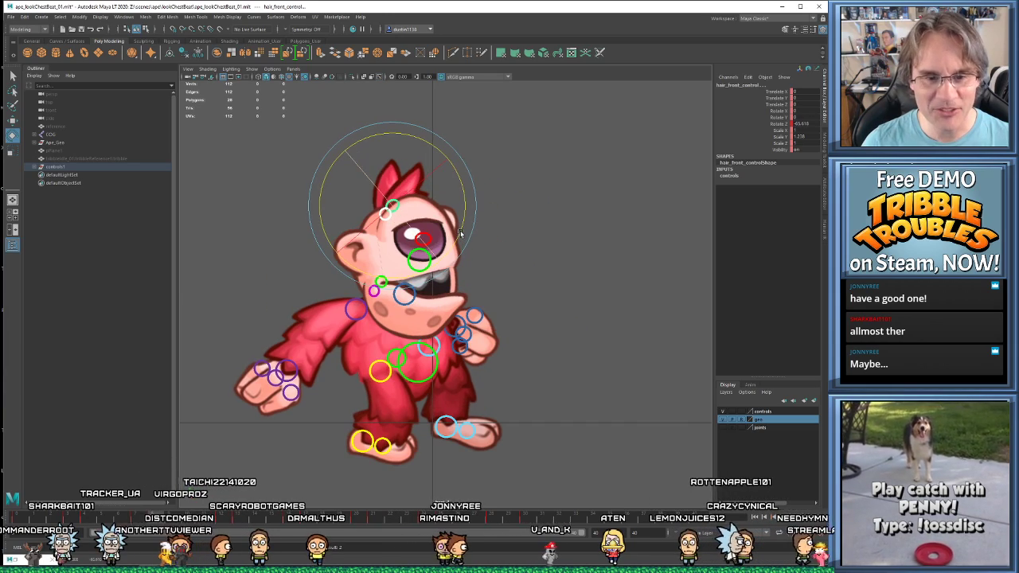
- At frame 13, rotate both hair controls backward to about 43.8 degrees in Z, comparing with the key at frame 8
{"action": "key", "text": "period"}
{"action": "left_click_drag", "start_coordinate": [461, 232], "coordinate": [504, 208]}
{"action": "key", "text": "comma"}
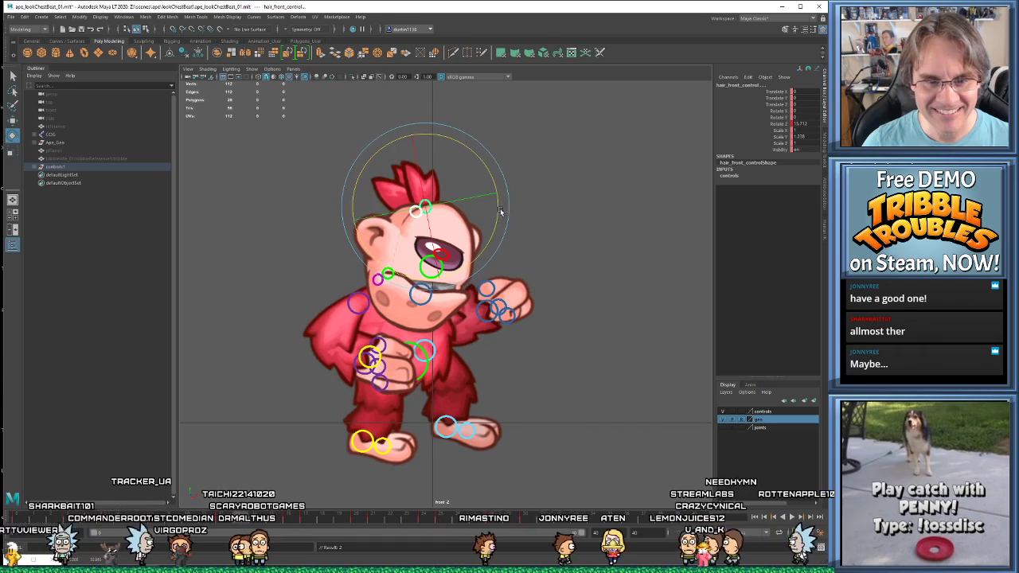
{"action": "left_click_drag", "start_coordinate": [488, 245], "coordinate": [507, 207]}
{"action": "key", "text": "period"}
{"action": "key", "text": "comma"}
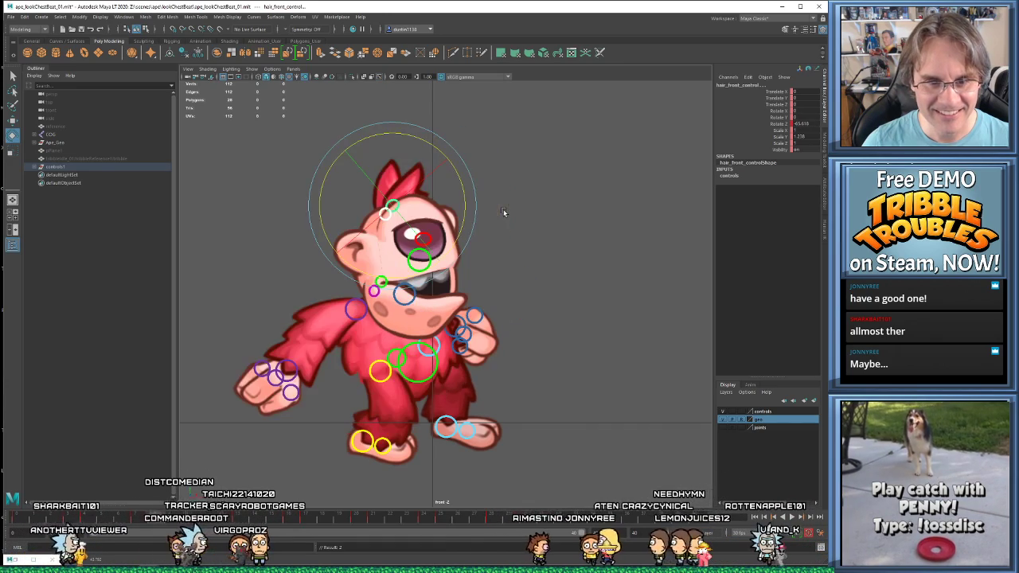
{"action": "key", "text": "period"}
{"action": "key", "text": "period"}
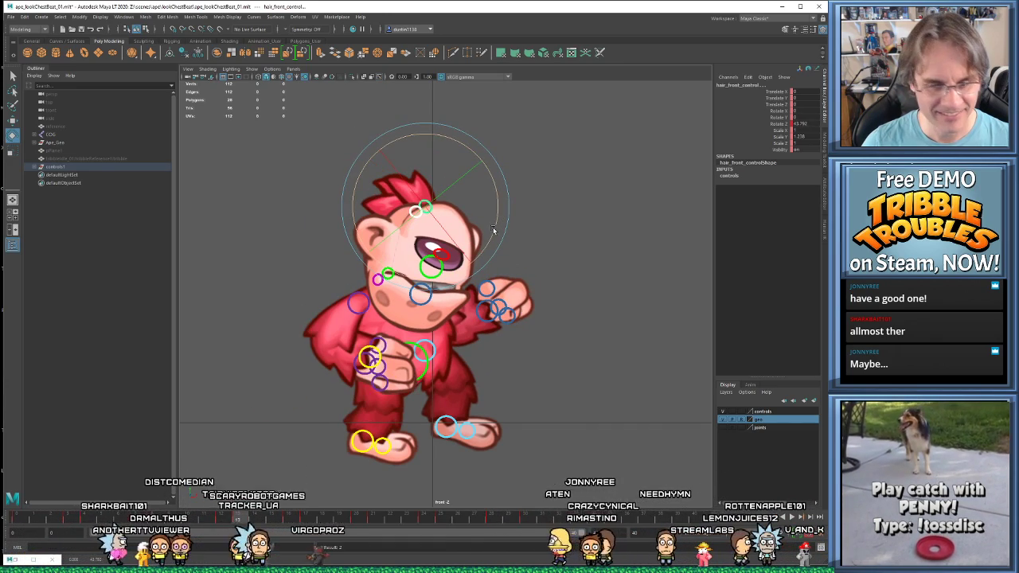
- Rotate both hair controls backward at frames 16 and 17, to about 19 degrees in Z at frame 17
{"action": "key", "text": "comma"}
{"action": "left_click_drag", "start_coordinate": [487, 239], "coordinate": [498, 213]}
{"action": "key", "text": "period"}
{"action": "key", "text": "comma"}
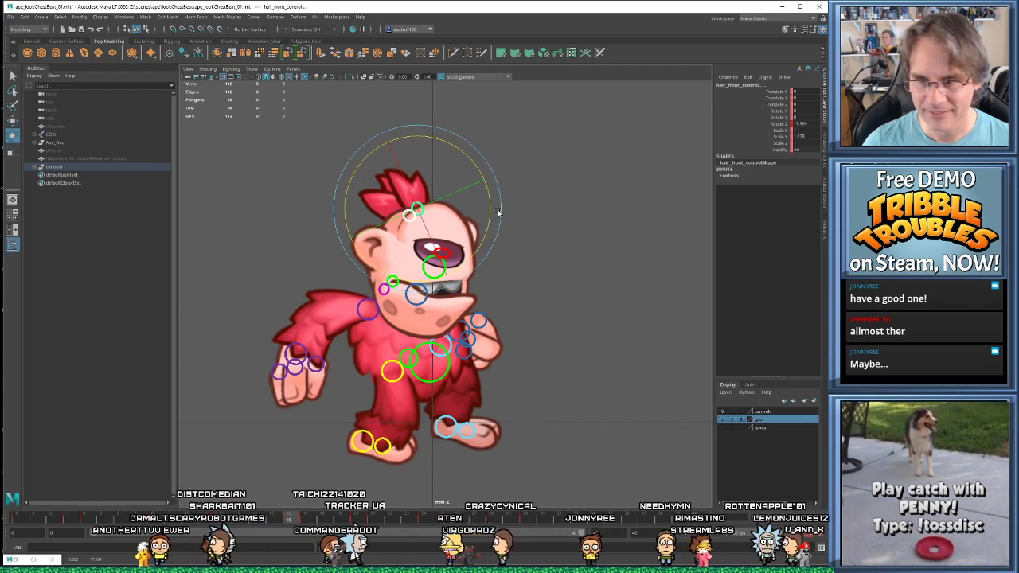
{"action": "key", "text": "period"}
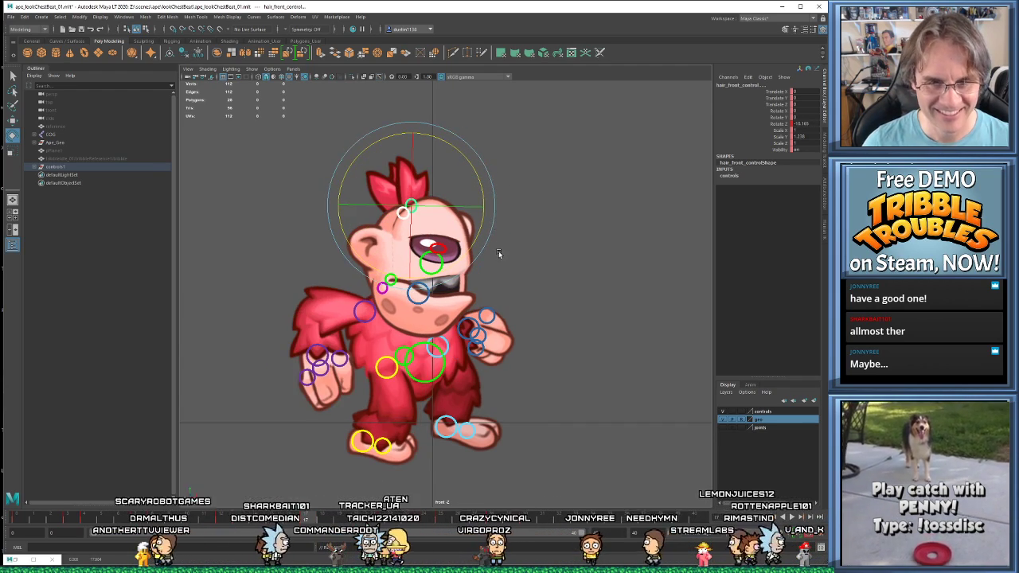
{"action": "left_click_drag", "start_coordinate": [466, 251], "coordinate": [488, 224]}
{"action": "key", "text": "period"}
- Carry the hair controls' Z rotation of about 27.3 degrees from frame 20 over to frame 21
{"action": "key", "text": "period"}
{"action": "key", "text": "period"}
{"action": "key", "text": "alt+period"}
{"action": "key", "text": "period"}
{"action": "key", "text": "period"}
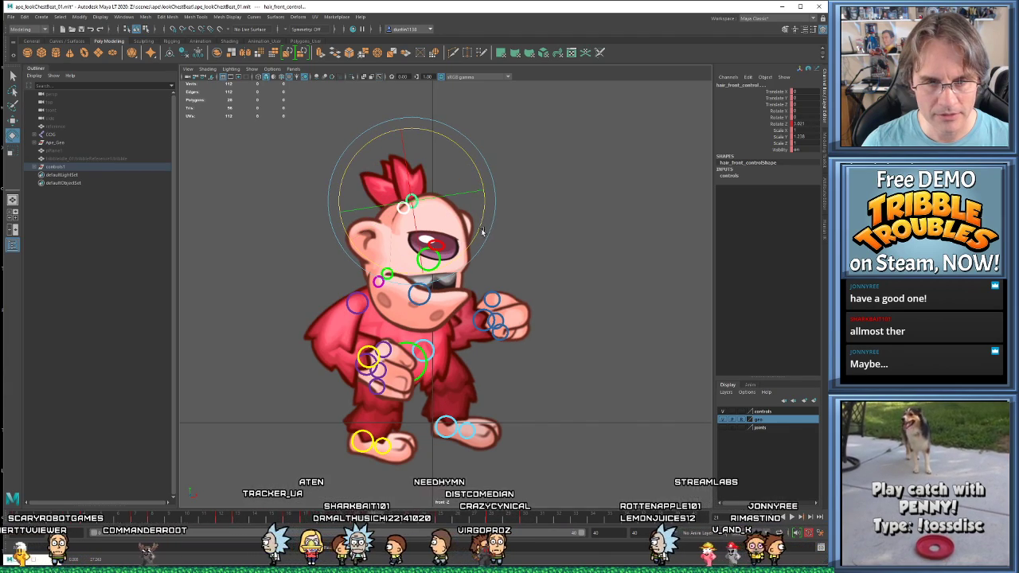
{"action": "key", "text": "period"}
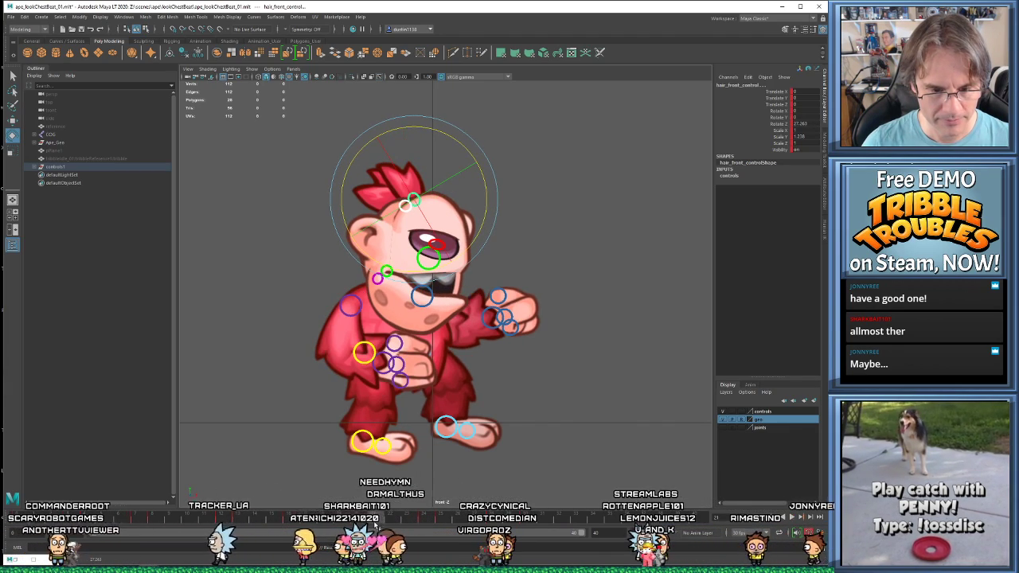
{"action": "key", "text": "period"}
{"action": "key", "text": "period"}
{"action": "key", "text": "period"}
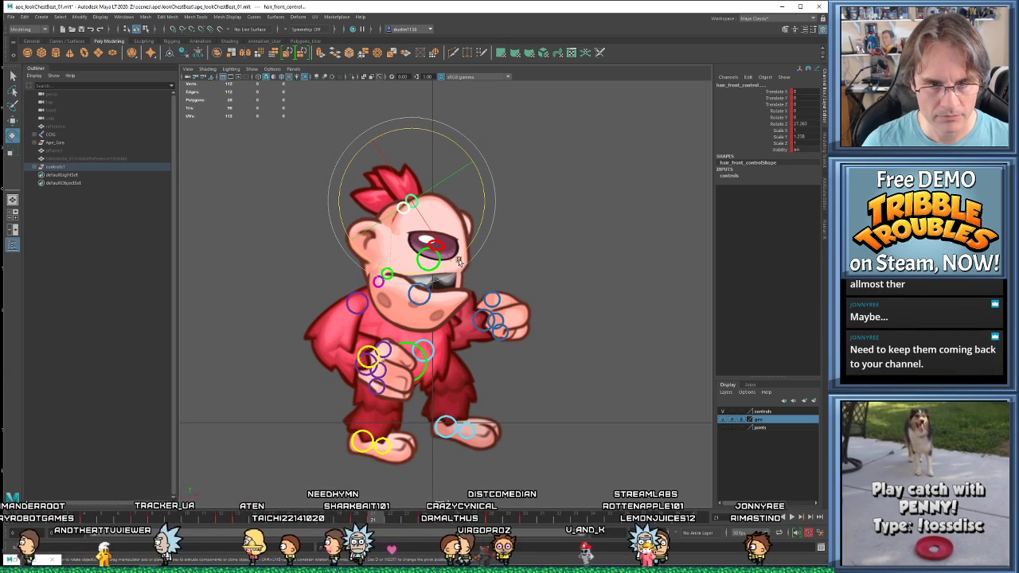
{"action": "left_click_drag", "start_coordinate": [460, 261], "coordinate": [462, 229]}
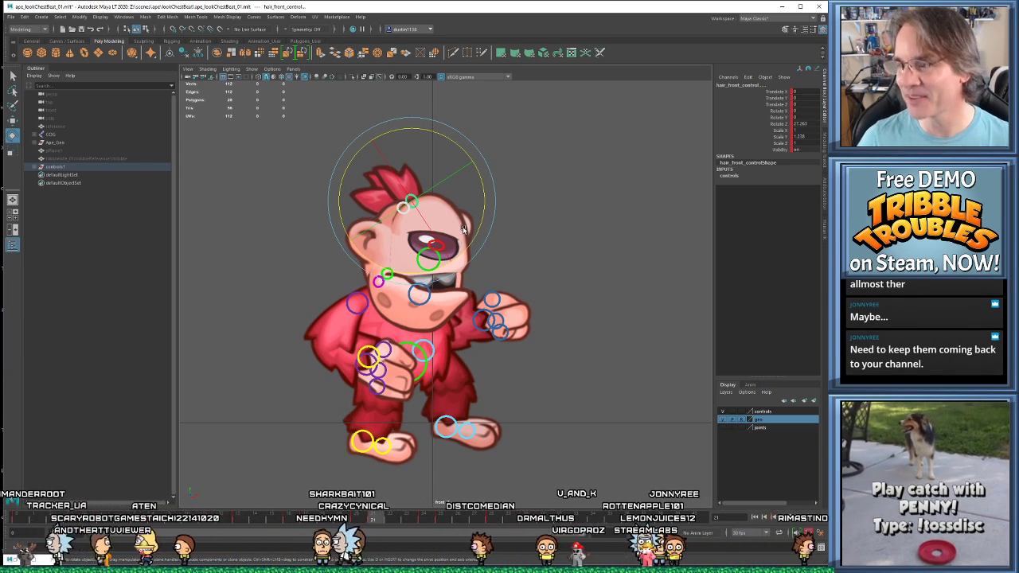
- Compare frames 20 and 21 and ease the hair controls at frame 21 to about 23.5 degrees in Z
{"action": "key", "text": "period"}
{"action": "key", "text": "period"}
{"action": "key", "text": "period"}
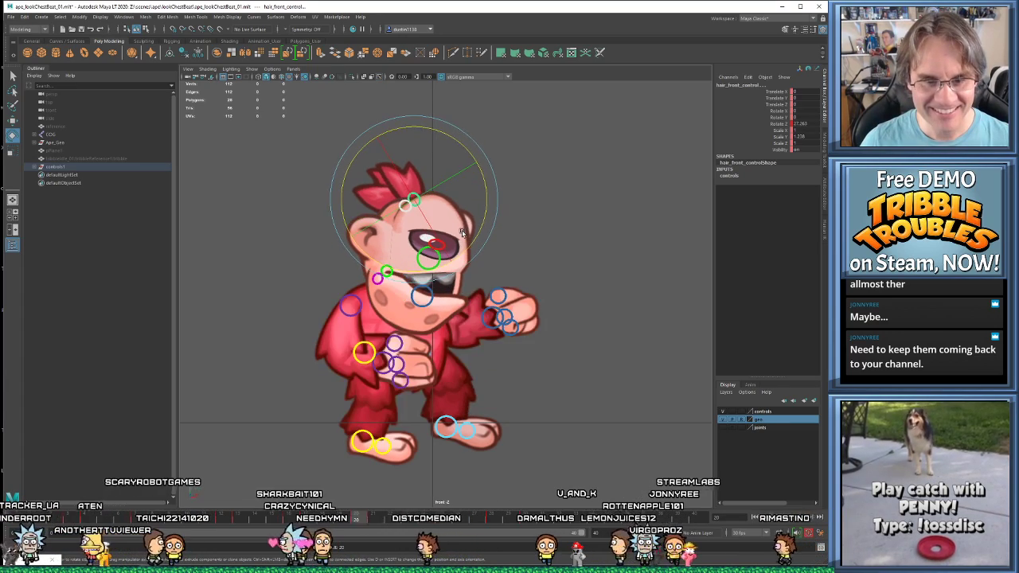
{"action": "key", "text": "period"}
{"action": "key", "text": "period"}
{"action": "key", "text": "period"}
{"action": "key", "text": "period"}
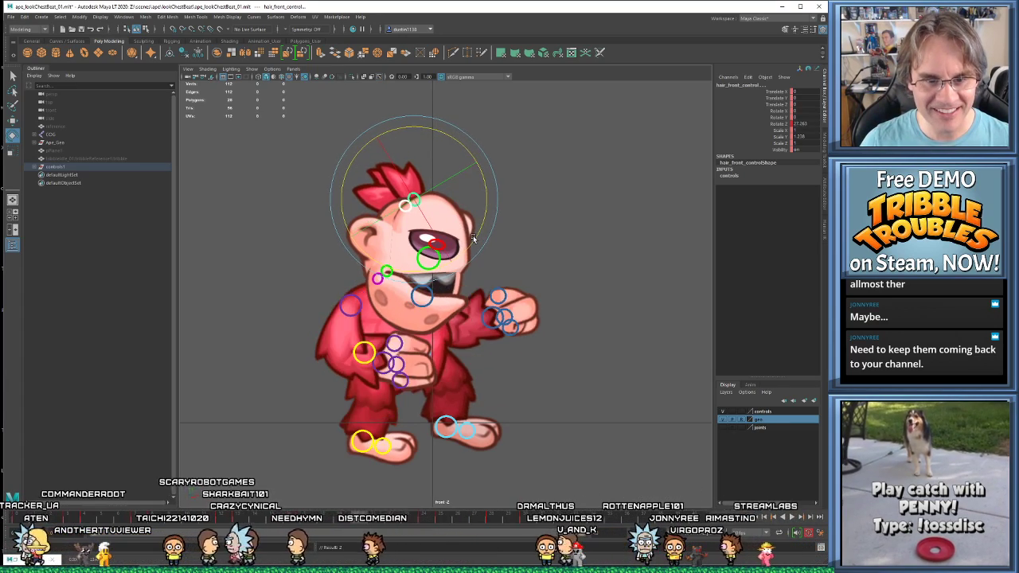
{"action": "key", "text": "period"}
{"action": "key", "text": "period"}
{"action": "key", "text": "period"}
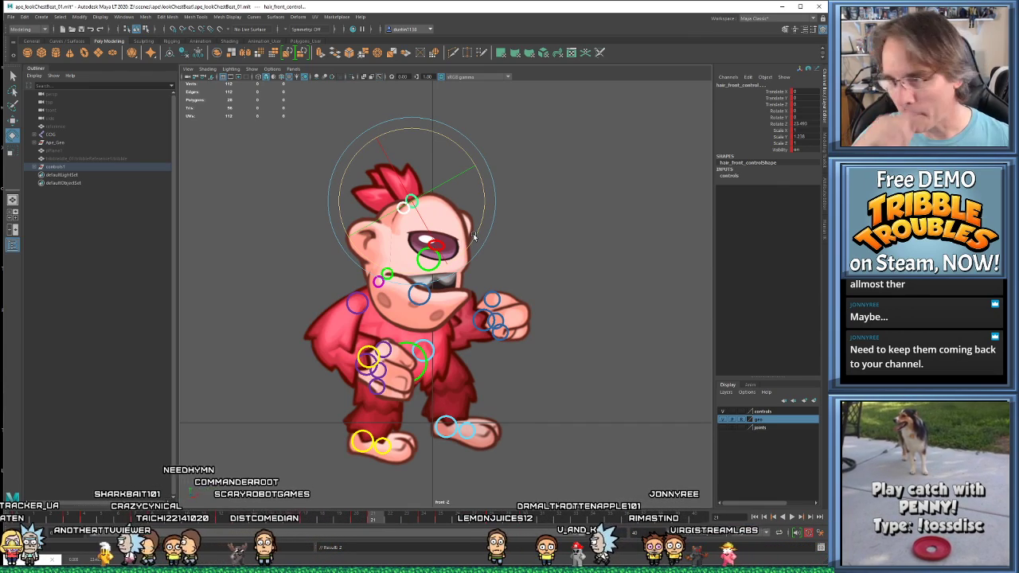
- Step back through frames 17 and 16 and forward to frame 20 to compare the hair poses
{"action": "key", "text": "comma"}
{"action": "key", "text": "comma"}
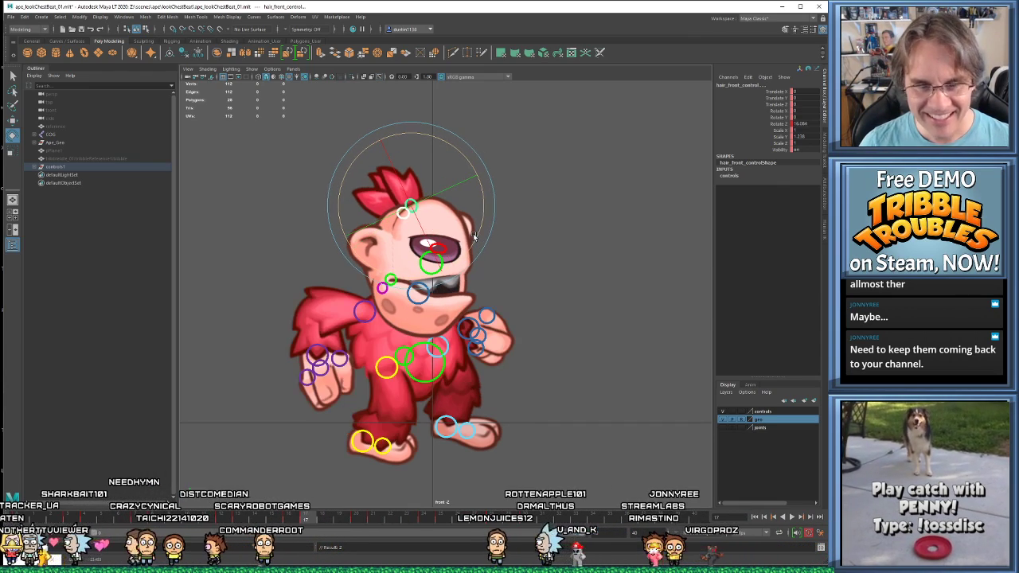
{"action": "key", "text": "comma"}
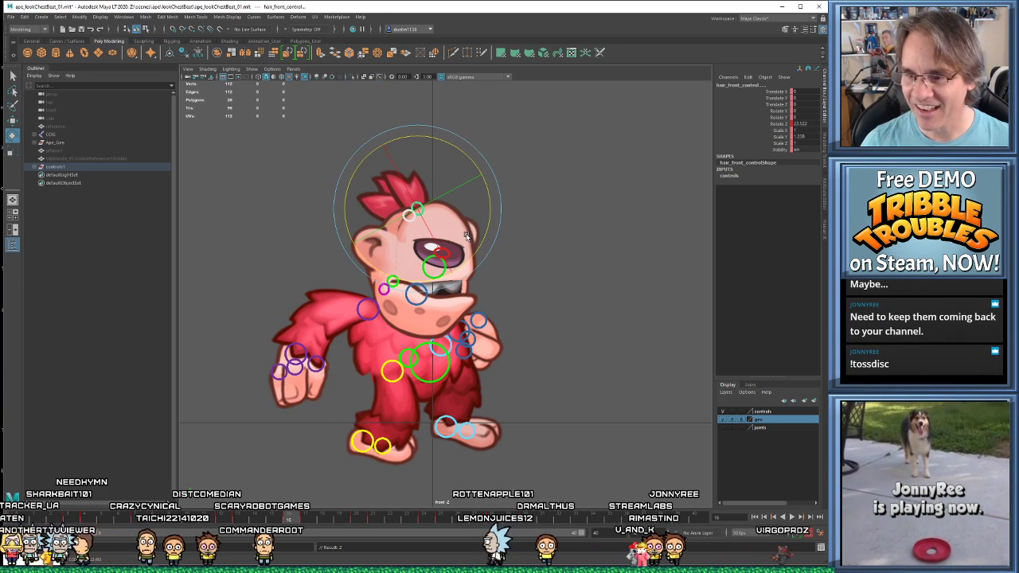
{"action": "key", "text": "period"}
{"action": "key", "text": "period"}
{"action": "key", "text": "period"}
{"action": "key", "text": "period"}
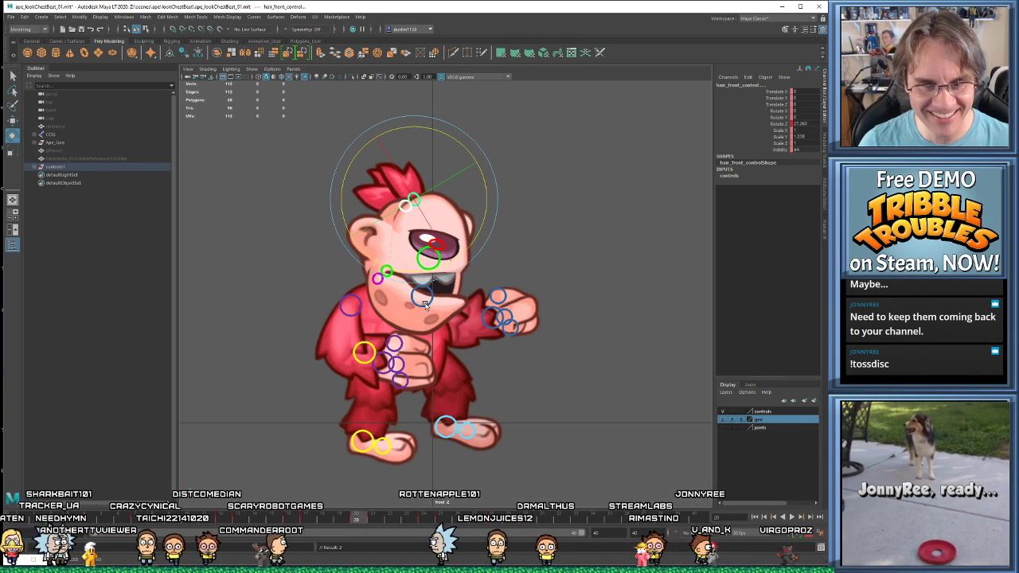
- Continue to frame 24 and rotate both hair controls slightly further backward, checking the pose against frame 25
{"action": "key", "text": "period"}
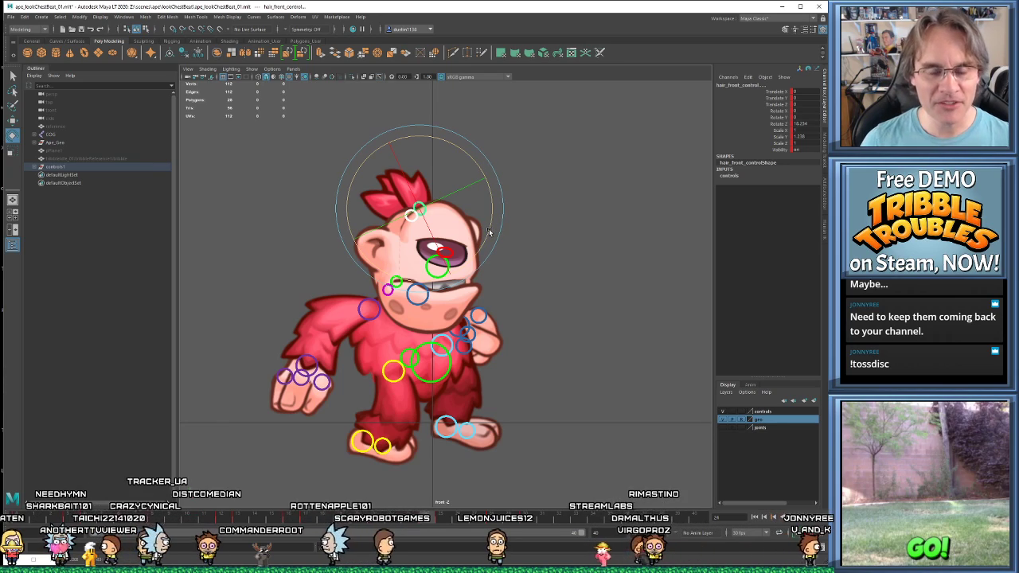
{"action": "key", "text": "comma"}
{"action": "key", "text": "period"}
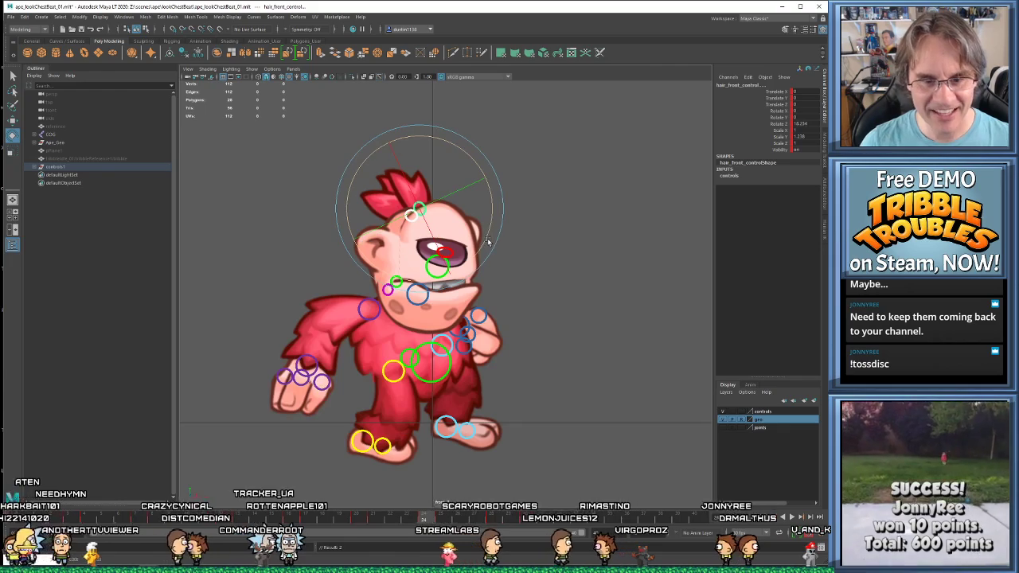
{"action": "left_click_drag", "start_coordinate": [498, 228], "coordinate": [503, 221]}
{"action": "key", "text": "comma"}
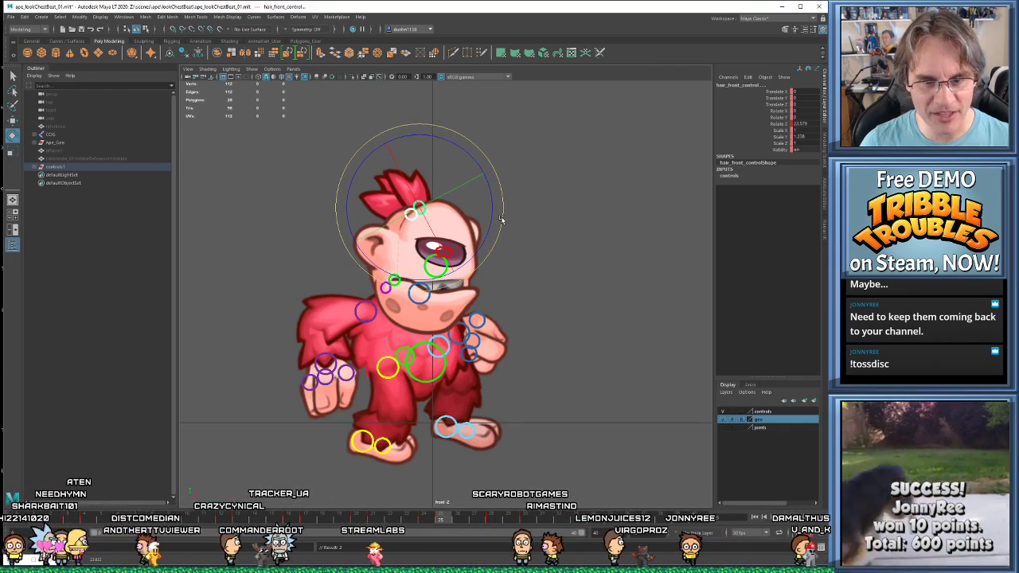
- Compare the hair poses across frames 20 to 25 and rotate both hair controls to about 25.7 degrees in Z at frame 24
{"action": "key", "text": "period"}
{"action": "key", "text": "period"}
{"action": "key", "text": "period"}
{"action": "key", "text": "period"}
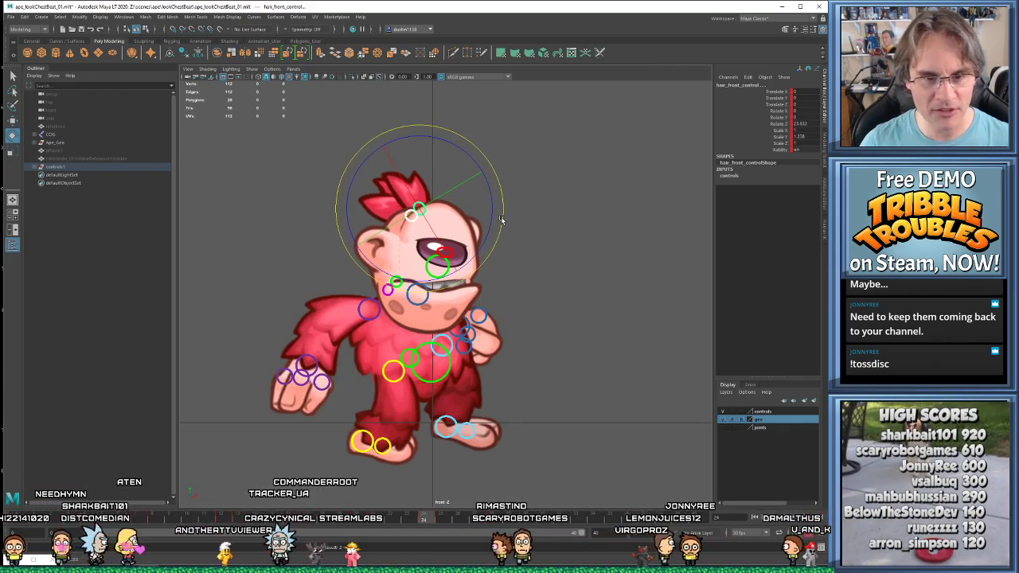
{"action": "key", "text": "comma"}
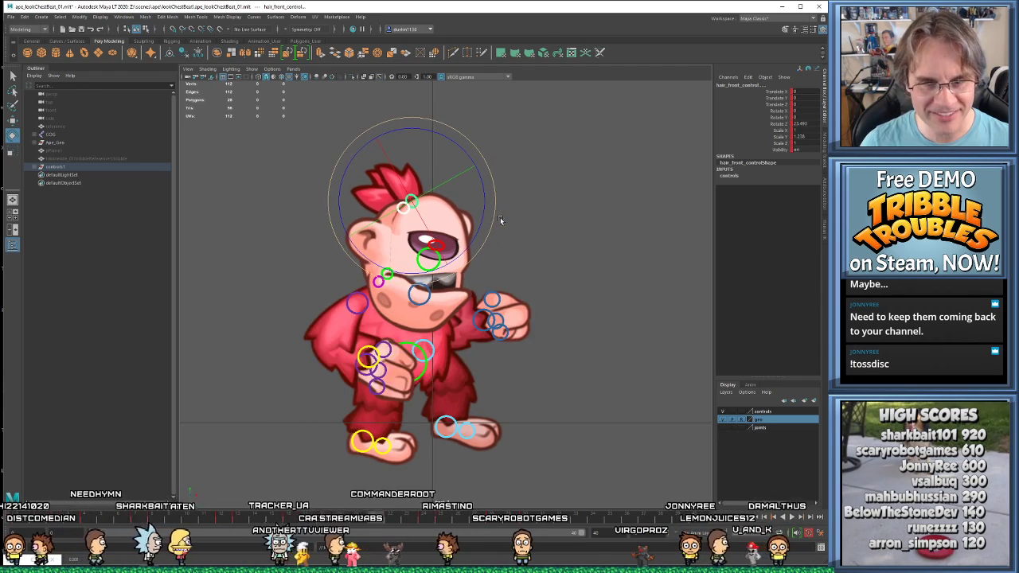
{"action": "key", "text": "period"}
{"action": "key", "text": "comma"}
{"action": "key", "text": "comma"}
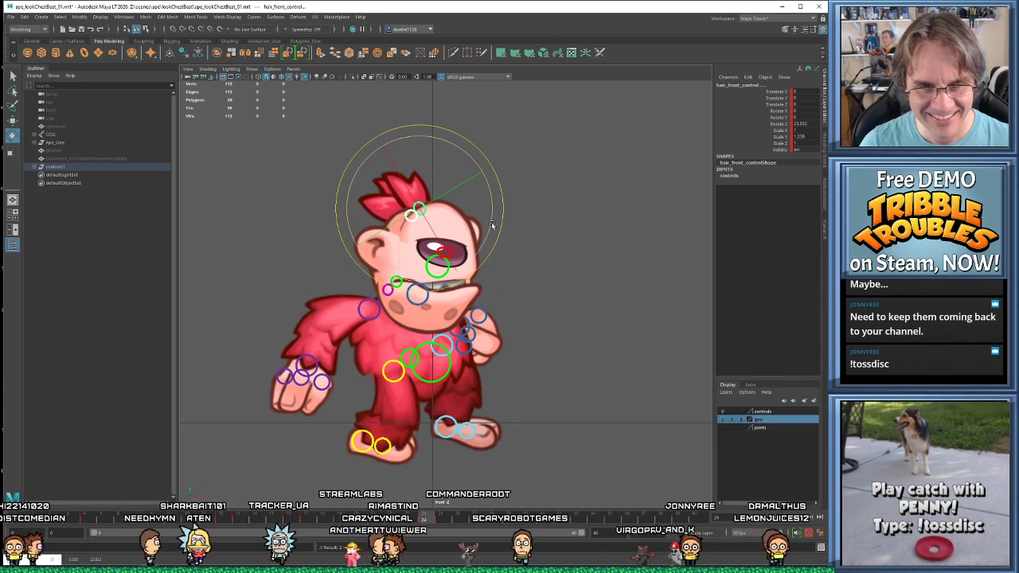
{"action": "key", "text": "period"}
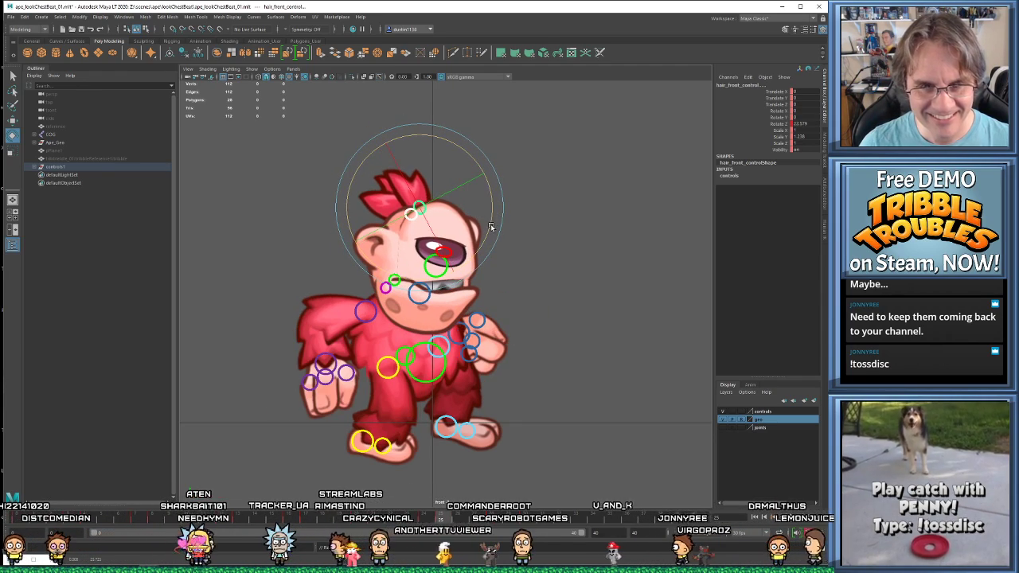
{"action": "left_click_drag", "start_coordinate": [492, 228], "coordinate": [493, 217]}
{"action": "key", "text": "comma"}
{"action": "key", "text": "period"}
{"action": "key", "text": "comma"}
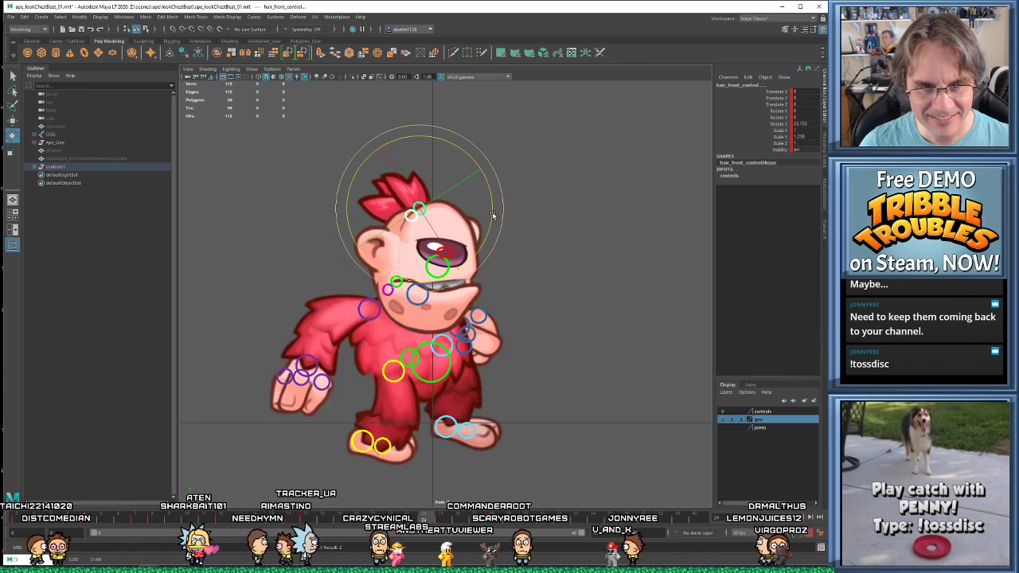
- Rotate both hair controls further at frame 28 and check the pose on the following key
{"action": "key", "text": "period"}
{"action": "key", "text": "period"}
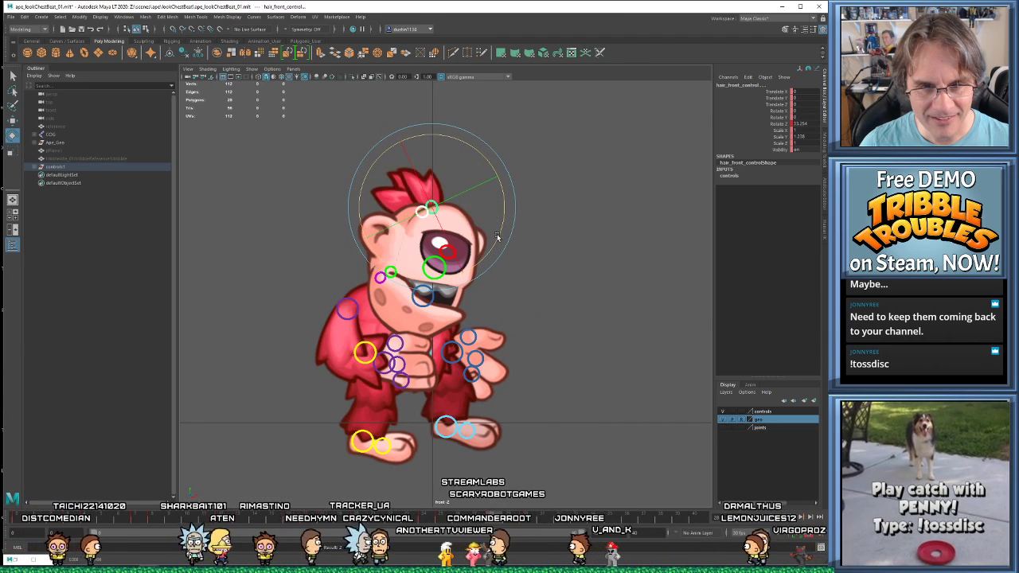
{"action": "left_click_drag", "start_coordinate": [498, 237], "coordinate": [511, 213]}
{"action": "key", "text": "period"}
- Play the animation to review the hair swing and save the scene
{"action": "key", "text": "alt+v"}
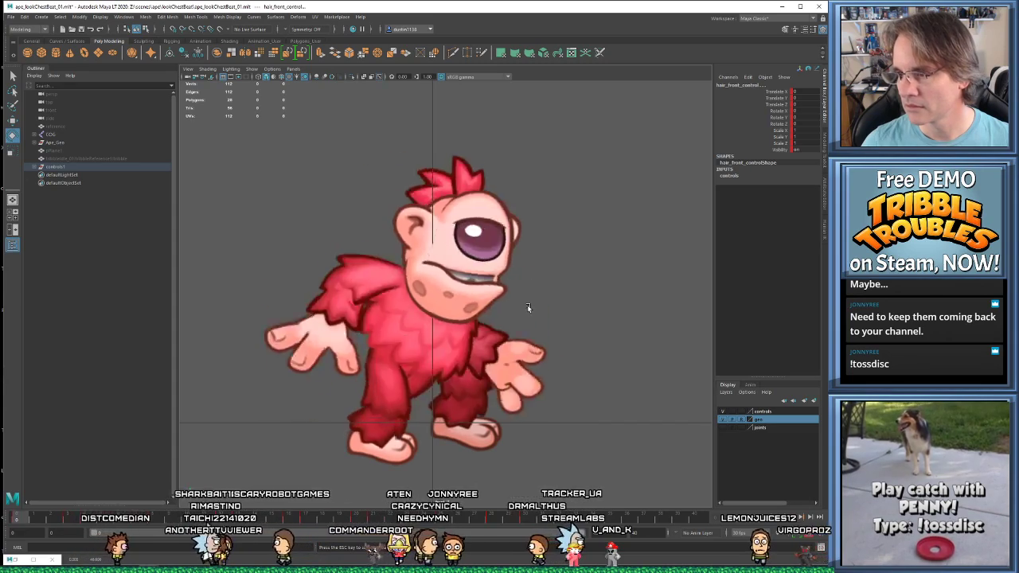
{"action": "key", "text": "alt+v"}
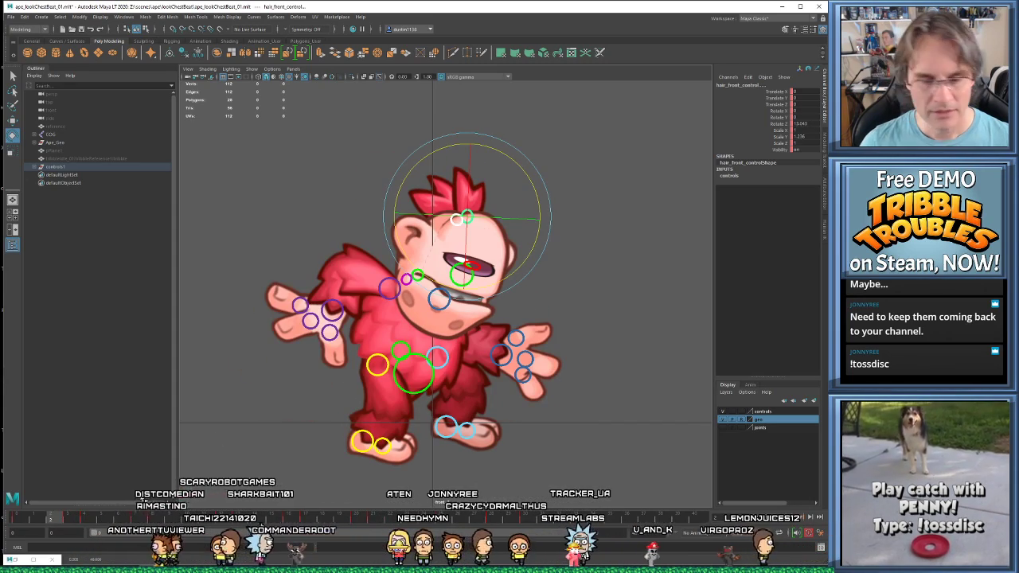
{"action": "key", "text": "ctrl+s"}
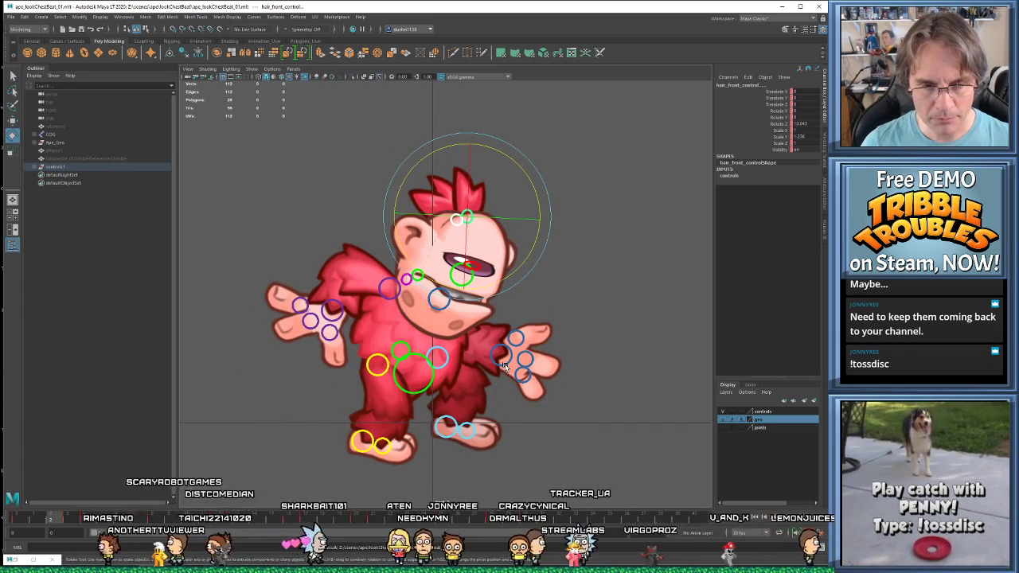
- Select the rear hand control and pull the fist in closer against the chest at frame 8 and its neighbouring key
{"action": "left_click", "coordinate": [503, 363]}
{"action": "key", "text": "alt+v"}
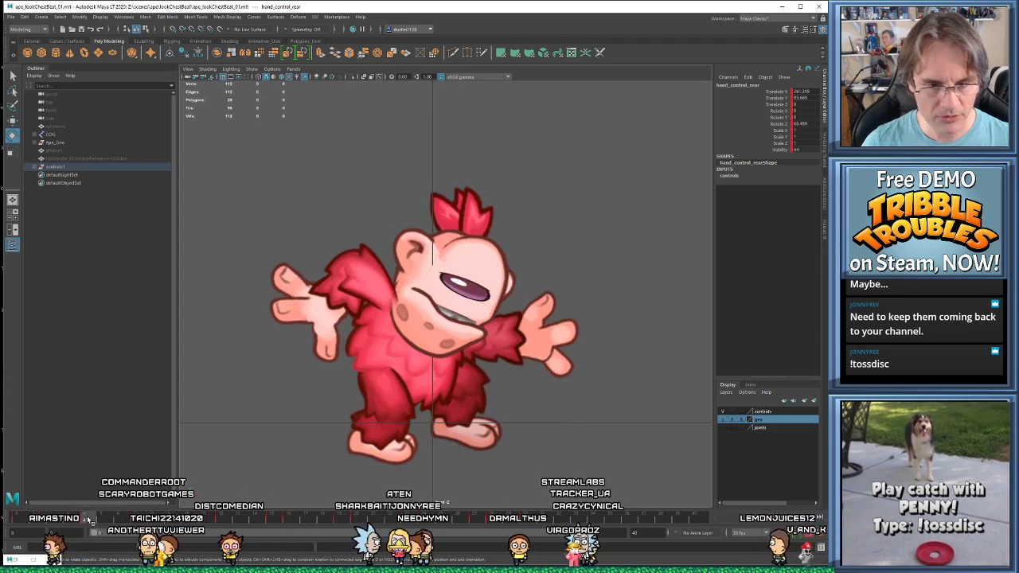
{"action": "key", "text": "alt+v"}
{"action": "key", "text": "w"}
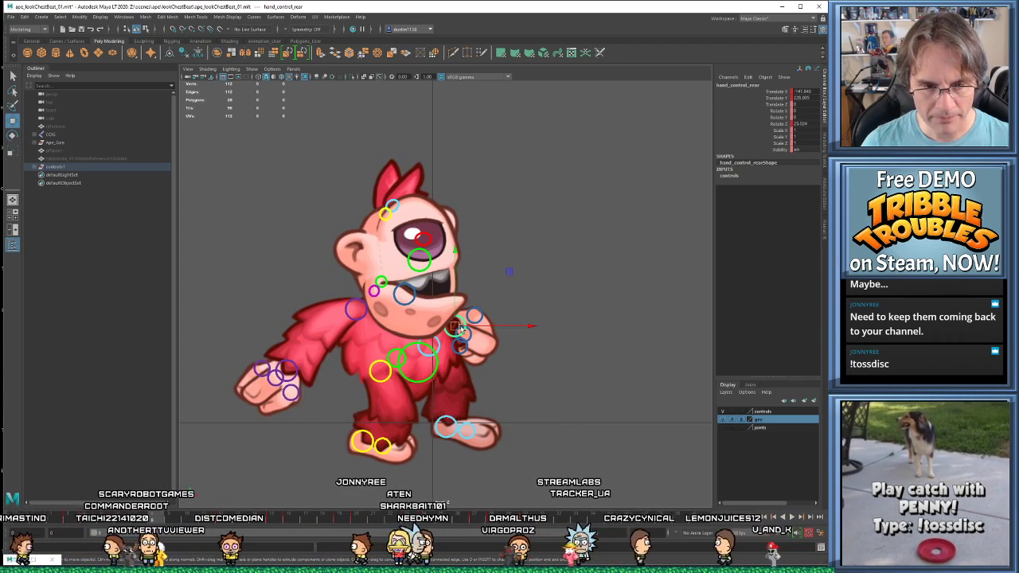
{"action": "key", "text": "."}
{"action": "left_click_drag", "start_coordinate": [456, 330], "coordinate": [449, 333]}
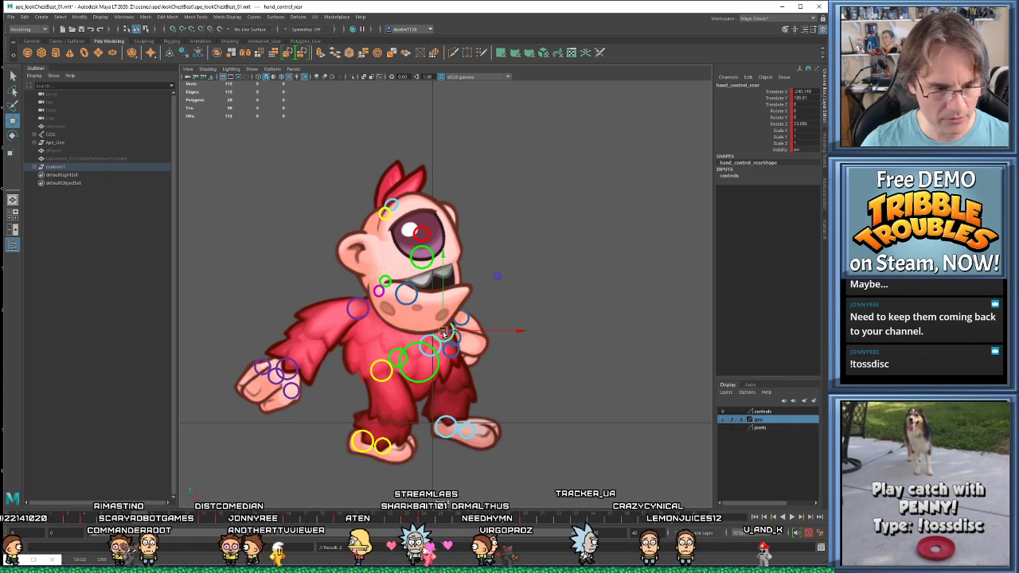
{"action": "key", "text": "."}
{"action": "left_click_drag", "start_coordinate": [455, 332], "coordinate": [447, 335]}
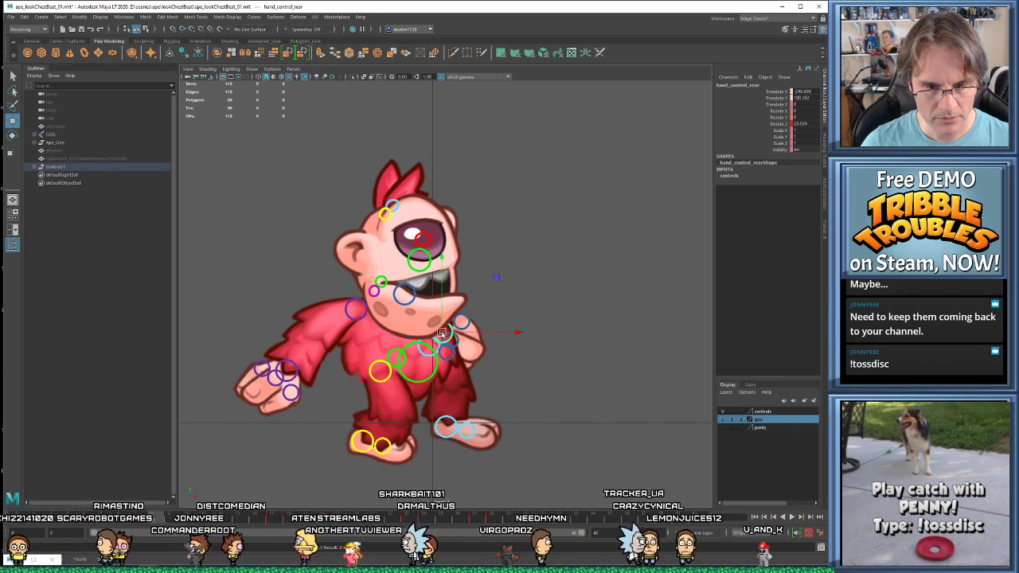
{"action": "key", "text": "."}
{"action": "key", "text": "."}
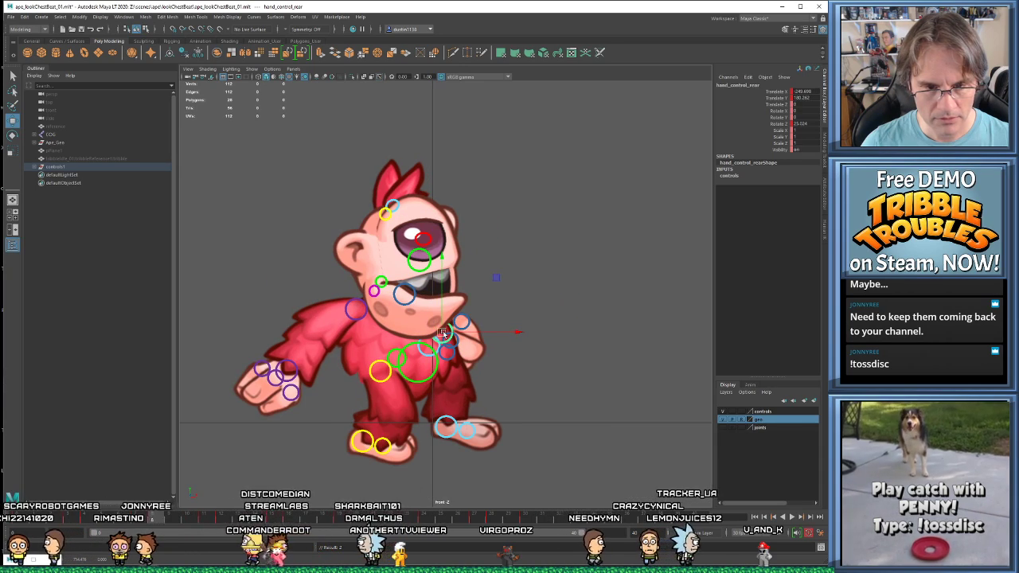
{"action": "key", "text": "."}
{"action": "left_click_drag", "start_coordinate": [444, 333], "coordinate": [493, 313]}
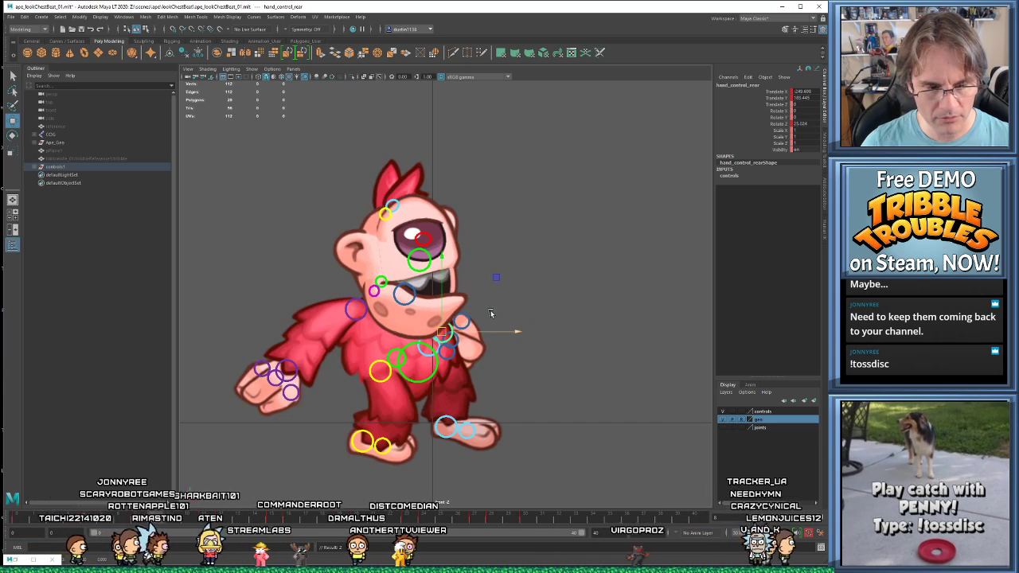
- Move the rear hand control inward and down against the chest at frame 15
{"action": "key", "text": "."}
{"action": "key", "text": "."}
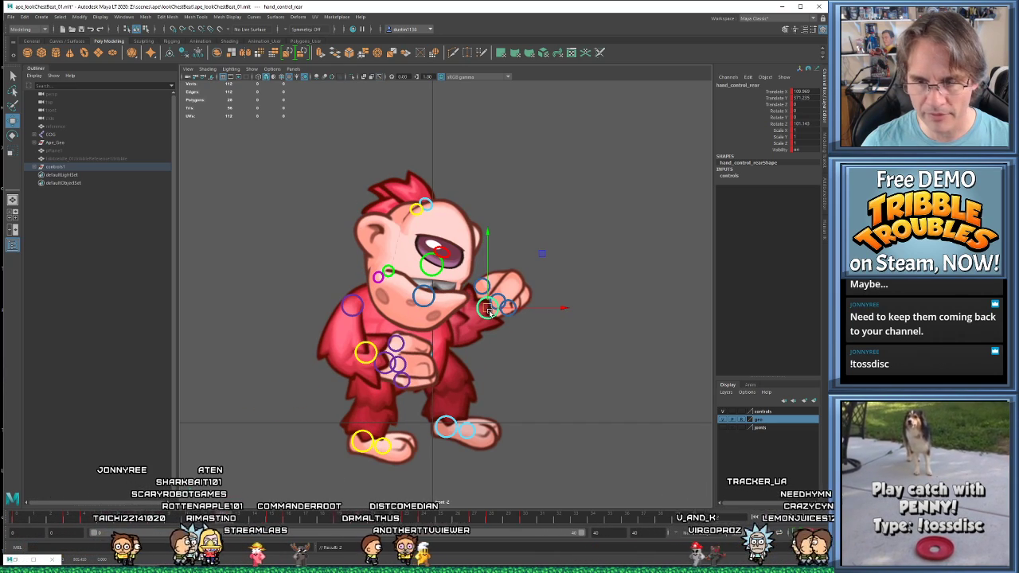
{"action": "key", "text": "."}
{"action": "left_click_drag", "start_coordinate": [458, 332], "coordinate": [453, 342]}
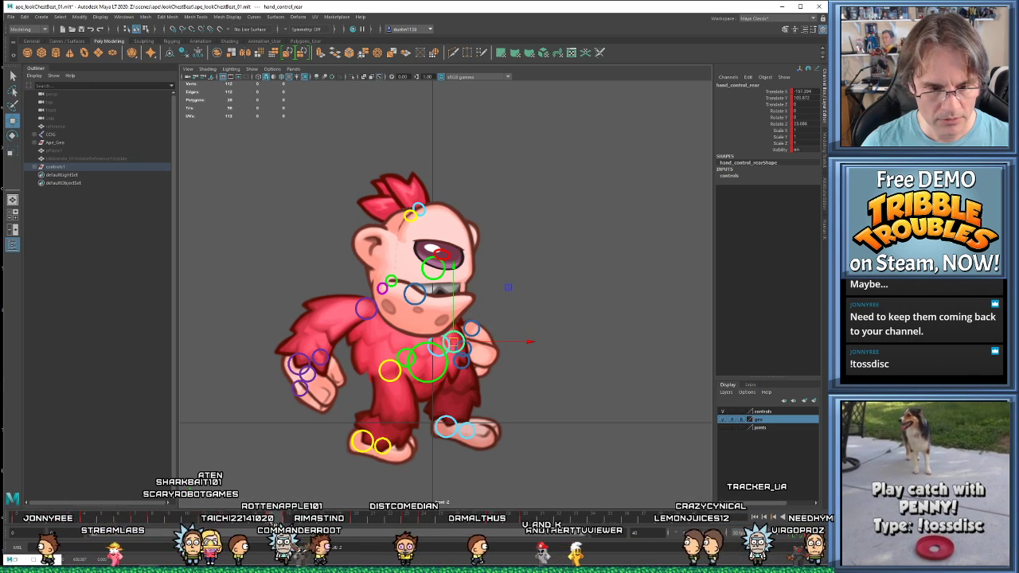
- Carry the rear hand's position from frame 15 over to frame 16 and rotate it to about 25.6 degrees in Z
{"action": "key", "text": "."}
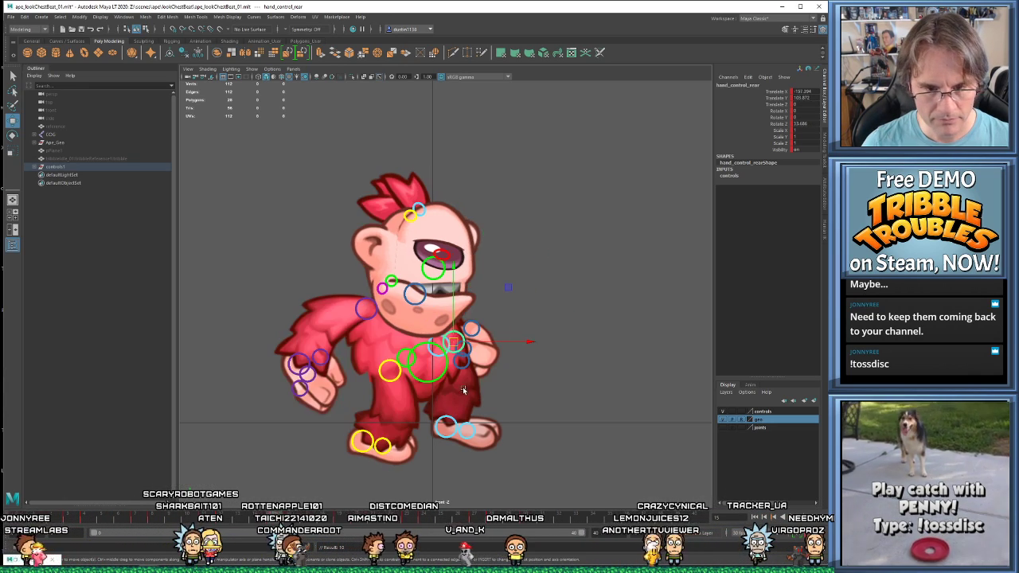
{"action": "key", "text": "e"}
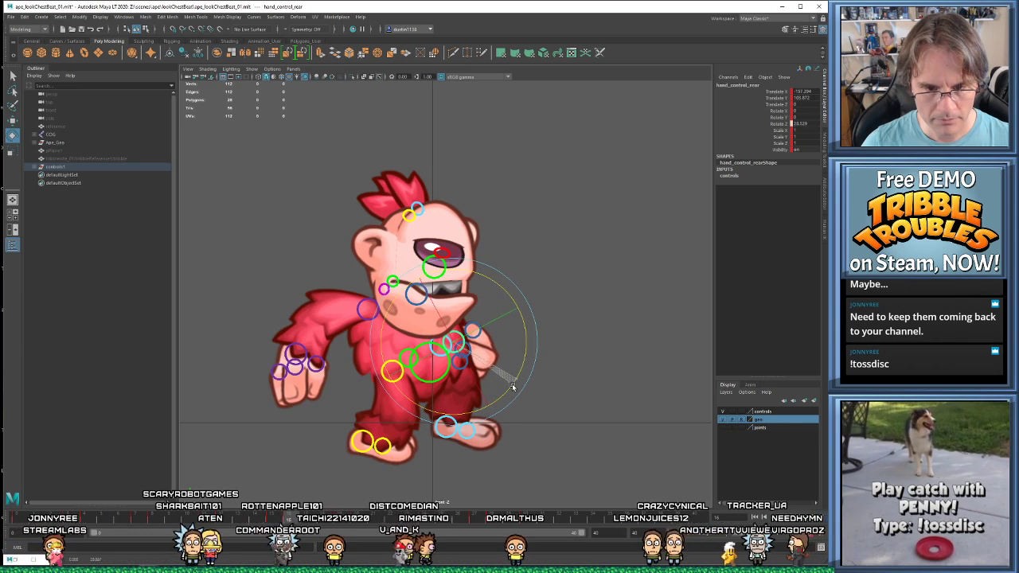
{"action": "key", "text": "."}
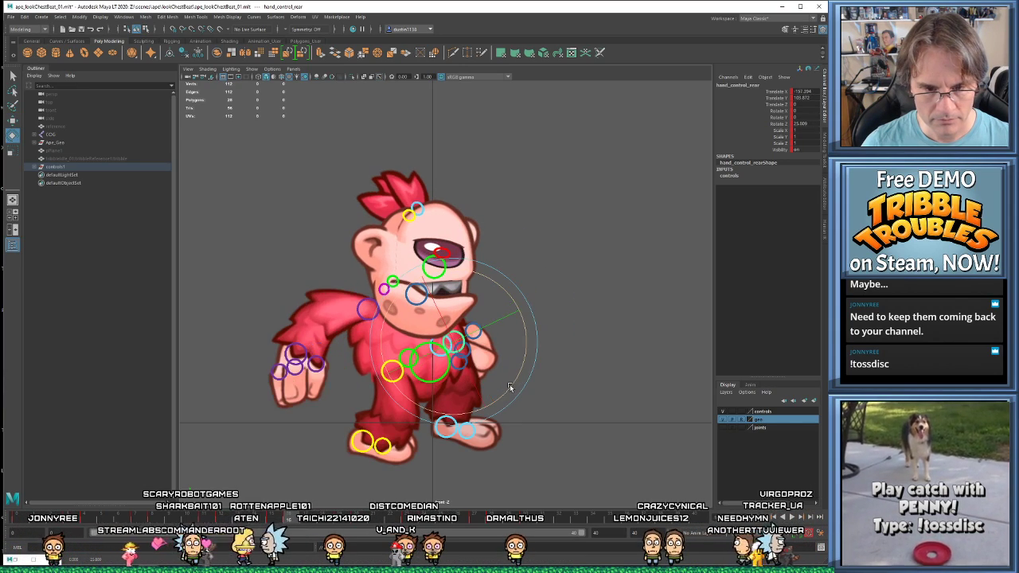
{"action": "key", "text": "."}
- Continue past frame 20 to frame 23 and move the rear hand control in against the chest, to about -122 in X
{"action": "key", "text": "w"}
{"action": "left_click_drag", "start_coordinate": [496, 320], "coordinate": [485, 328]}
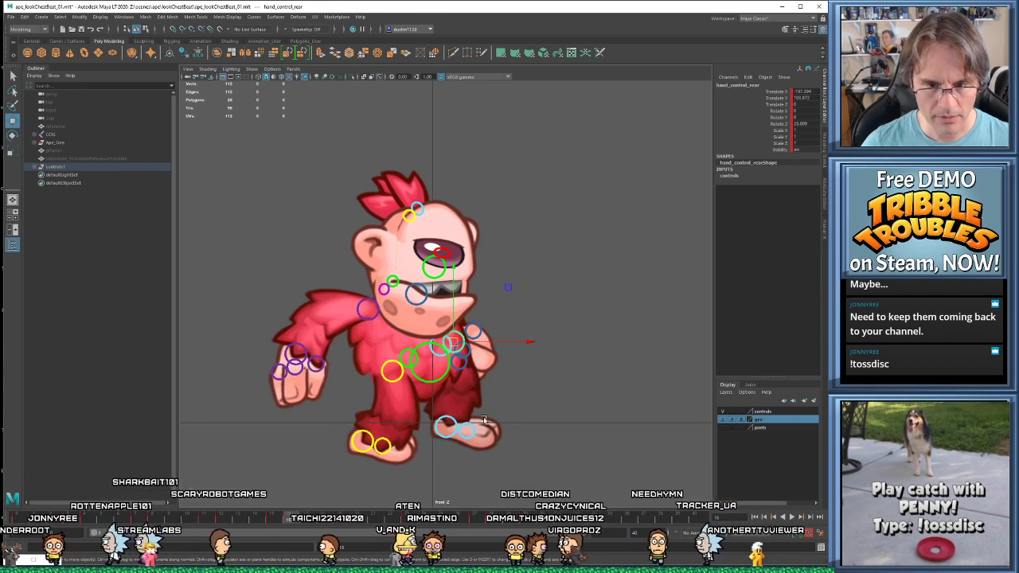
{"action": "key", "text": "."}
{"action": "key", "text": "."}
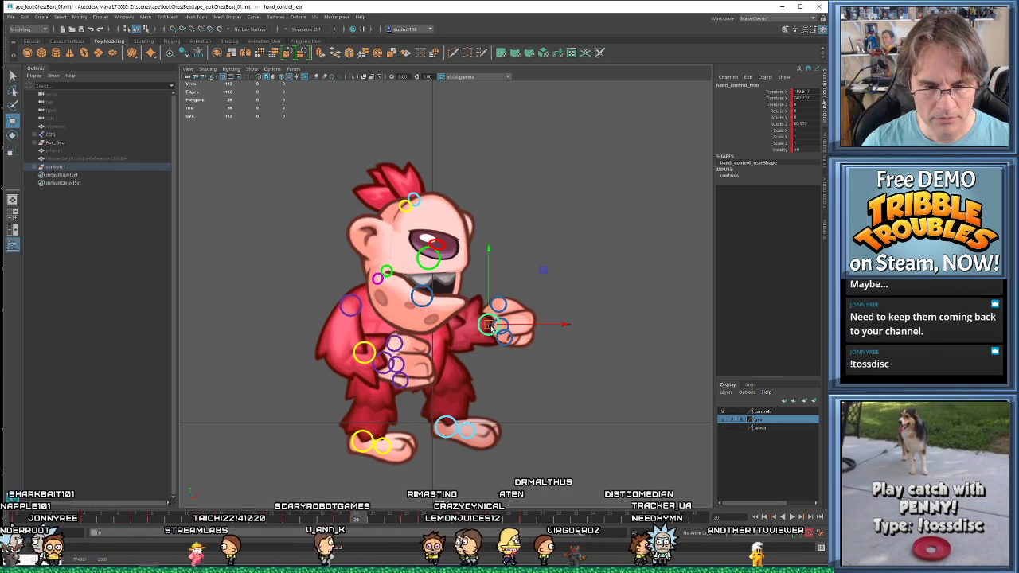
{"action": "key", "text": "."}
{"action": "left_click_drag", "start_coordinate": [472, 332], "coordinate": [463, 340]}
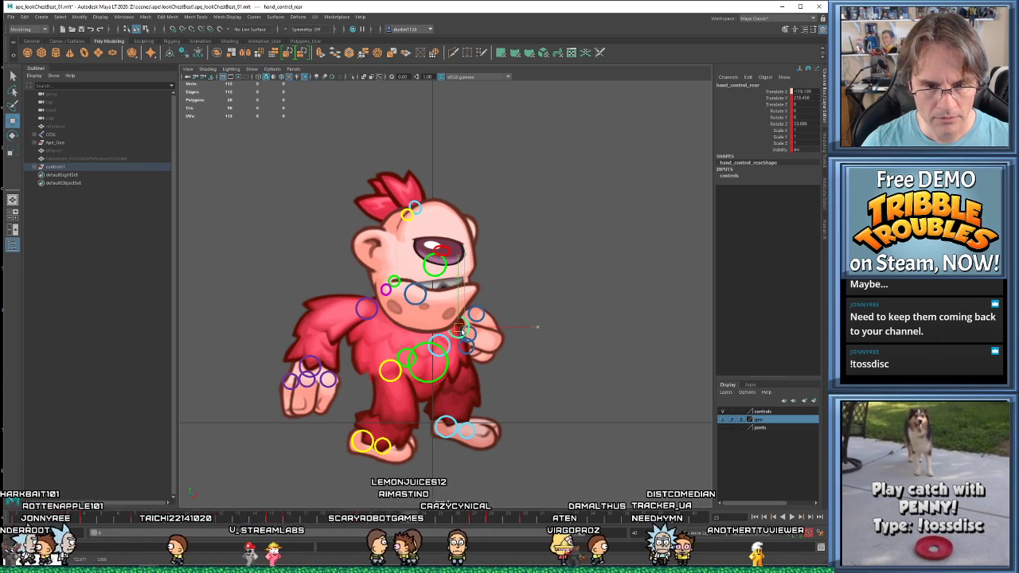
- Carry the rear hand's position over to frame 24 and rotate the hand to about 28.1 degrees in Z
{"action": "key", "text": "e"}
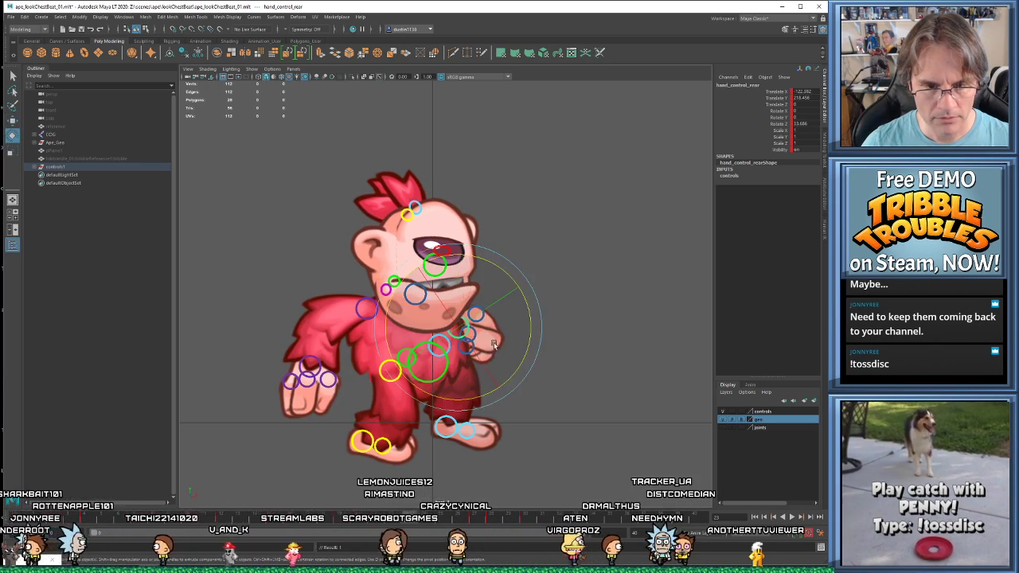
{"action": "left_click", "coordinate": [411, 516]}
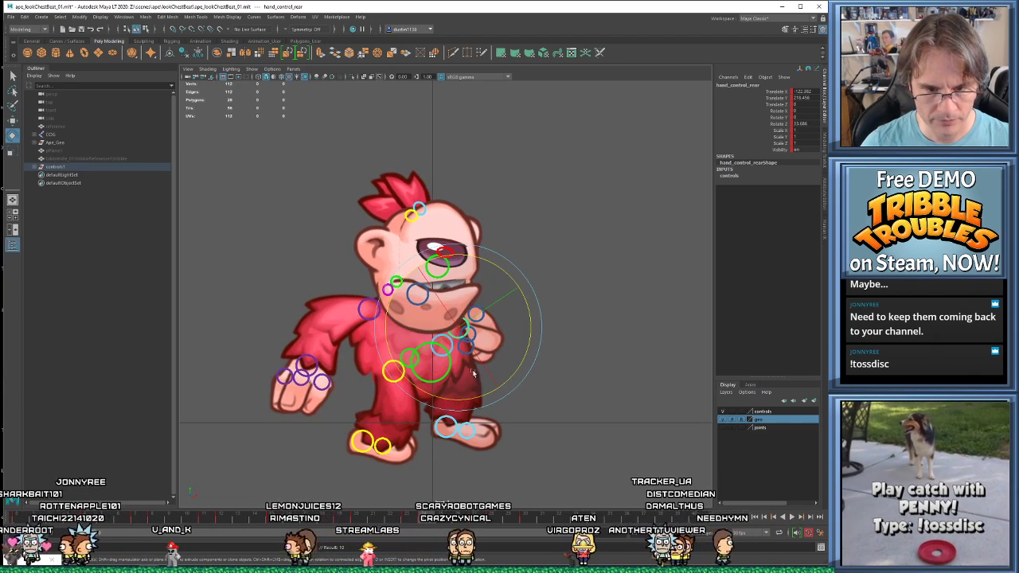
{"action": "left_click_drag", "start_coordinate": [506, 376], "coordinate": [511, 382]}
- Compare frames 24 through 27 and move the rear hand control closer to the body at frame 27
{"action": "key", "text": "period"}
{"action": "key", "text": "period"}
{"action": "key", "text": "period"}
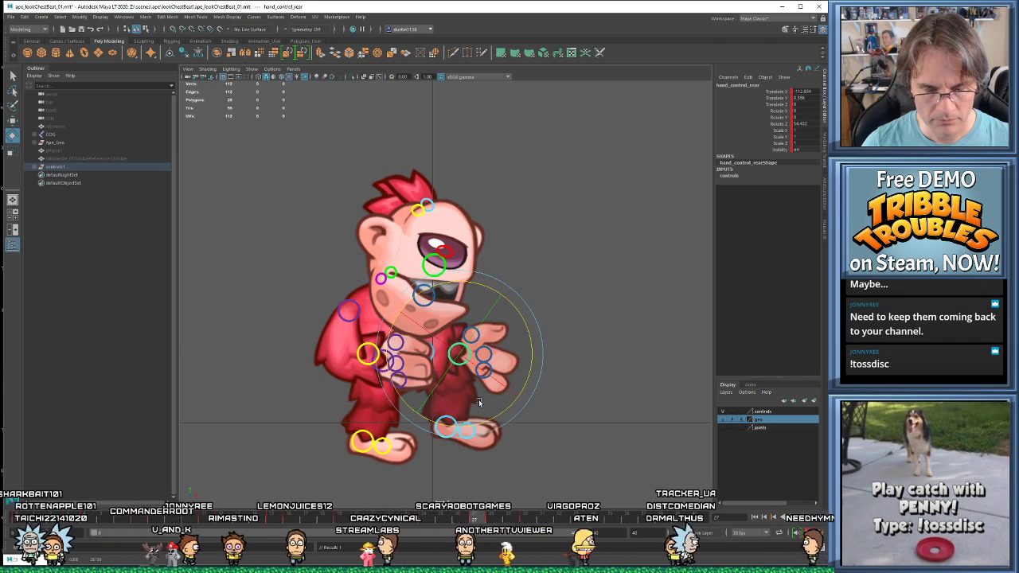
{"action": "key", "text": "comma"}
{"action": "key", "text": "comma"}
{"action": "key", "text": "comma"}
{"action": "key", "text": "period"}
{"action": "key", "text": "period"}
{"action": "key", "text": "period"}
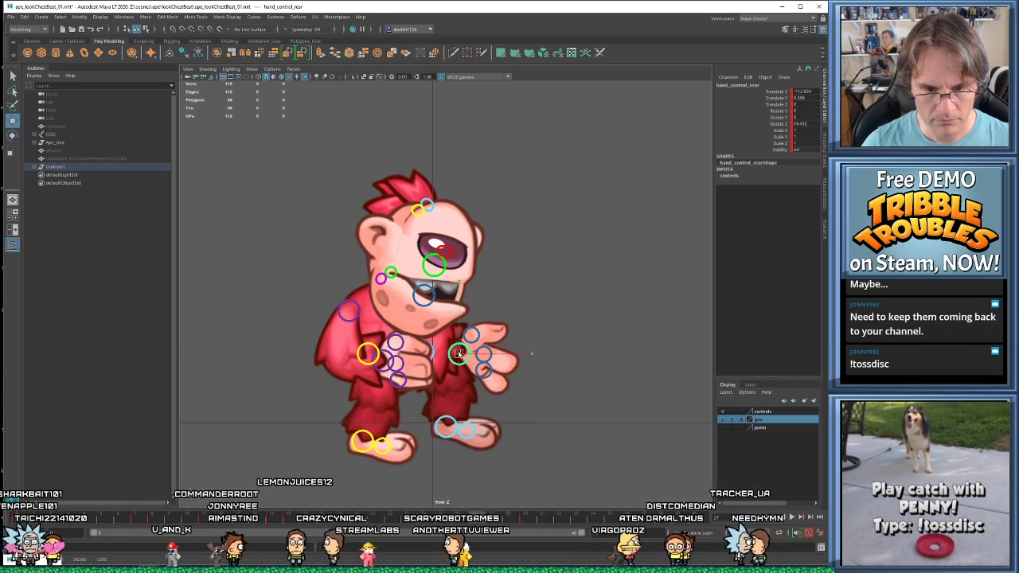
{"action": "key", "text": "w"}
{"action": "key", "text": "period"}
{"action": "key", "text": "period"}
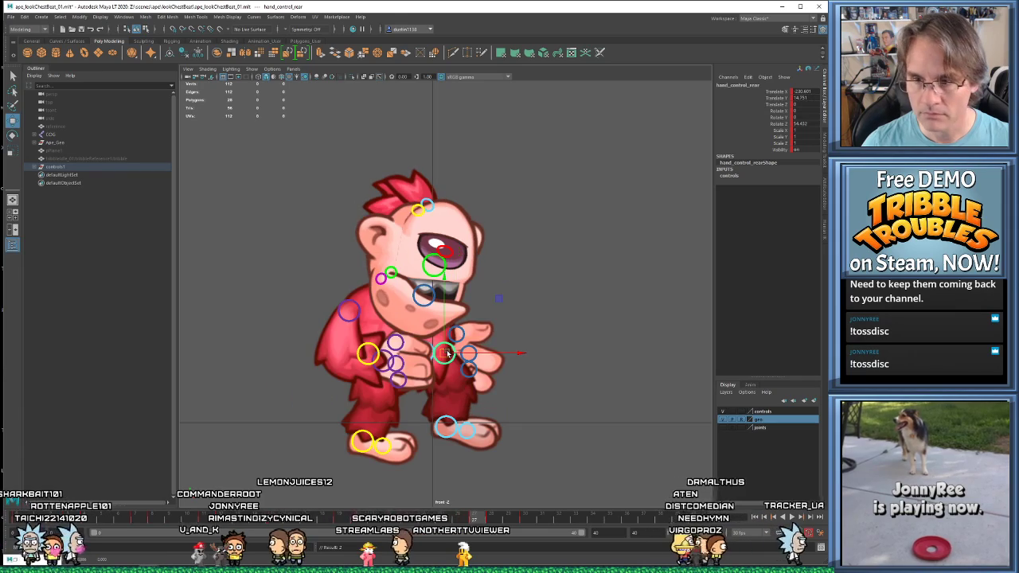
{"action": "key", "text": "period"}
- Bring the rear hand control in toward the body at frame 28, comparing its path with frame 24
{"action": "key", "text": "comma"}
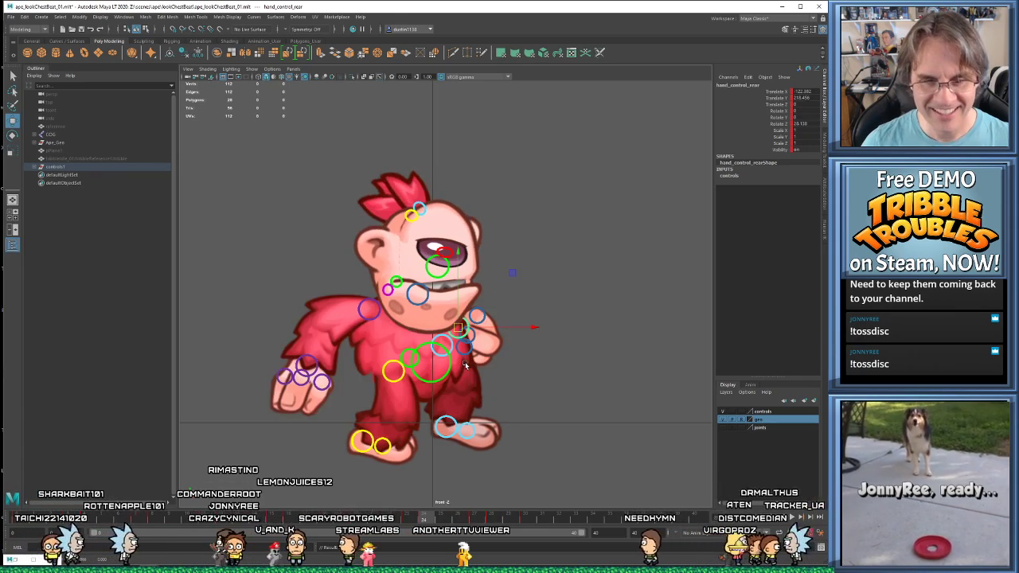
{"action": "key", "text": "period"}
{"action": "key", "text": "period"}
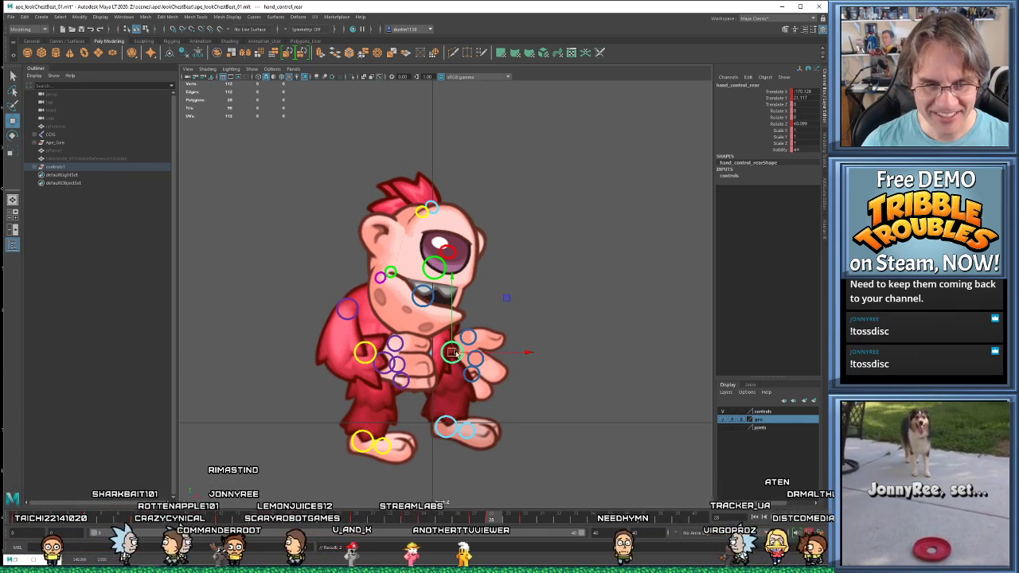
{"action": "key", "text": "comma"}
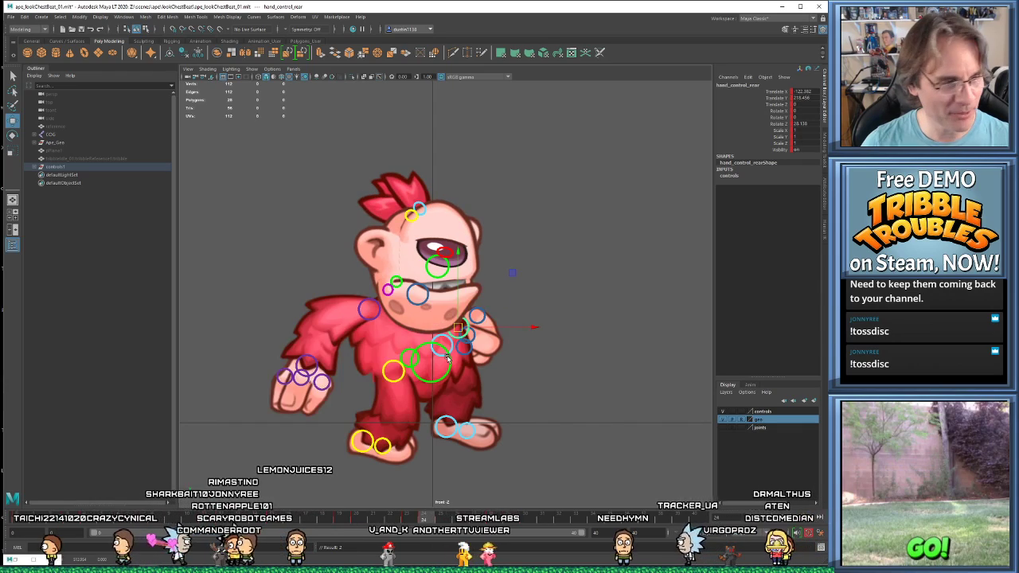
{"action": "key", "text": "period"}
{"action": "key", "text": "period"}
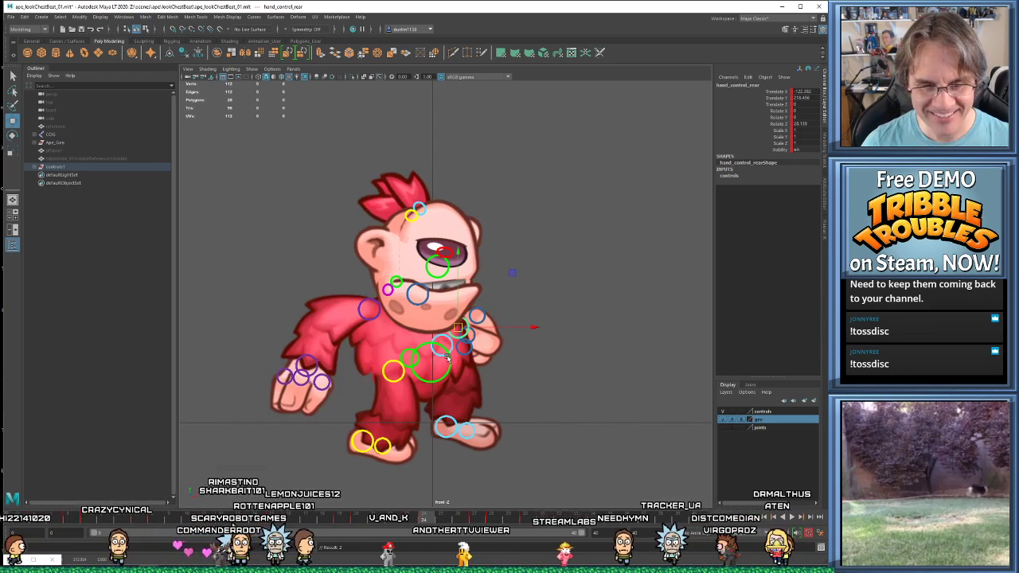
- Compare the keys up to frame 30 and move the rear hand control at frame 28 to about -300.6 in X and -39.4 in Y
{"action": "key", "text": "period"}
{"action": "key", "text": "period"}
{"action": "key", "text": "period"}
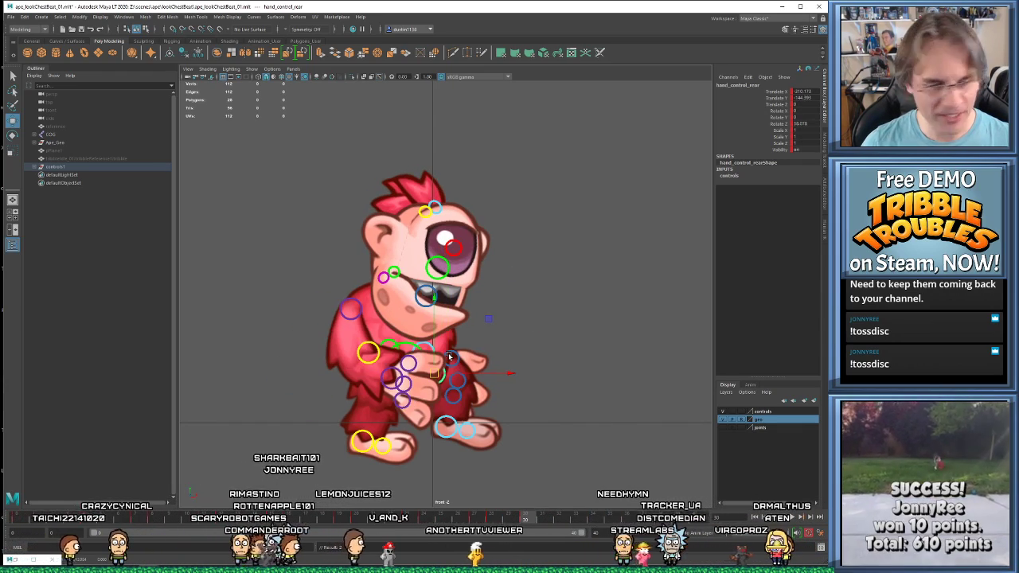
{"action": "key", "text": "comma"}
{"action": "key", "text": "period"}
{"action": "key", "text": "comma"}
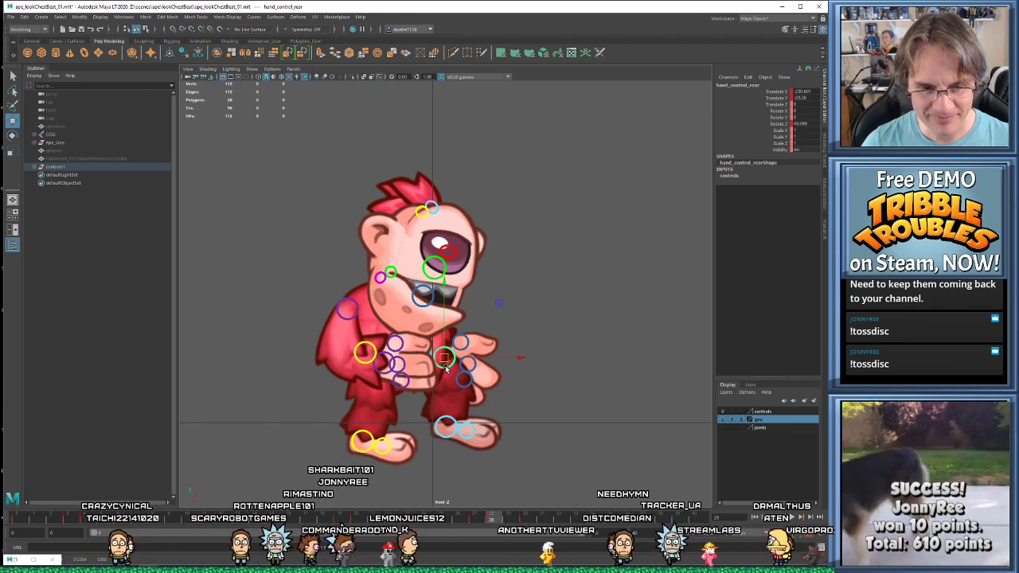
{"action": "key", "text": "period"}
{"action": "key", "text": "comma"}
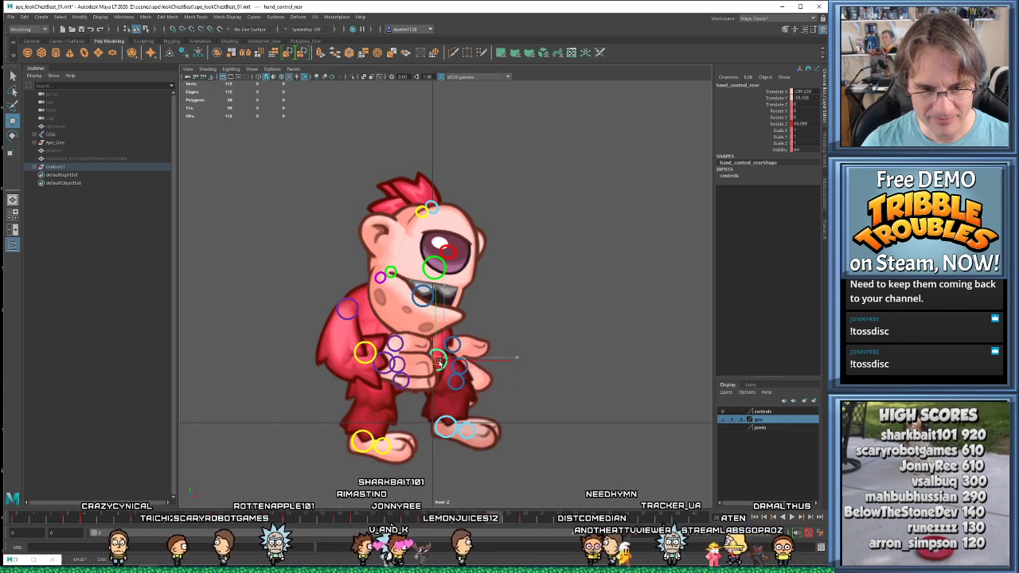
- Nudge the rear hand control at frame 27 to about -236 in X and 8.2 in Y, comparing it with frame 28
{"action": "key", "text": "comma"}
{"action": "key", "text": "period"}
{"action": "key", "text": "comma"}
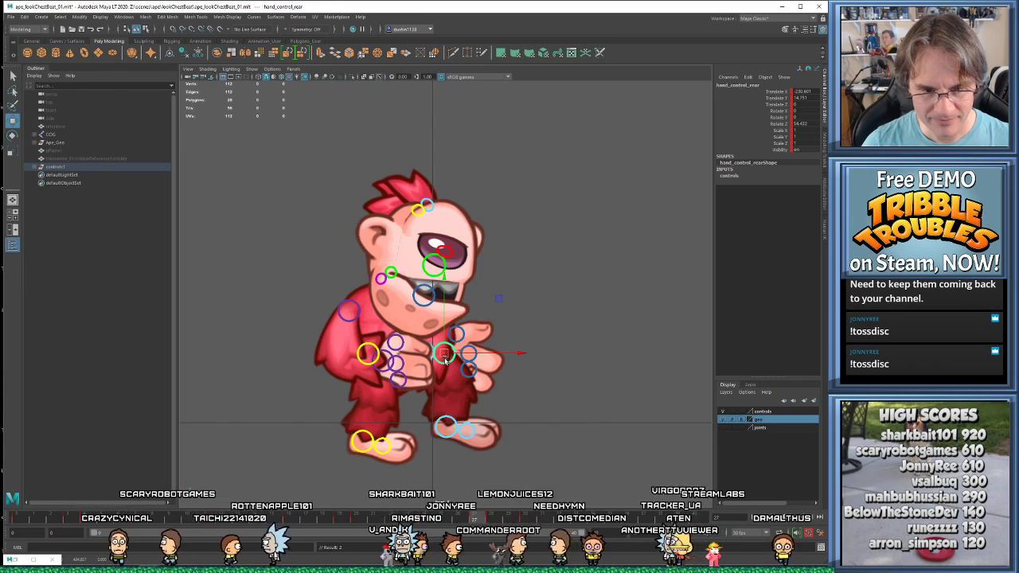
{"action": "key", "text": "period"}
{"action": "key", "text": "comma"}
{"action": "key", "text": "period"}
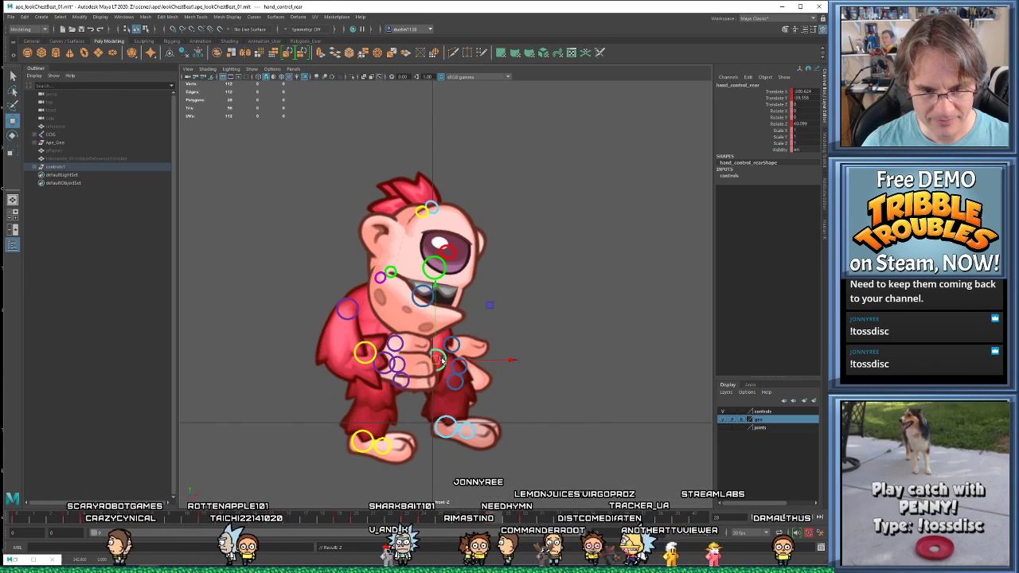
- Rotate the rear hand in Z to about 30.9 degrees at frame 28 and about 34.3 degrees at frame 27
{"action": "key", "text": "e"}
{"action": "left_click_drag", "start_coordinate": [510, 383], "coordinate": [500, 393]}
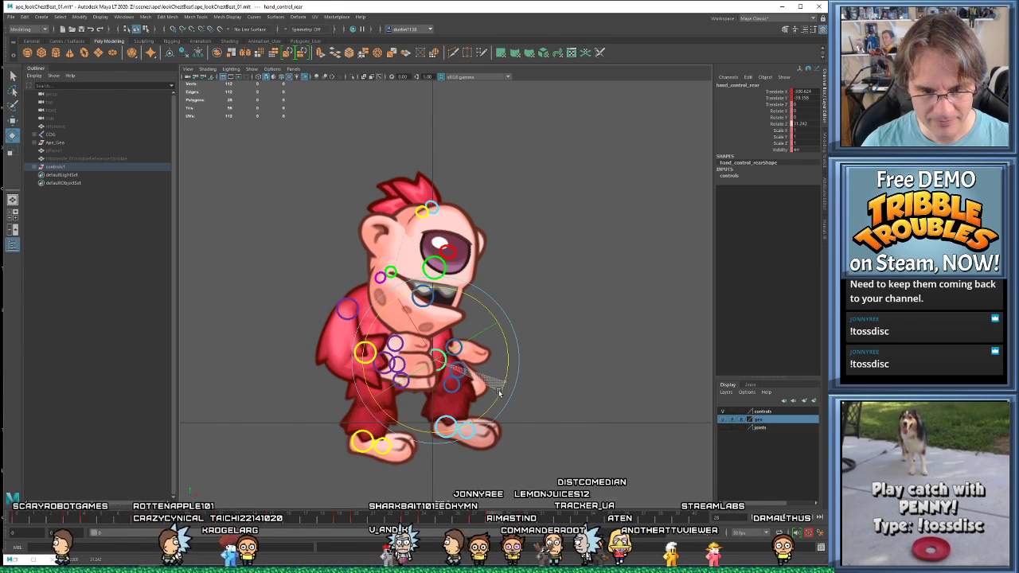
{"action": "key", "text": "comma"}
{"action": "key", "text": "period"}
{"action": "key", "text": "comma"}
{"action": "key", "text": "period"}
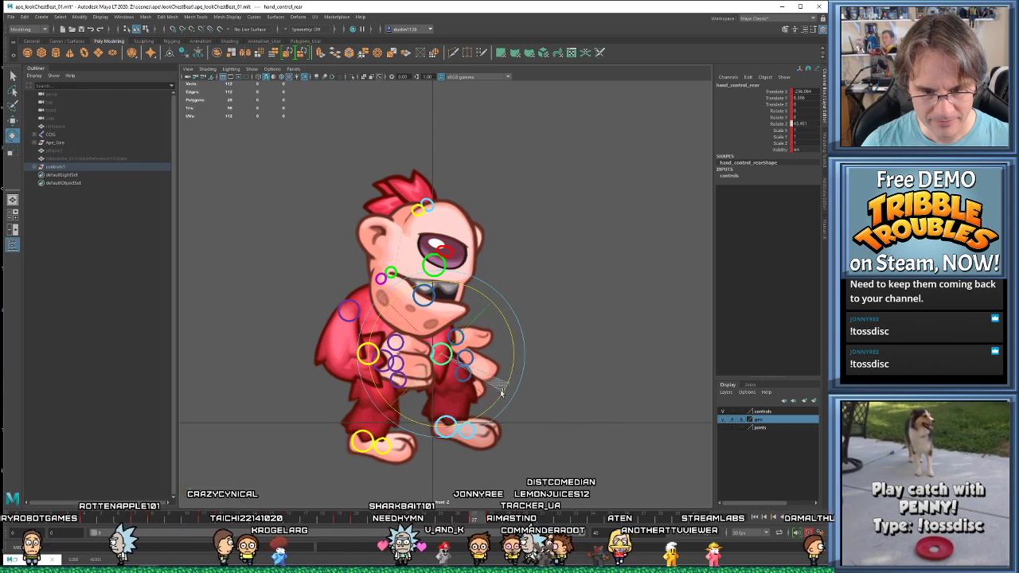
{"action": "key", "text": "period"}
{"action": "key", "text": "period"}
{"action": "key", "text": "comma"}
{"action": "key", "text": "comma"}
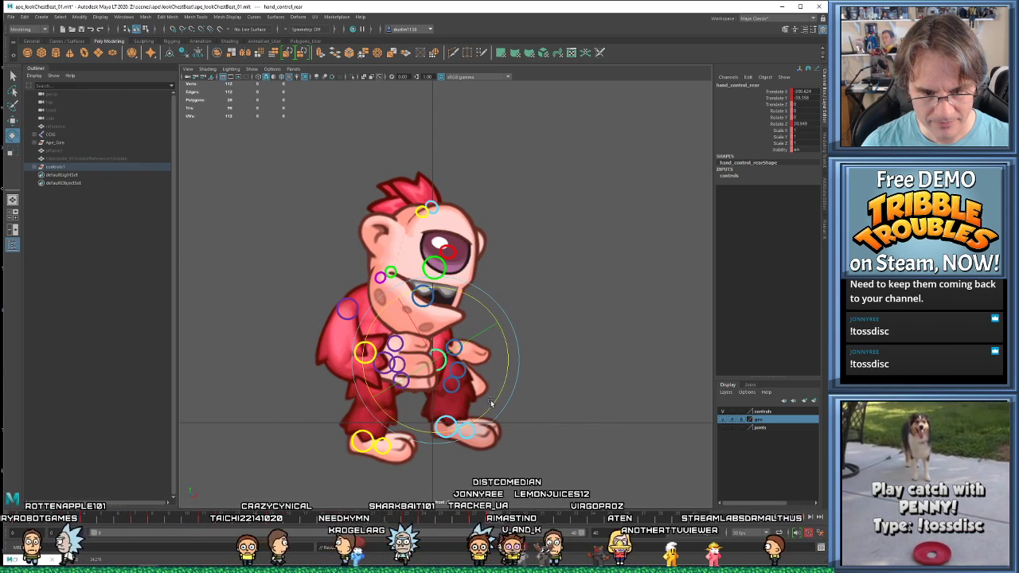
- Rotate the rear hand to about 19.4 degrees in Z at frame 30 and play back the animation
{"action": "left_click_drag", "start_coordinate": [492, 399], "coordinate": [488, 407]}
{"action": "key", "text": "period"}
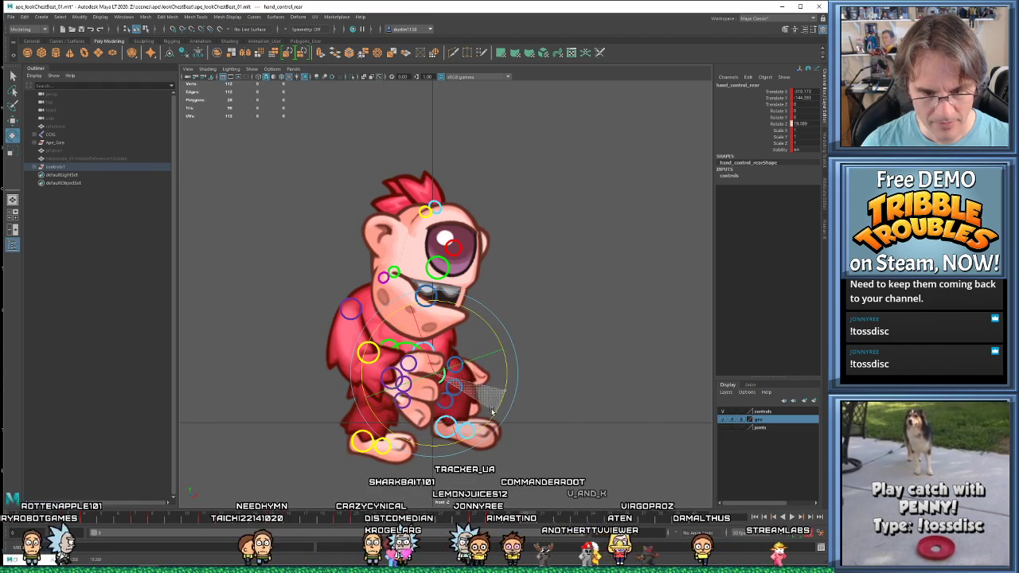
{"action": "key", "text": "alt+v"}
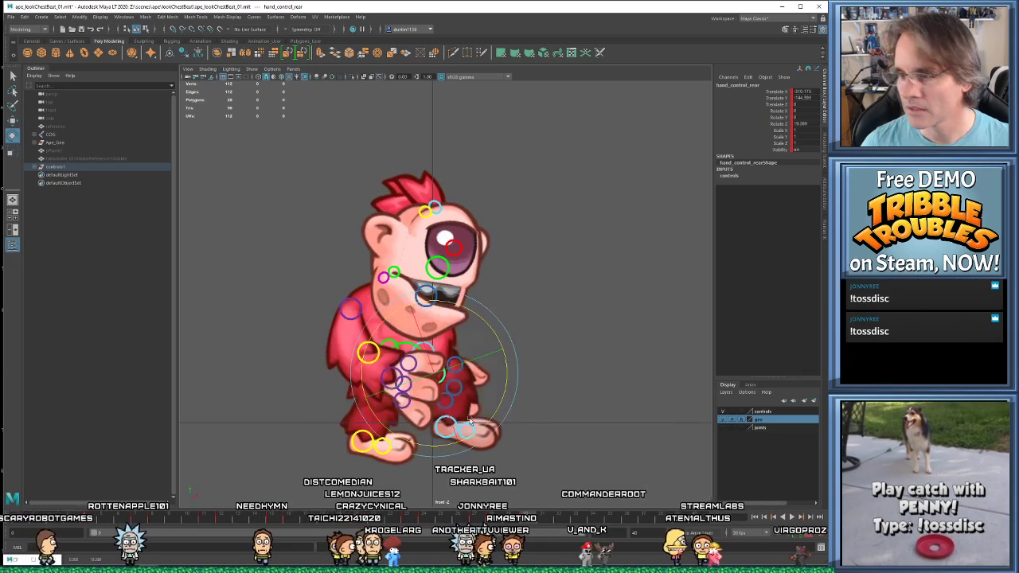
{"action": "key", "text": "alt+v"}
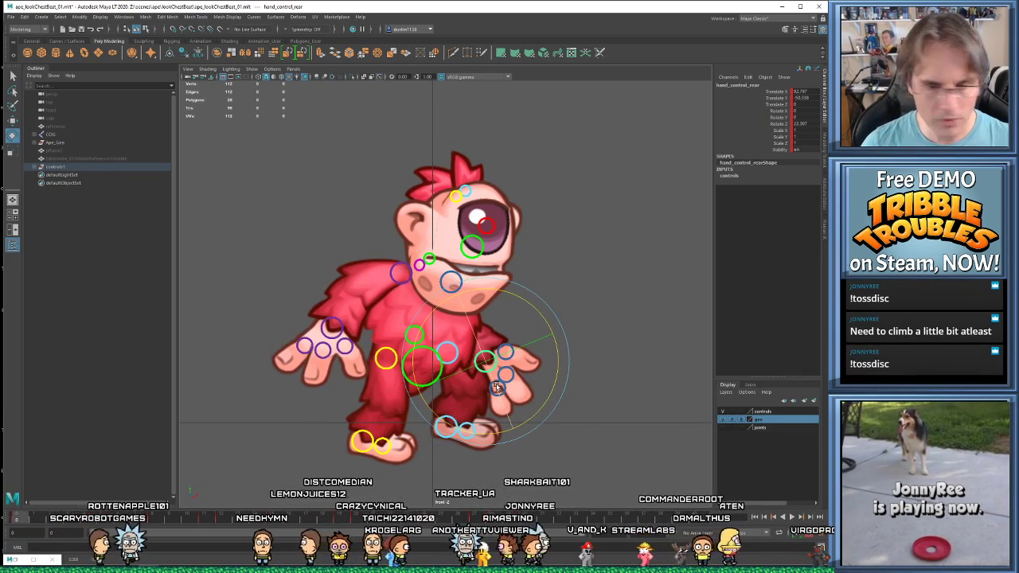
{"action": "key", "text": "alt+v"}
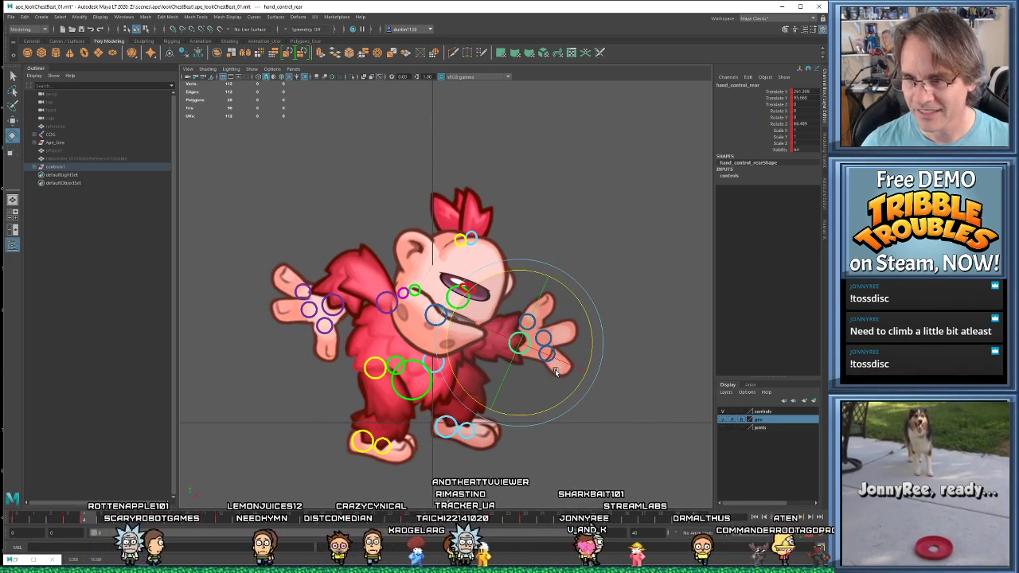
- Advance to frame 11 and rotate the rear hand to about 57.8 degrees in Z, checking it against the neighbouring keys
{"action": "key", "text": "period"}
{"action": "key", "text": "period"}
{"action": "key", "text": "period"}
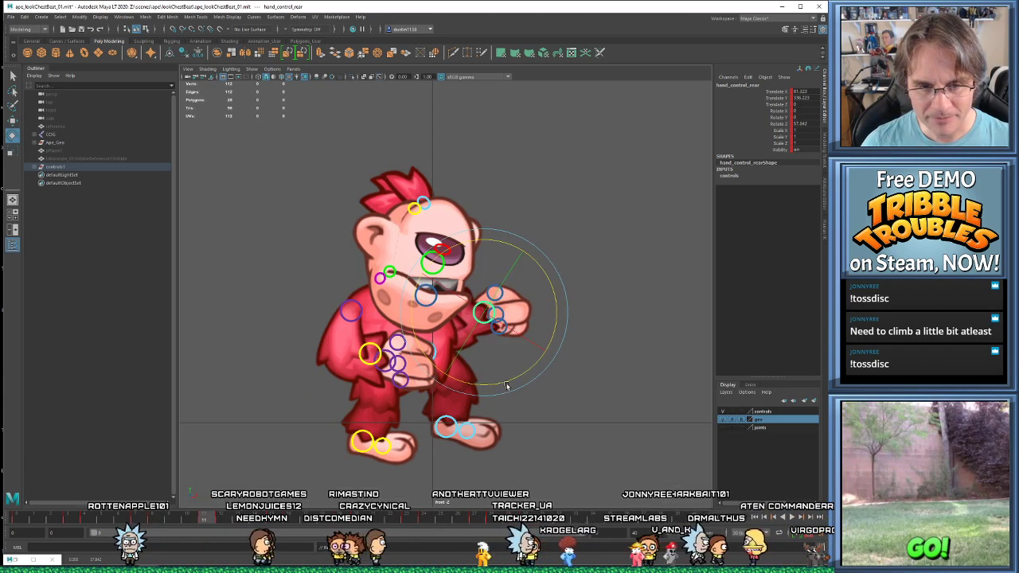
{"action": "key", "text": "period"}
{"action": "key", "text": "period"}
{"action": "key", "text": "period"}
{"action": "key", "text": "period"}
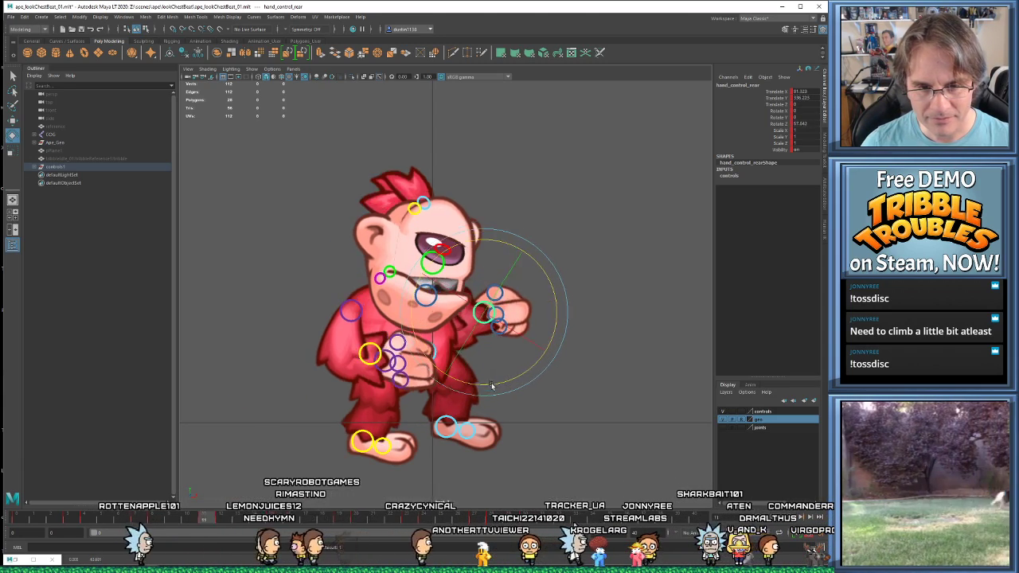
- Rotate the rear hand to about 49.9 degrees in Z at frame 12 and check the pose at frame 15
{"action": "key", "text": "period"}
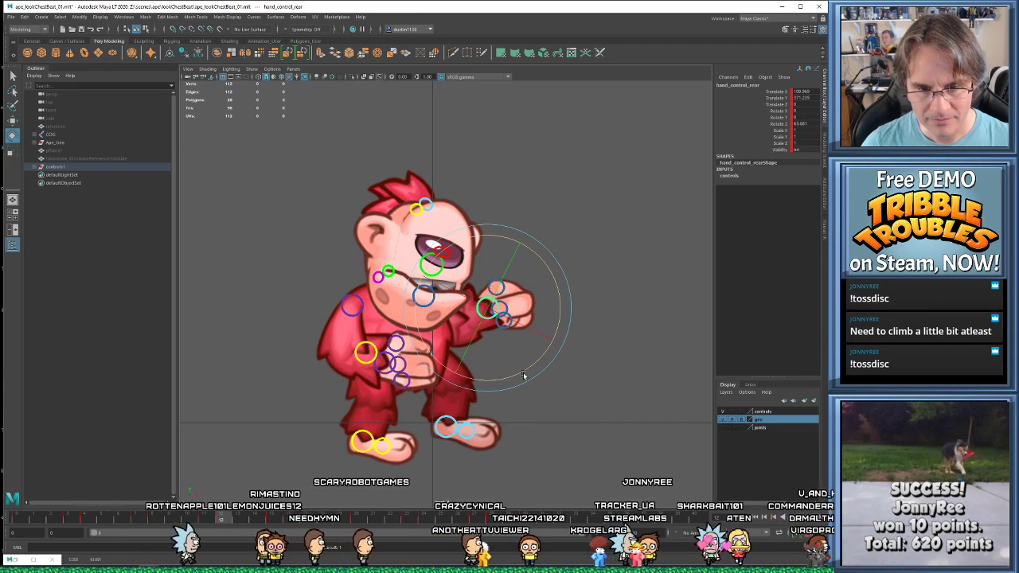
{"action": "key", "text": "period"}
{"action": "key", "text": "period"}
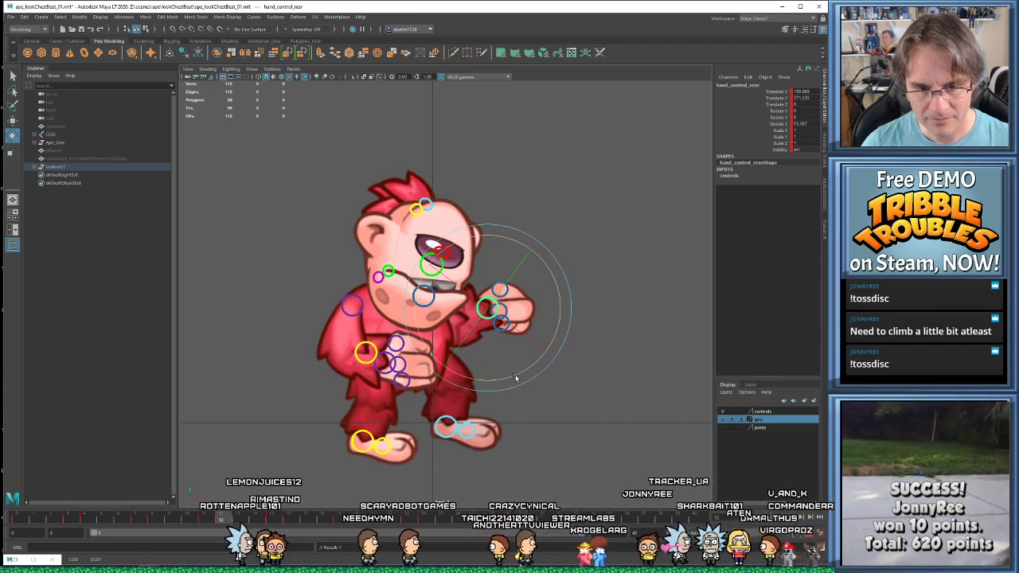
{"action": "key", "text": "period"}
{"action": "key", "text": "period"}
{"action": "key", "text": "period"}
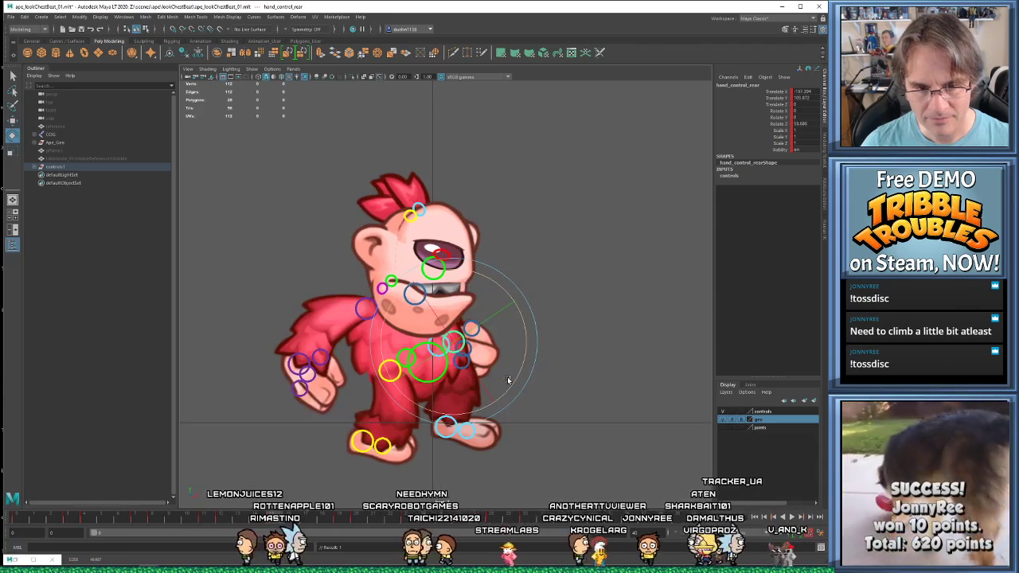
- Play back the chest-beat animation to review the rear hand's motion
{"action": "key", "text": "alt+v"}
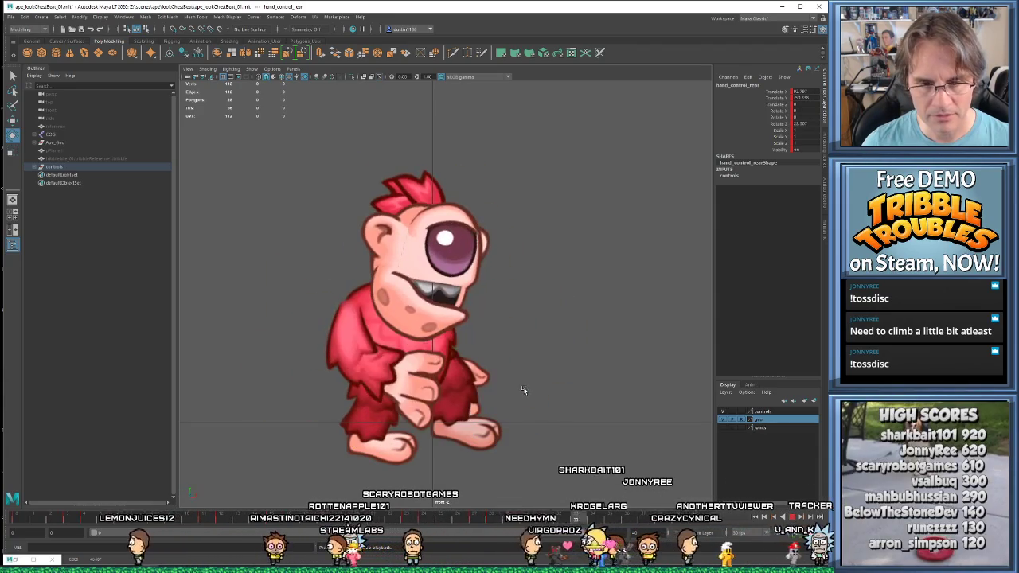
{"action": "key", "text": "alt+v"}
{"action": "key", "text": "alt+v"}
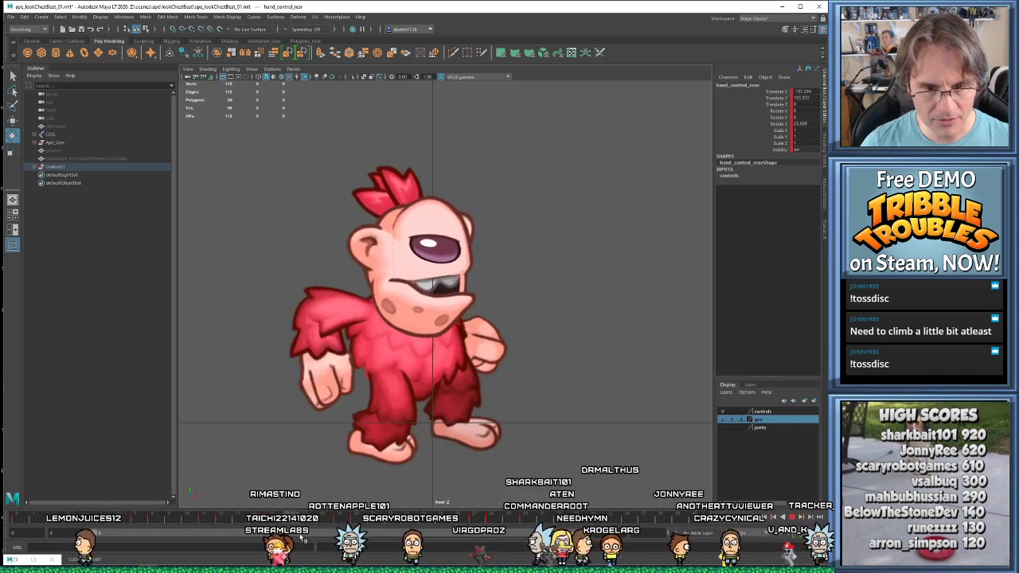
{"action": "key", "text": "alt+v"}
- Rotate the rear hand to about 2.1 degrees in Z at frame 7 and compare it with the adjacent key
{"action": "key", "text": "period"}
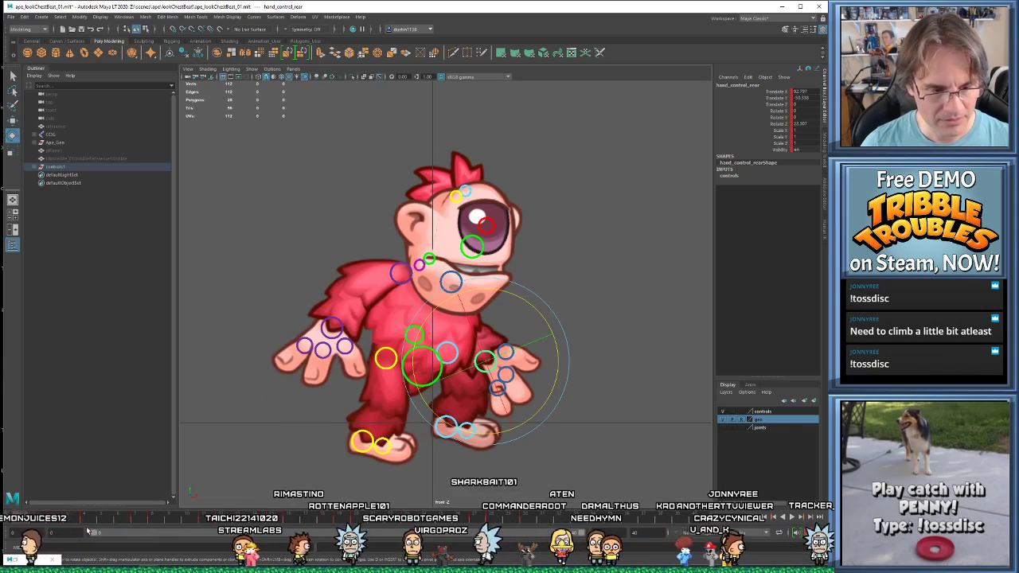
{"action": "key", "text": "period"}
{"action": "key", "text": "period"}
{"action": "key", "text": "comma"}
{"action": "key", "text": "period"}
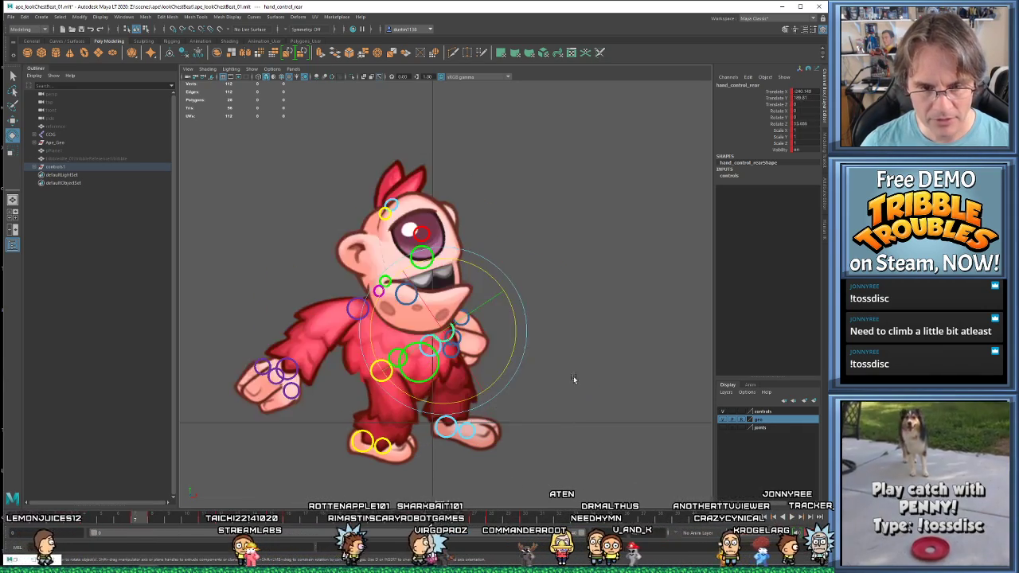
{"action": "left_click_drag", "start_coordinate": [516, 344], "coordinate": [498, 378]}
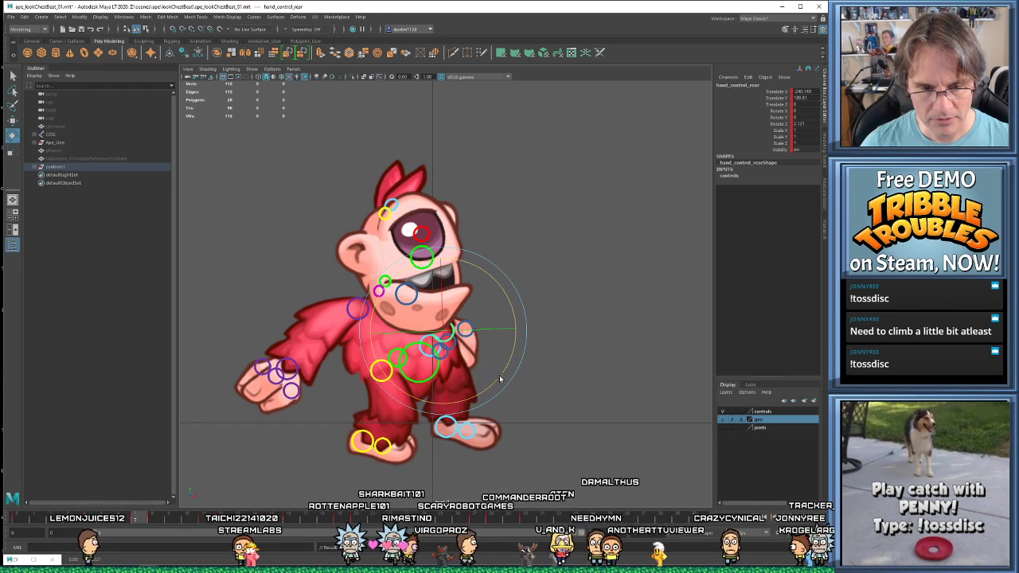
{"action": "key", "text": "period"}
{"action": "key", "text": "comma"}
- Compare frames 7 and 8 and rotate the rear hand to about 1.9 degrees in Z at frame 8
{"action": "key", "text": "alt+period"}
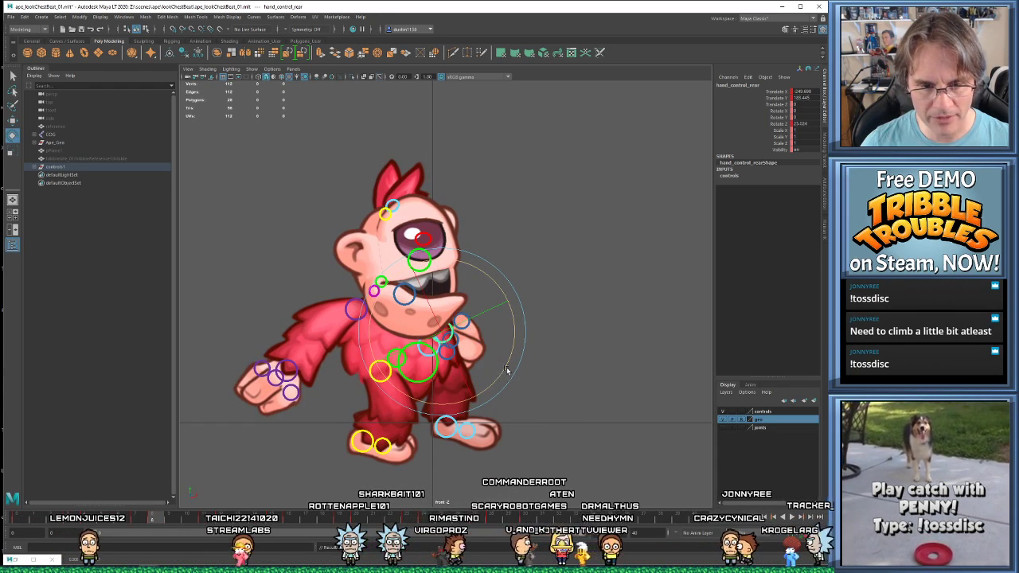
{"action": "key", "text": "alt+comma"}
{"action": "key", "text": "period"}
{"action": "key", "text": "comma"}
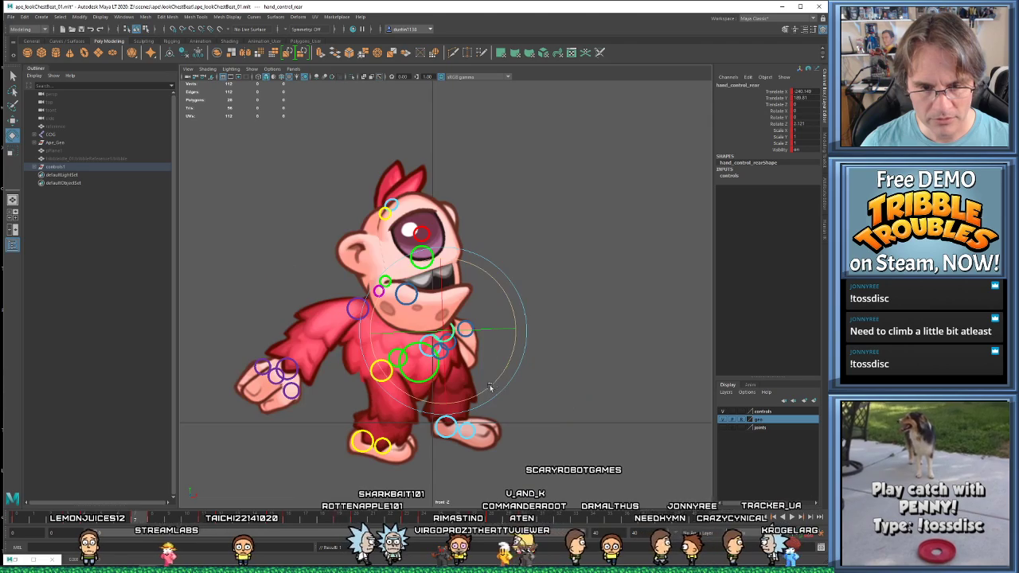
{"action": "key", "text": "alt+period"}
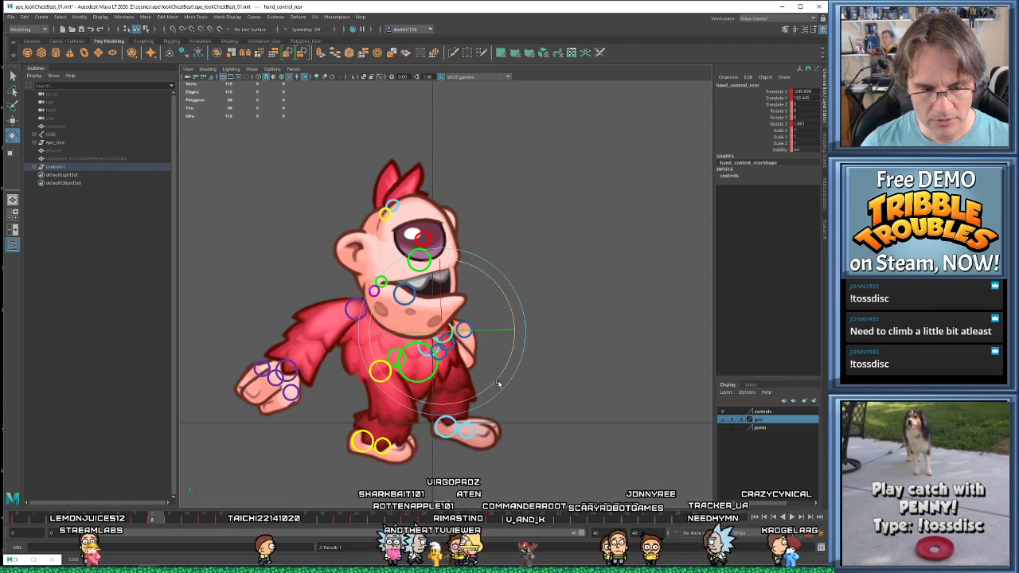
- Check the poses at frames 11, 12 and 15 and rotate the rear hand to about 8.8 degrees in Z at frame 16
{"action": "key", "text": "period"}
{"action": "key", "text": "alt+period"}
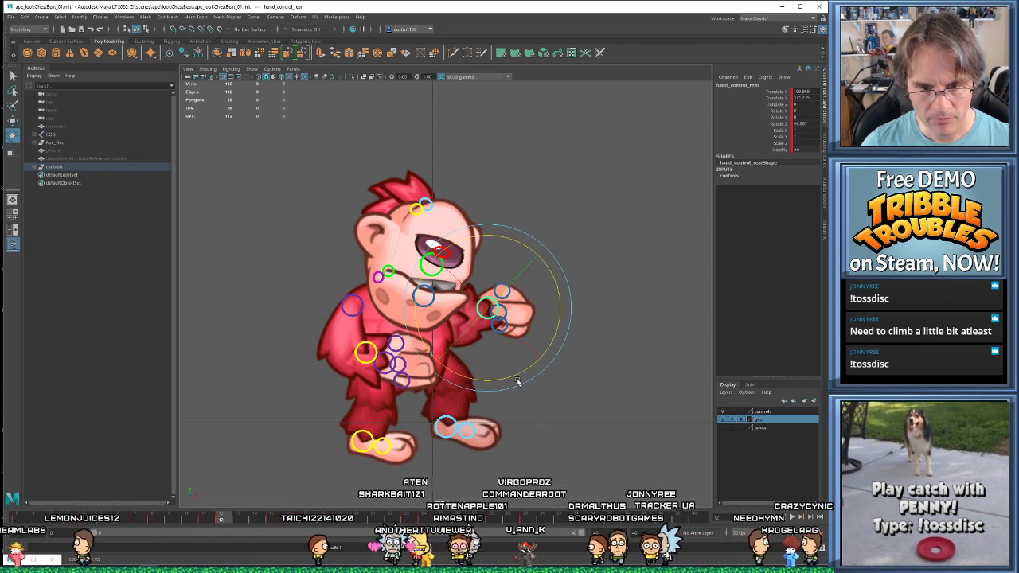
{"action": "key", "text": "alt+comma"}
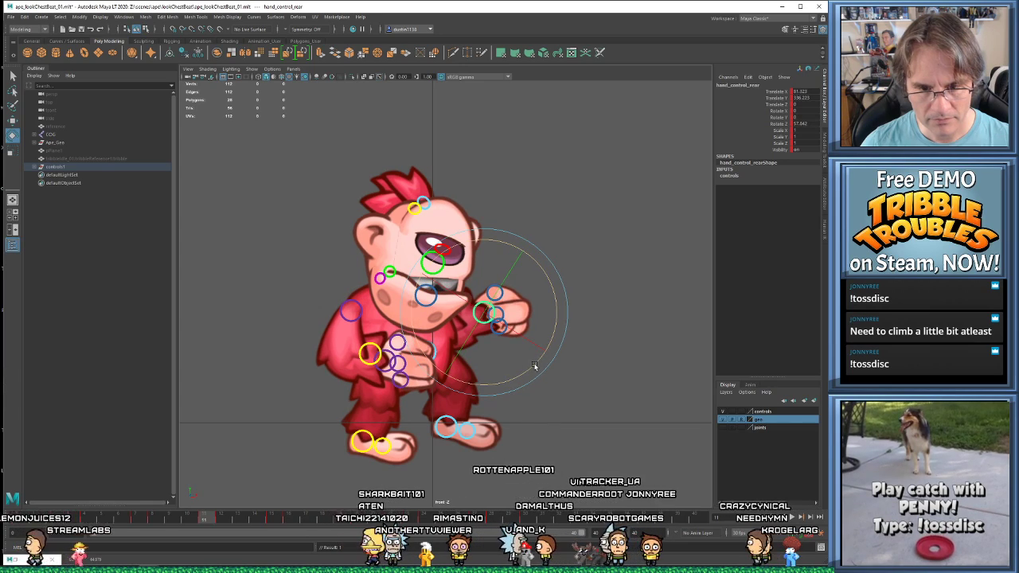
{"action": "key", "text": "period"}
{"action": "key", "text": "period"}
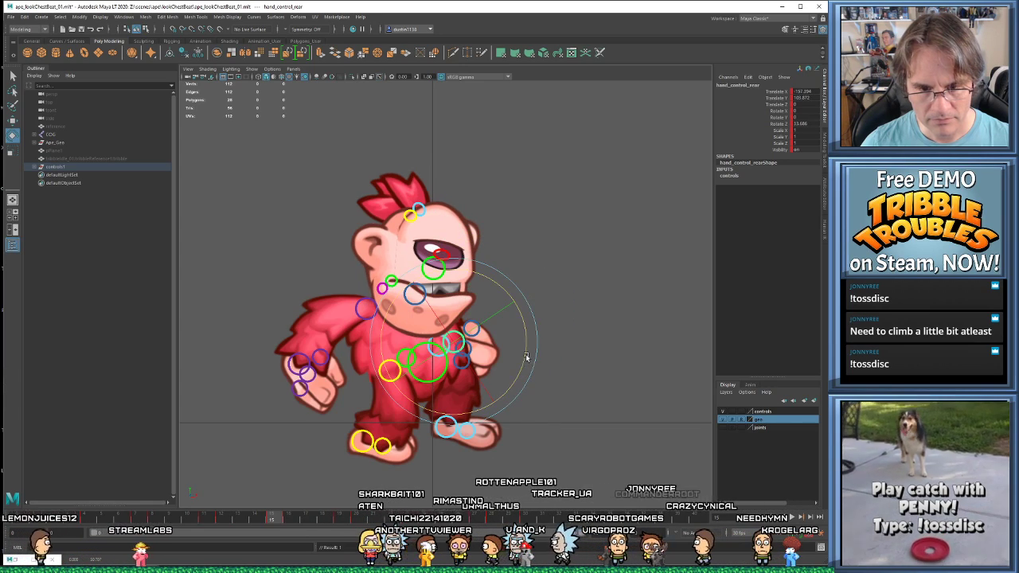
{"action": "key", "text": "alt+period"}
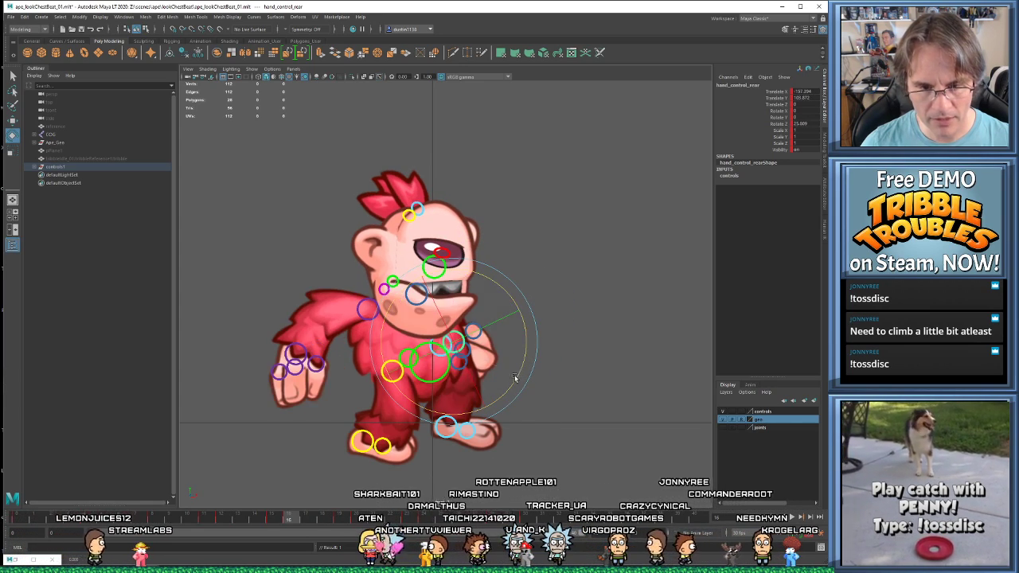
{"action": "left_click_drag", "start_coordinate": [514, 379], "coordinate": [503, 392]}
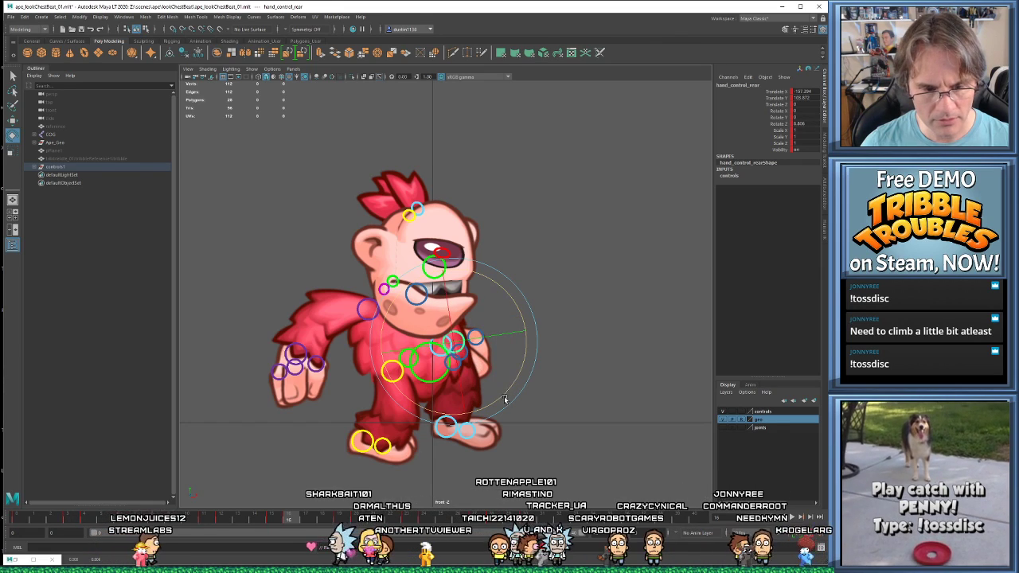
- Advance to frame 20 and rotate the rear hand to about 72.5 degrees in Z
{"action": "key", "text": "period"}
{"action": "key", "text": "period"}
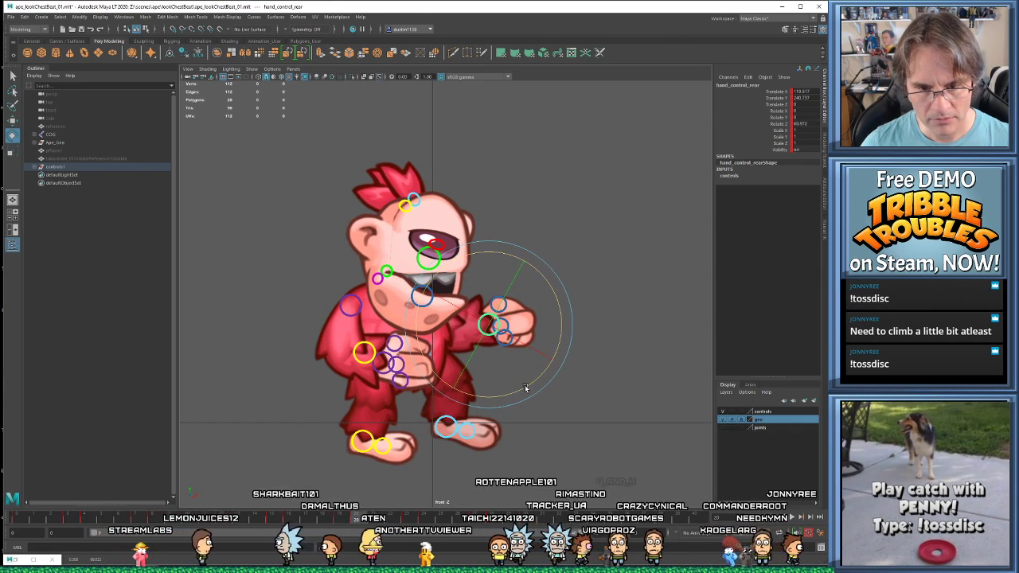
{"action": "key", "text": "period"}
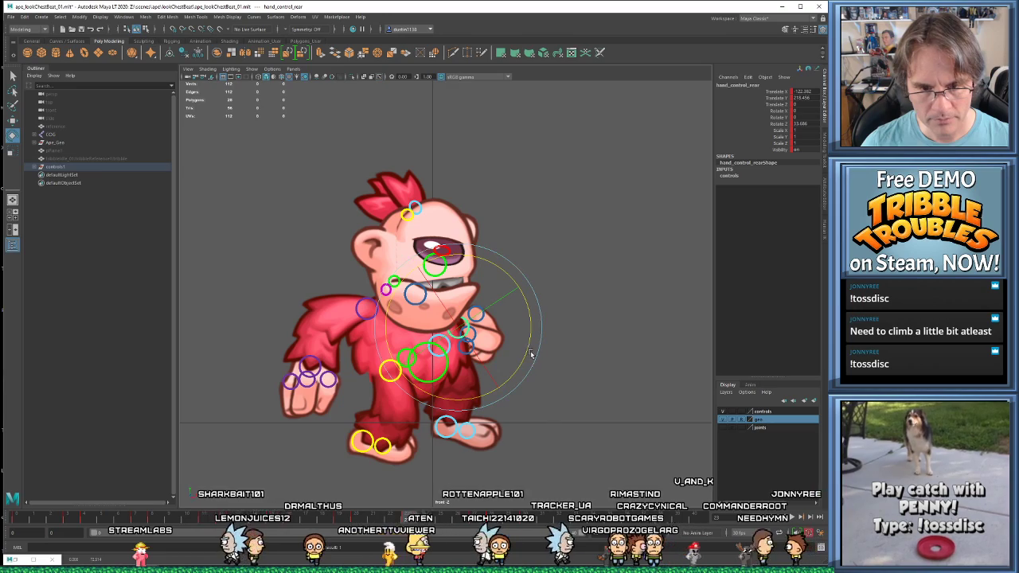
- Rotate the rear hand clockwise to near 0 degrees in Z at frame 24 and compare it with frames 20 and 27
{"action": "key", "text": "period"}
{"action": "left_click_drag", "start_coordinate": [518, 371], "coordinate": [494, 396]}
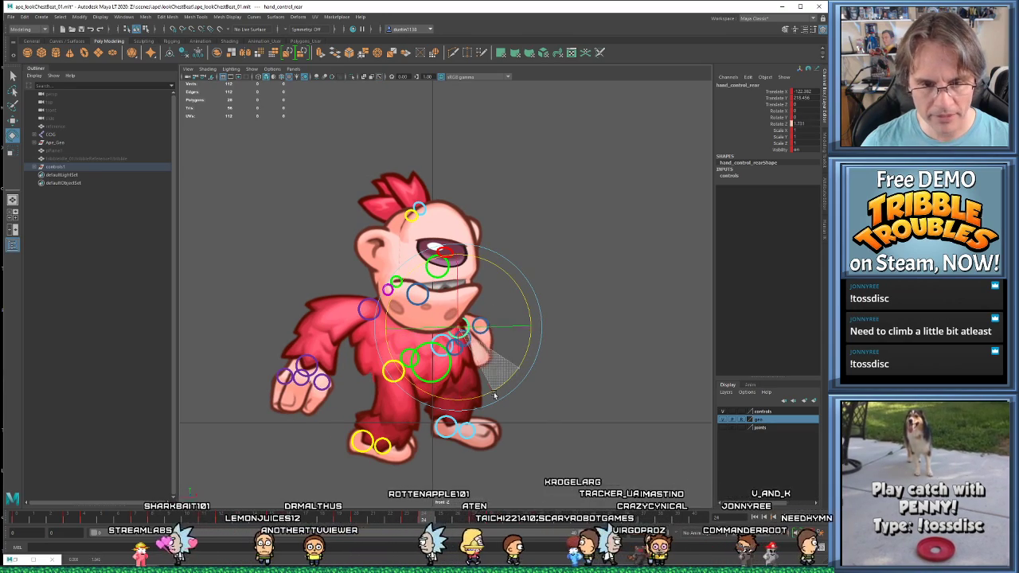
{"action": "key", "text": "period"}
{"action": "key", "text": "period"}
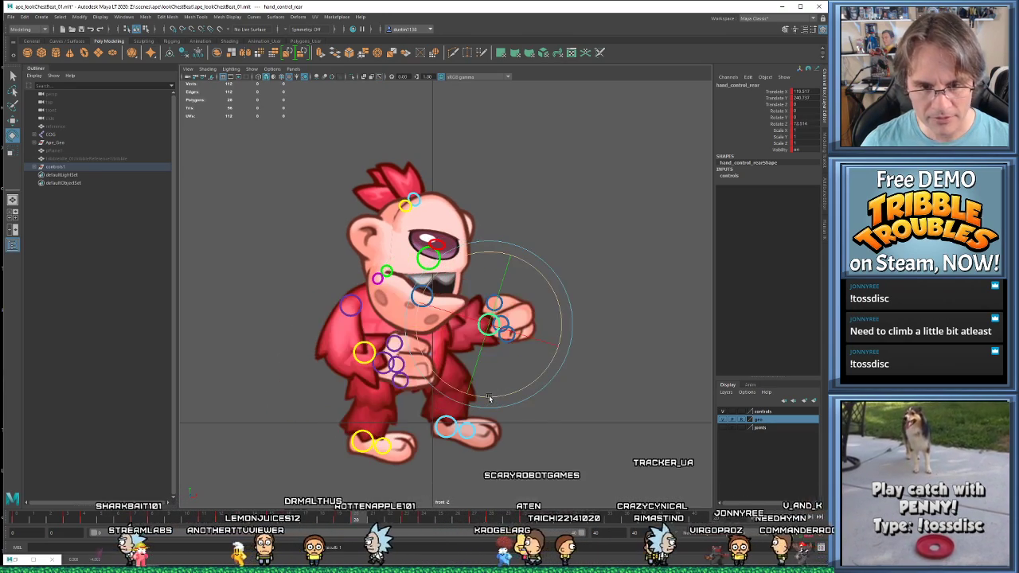
{"action": "key", "text": "comma"}
{"action": "key", "text": "comma"}
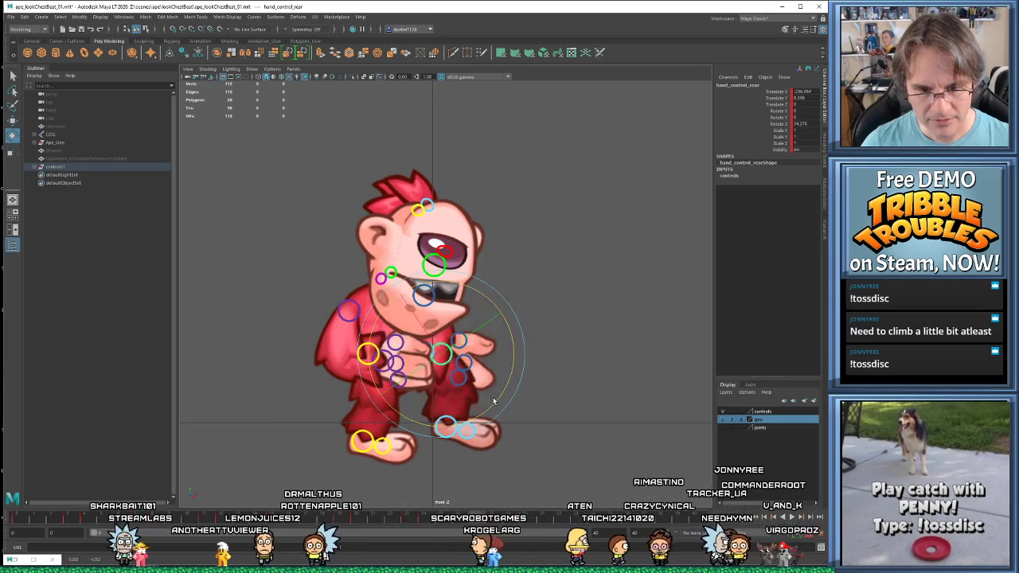
- Play back the chest beats, select the jaw control and replay the sequence to examine the mouth movement around frame 30
{"action": "key", "text": "alt+v"}
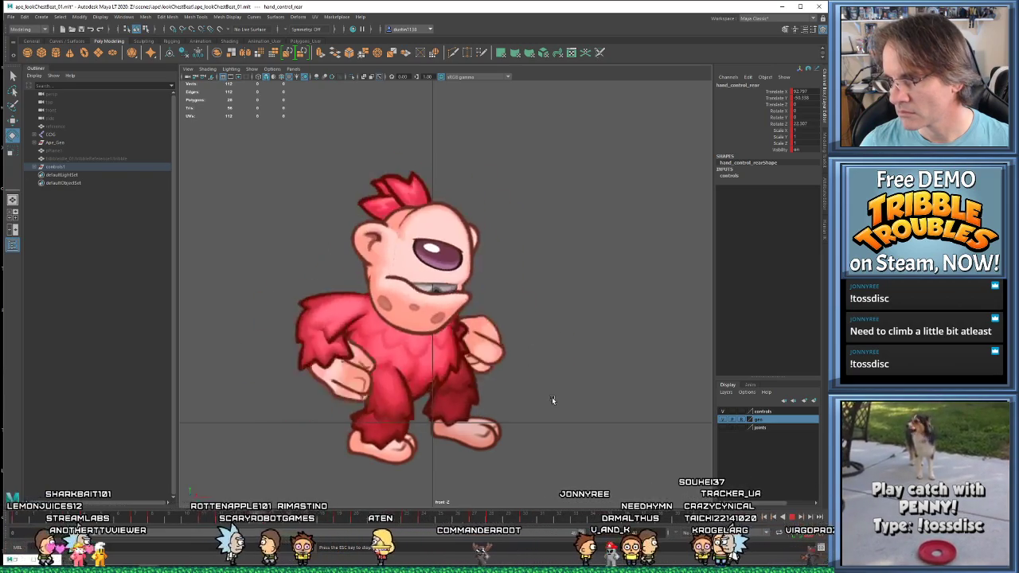
{"action": "key", "text": "Escape"}
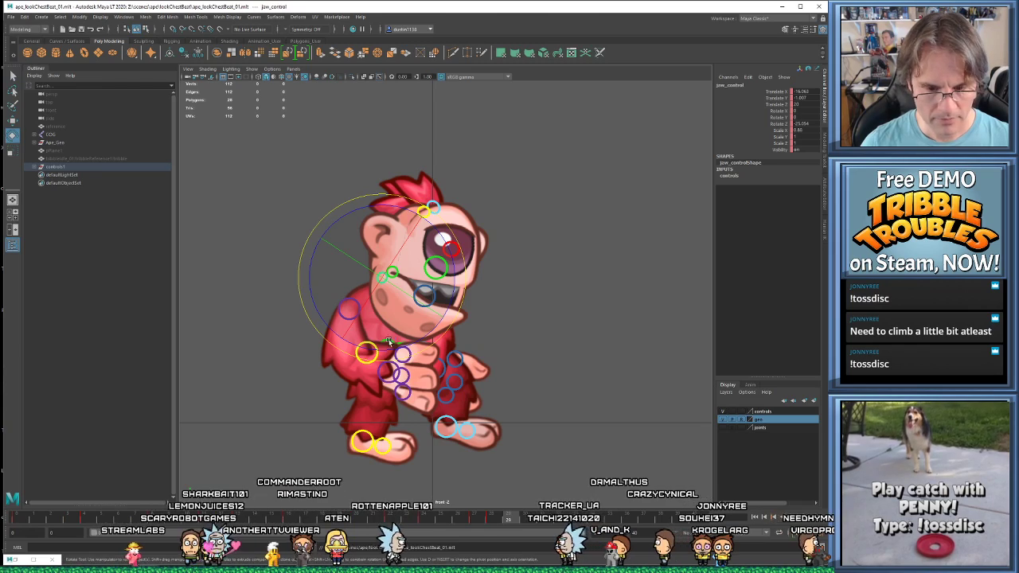
{"action": "key", "text": "alt+shift+v"}
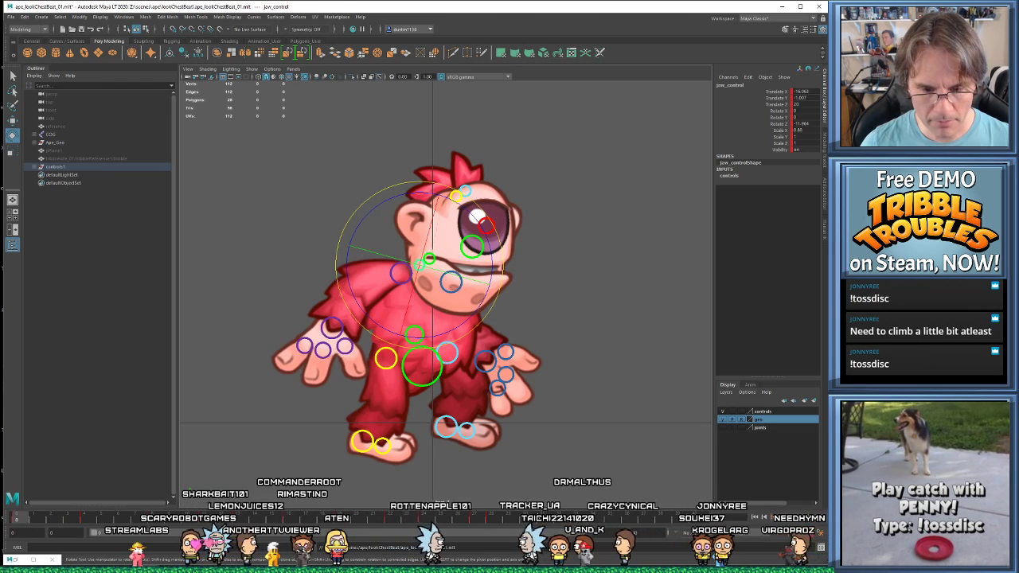
{"action": "key", "text": "alt+v"}
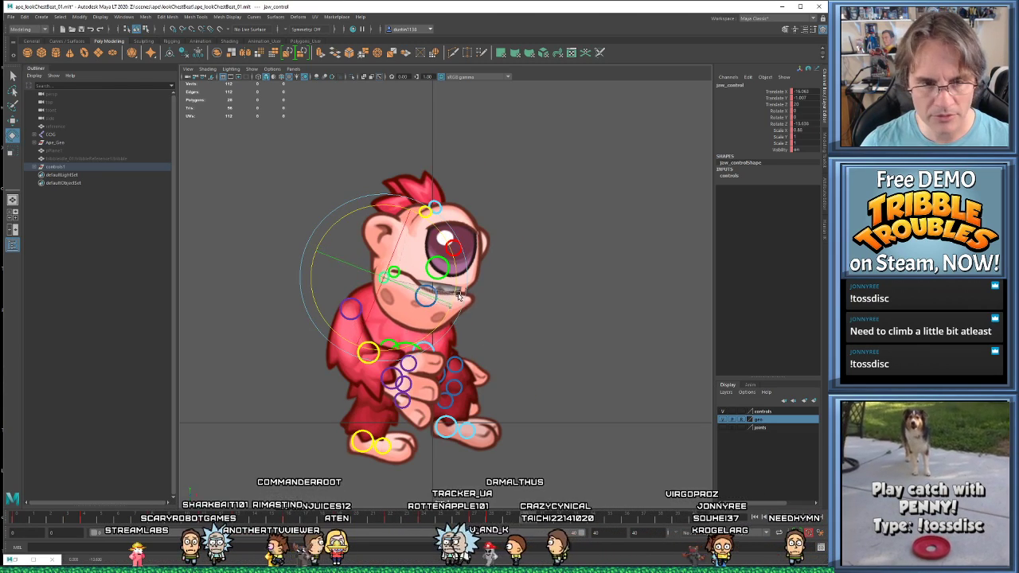
{"action": "key", "text": "alt+shift+v"}
{"action": "key", "text": "alt+v"}
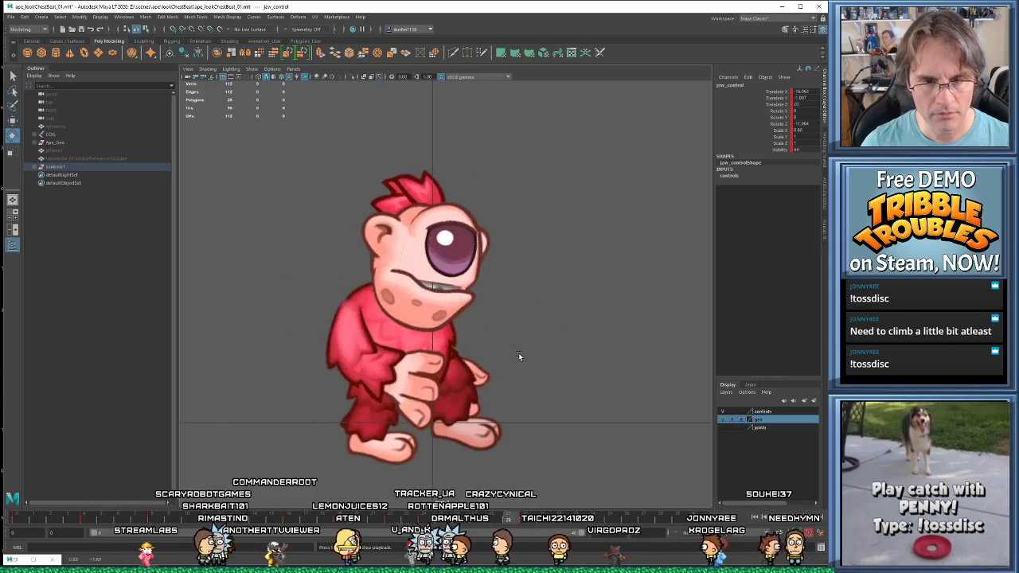
{"action": "key", "text": "Escape"}
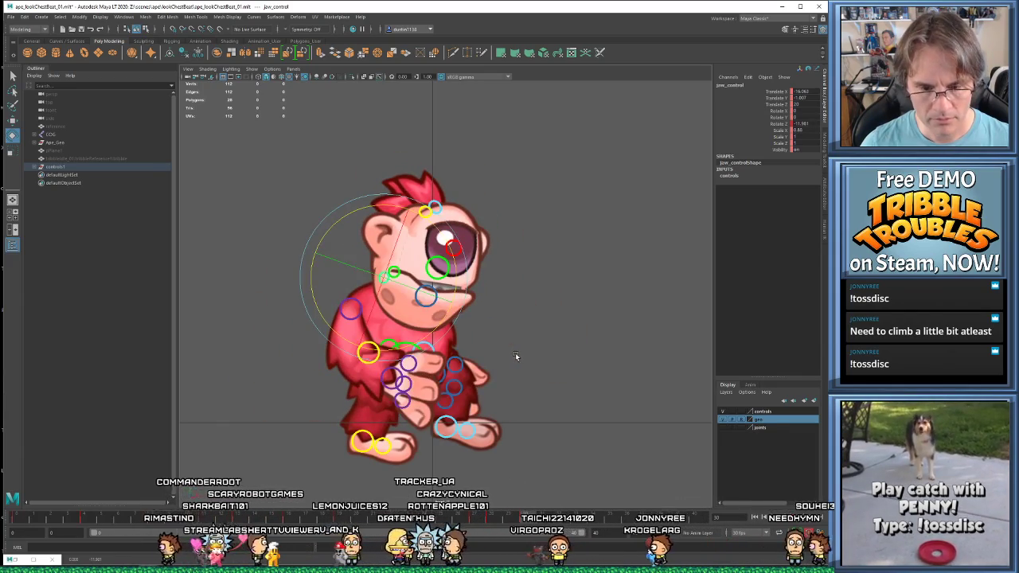
- Rotate the jaw upward around frames 27 and 28 to nearly close the mouth and compare it with frame 30
{"action": "key", "text": "comma"}
{"action": "key", "text": "comma"}
{"action": "key", "text": "period"}
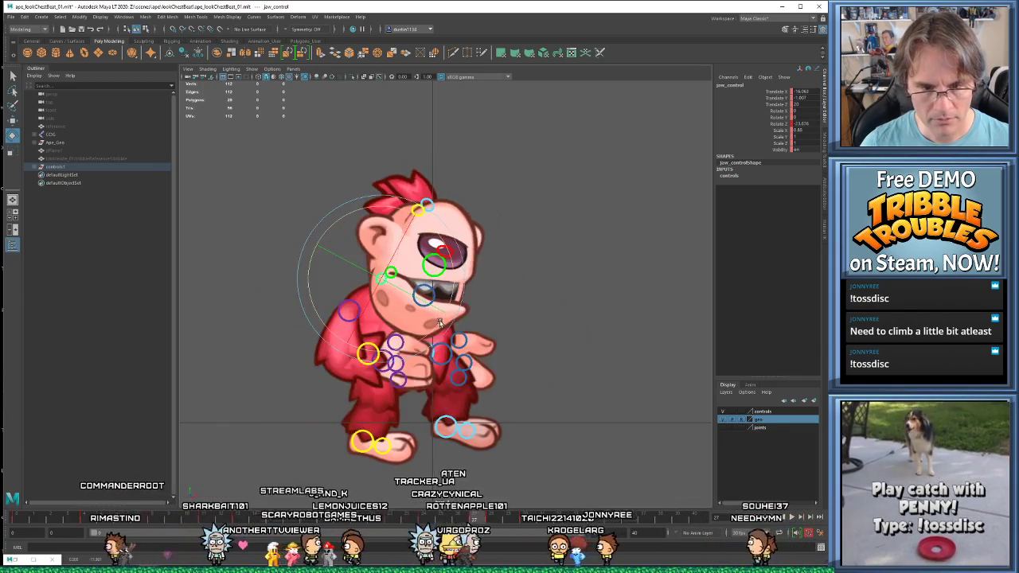
{"action": "left_click_drag", "start_coordinate": [447, 309], "coordinate": [459, 288]}
{"action": "key", "text": "period"}
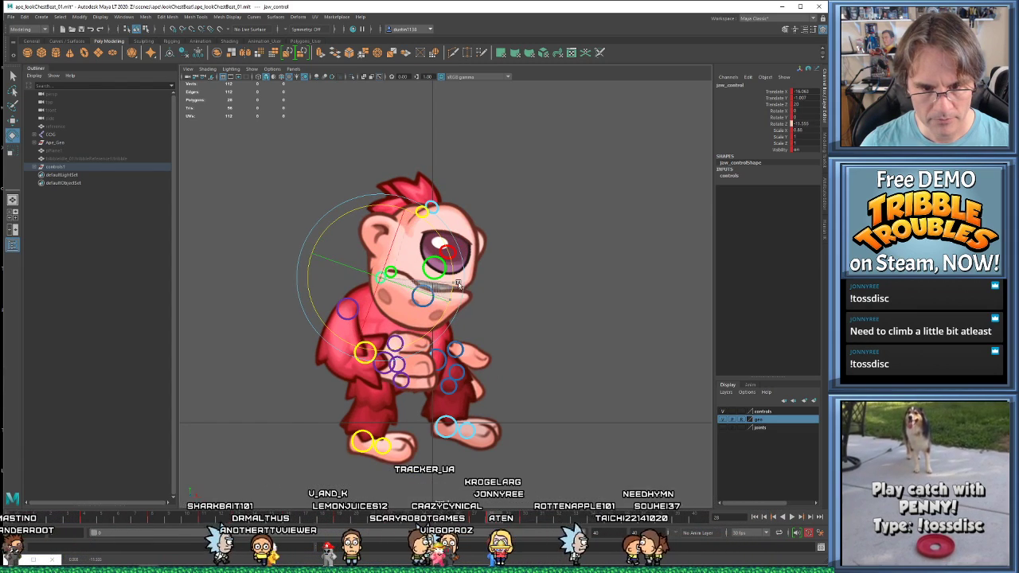
{"action": "key", "text": "period"}
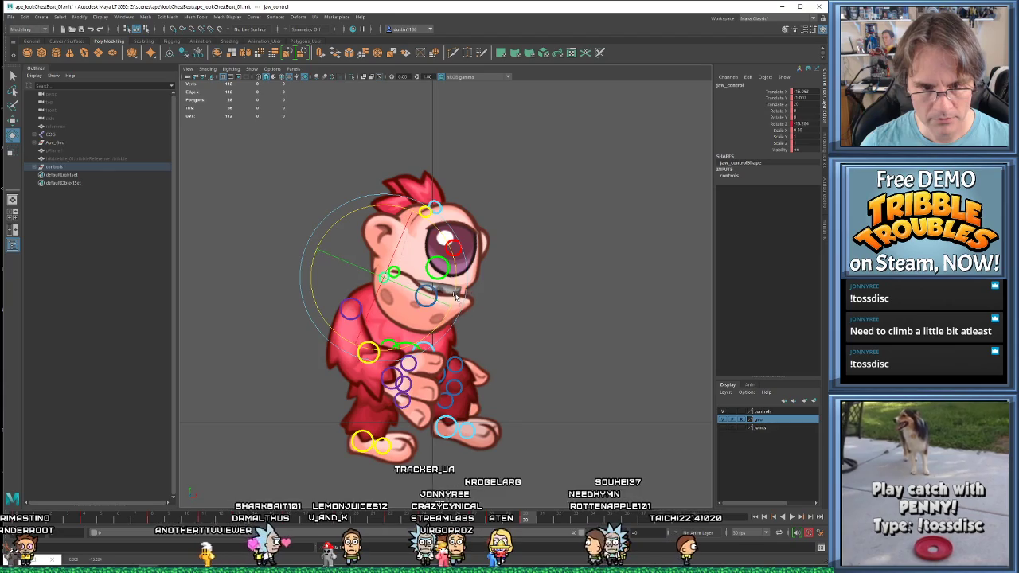
- Play back the whole animation to check the jaw change and save the scene
{"action": "key", "text": "alt+v"}
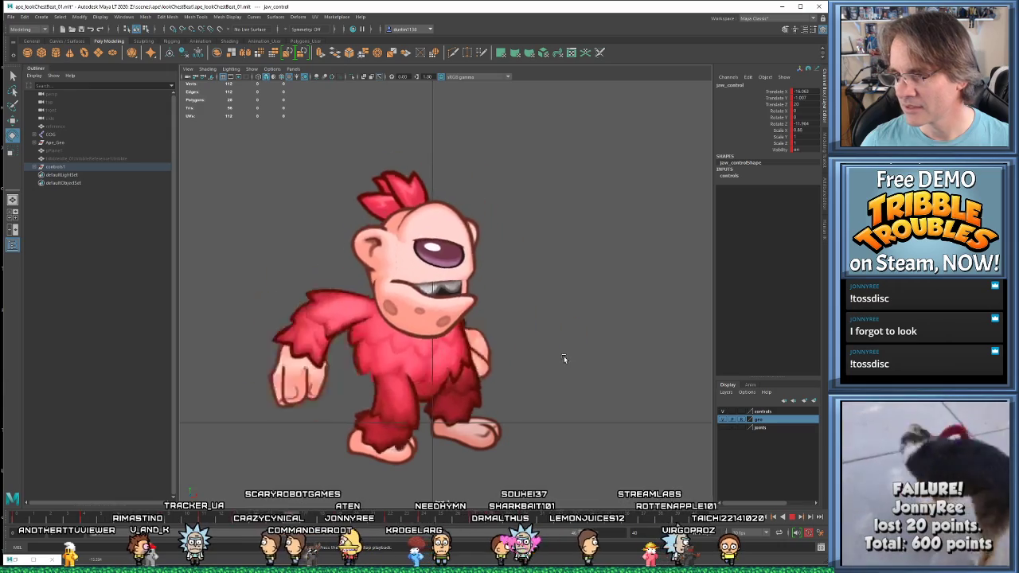
{"action": "key", "text": "alt+v"}
{"action": "key", "text": "alt+shift+v"}
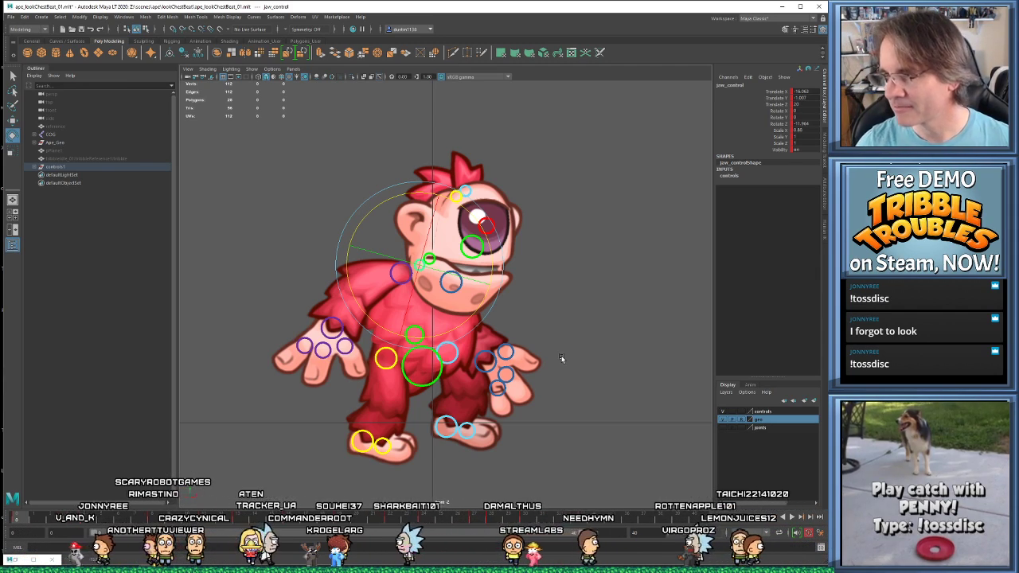
{"action": "key", "text": "alt+v"}
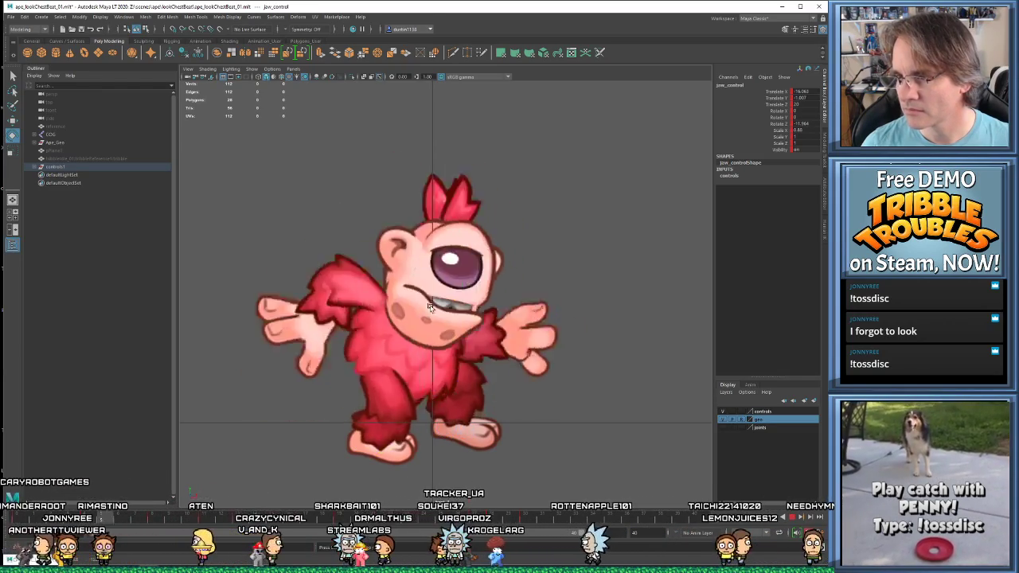
{"action": "key", "text": "ctrl+s"}
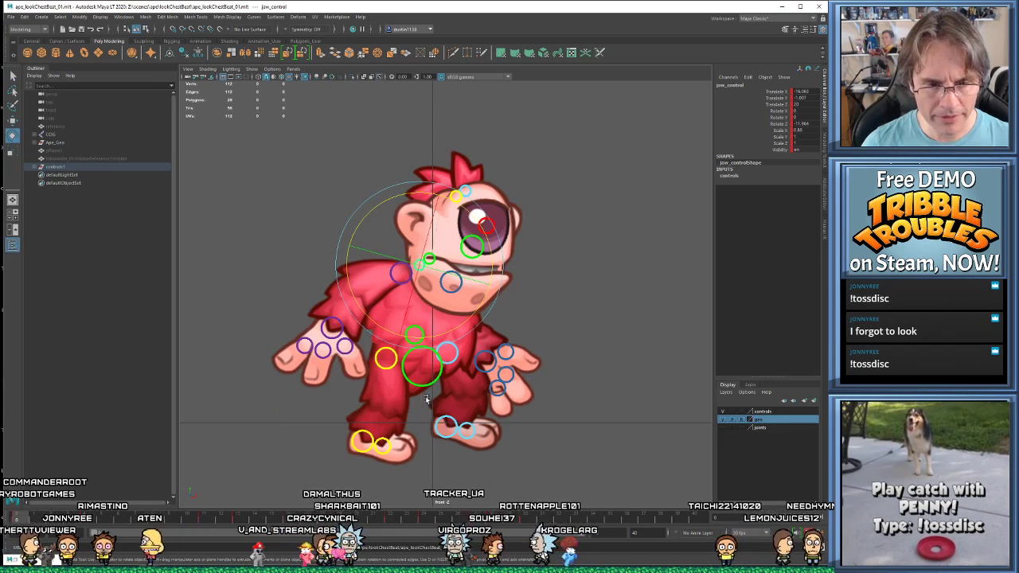
- Select the body, front hand and rear hand controls together and set a key on them at frame 0
{"action": "left_click", "coordinate": [423, 386]}
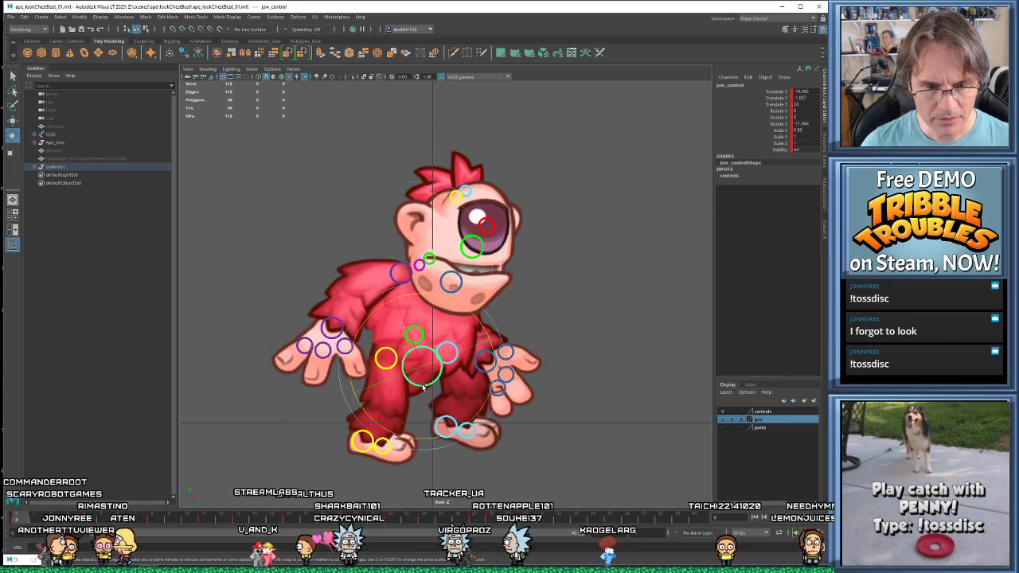
{"action": "left_click", "coordinate": [339, 322]}
{"action": "left_click", "coordinate": [495, 356]}
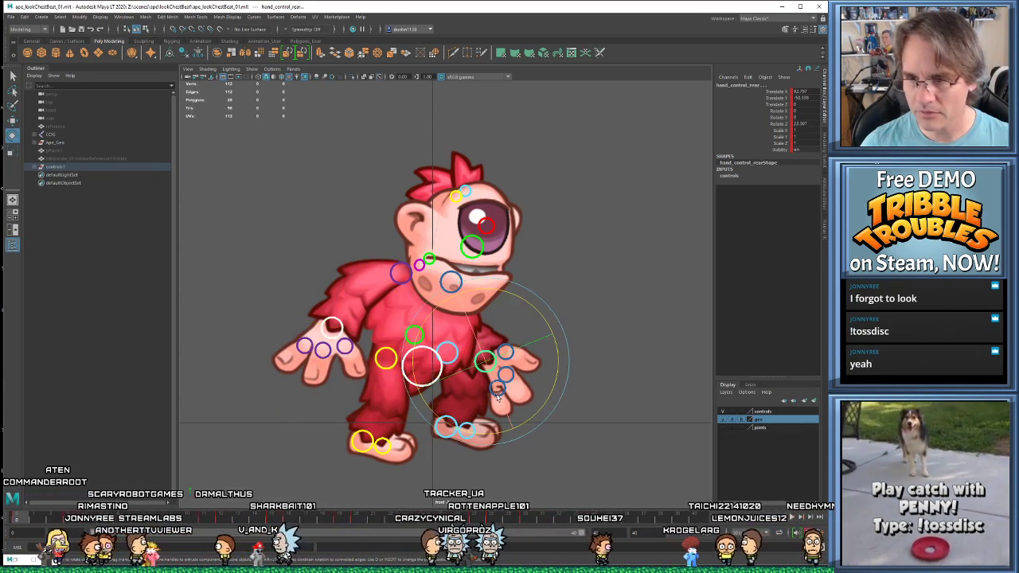
{"action": "key", "text": "s"}
- Step through the keyed chest-beat poses with the Move tool ready to examine the body and hand heights
{"action": "key", "text": "period"}
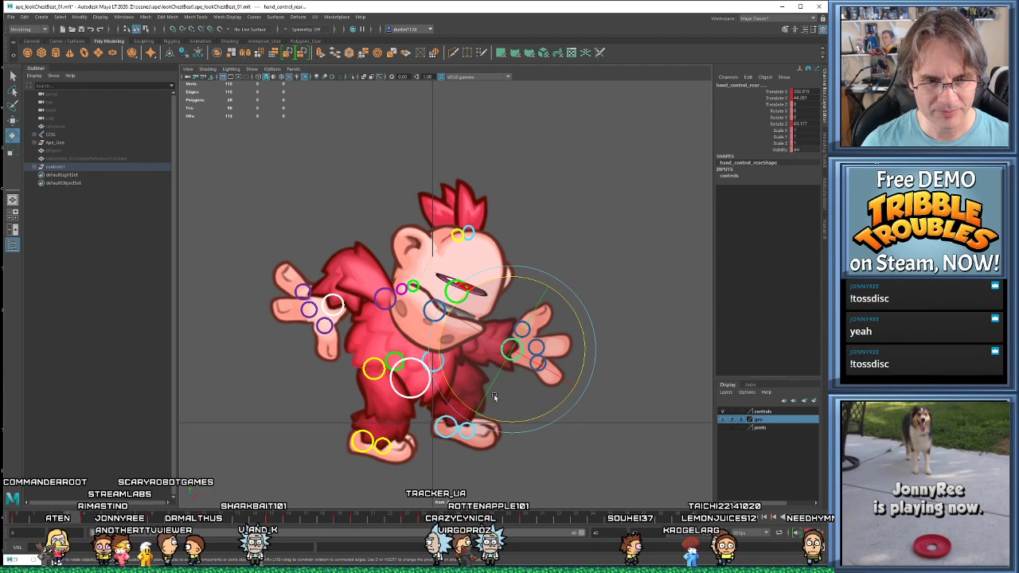
{"action": "key", "text": "period"}
{"action": "key", "text": "period"}
{"action": "key", "text": "period"}
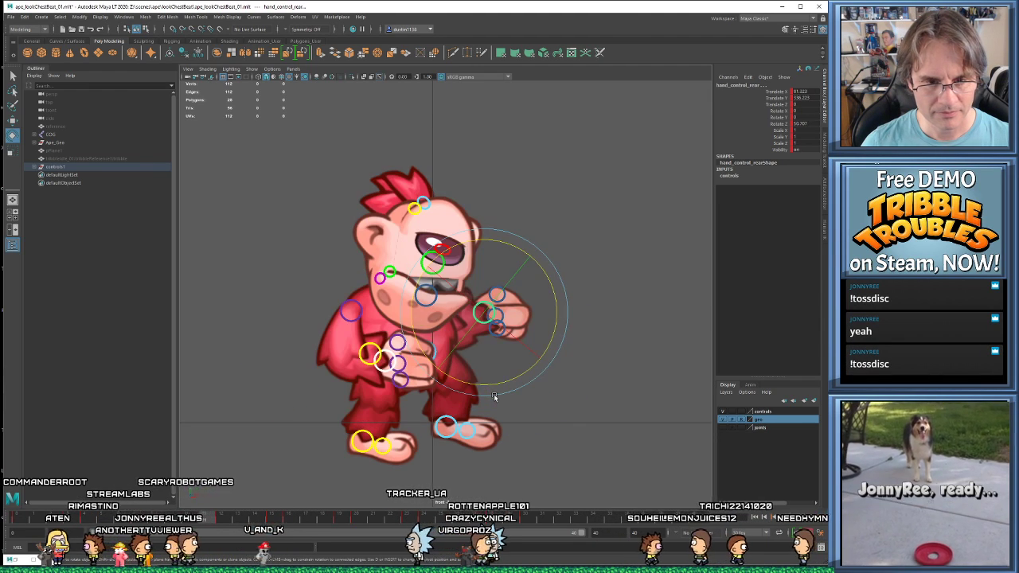
{"action": "key", "text": "w"}
{"action": "key", "text": "period"}
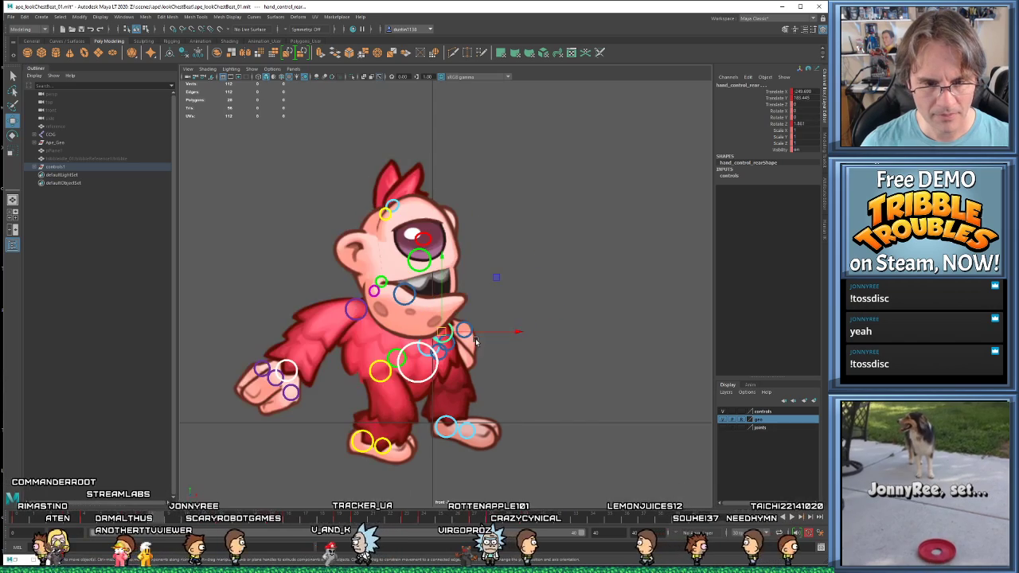
{"action": "key", "text": "period"}
{"action": "key", "text": "period"}
{"action": "key", "text": "period"}
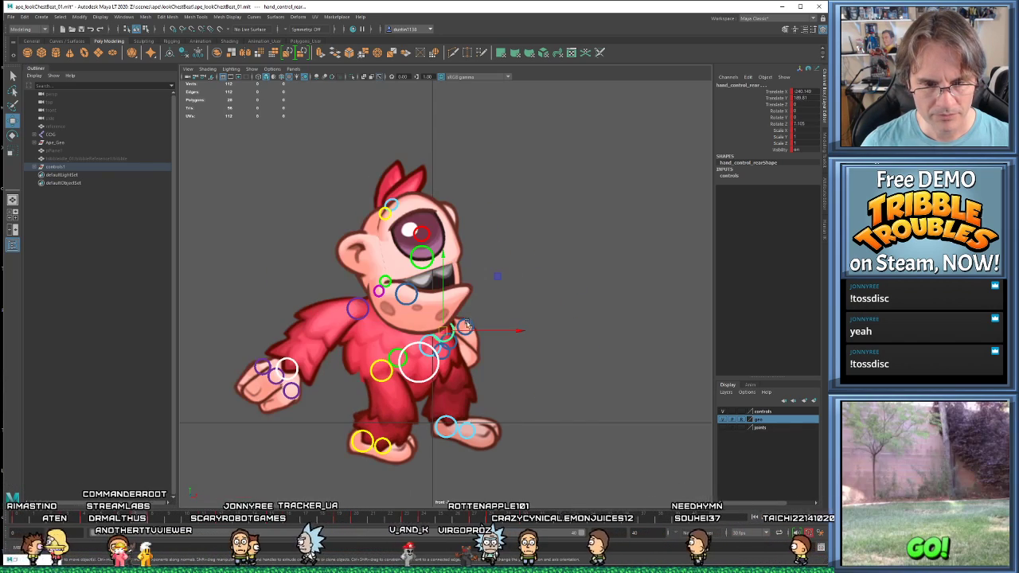
{"action": "key", "text": "period"}
{"action": "key", "text": "period"}
{"action": "key", "text": "period"}
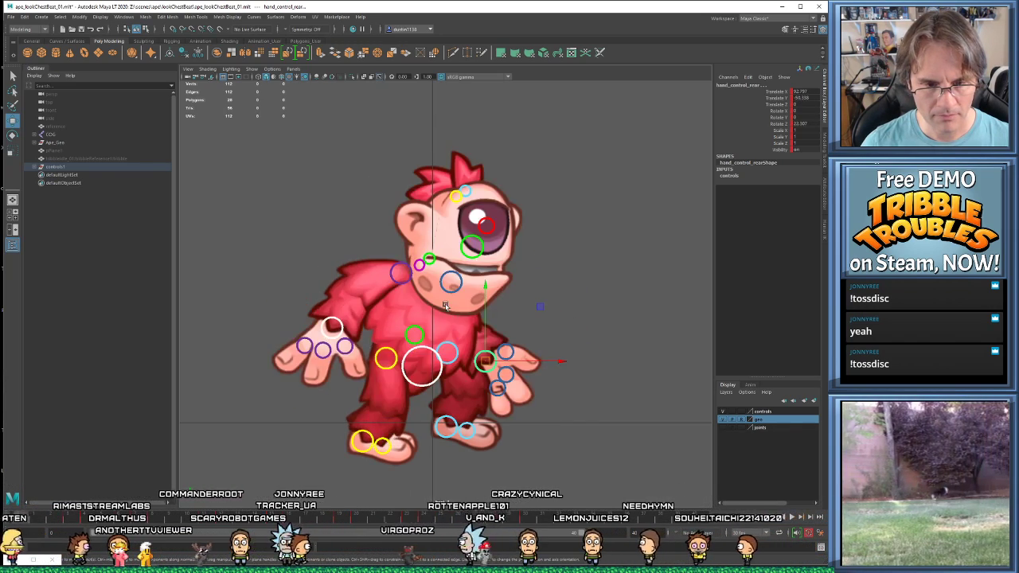
- Try raising the body and both hands at frame 7, with the rear hand at about 215 in Y
{"action": "key", "text": "period"}
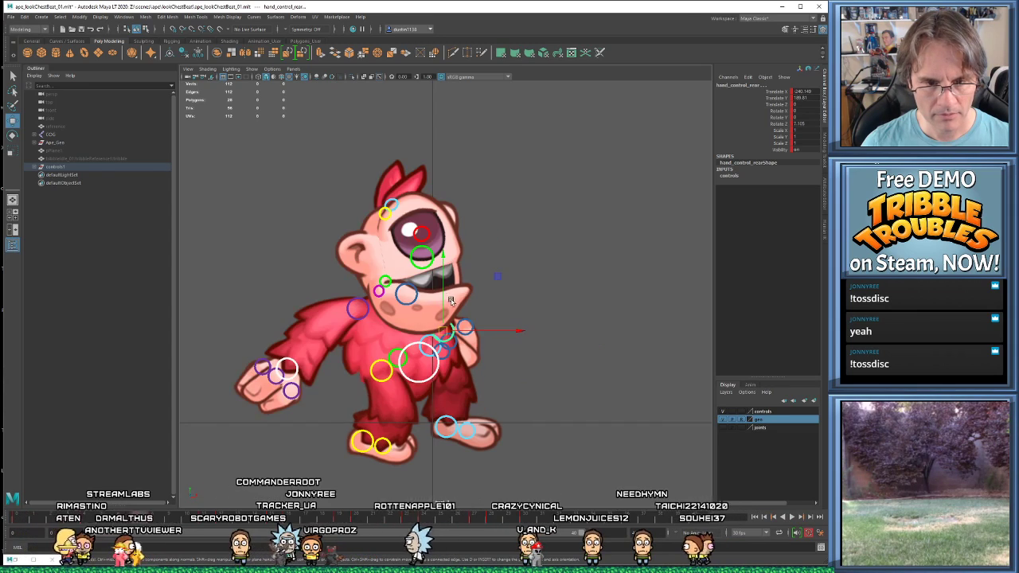
{"action": "key", "text": "period"}
{"action": "key", "text": "period"}
{"action": "key", "text": "period"}
{"action": "key", "text": "period"}
{"action": "key", "text": "period"}
{"action": "key", "text": "period"}
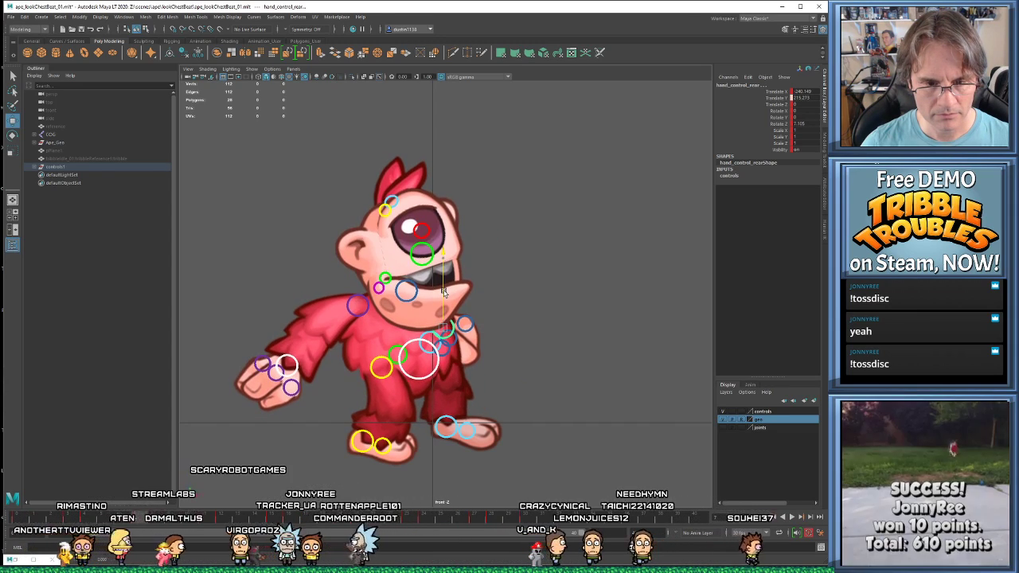
- Try raising the body and both hands at frame 8 and compare the surrounding key poses up to frame 12
{"action": "key", "text": "period"}
{"action": "key", "text": "period"}
{"action": "key", "text": "period"}
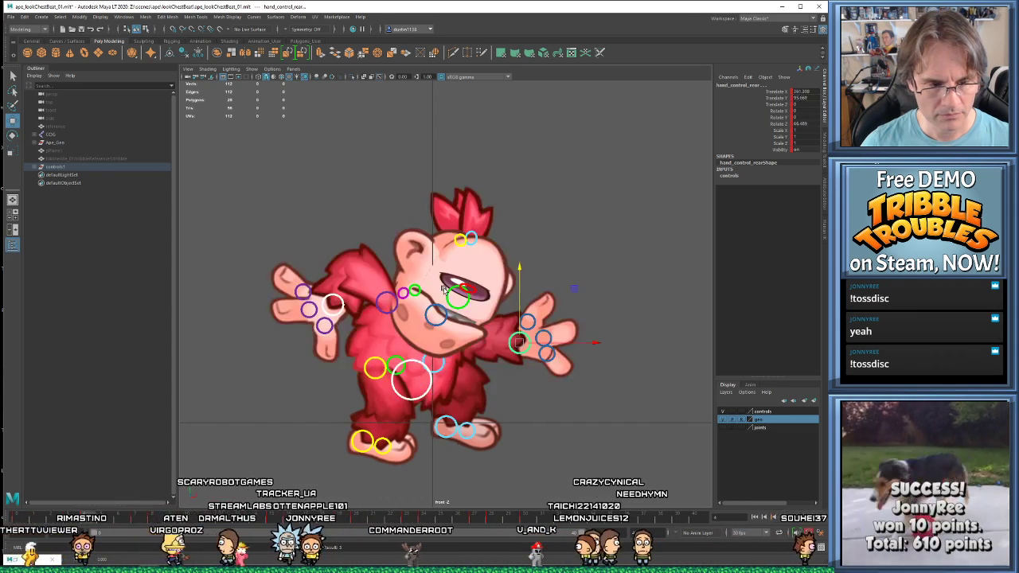
{"action": "key", "text": "period"}
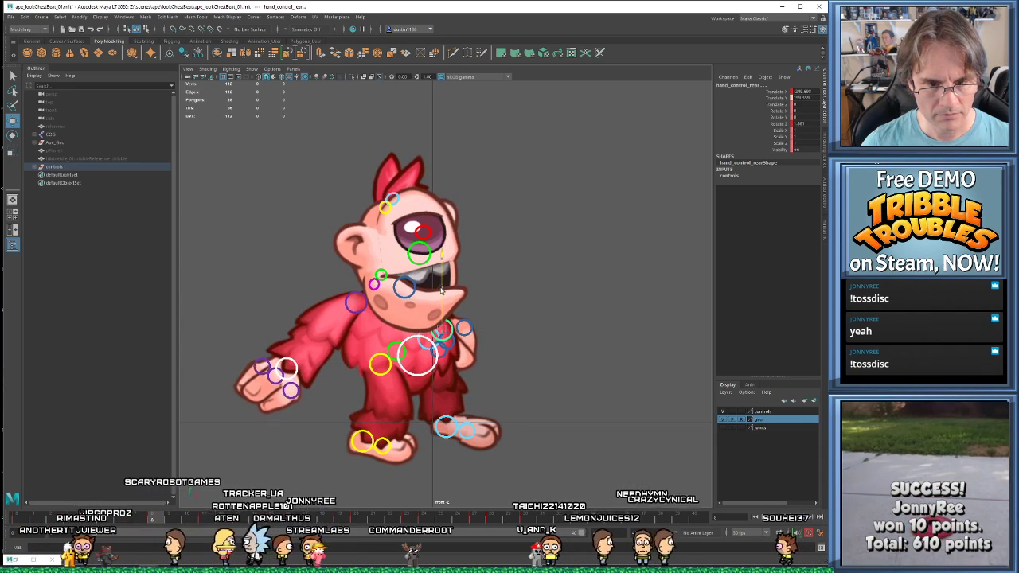
{"action": "key", "text": "period"}
{"action": "key", "text": "period"}
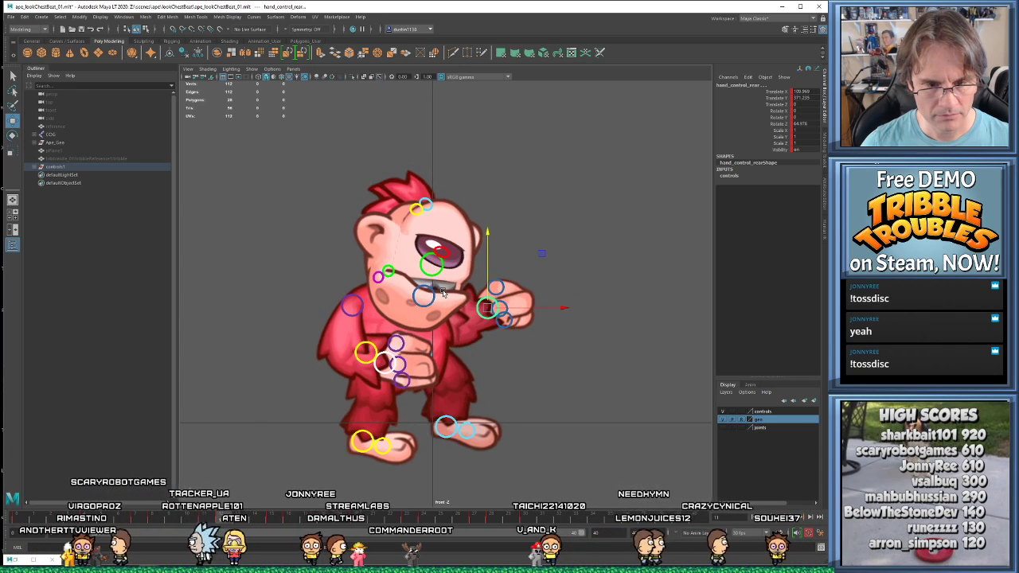
- Try lowering the body and both hands at frames 15 and 16, with the rear hand at about 53.1 in Y at frame 15
{"action": "key", "text": "period"}
{"action": "key", "text": "period"}
{"action": "key", "text": "period"}
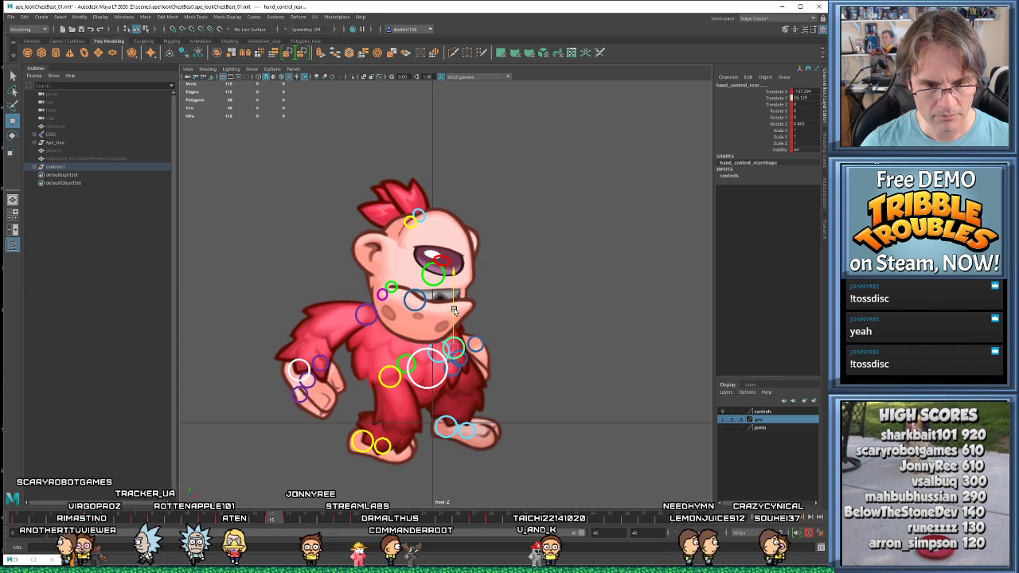
{"action": "key", "text": "period"}
{"action": "key", "text": "period"}
{"action": "key", "text": "period"}
{"action": "key", "text": "period"}
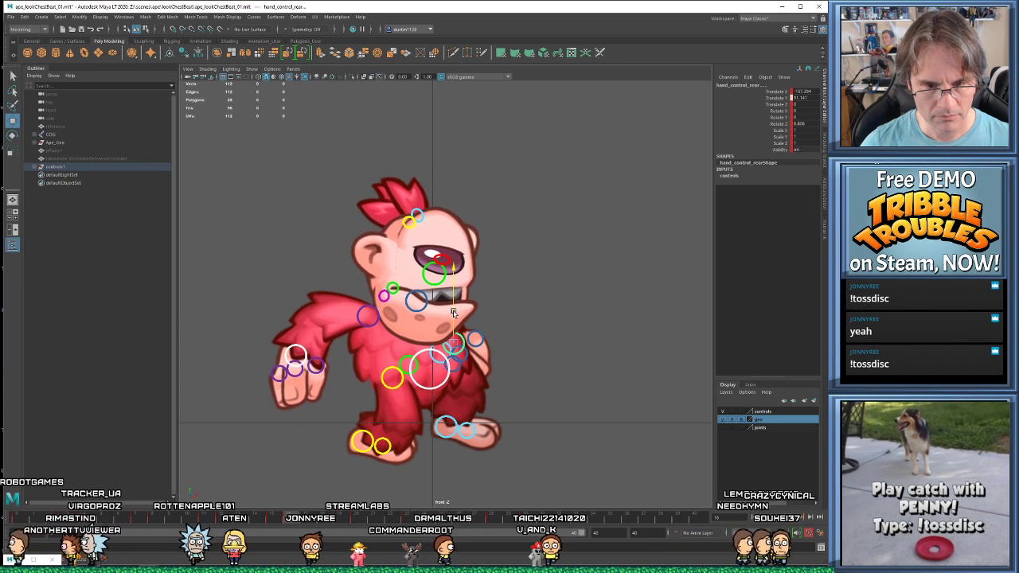
{"action": "key", "text": "period"}
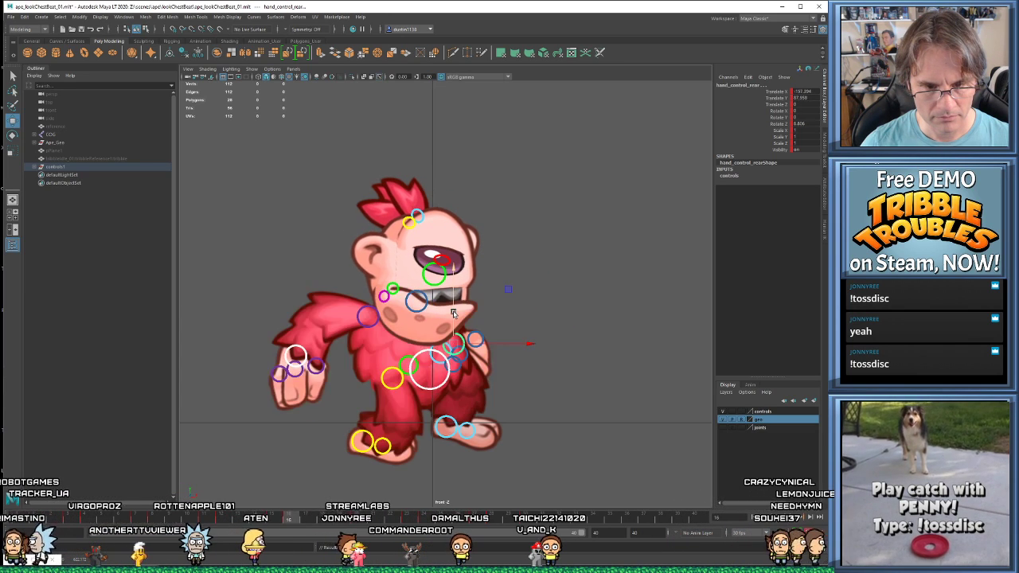
- Try raising the body and both hands so the rear hand sits at about 247.2 in Y at frame 20 and 17.5 at frame 27
{"action": "key", "text": "comma"}
{"action": "key", "text": "period"}
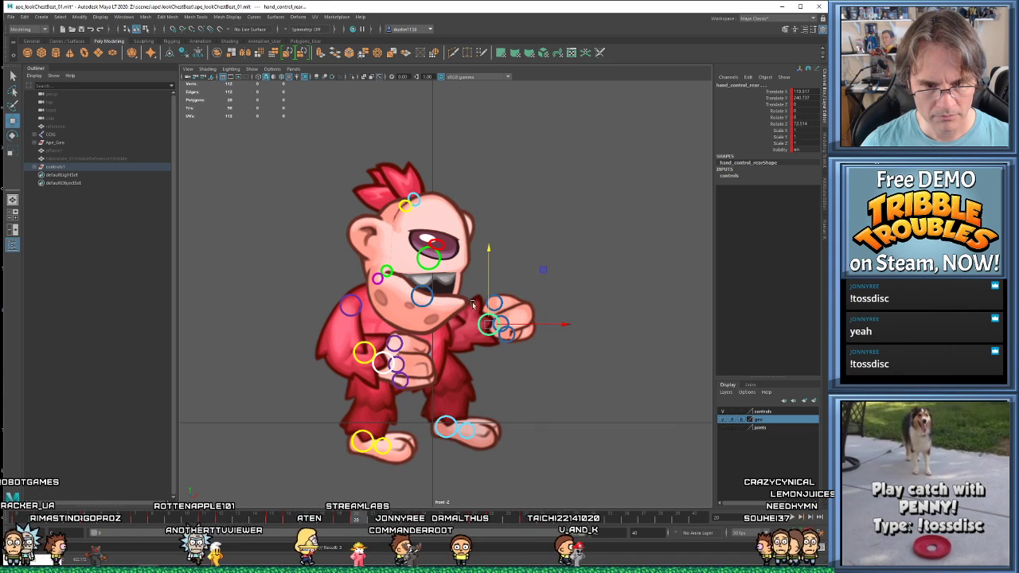
{"action": "key", "text": "period"}
{"action": "key", "text": "period"}
{"action": "key", "text": "period"}
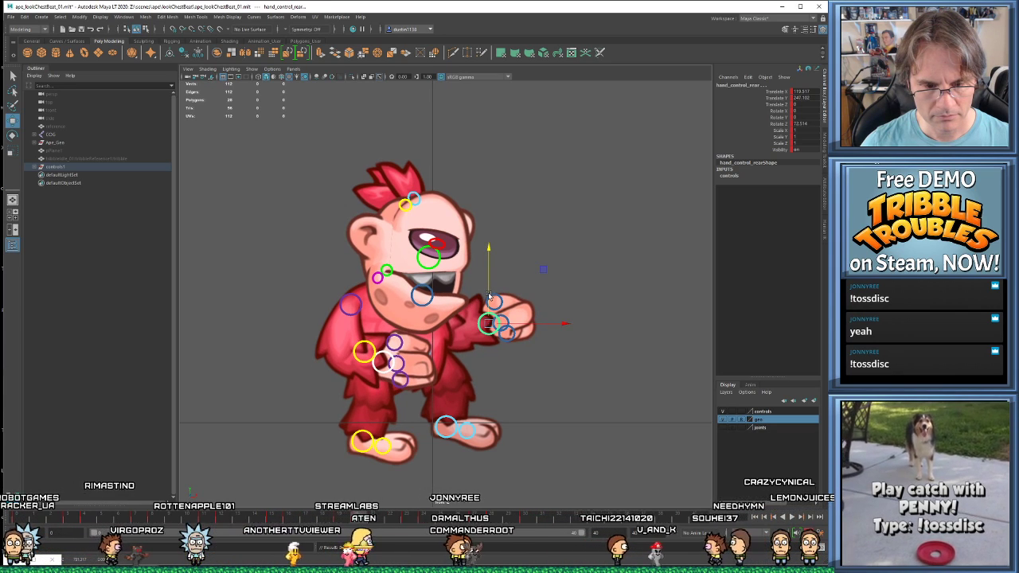
{"action": "key", "text": "period"}
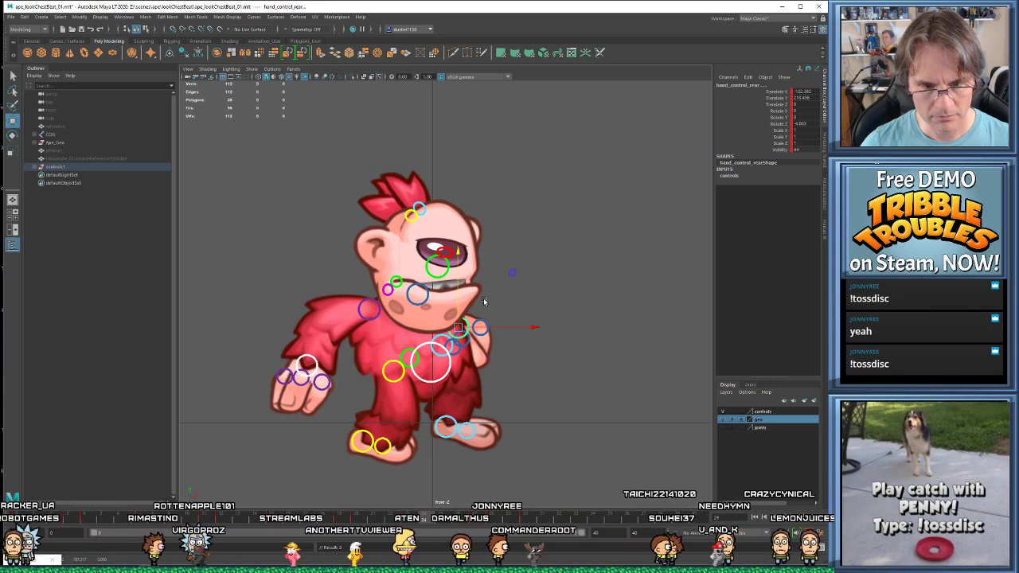
{"action": "key", "text": "period"}
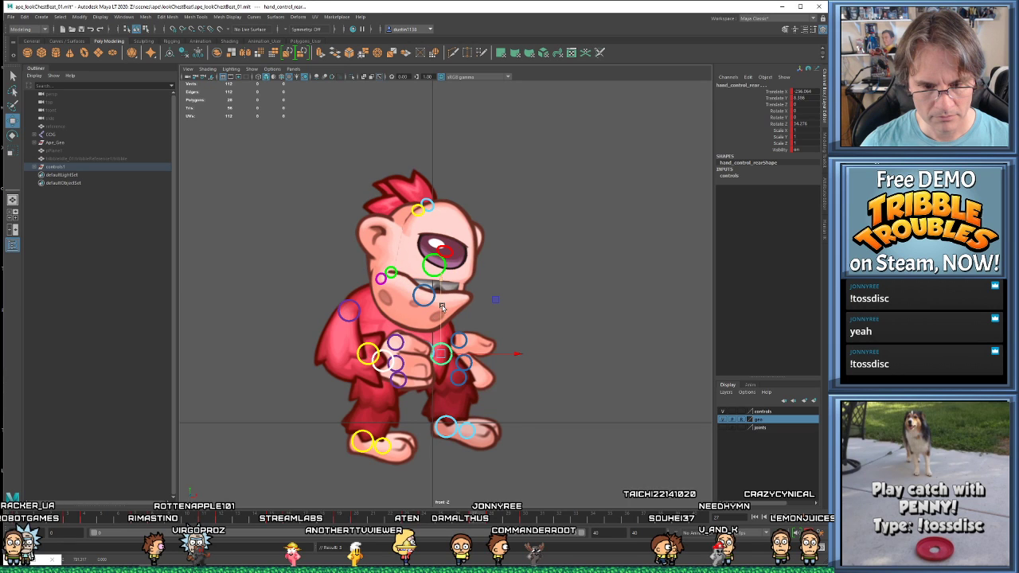
{"action": "key", "text": "period"}
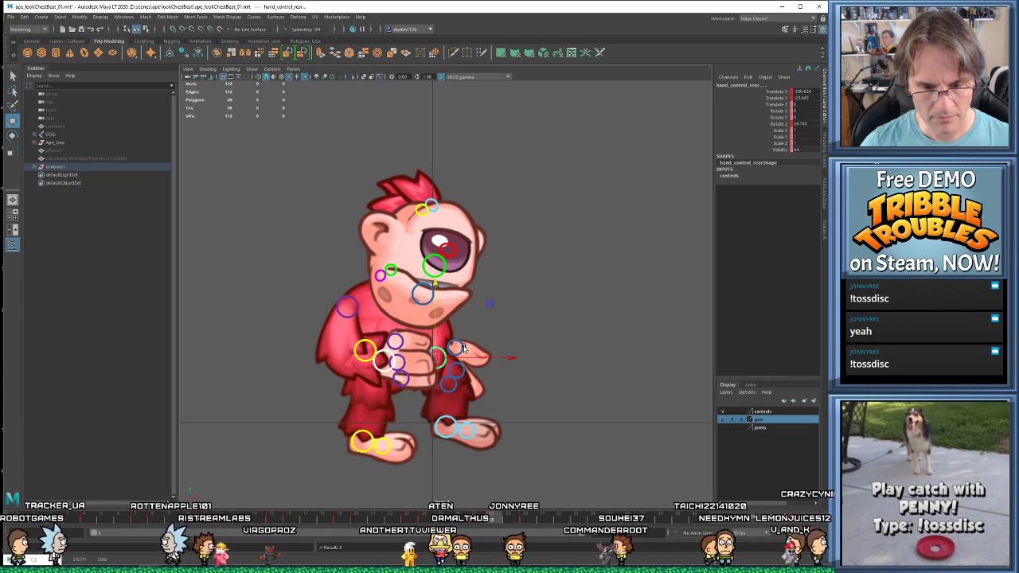
- Play back the trial motion and undo the vertical moves of the body and hands across the chest-beat keys
{"action": "key", "text": "alt+v"}
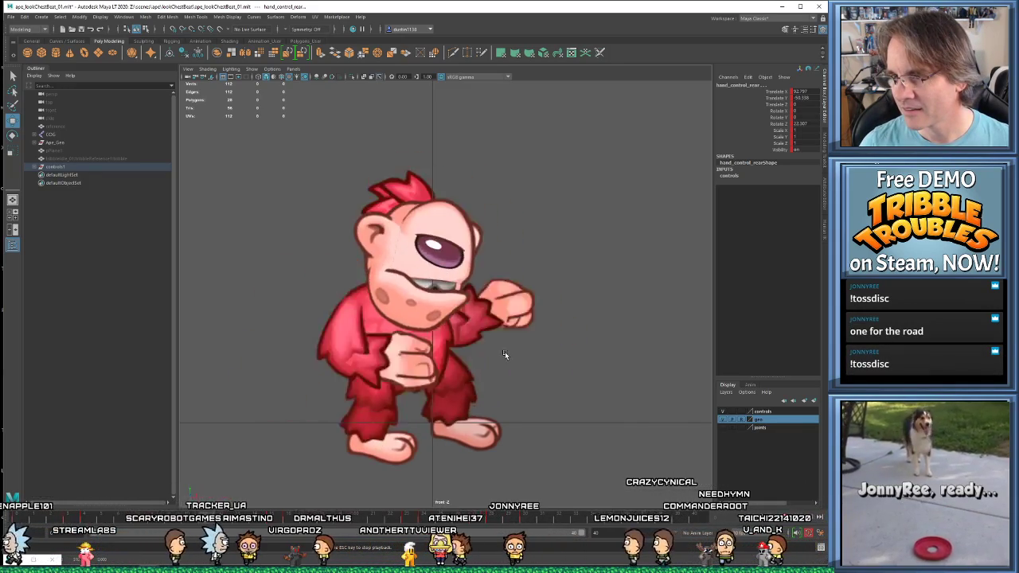
{"action": "key", "text": "Escape"}
{"action": "key", "text": "period"}
{"action": "key", "text": "period"}
{"action": "key", "text": "period"}
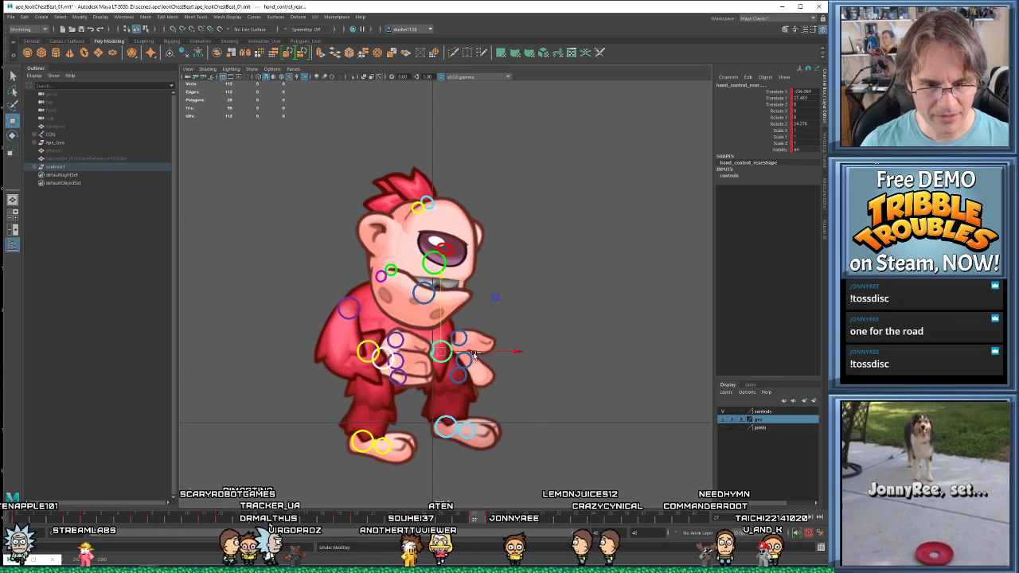
{"action": "key", "text": "period"}
{"action": "key", "text": "period"}
{"action": "key", "text": "period"}
{"action": "key", "text": "period"}
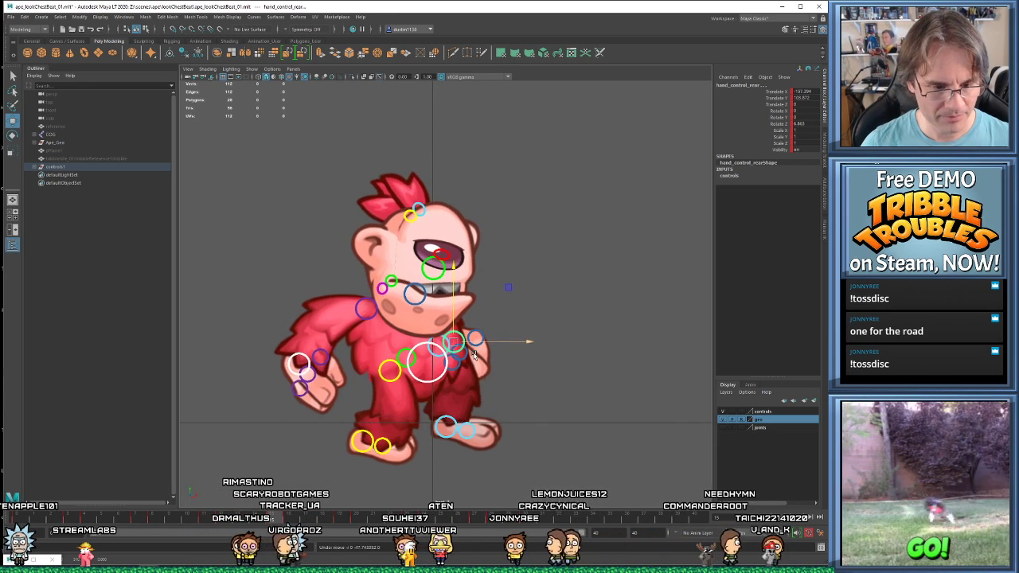
{"action": "key", "text": "period"}
{"action": "key", "text": "period"}
{"action": "key", "text": "period"}
{"action": "key", "text": "period"}
{"action": "key", "text": "period"}
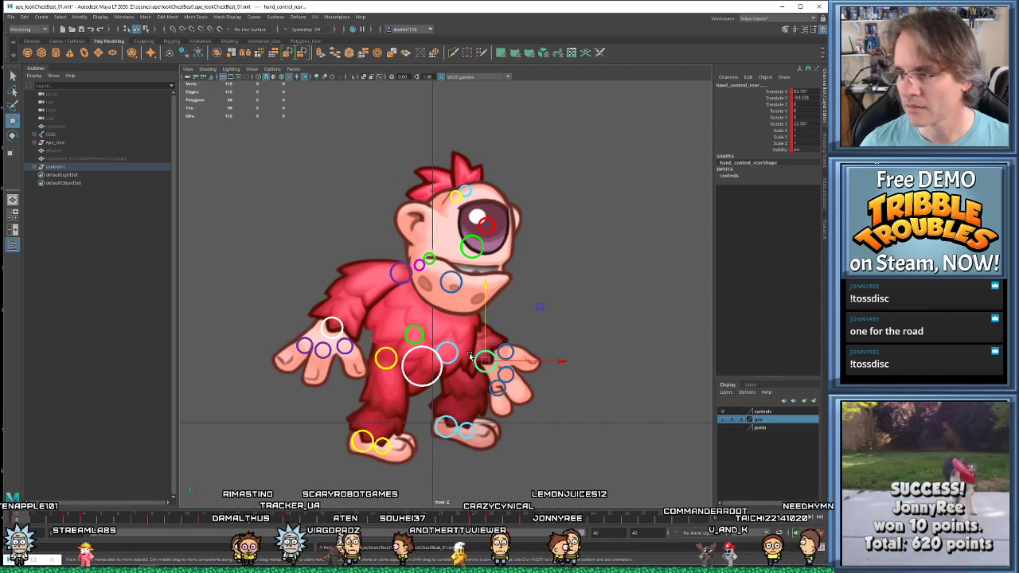
- Play back the animation again to examine the chest beats and bring the scene back into view at frame 11
{"action": "key", "text": "alt+v"}
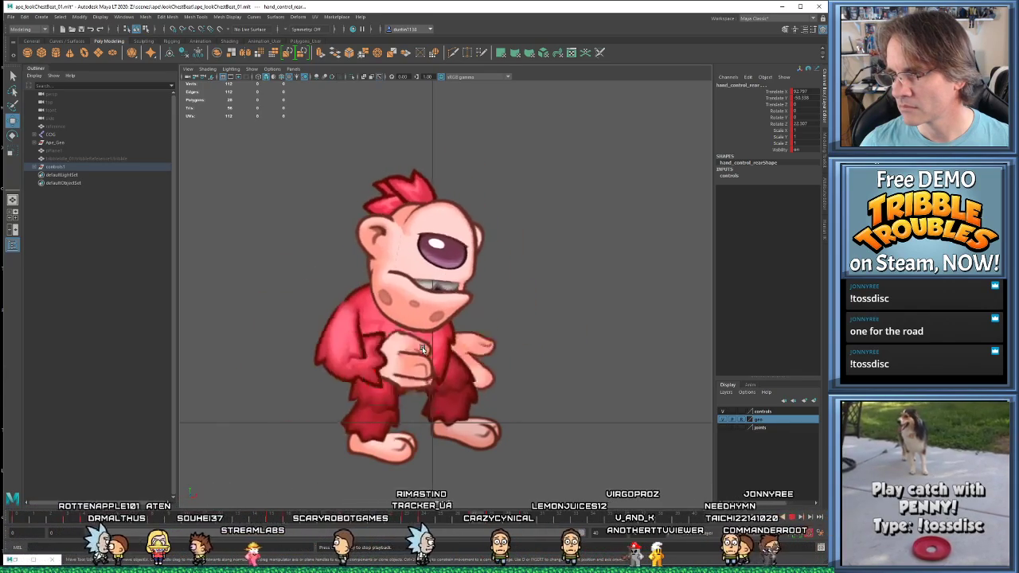
{"action": "key", "text": "alt+v"}
{"action": "key", "text": "alt+v"}
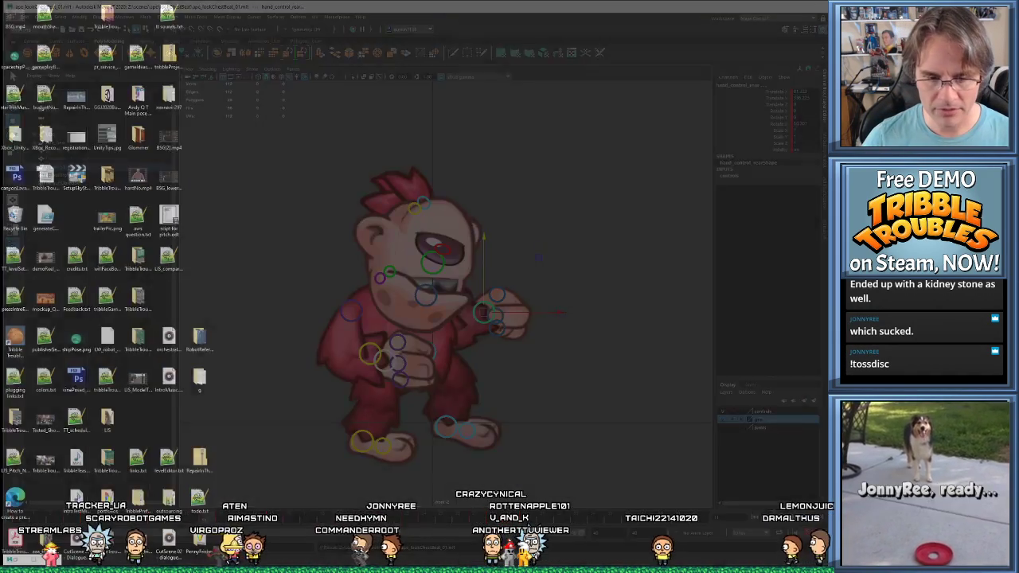
{"action": "left_click", "coordinate": [506, 524]}
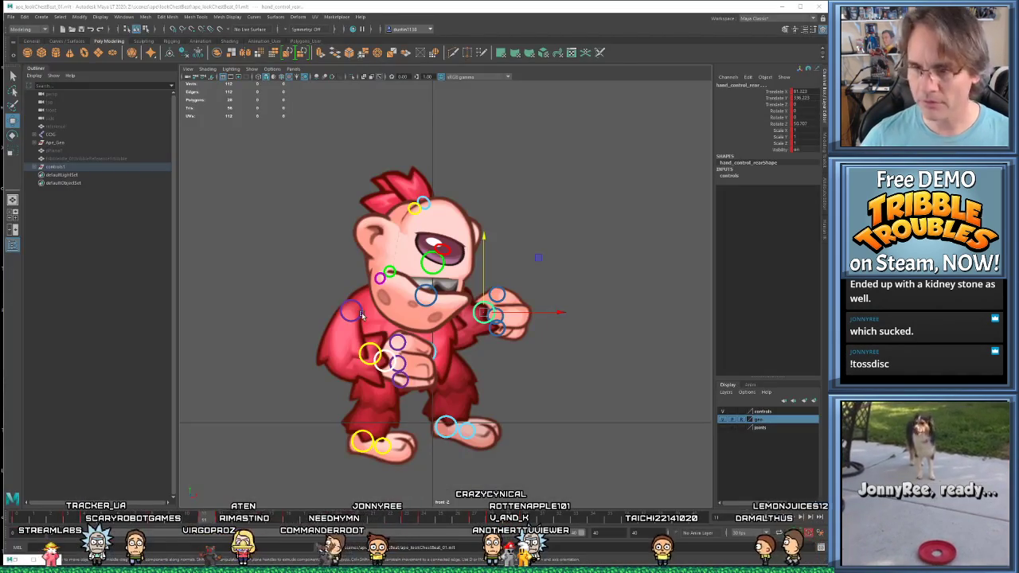